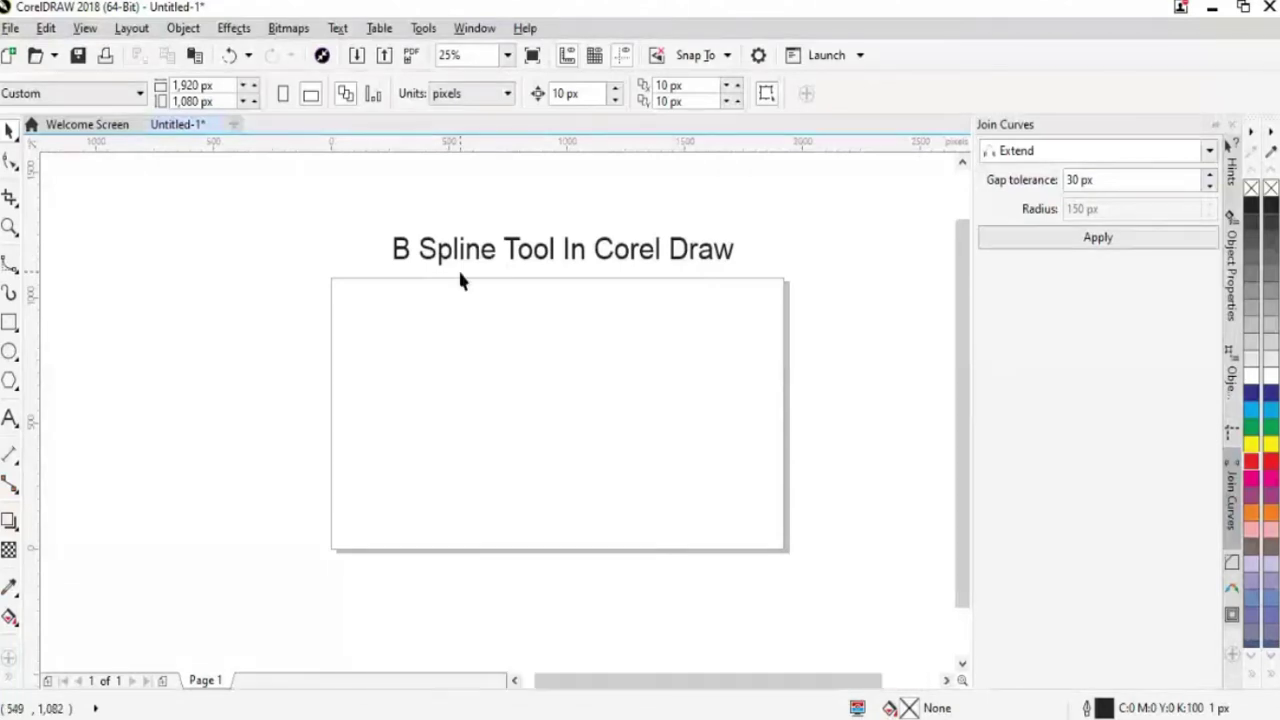
- Draw a wavy five-point B-spline curve about 2,180 by 387 px and move it left and slightly up across the page
click(460, 280)
click(10, 262)
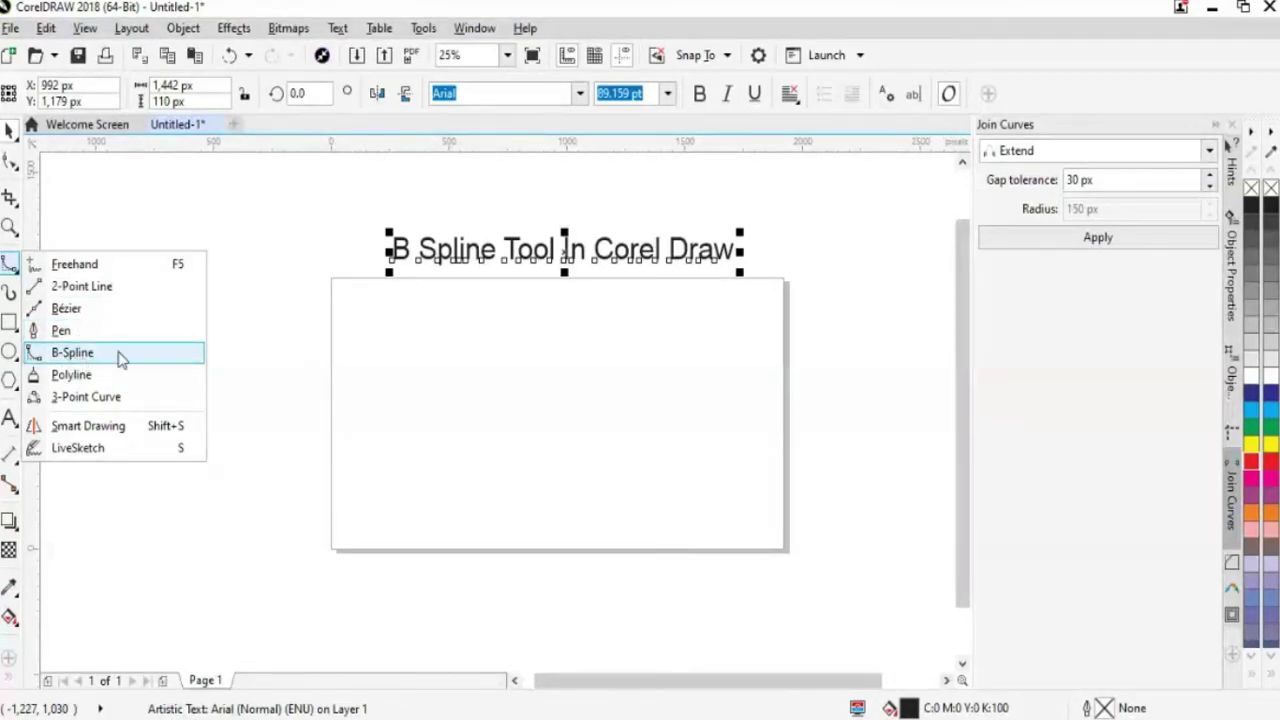
click(74, 353)
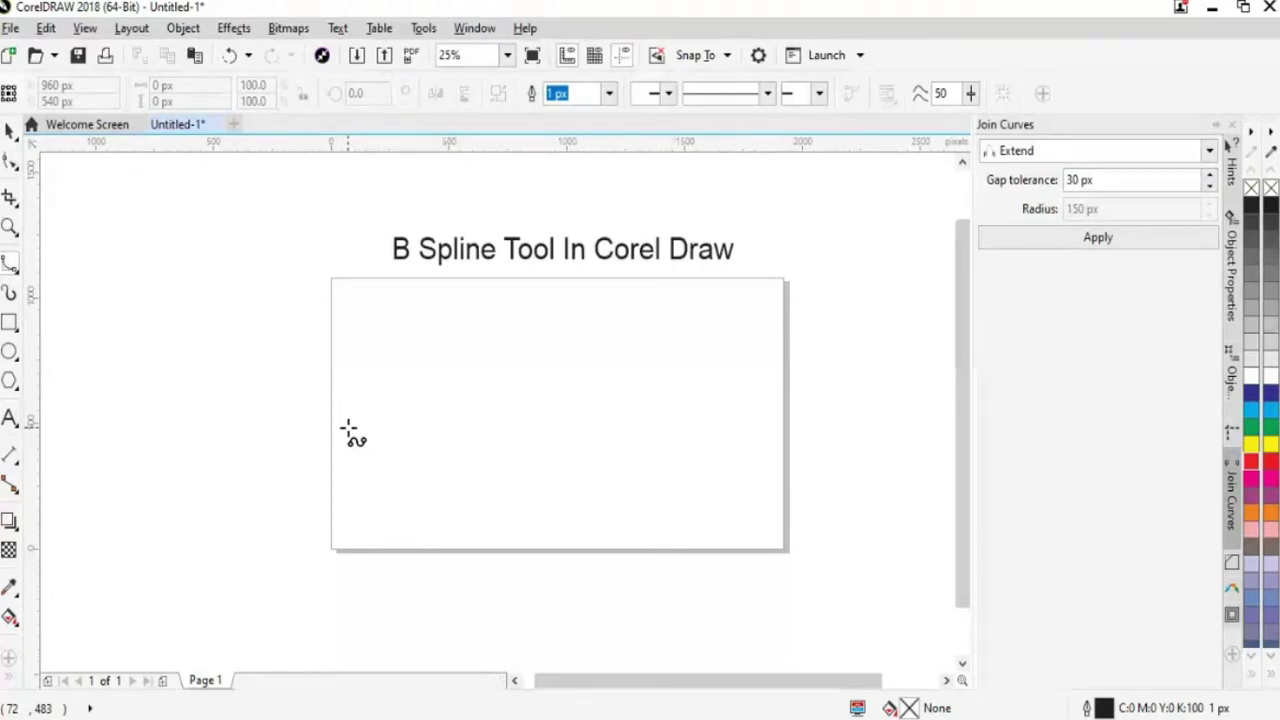
click(342, 448)
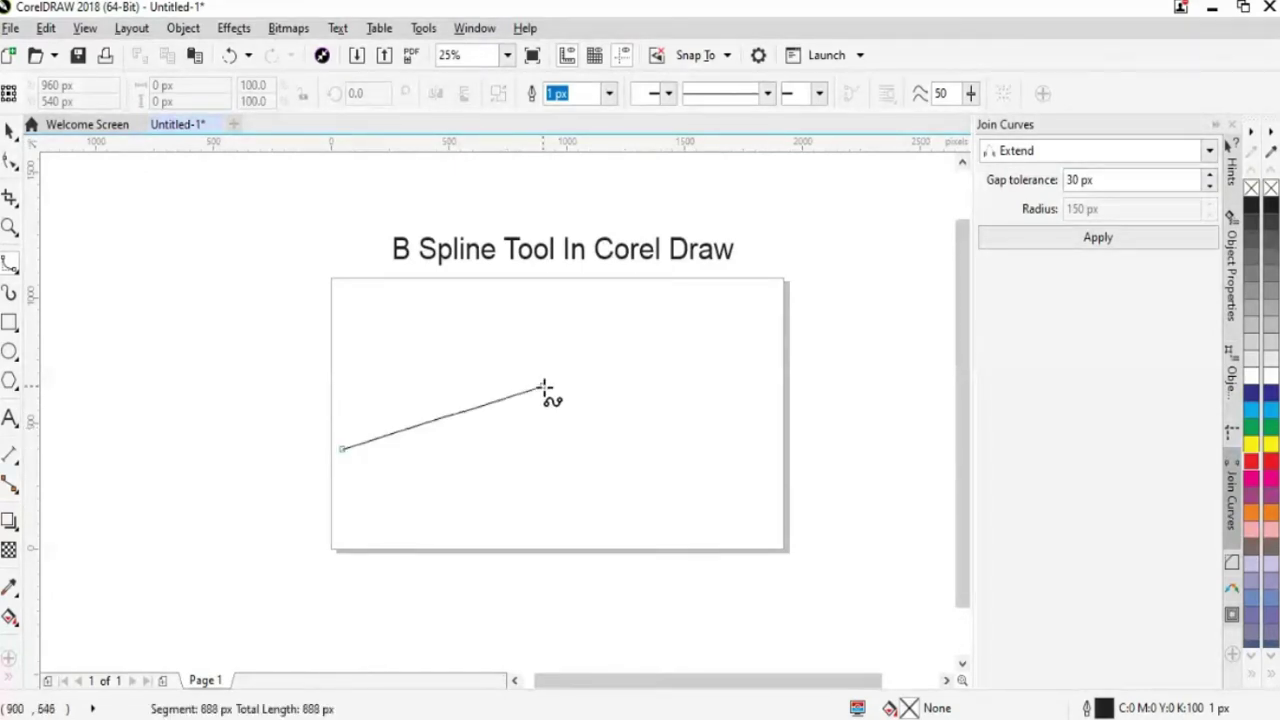
click(524, 397)
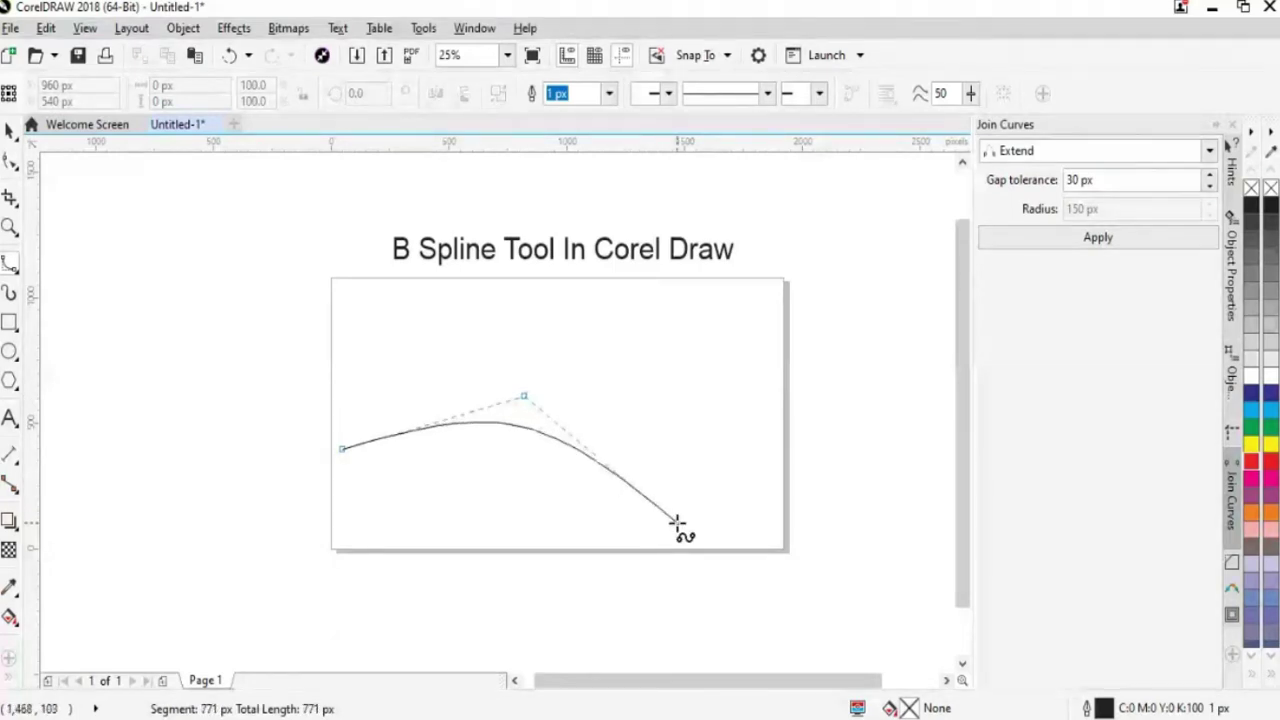
click(617, 498)
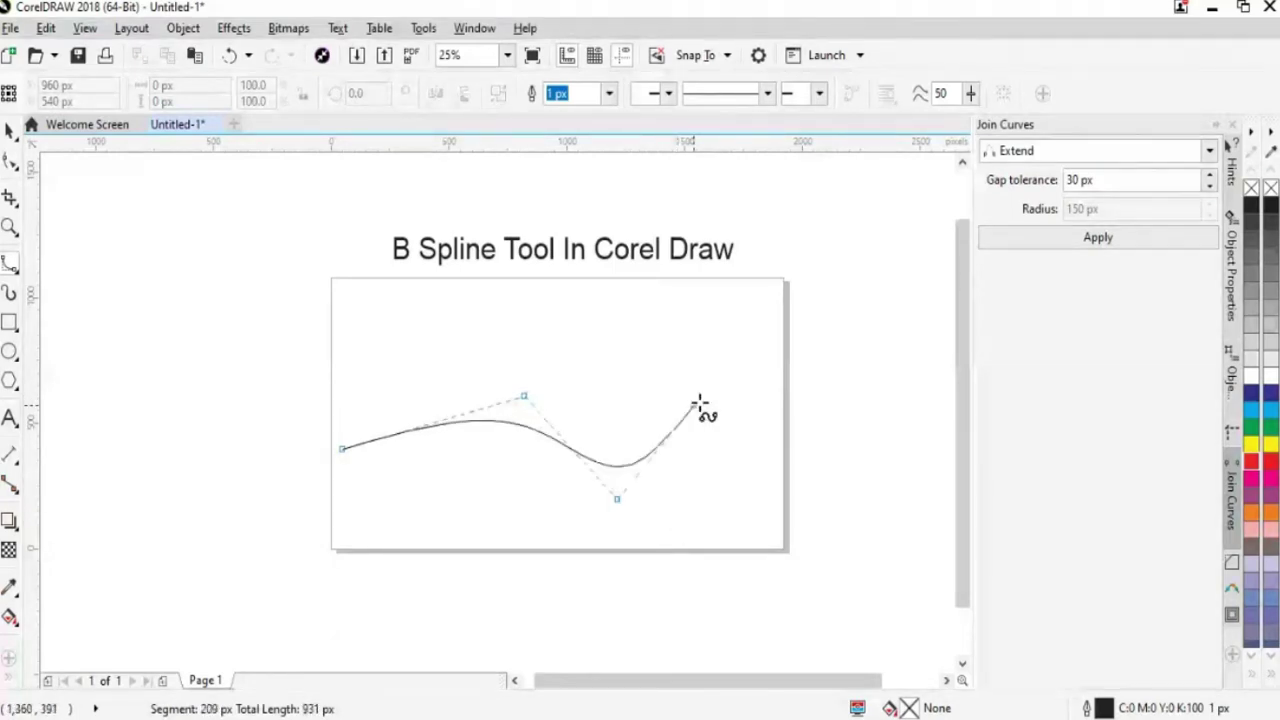
click(762, 361)
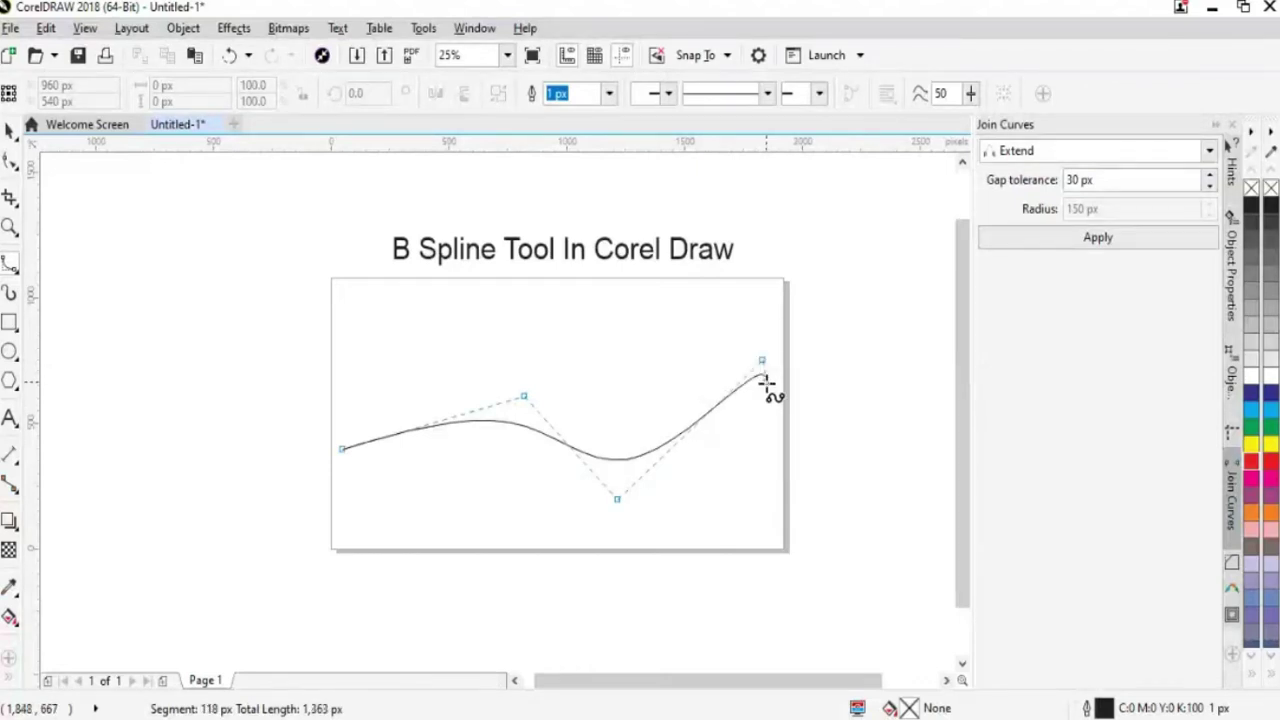
double_click(856, 504)
drag(601, 455, 527, 437)
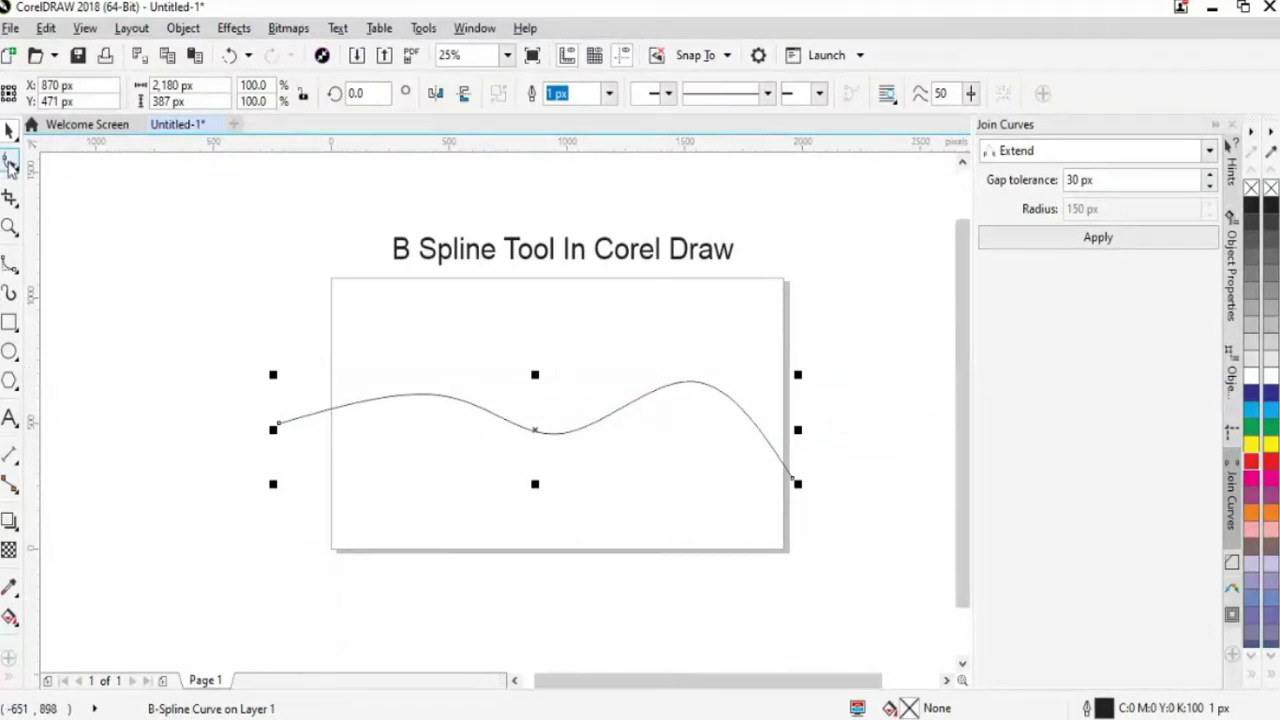
- Try removing the control point above the curve's first crest with the Shape tool, and undo the removal
click(11, 165)
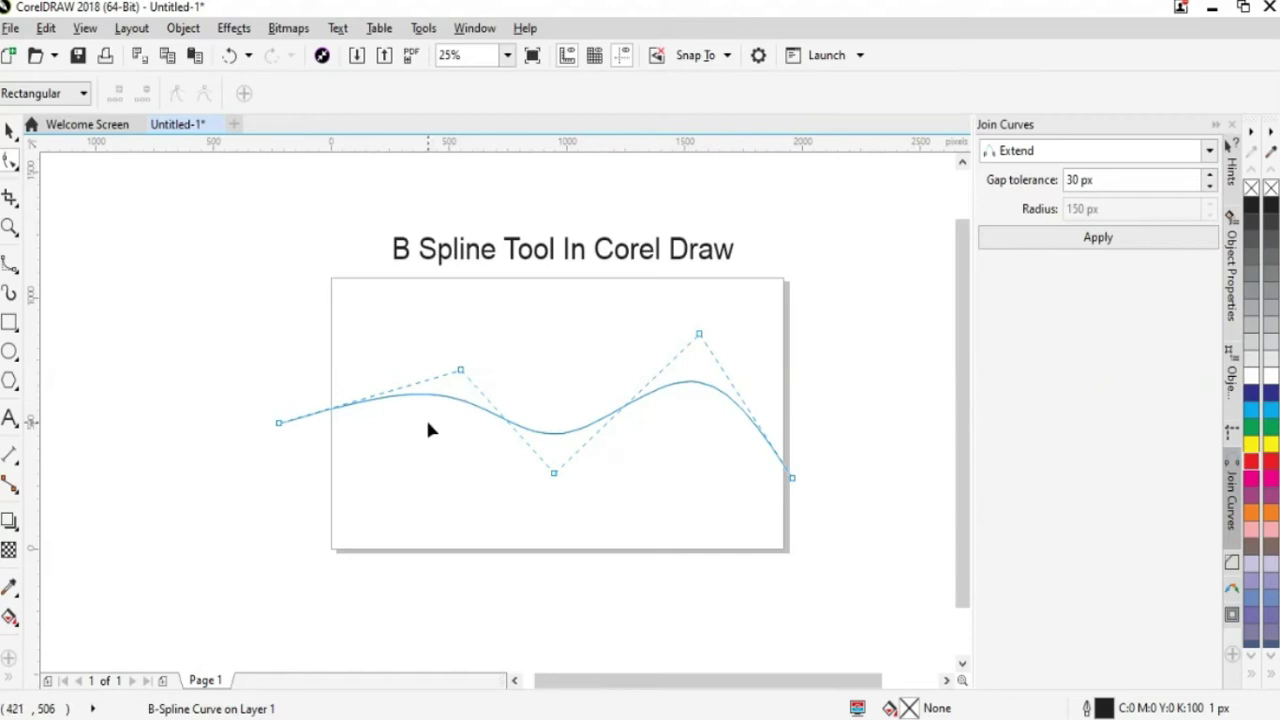
click(460, 369)
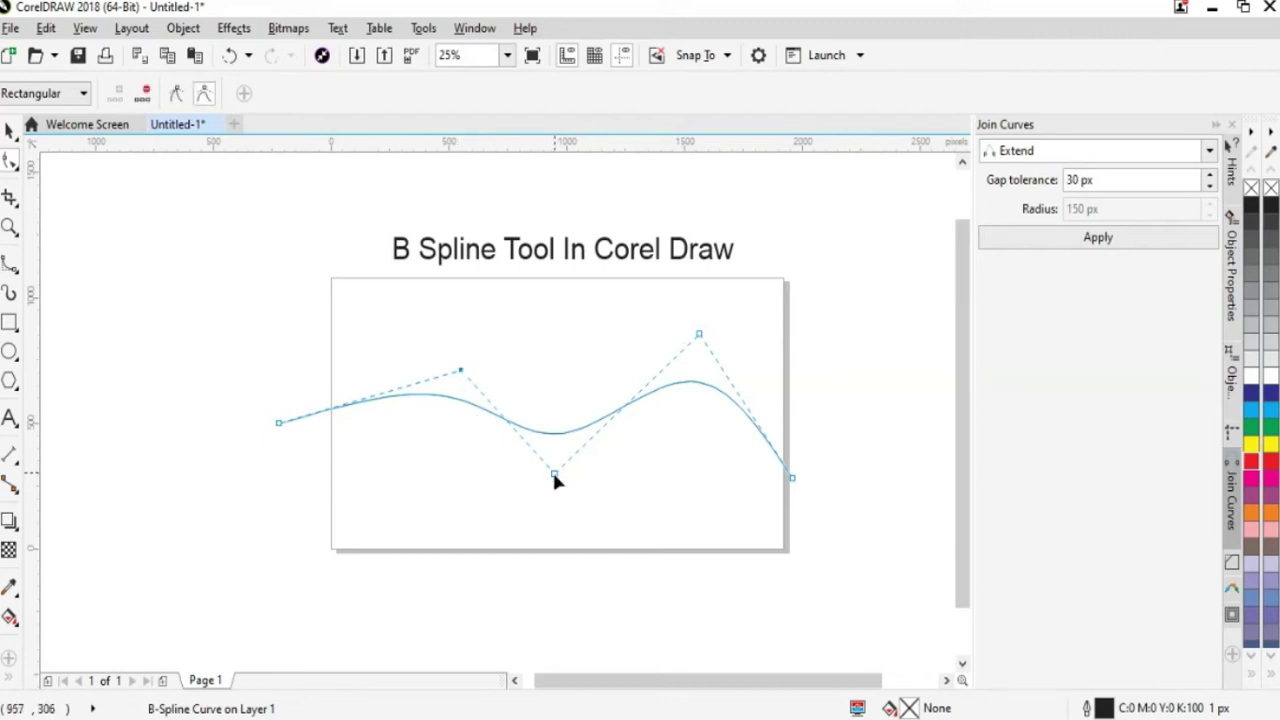
double_click(460, 370)
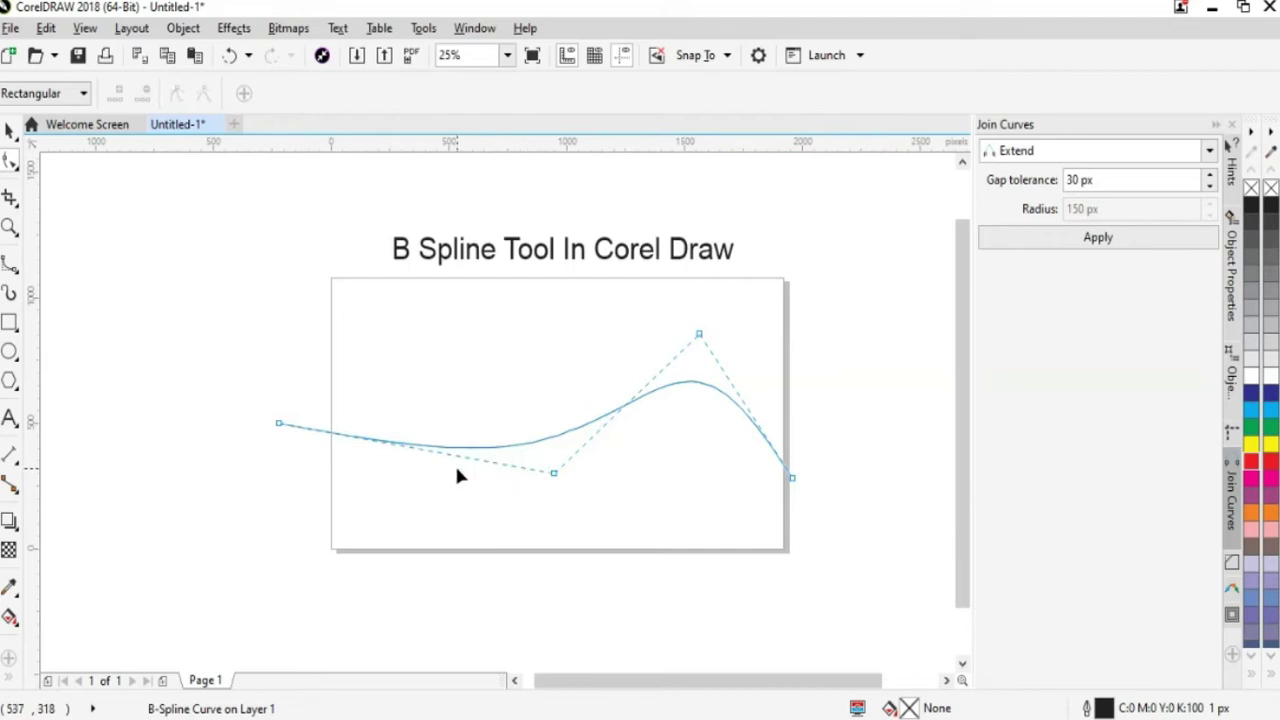
key(ctrl+z)
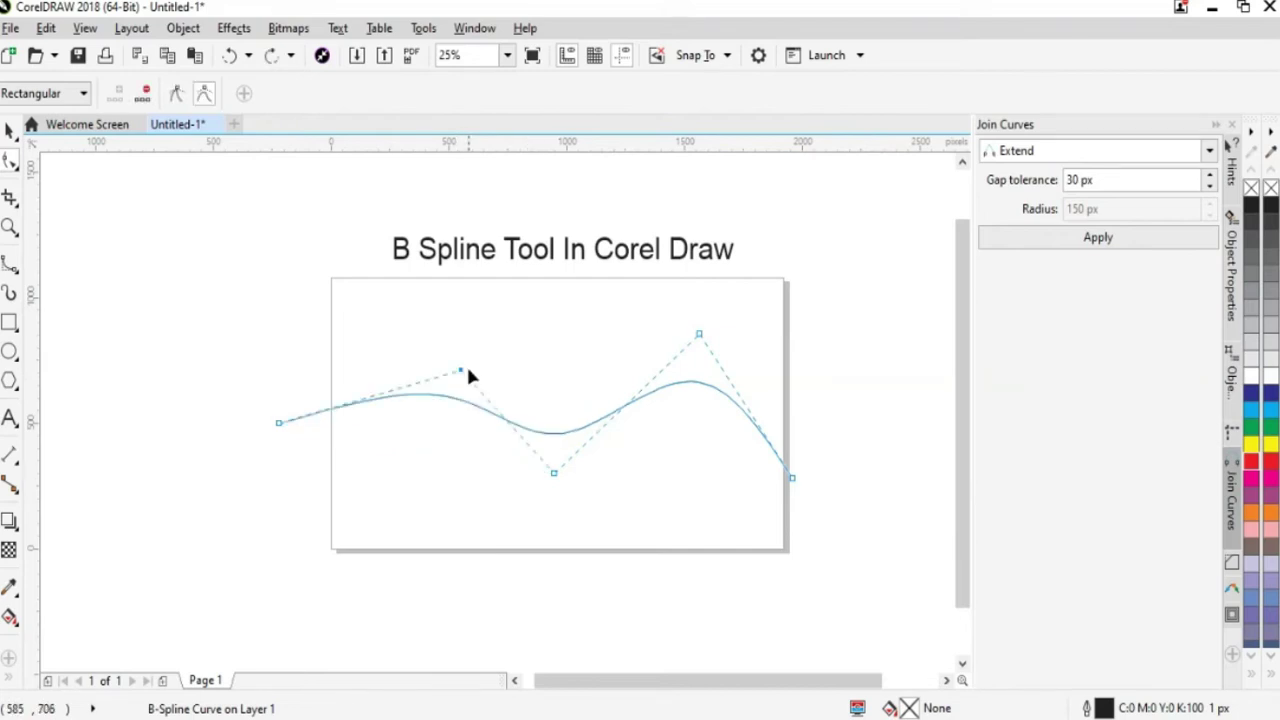
- Raise the second crest's control point slightly, and try moving the first crest's control point below the curve, undoing that move
click(553, 470)
click(699, 335)
drag(701, 335, 691, 310)
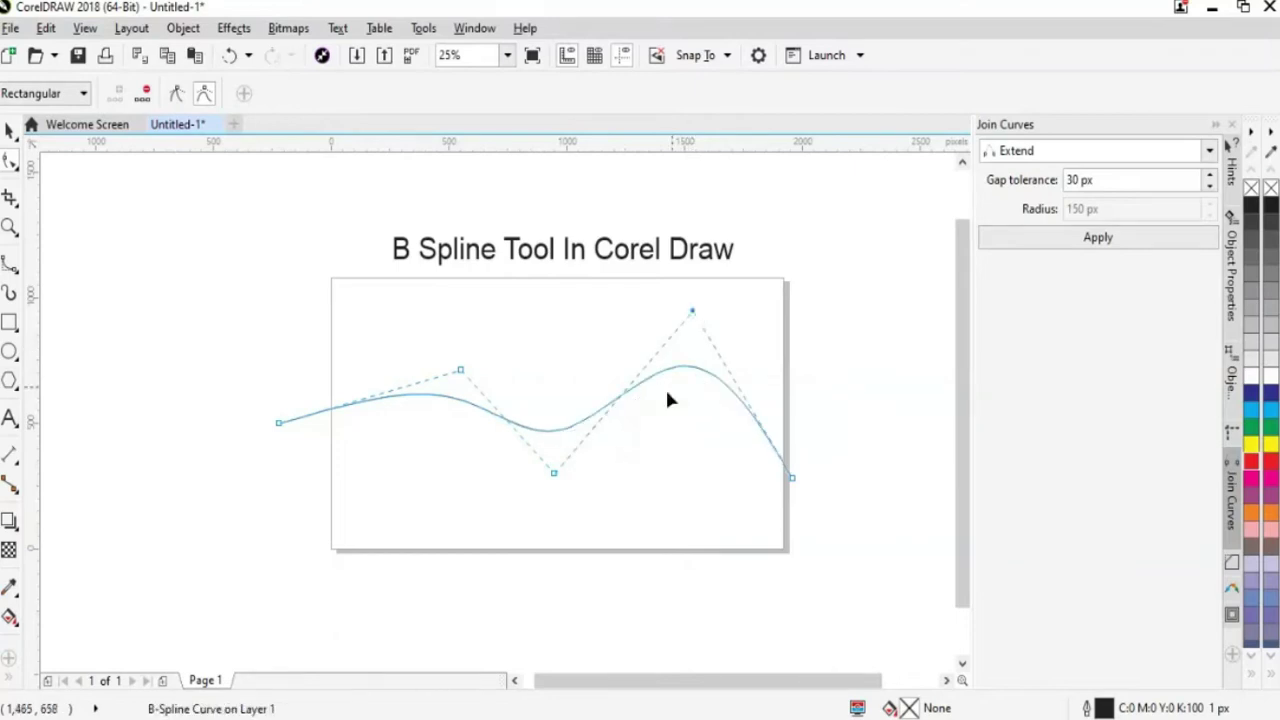
drag(460, 371, 424, 512)
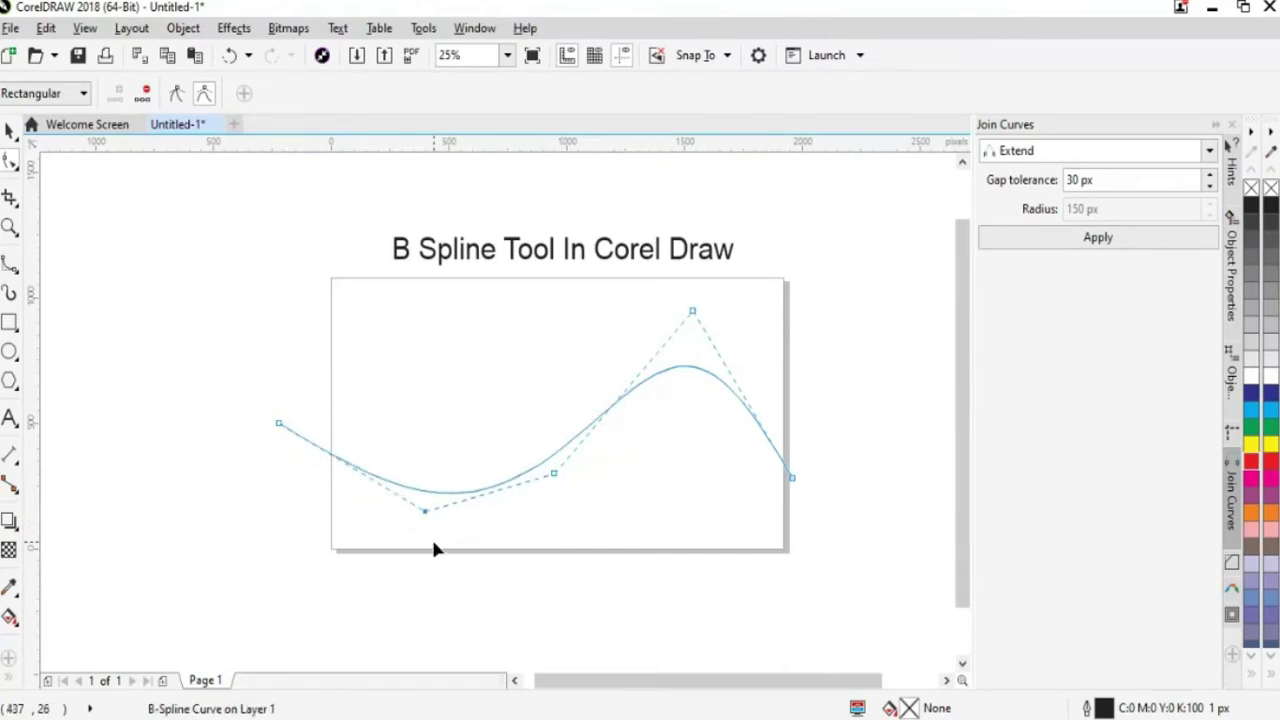
key(ctrl+z)
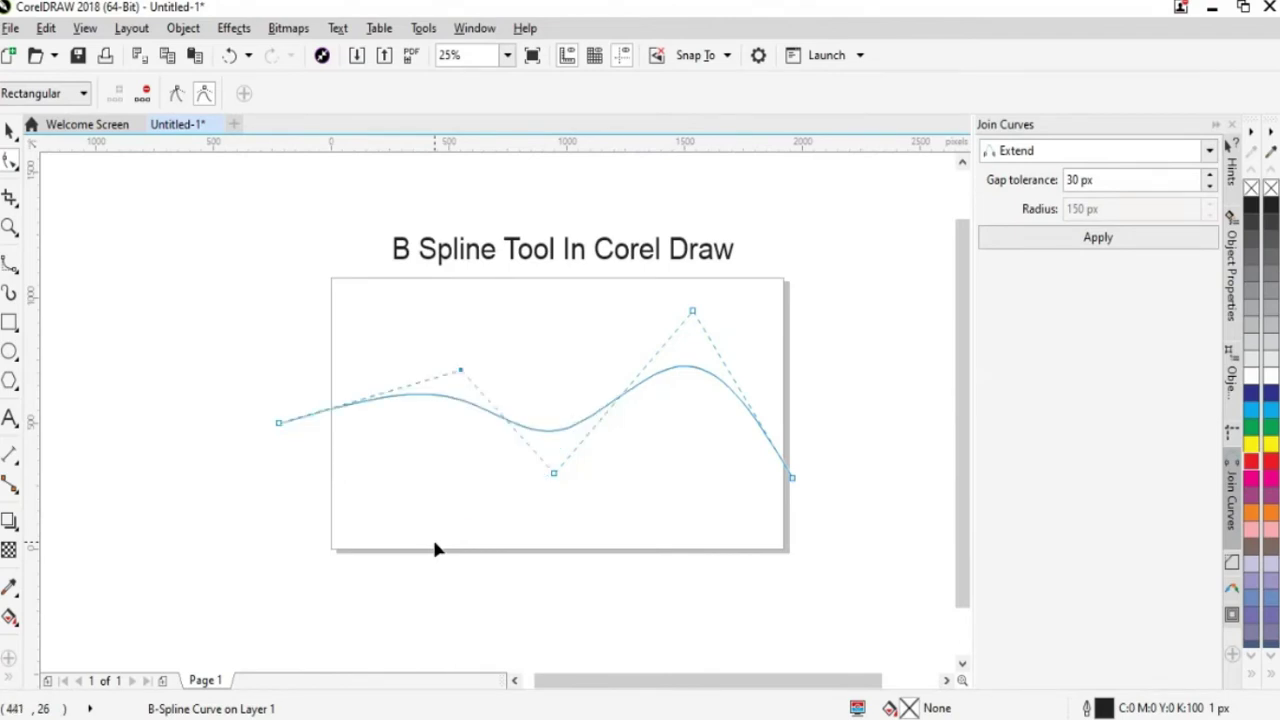
- Delete the first crest's control point and reposition the remaining points into a valley followed by a crest, with the end point inside the page
double_click(461, 372)
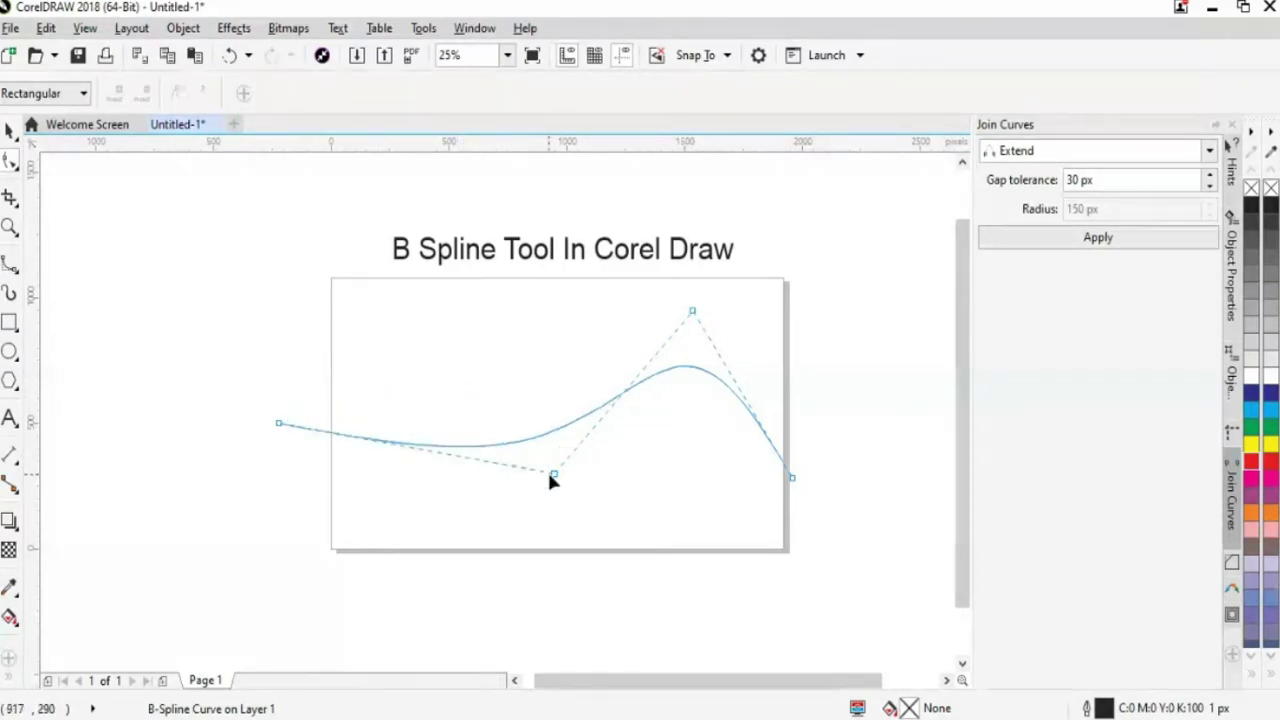
drag(552, 472, 379, 316)
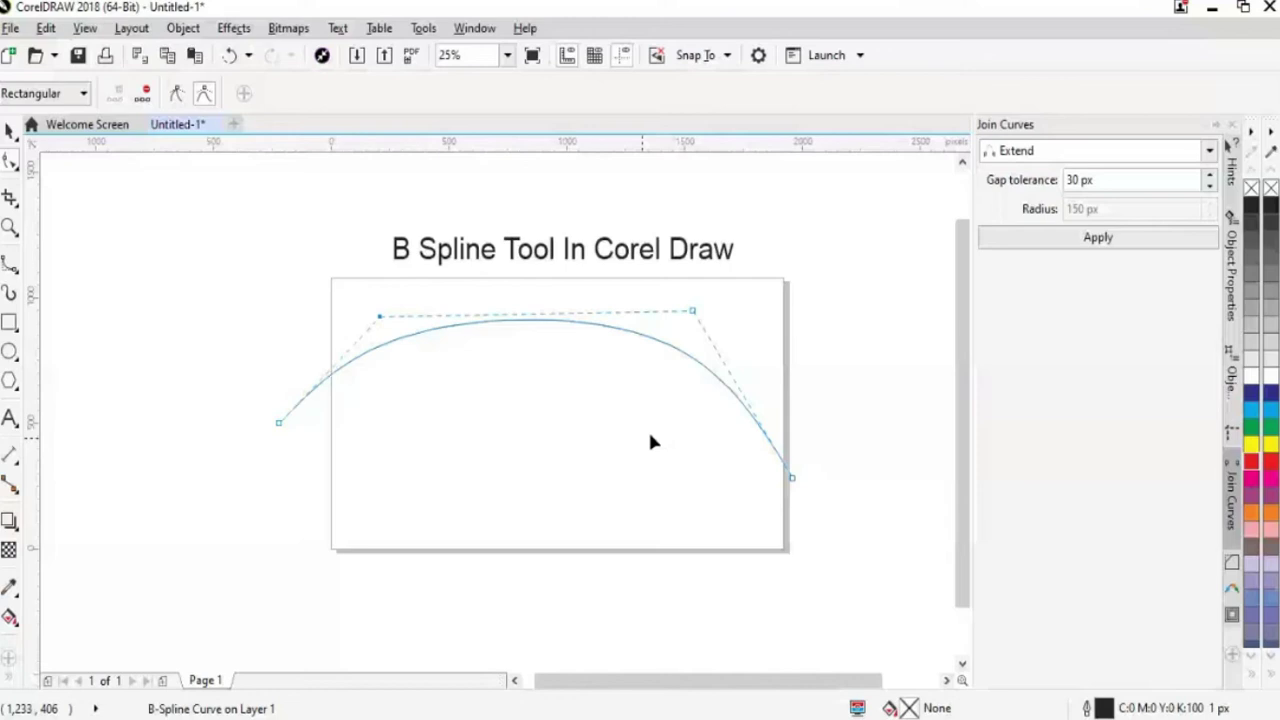
drag(650, 441, 573, 324)
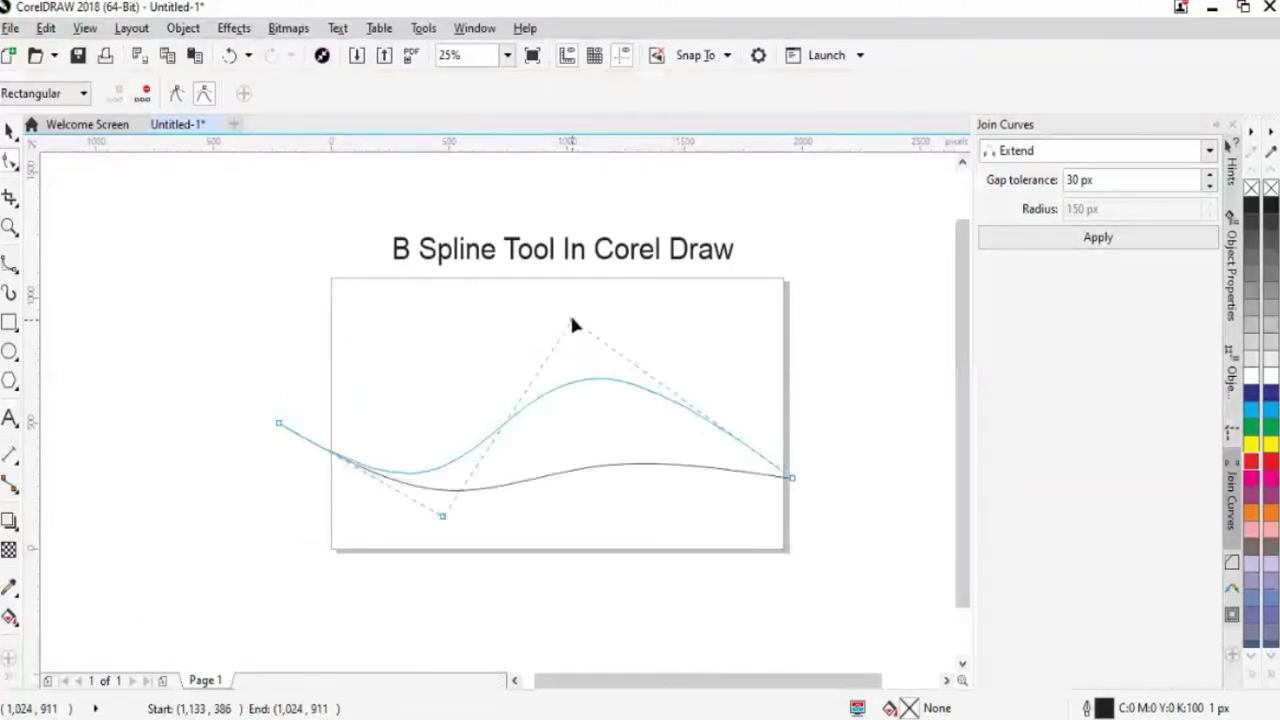
click(575, 300)
double_click(681, 490)
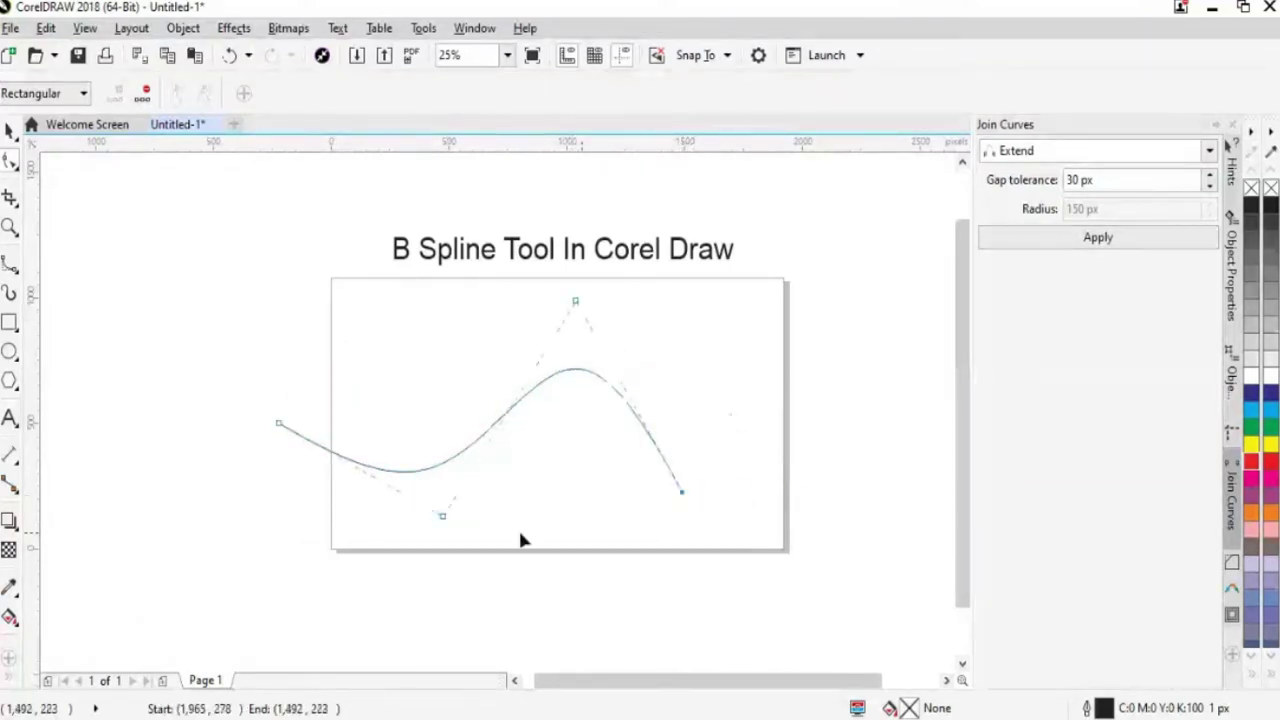
- Bring the curve's start point inside the page's upper left area and shift the crest's control point slightly to the right
drag(279, 426, 373, 355)
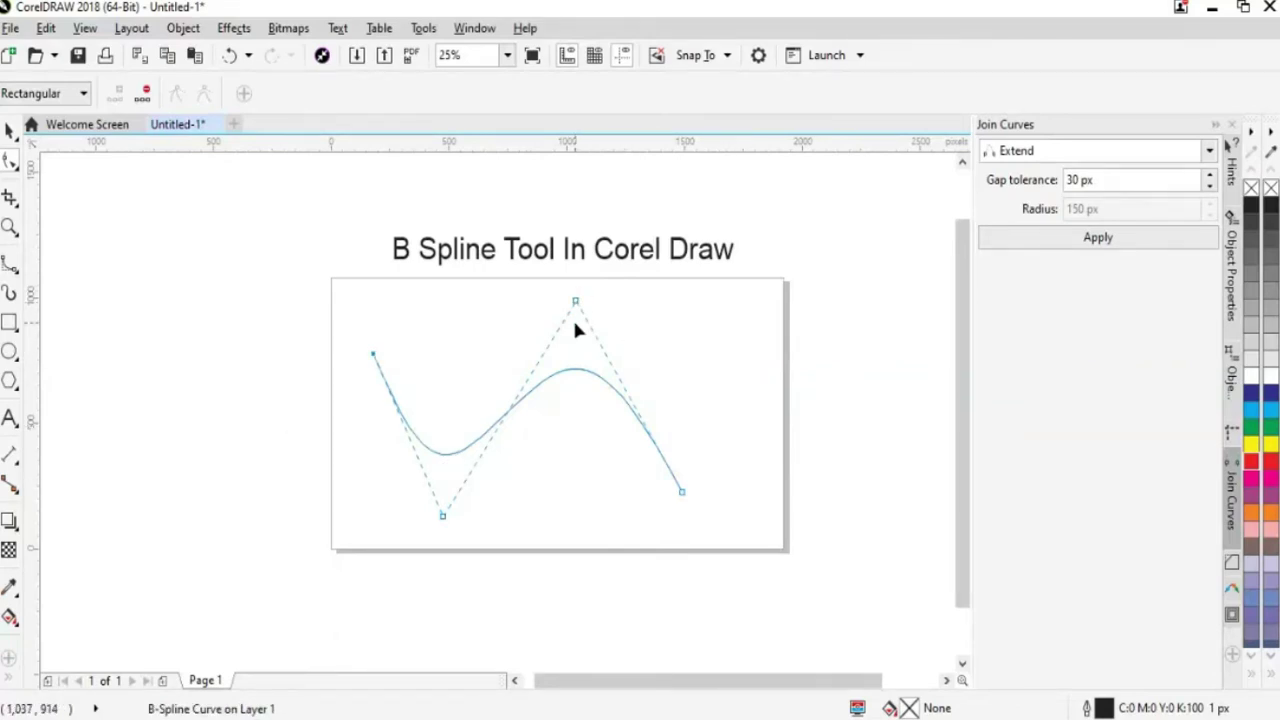
drag(575, 301, 611, 305)
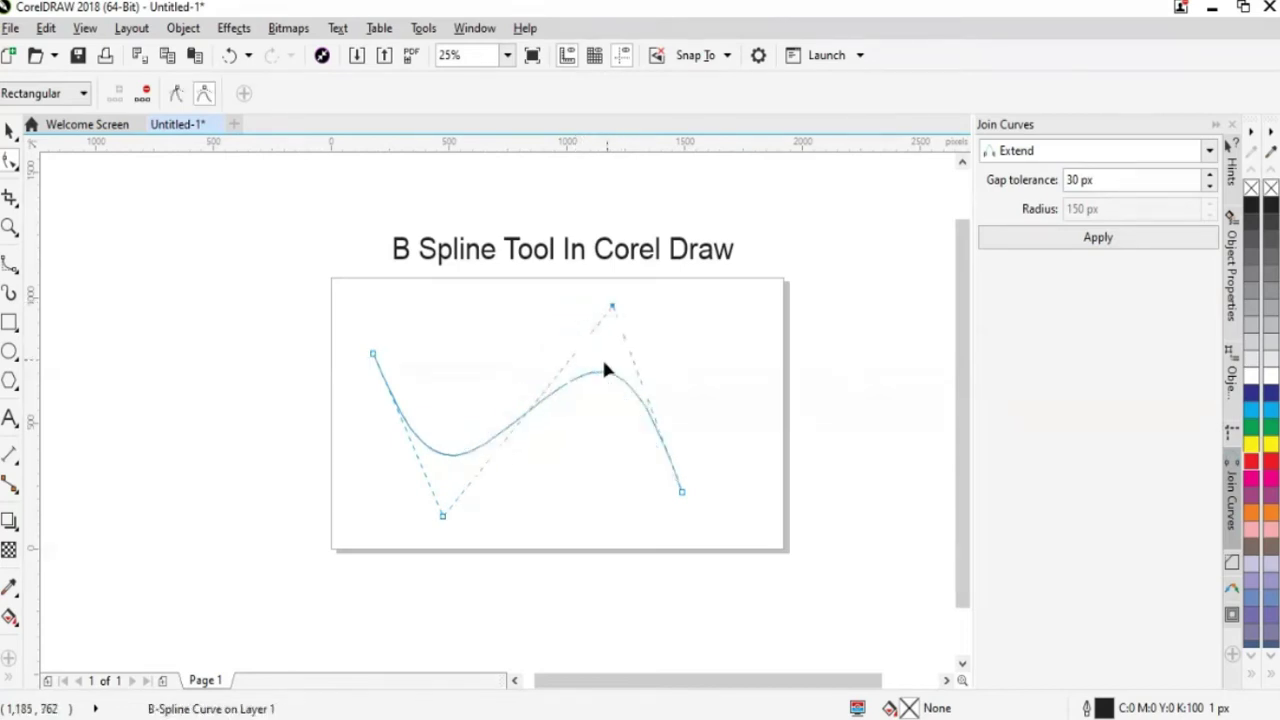
mouse_move(376, 361)
mouse_down()
mouse_move(412, 349)
mouse_move(380, 350)
mouse_up()
click(443, 516)
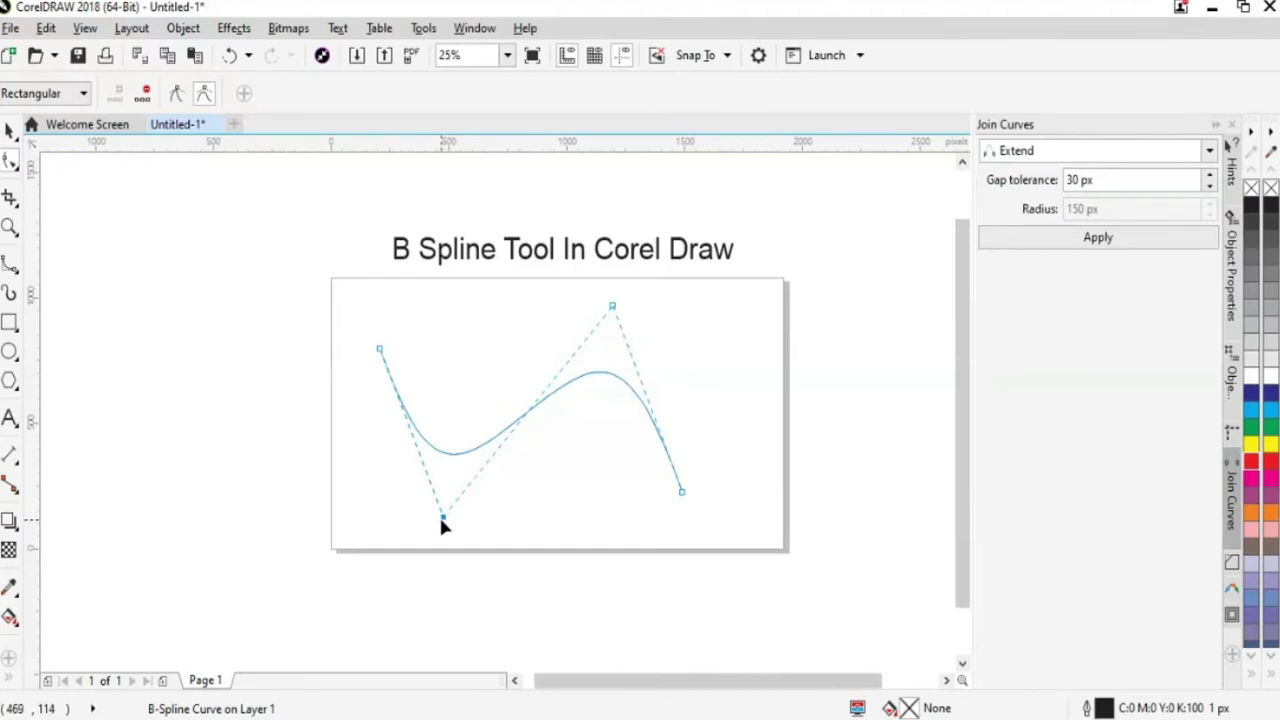
- Shift the valley's control point, the crest's control point and the curve's end point to the right
drag(442, 518, 481, 507)
drag(612, 309, 653, 306)
drag(686, 491, 731, 492)
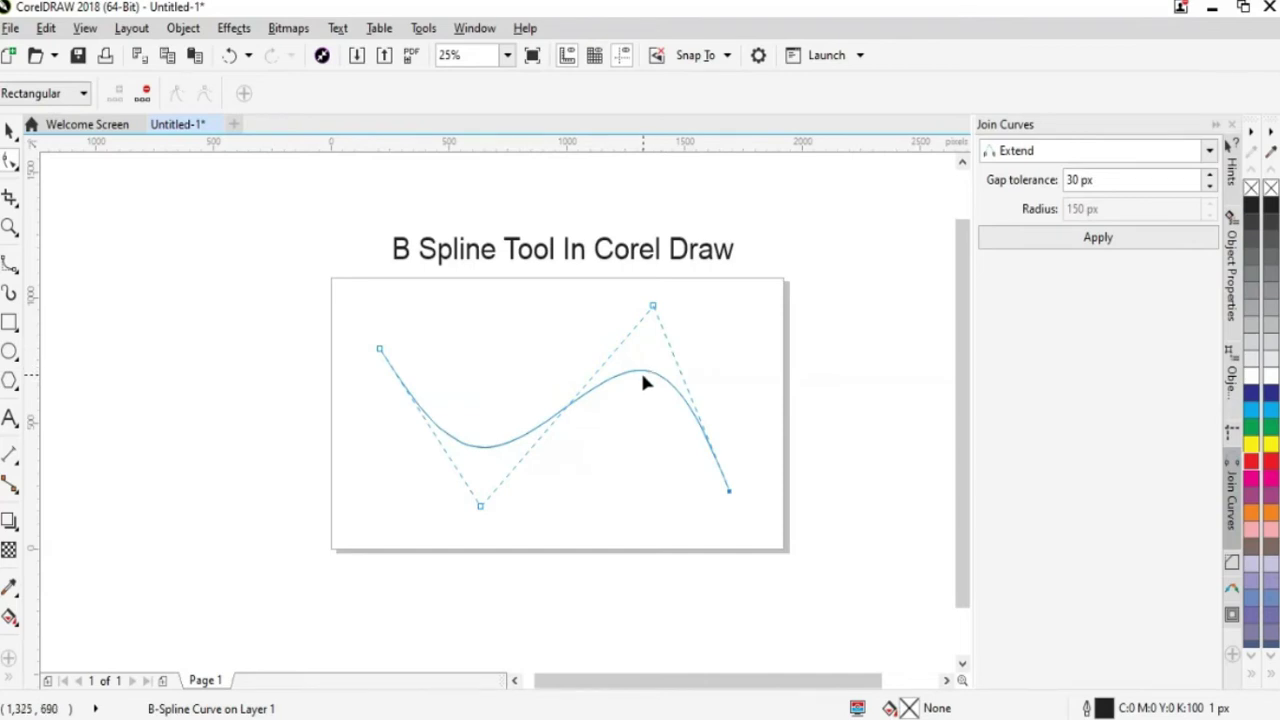
- Move the crest's control point left to the page's upper edge and pull the curve's end point back to the left
mouse_move(652, 308)
mouse_down()
mouse_move(680, 322)
mouse_move(569, 322)
mouse_move(640, 329)
mouse_up()
drag(581, 330, 590, 286)
drag(726, 489, 684, 493)
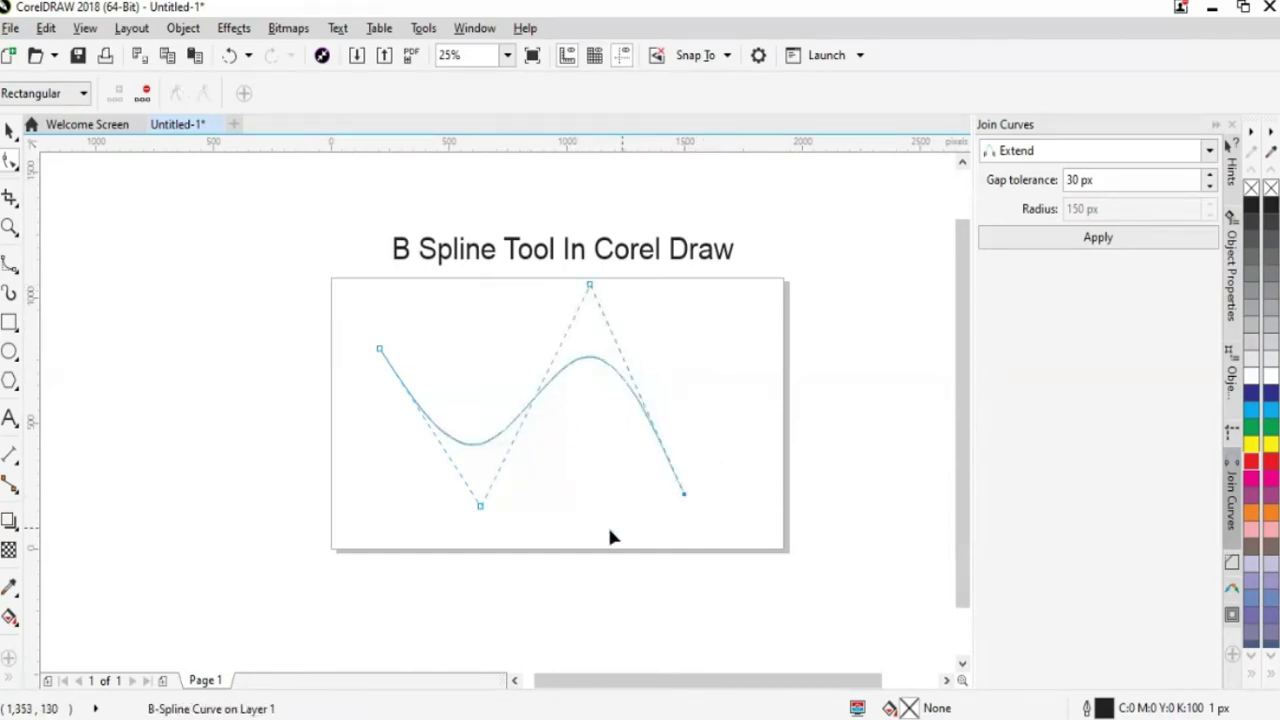
- Delete the reshaped B-spline curve from the page
click(10, 131)
key(Delete)
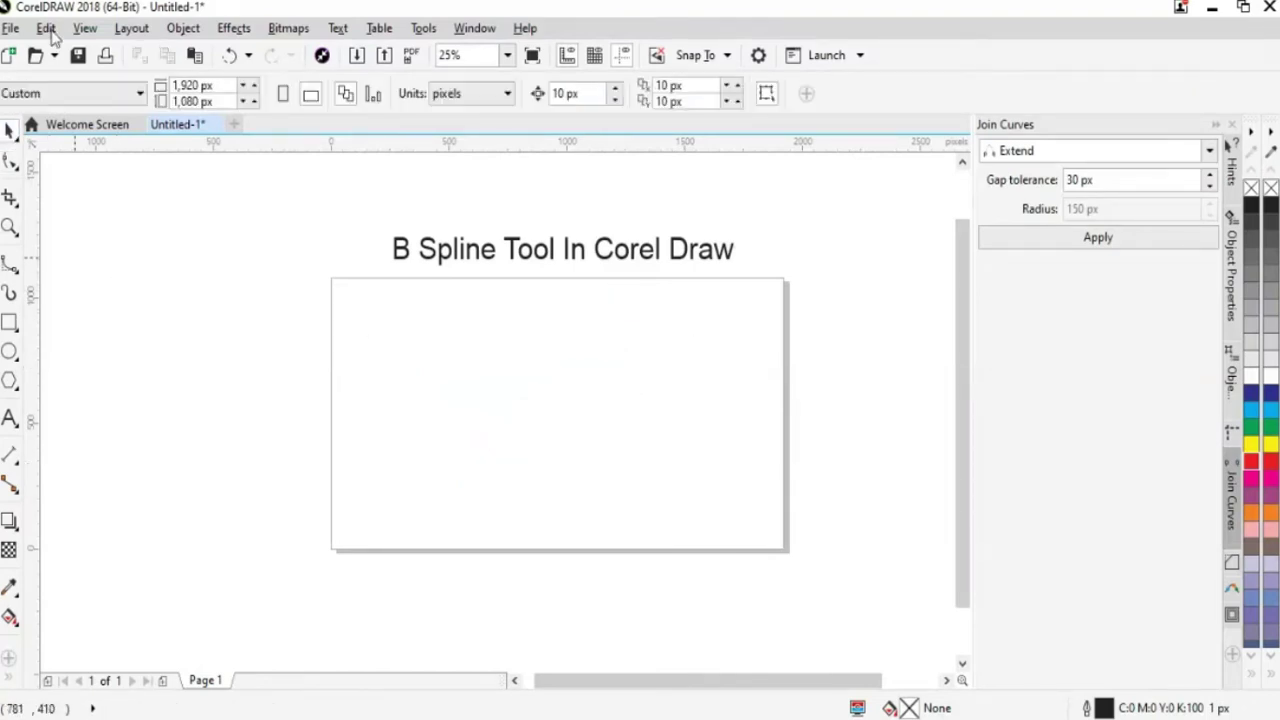
- Draw a new wavy five-point B-spline curve about 2,196 by 220 px, running from the page's left side past its right edge
click(10, 263)
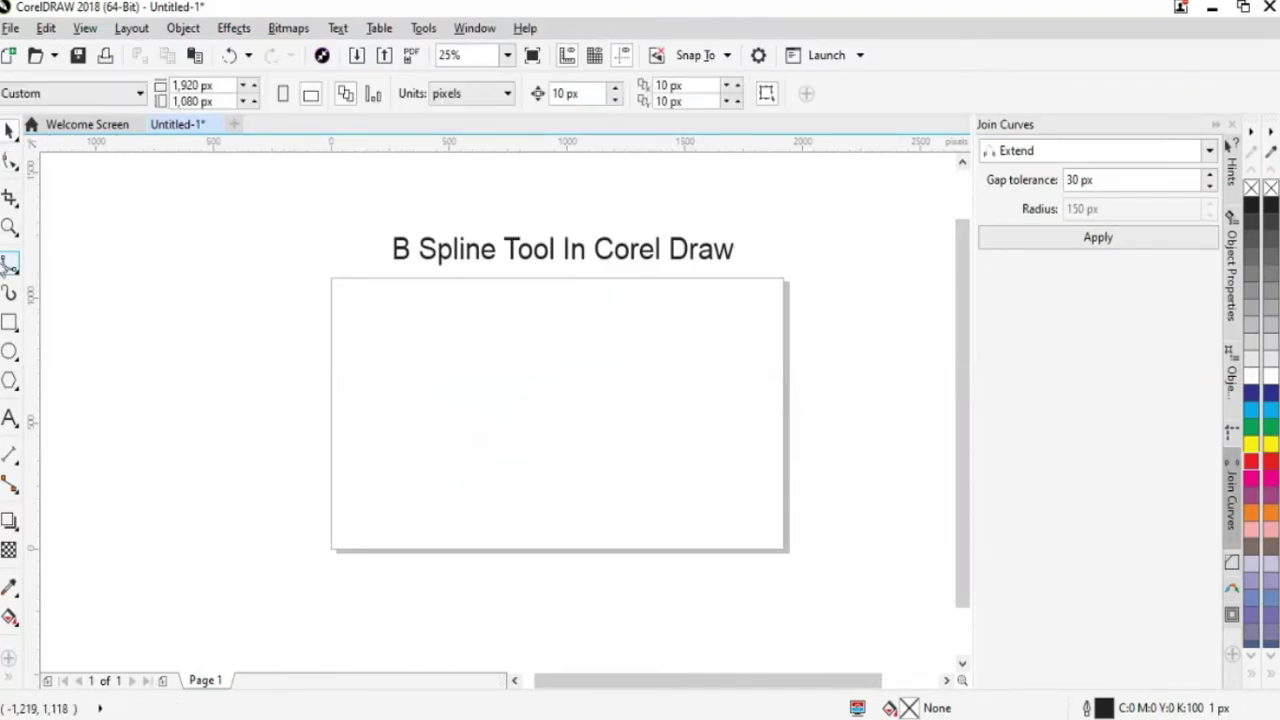
click(343, 455)
click(475, 388)
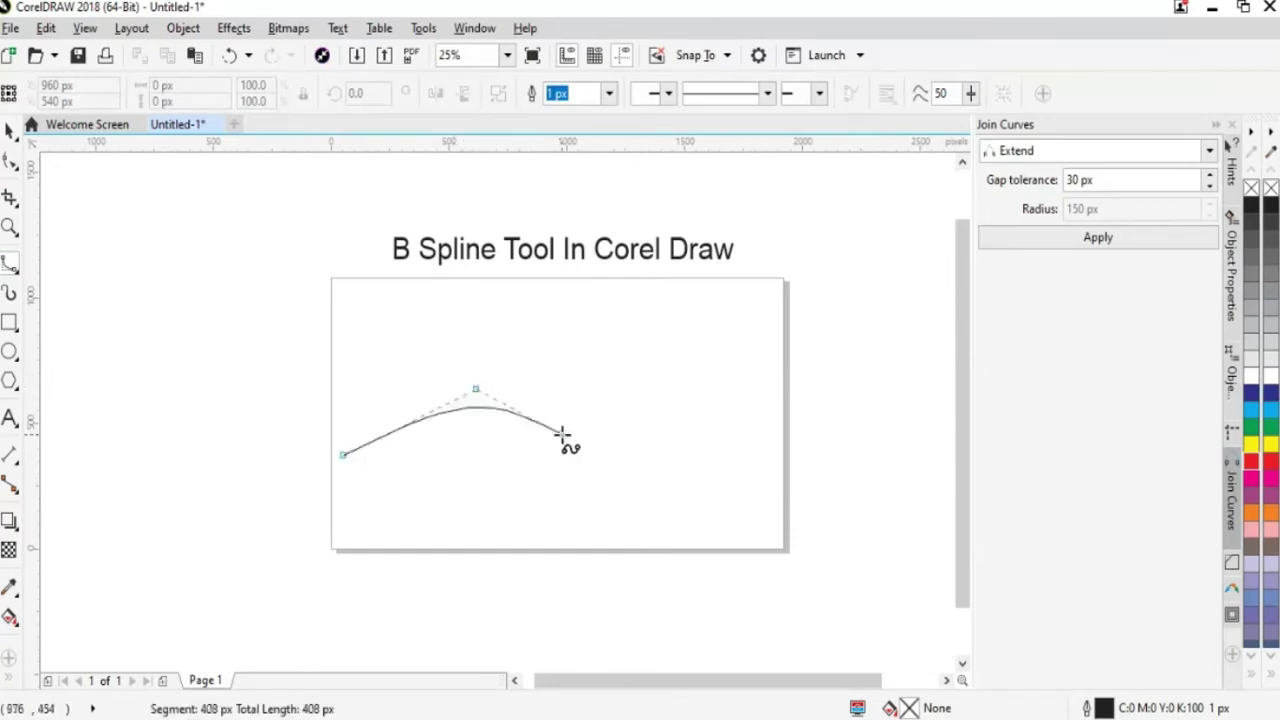
click(613, 509)
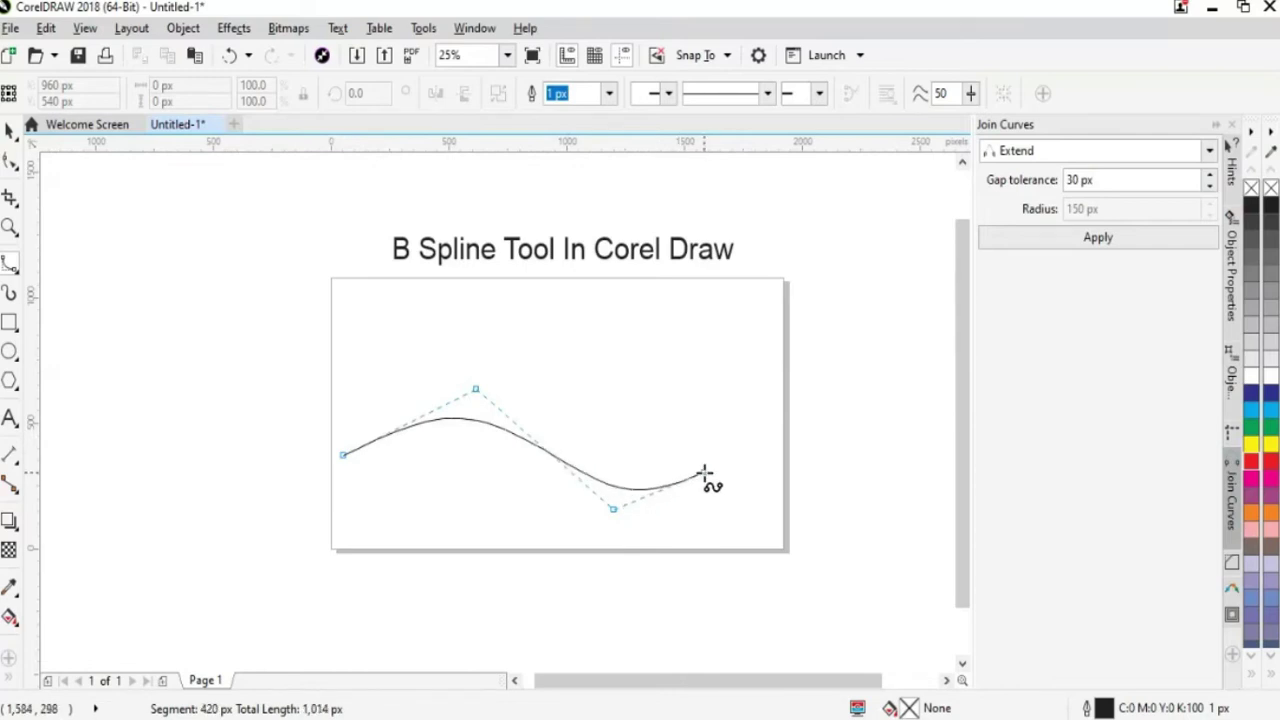
click(752, 395)
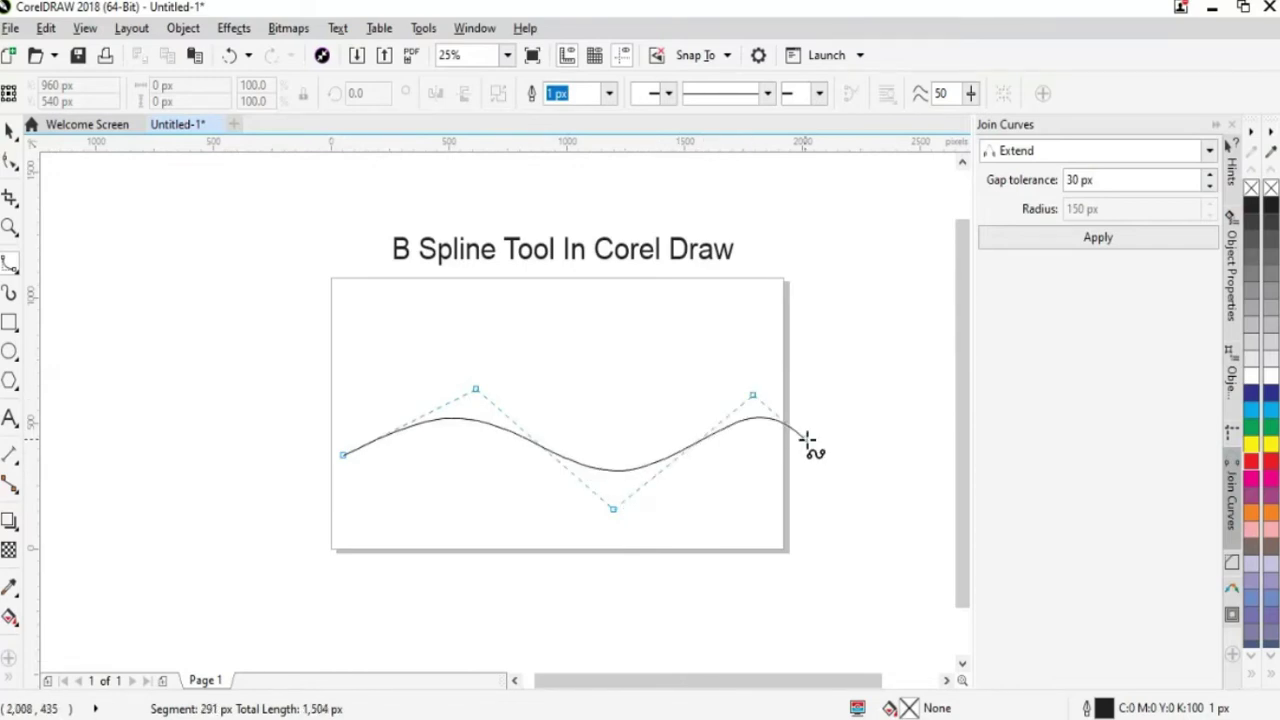
double_click(860, 473)
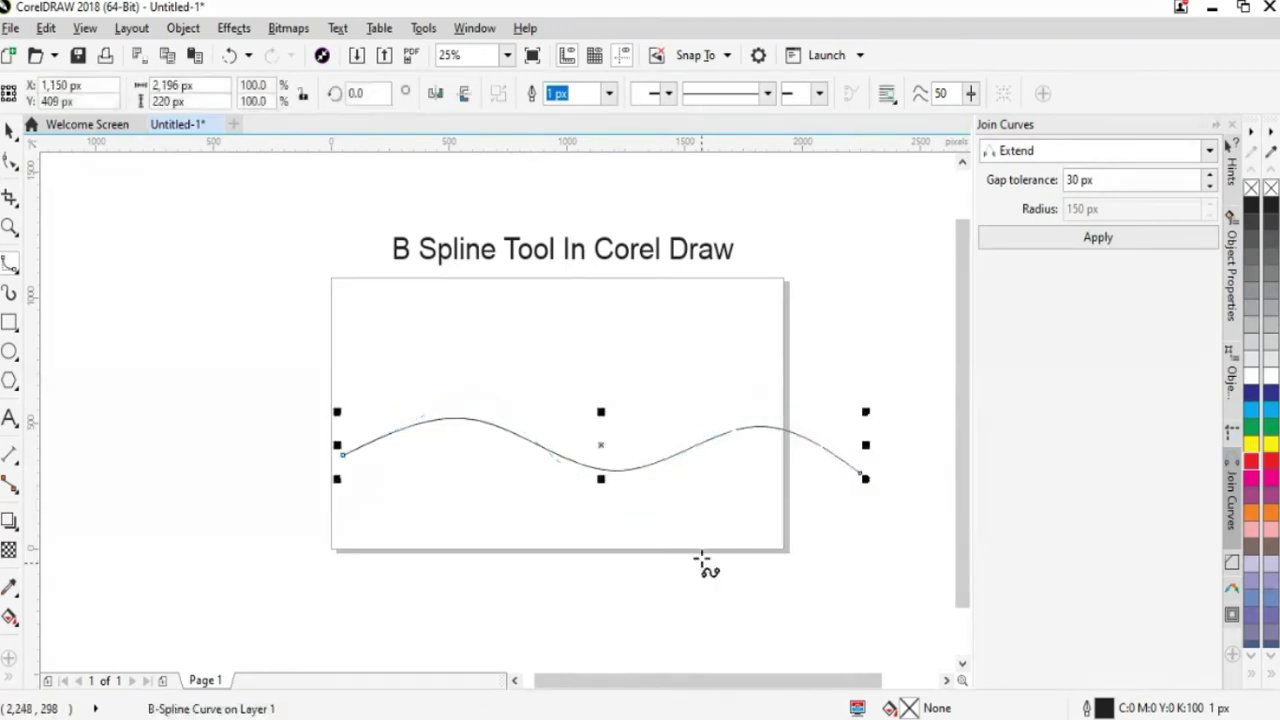
- Move the new curve up and left so it is roughly centred on the page, and set its outline width to 16 px
key(space)
drag(635, 468, 601, 441)
click(608, 93)
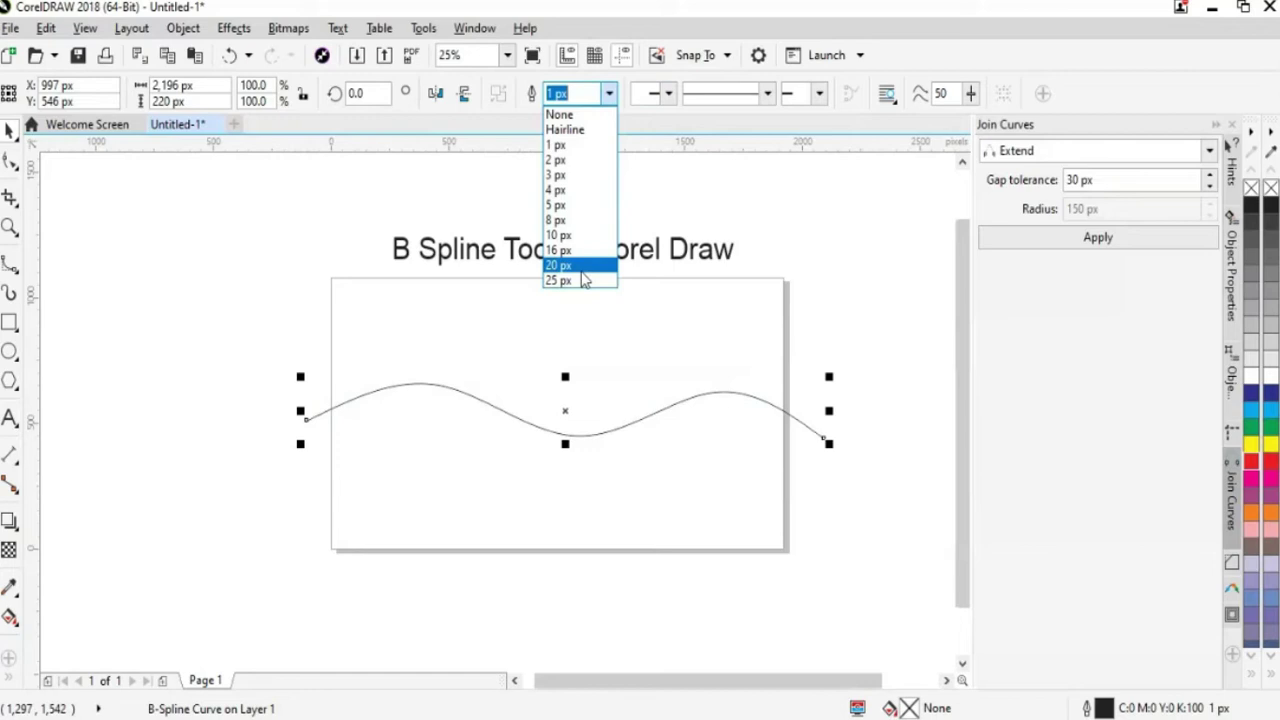
click(572, 250)
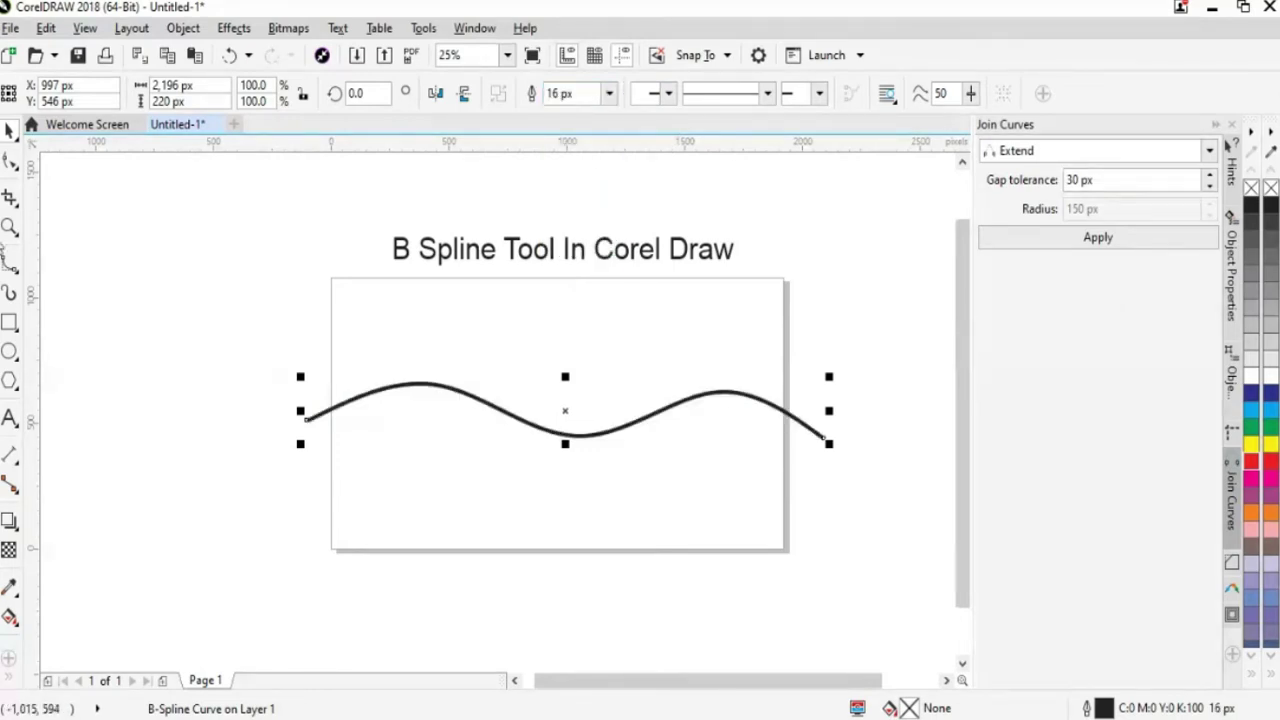
- Reshape the selected B-spline curve by shifting its crest control points, pulling the right crest left, and moving both end points inward onto the page
click(10, 166)
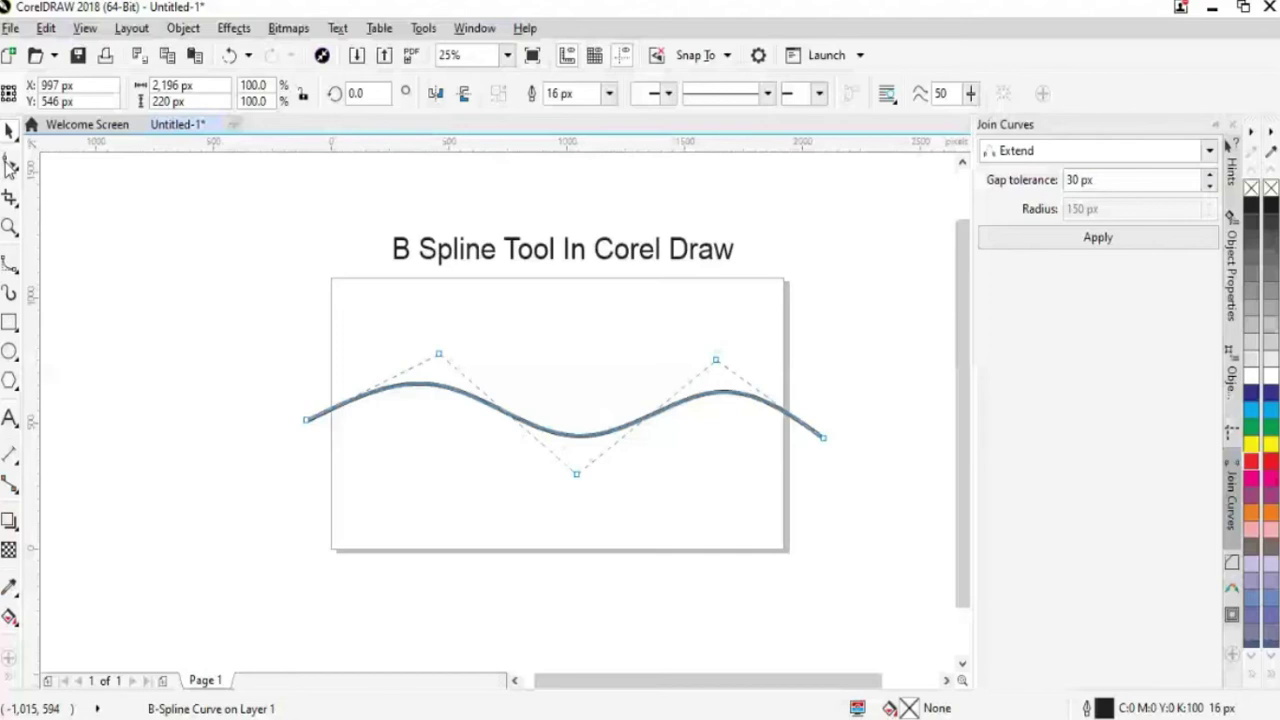
click(441, 361)
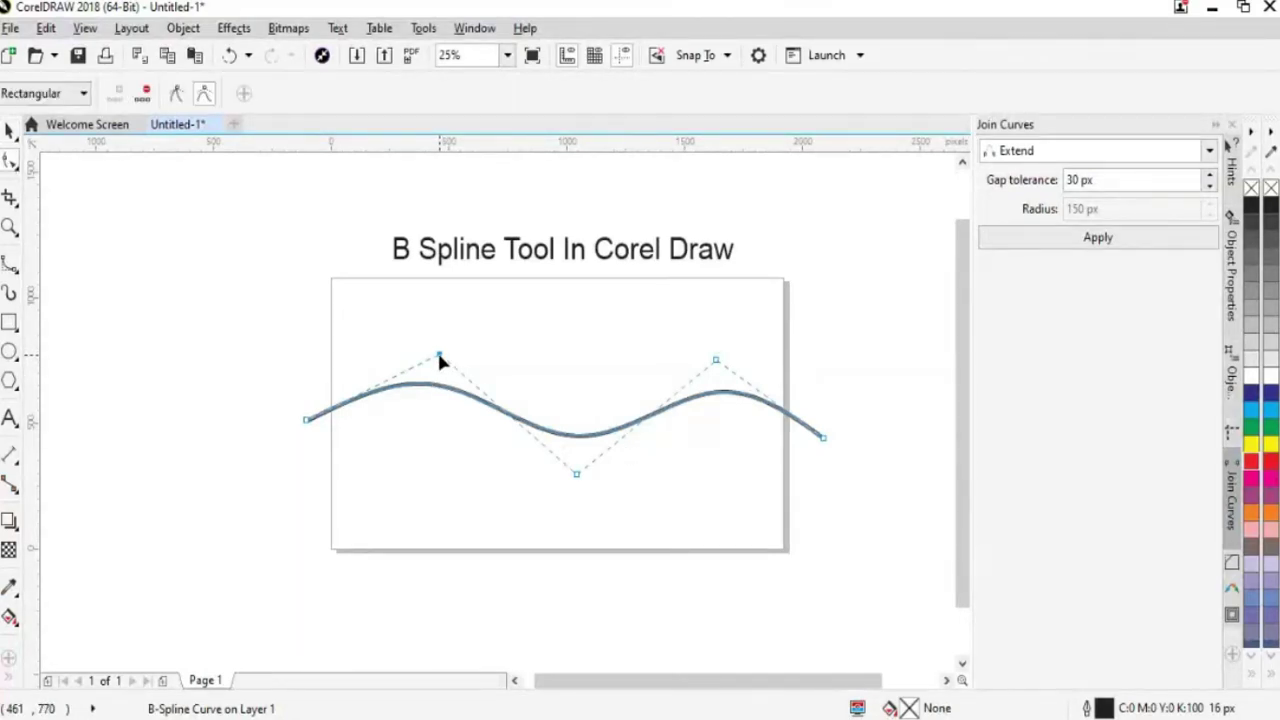
drag(440, 358, 406, 576)
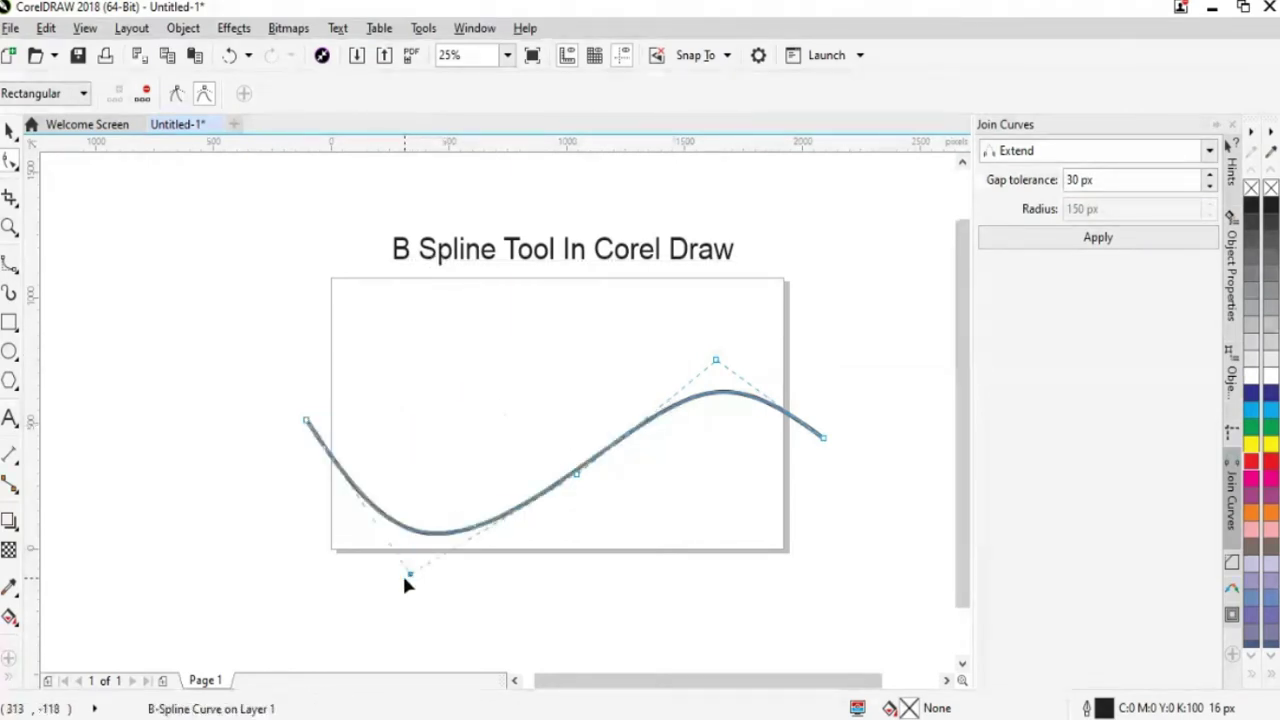
drag(716, 361, 760, 438)
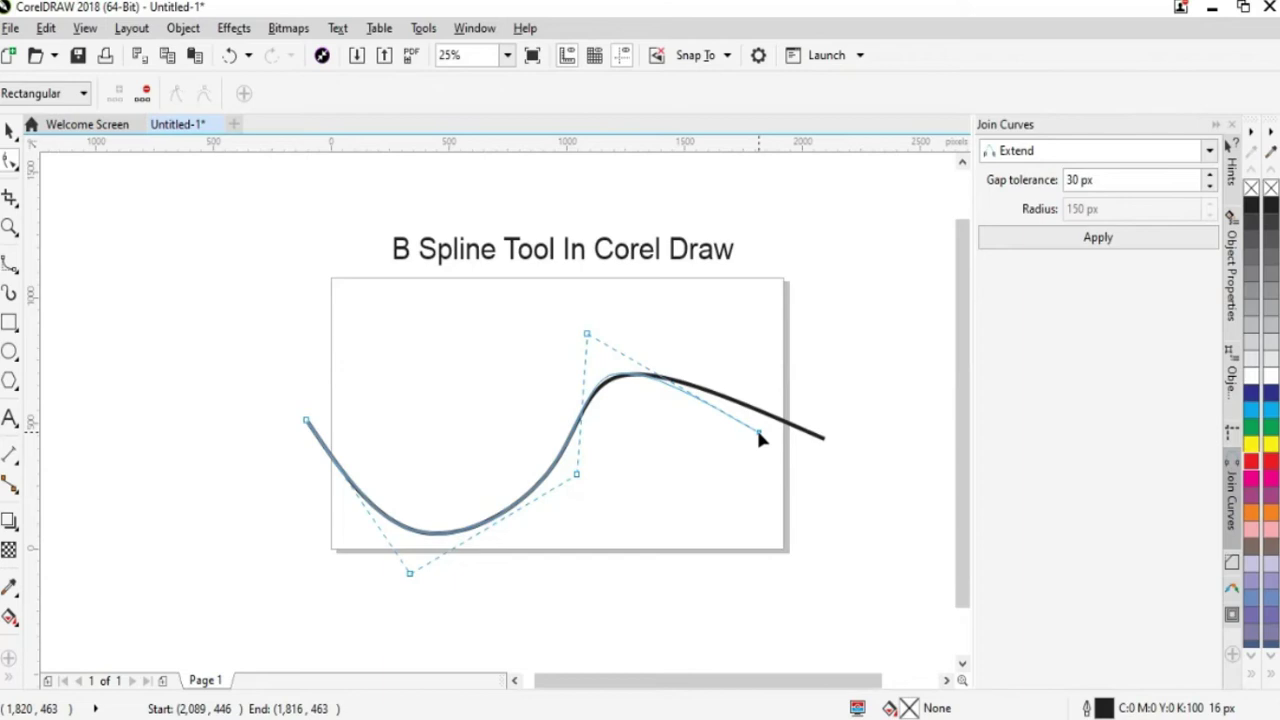
drag(758, 436, 758, 436)
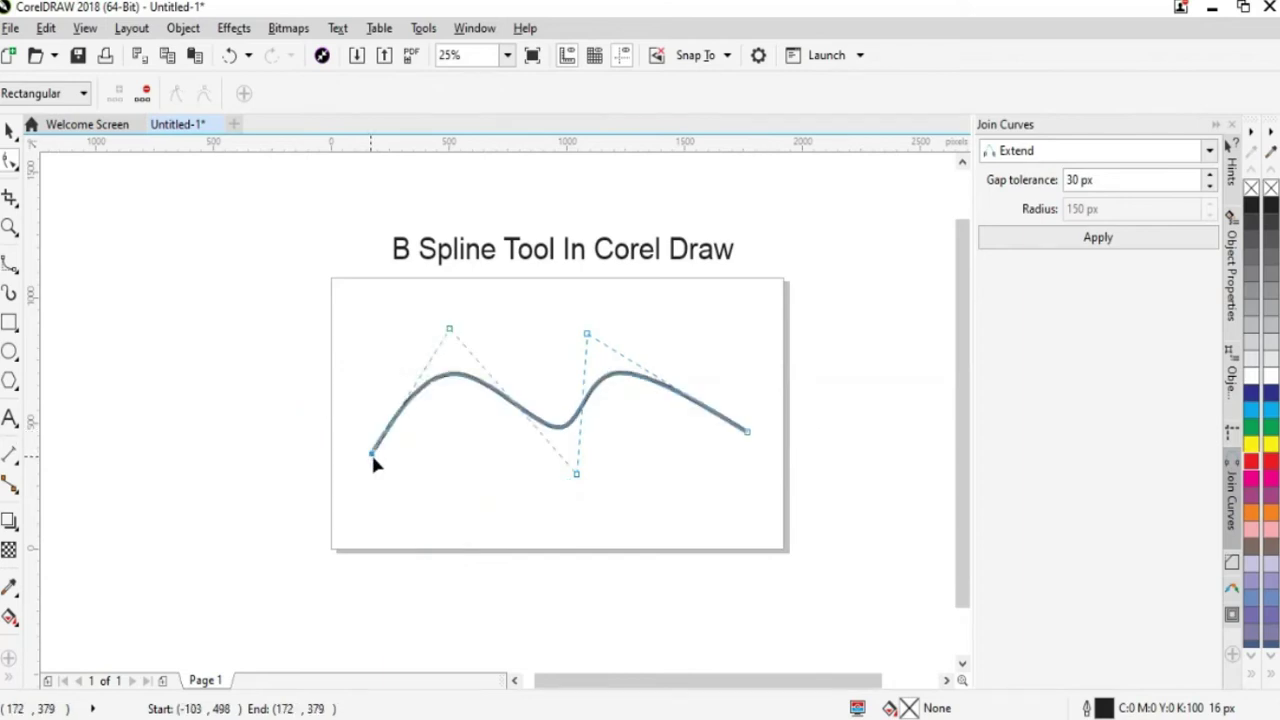
drag(375, 462, 375, 462)
- Move the right crest's control point up and right, the right end point down and left, and the trough's control point slightly down and left
drag(587, 333, 655, 311)
drag(747, 433, 718, 473)
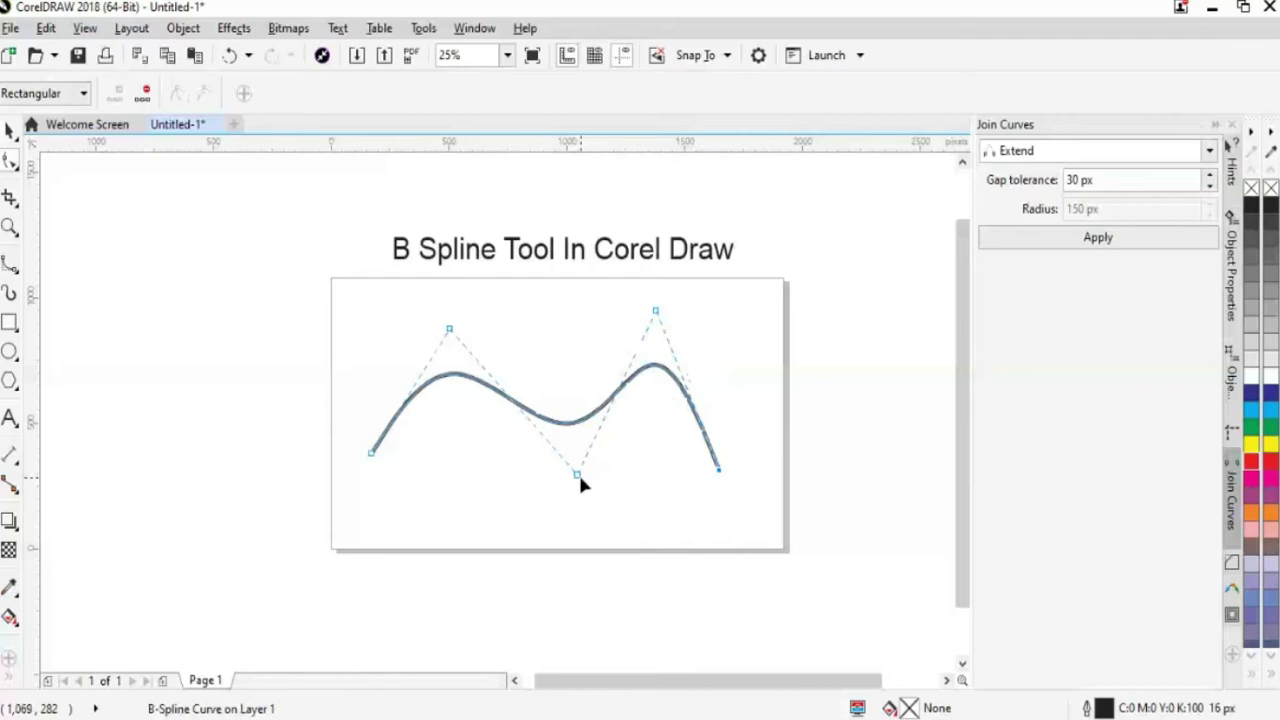
mouse_move(576, 474)
mouse_down()
mouse_move(539, 477)
mouse_move(556, 487)
mouse_up()
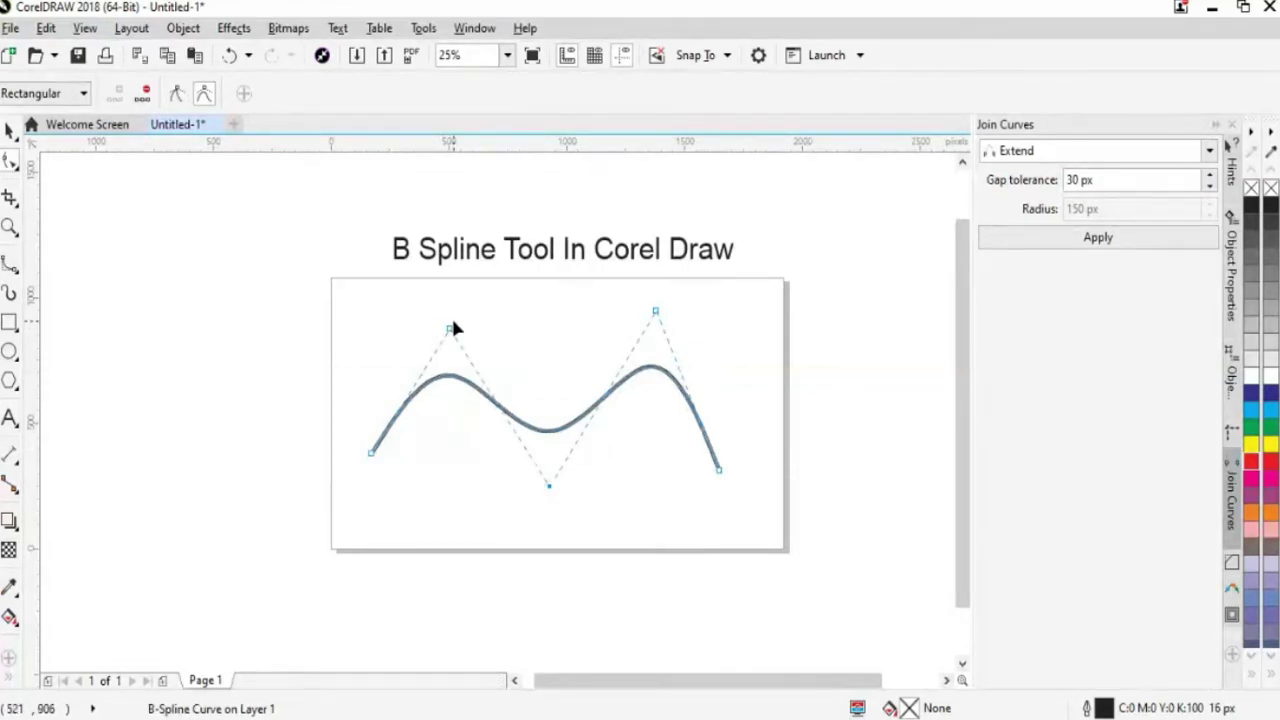
- Move the left crest's control point below the page and back up, shift the right crest left, and bring both end points further inward
drag(448, 333, 427, 565)
drag(655, 311, 567, 318)
drag(718, 468, 688, 466)
drag(427, 561, 455, 353)
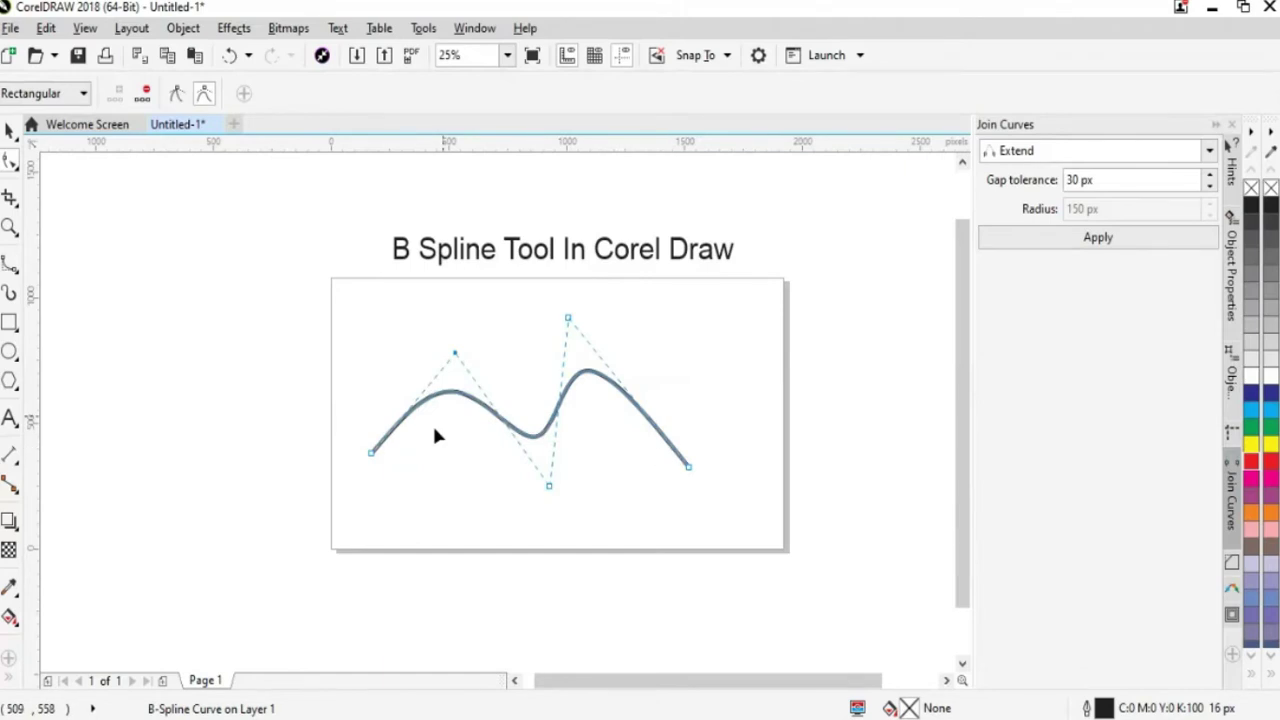
drag(371, 452, 414, 456)
drag(570, 320, 607, 325)
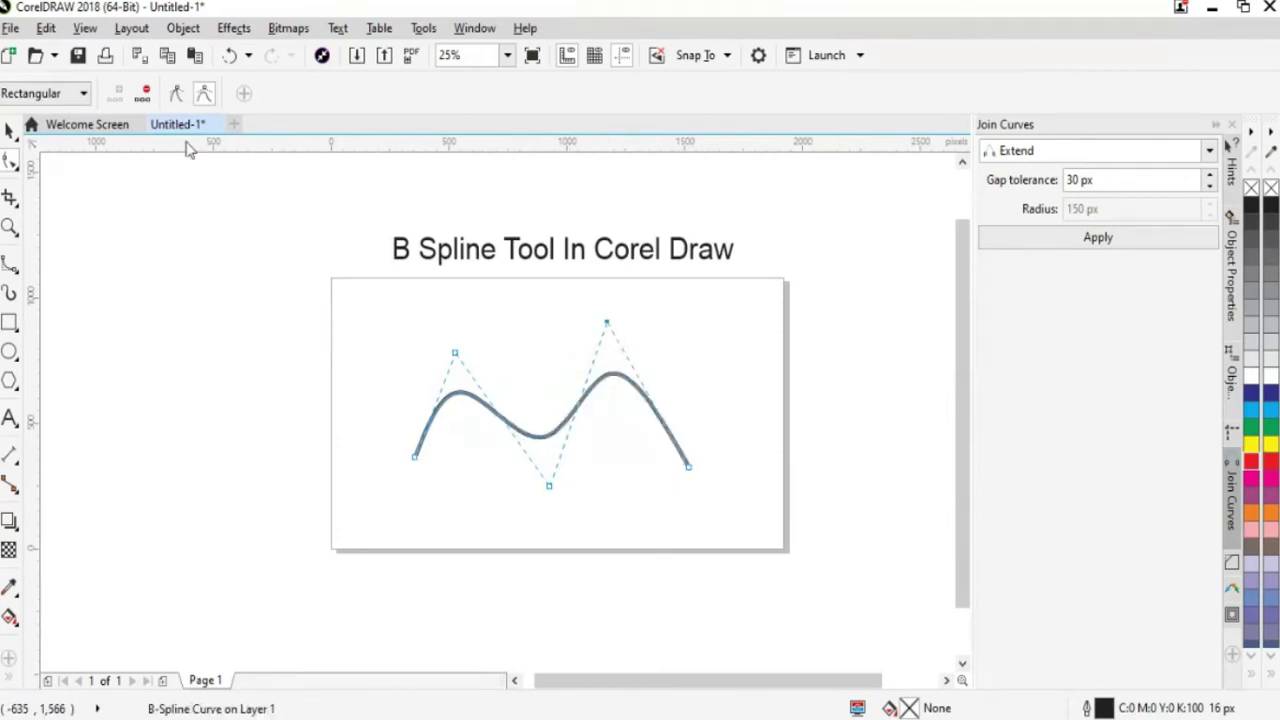
- Clamp the control points of the right crest, left crest and trough so the B-spline becomes a zigzag of straight segments
click(175, 93)
click(204, 93)
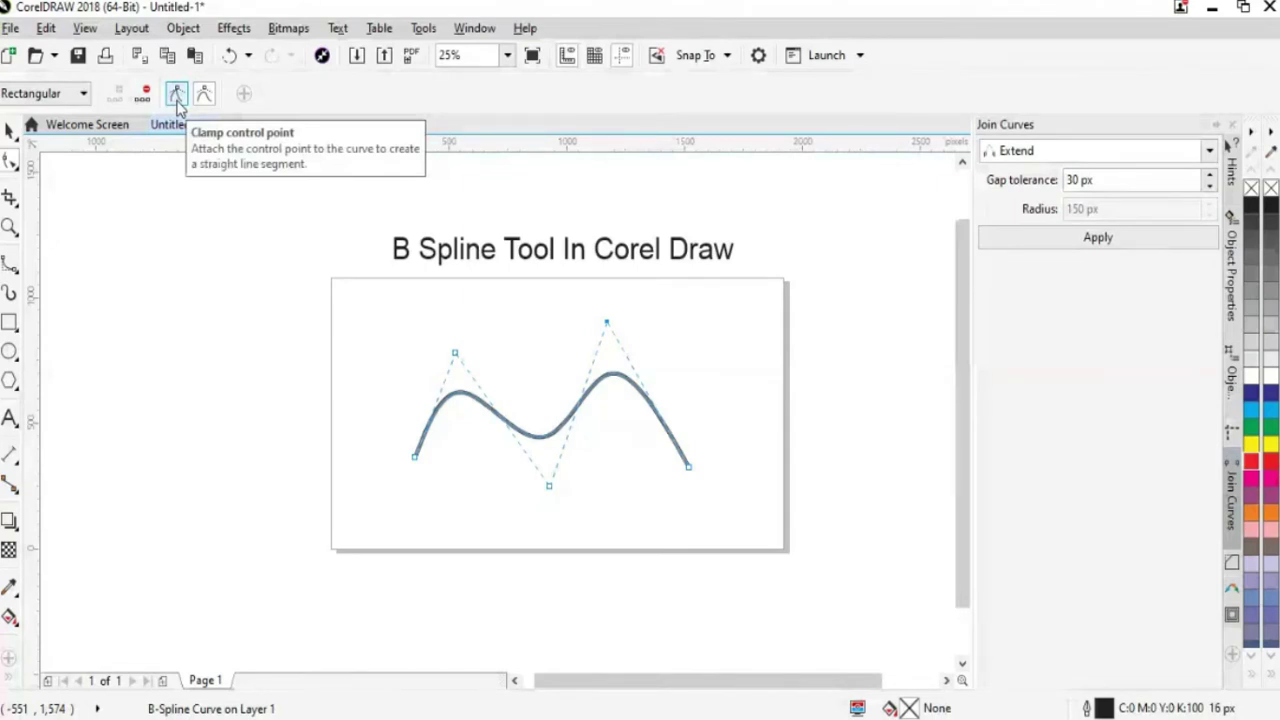
click(176, 96)
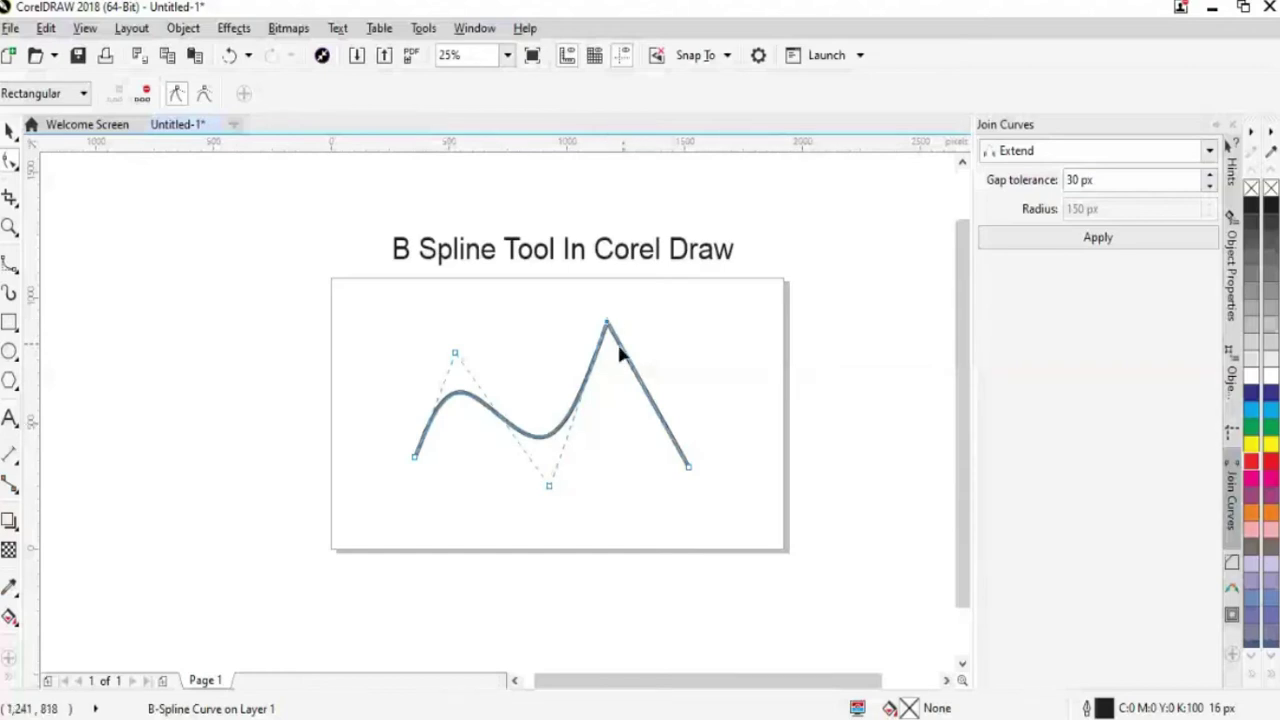
click(175, 95)
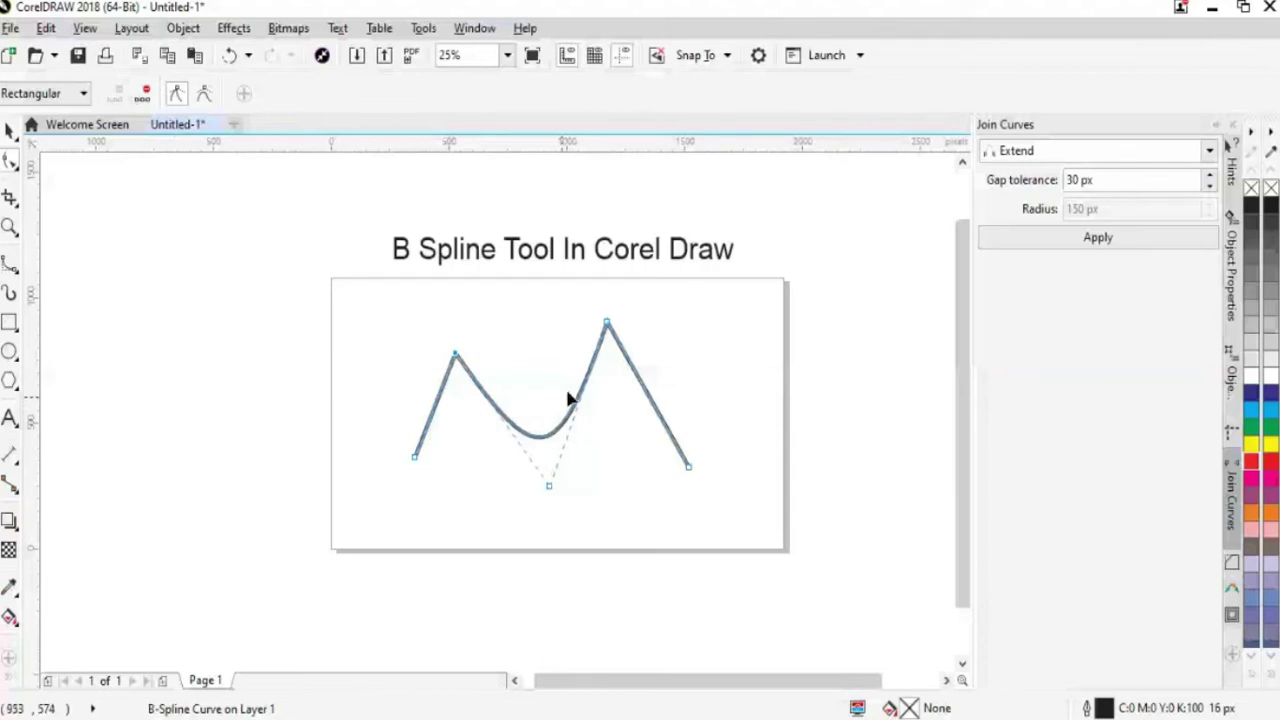
click(550, 484)
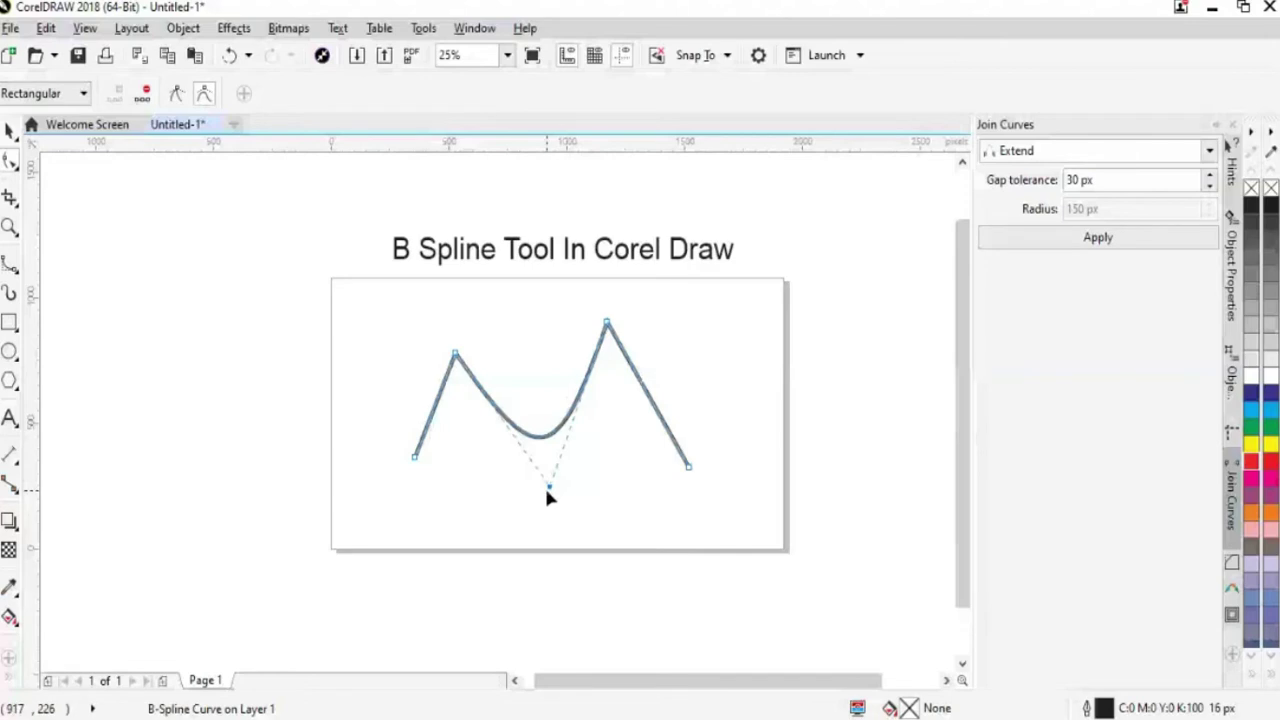
click(177, 96)
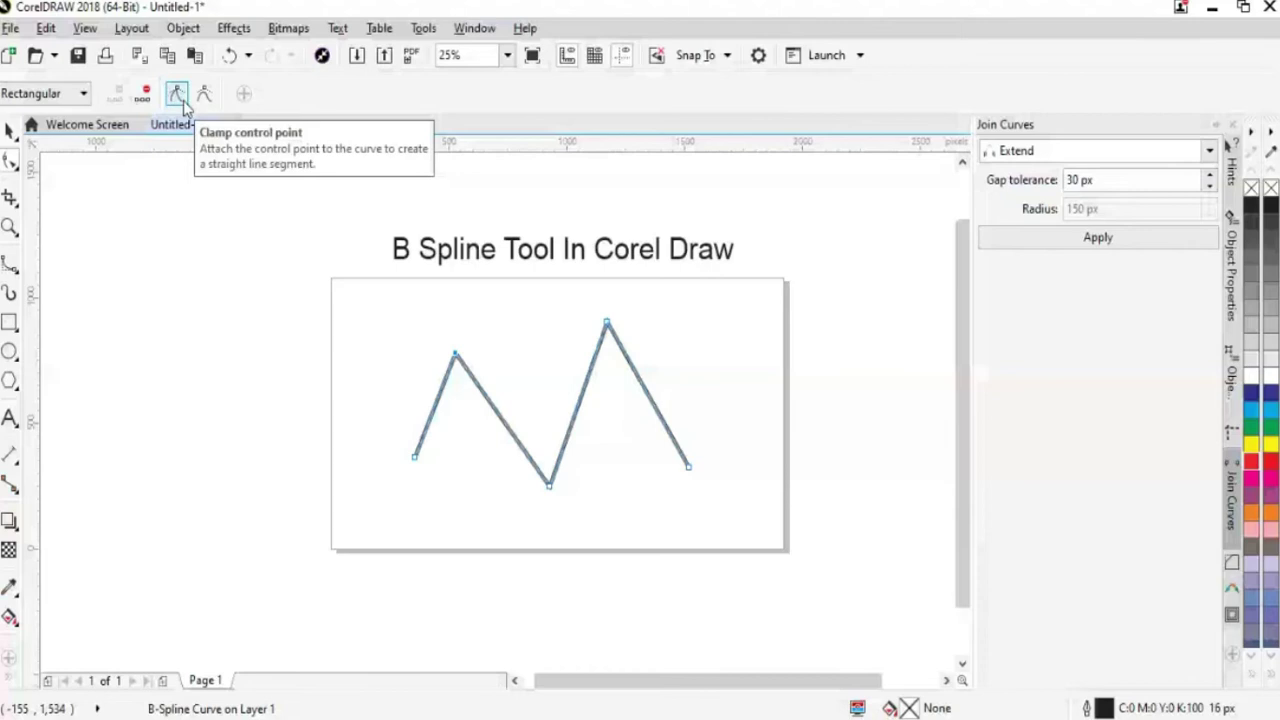
click(179, 97)
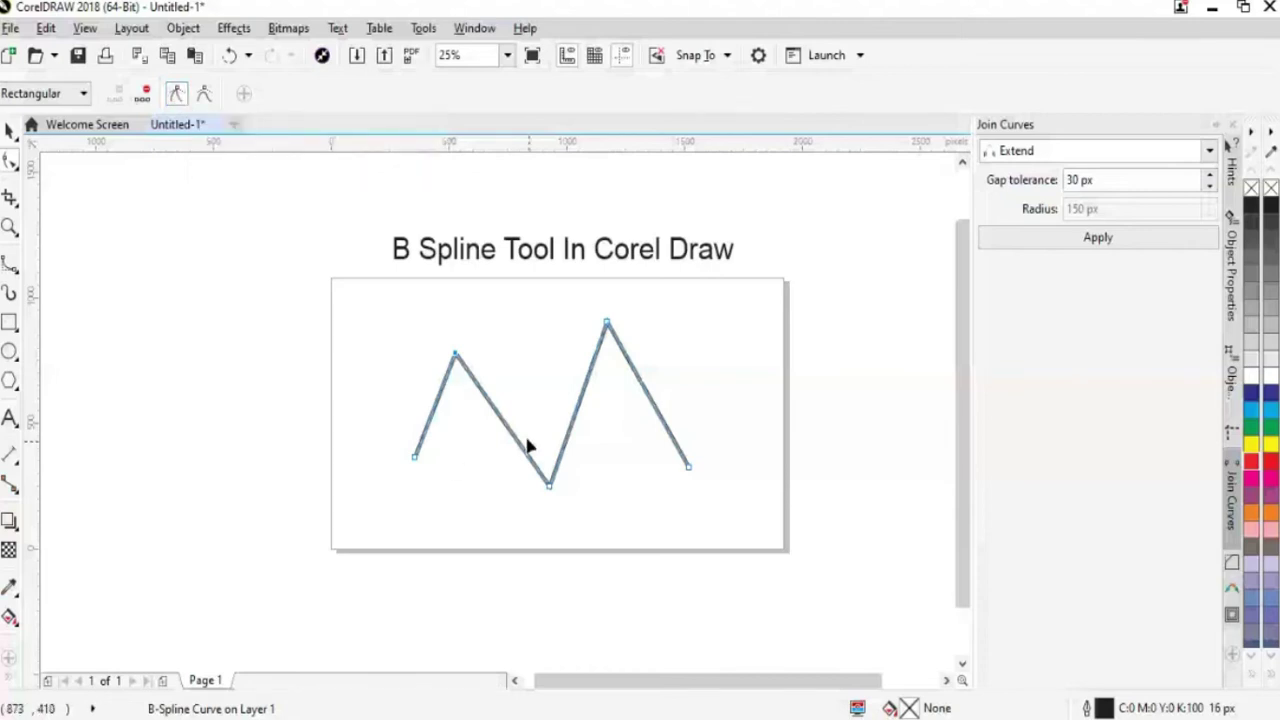
- Float the left crest, trough and right crest control points so the zigzag turns back into a smooth curve
click(205, 95)
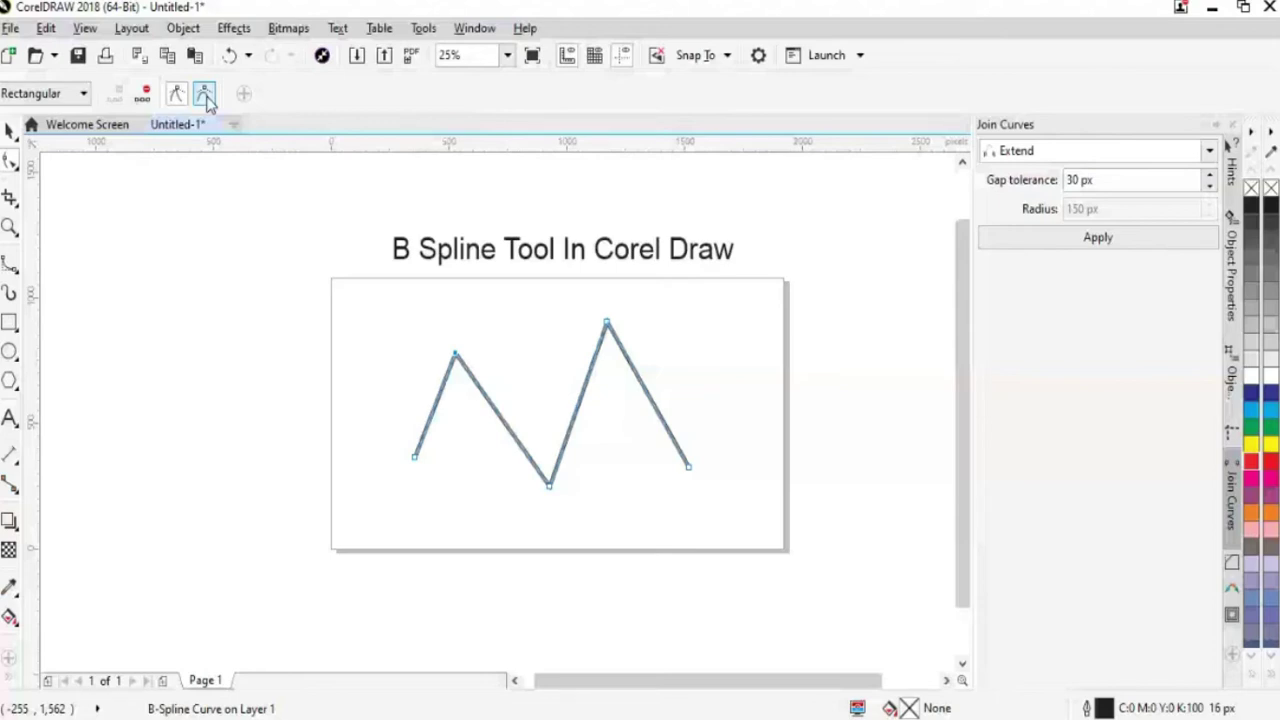
click(205, 95)
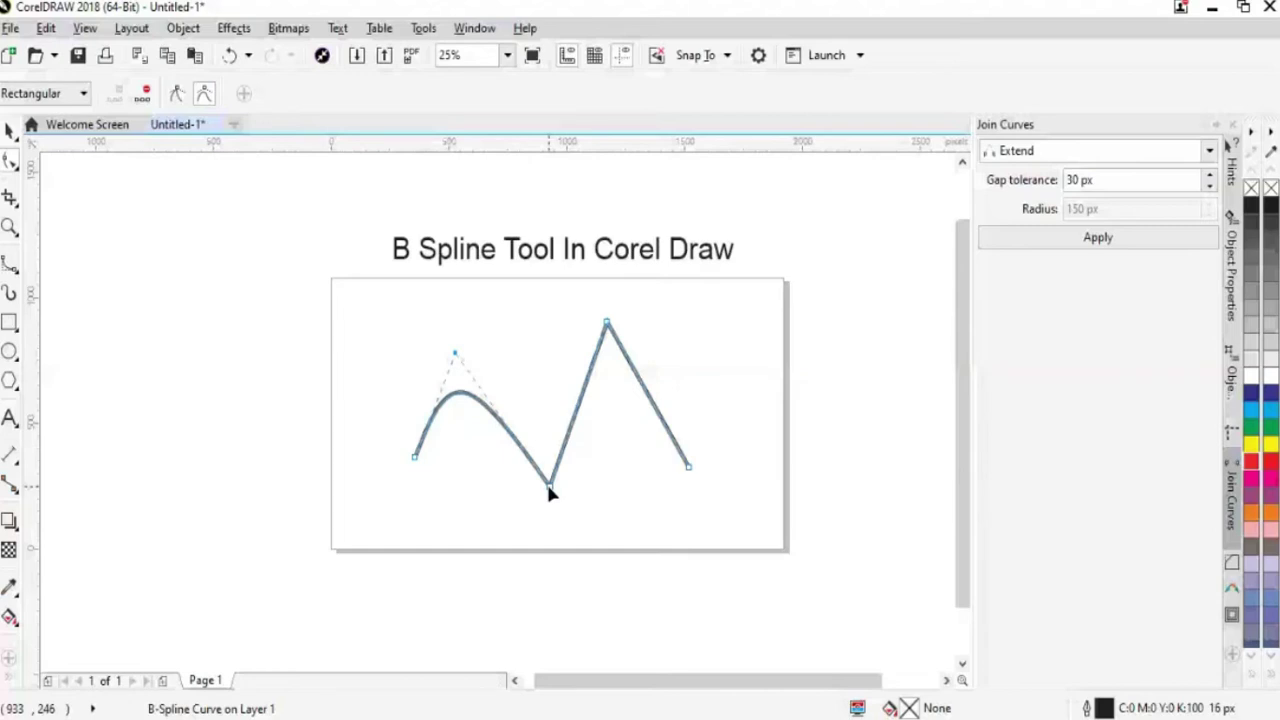
click(205, 97)
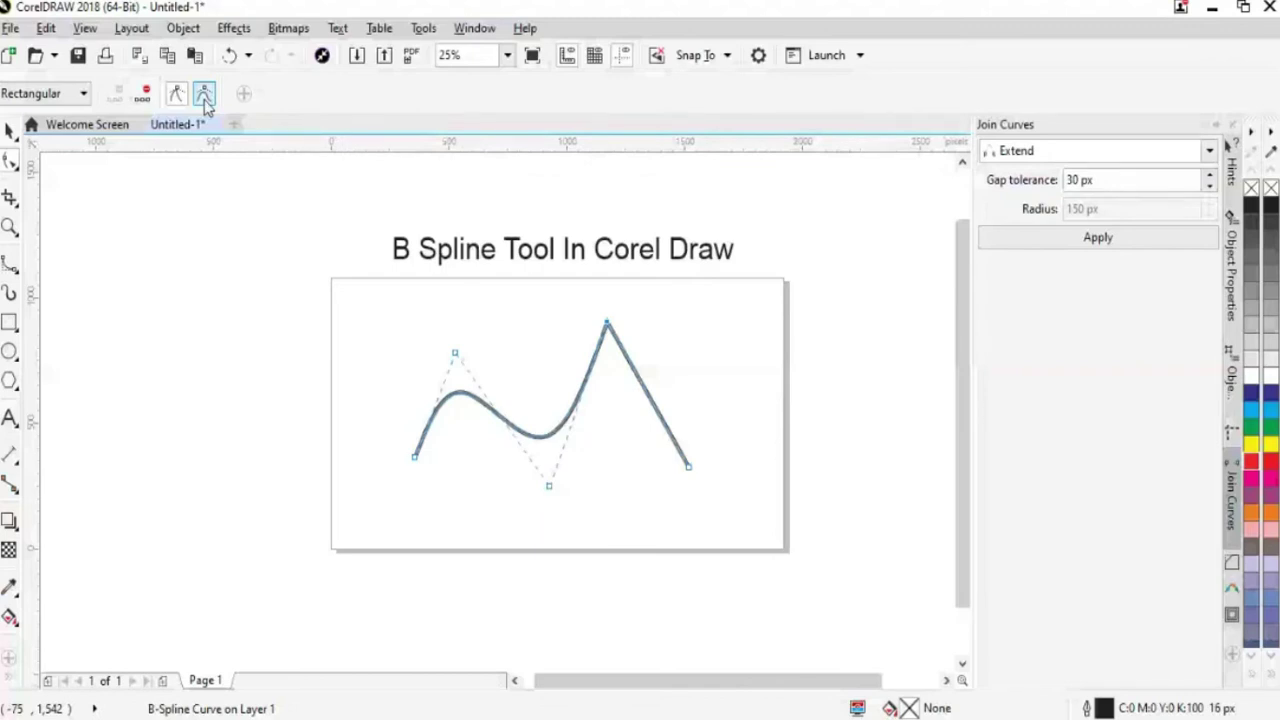
click(205, 97)
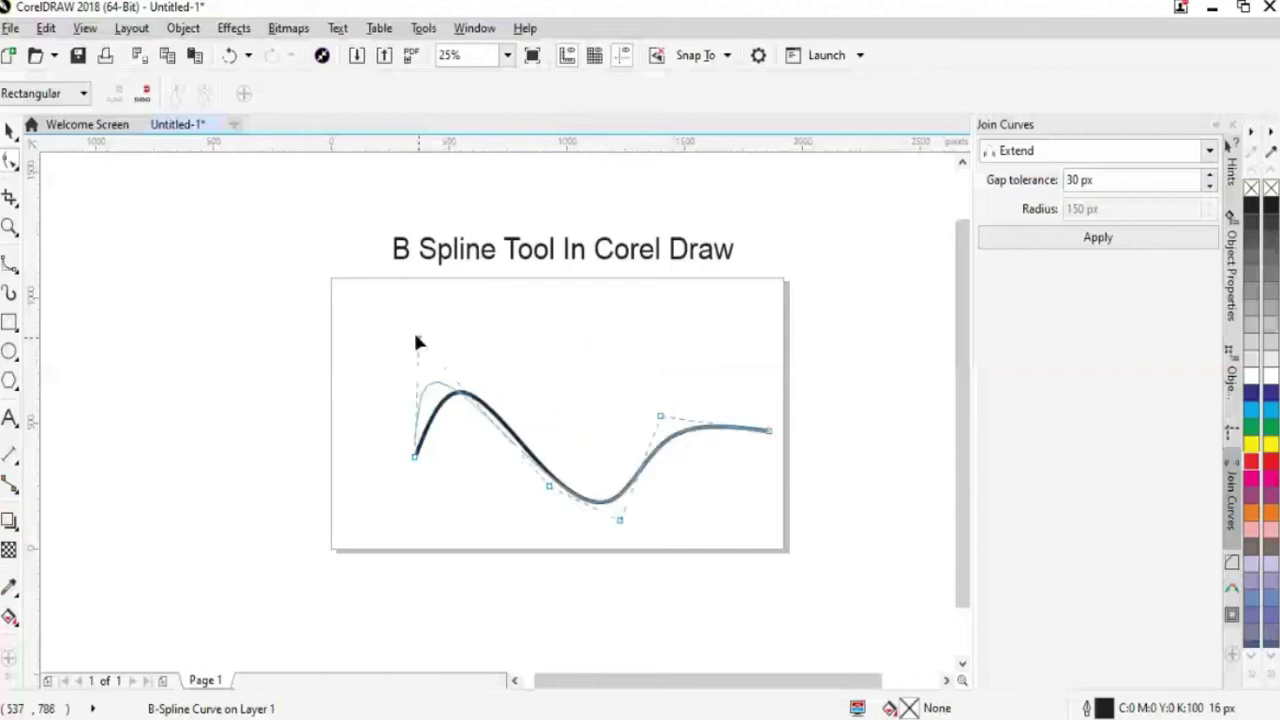
- Raise the left crest and both trough control points, and pull the start point up and left beyond the page edge
mouse_move(418, 343)
mouse_down()
mouse_move(461, 359)
mouse_move(430, 328)
mouse_up()
drag(550, 489, 560, 384)
drag(617, 514, 604, 399)
drag(415, 456, 270, 319)
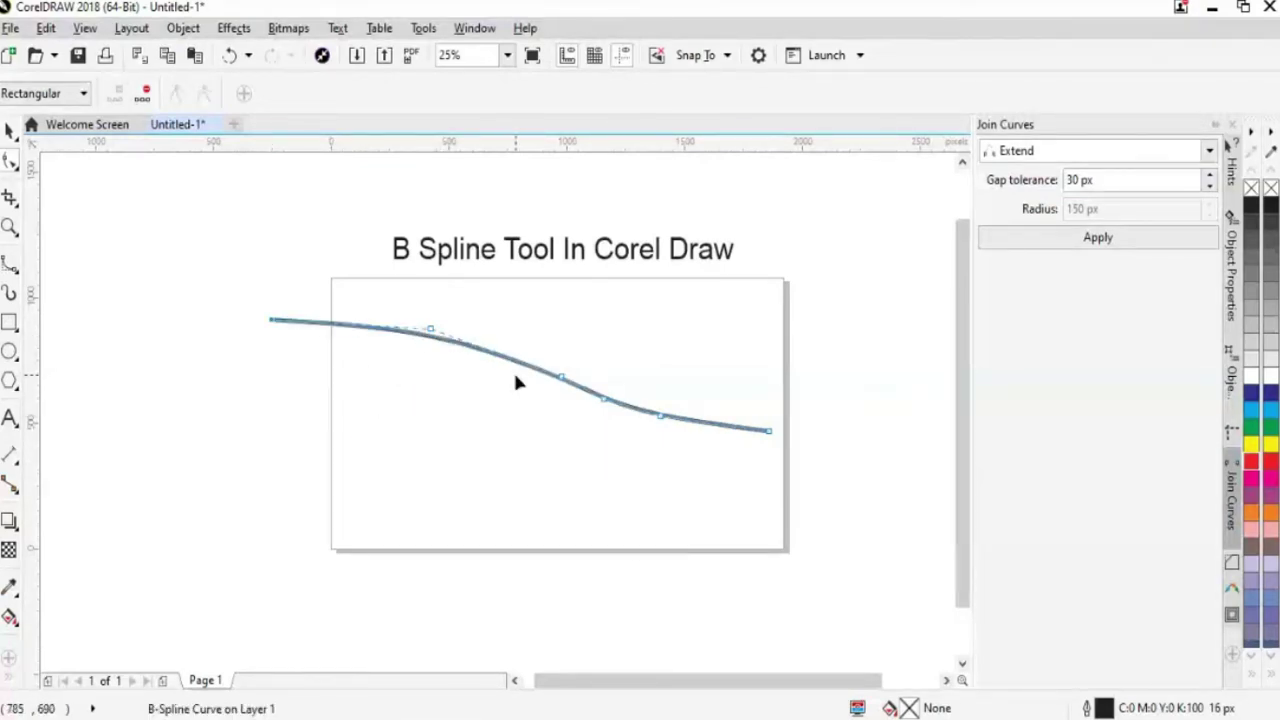
- Raise the right end point and the remaining low control points to flatten the curve into a nearly straight line
drag(515, 360, 528, 427)
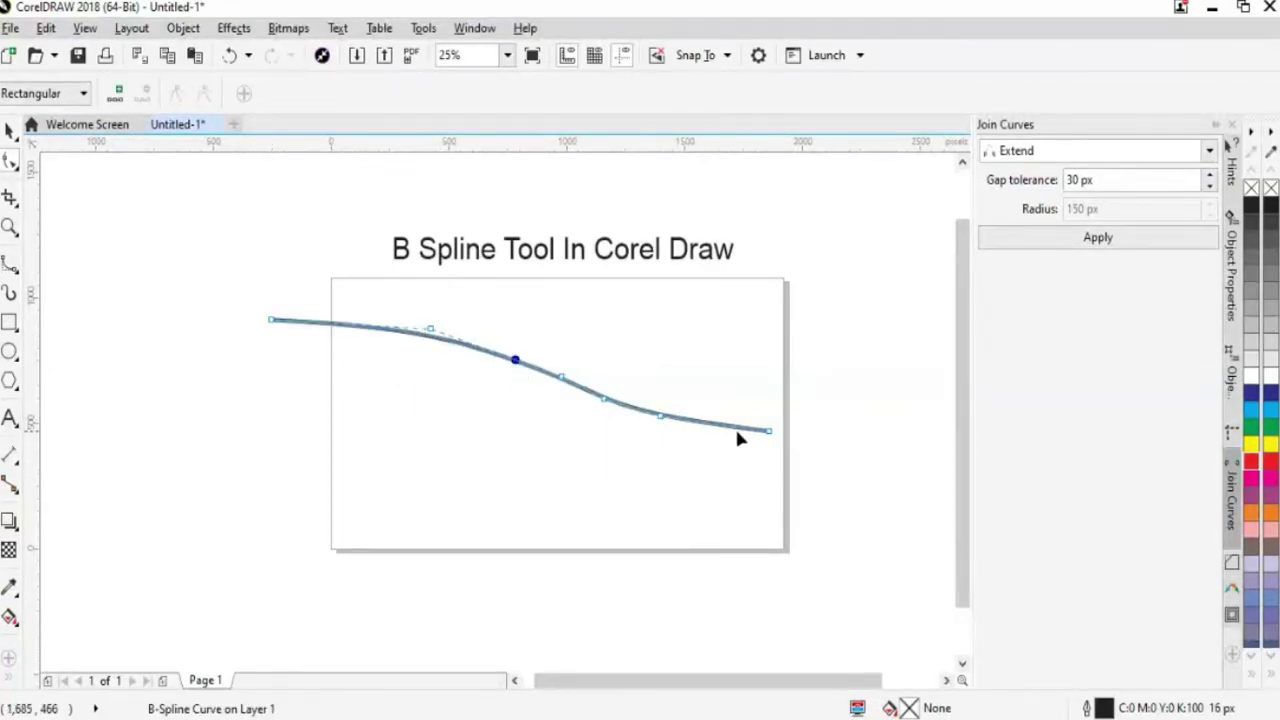
drag(768, 431, 770, 348)
click(604, 398)
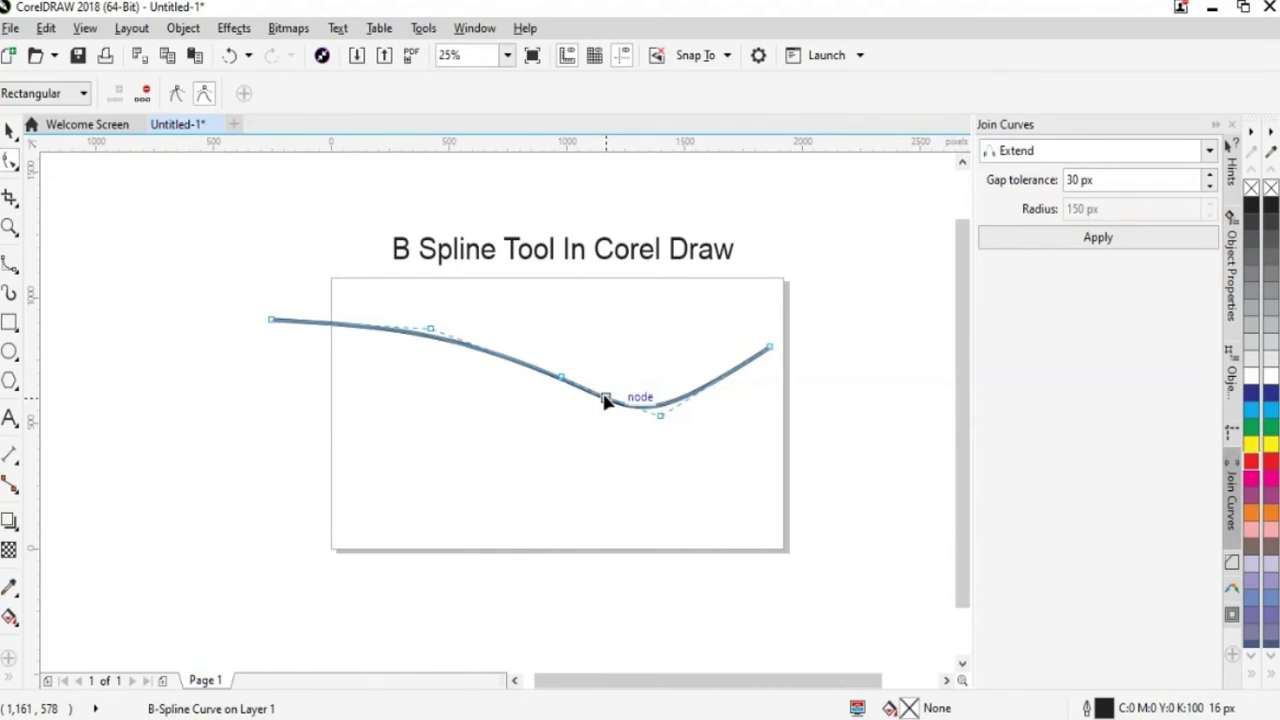
drag(660, 413, 662, 352)
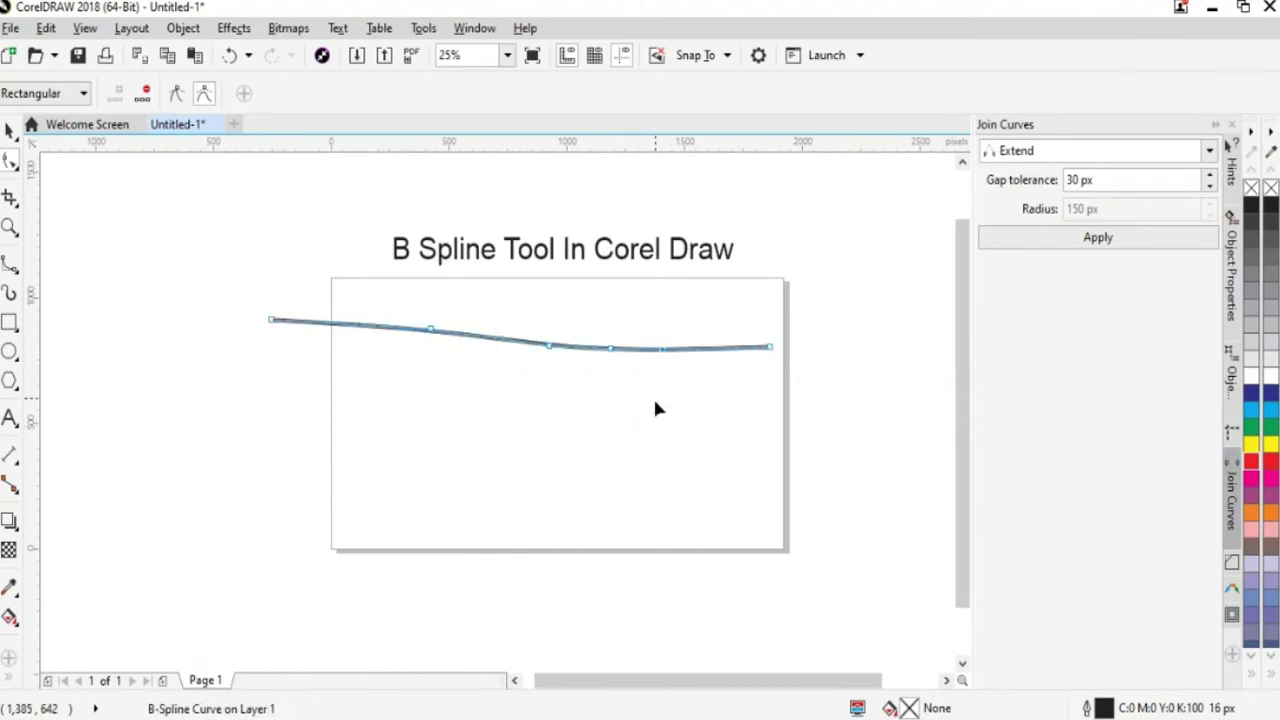
- Select the whole flattened curve and move it down and to the right on the page
click(10, 130)
click(571, 349)
drag(571, 349, 580, 417)
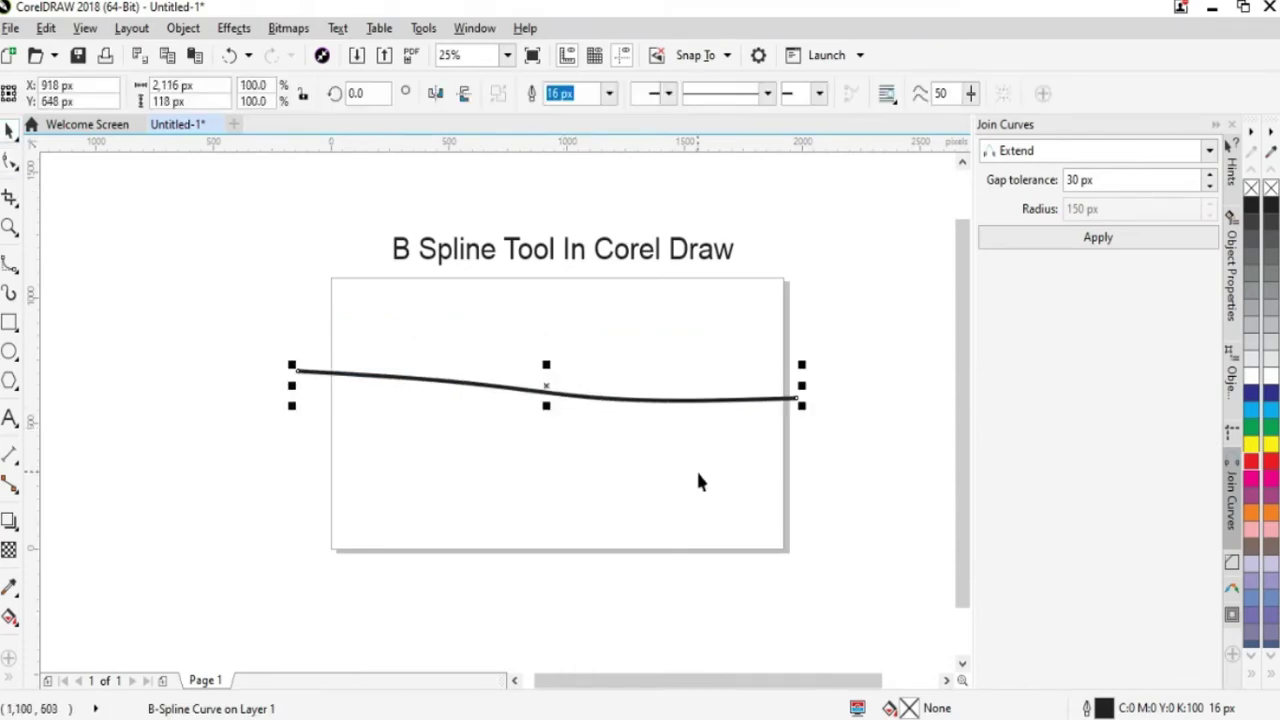
- Undo the curve's move and the preceding control-point edits, back to the wavy shape with one crest and a deep trough
key(ctrl+z)
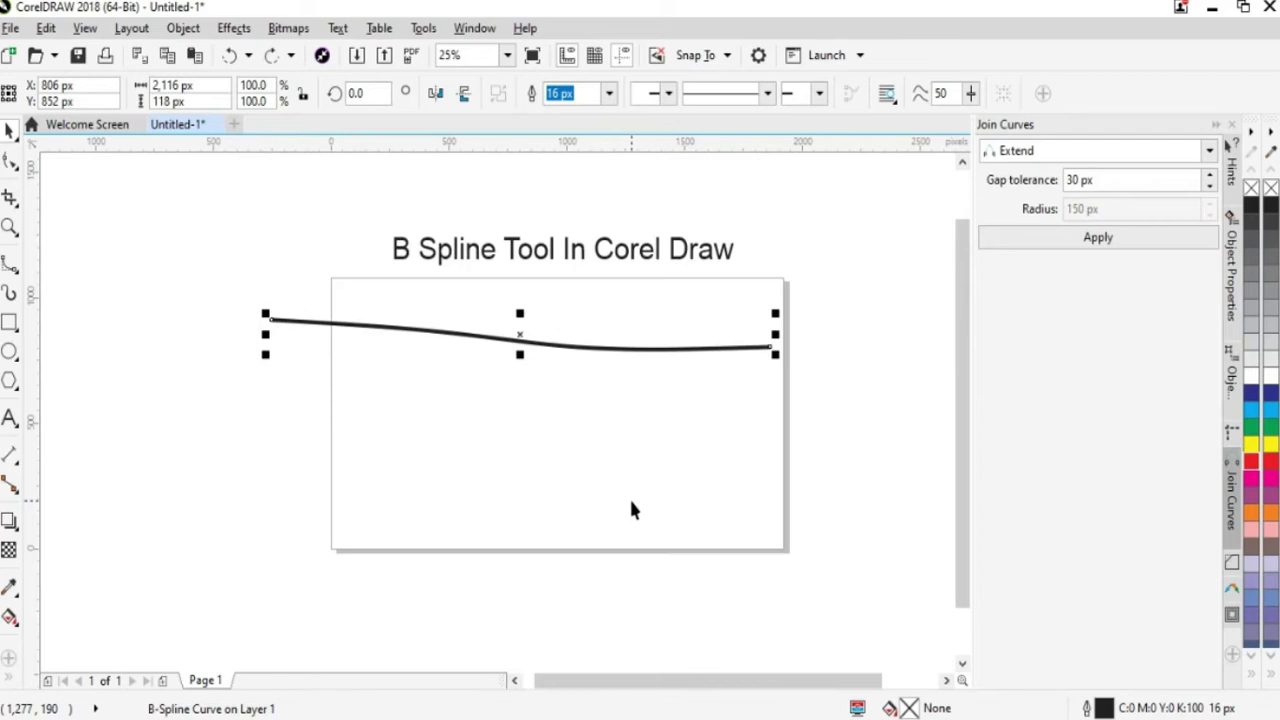
key(ctrl+z)
key(ctrl+z)
key(ctrl+z)
key(ctrl+z)
key(ctrl+z)
key(ctrl+z)
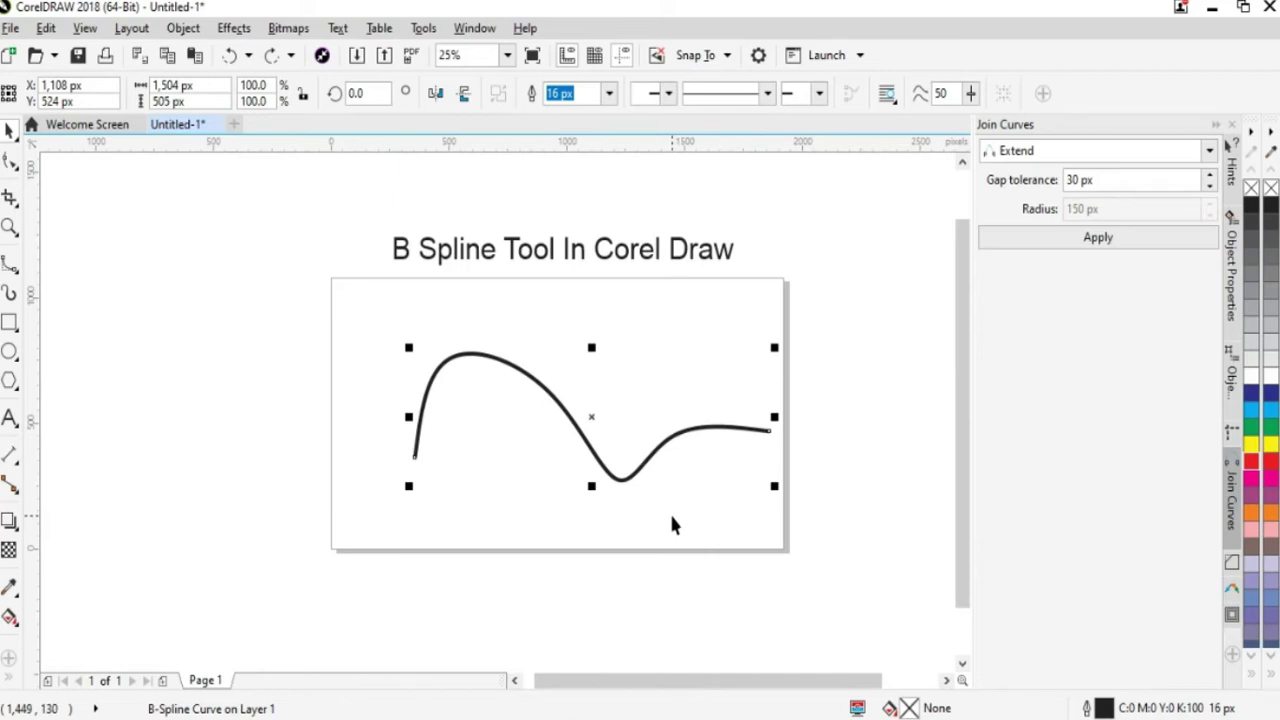
key(ctrl+z)
key(ctrl+z)
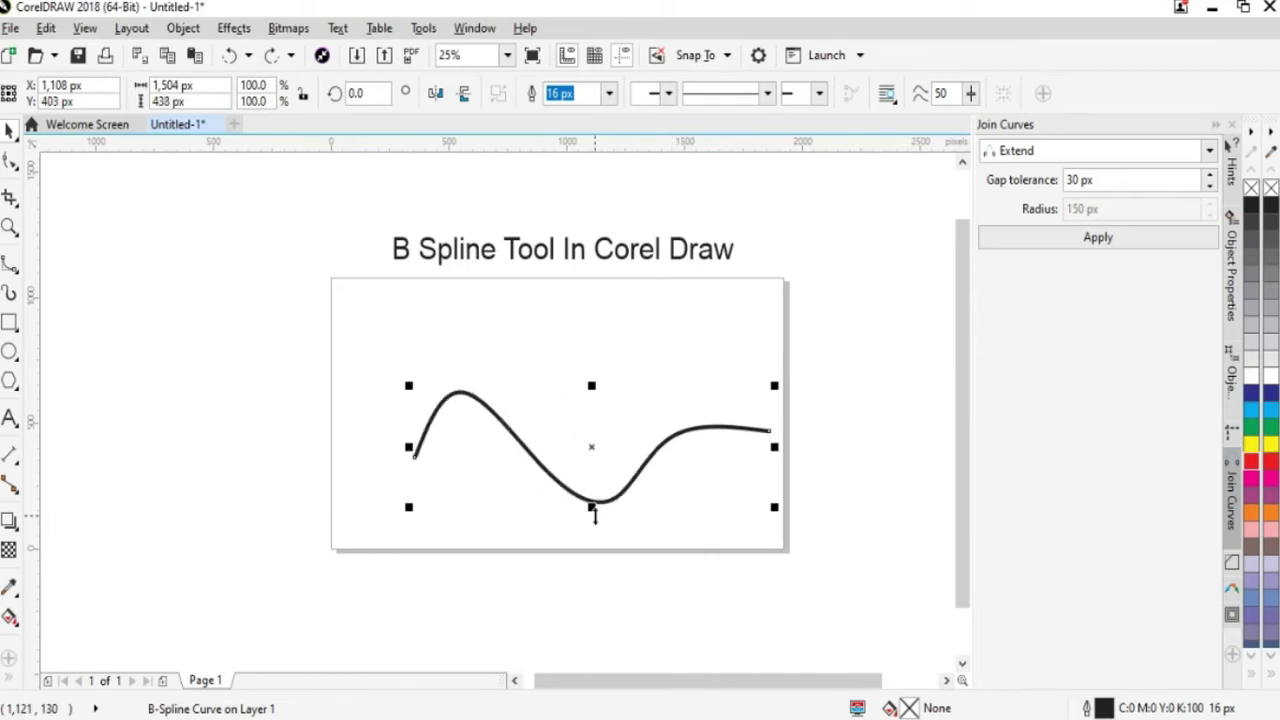
- Move the wavy curve up and left to the page's centre and clamp its left crest, lowest trough and right crest control points
drag(626, 494, 604, 462)
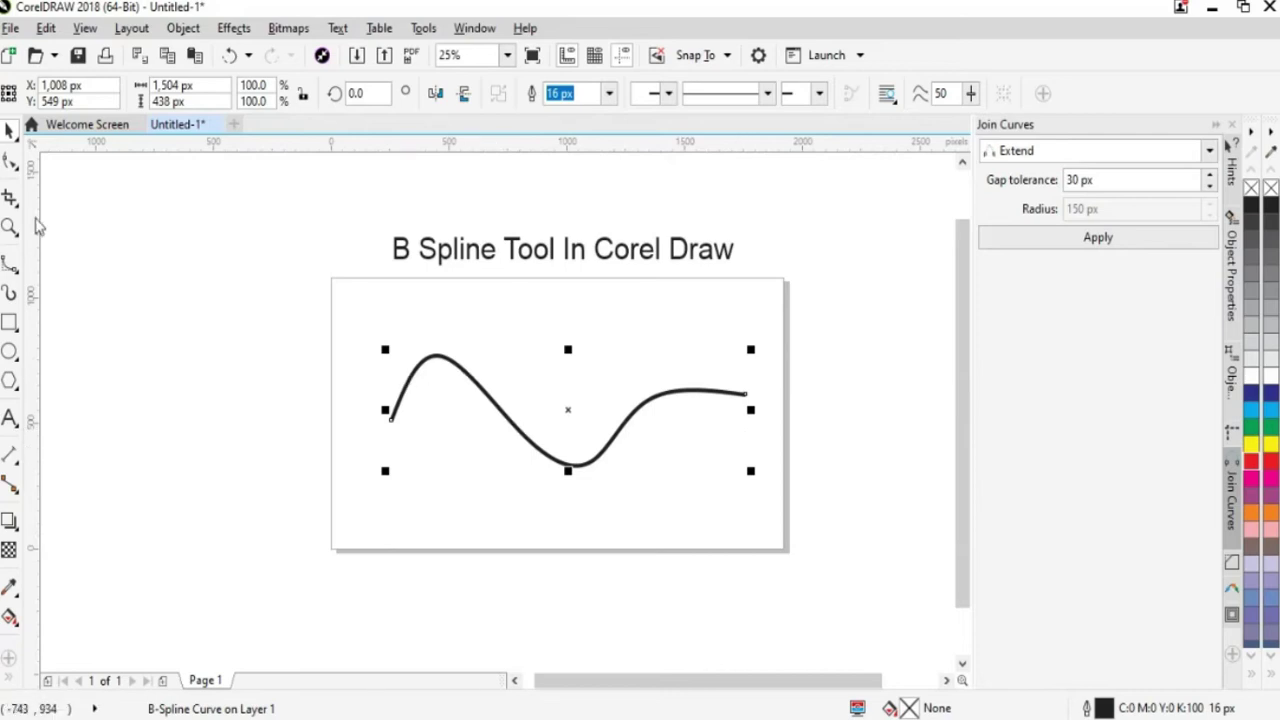
click(10, 161)
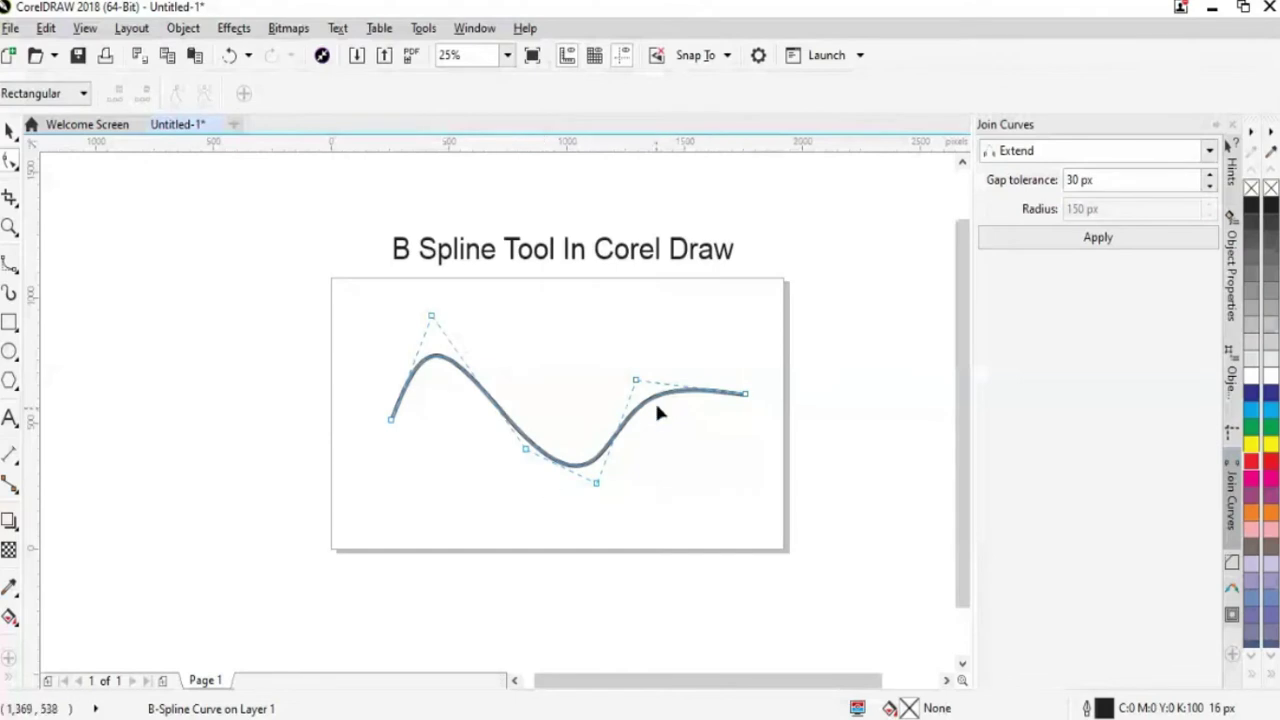
click(432, 317)
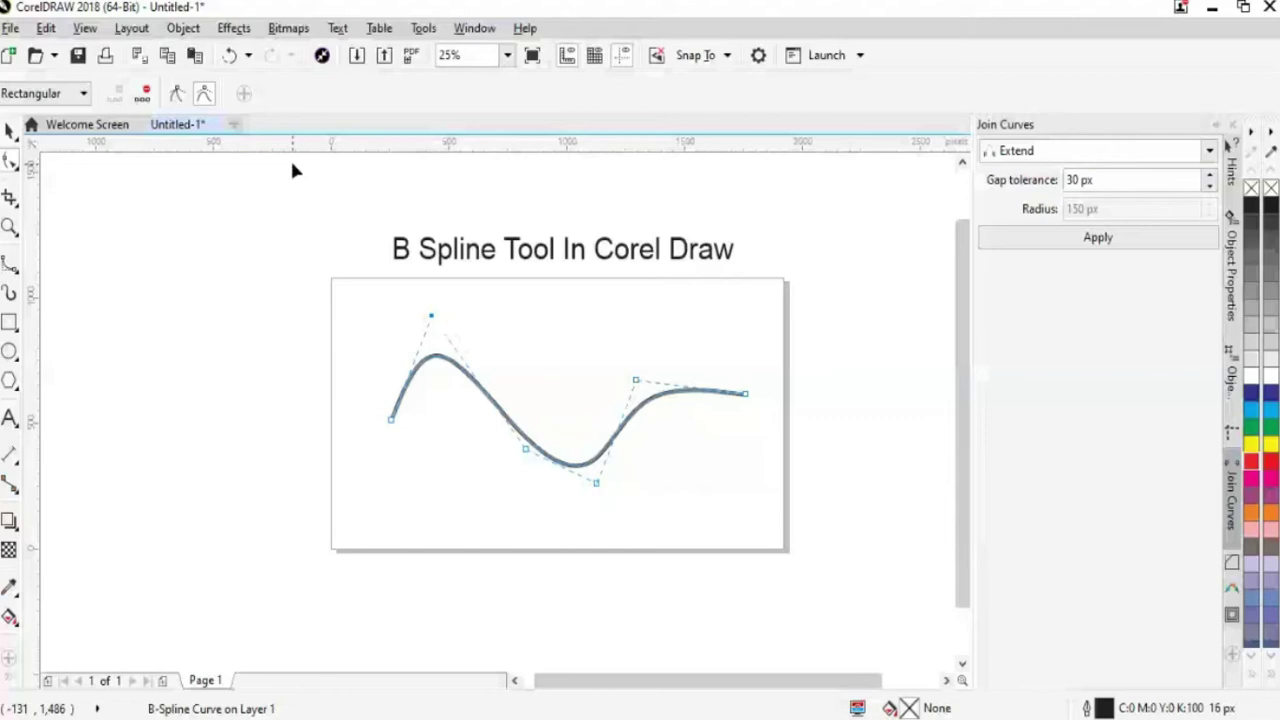
click(180, 96)
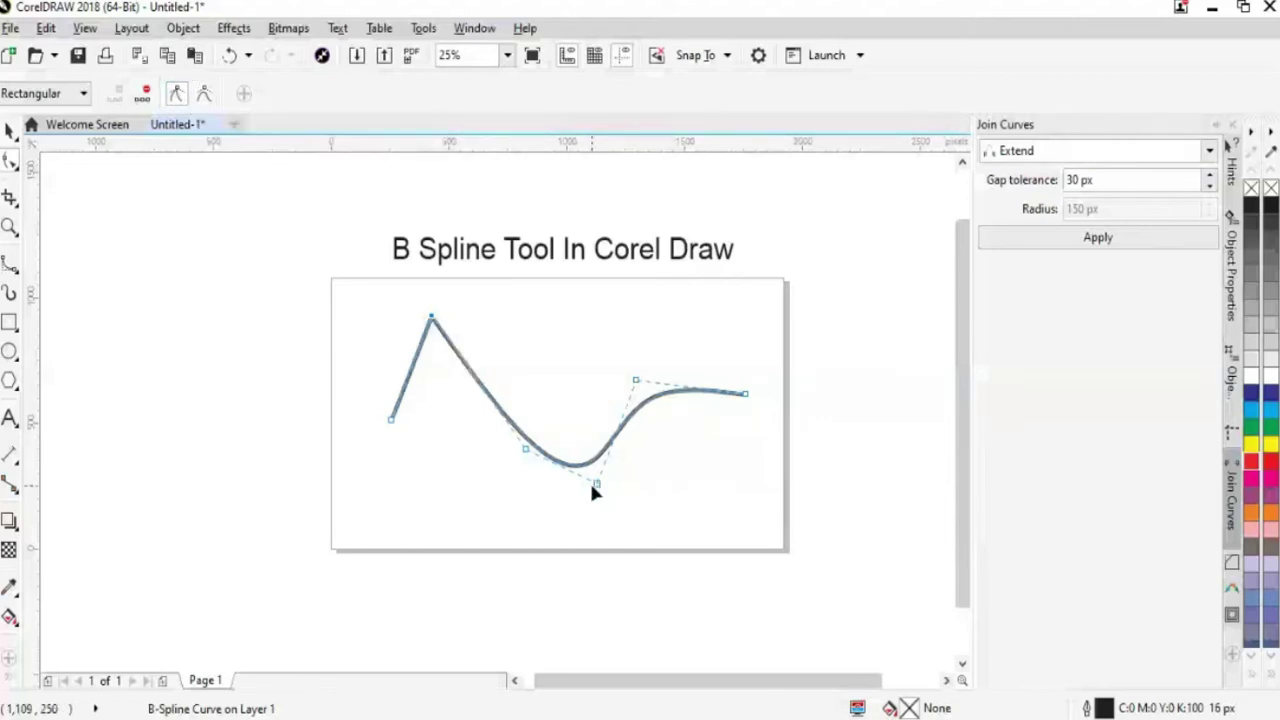
double_click(594, 484)
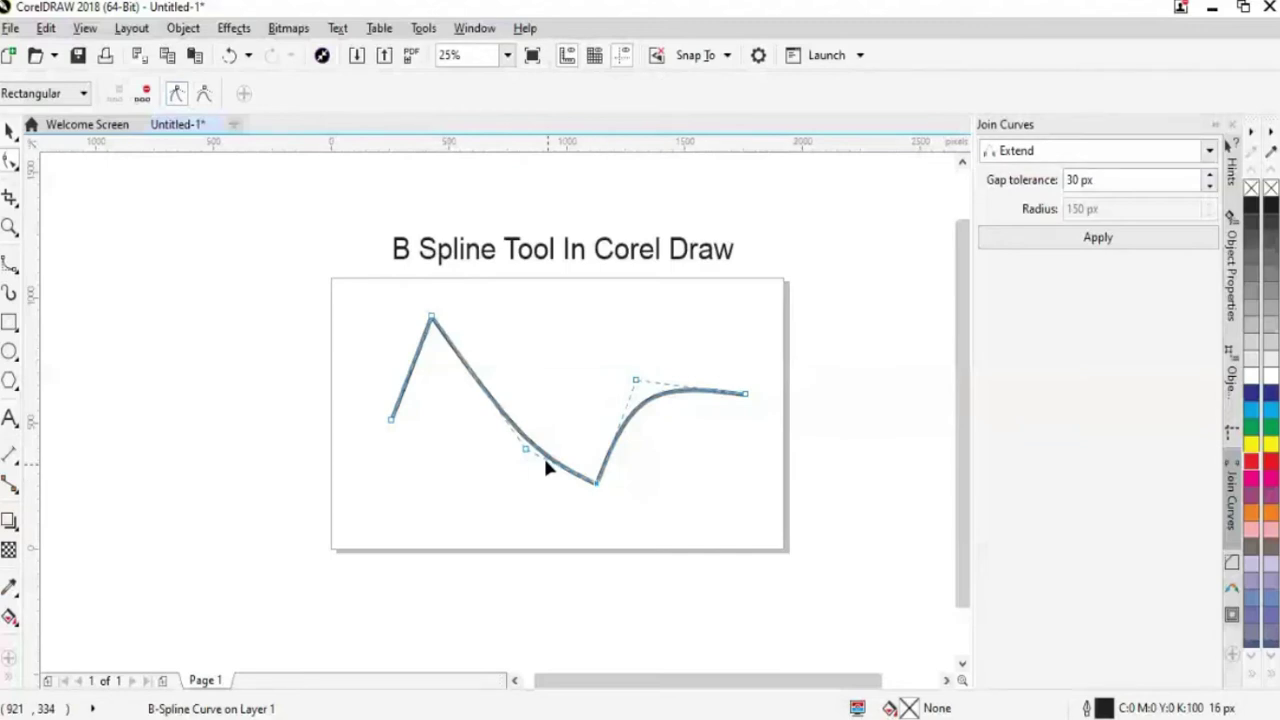
key(Tab)
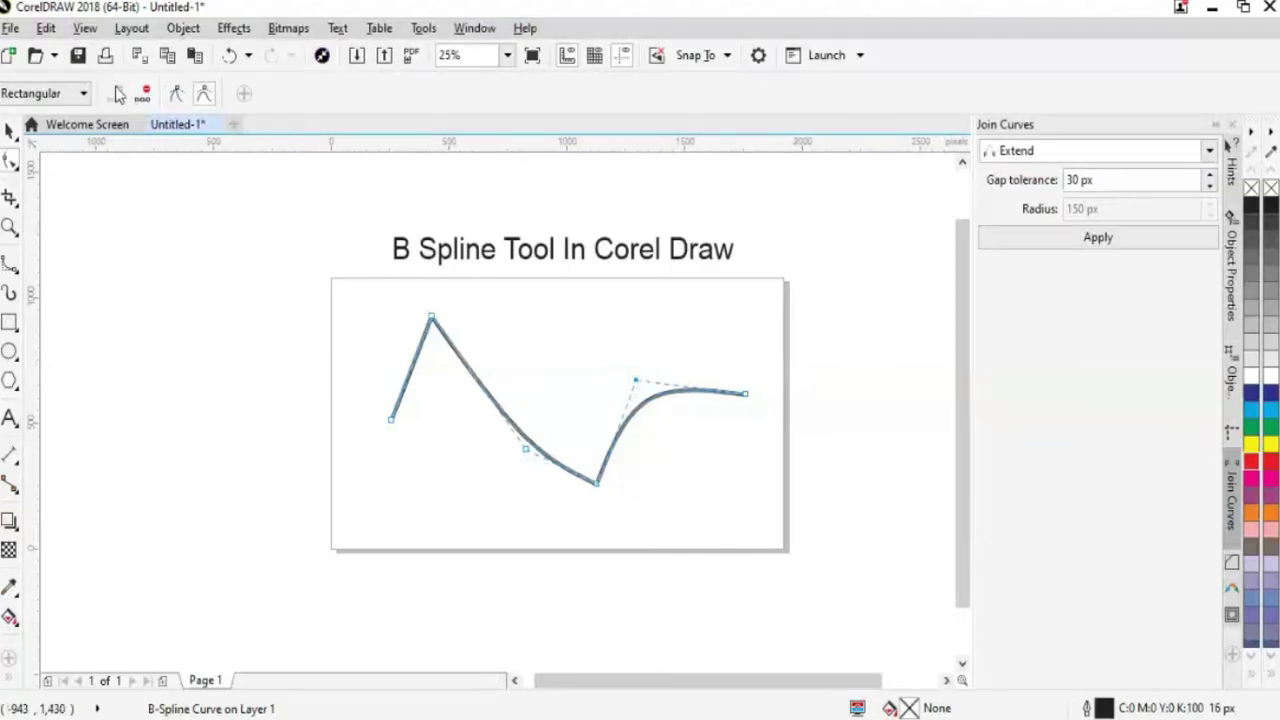
click(176, 93)
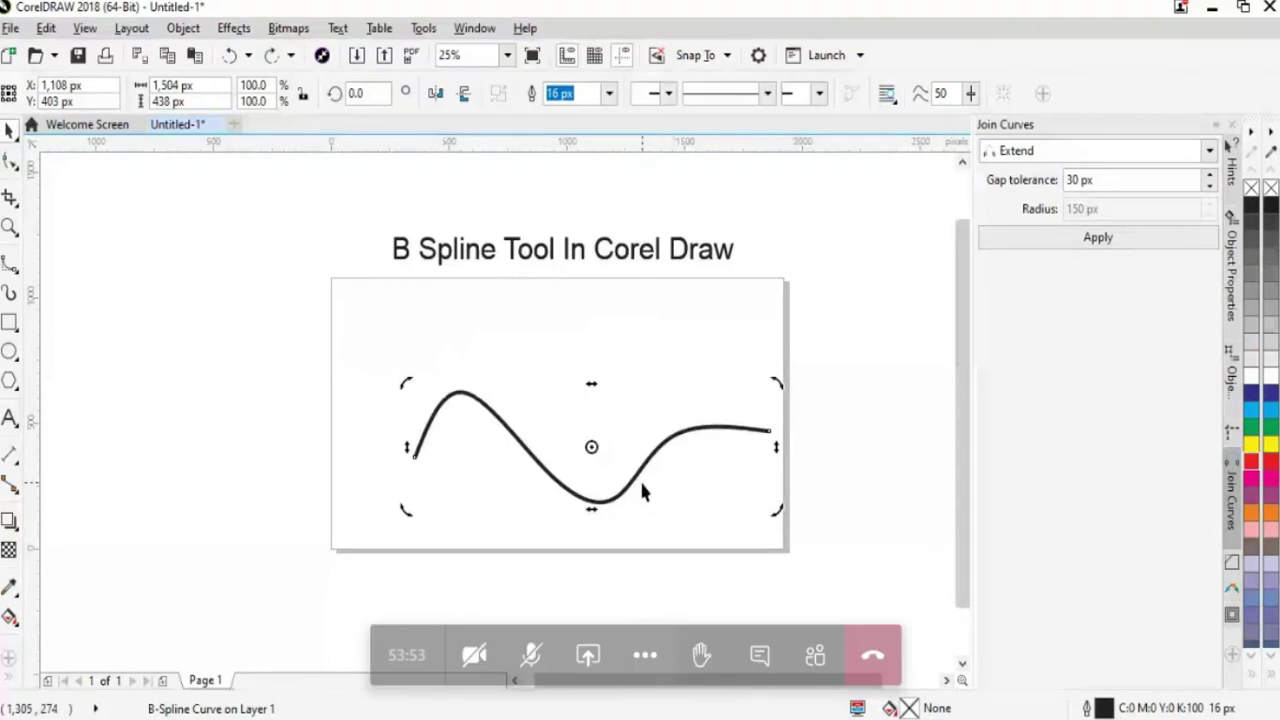
click(253, 352)
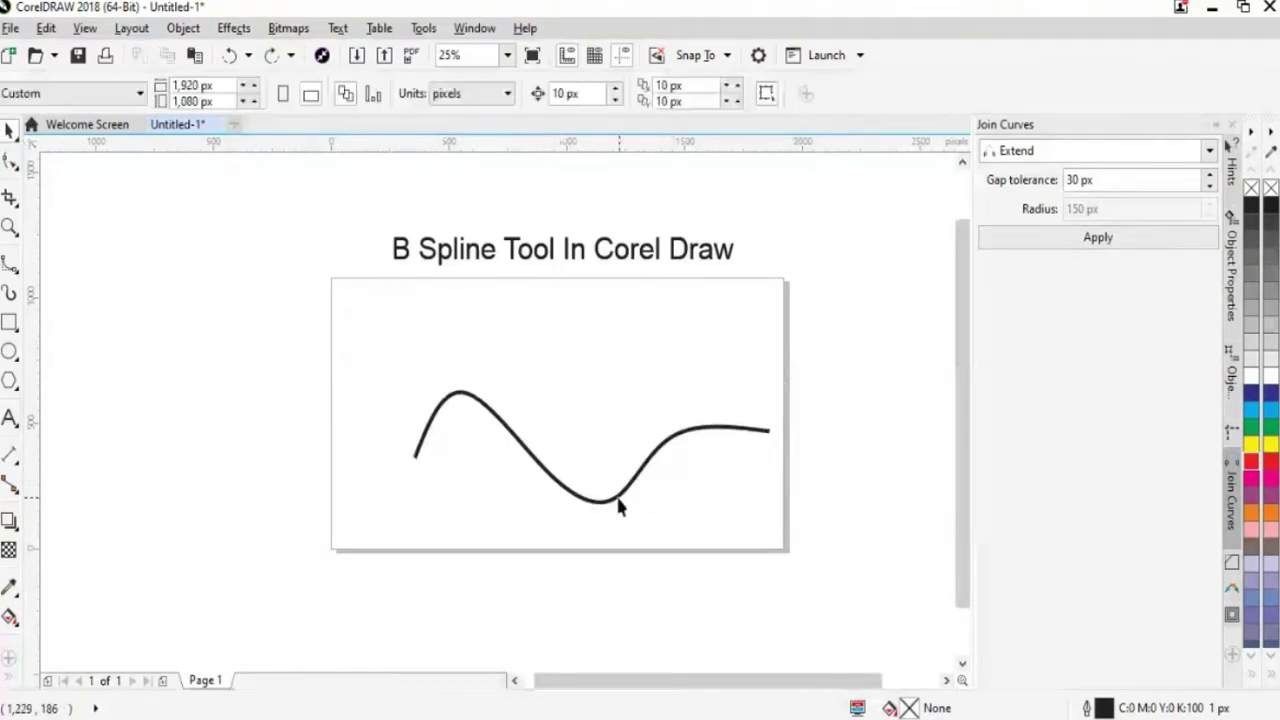
- Move the wavy curve toward the page's upper left and create a new 1,920 by 1,080 px document
drag(619, 508, 590, 454)
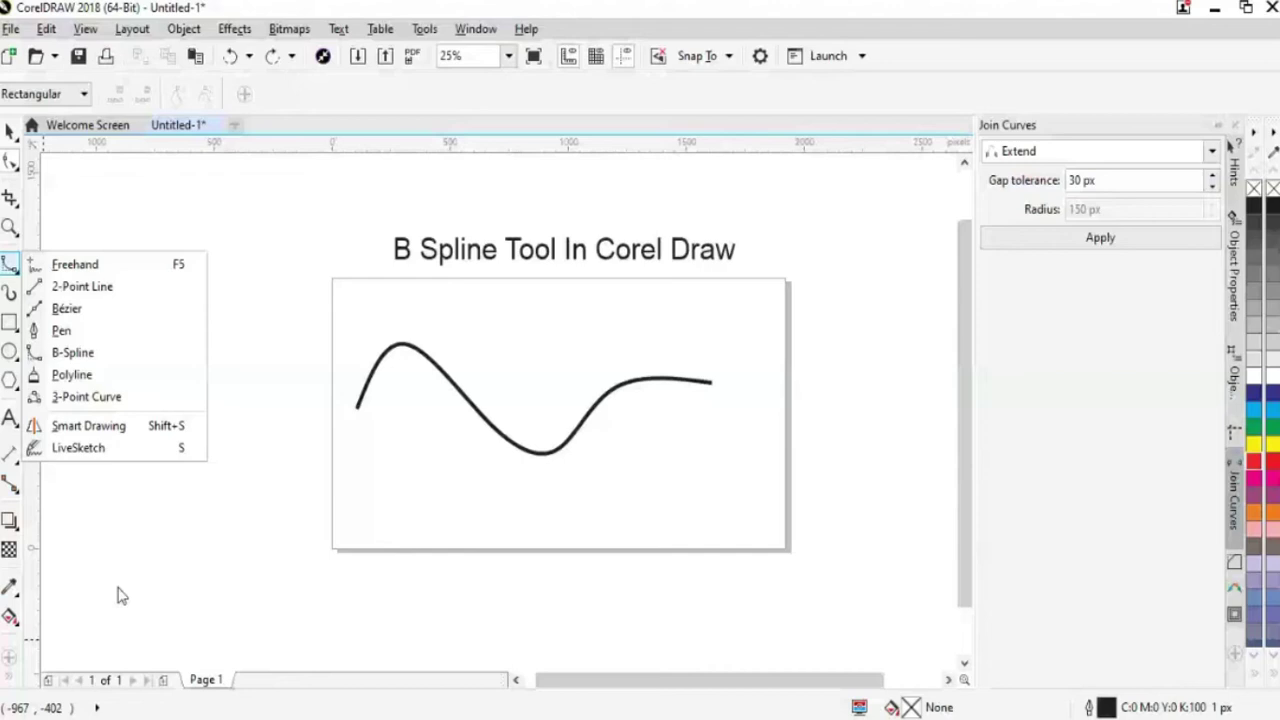
click(118, 594)
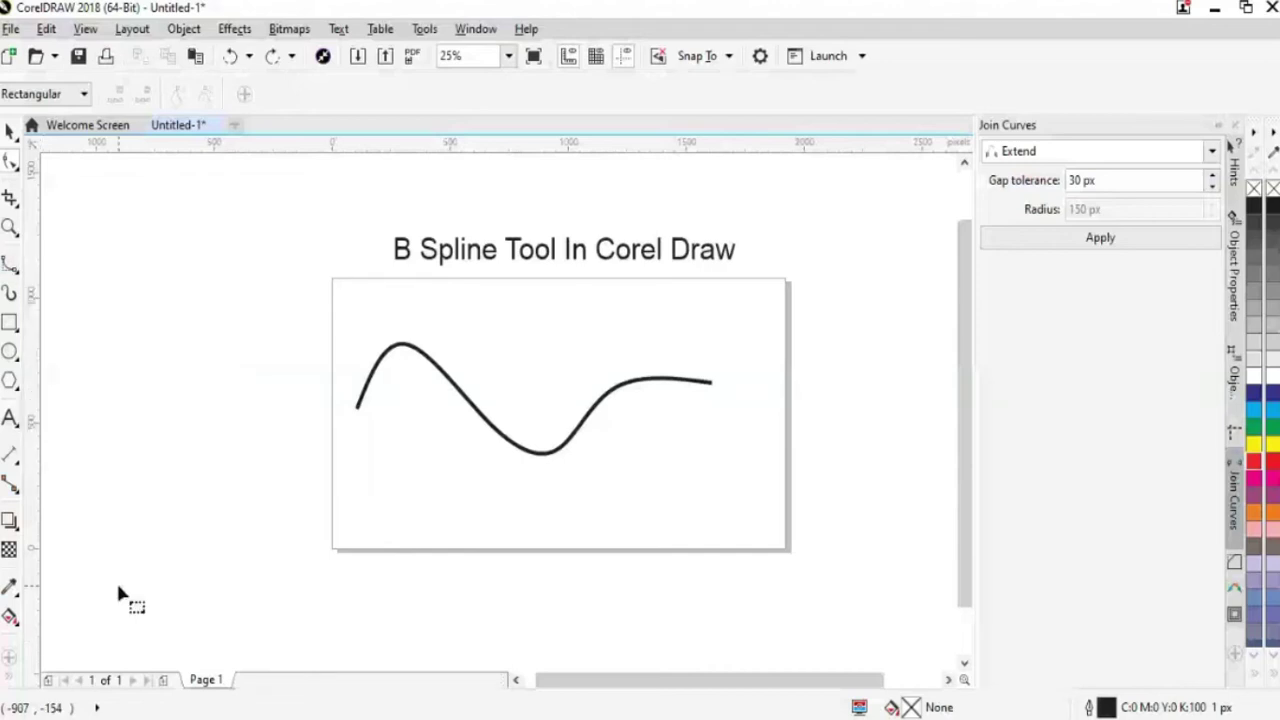
key(ctrl+n)
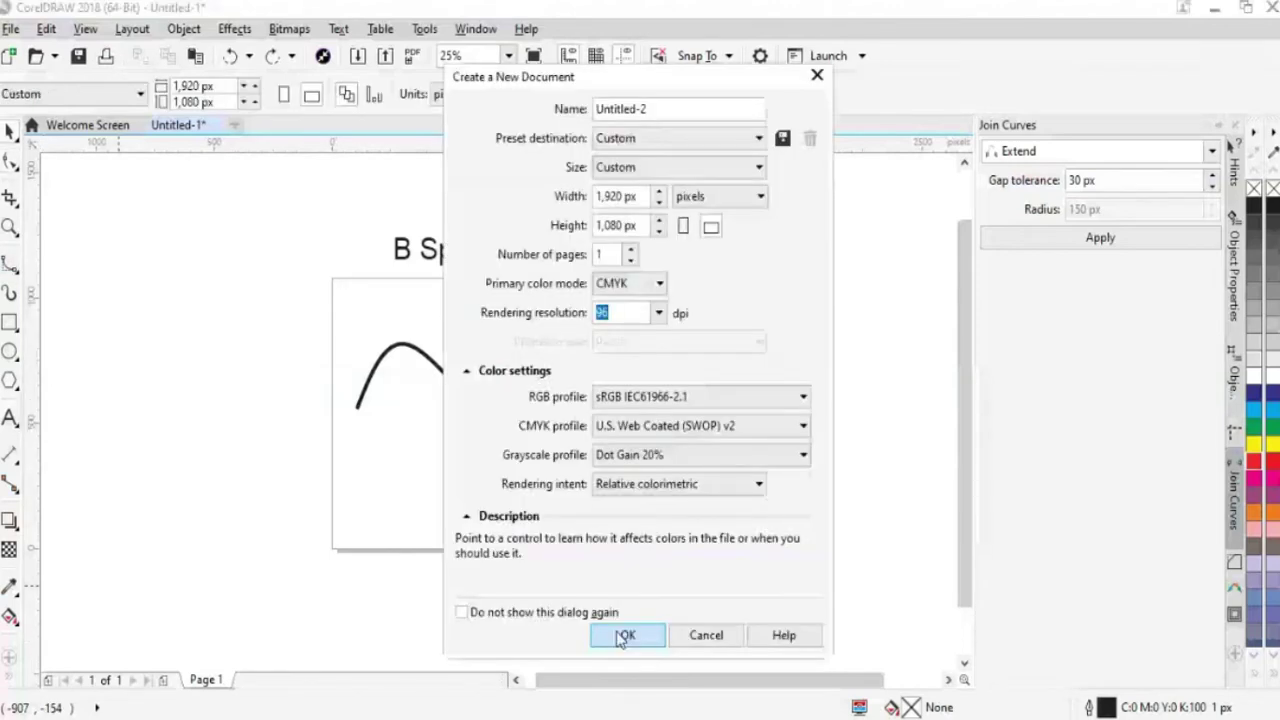
click(622, 637)
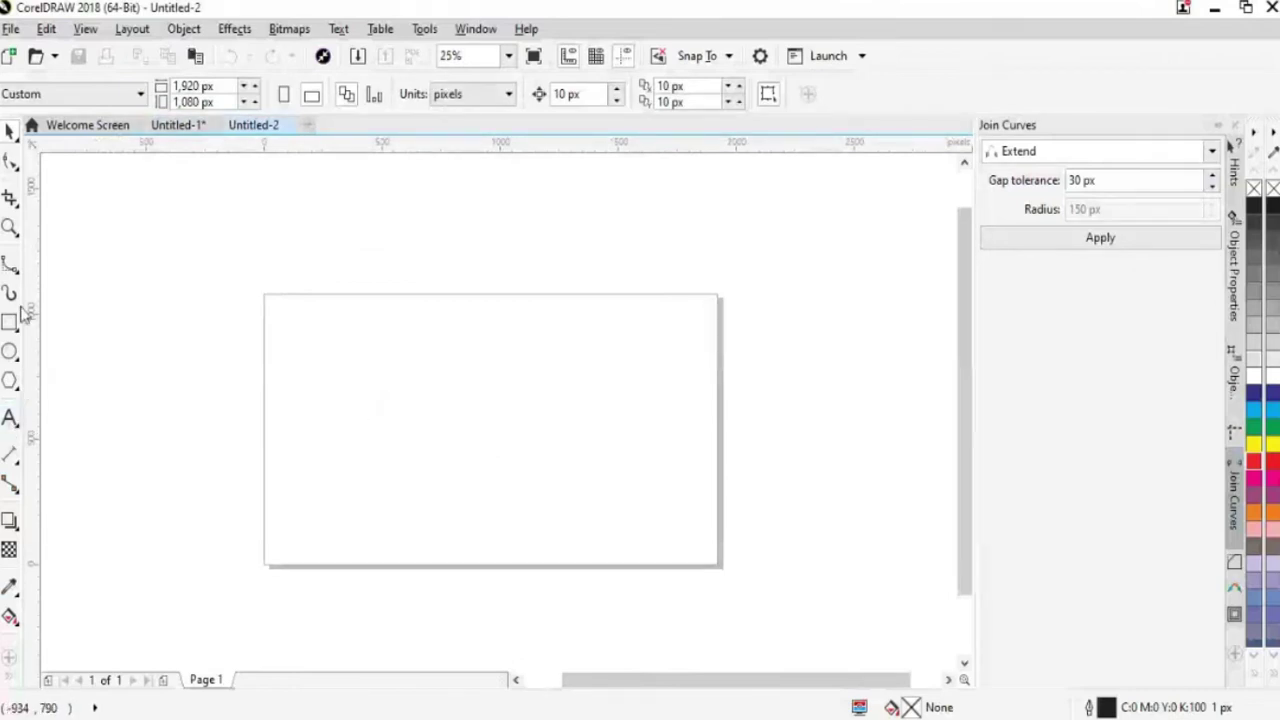
- Add the artistic text title "Poly Line Tool IN corel Draw" above the page
click(11, 268)
click(11, 268)
click(11, 267)
click(10, 418)
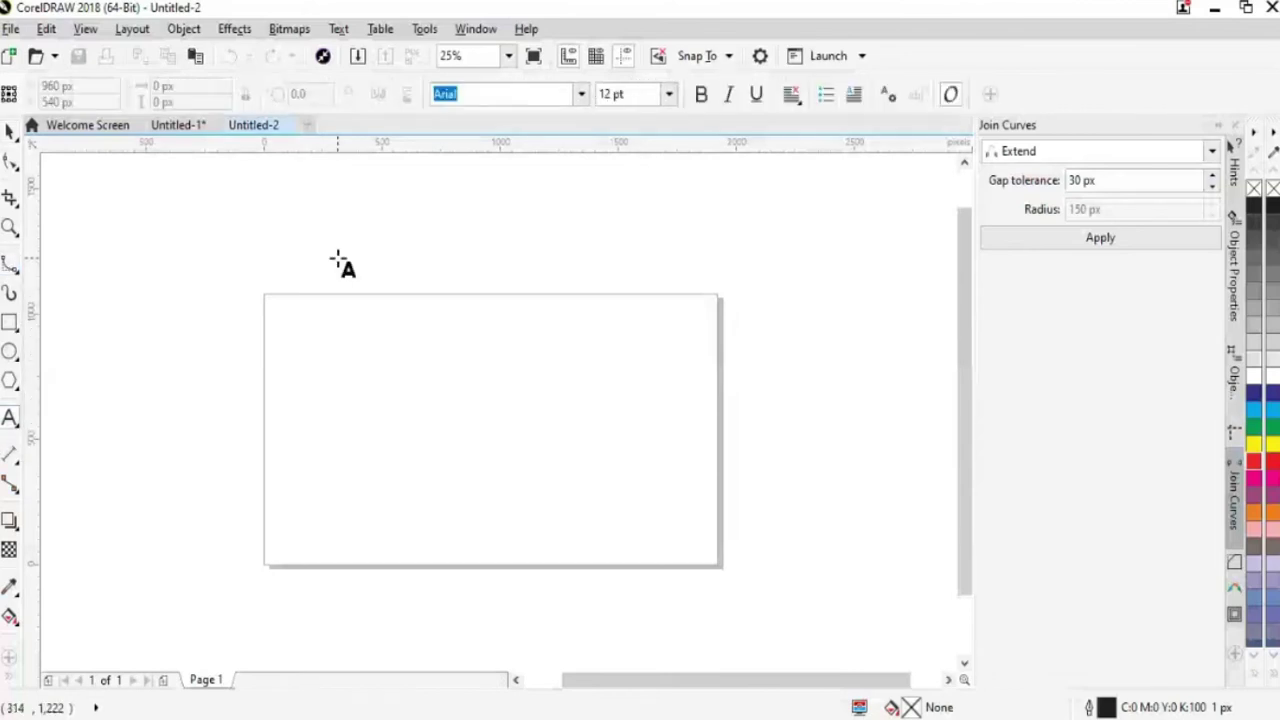
click(338, 258)
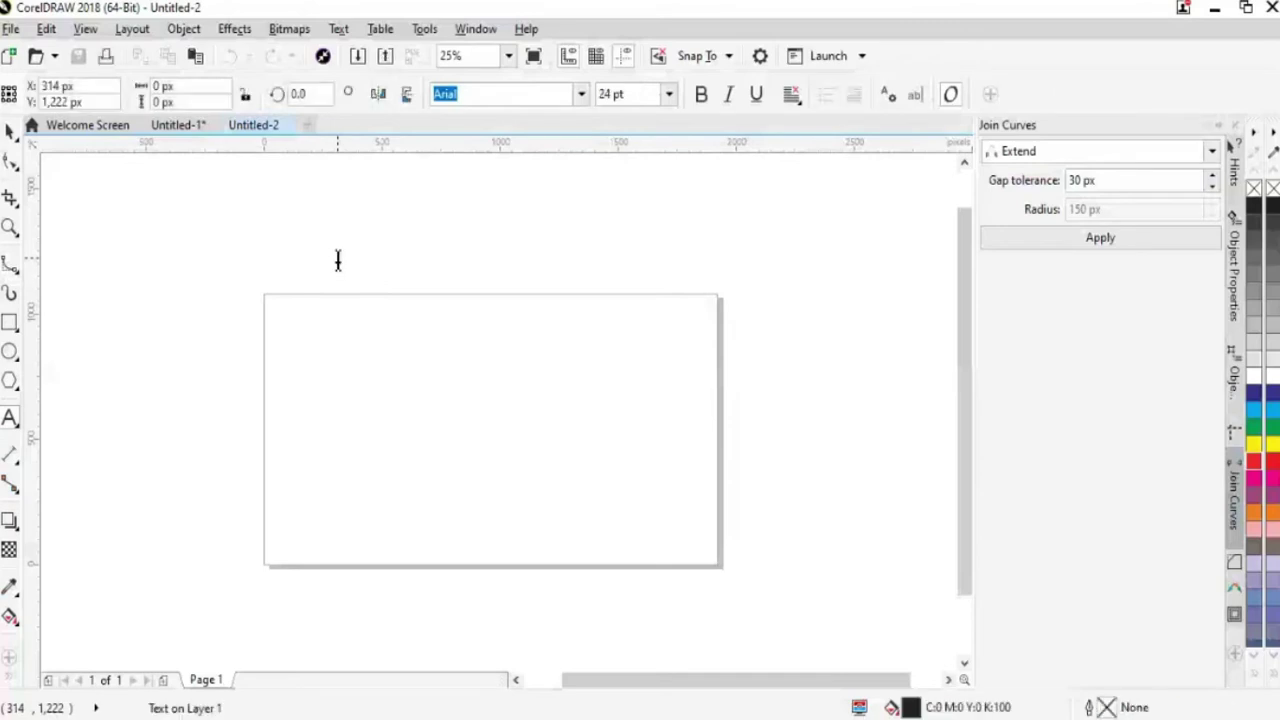
text(byLine Tool)
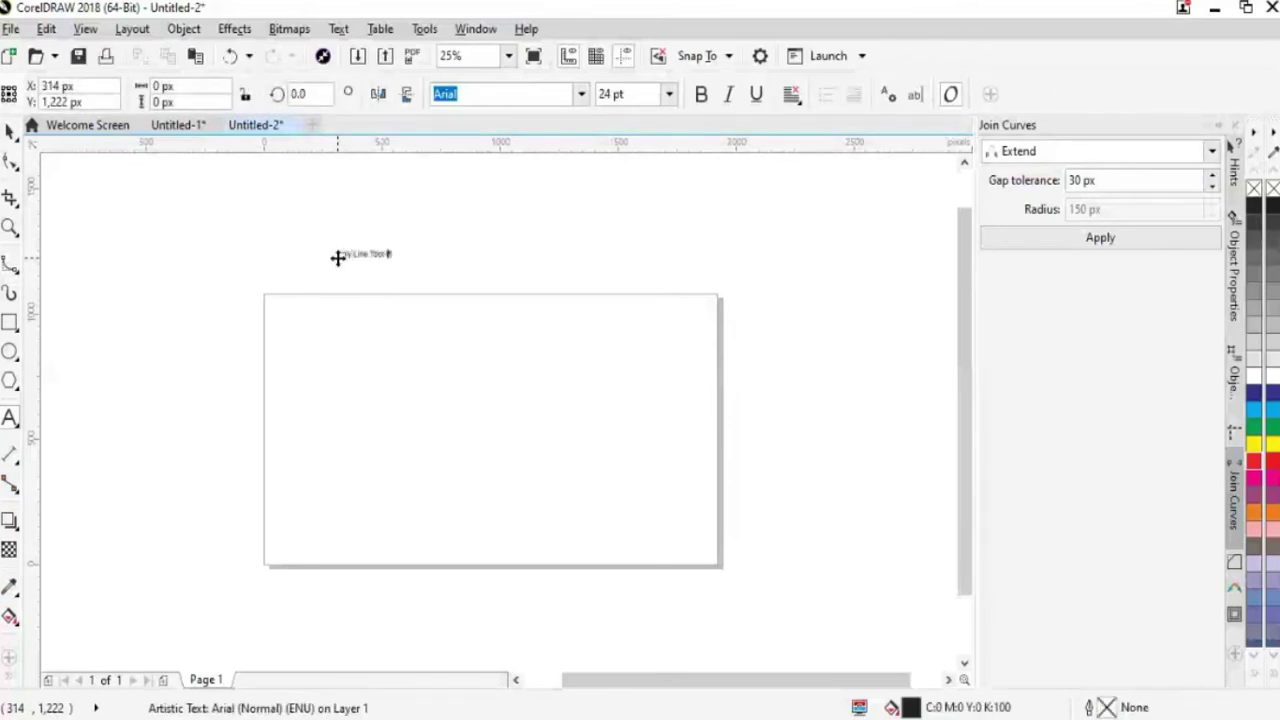
text( IN corel Draw)
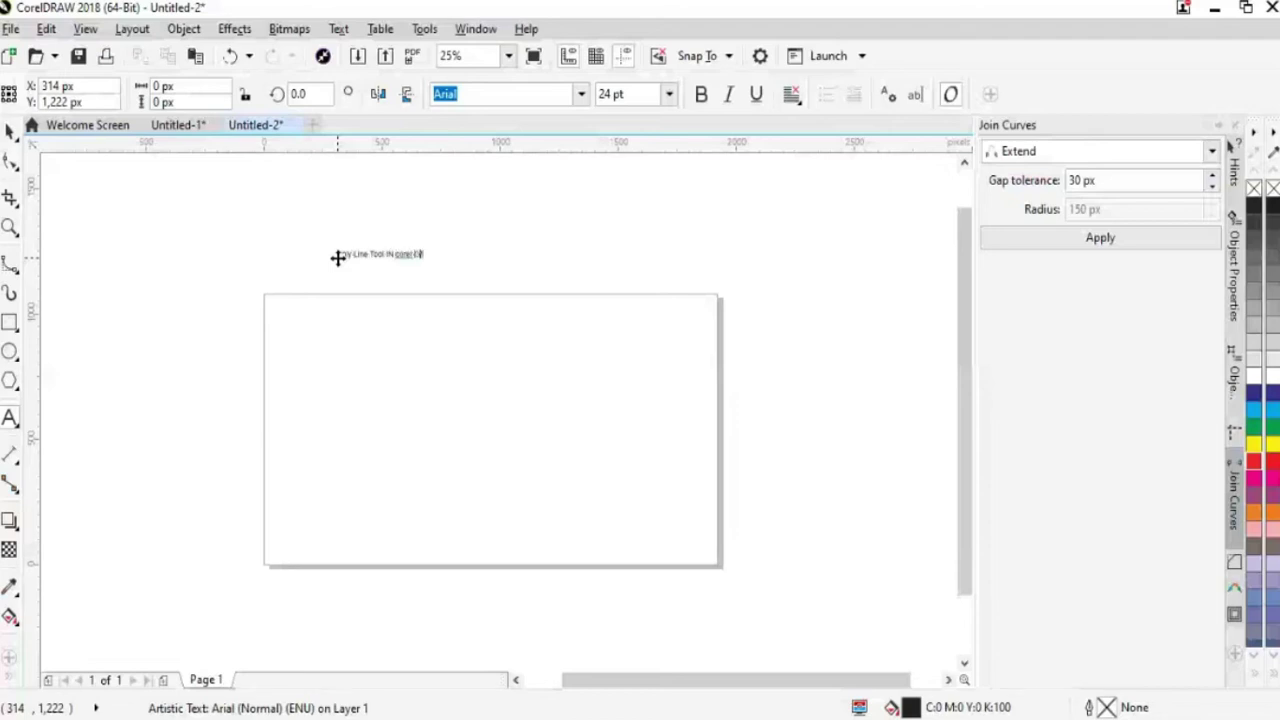
- Enlarge the title to about 1,490 px wide and centre it just above the page
click(10, 130)
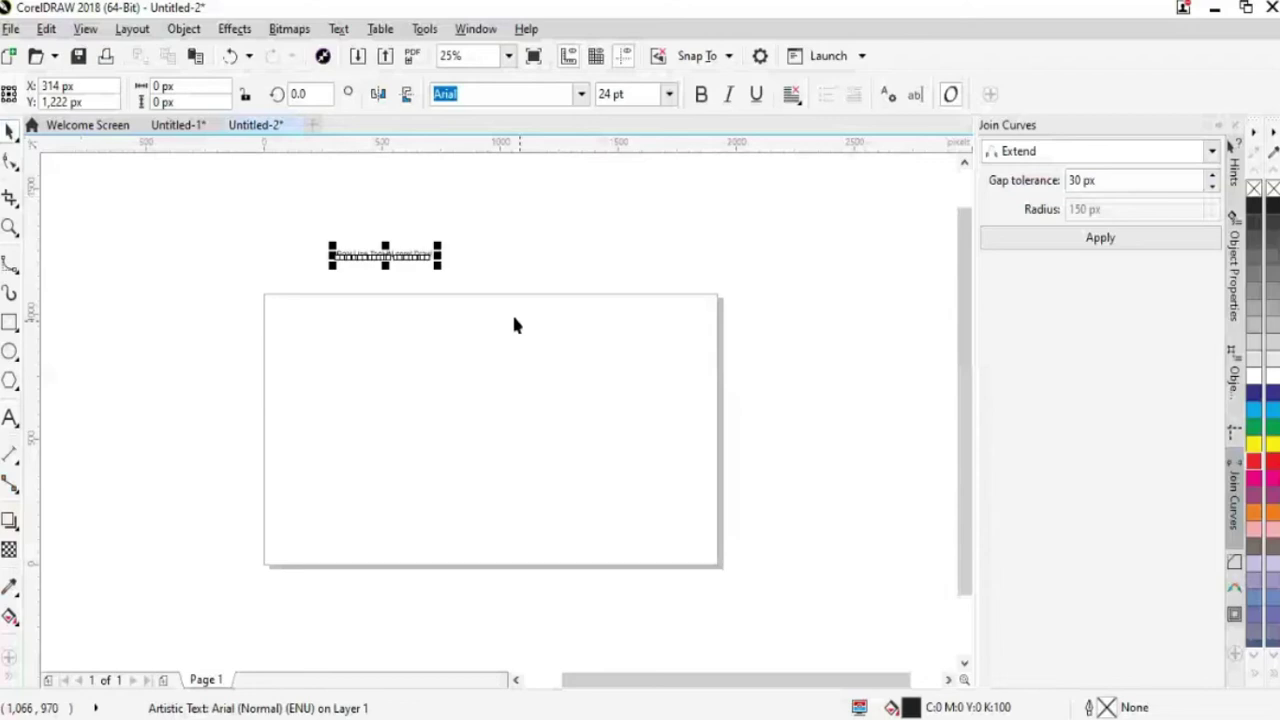
drag(437, 259, 690, 389)
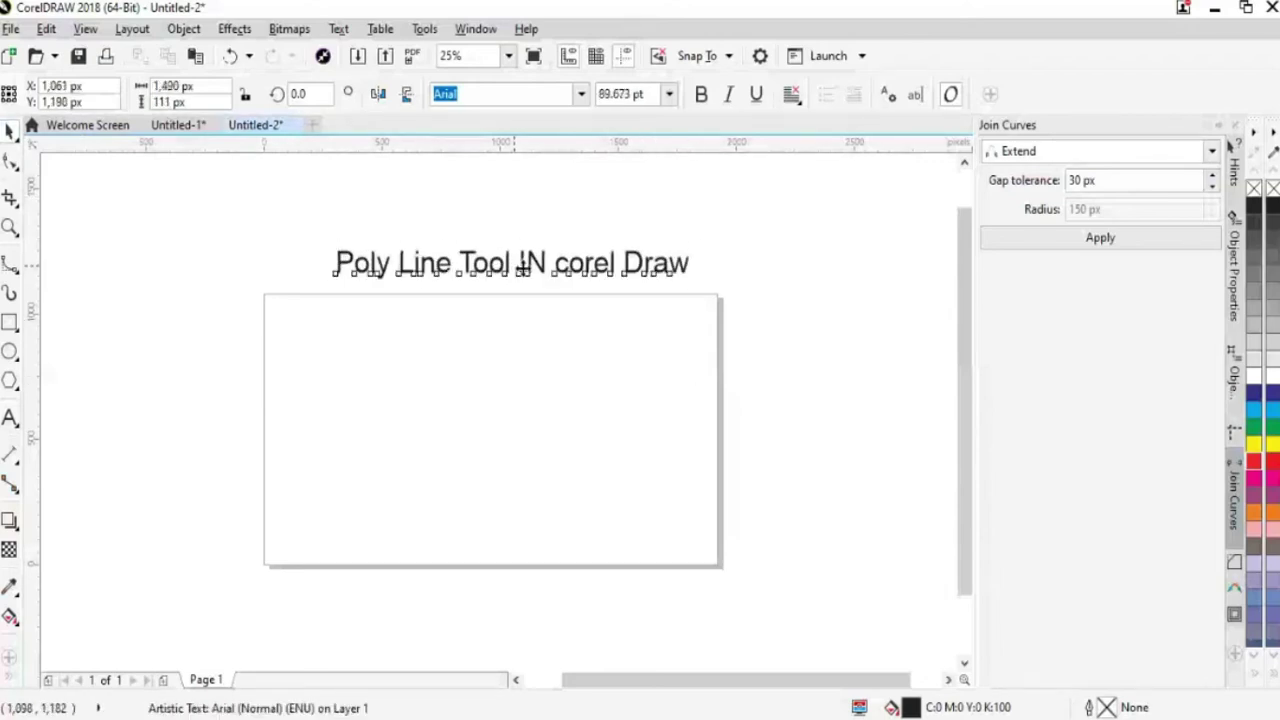
drag(521, 265, 490, 278)
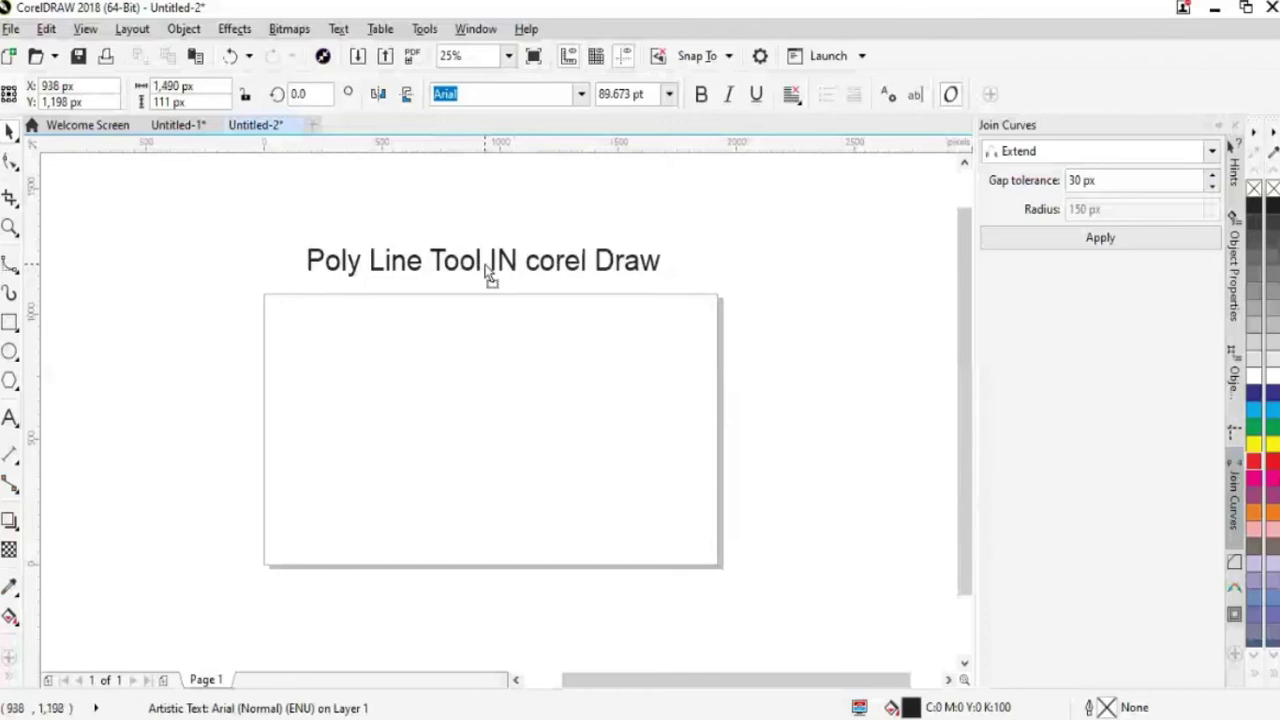
drag(487, 272, 487, 273)
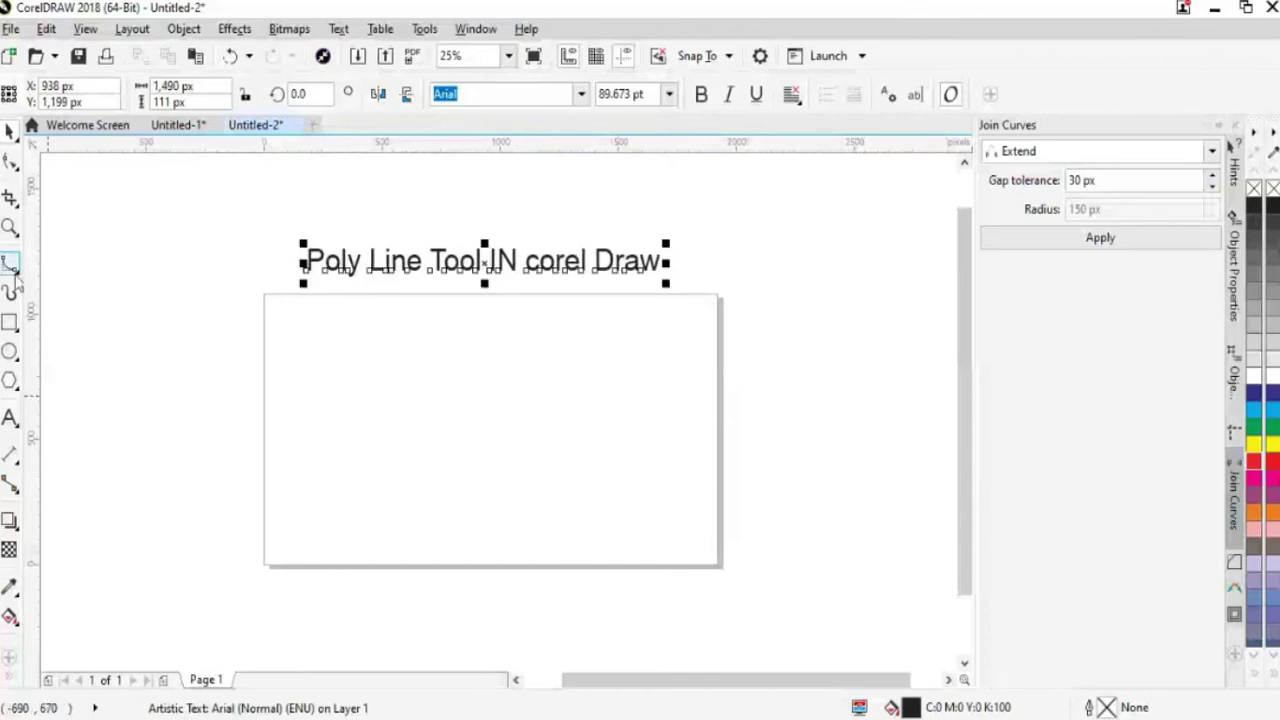
- Draw an open zigzag of eight straight segments with four peaks across the page using the Polyline tool, about 1,968 px wide
click(15, 276)
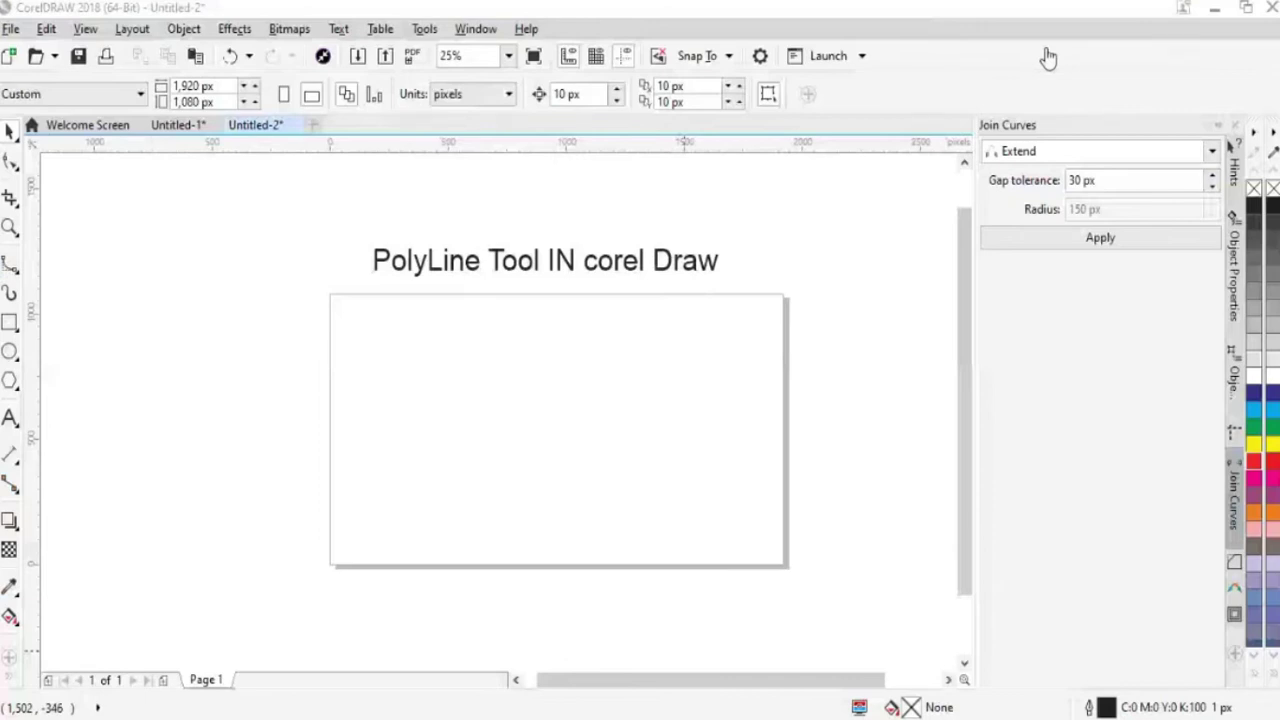
click(456, 440)
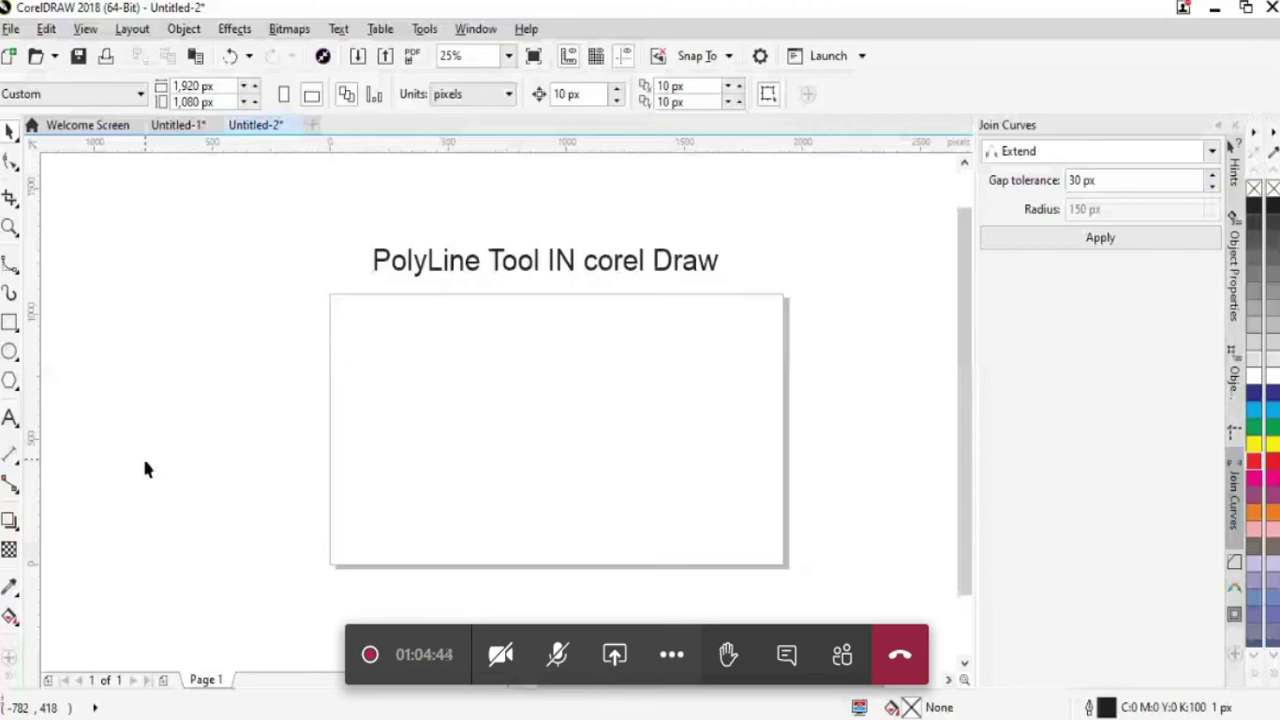
click(12, 265)
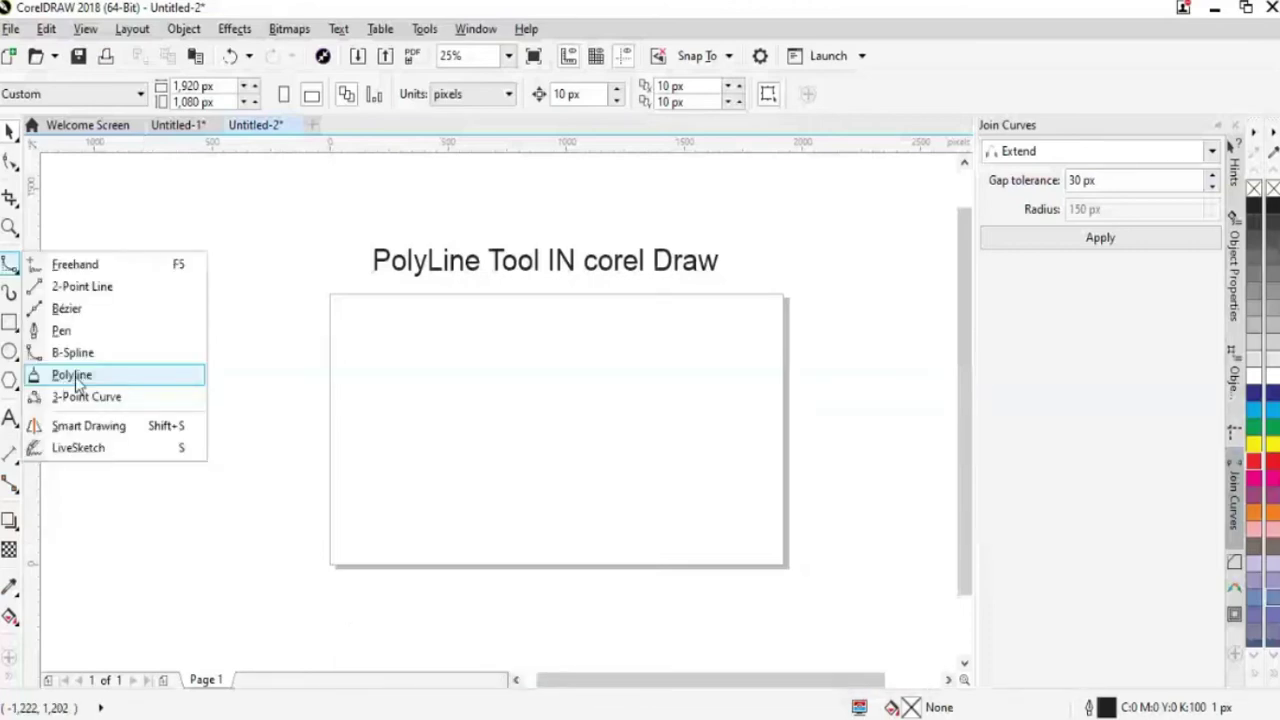
click(72, 375)
click(358, 465)
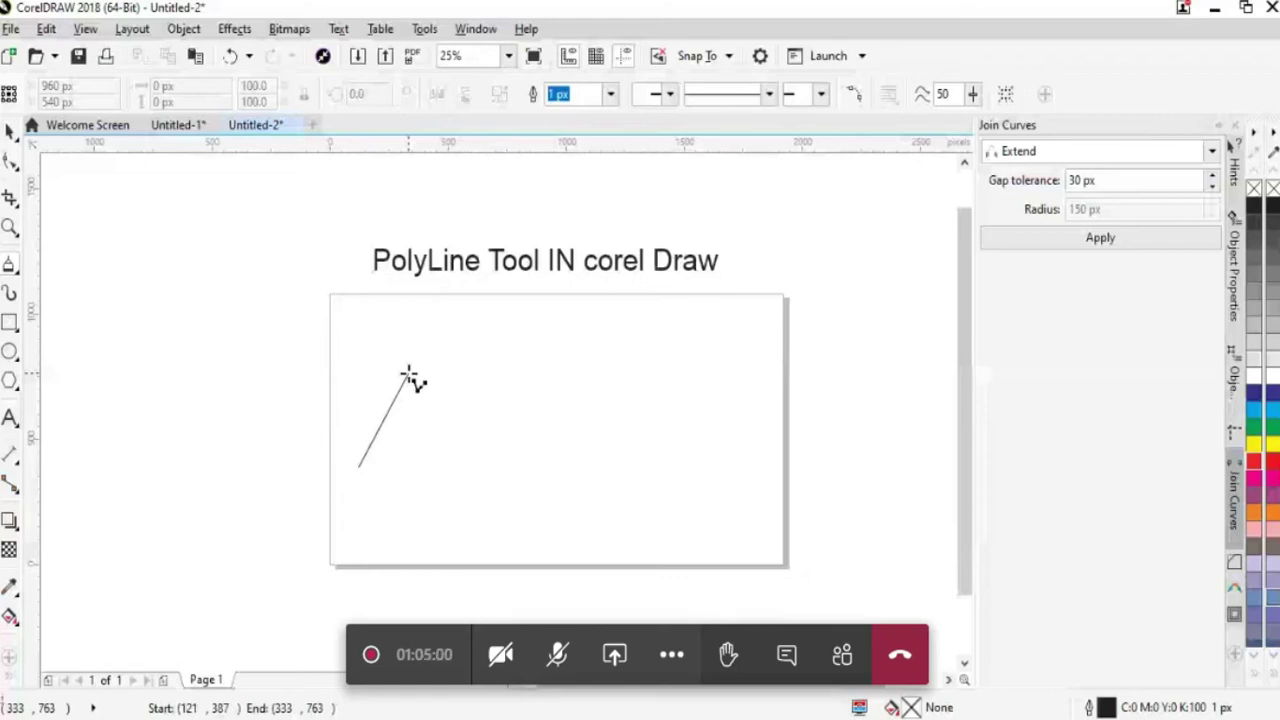
click(408, 374)
click(465, 459)
click(533, 377)
click(579, 456)
click(664, 379)
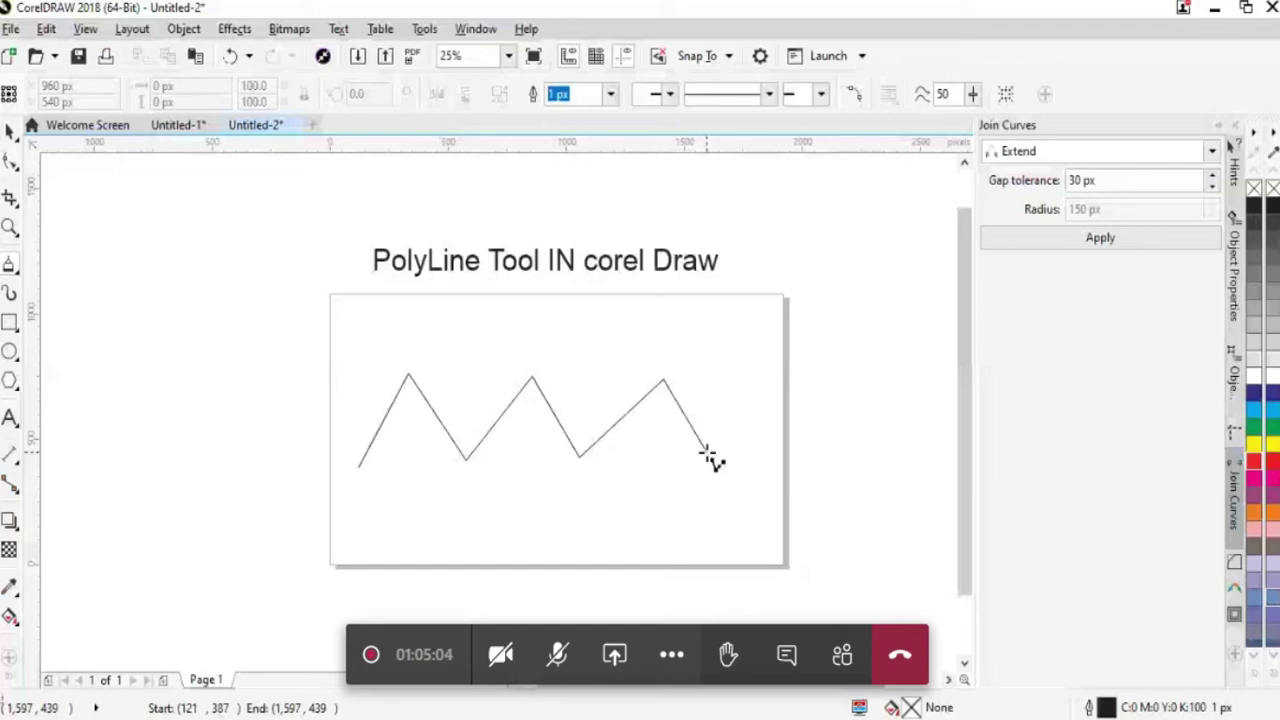
click(706, 452)
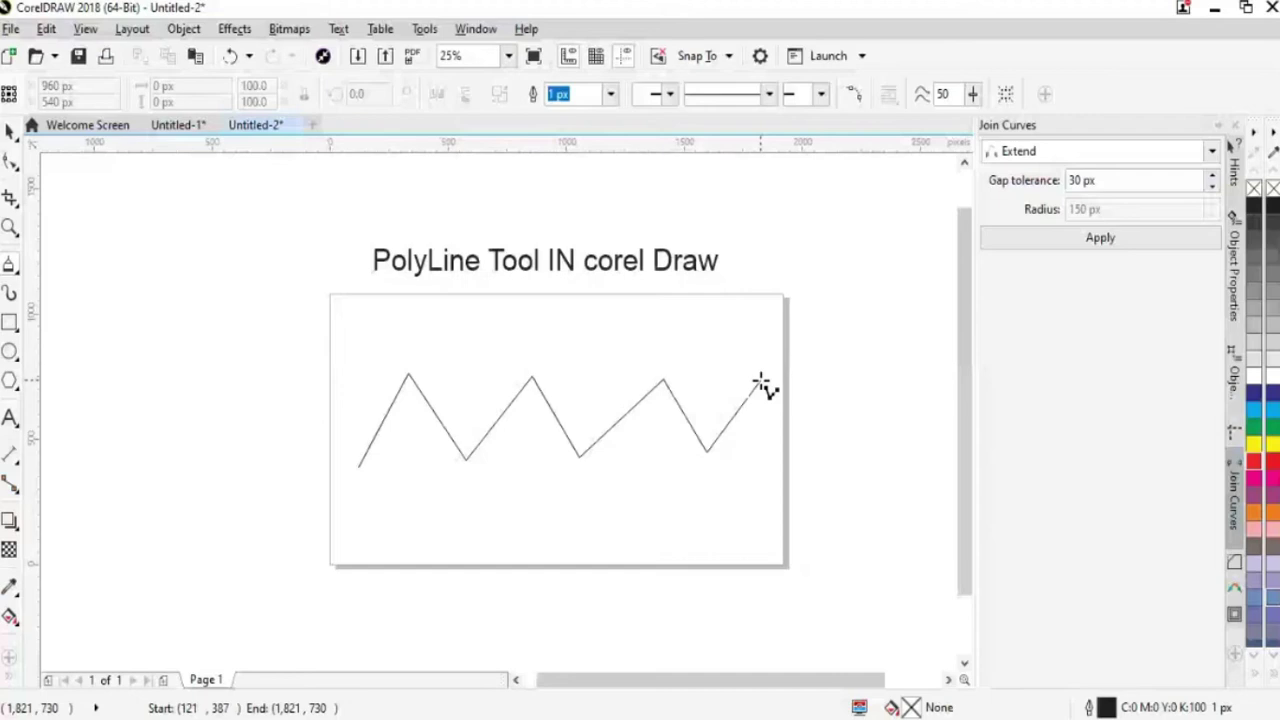
click(760, 383)
double_click(822, 462)
- Move the zigzag line left by about 230 px and set its outline width to 16 px
key(space)
drag(654, 374, 563, 393)
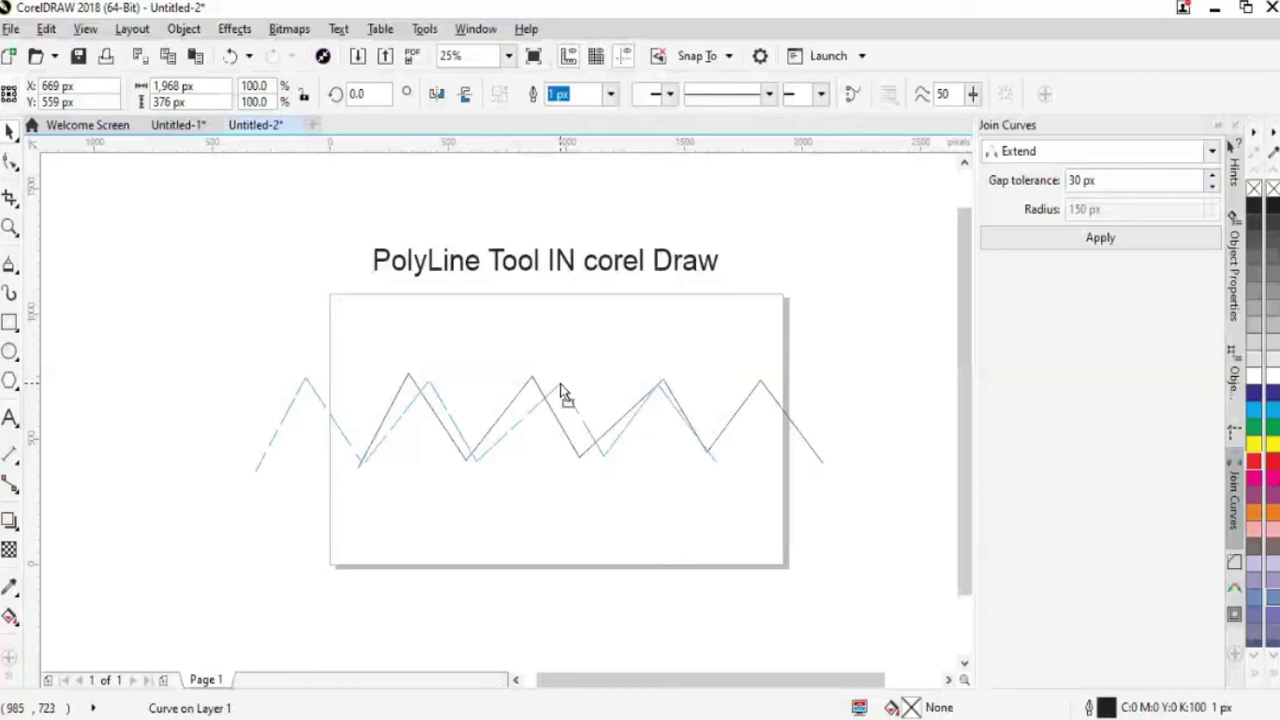
drag(563, 393, 608, 393)
text(16)
key(Return)
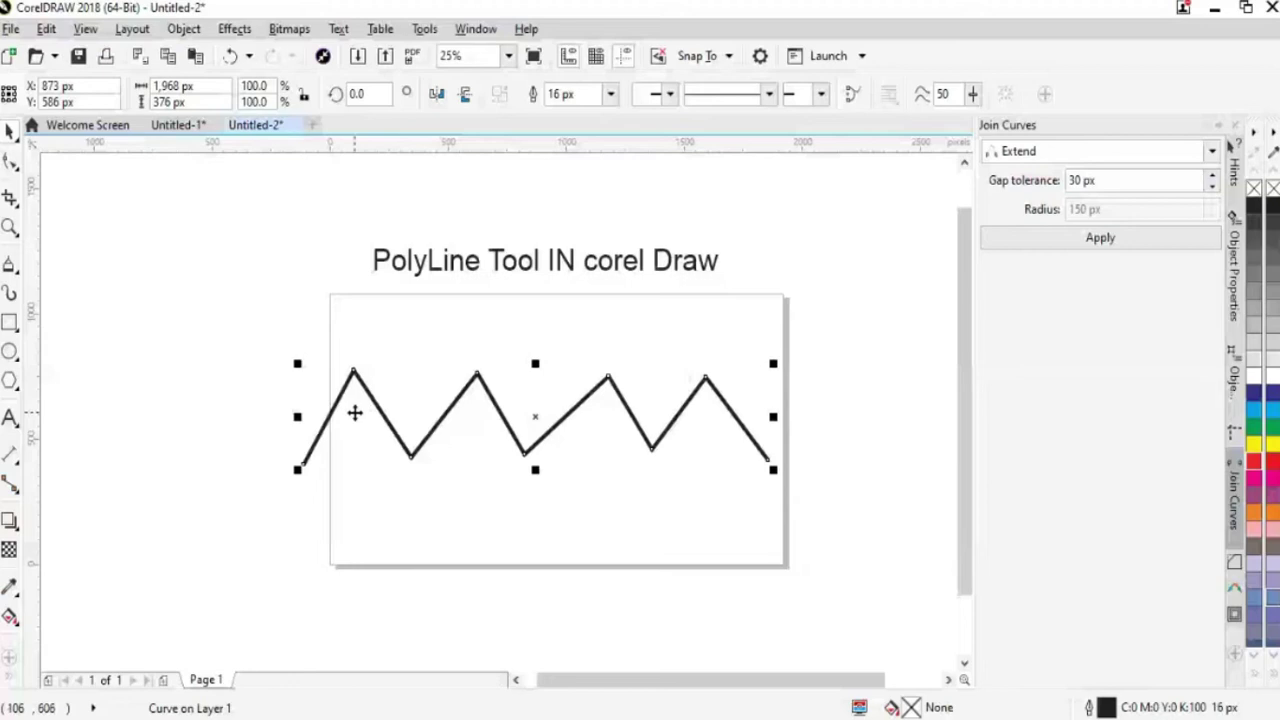
- Try to reshape the zigzag's straight segments by pulling on them with the Shape tool, and undo each attempt
click(12, 163)
click(60, 161)
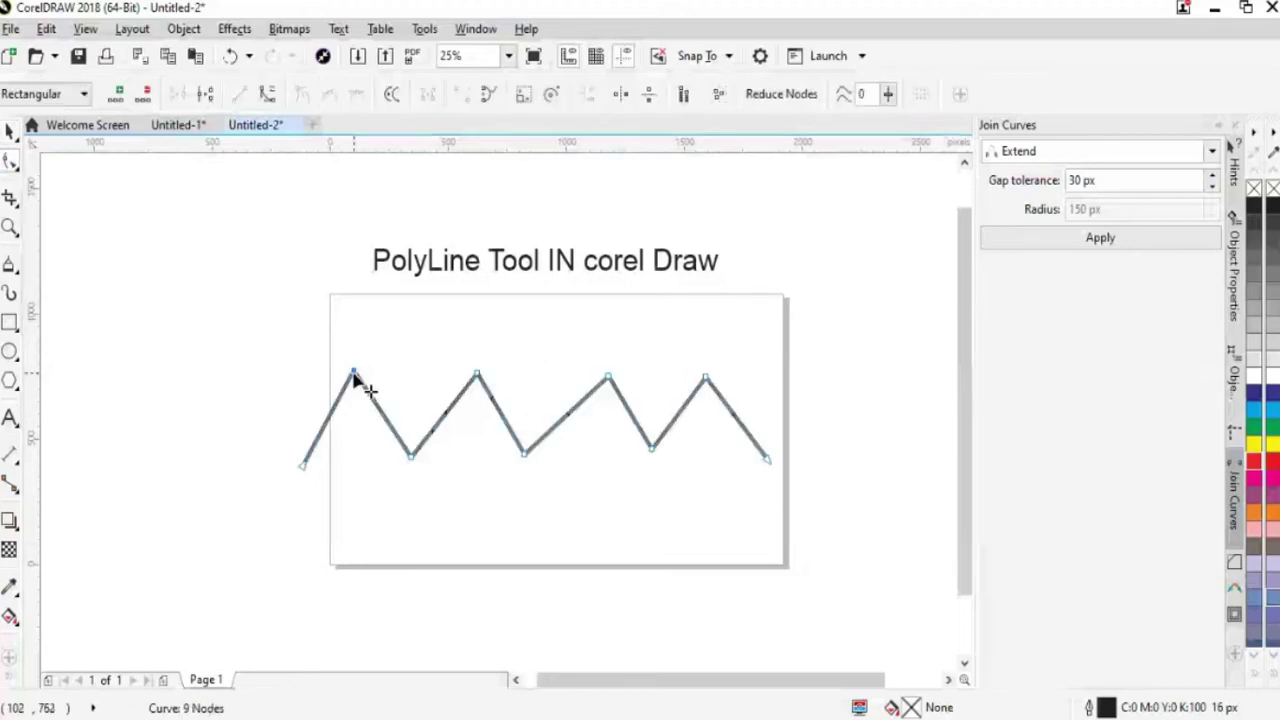
drag(363, 383, 402, 413)
key(ctrl+z)
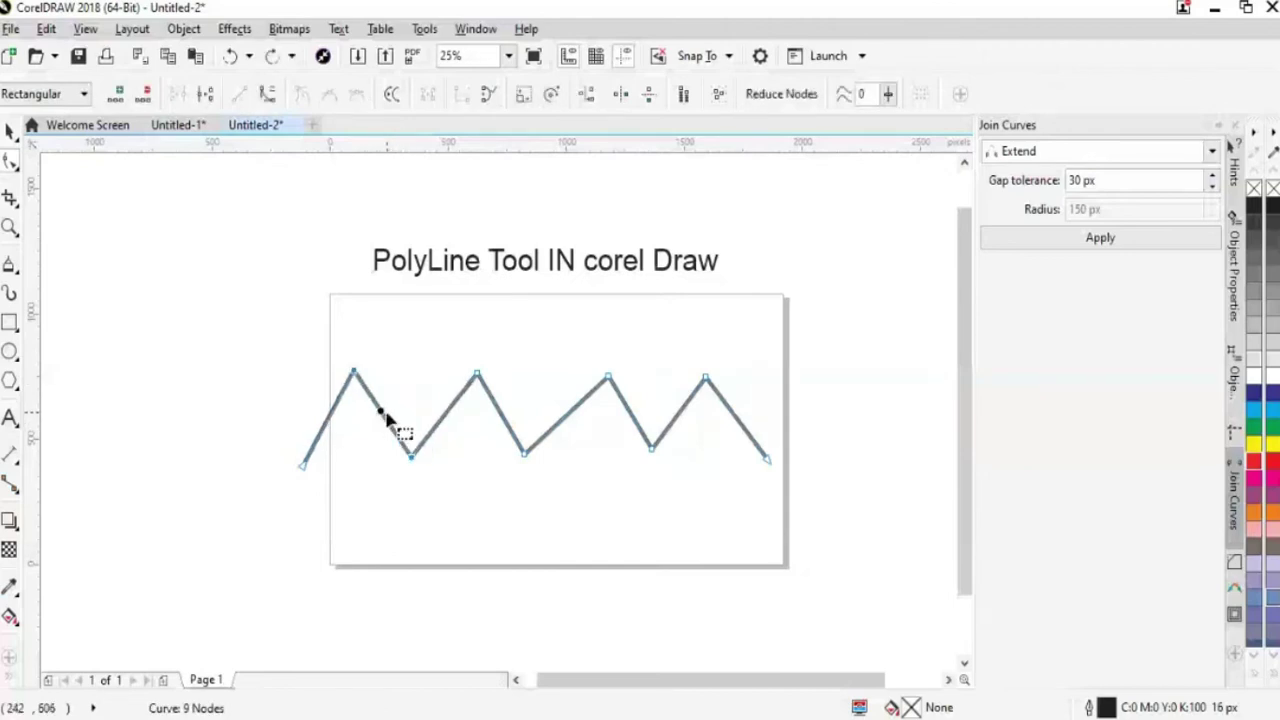
click(447, 417)
mouse_move(447, 417)
mouse_down()
mouse_move(421, 394)
mouse_move(461, 436)
mouse_up()
key(ctrl+z)
drag(558, 420, 548, 406)
key(ctrl+z)
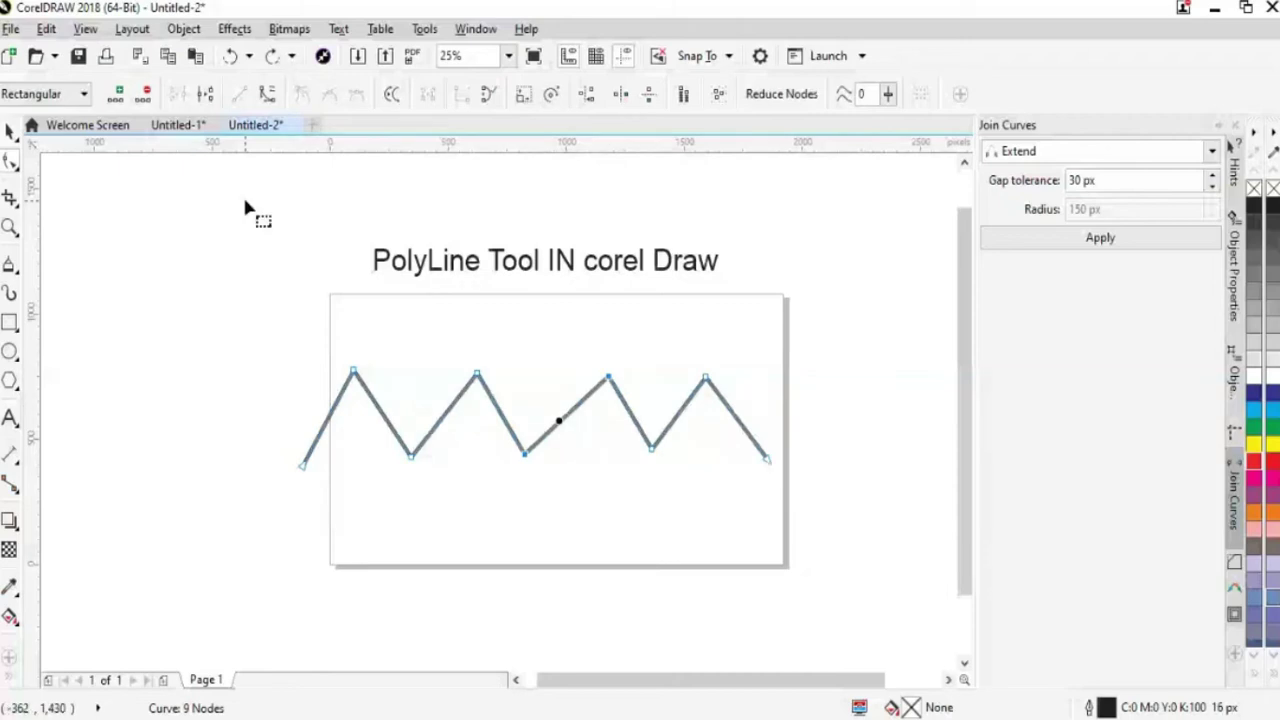
- Convert the zigzag's straight segments to curves and bend the two around the first peak outward into a rounded arch
click(266, 94)
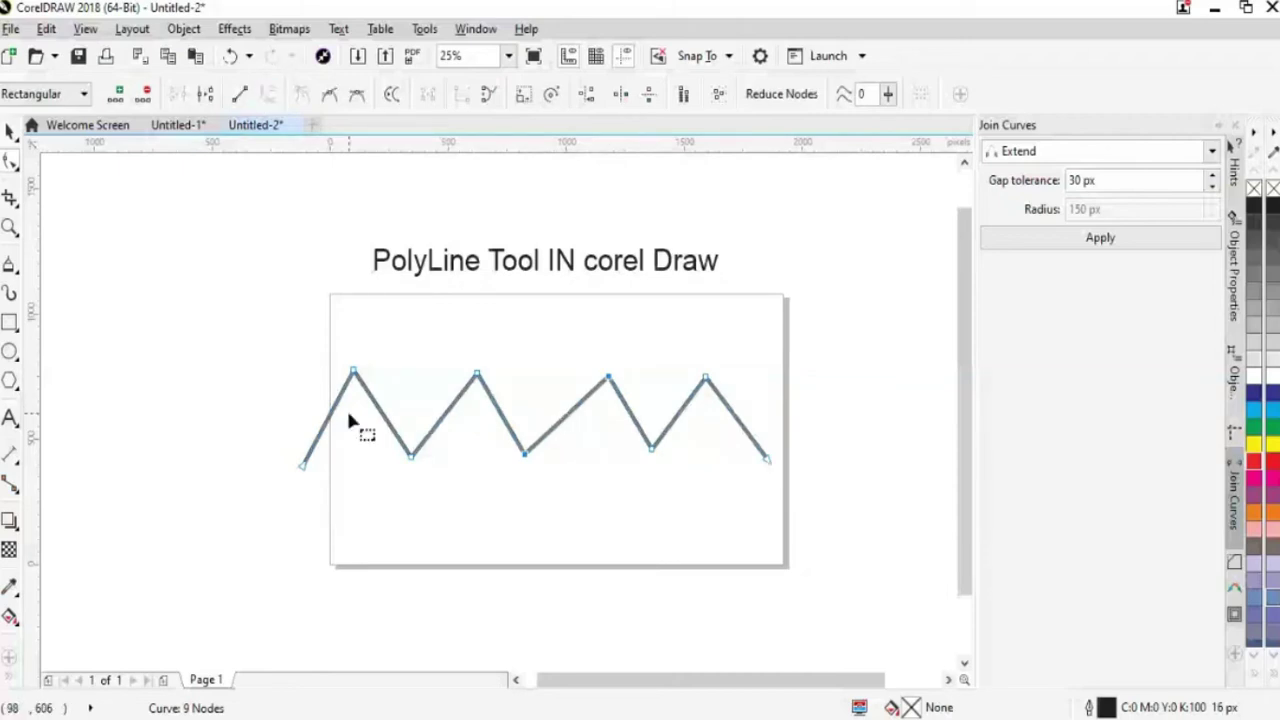
drag(325, 418, 354, 451)
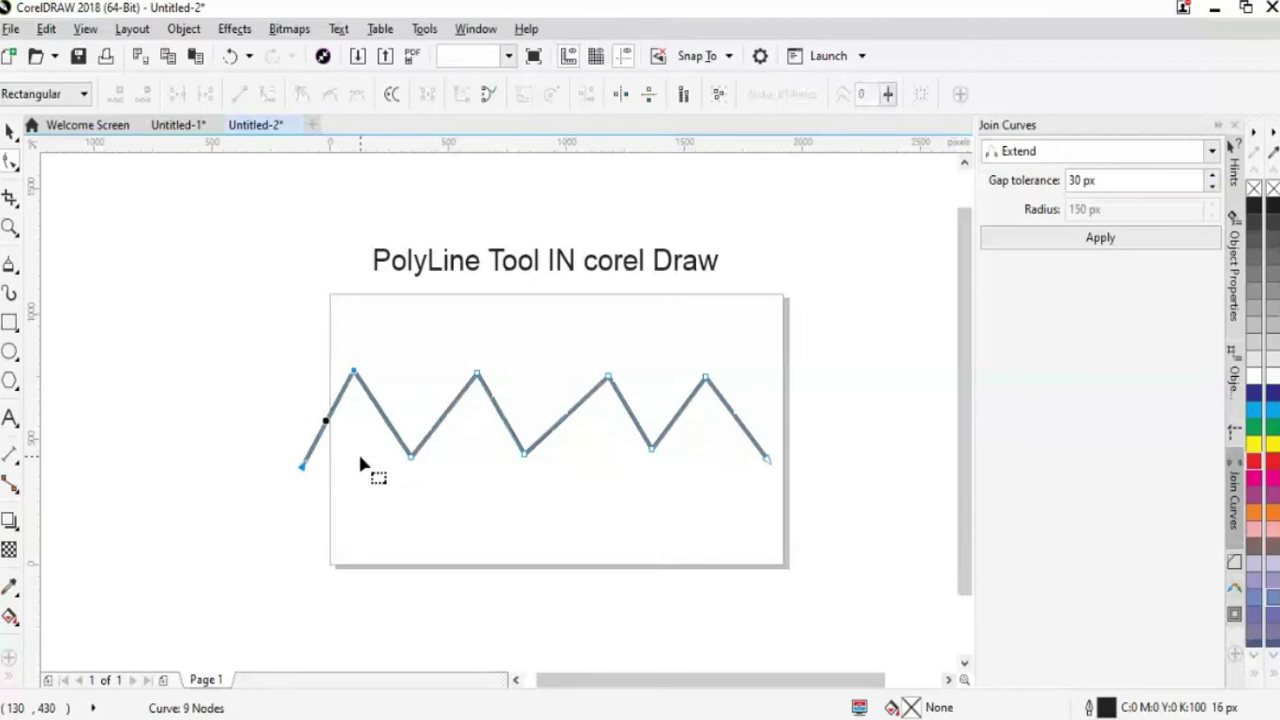
drag(332, 408, 388, 452)
click(266, 94)
drag(328, 421, 303, 403)
drag(384, 421, 404, 393)
click(267, 93)
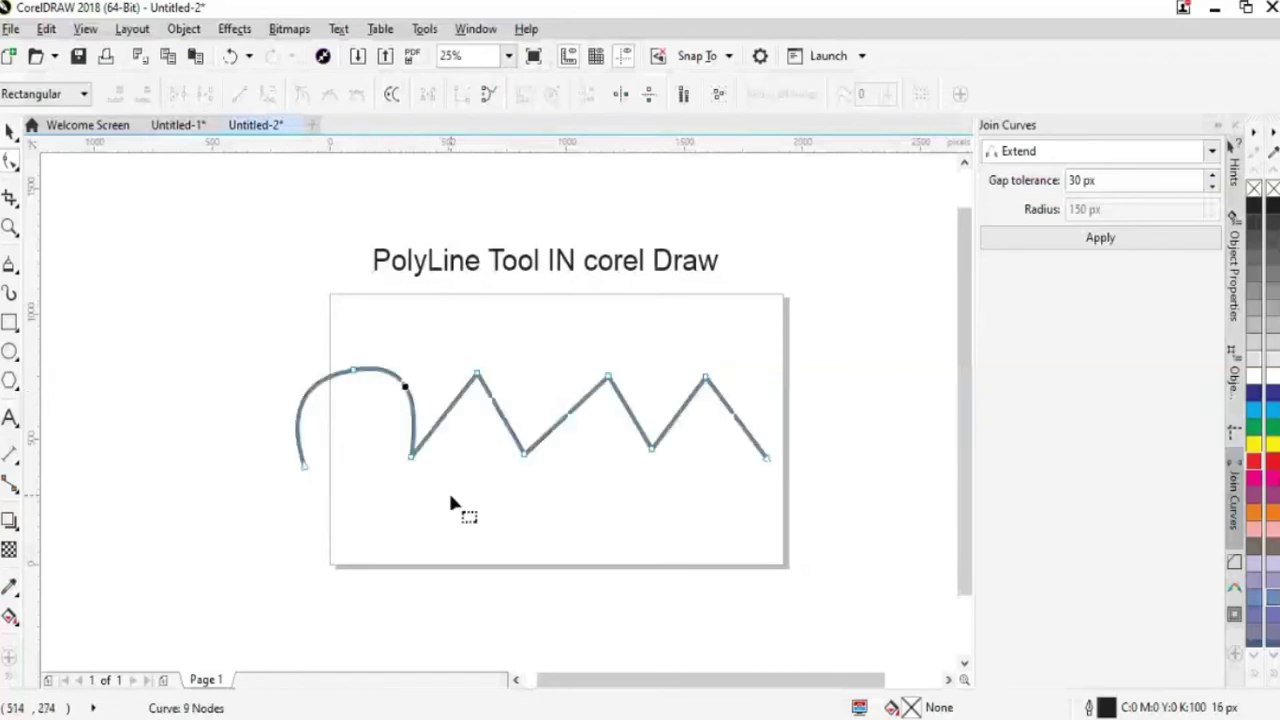
- Convert the falling segment after the second peak to a curve and bend it and the next rising segment outward
click(502, 416)
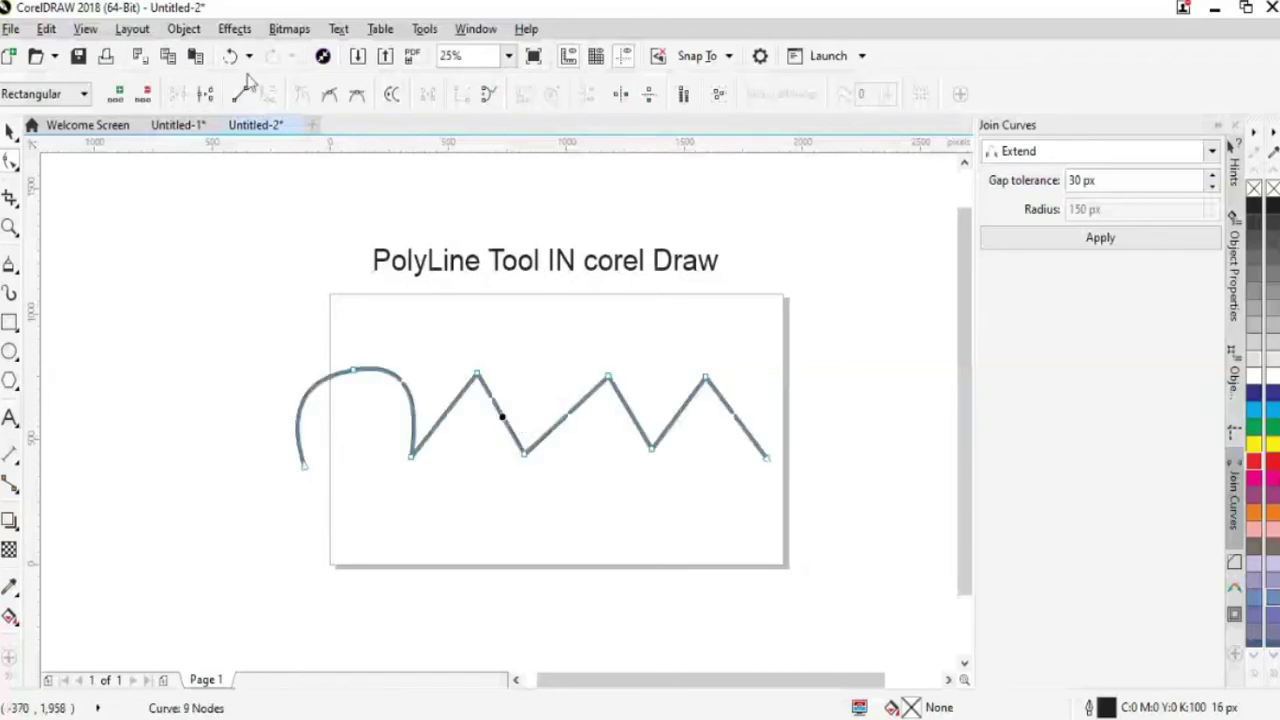
click(240, 97)
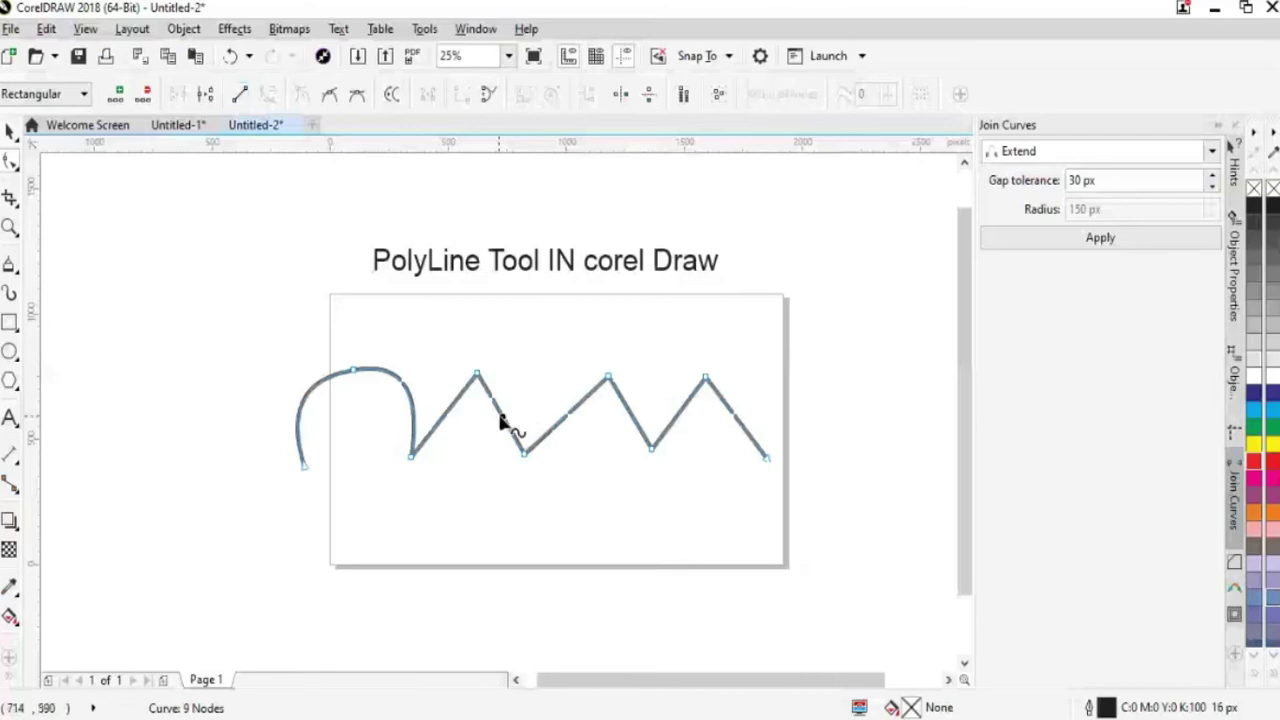
drag(505, 425, 565, 387)
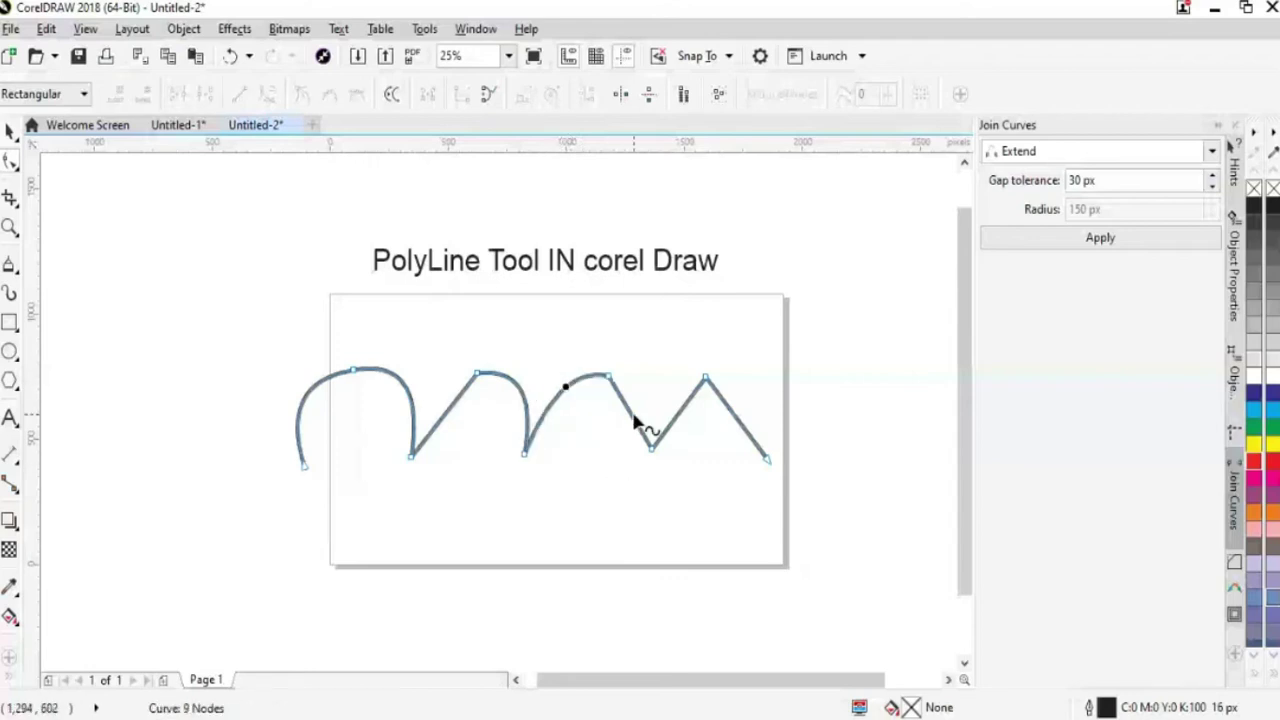
- Bend the falling segment after the third peak outward, and undo the bends on both sides of that peak
drag(632, 414, 652, 395)
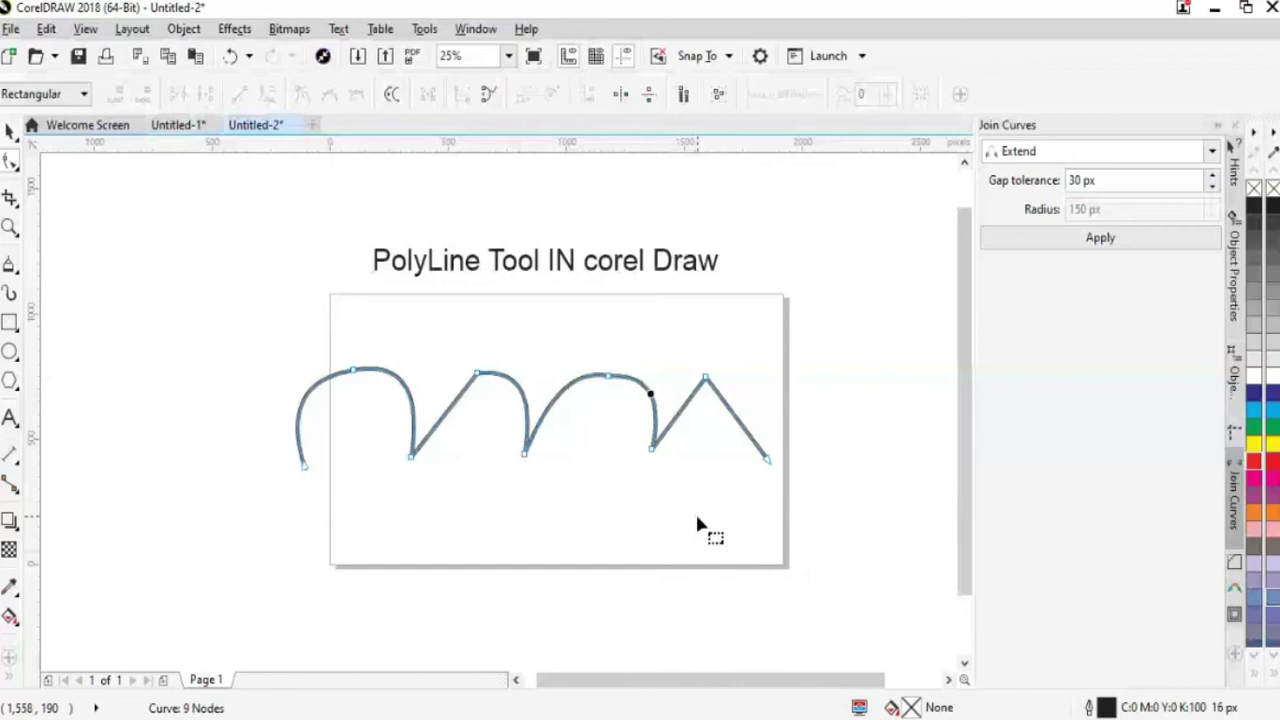
key(ctrl+z)
key(ctrl+z)
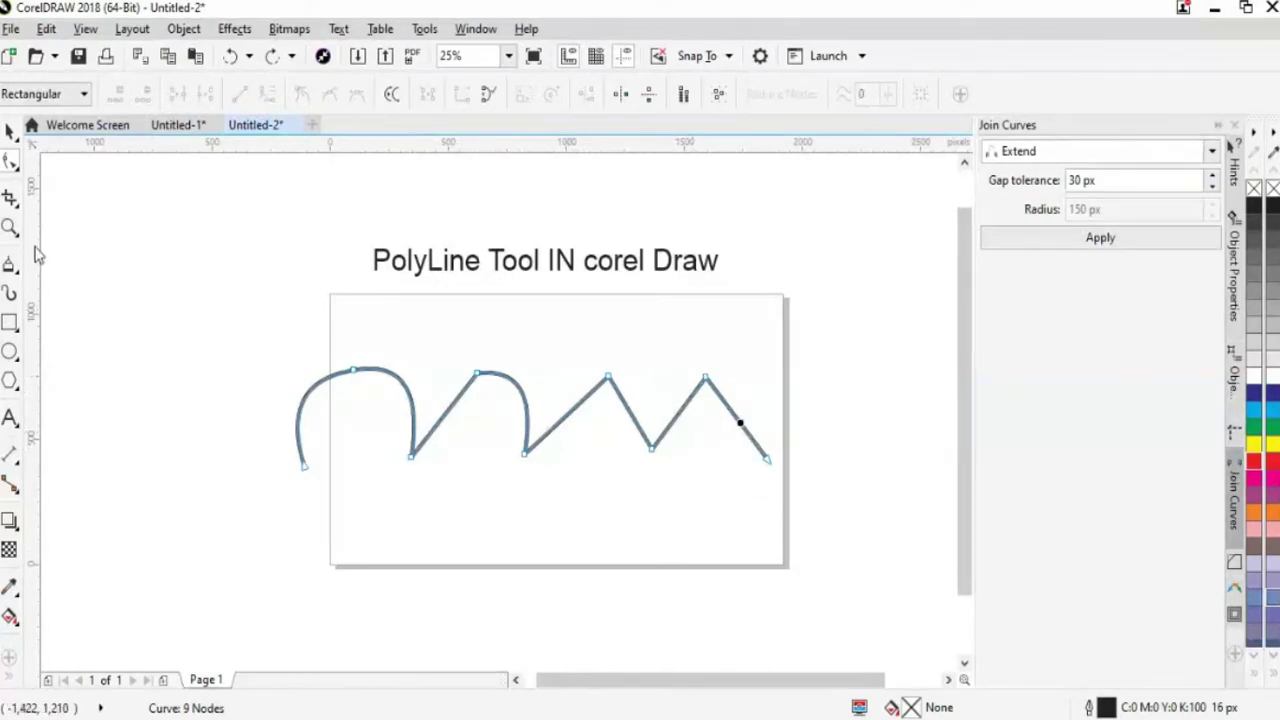
- Convert the segment at the last peak's node to a curve and raise that node slightly
click(10, 322)
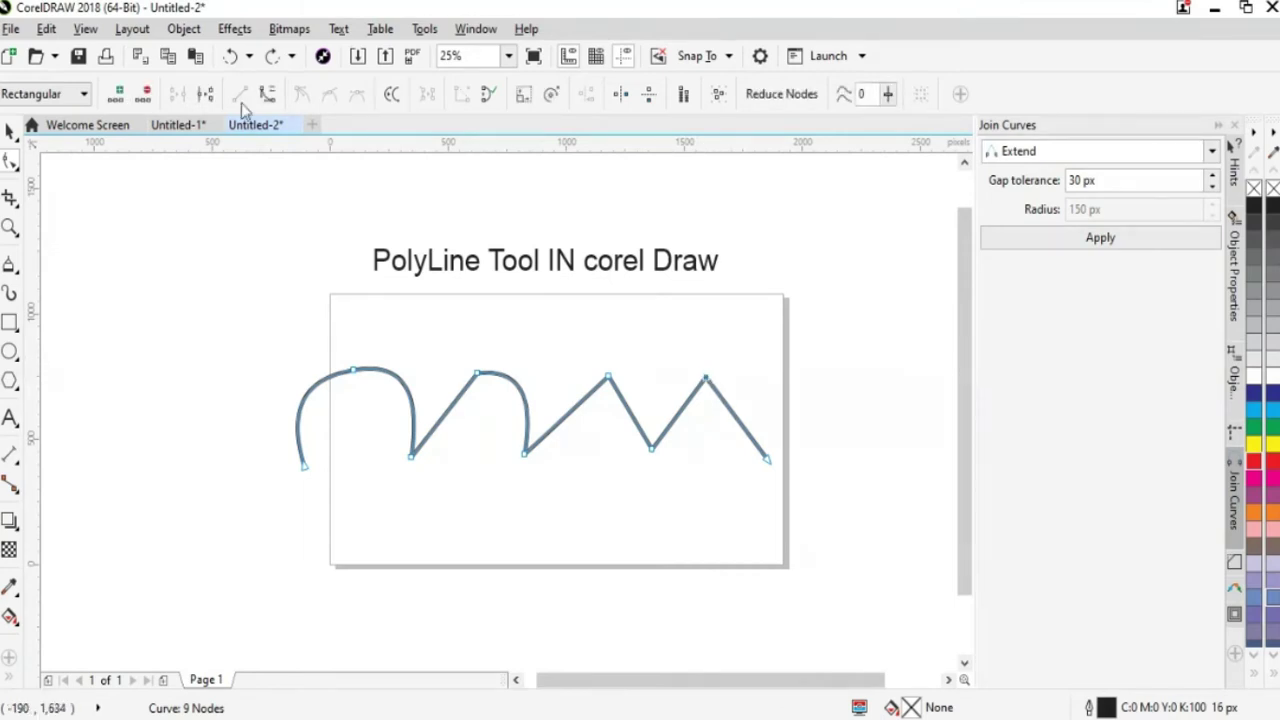
click(267, 93)
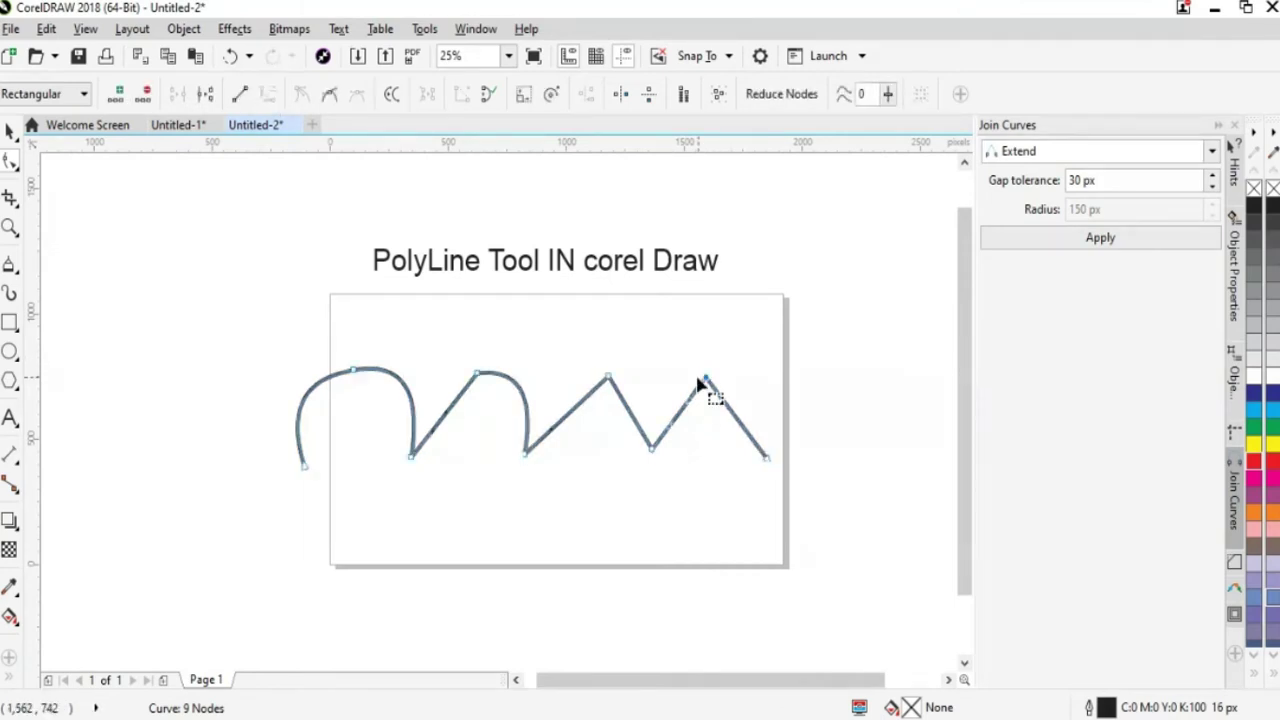
mouse_move(698, 380)
mouse_down()
mouse_move(709, 404)
mouse_move(706, 364)
mouse_up()
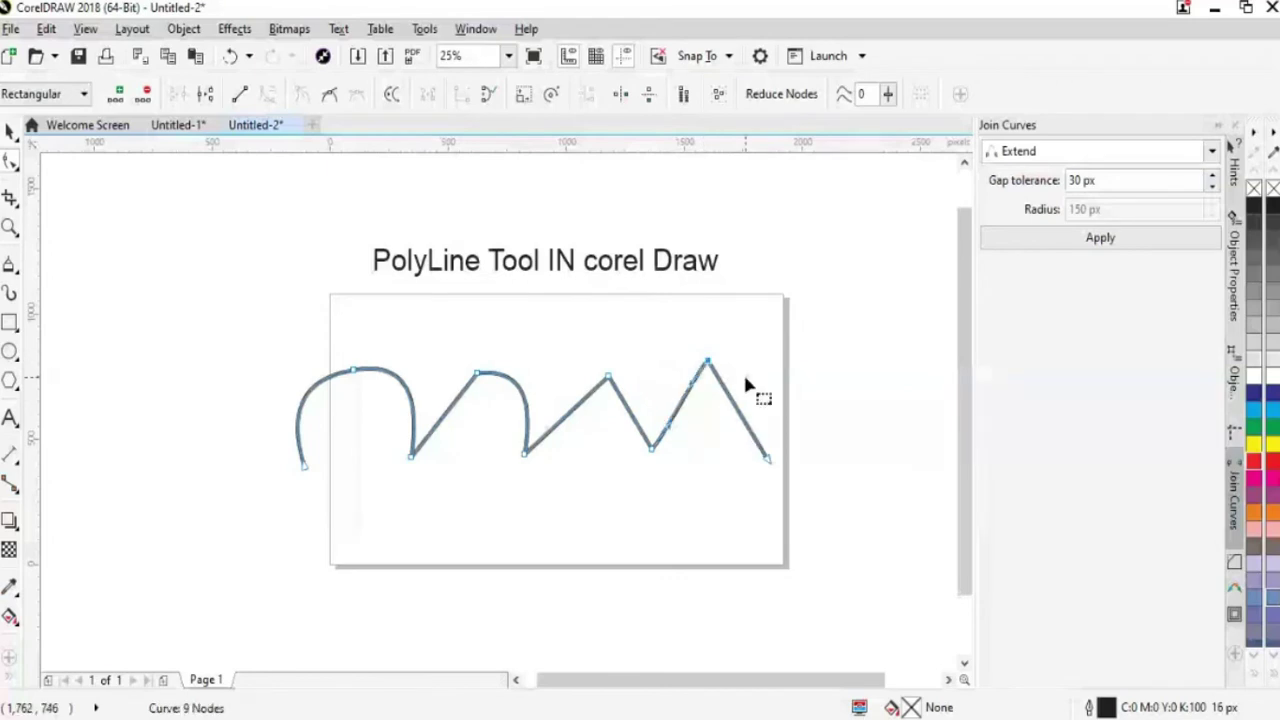
- Break the curve apart at the raised last peak's node
click(206, 94)
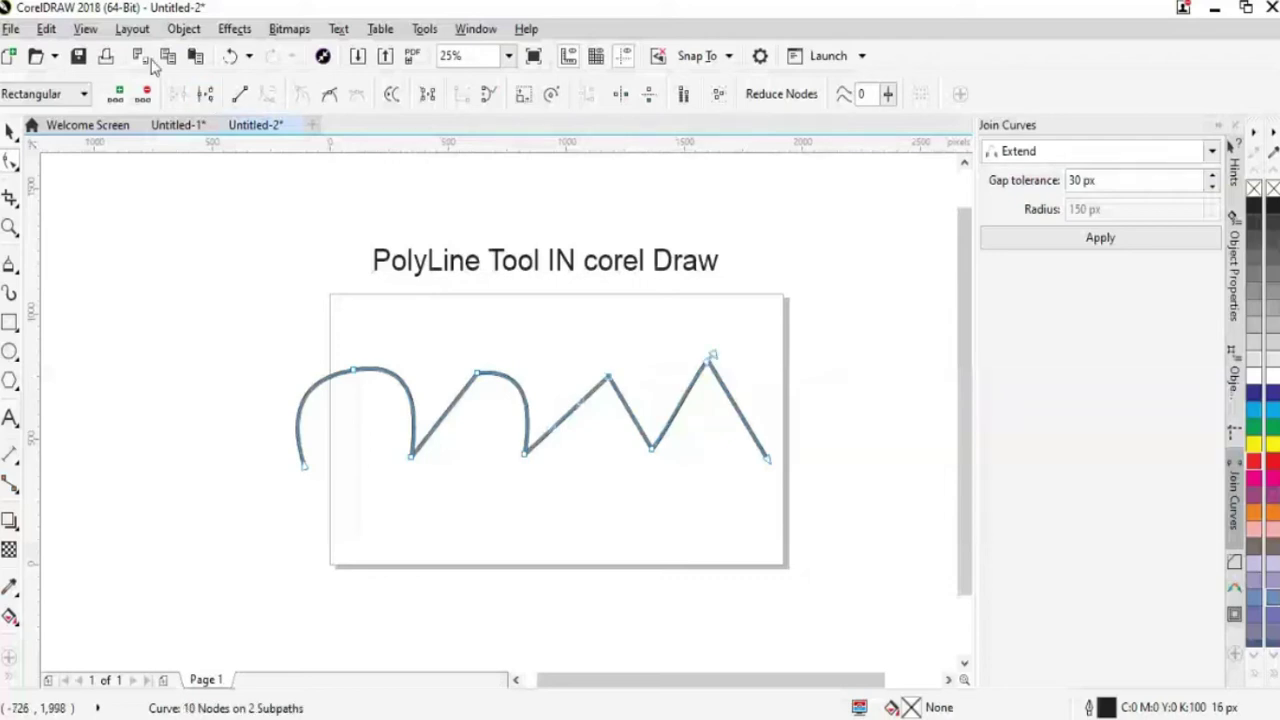
- Break the curve apart at the third peak's node and at the second peak's node
click(206, 94)
click(476, 372)
click(206, 94)
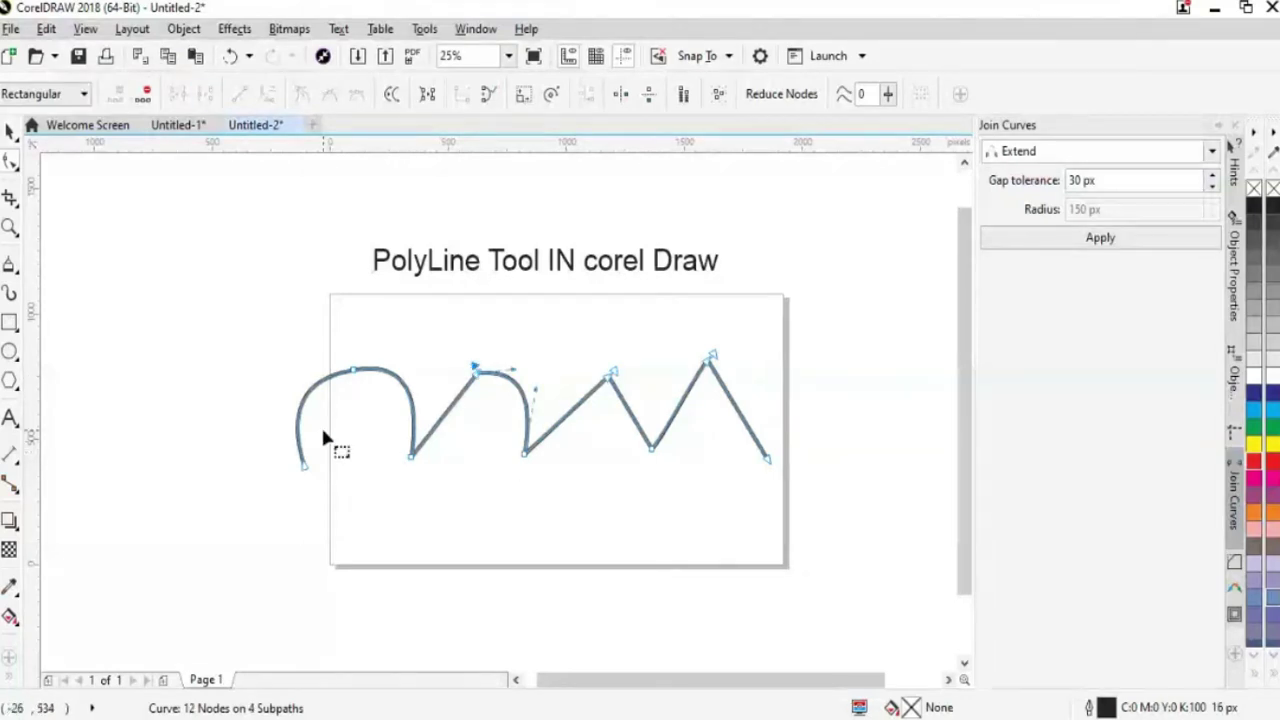
click(10, 131)
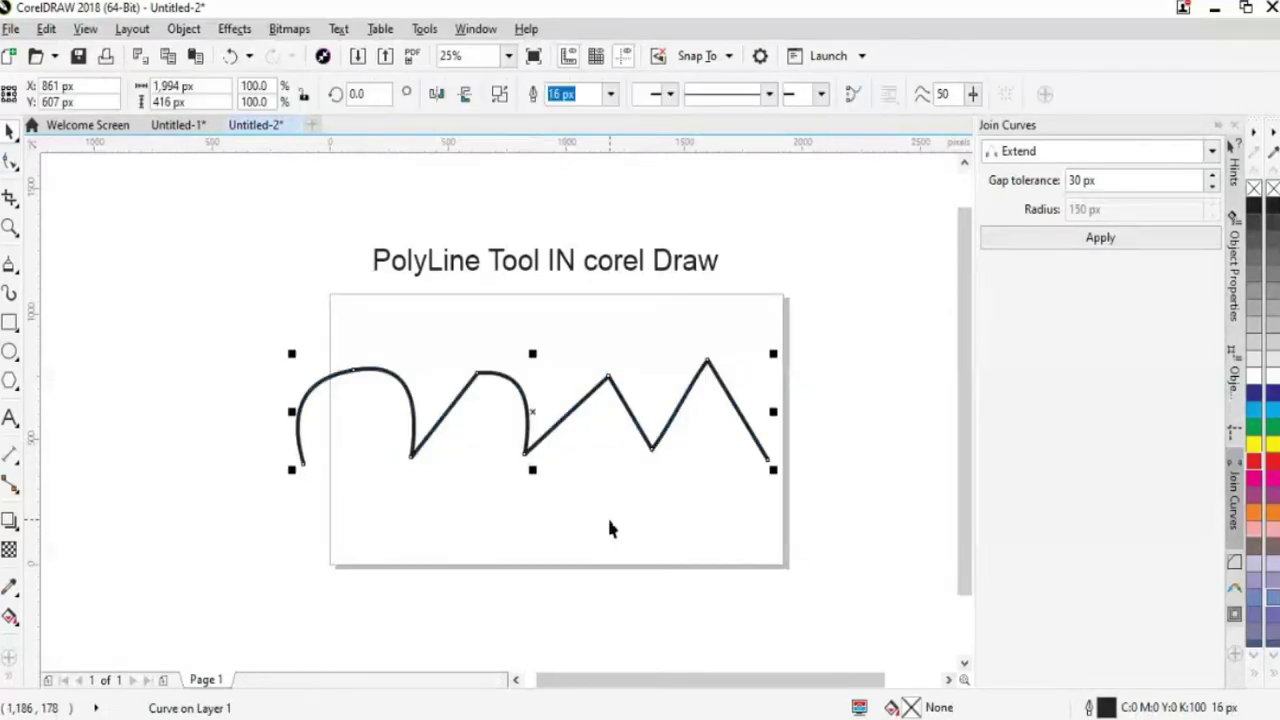
- Try a solid triangular start arrowhead on the broken curve, and undo it
click(669, 94)
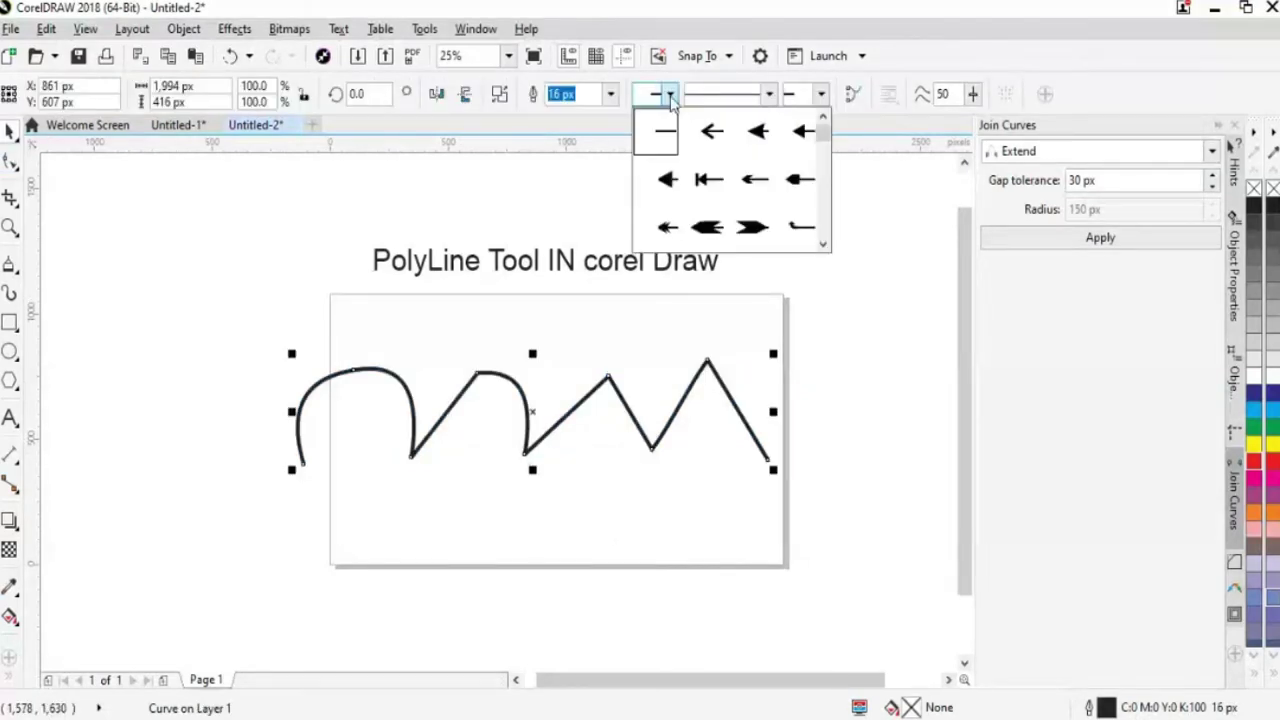
click(666, 180)
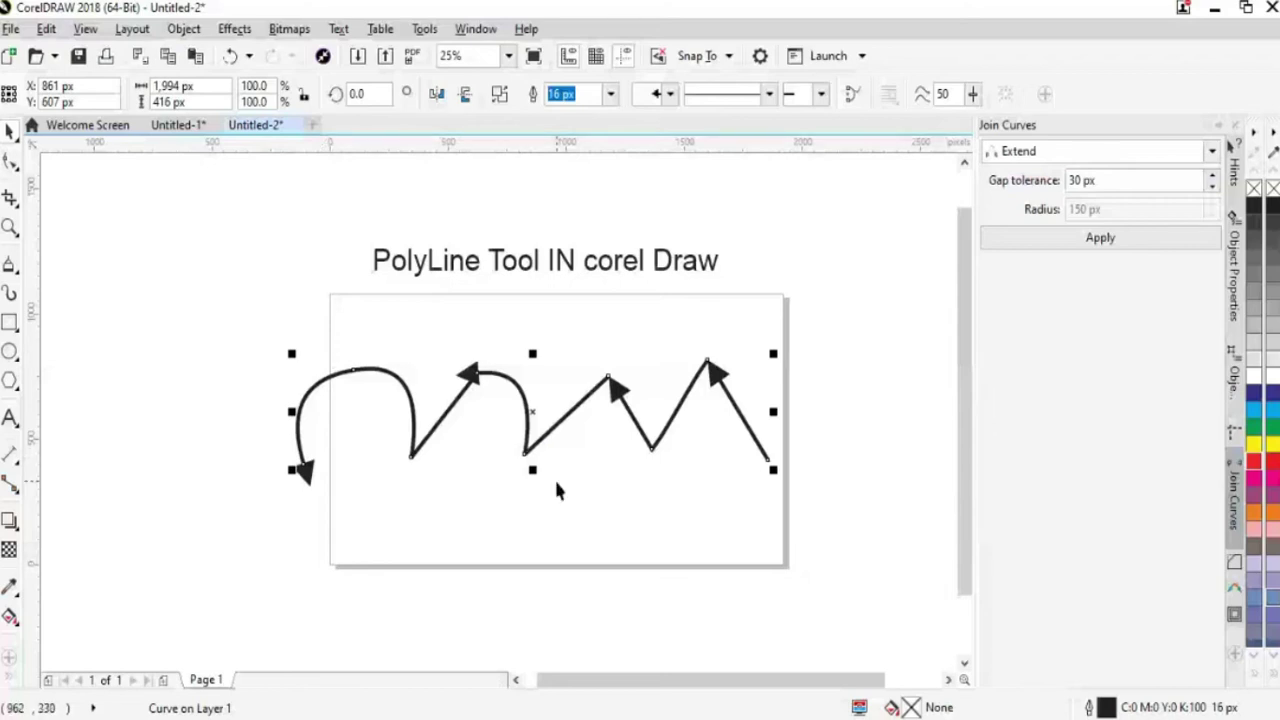
key(ctrl+z)
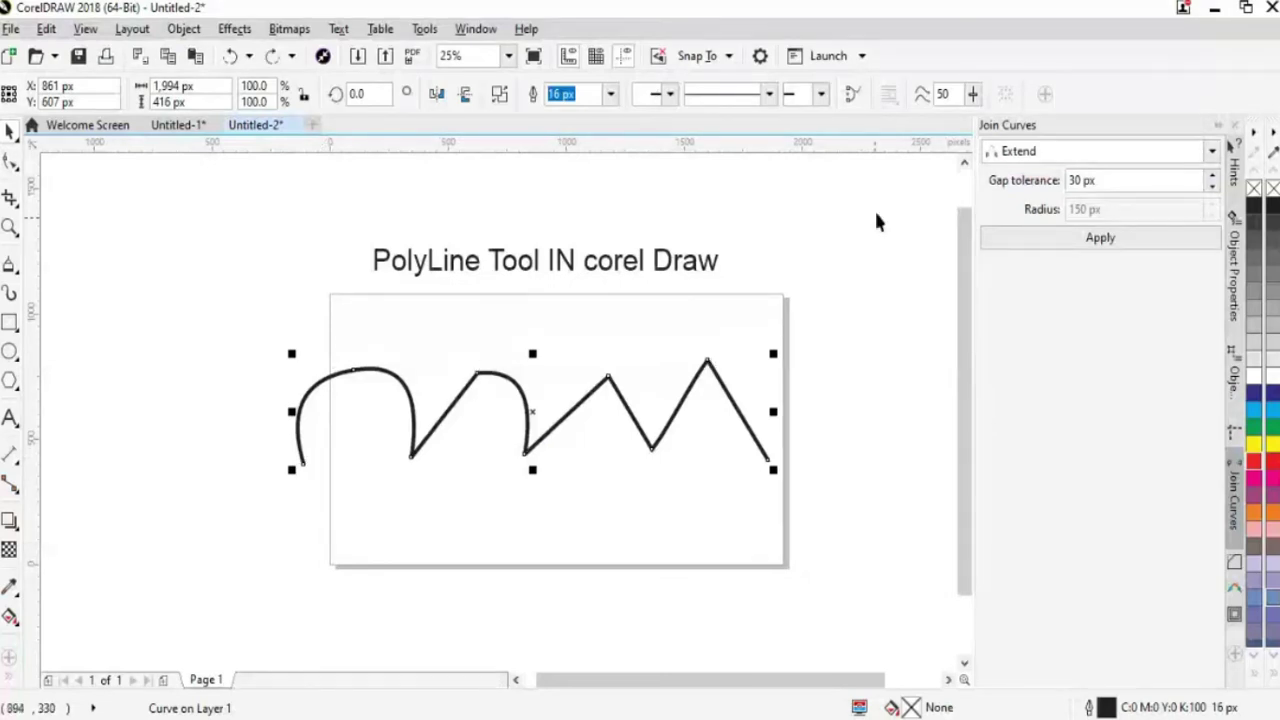
- Try a barbed solid end arrowhead on the broken curve, and undo it
click(821, 94)
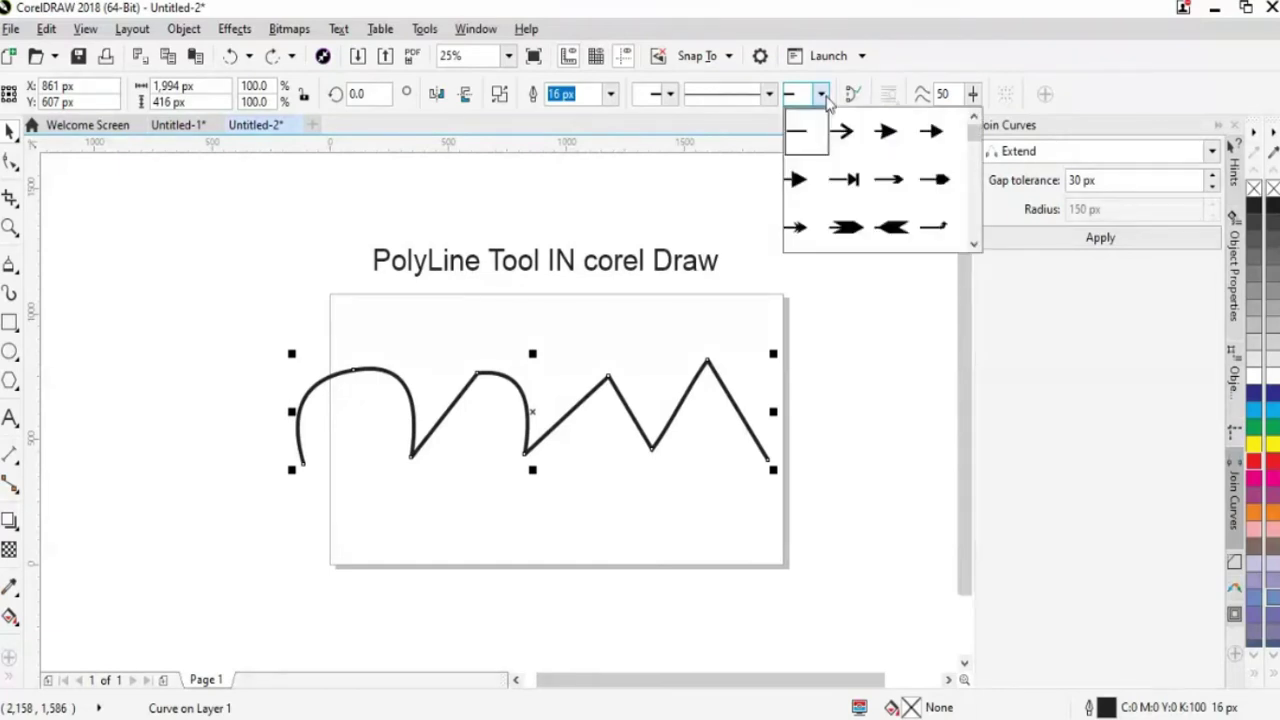
click(885, 131)
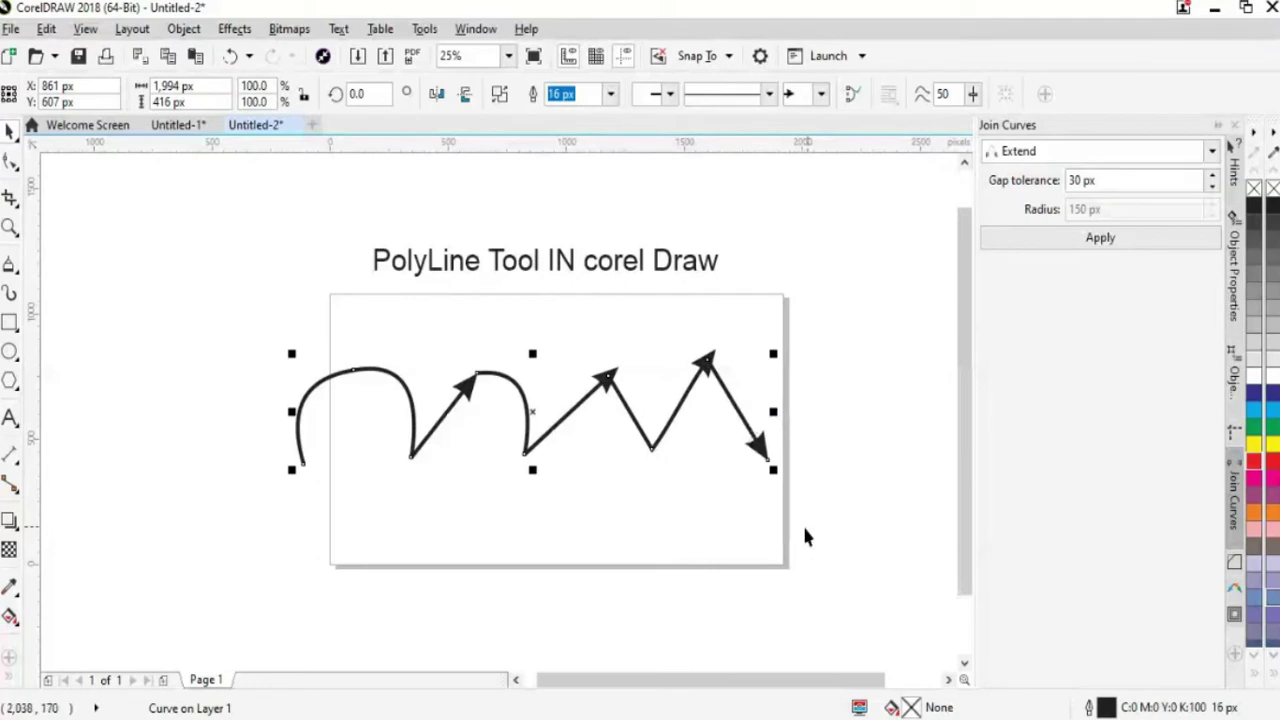
key(ctrl+z)
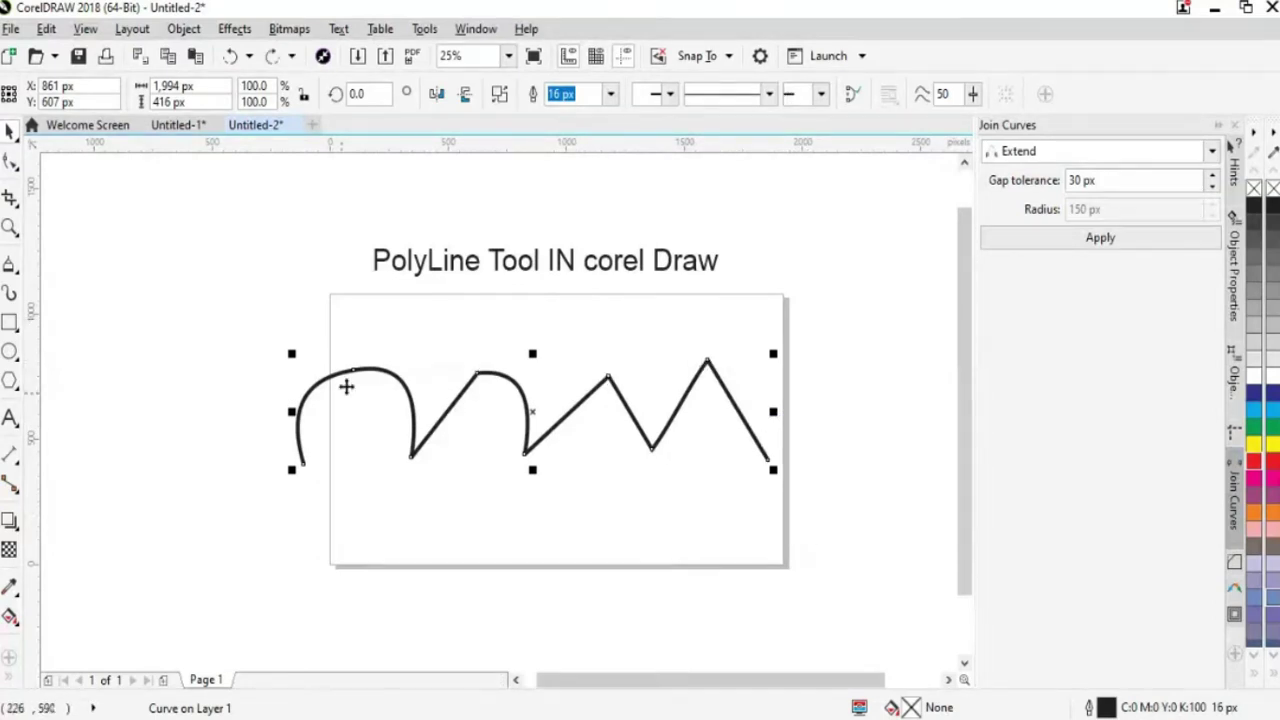
- Try the solid triangular start arrowhead on the curve's subpaths again, and undo it
click(666, 97)
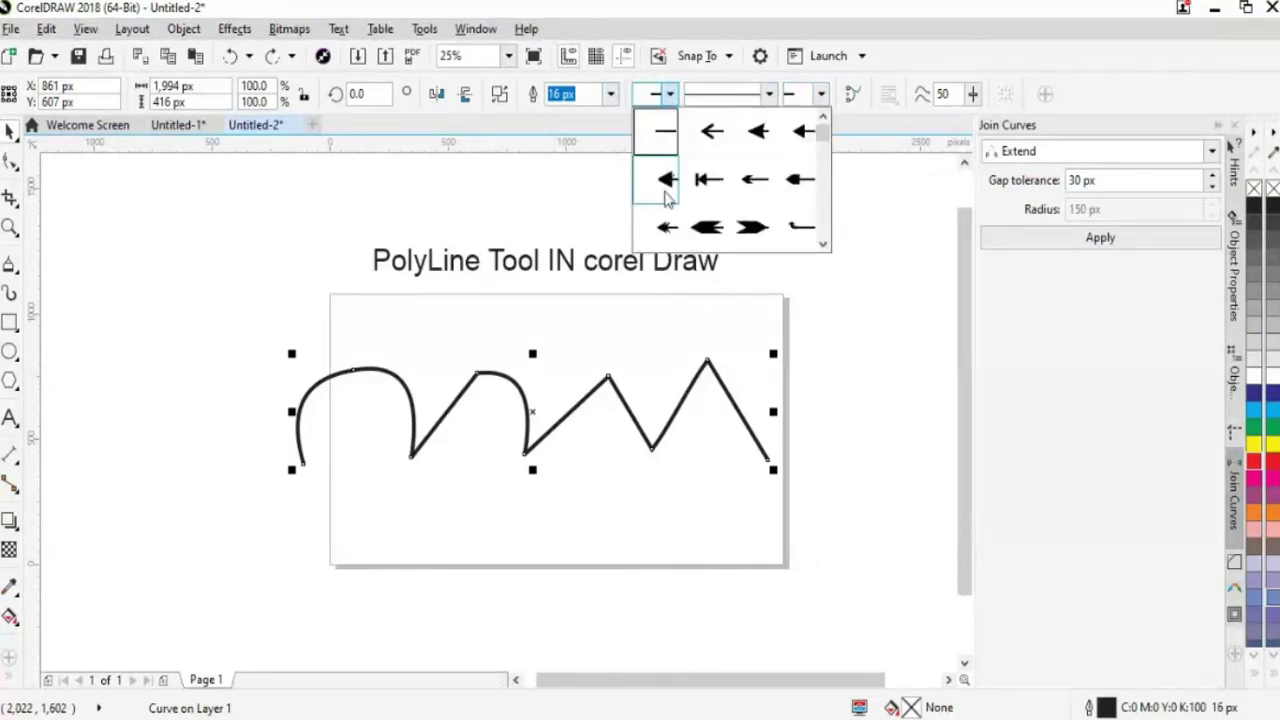
click(666, 180)
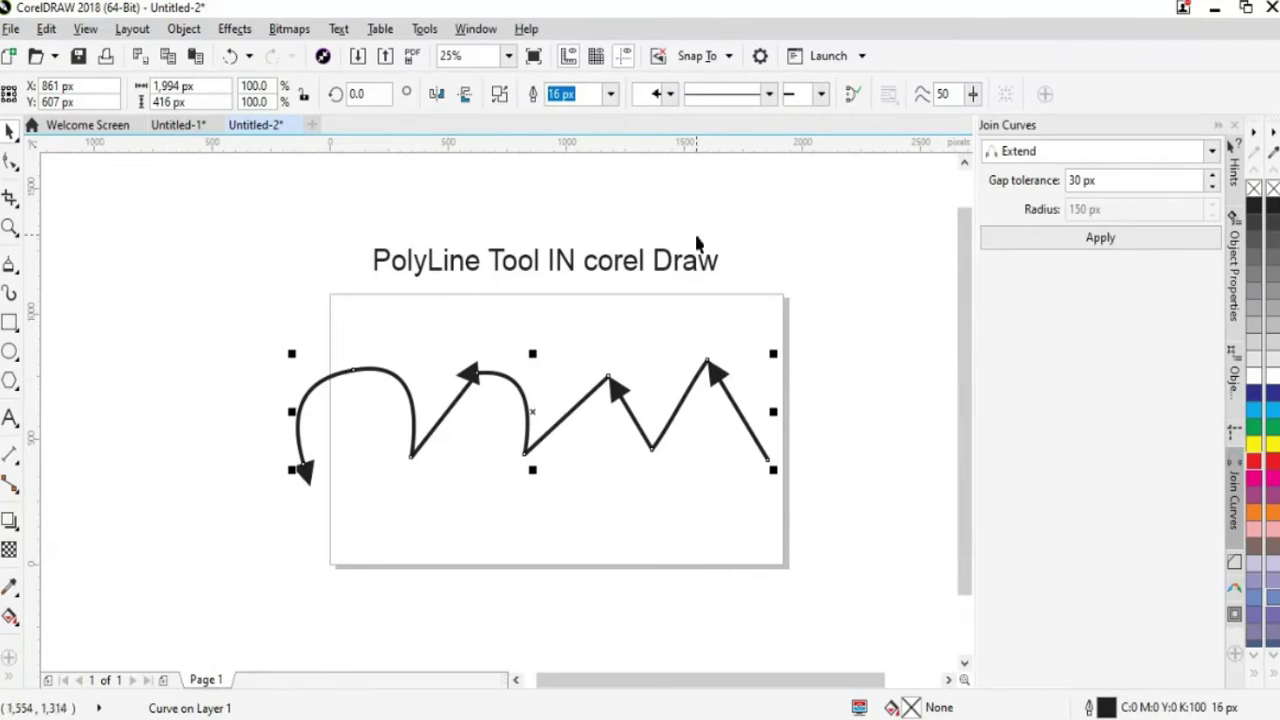
key(ctrl+z)
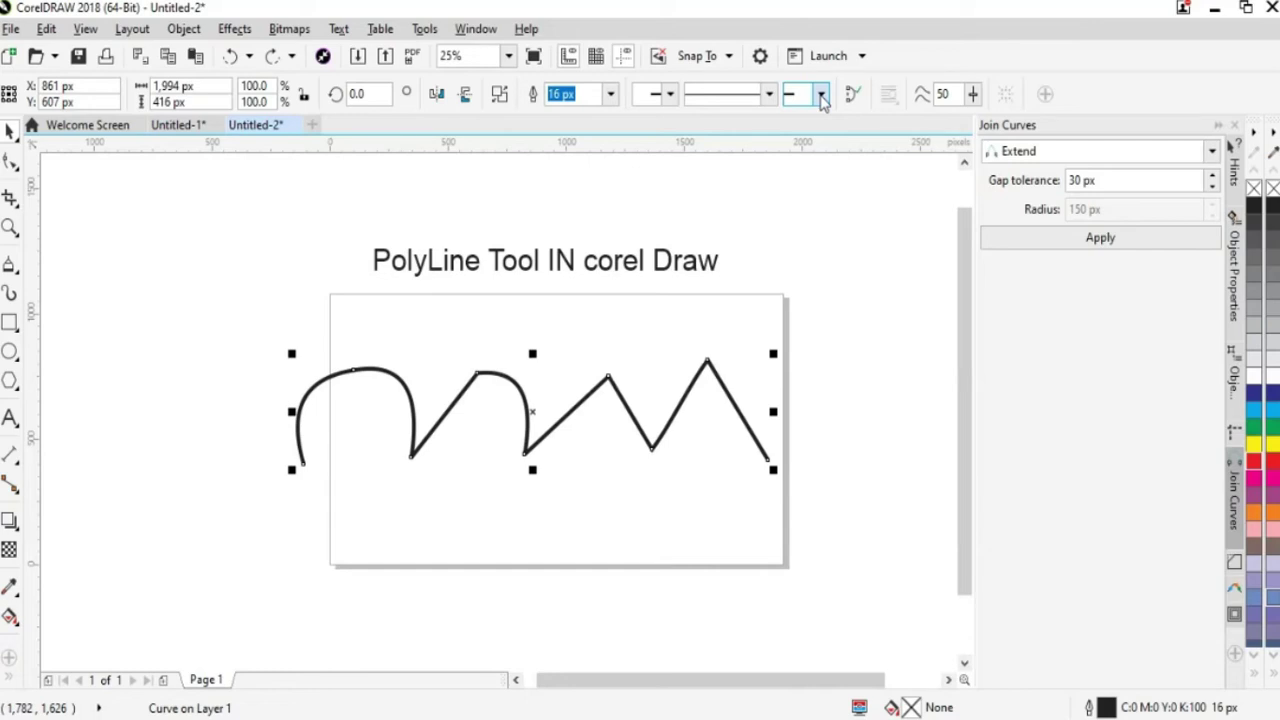
- Add a solid triangular end arrowhead to the broken curve and set its outline to a dashed line style
click(822, 94)
click(795, 150)
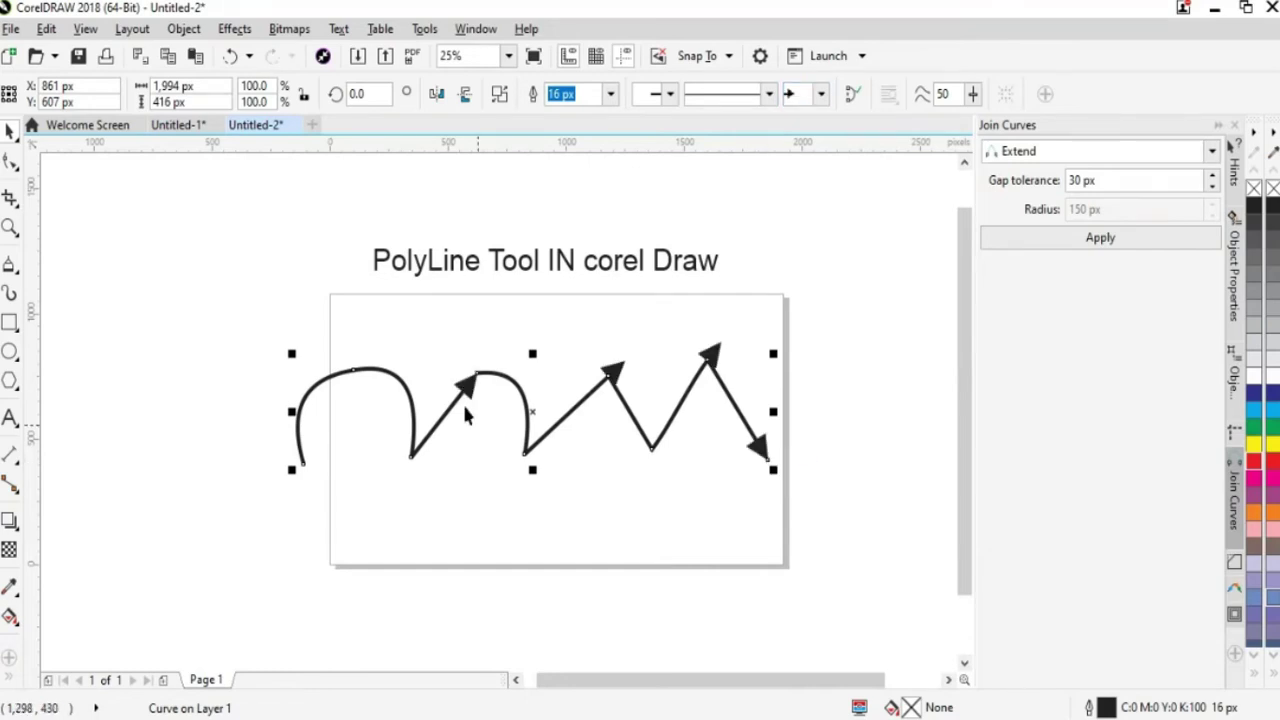
click(769, 94)
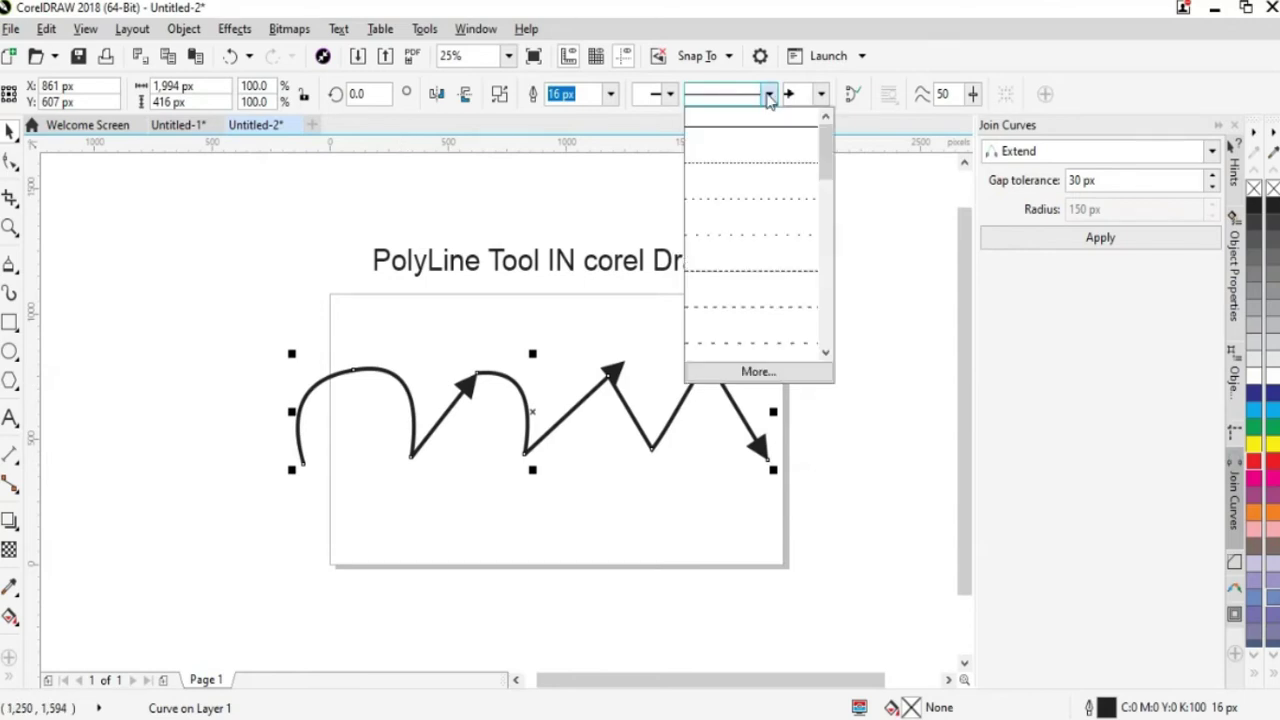
click(764, 237)
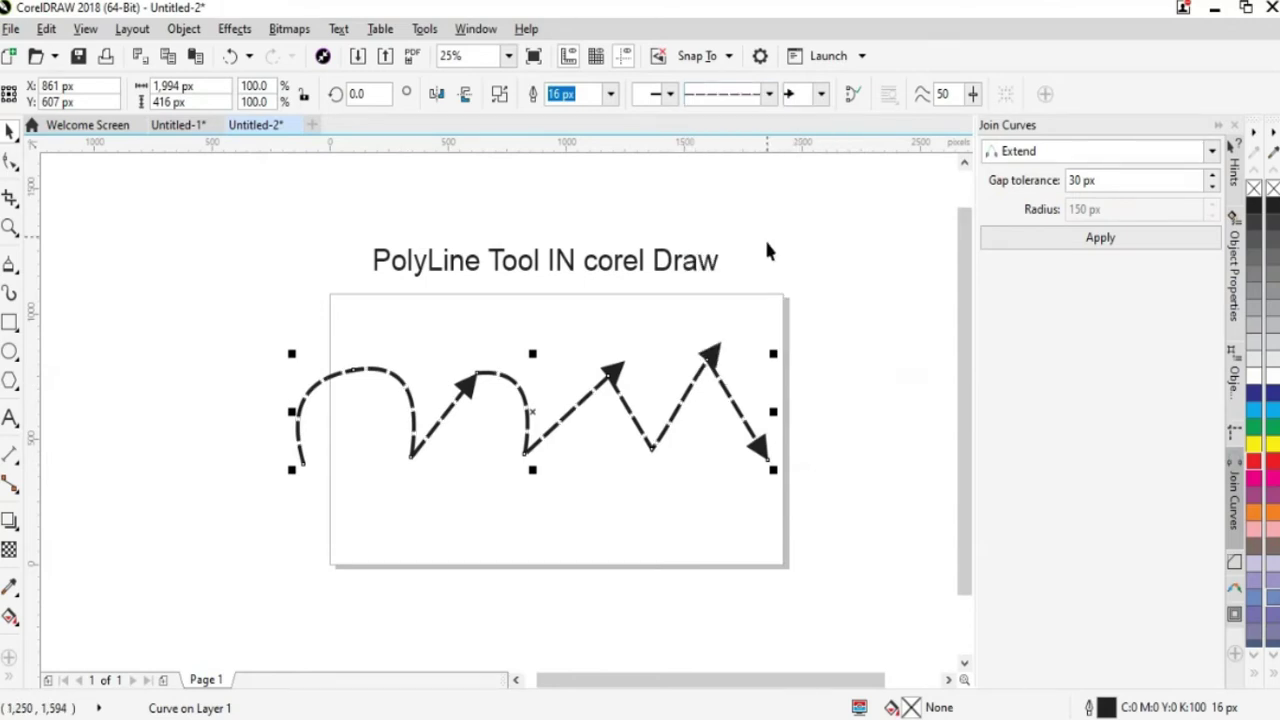
- Set the curve's outline to a dash-dot line style and move the curve just below the page, to about Y -217 px
click(769, 94)
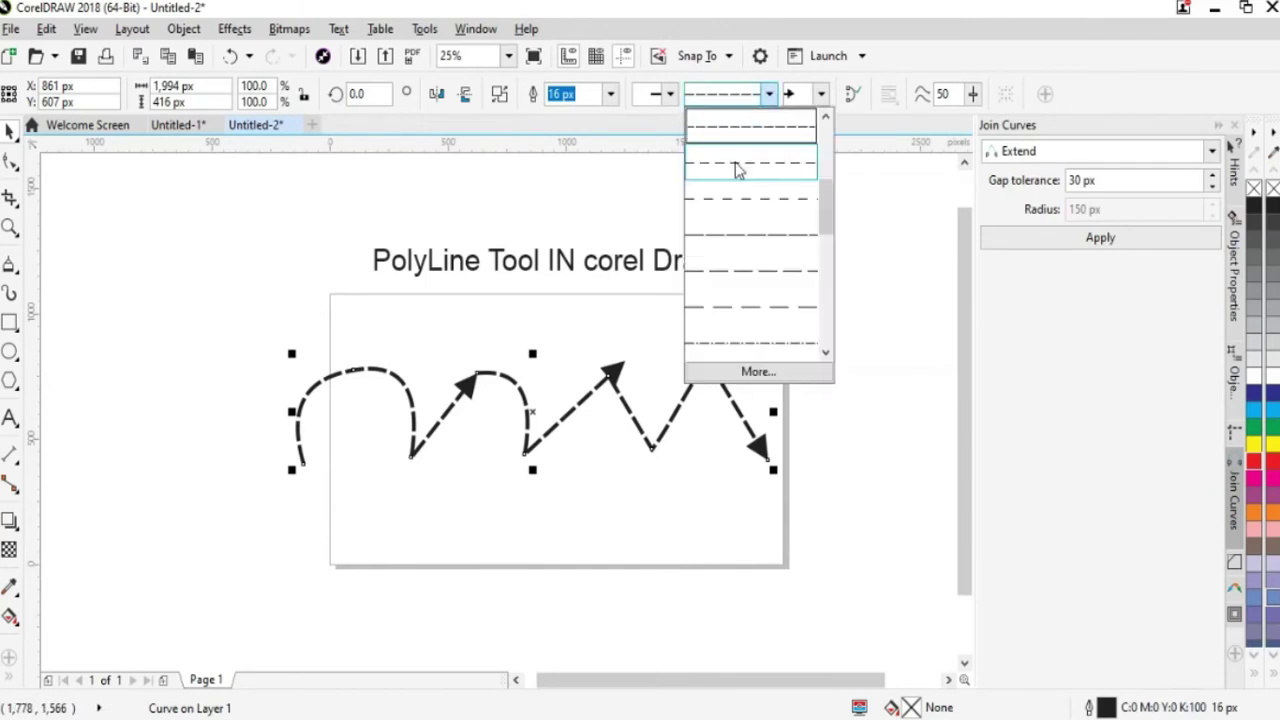
click(750, 343)
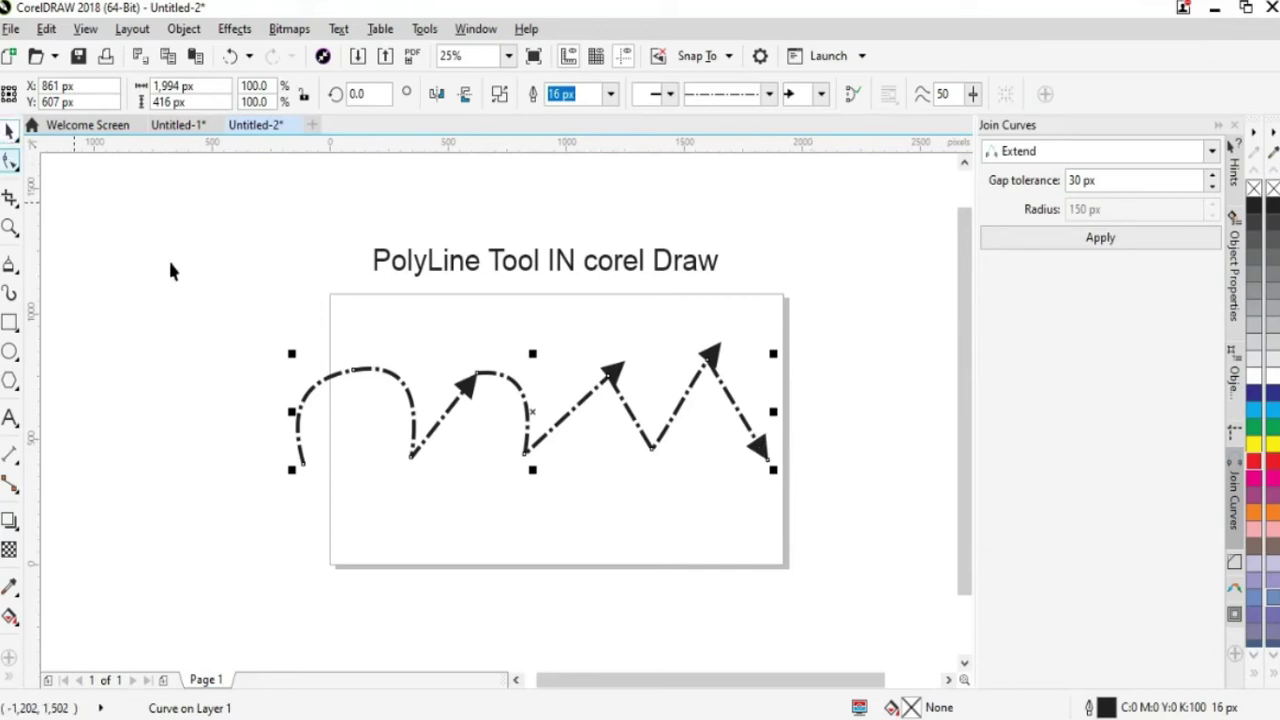
drag(572, 427, 578, 636)
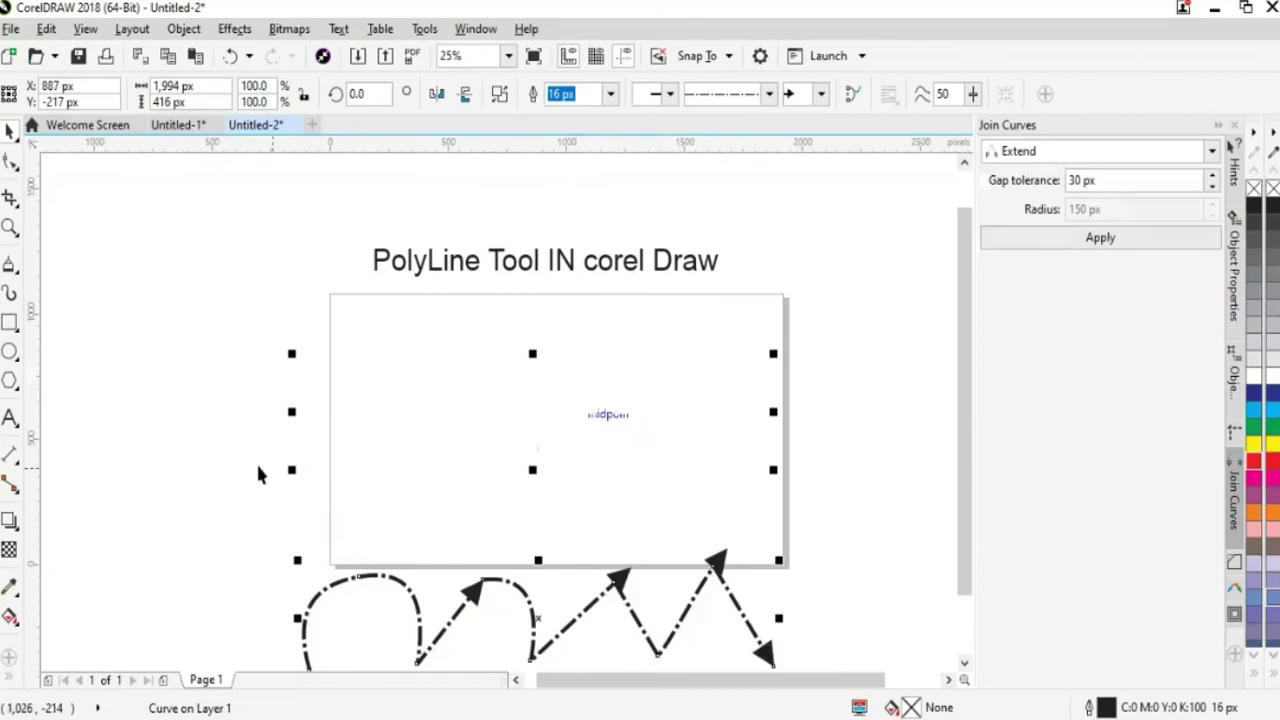
click(256, 461)
click(8, 265)
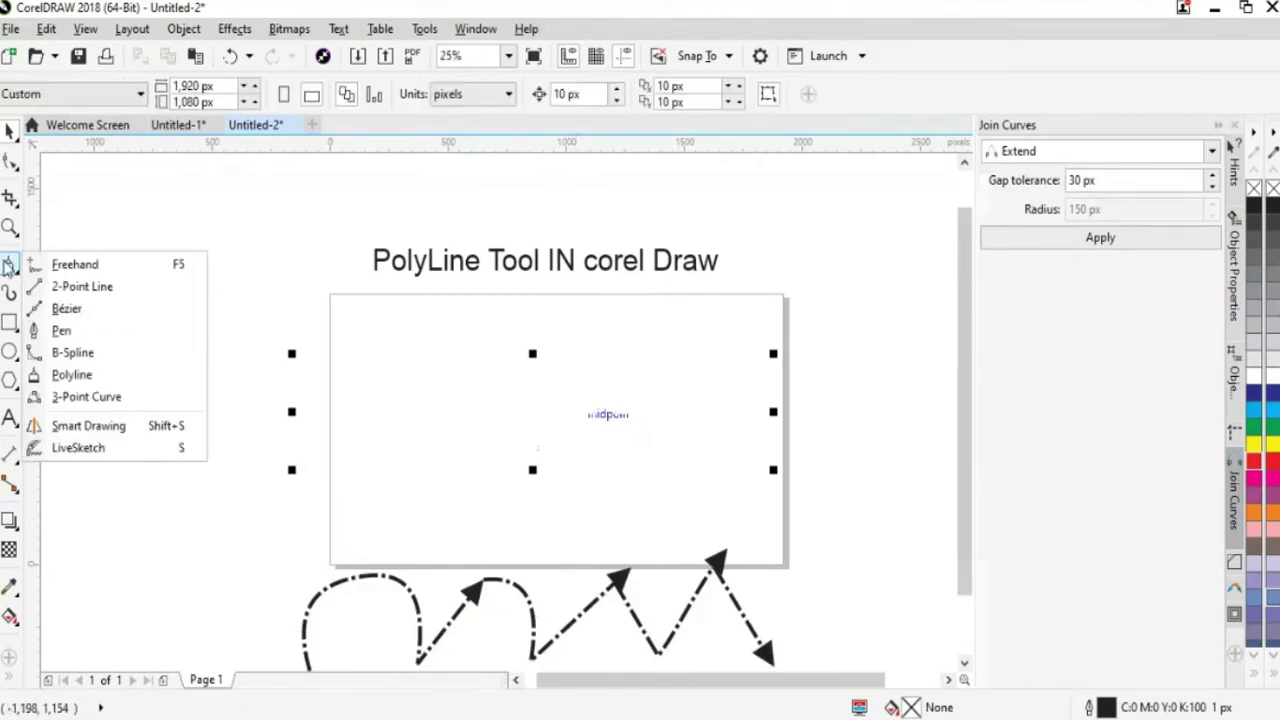
click(72, 376)
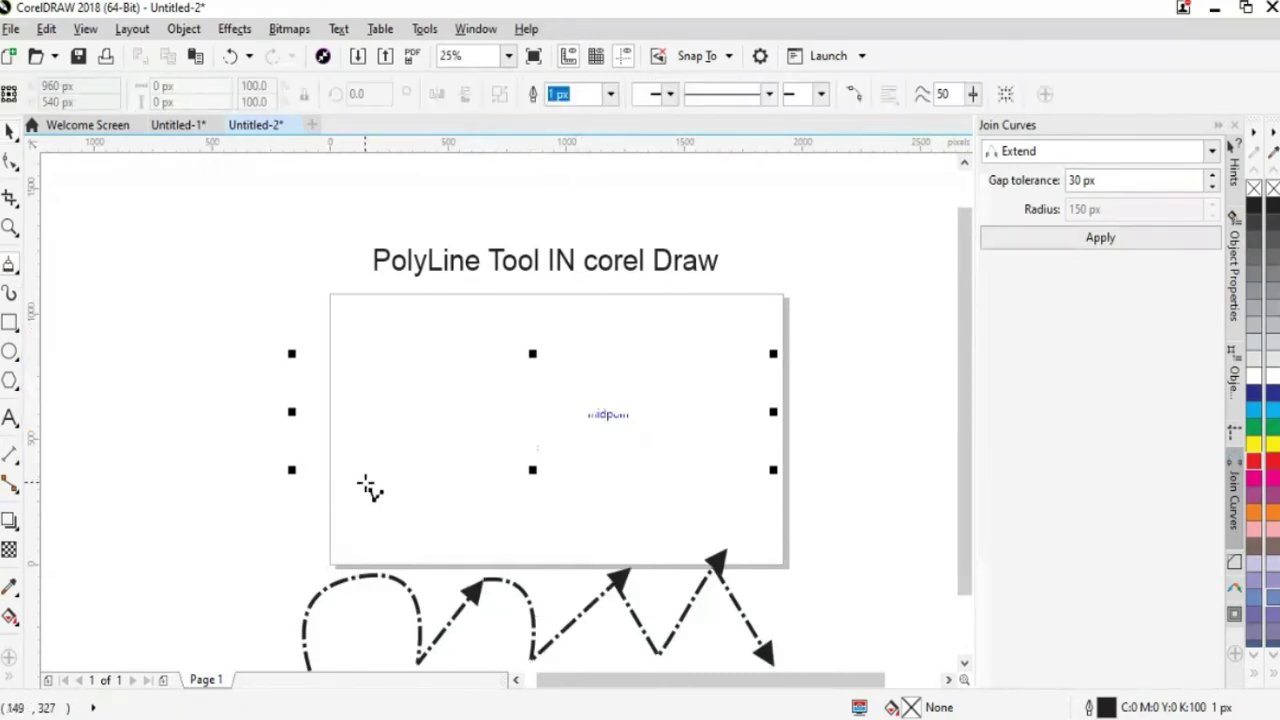
click(414, 398)
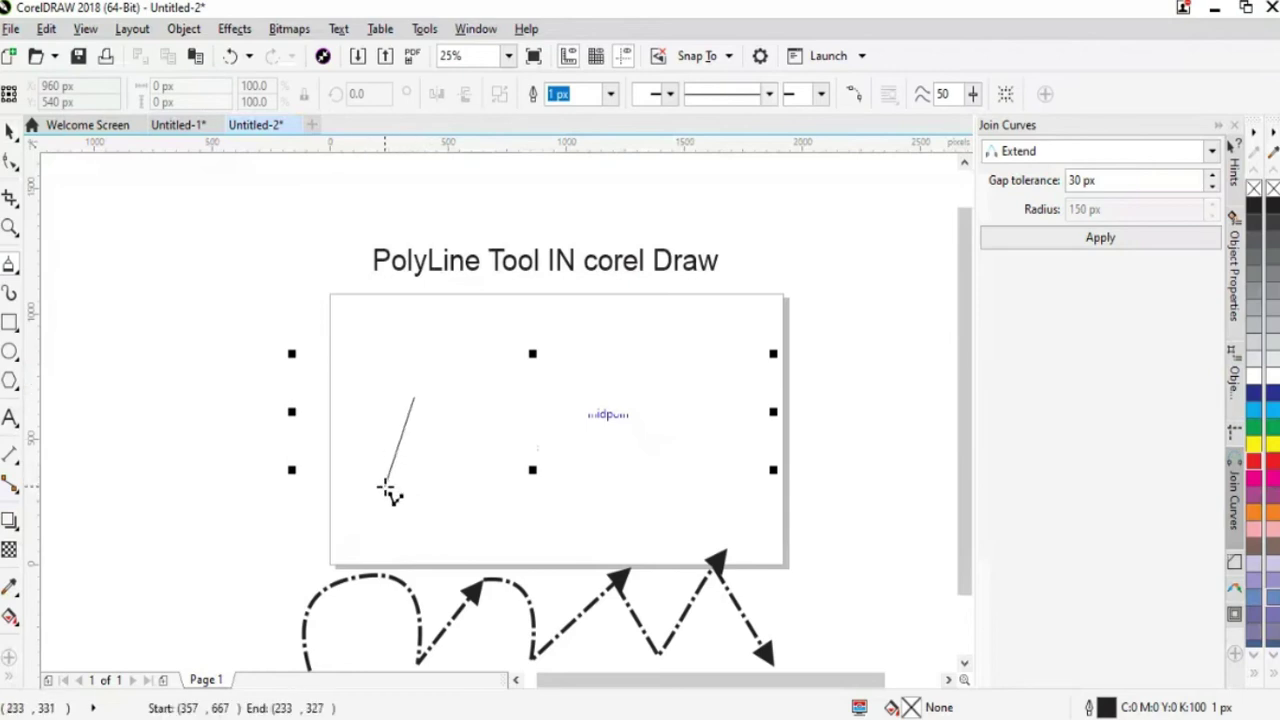
double_click(228, 160)
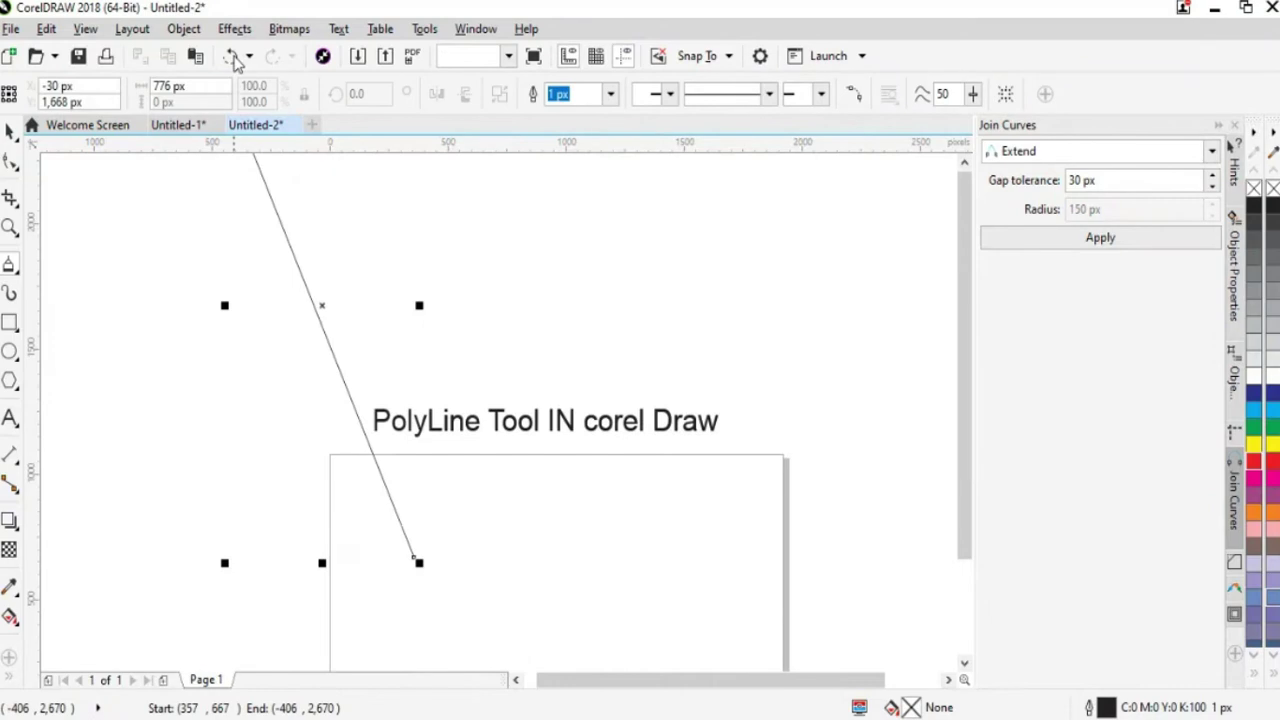
key(Delete)
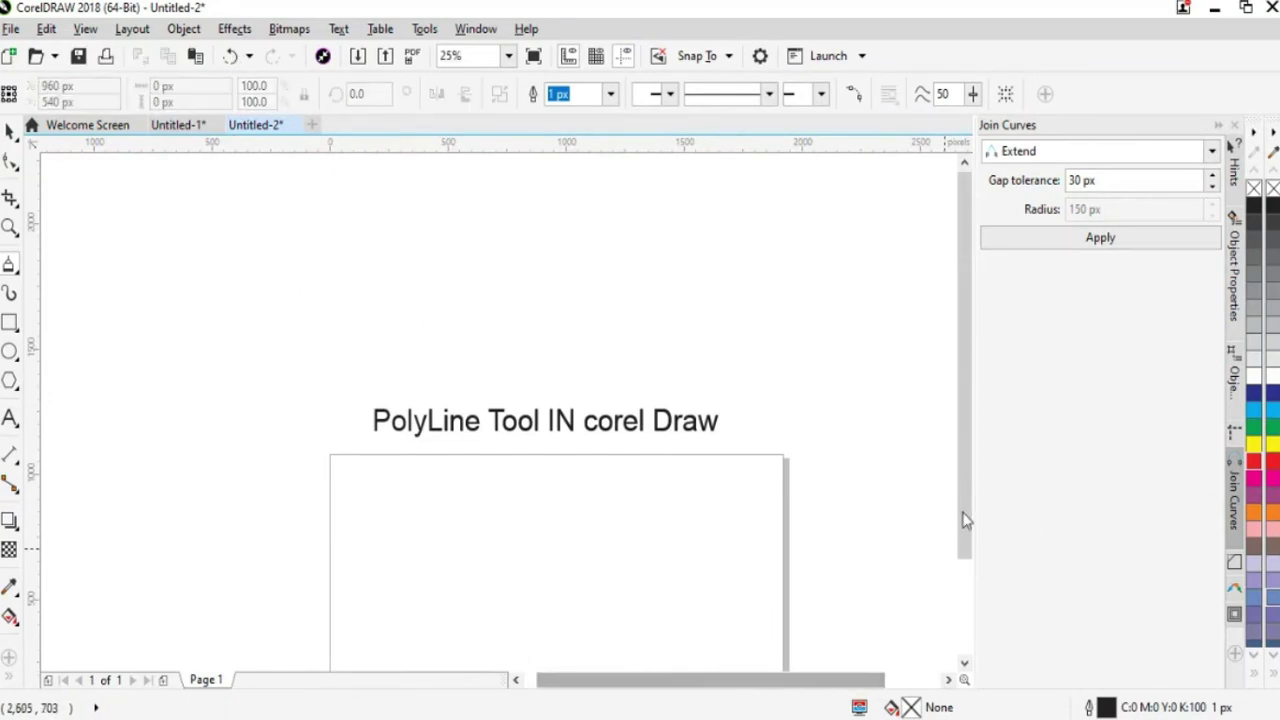
drag(968, 540, 968, 585)
click(386, 470)
click(433, 371)
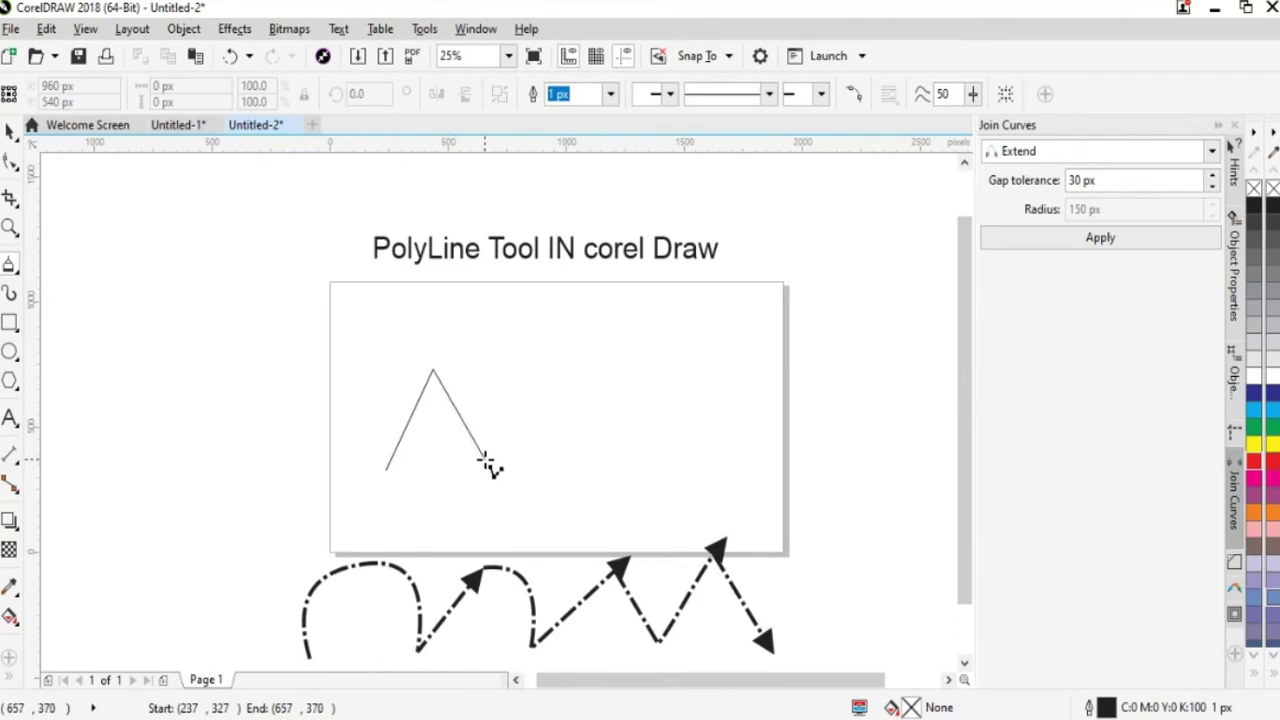
key(Escape)
key(ctrl+a)
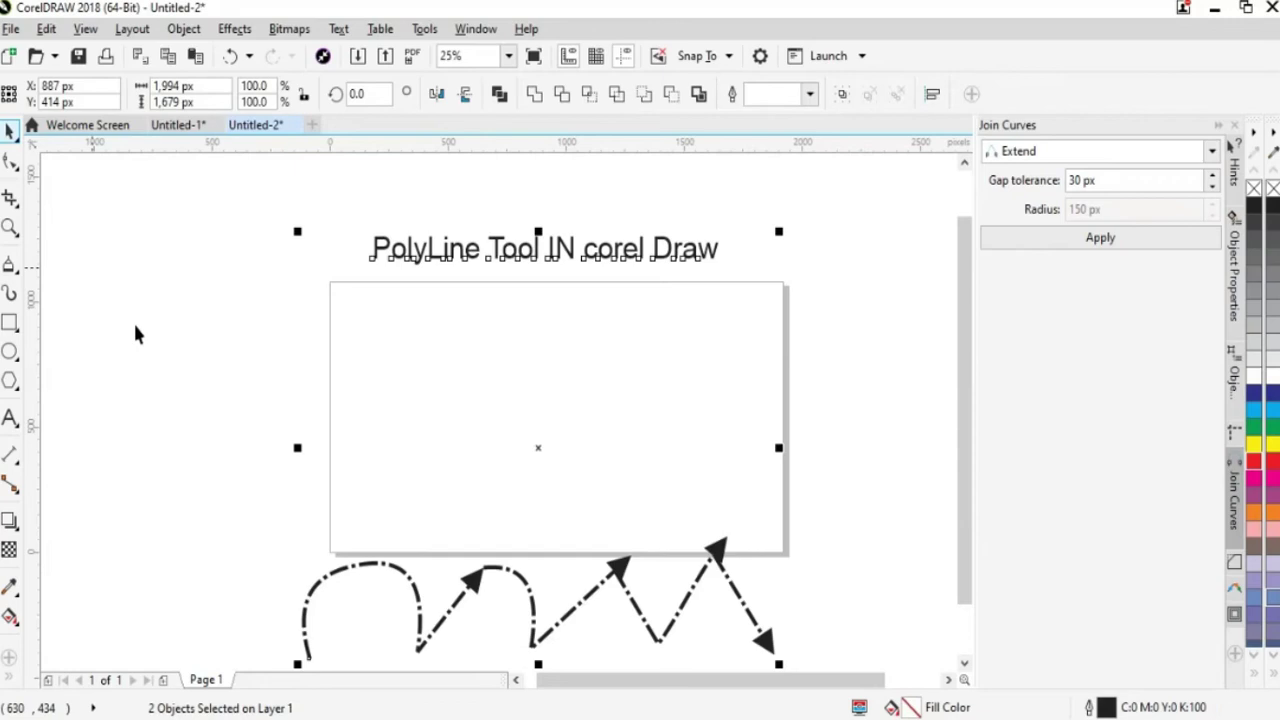
click(137, 333)
- Draw a closed zigzag polyline with four peaks and a straight base on the page, about 1556 by 512 px
click(10, 265)
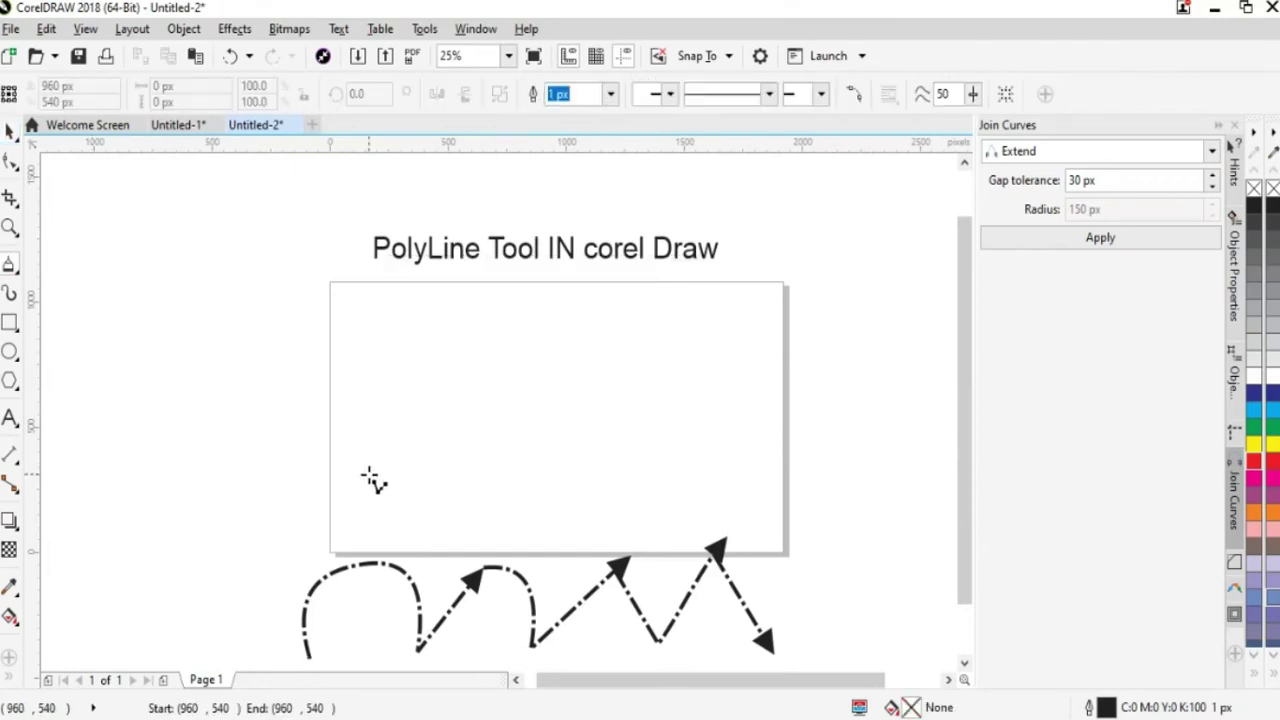
click(370, 481)
click(436, 354)
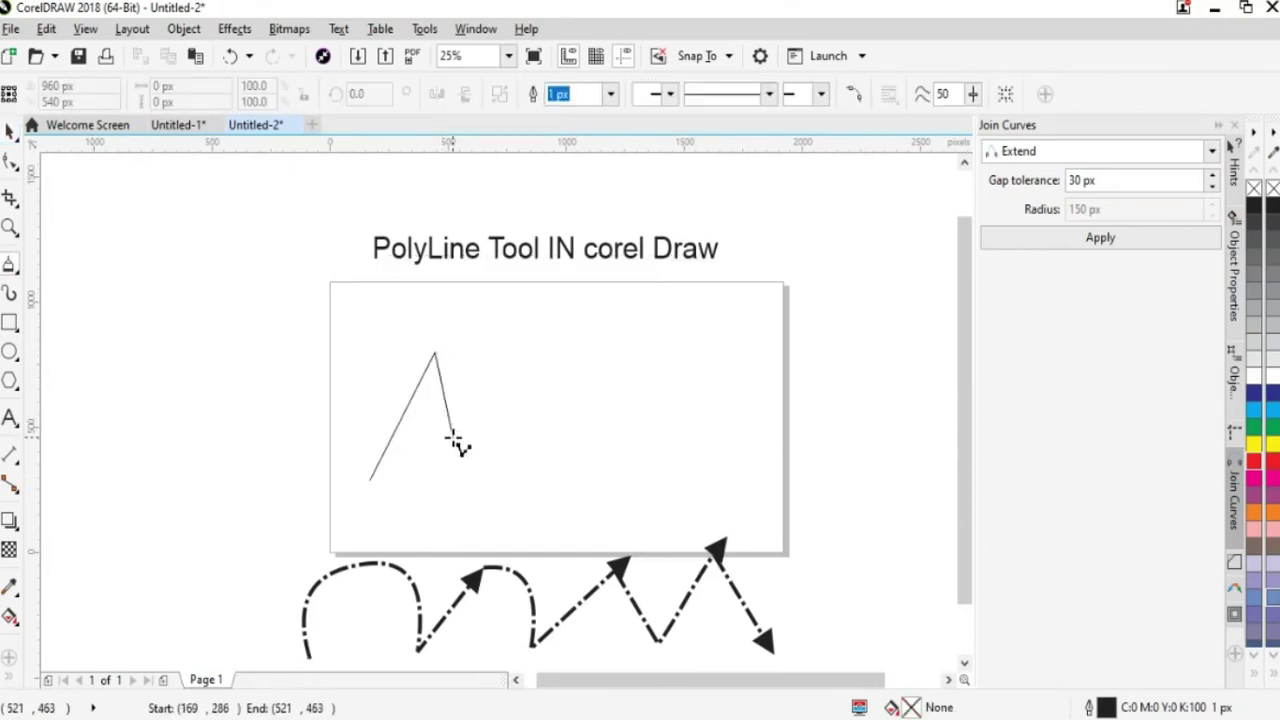
click(453, 437)
click(533, 357)
click(530, 442)
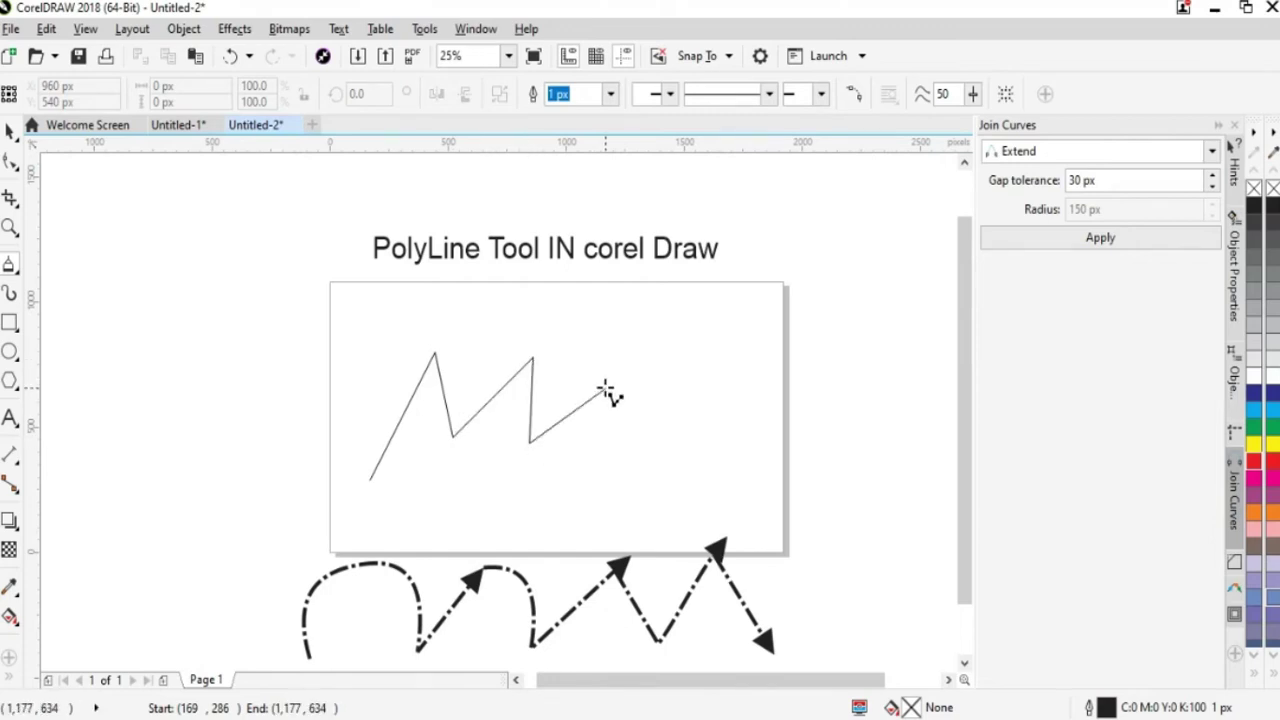
click(607, 357)
click(617, 438)
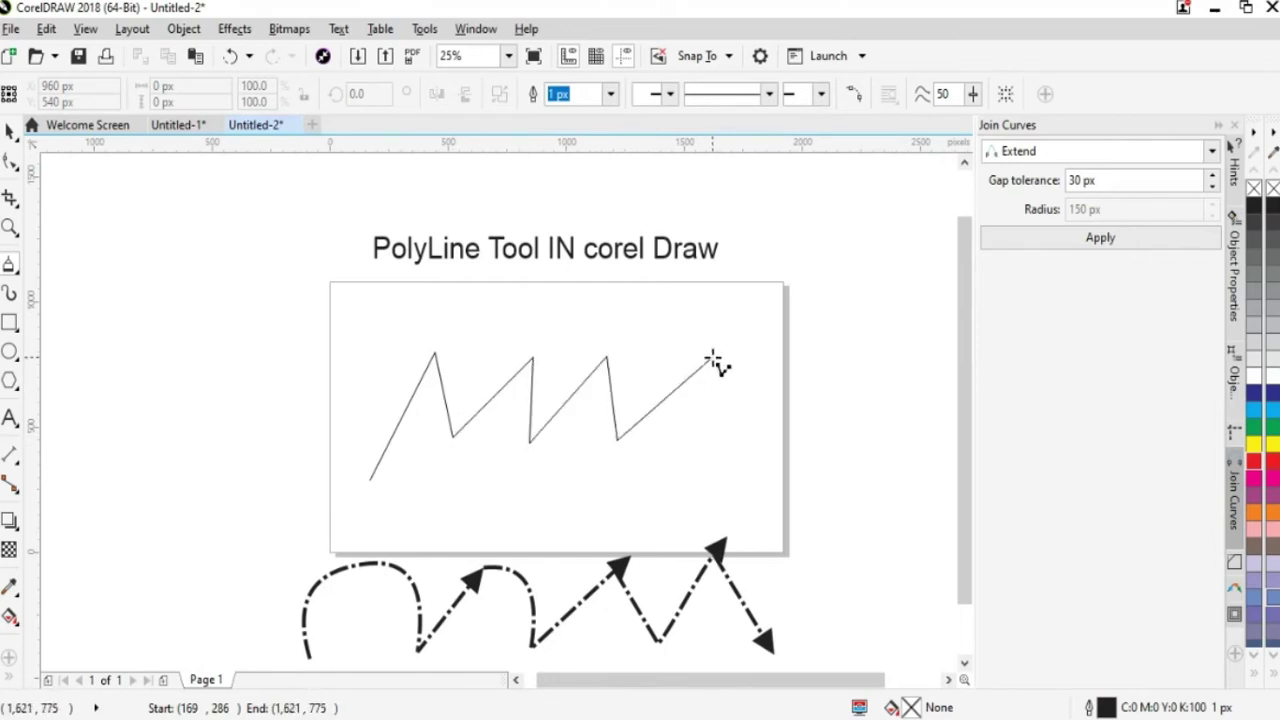
click(713, 358)
click(737, 478)
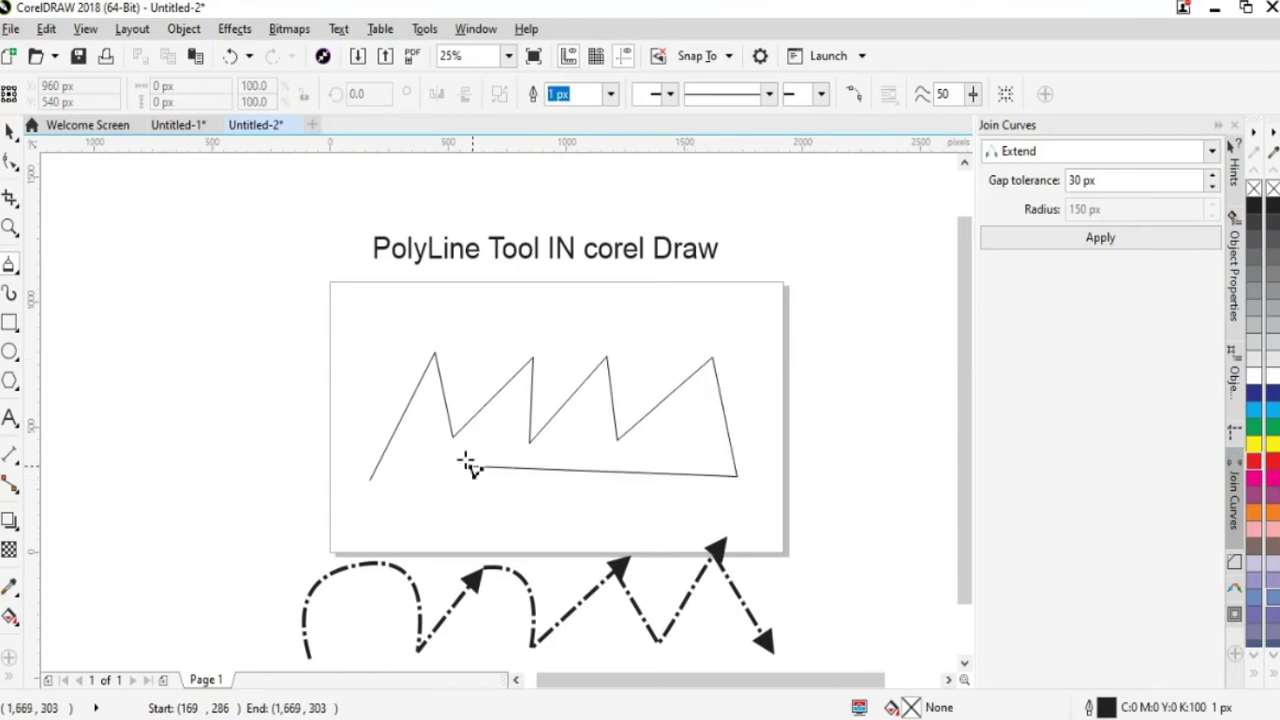
click(374, 477)
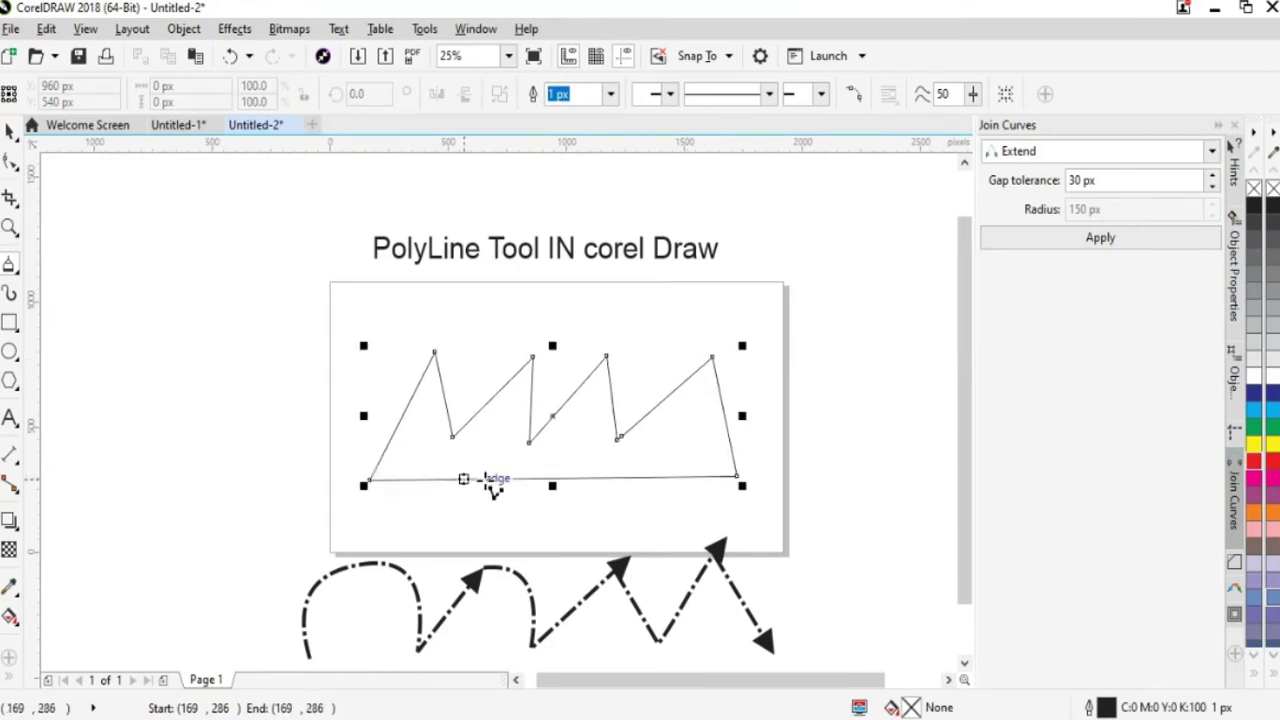
- Set the closed zigzag's outline width to 20 px and shift the shape slightly, to about X 964, Y 587 px
click(10, 131)
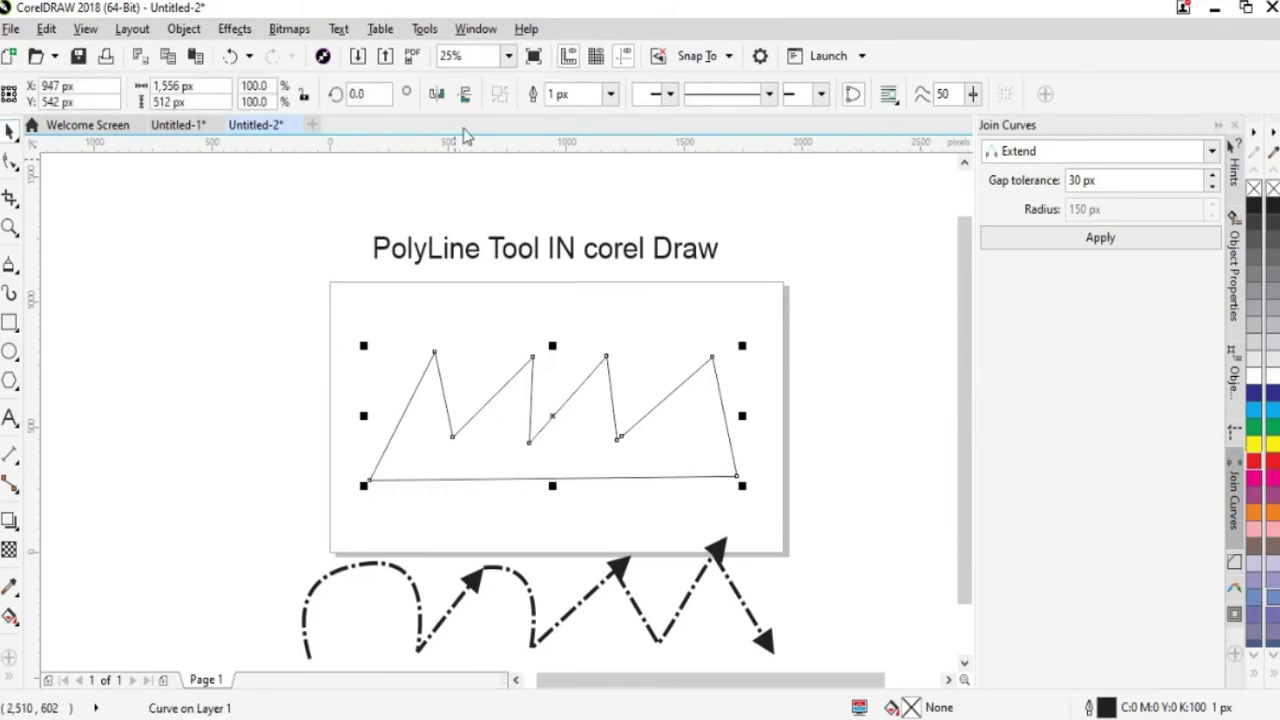
click(610, 94)
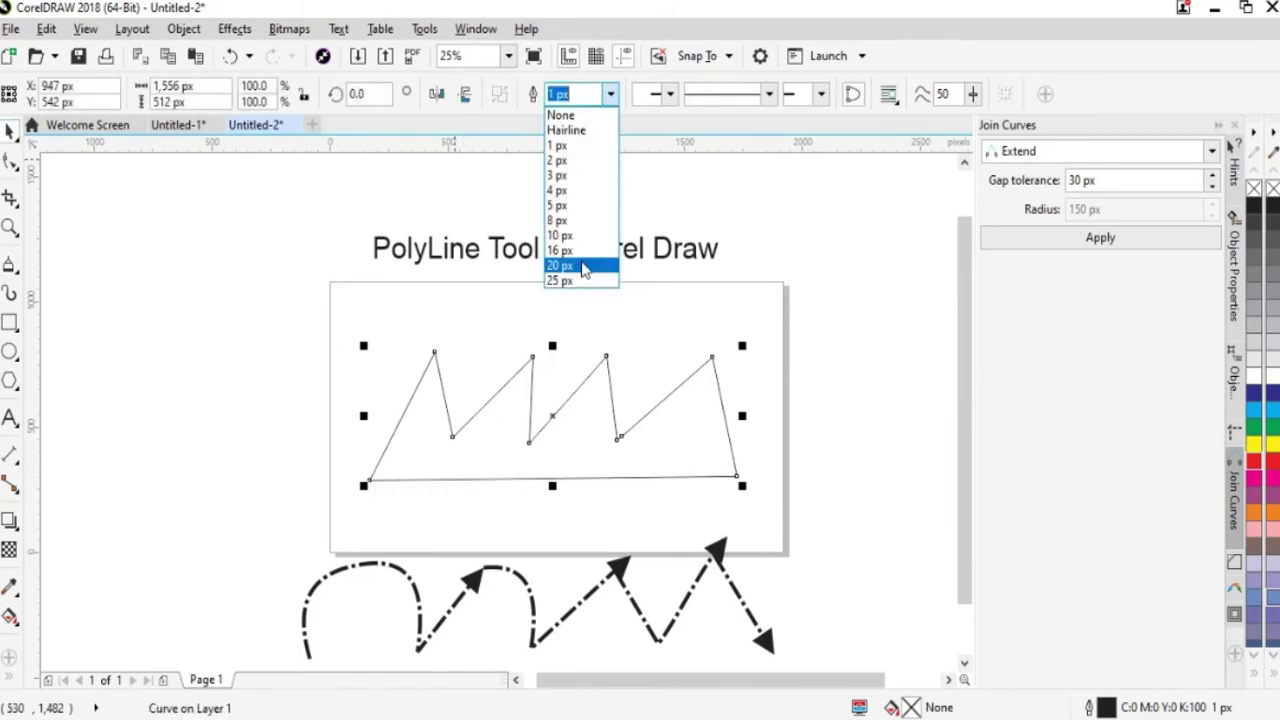
click(560, 266)
drag(734, 465, 740, 455)
click(798, 443)
click(748, 455)
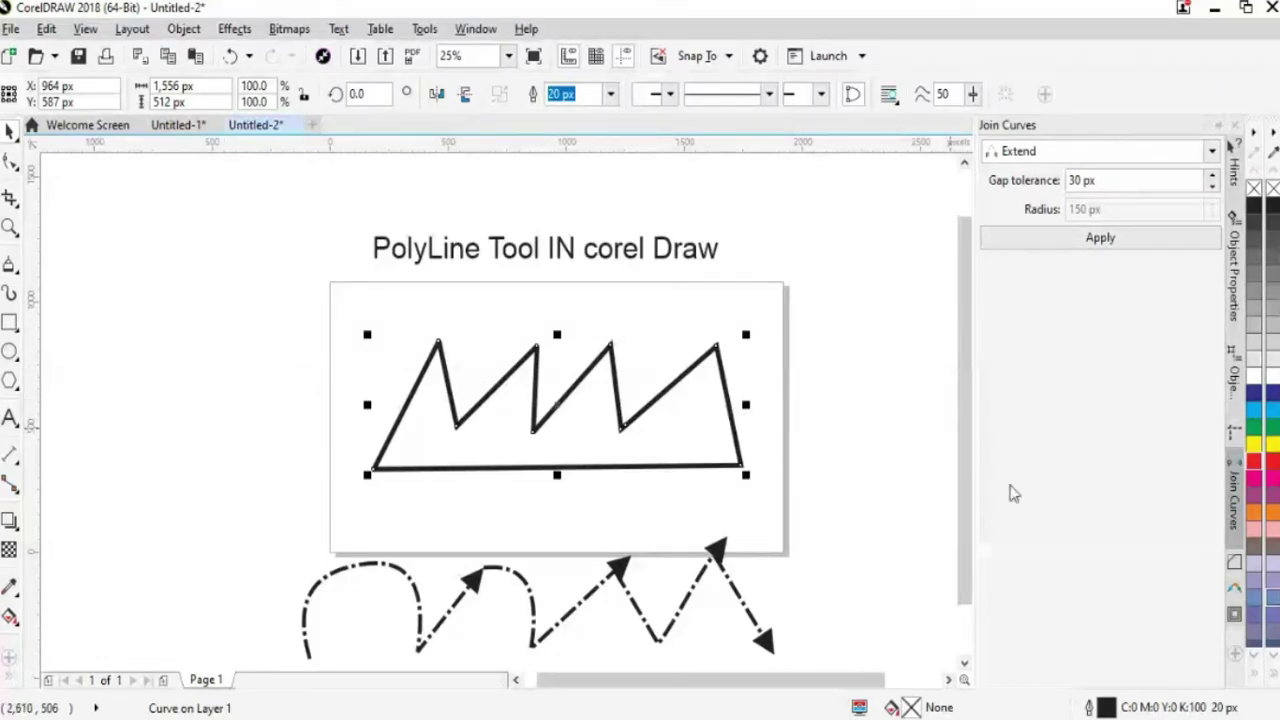
- Fill the closed zigzag shape with dark blue (C:100 M:100 Y:0 K:0), discarding a trial yellow fill
click(1260, 443)
key(ctrl+z)
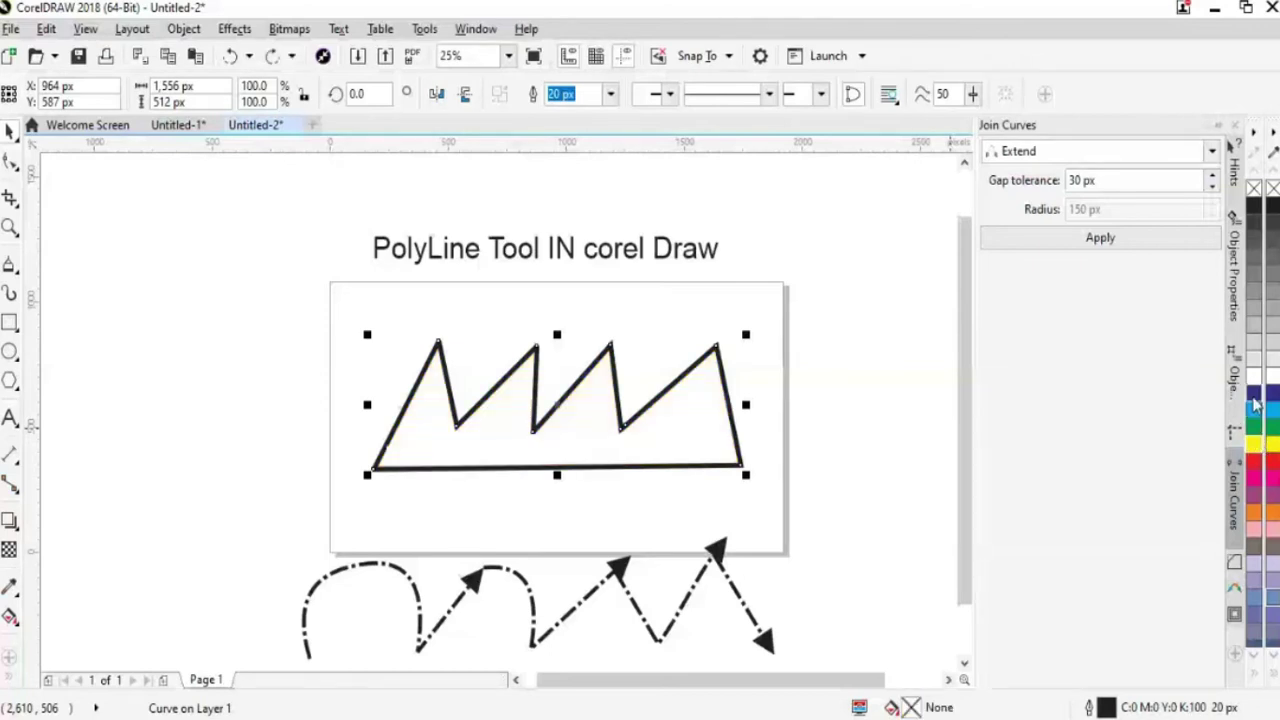
click(1254, 397)
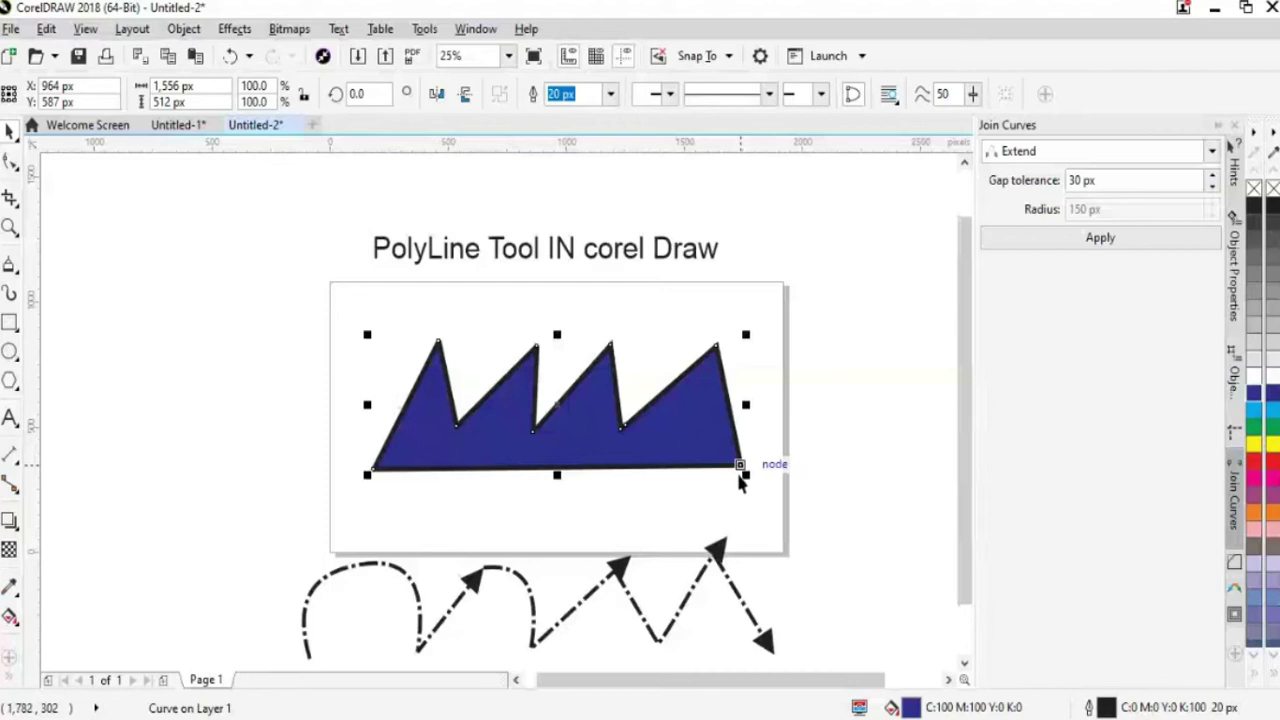
- Remove the zigzag's dark blue fill, convert its left side to a curve and bow it outward
key(ctrl+z)
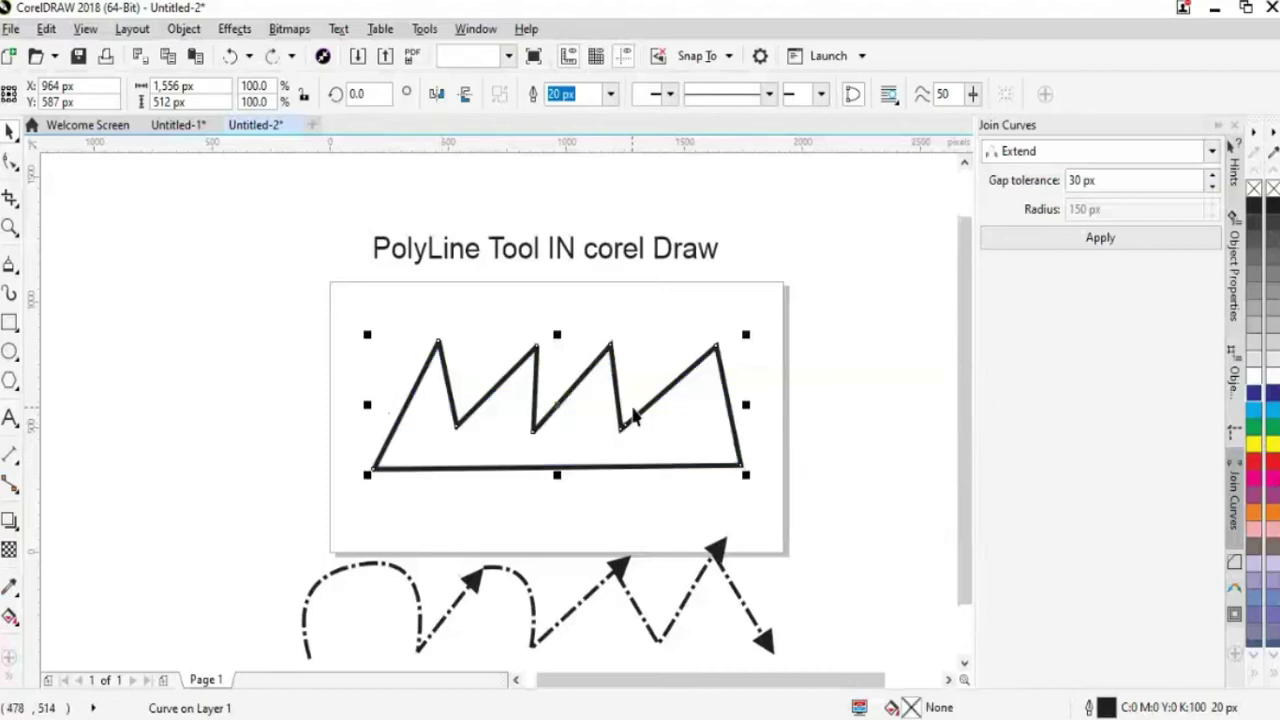
click(9, 166)
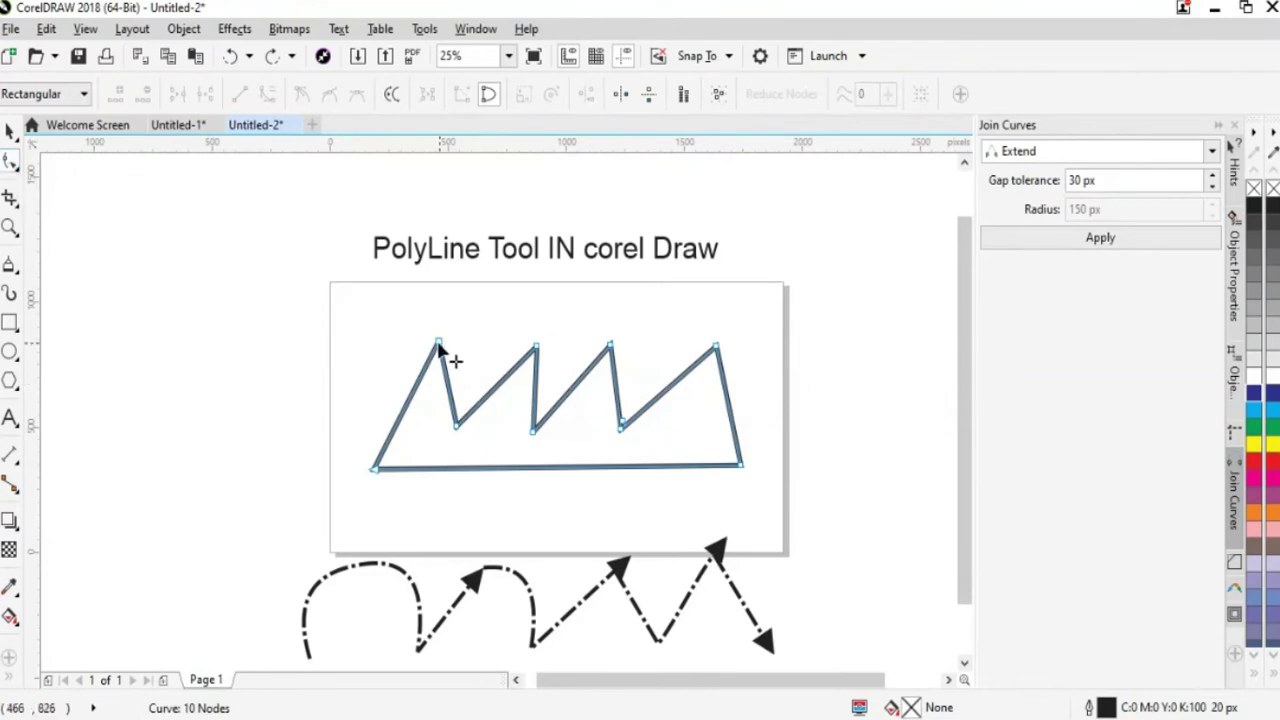
click(406, 406)
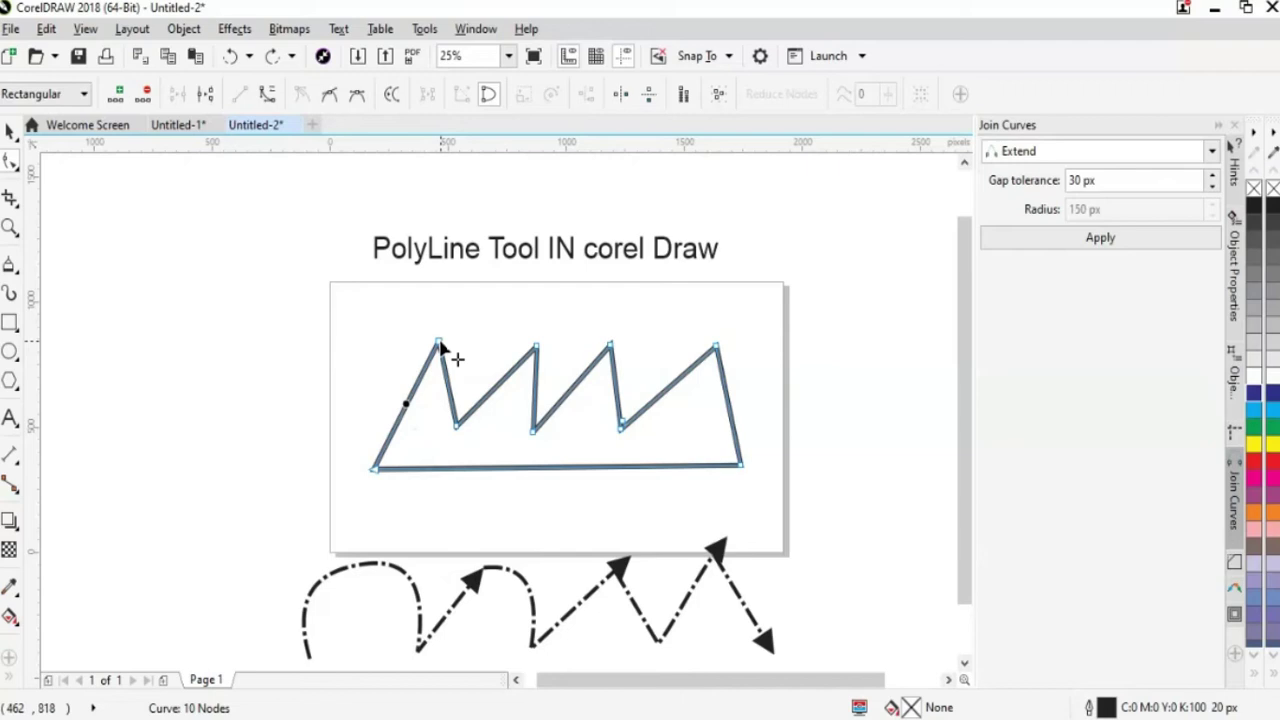
click(267, 95)
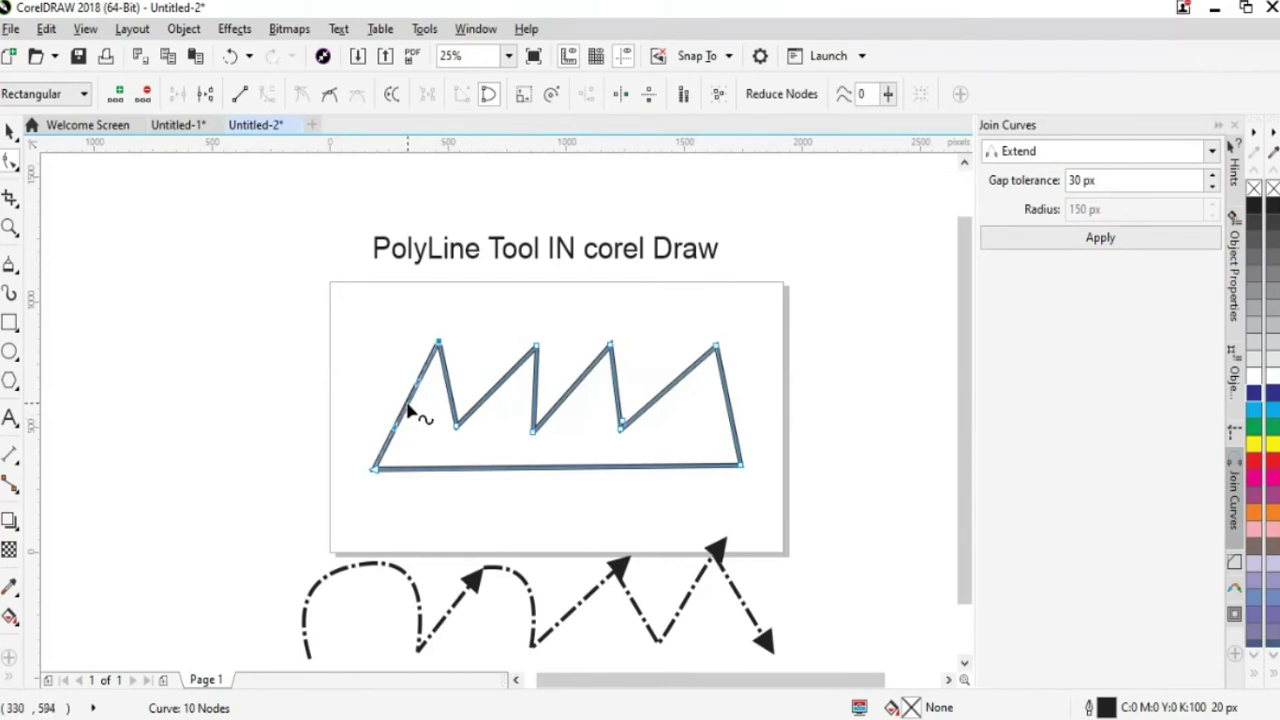
click(408, 407)
drag(408, 410, 310, 388)
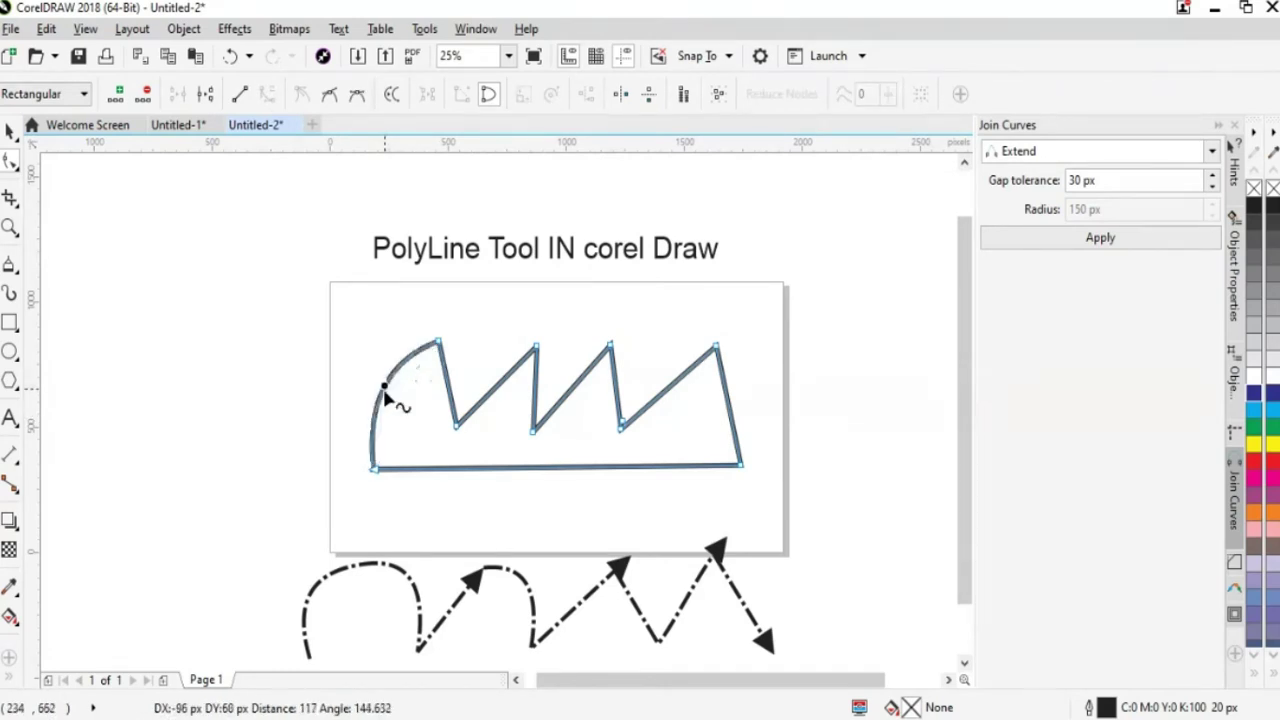
- Convert the shape's right side to a curve, bow it outward, and reverse the curve's direction
click(733, 418)
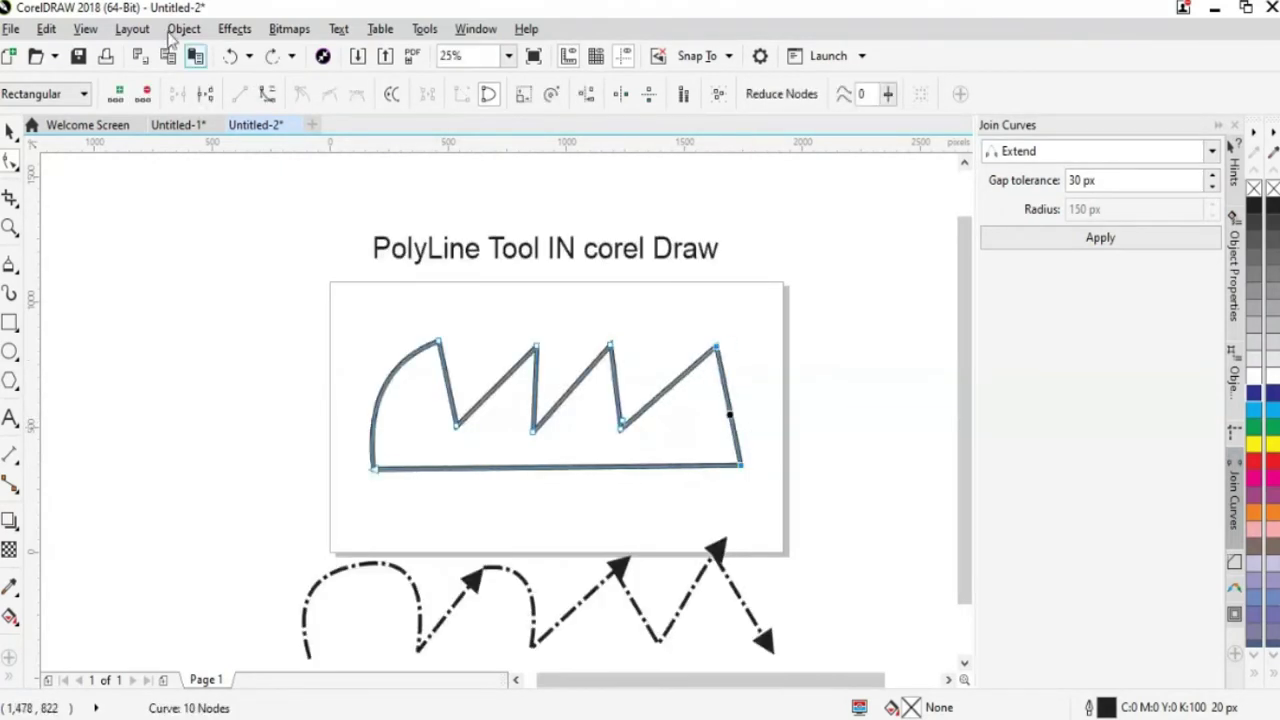
click(266, 94)
drag(738, 423, 763, 405)
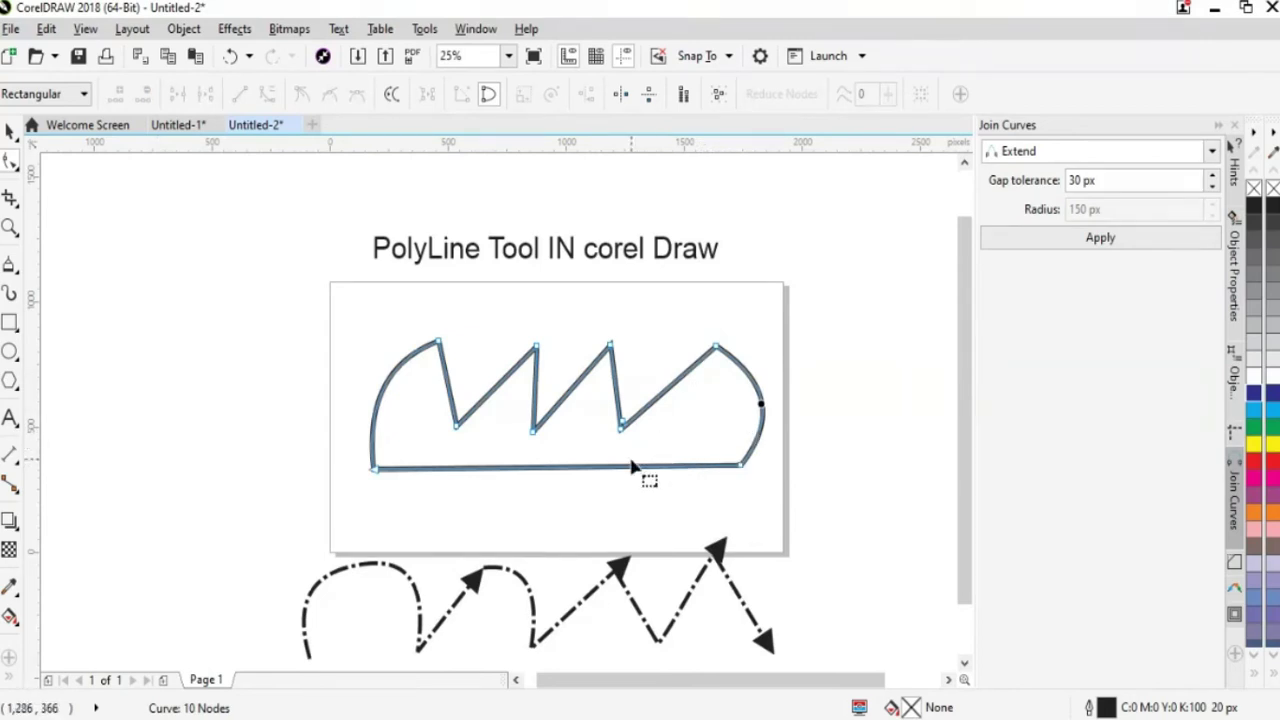
click(386, 98)
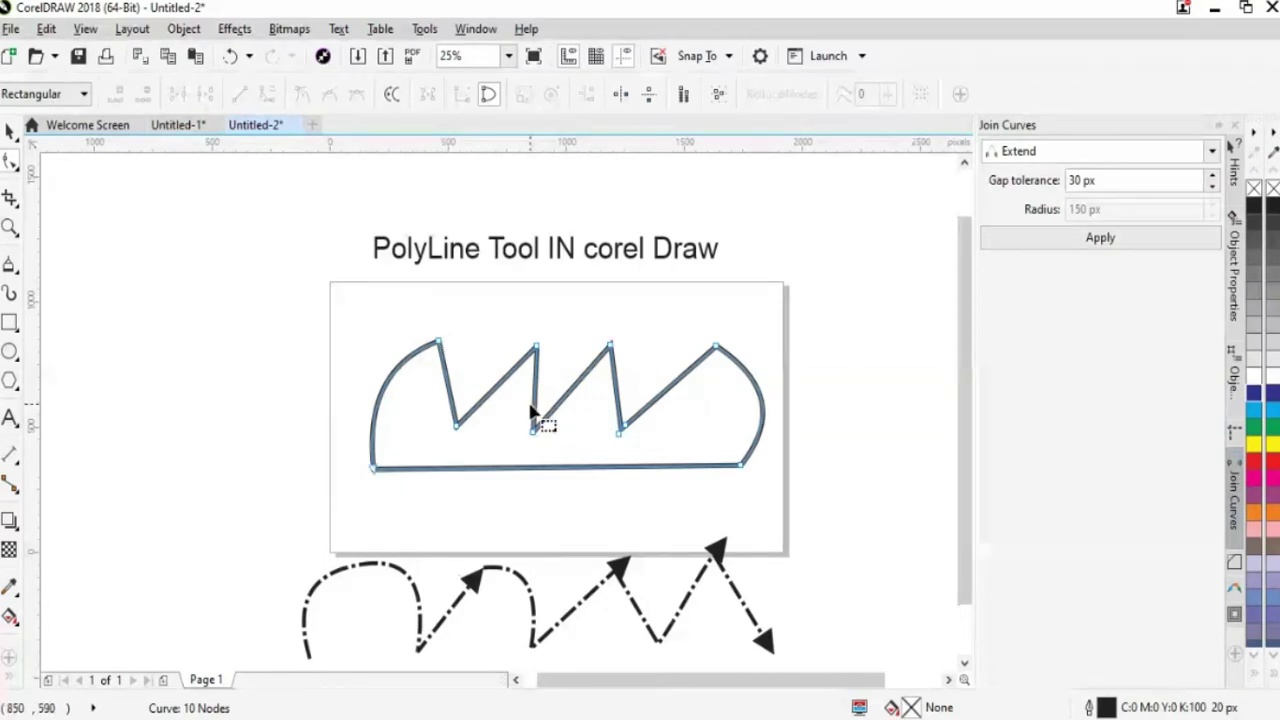
- Convert the rising segments of the third and fourth peaks to curves and bow them upward
drag(533, 411, 575, 400)
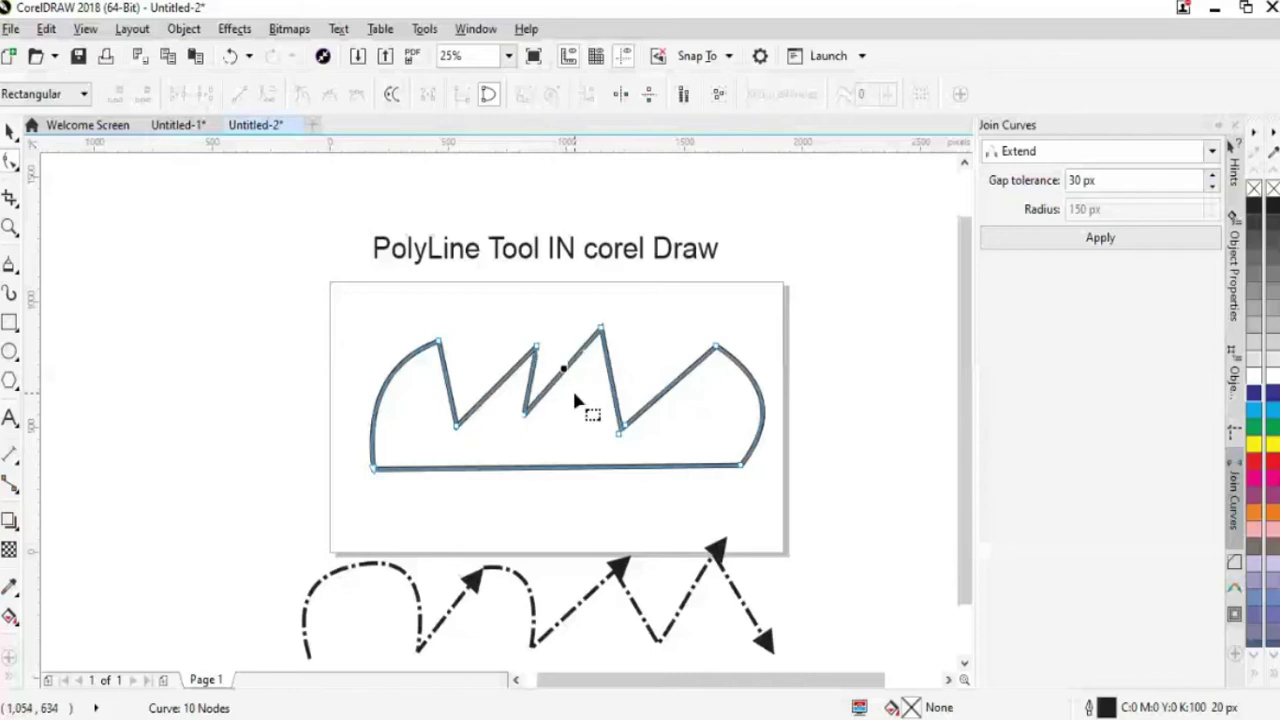
key(ctrl+z)
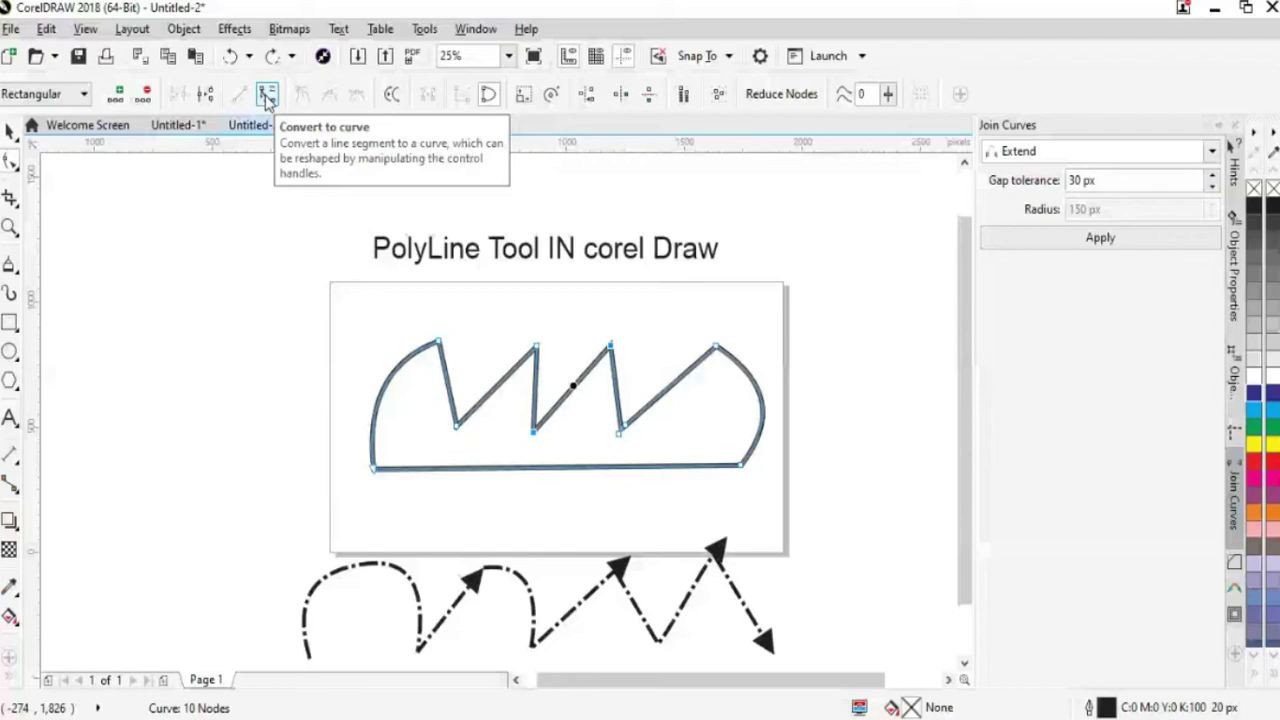
click(268, 96)
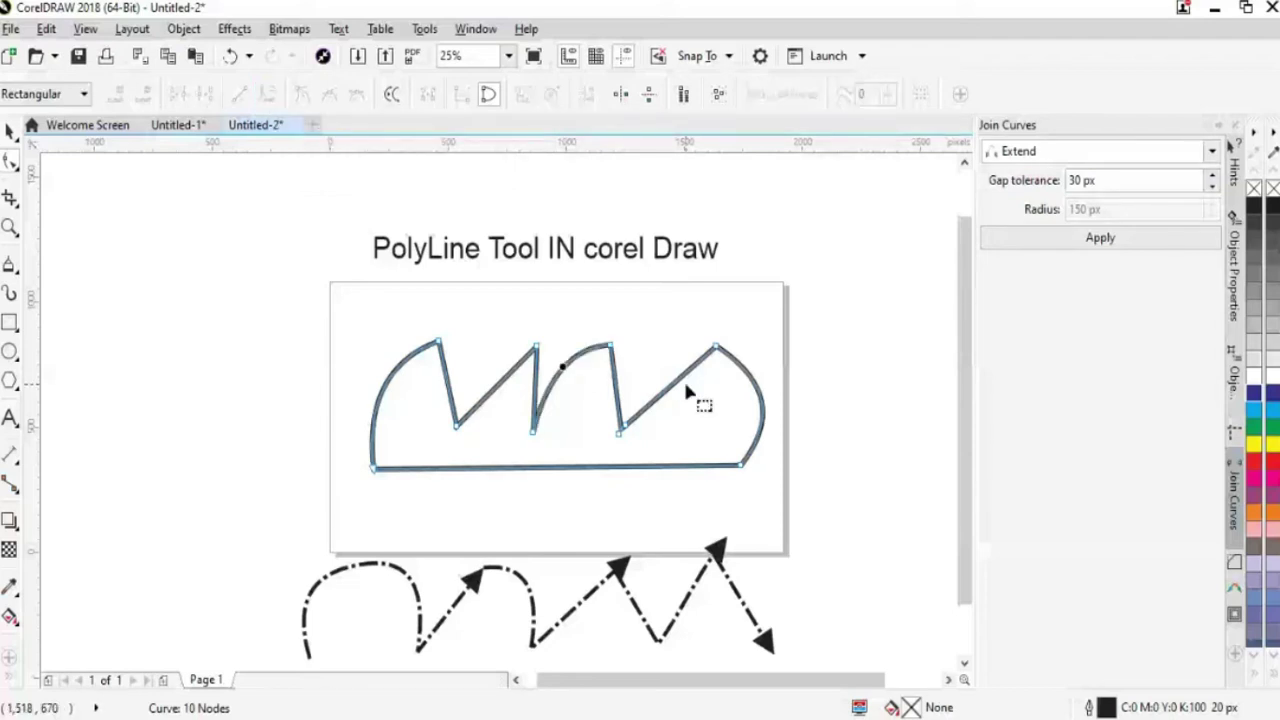
drag(686, 393, 664, 357)
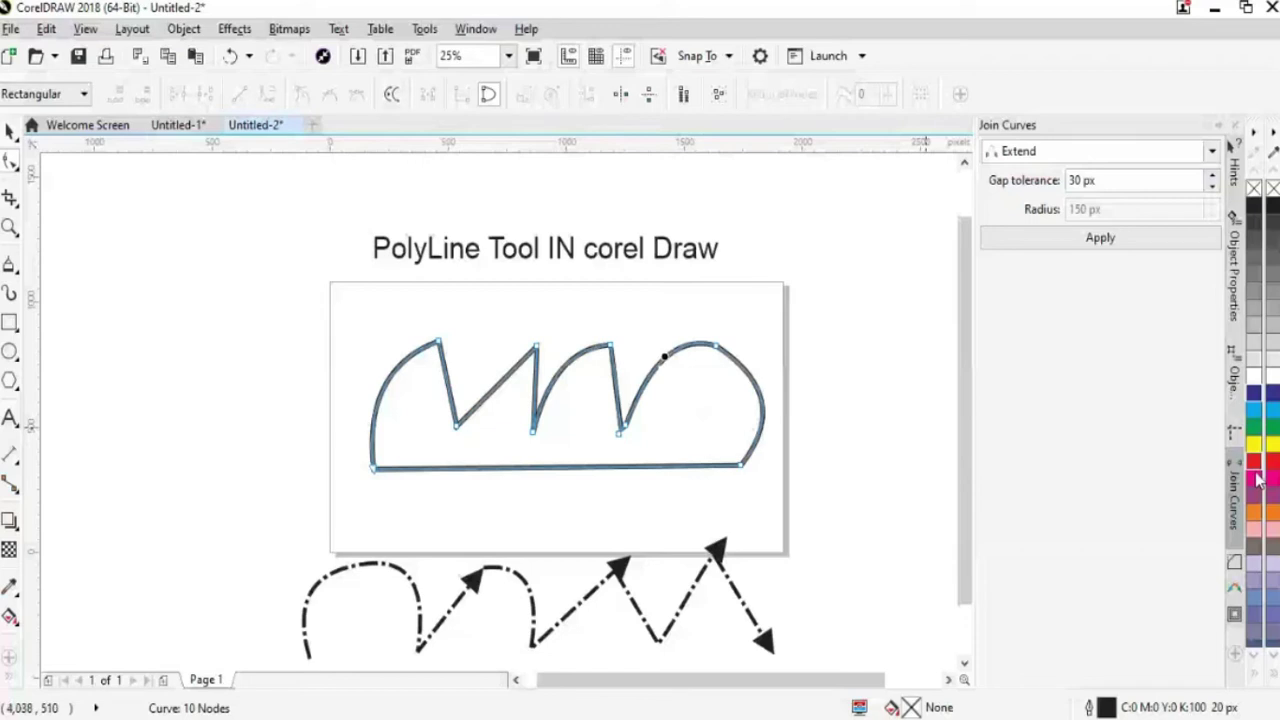
- Fill the closed shape with green (C:100 M:0 Y:100 K:0) and give it a 20 px dashed outline
click(1254, 392)
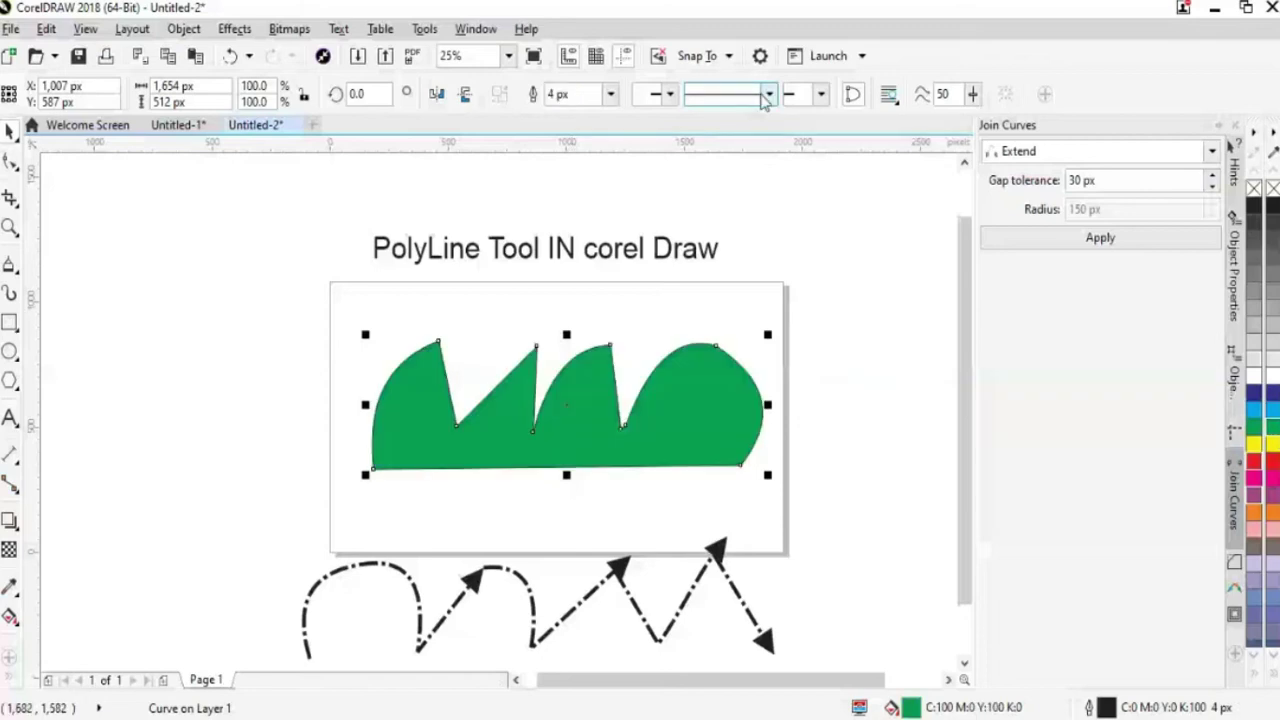
click(610, 94)
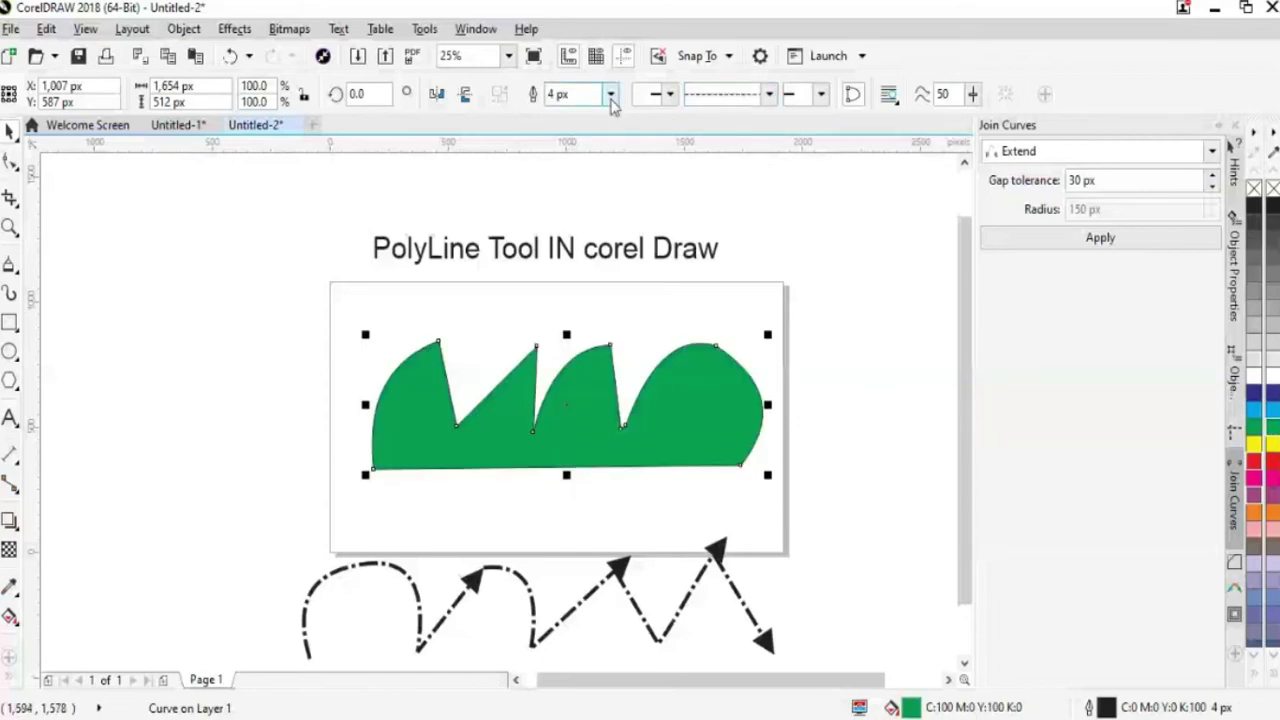
click(596, 266)
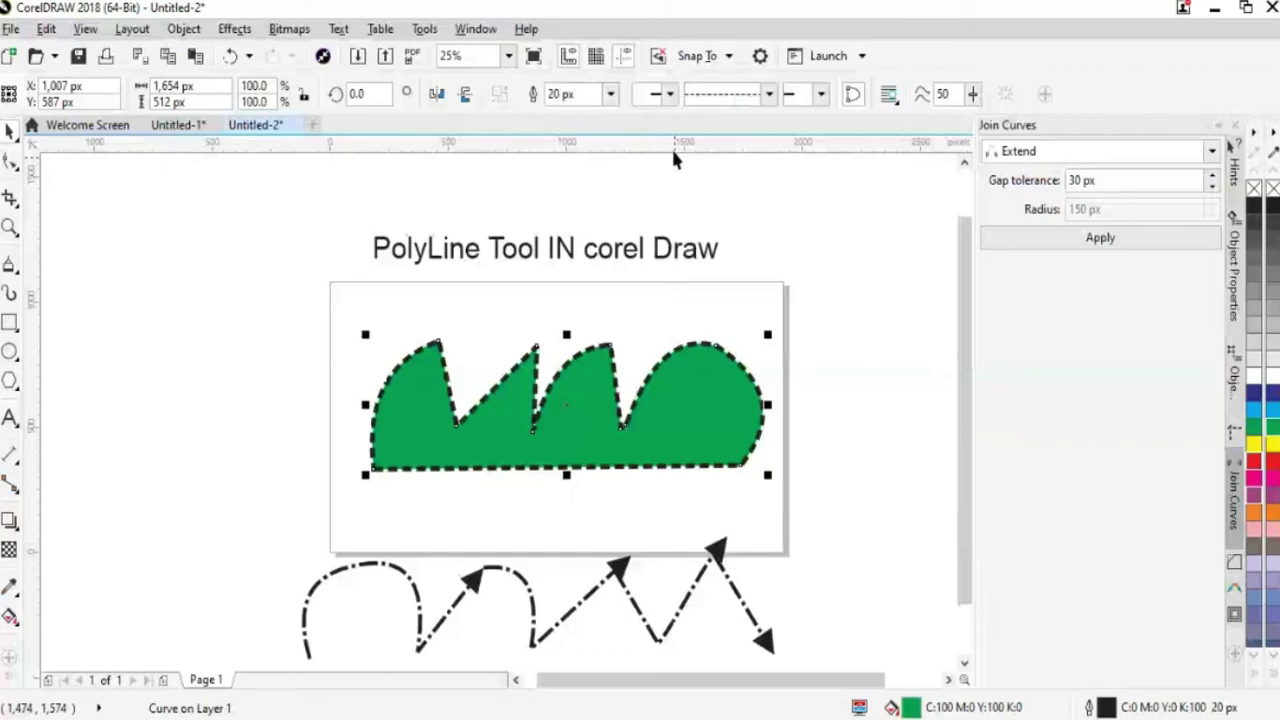
- Assign solid arrowheads to the start and end of the shape's outline and remove its green fill
click(669, 94)
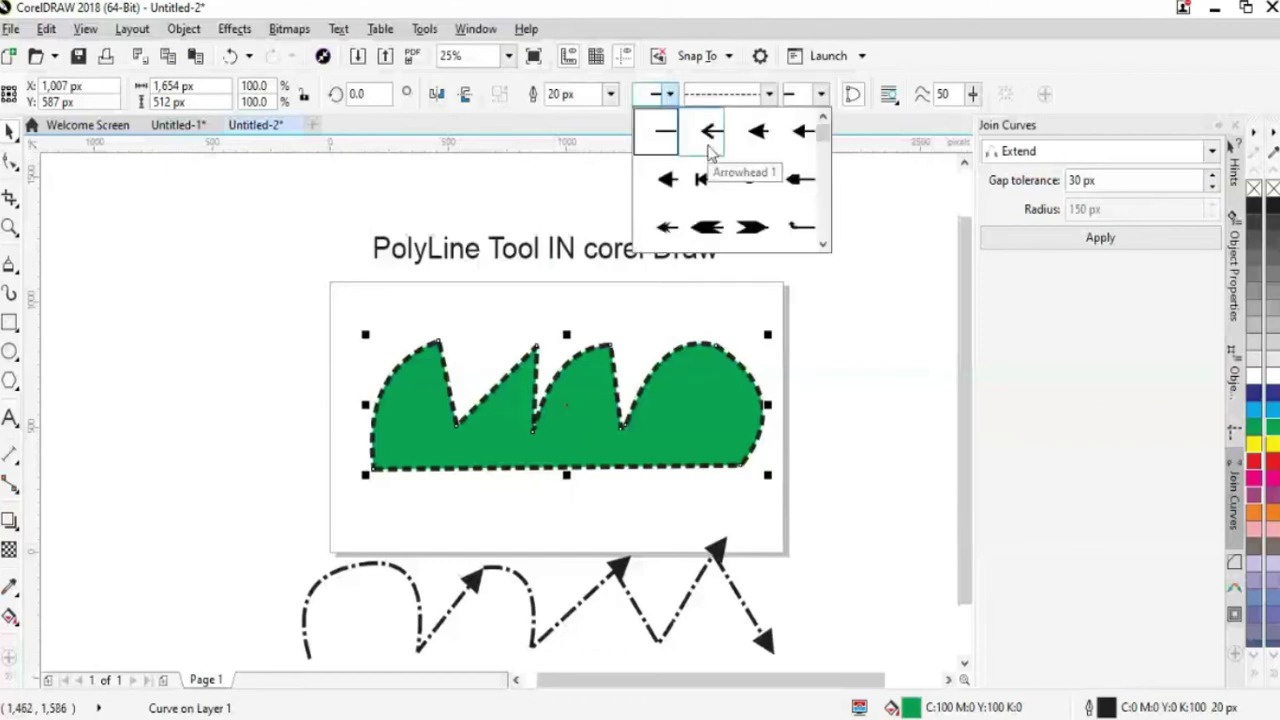
click(724, 146)
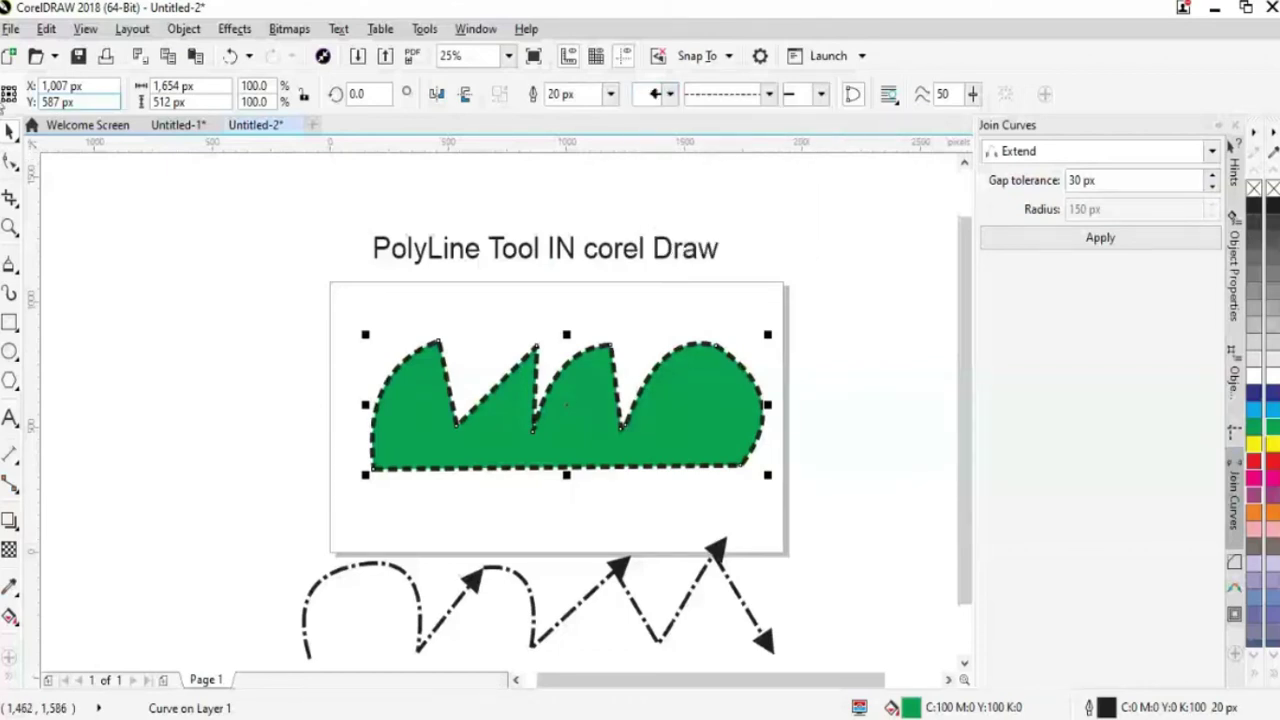
click(10, 160)
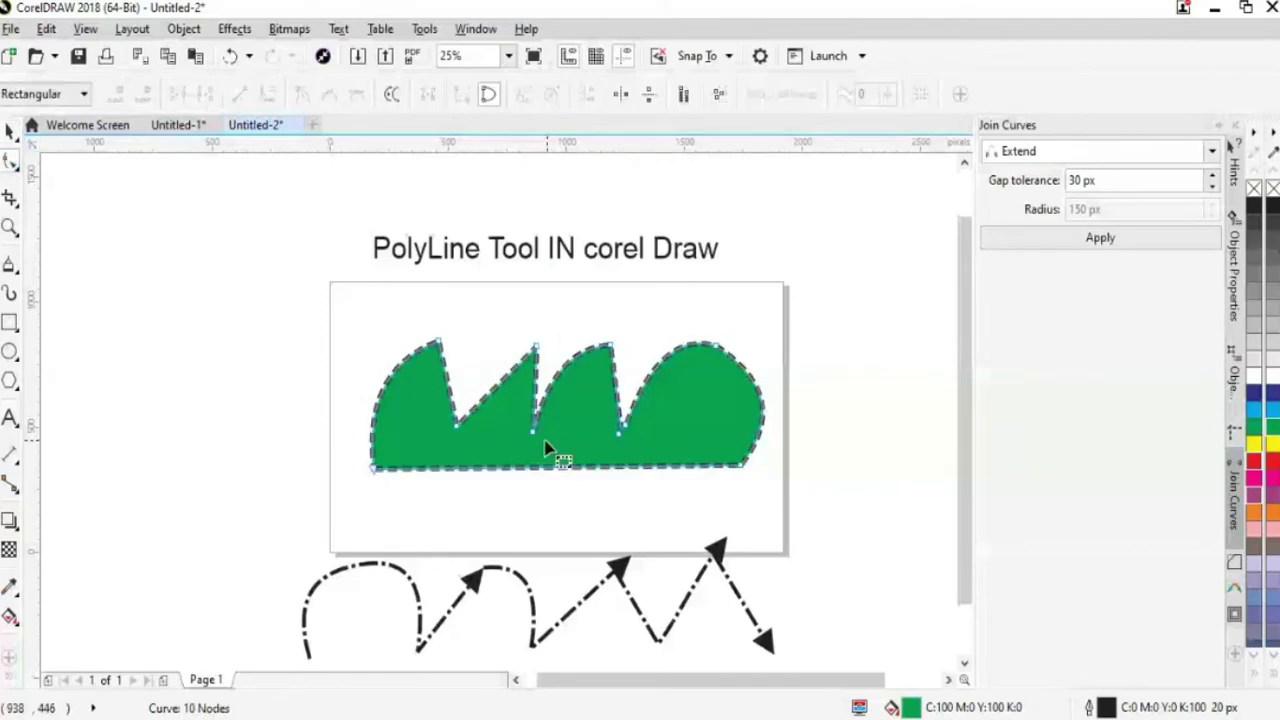
key(space)
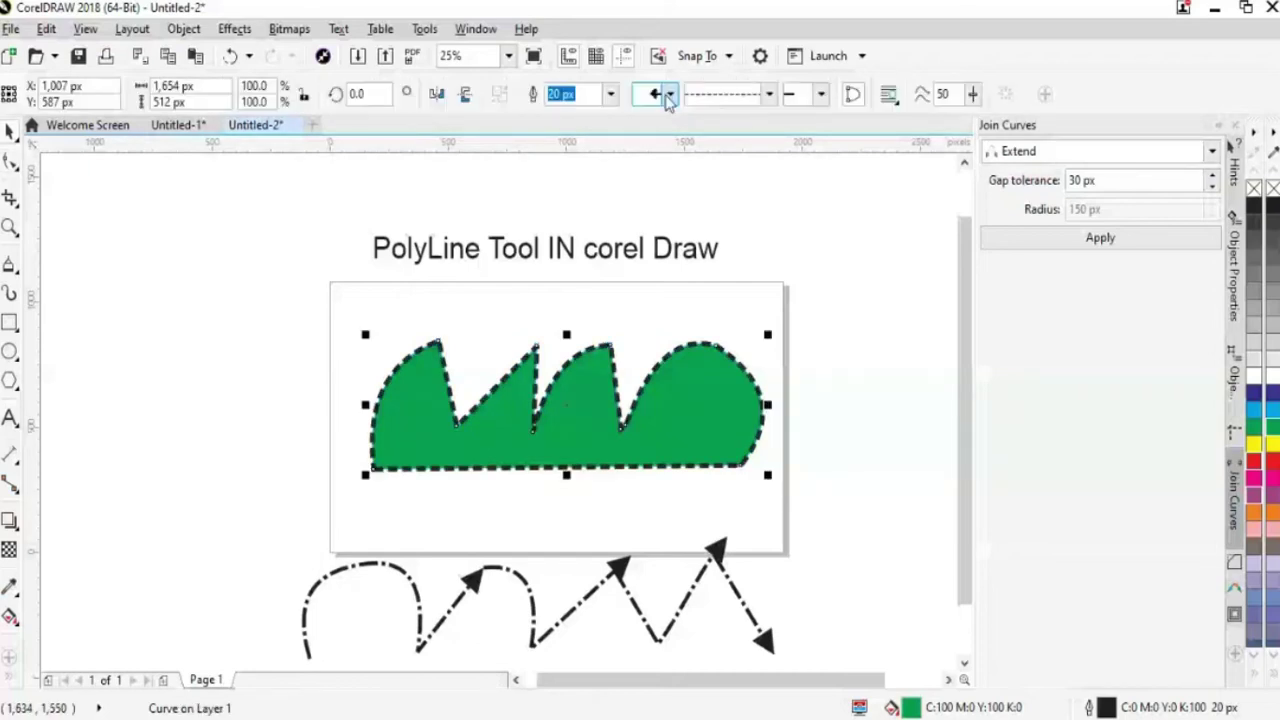
click(1253, 190)
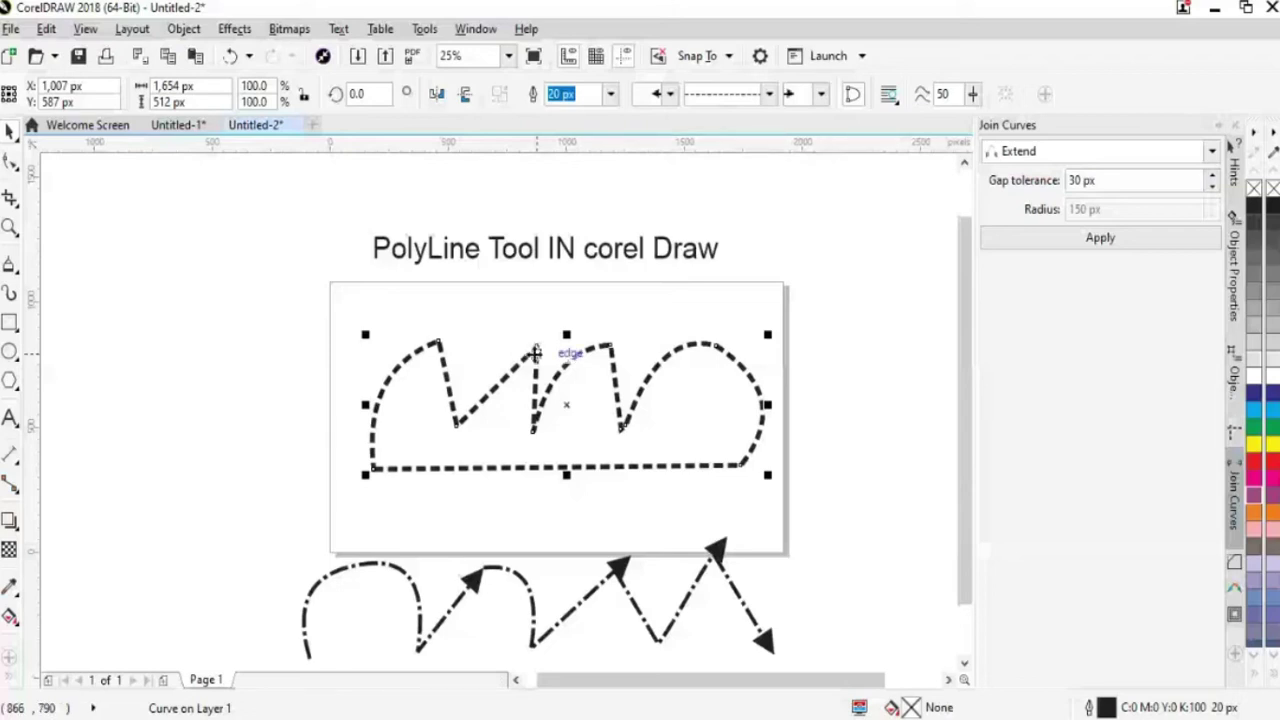
- Set the shape's outline to a more widely spaced dashed style and choose an end arrowhead
double_click(535, 352)
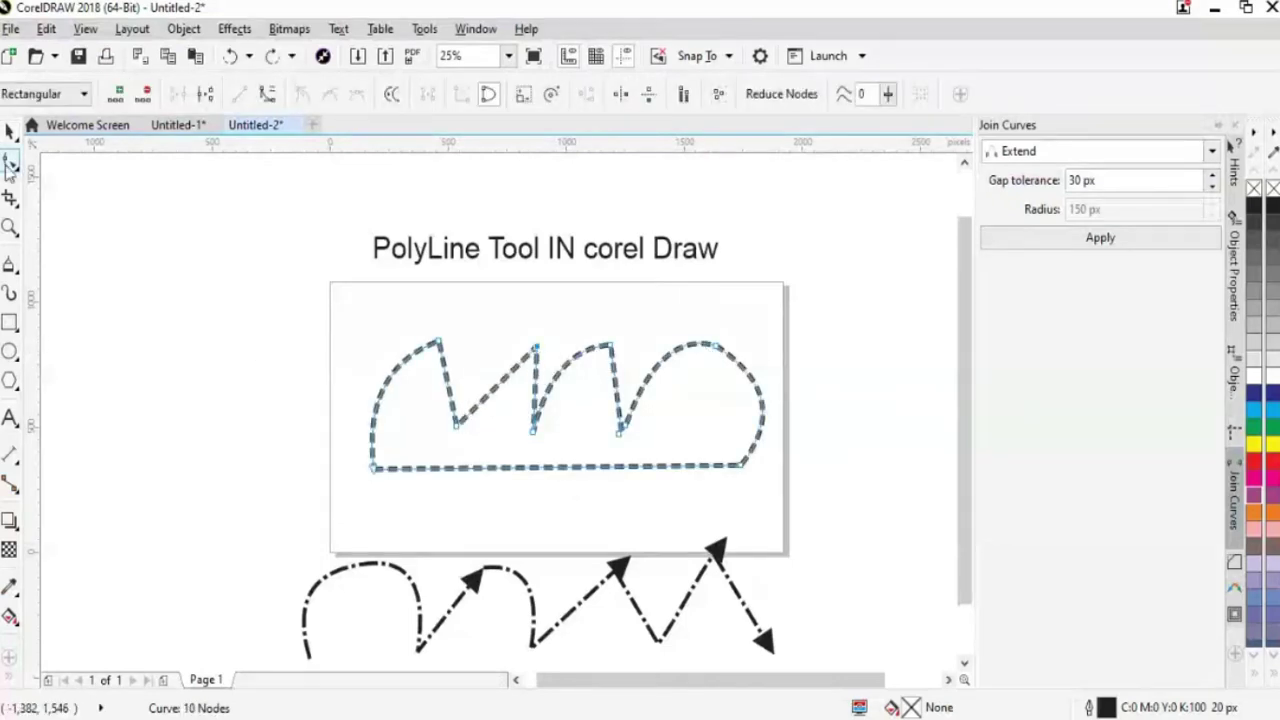
click(10, 130)
click(769, 93)
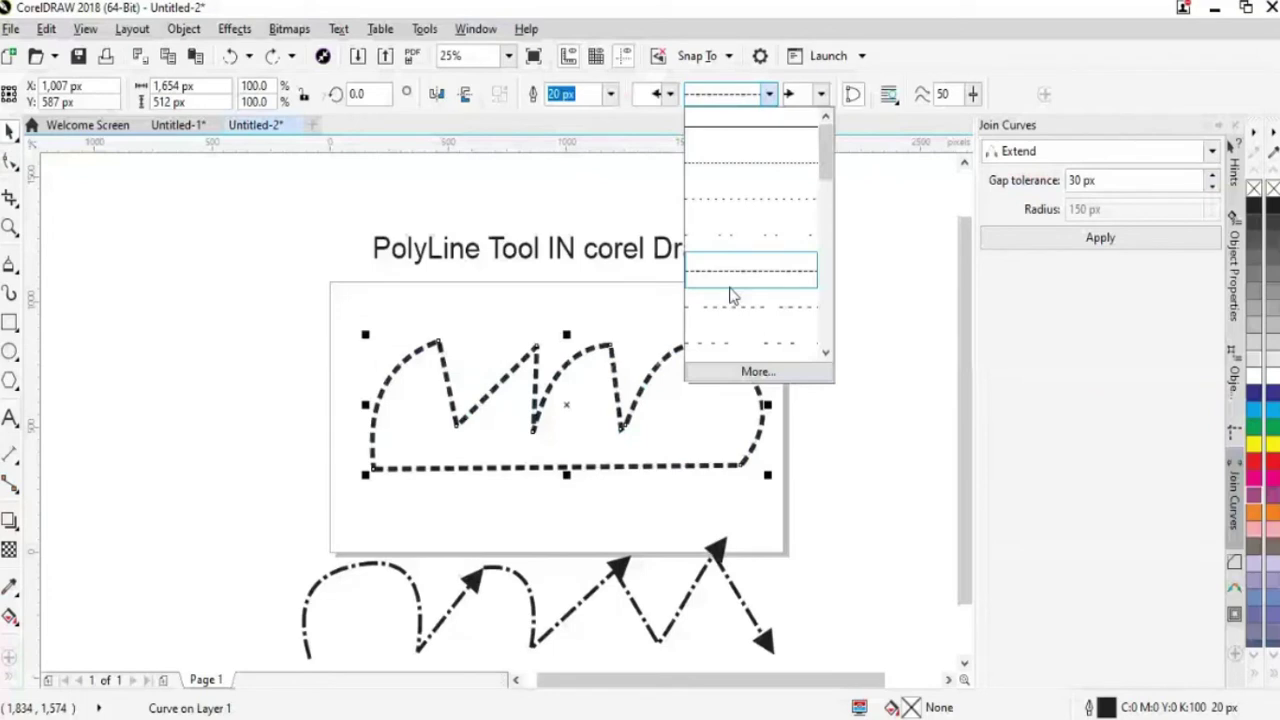
click(730, 295)
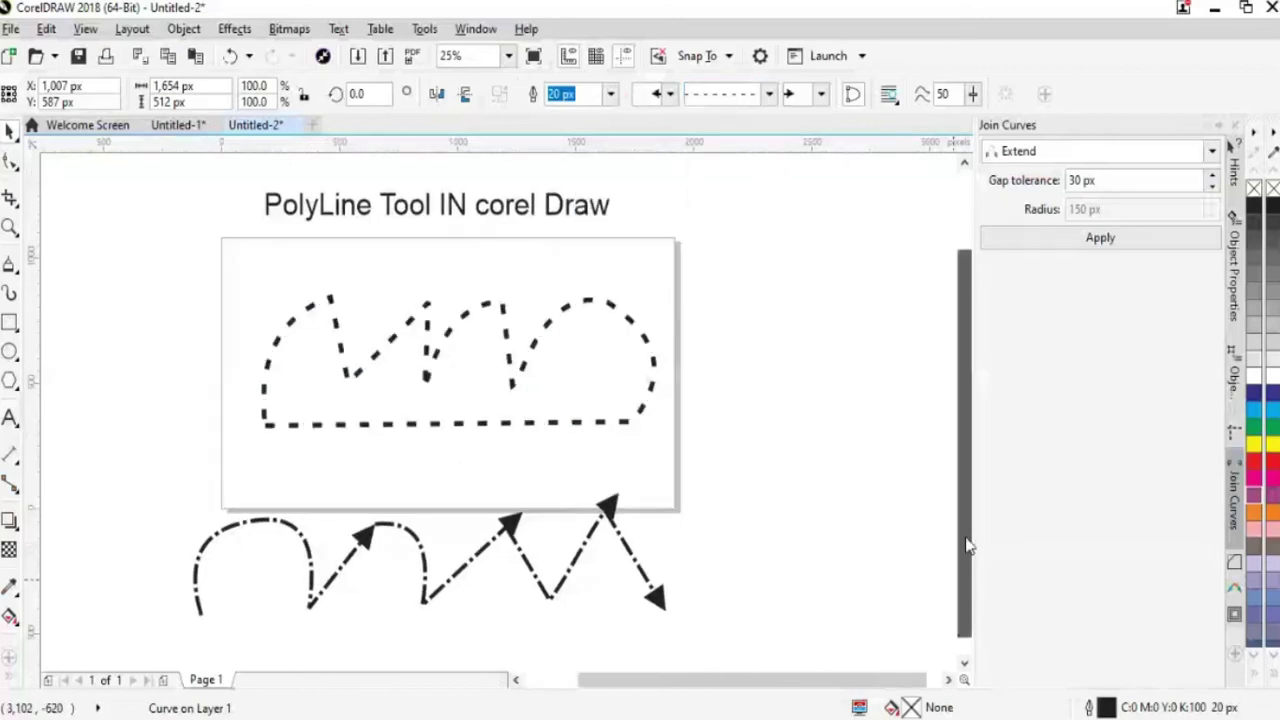
click(820, 93)
click(805, 138)
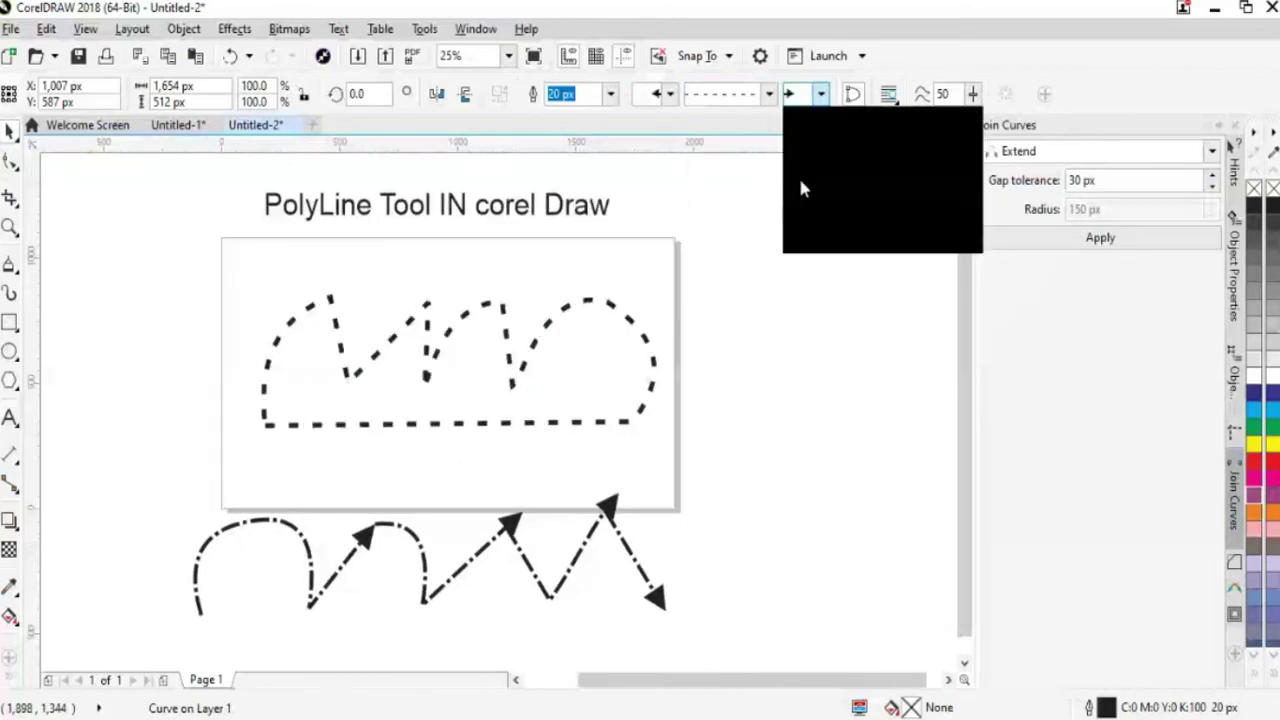
- Try making the node at the third peak symmetrical, and undo the change
click(10, 164)
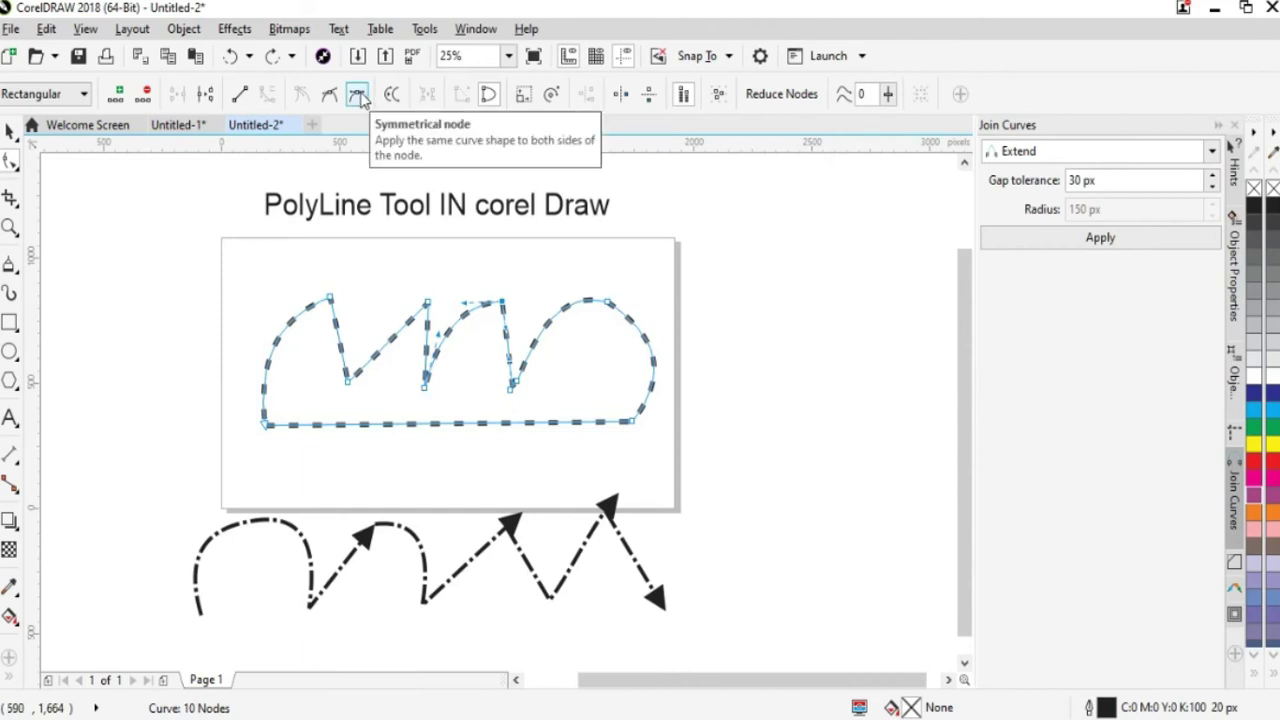
click(358, 94)
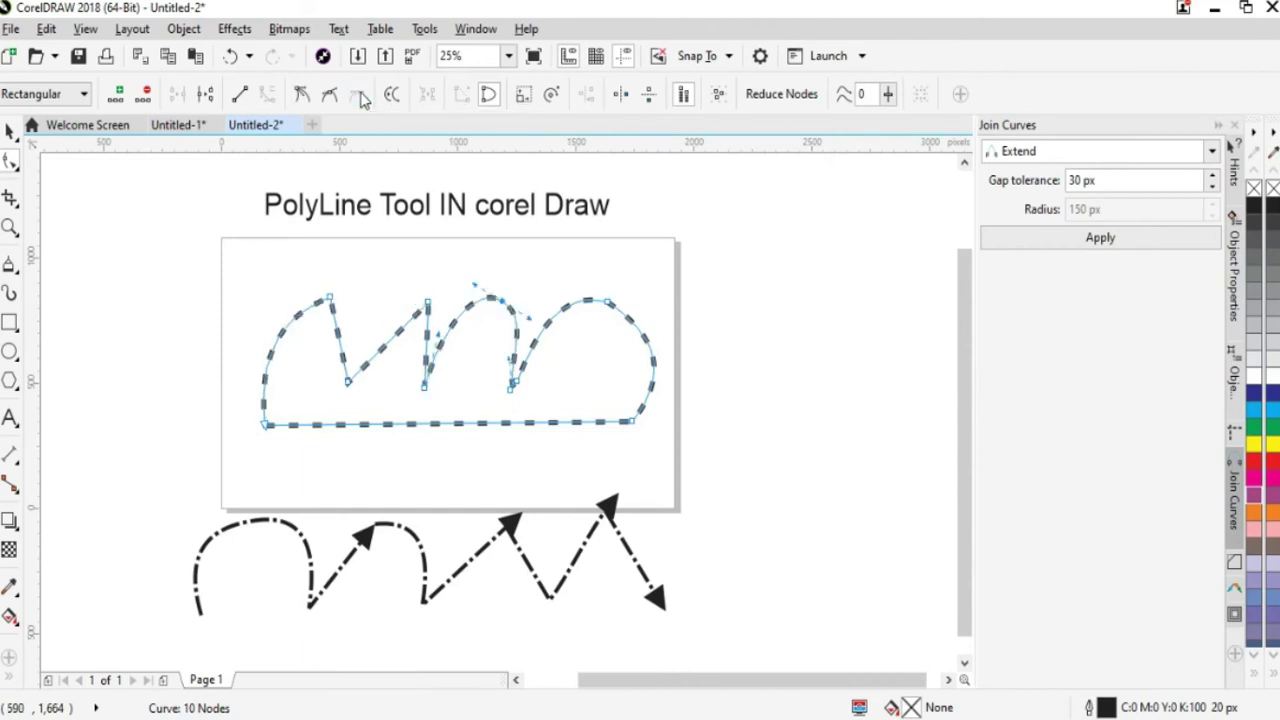
key(ctrl+z)
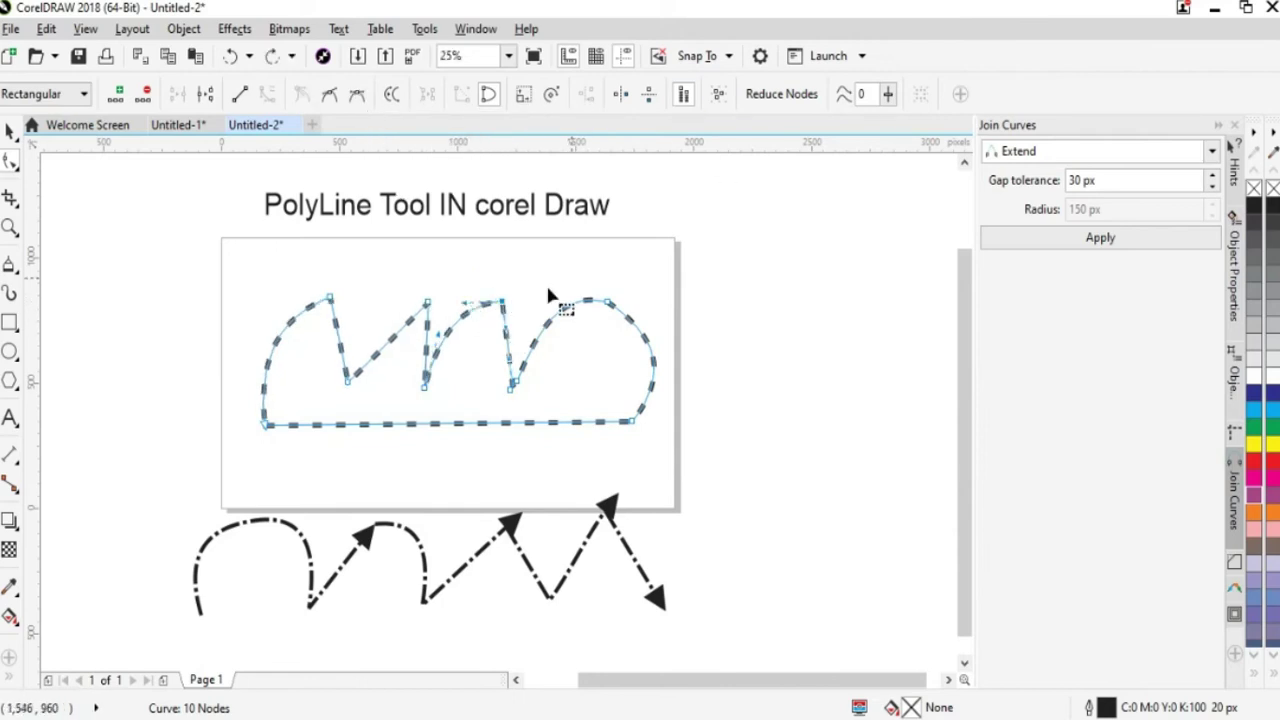
- Set the closed shape's outline back to a solid line
key(space)
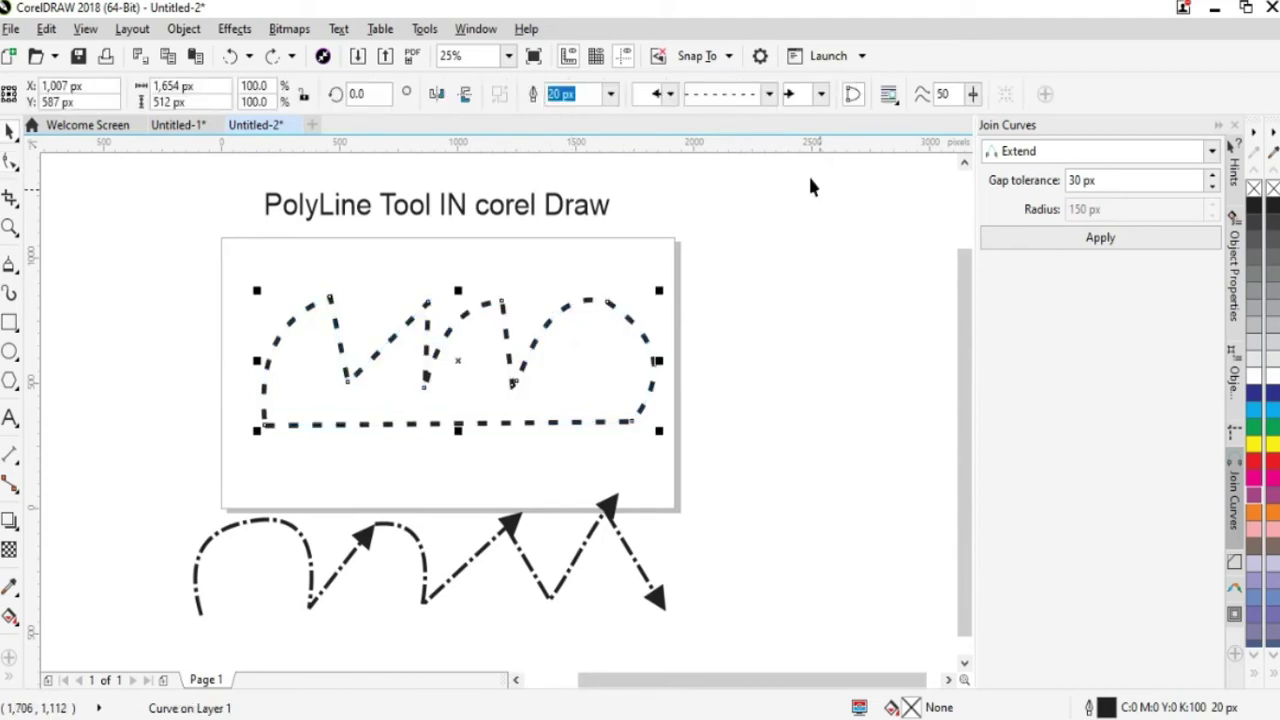
click(768, 93)
click(751, 131)
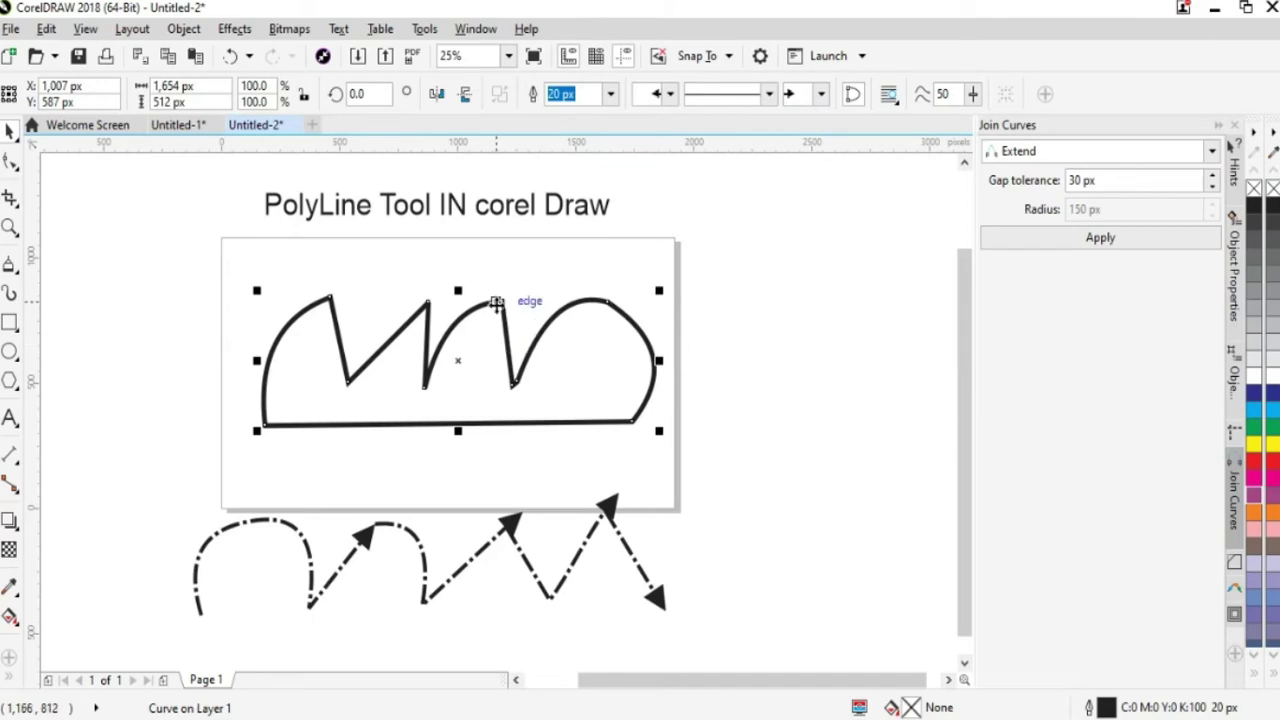
- Try the symmetrical and smooth node types on the third peak of the solid-outlined shape
double_click(497, 302)
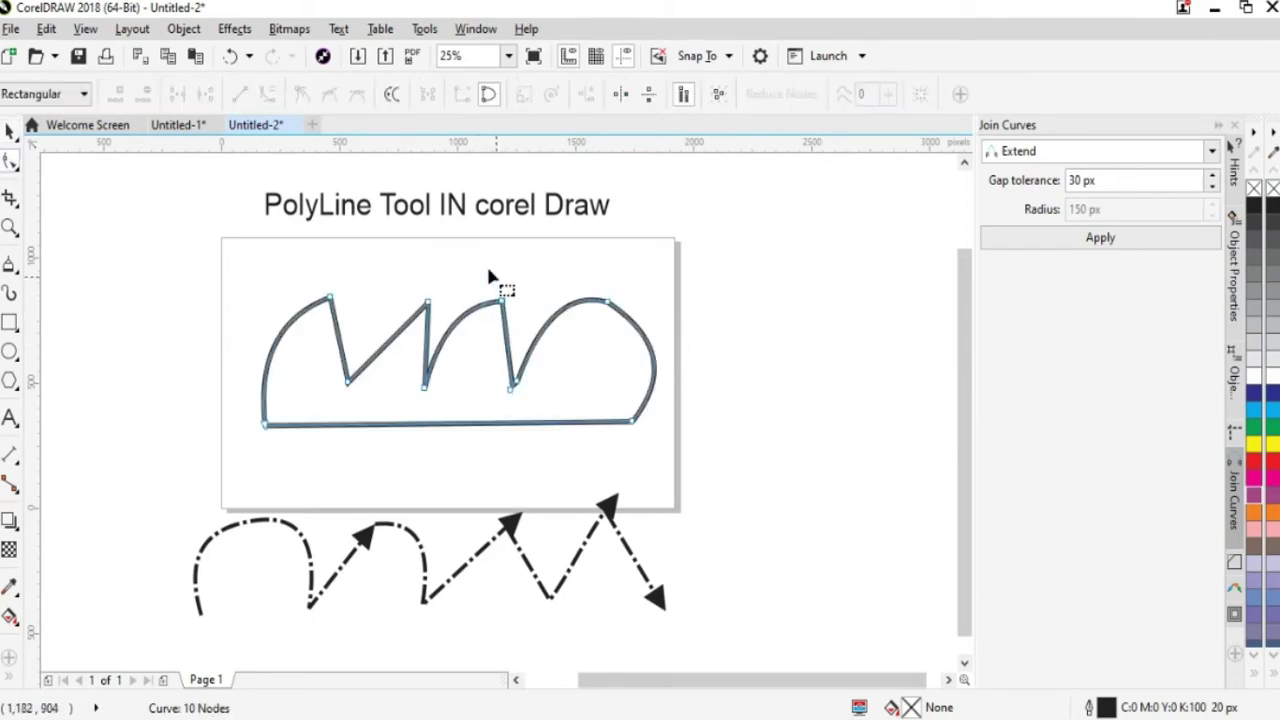
click(500, 332)
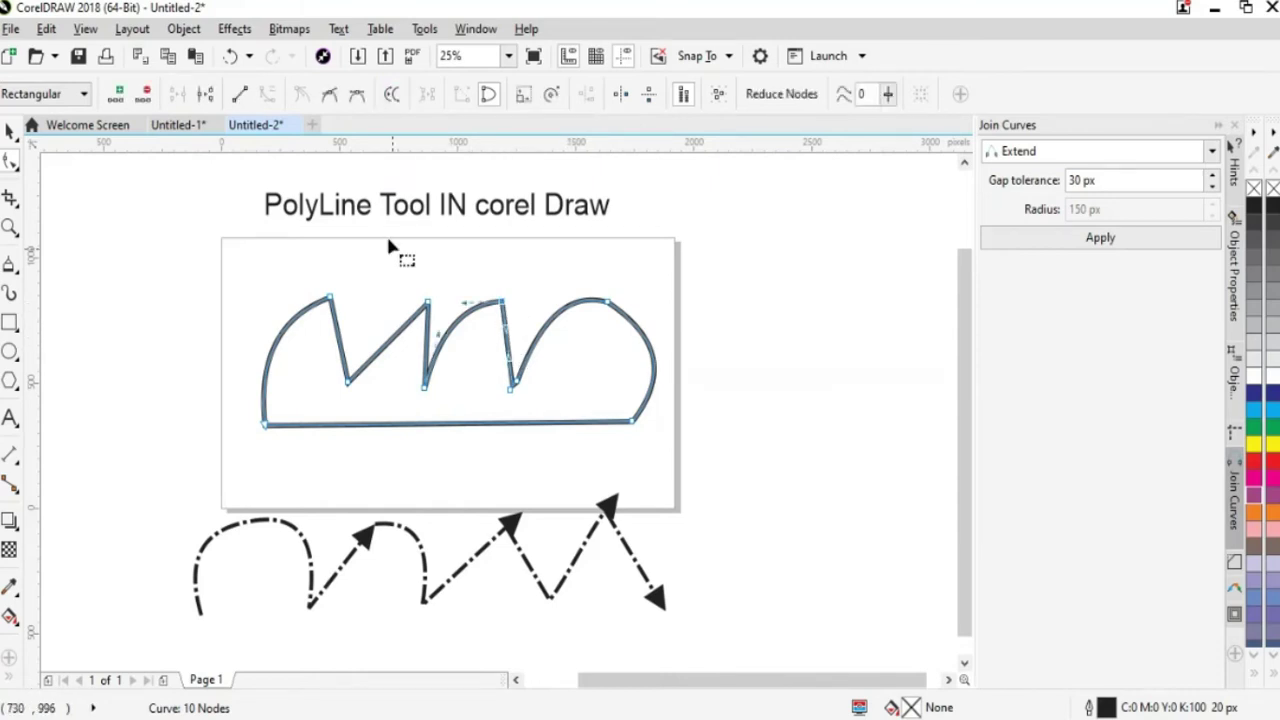
click(357, 94)
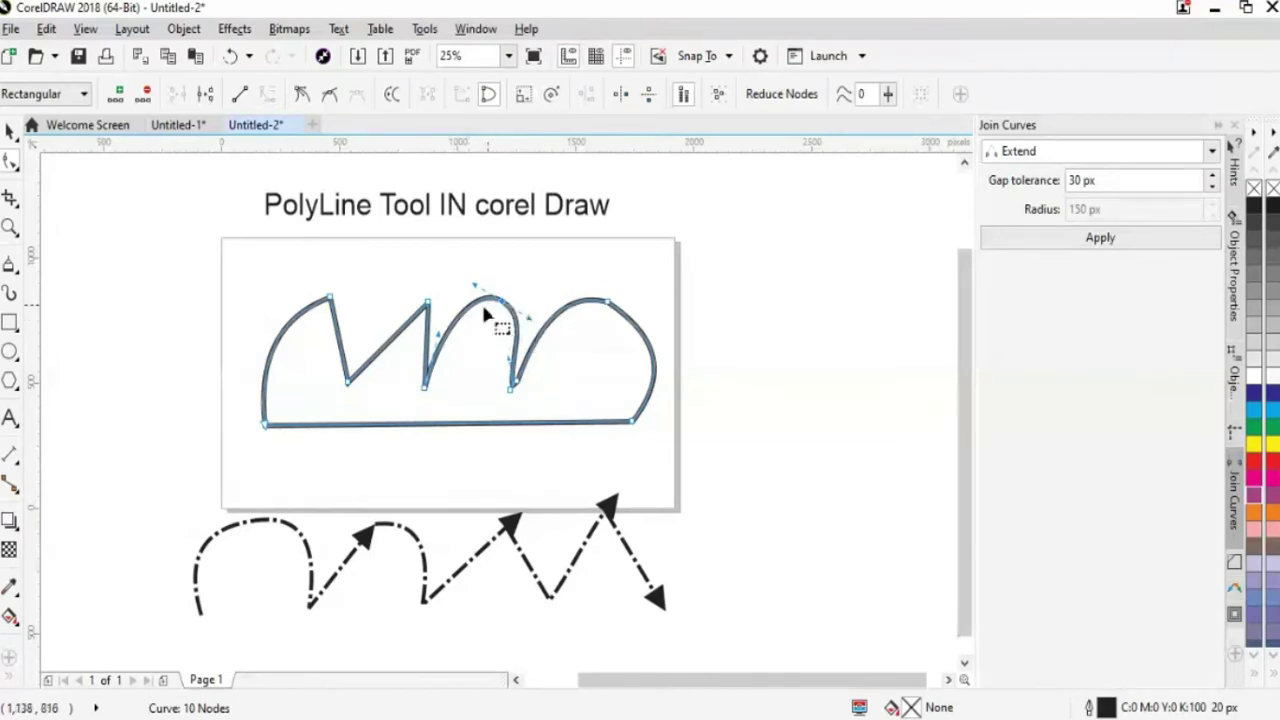
click(331, 97)
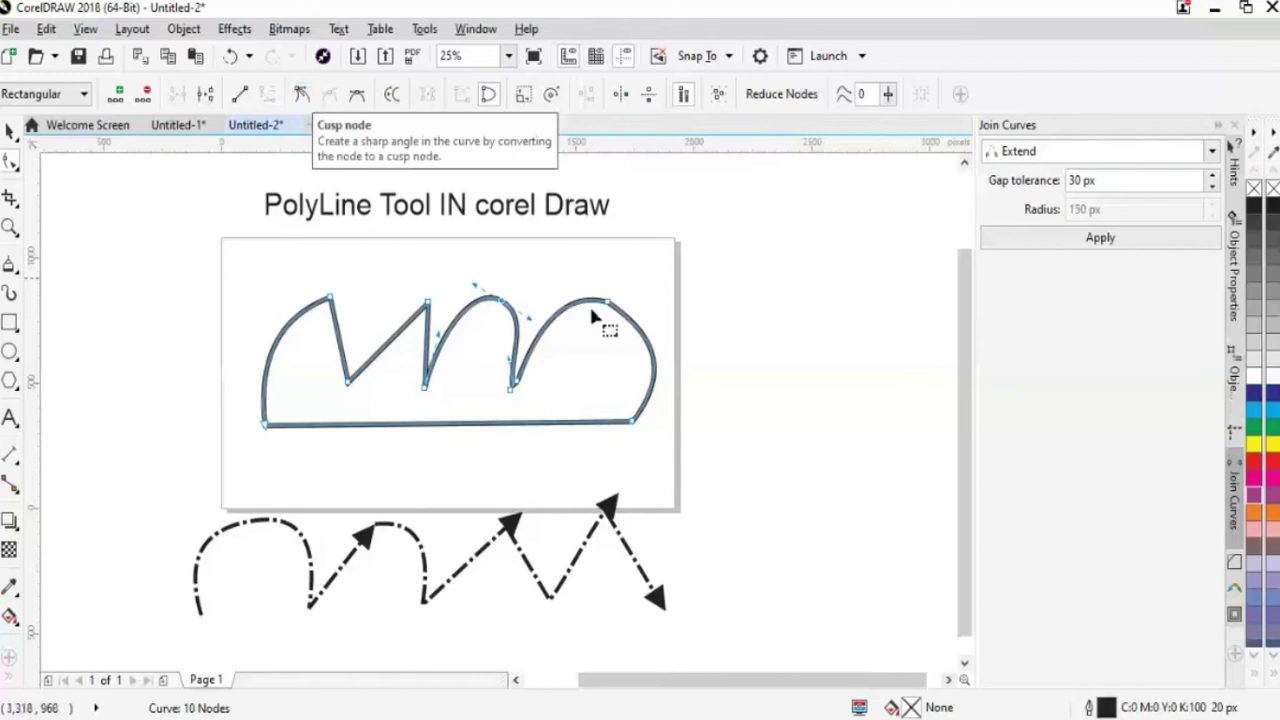
click(558, 393)
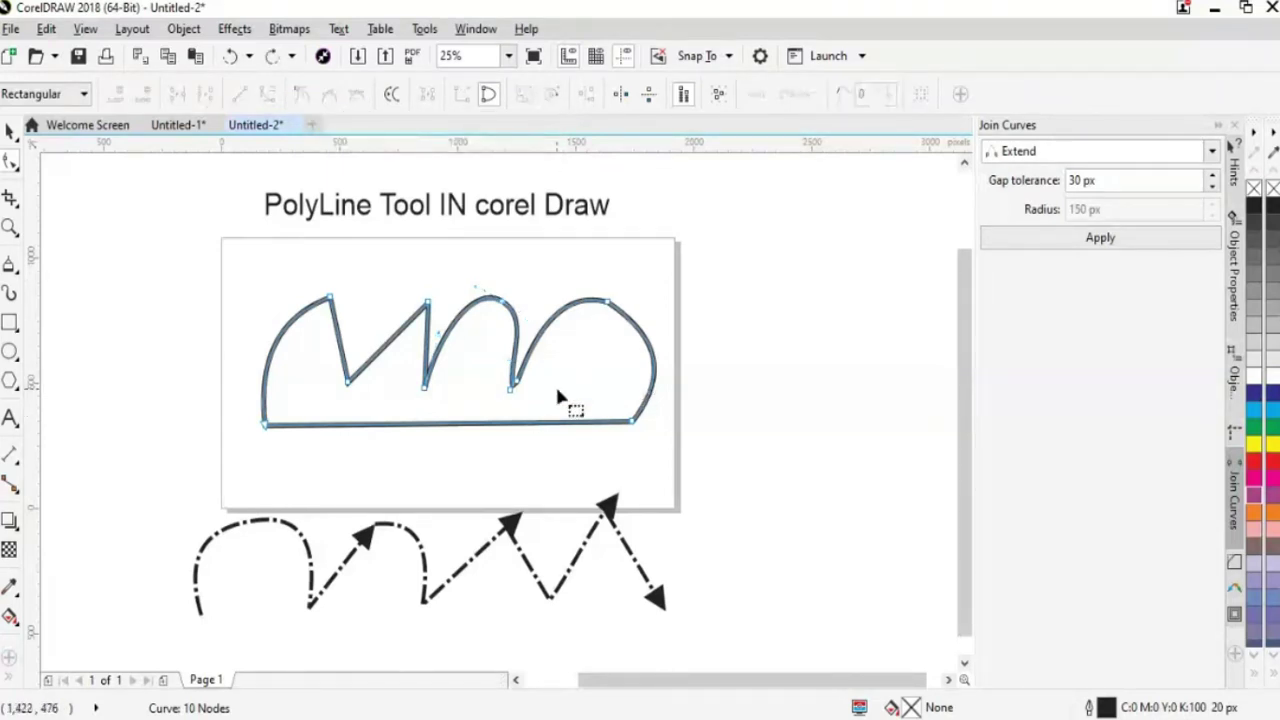
drag(558, 398, 405, 272)
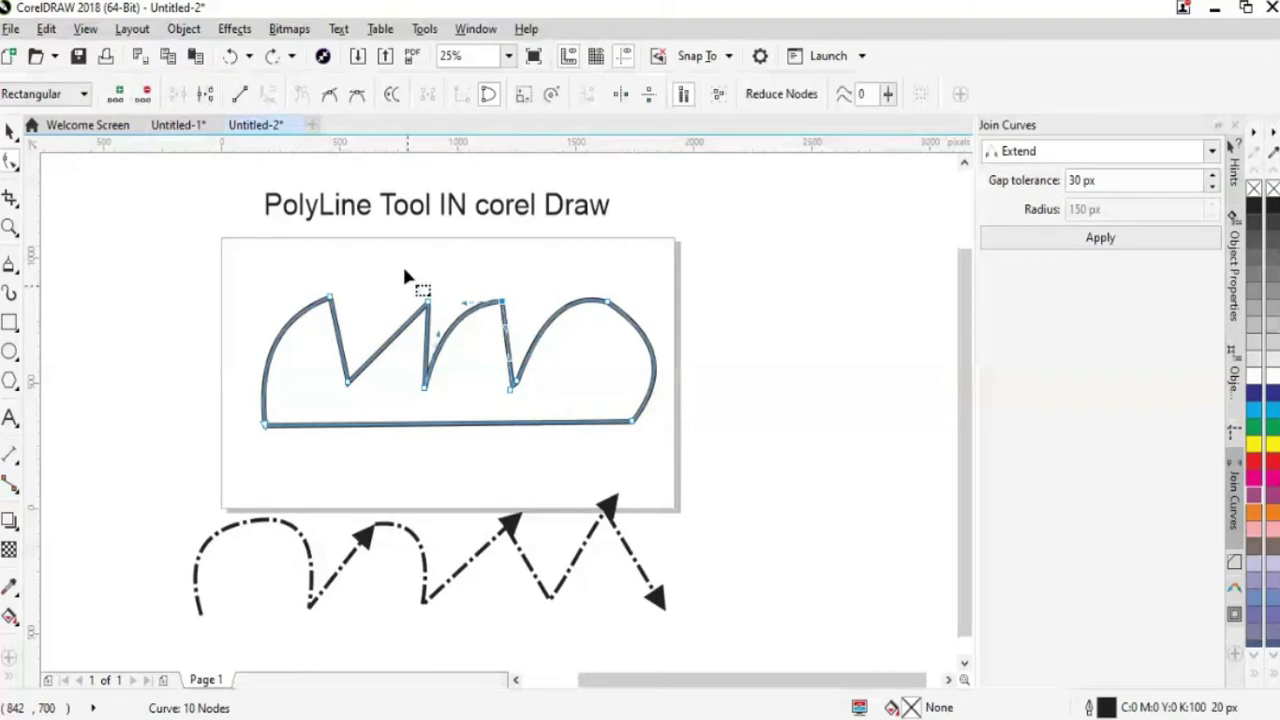
- Make the node at the third peak symmetrical, and convert the line segment at the second peak to a curve
click(357, 94)
click(430, 308)
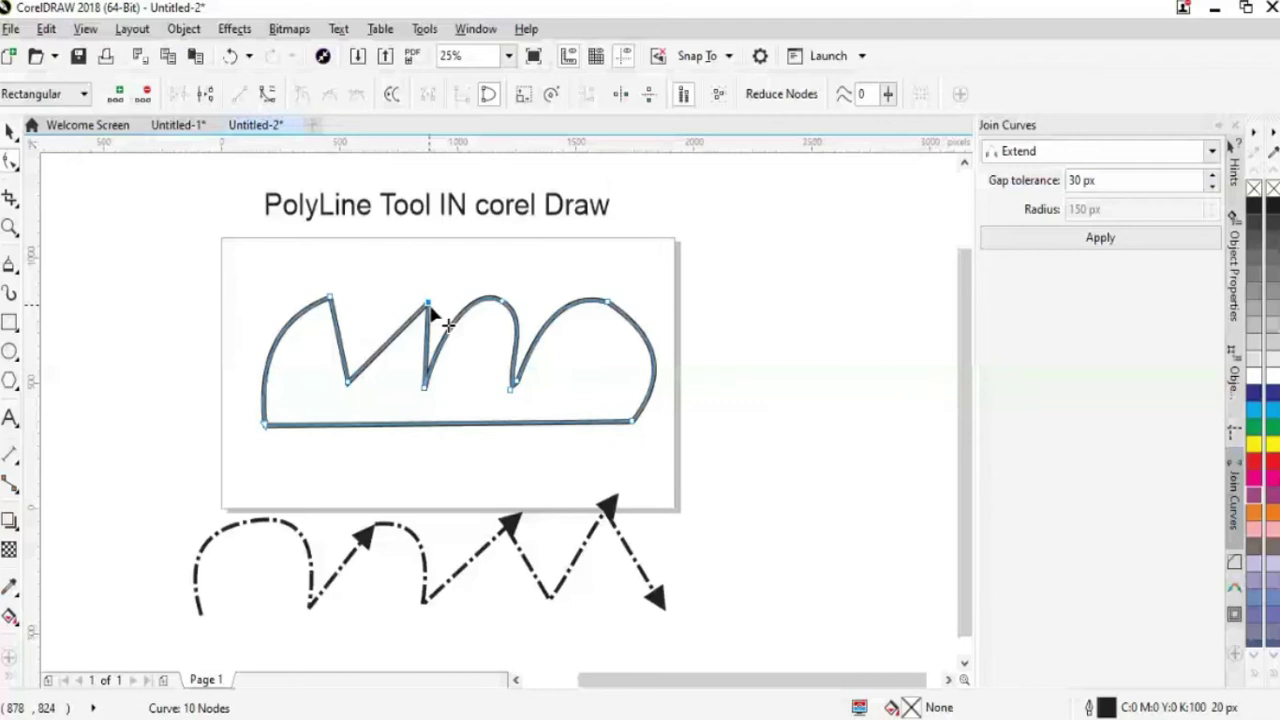
click(267, 94)
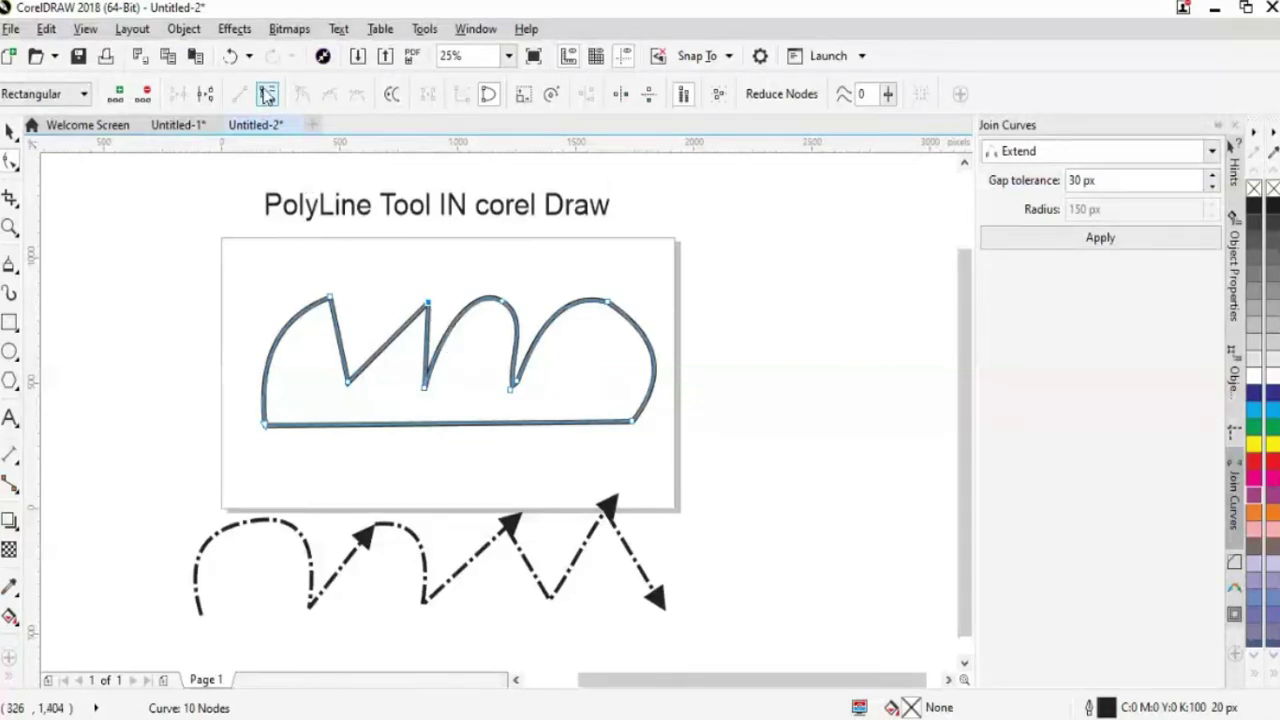
- Smooth the closed shape's nodes at the lower-right corner and at the first peak
click(607, 303)
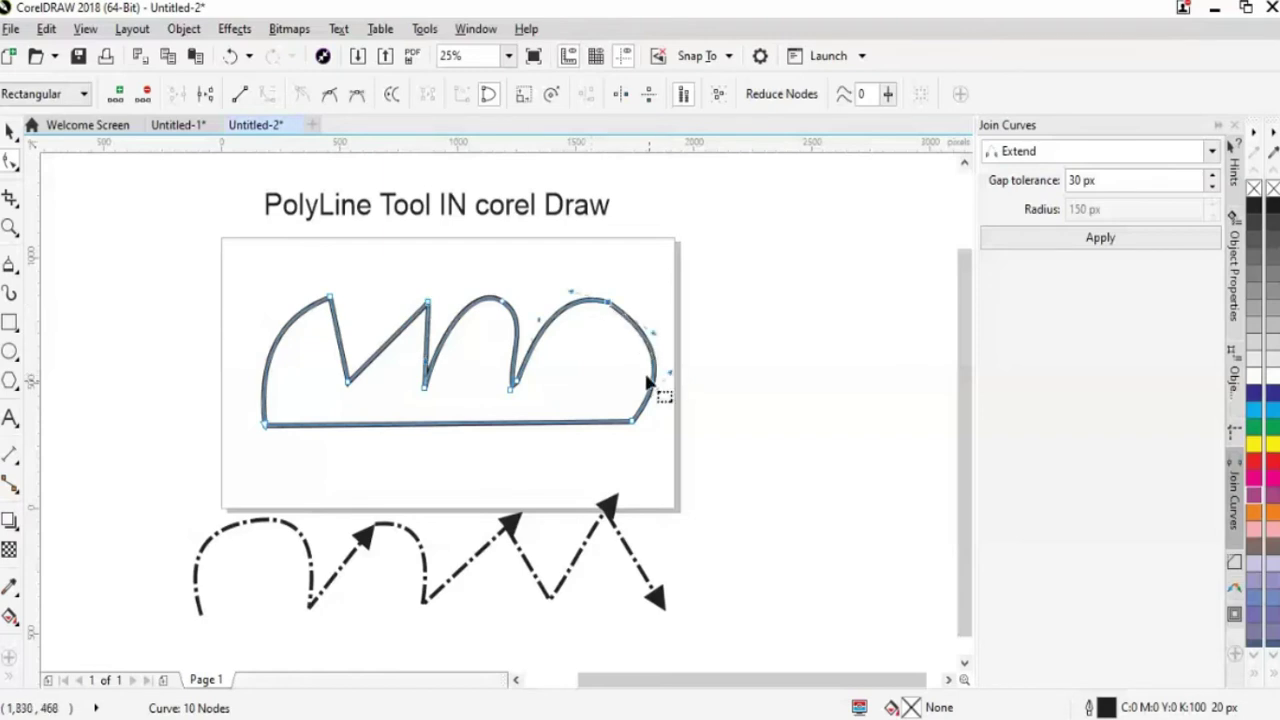
click(357, 94)
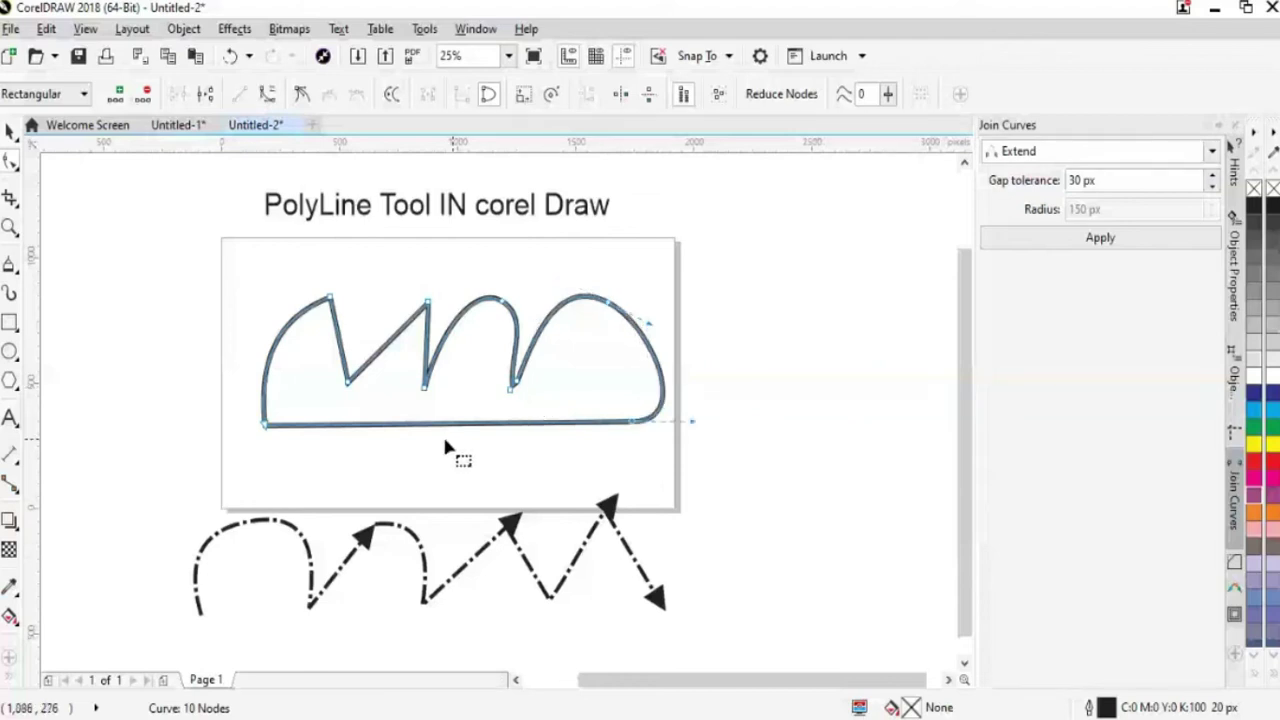
click(330, 299)
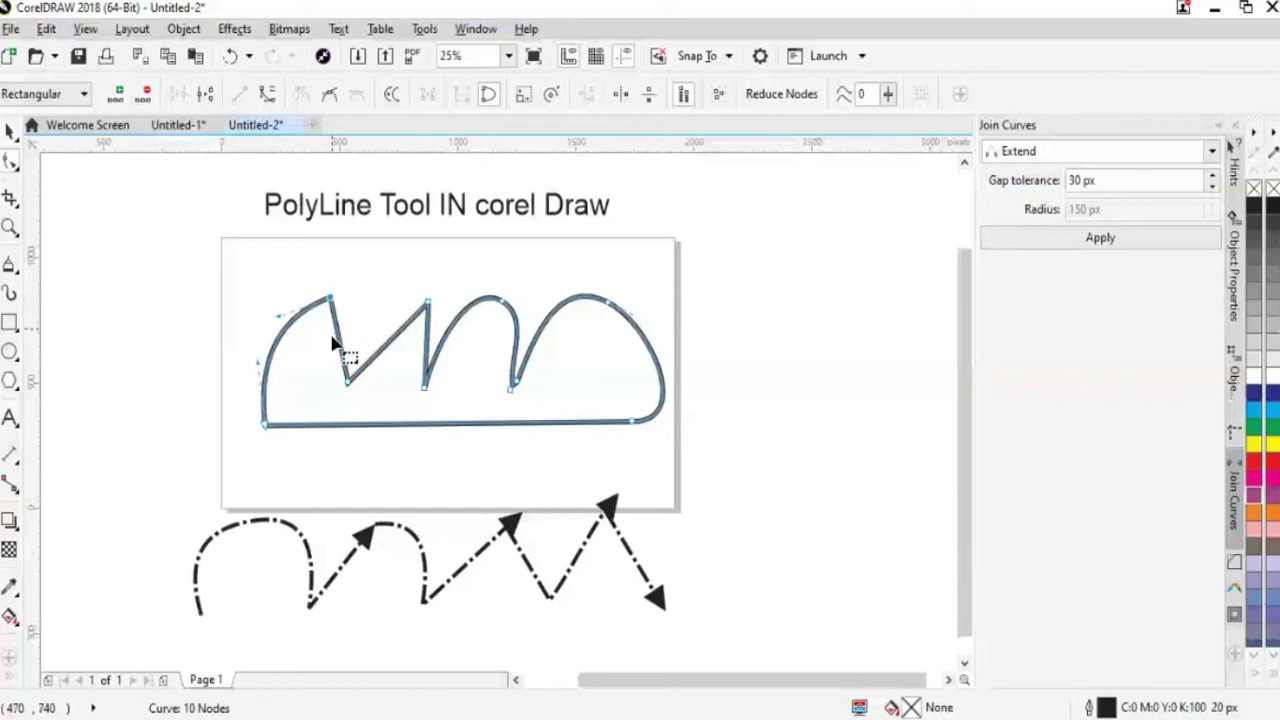
click(330, 94)
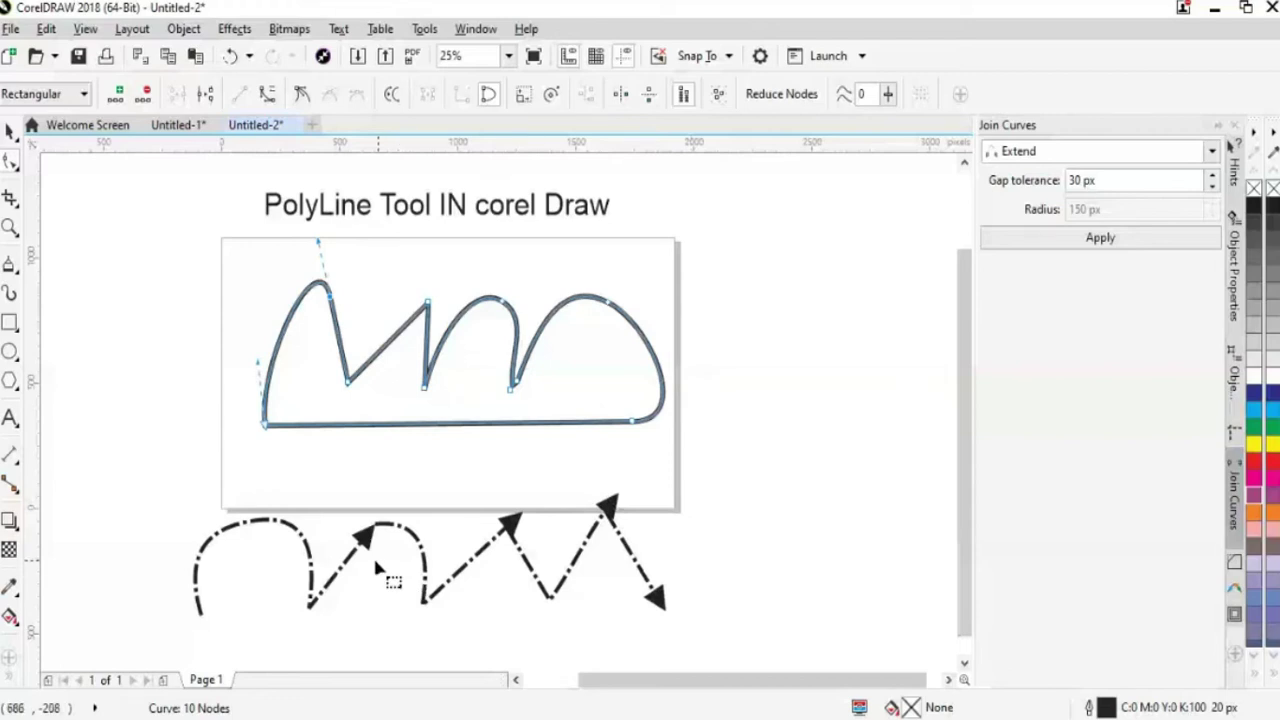
- Try a dotted outline on the closed shape, and switch it to a dashed style with grouped dashes
key(space)
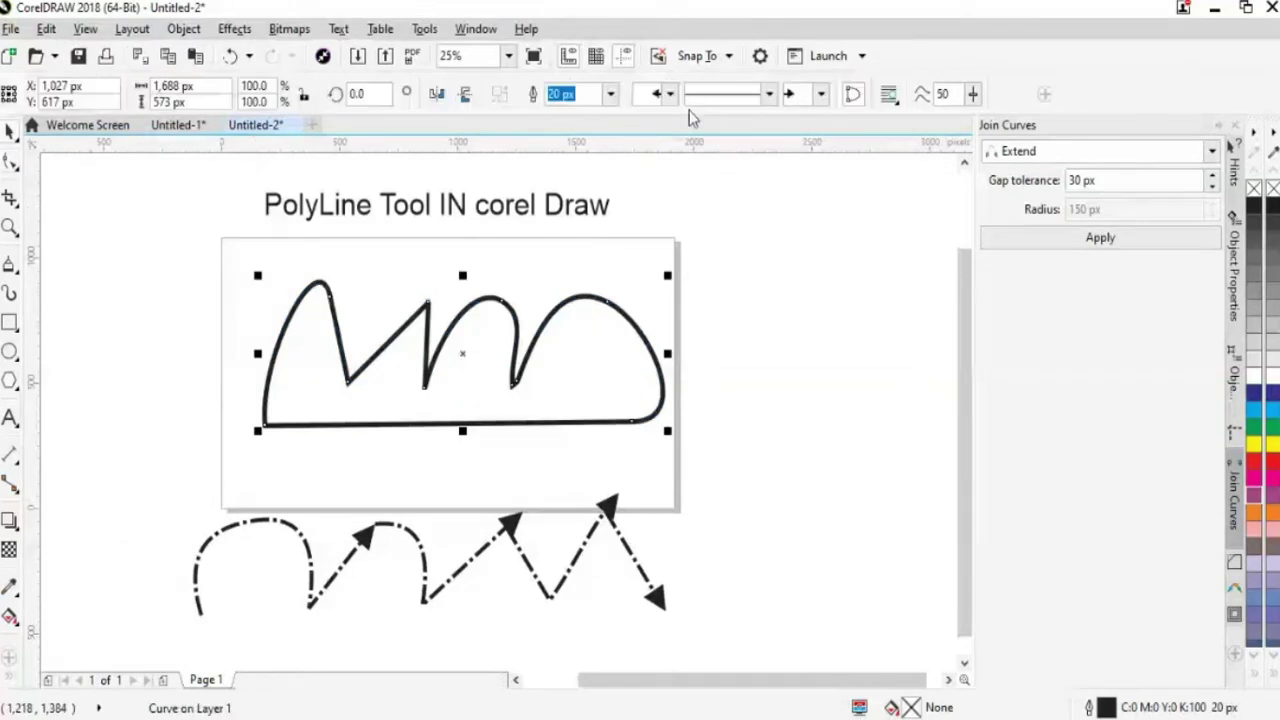
click(768, 94)
click(781, 233)
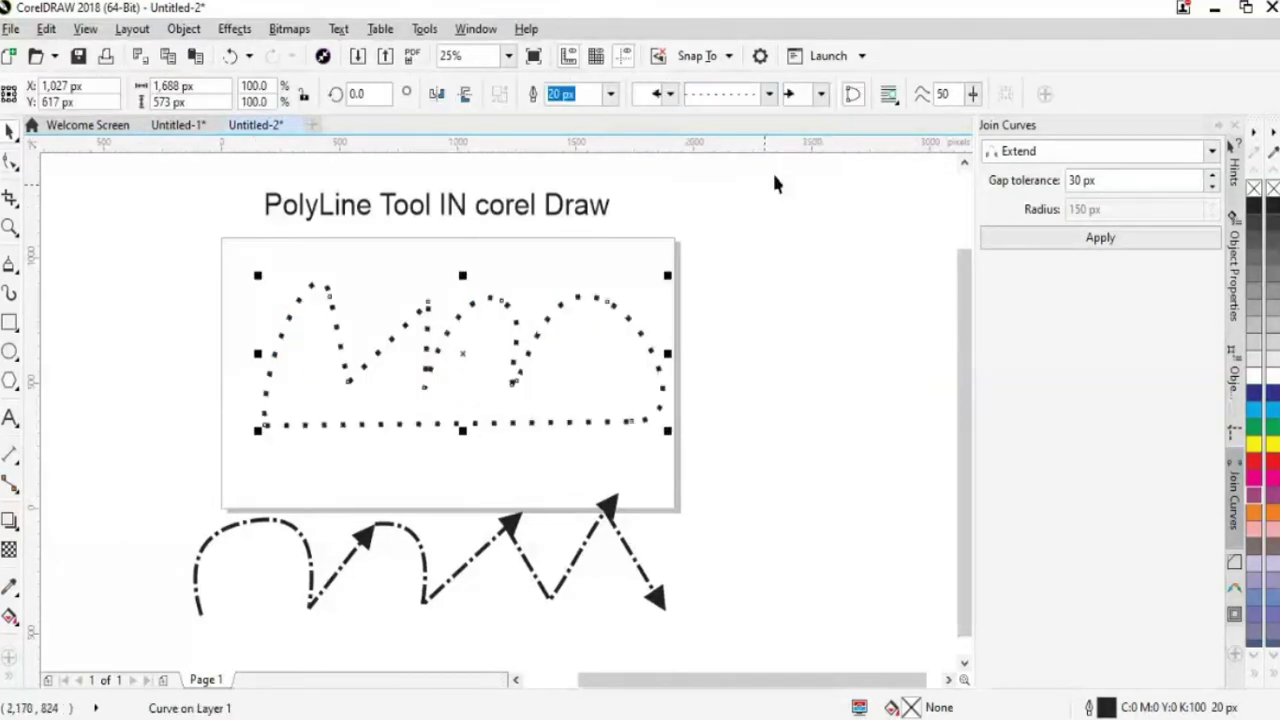
click(768, 94)
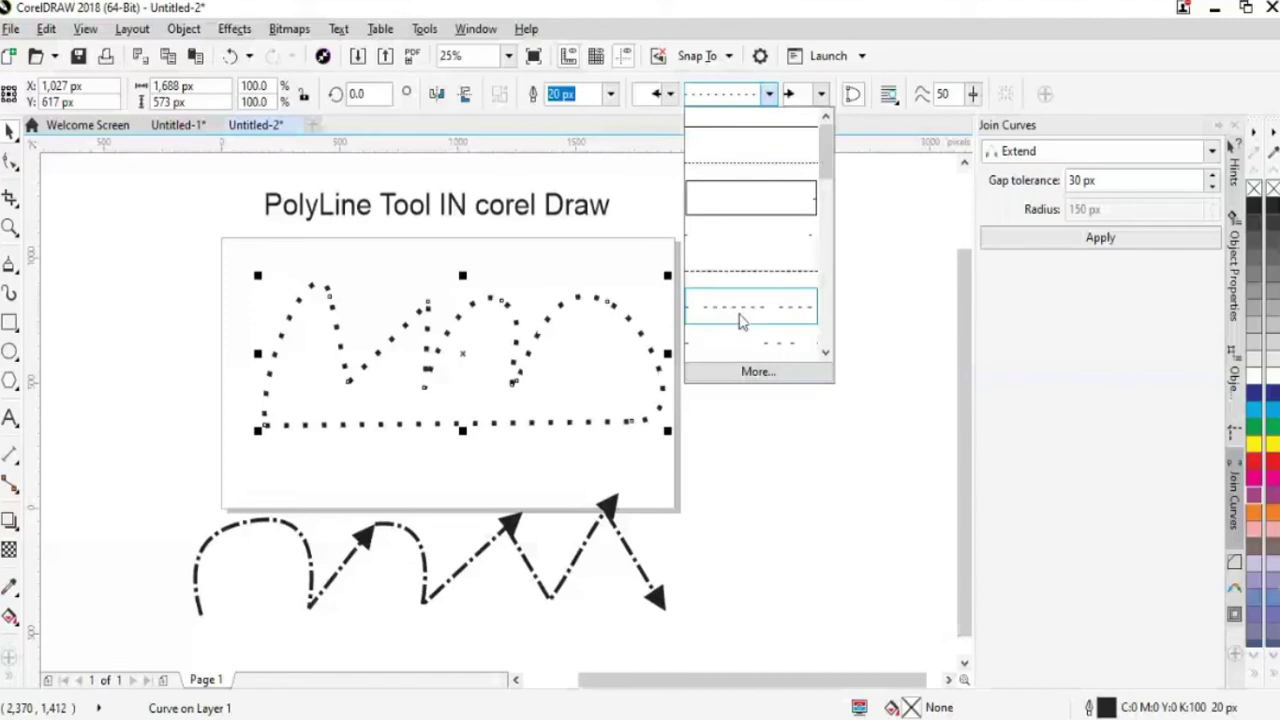
click(738, 316)
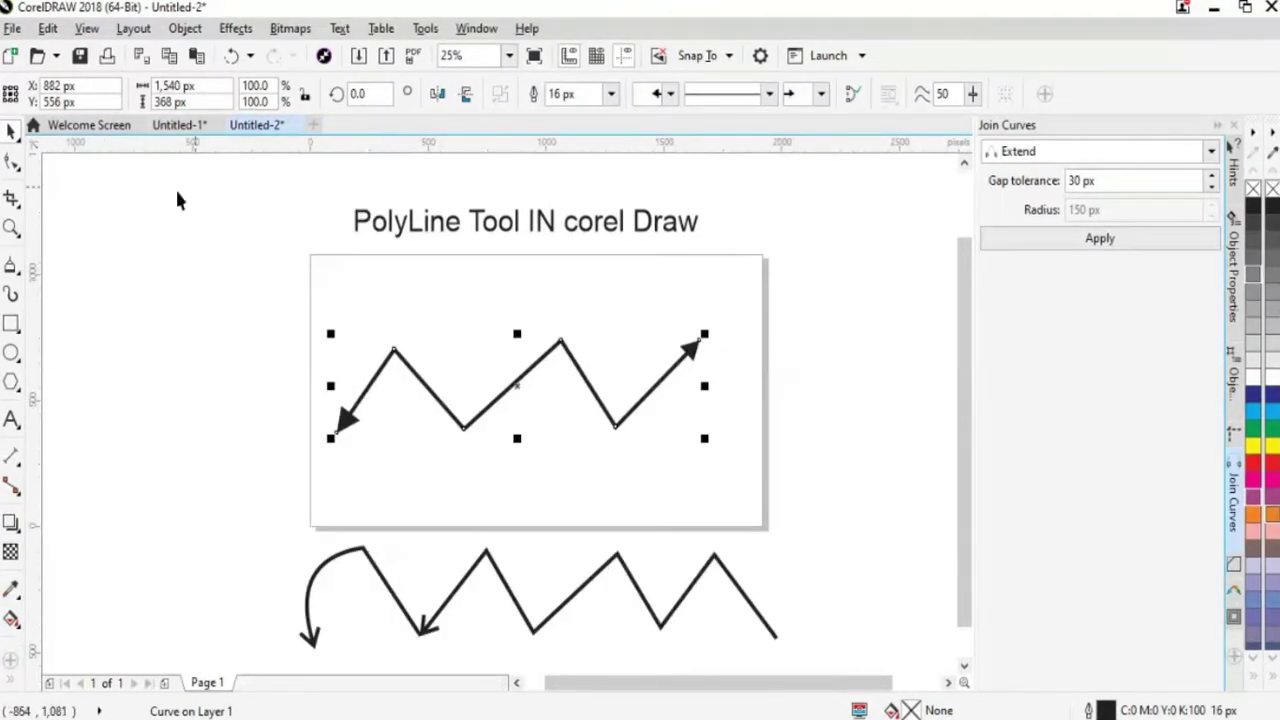
- Try breaking the arrowed zigzag line at its first peak, and select the line to check the split
key(F10)
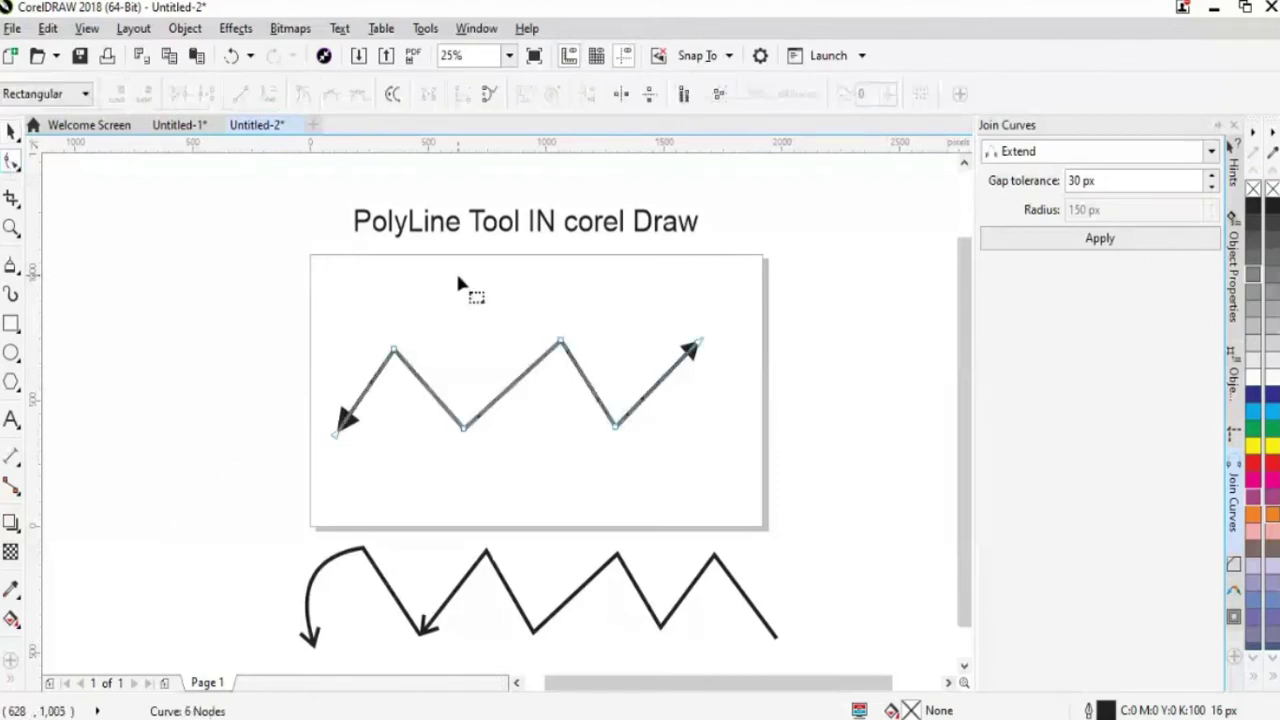
key(ctrl+a)
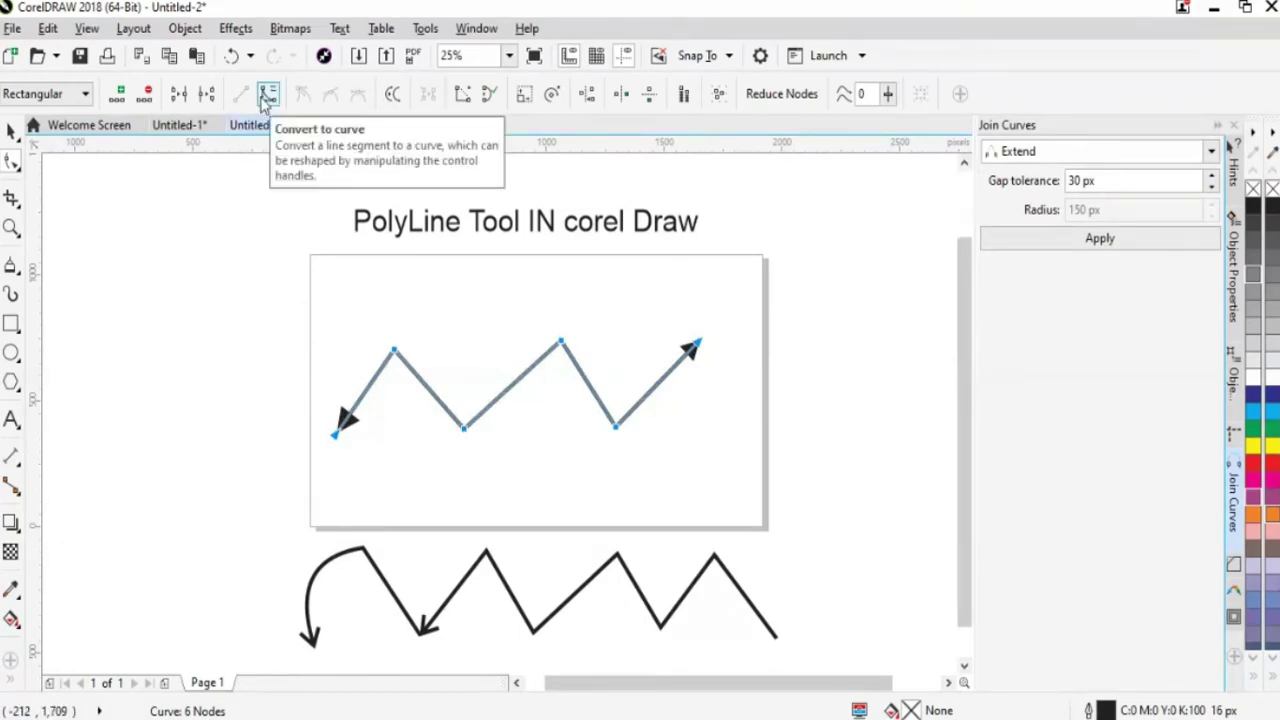
click(208, 93)
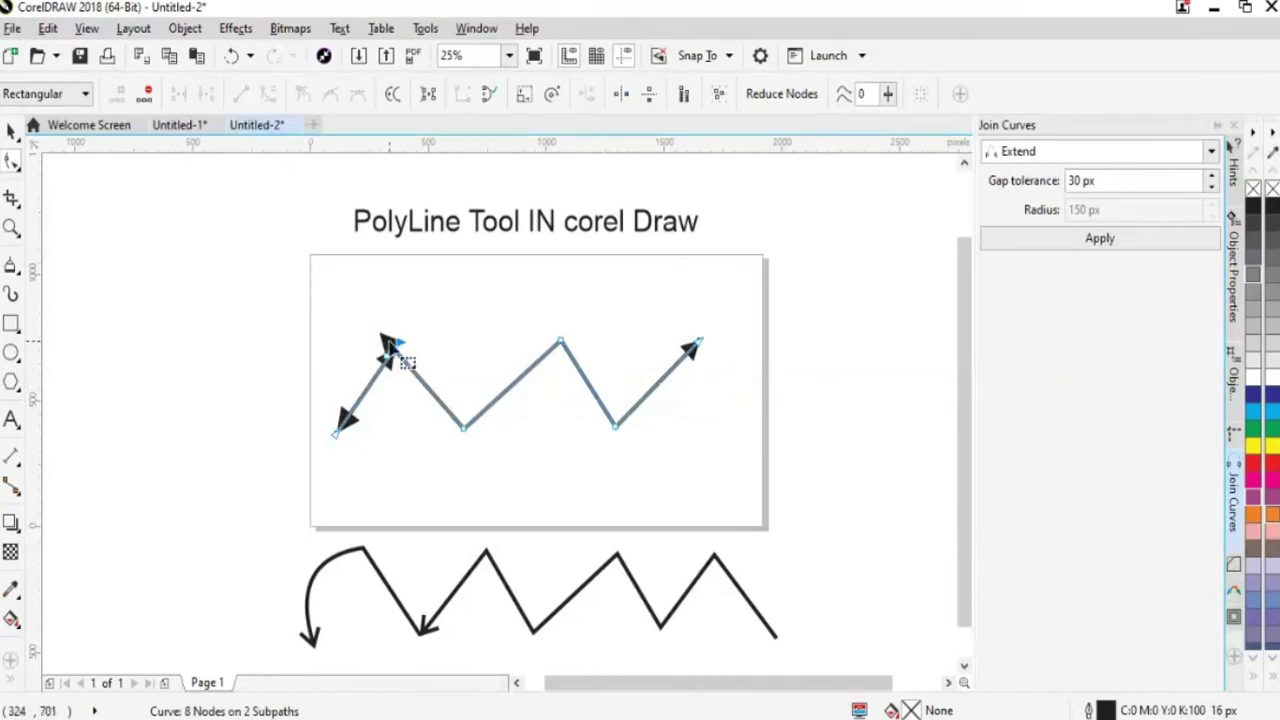
click(12, 133)
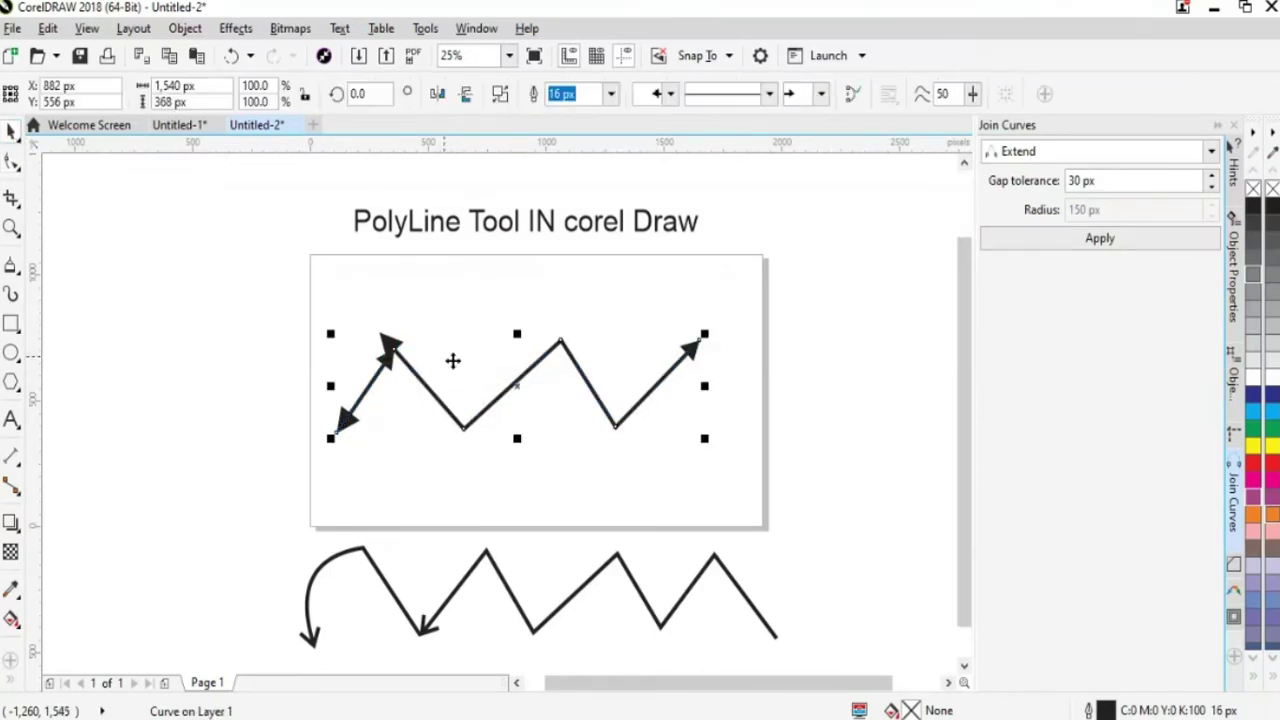
click(610, 417)
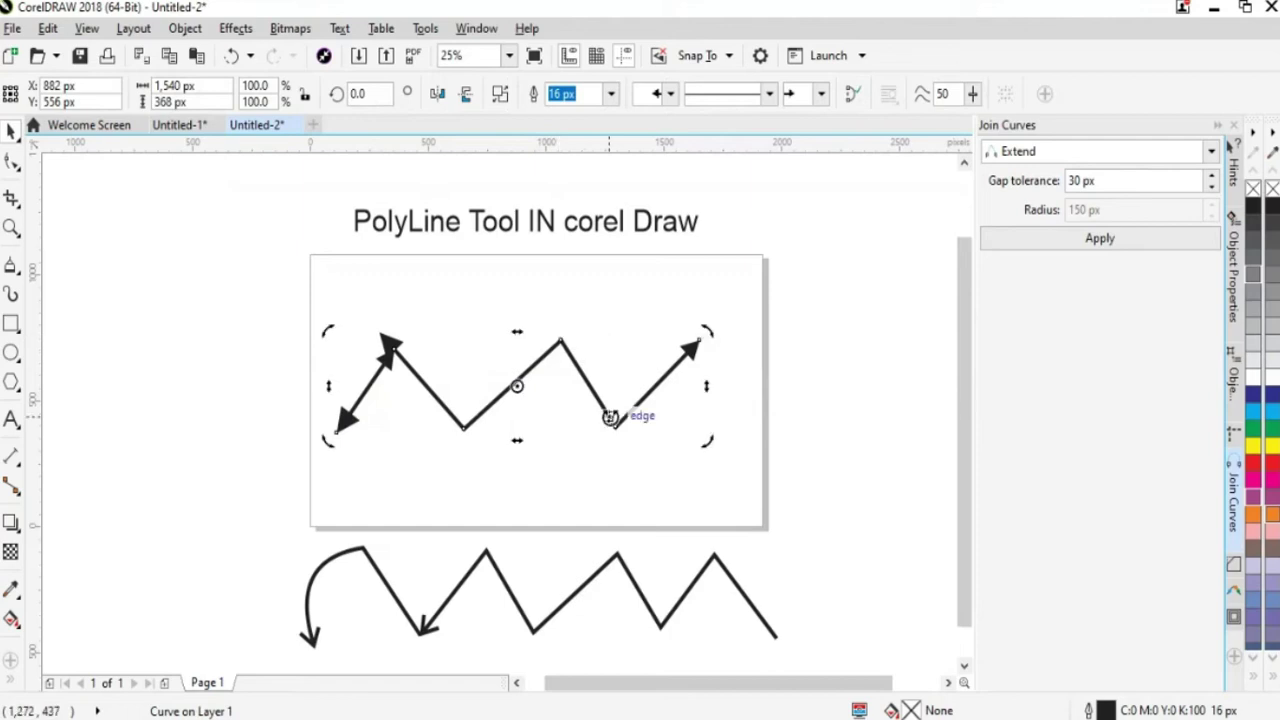
- Try another curve break at the zigzag line's first peak, and undo the breaks
click(13, 163)
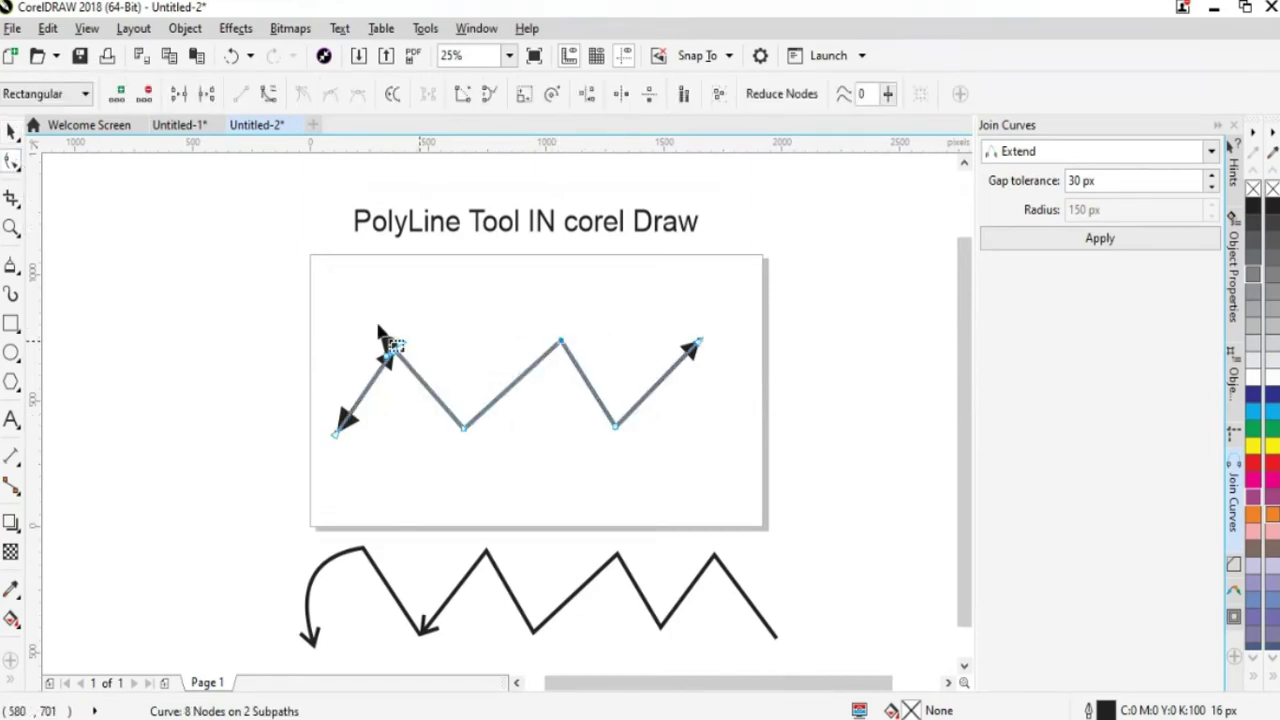
click(206, 94)
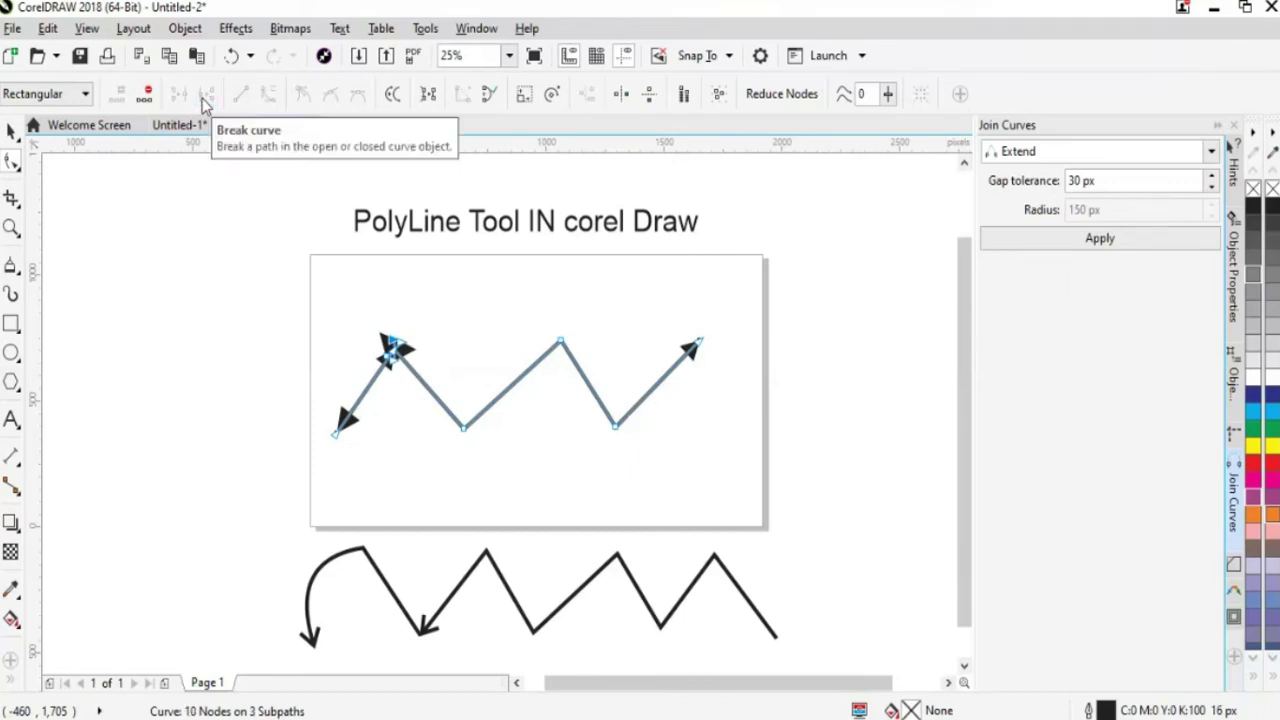
click(400, 455)
click(12, 131)
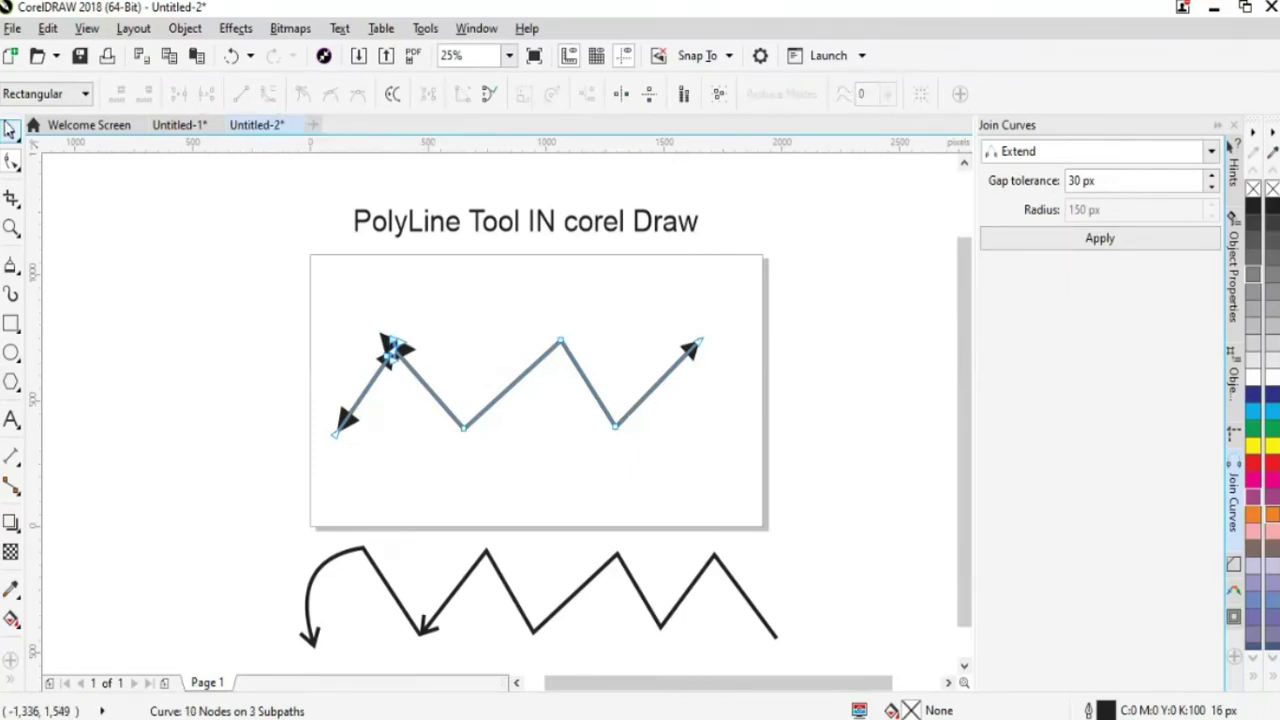
click(456, 482)
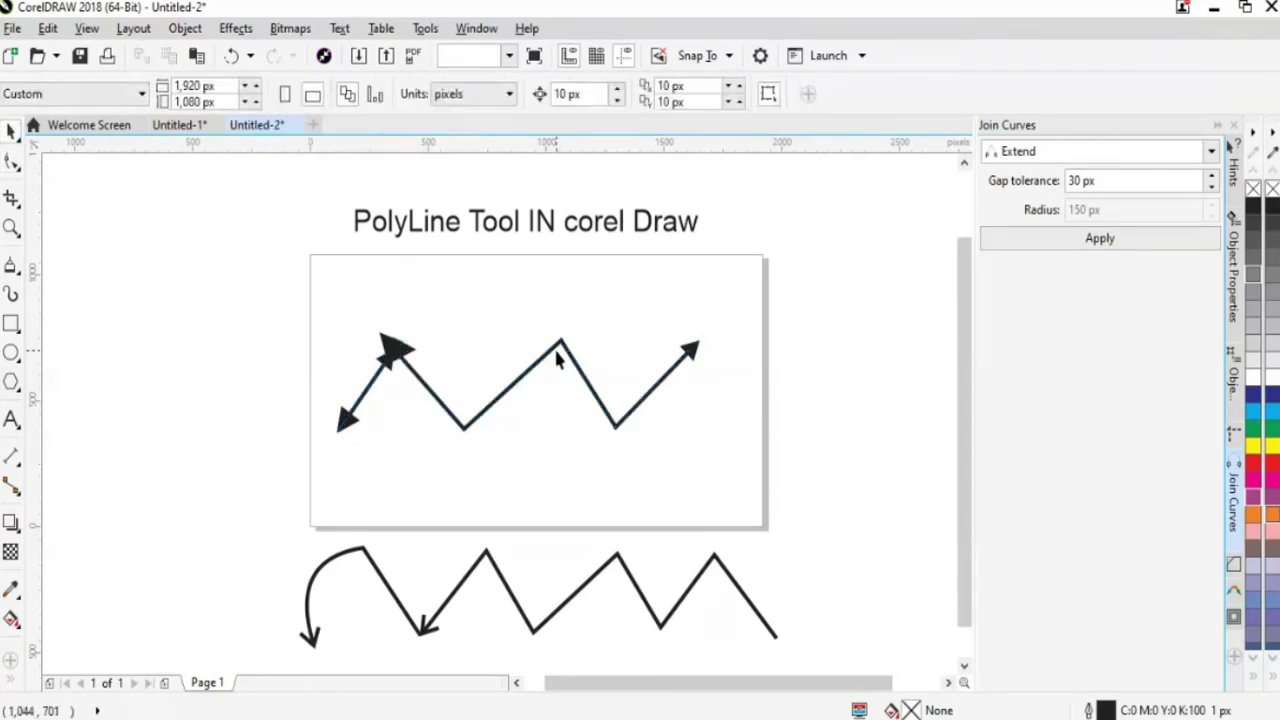
click(572, 362)
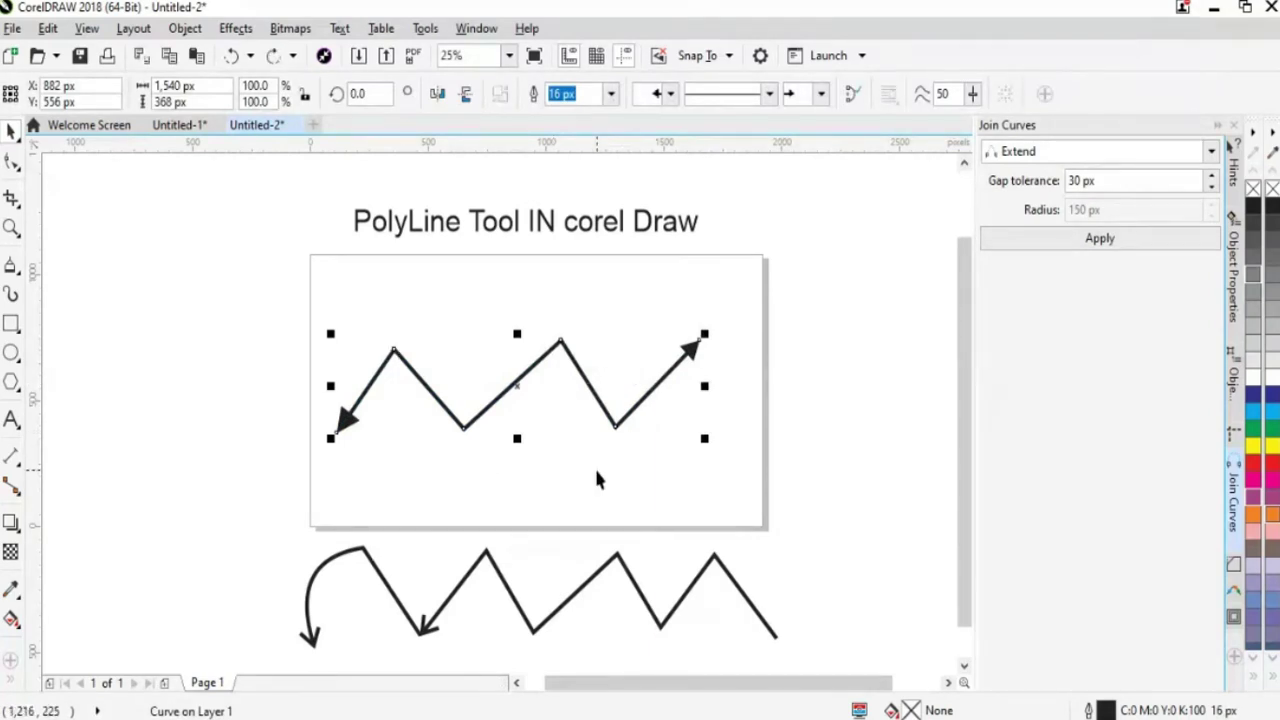
- Break the arrowed zigzag path at its first-peak node
click(500, 520)
click(582, 380)
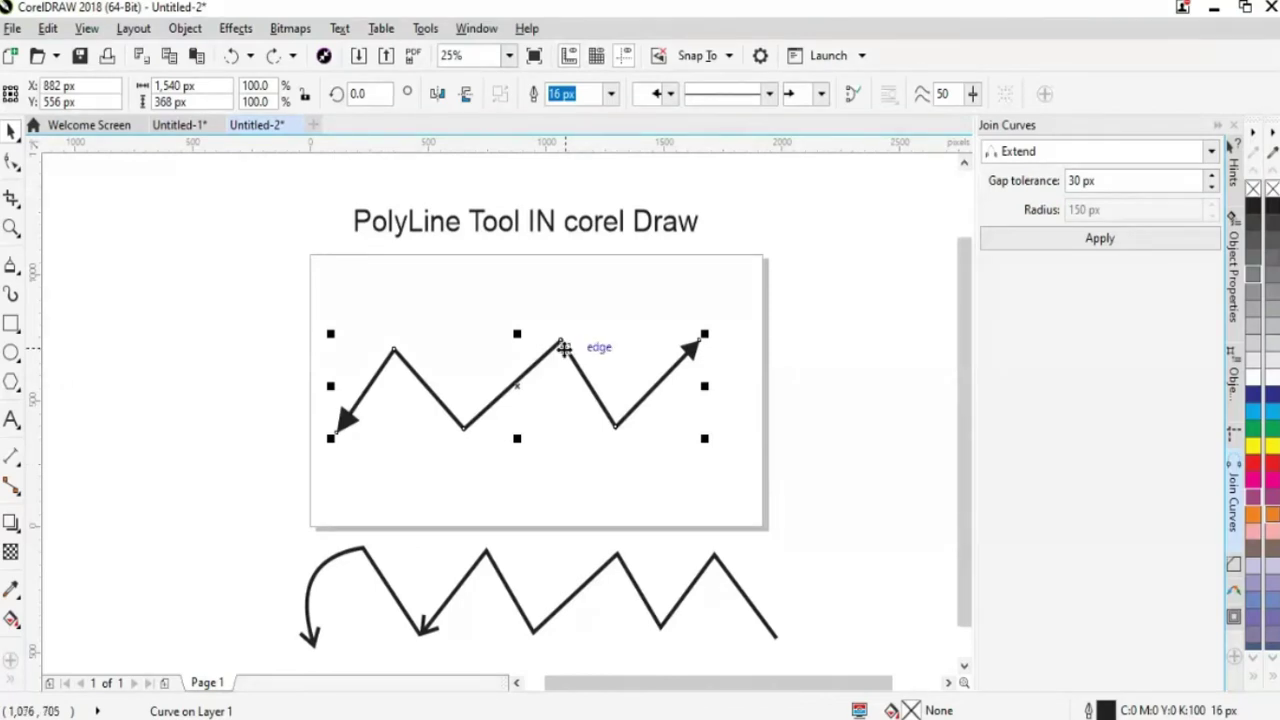
right_click(564, 348)
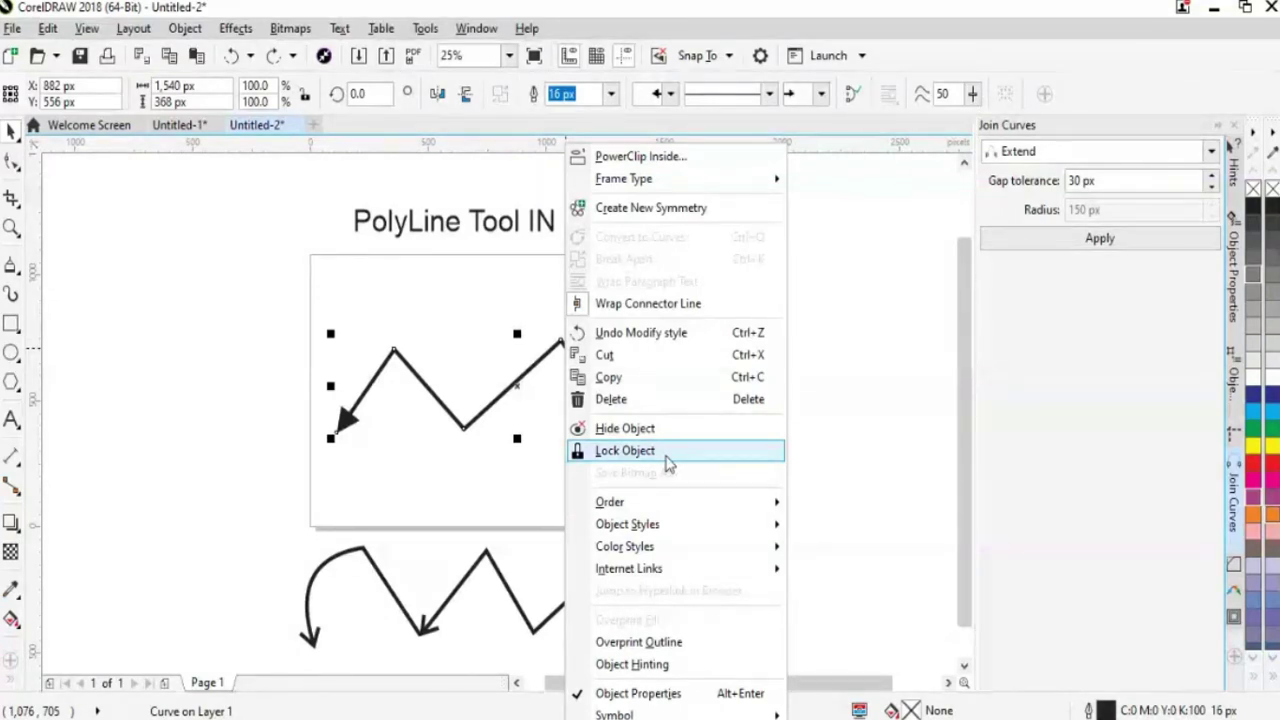
key(Escape)
click(12, 160)
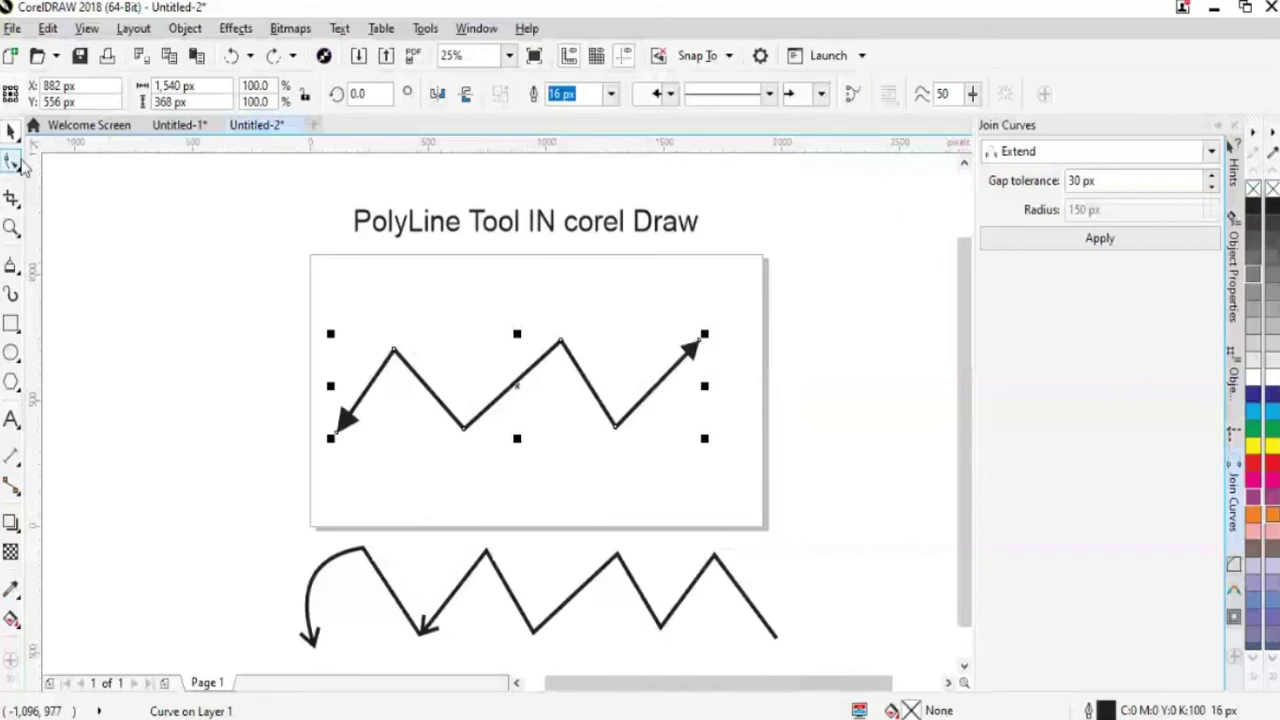
right_click(396, 351)
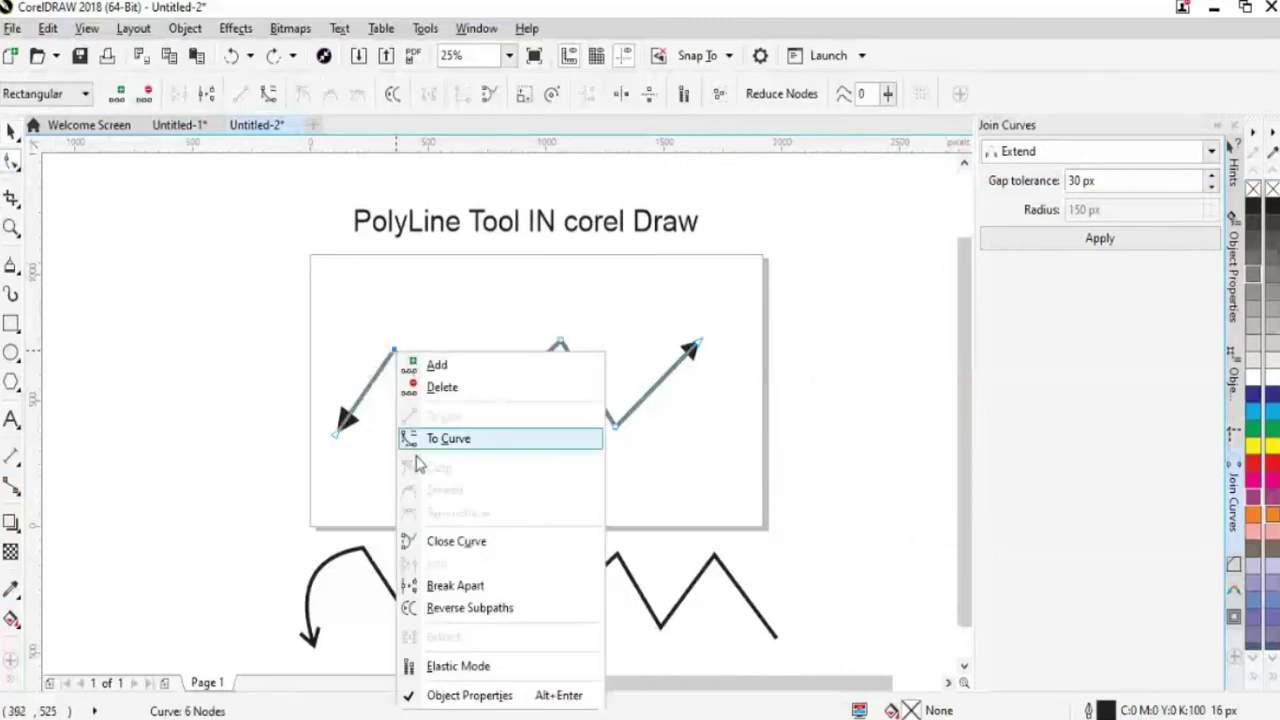
click(452, 586)
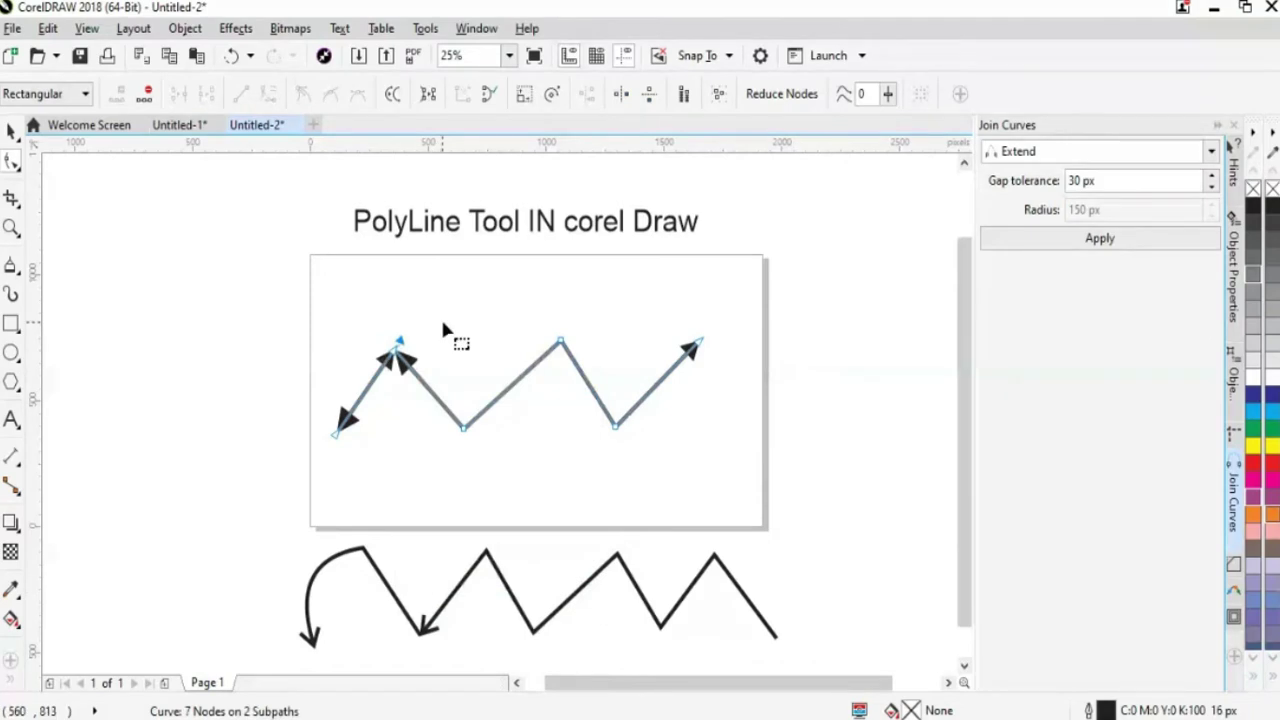
- Try moving the first segment away from the rest of the zigzag line, and undo the move
click(433, 458)
click(12, 132)
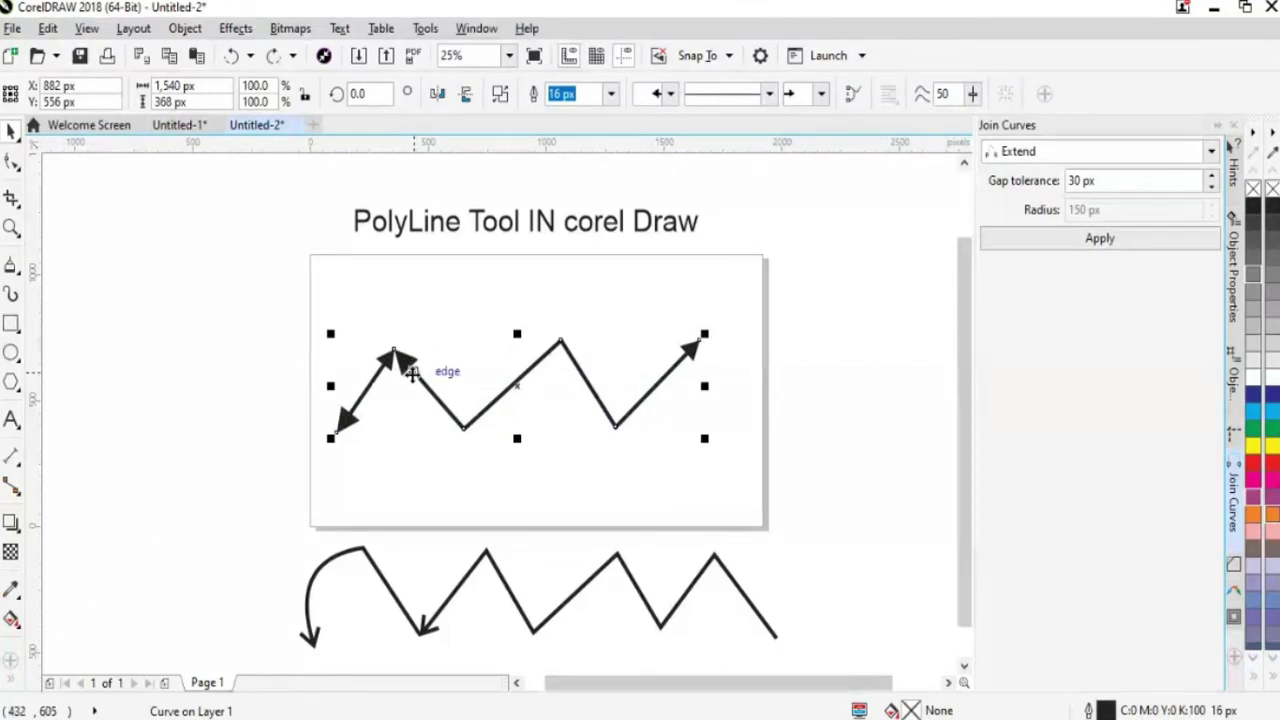
click(423, 509)
click(400, 365)
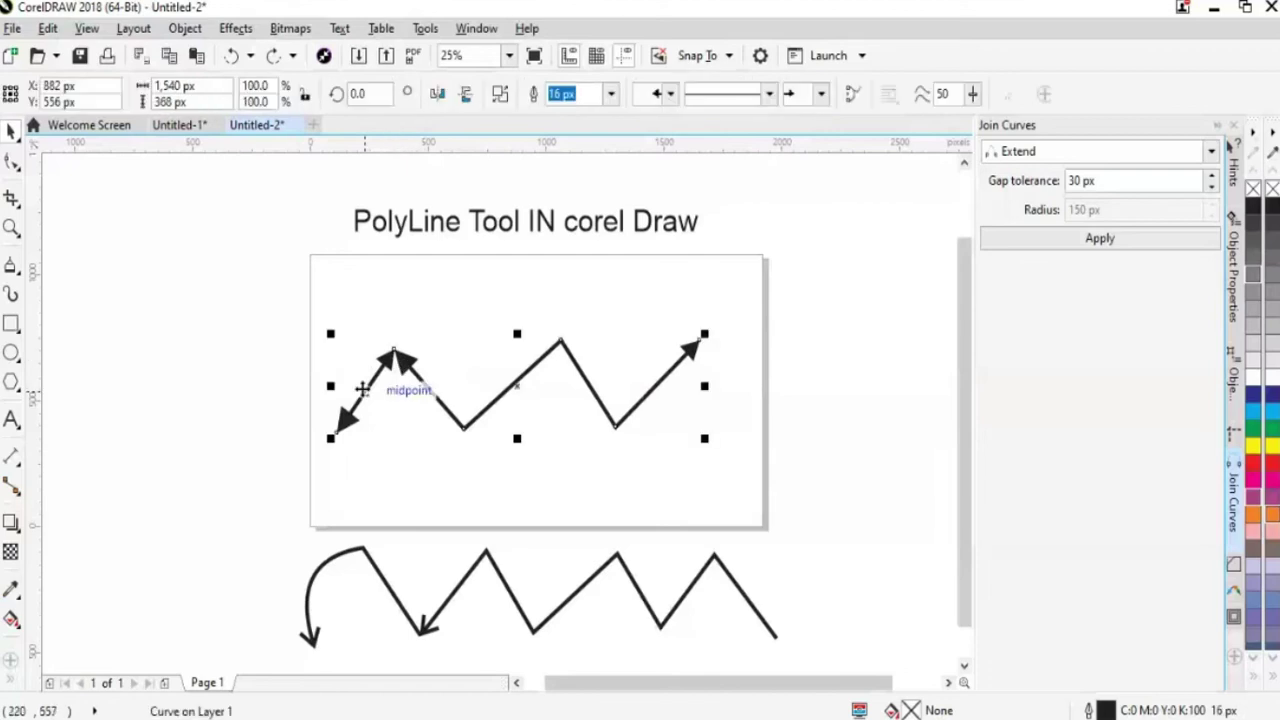
drag(391, 357, 338, 284)
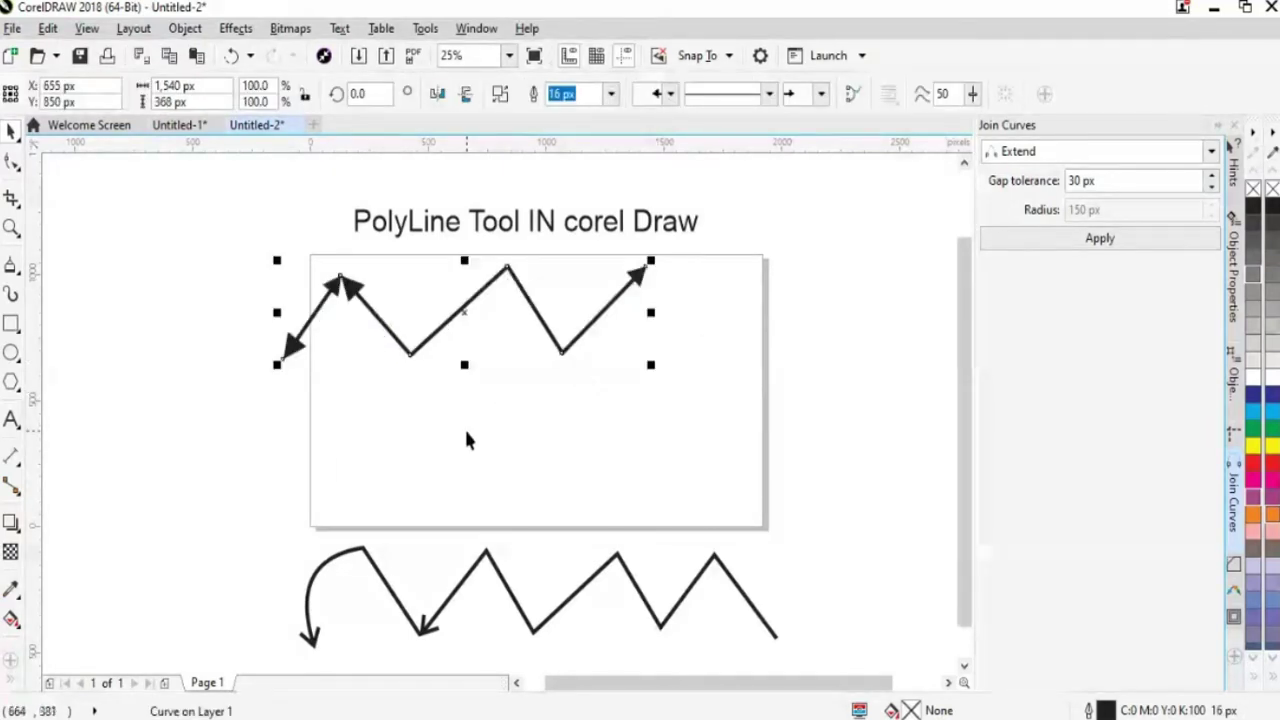
key(ctrl+z)
- Apply Break Curve Apart to the zigzag line to separate its two subpaths into individual objects
right_click(407, 361)
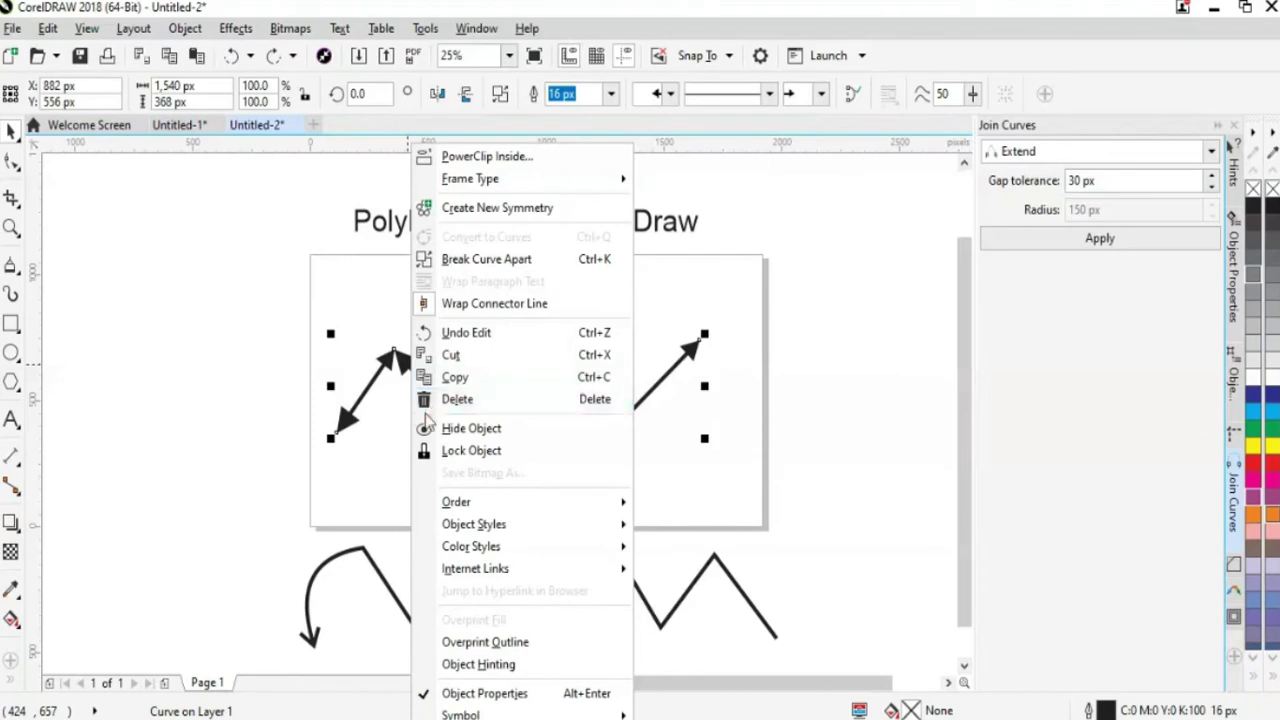
click(361, 492)
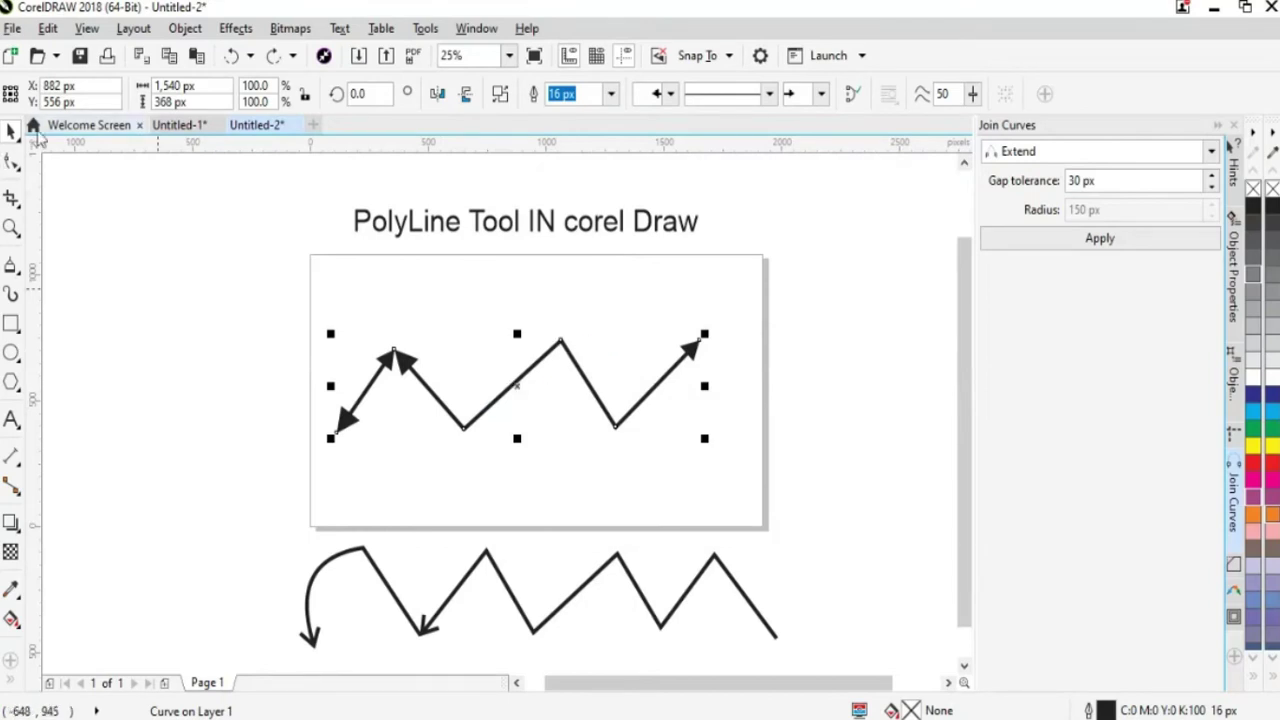
click(12, 164)
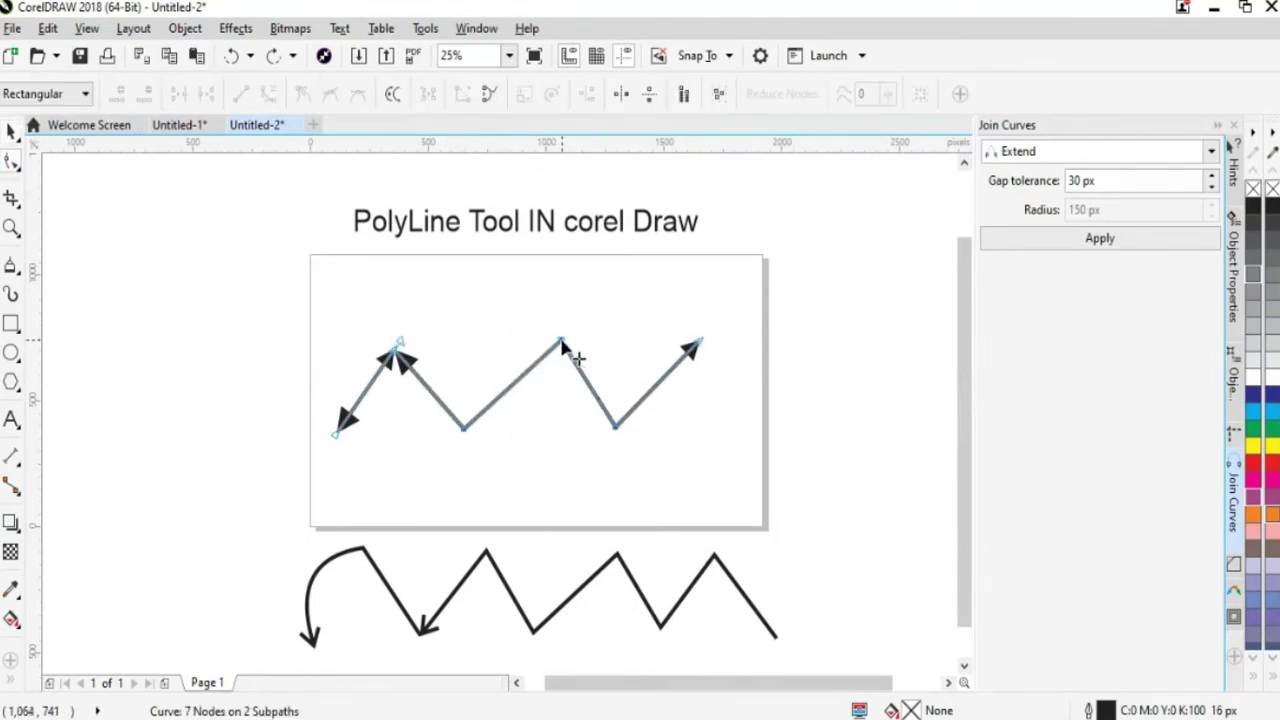
click(562, 342)
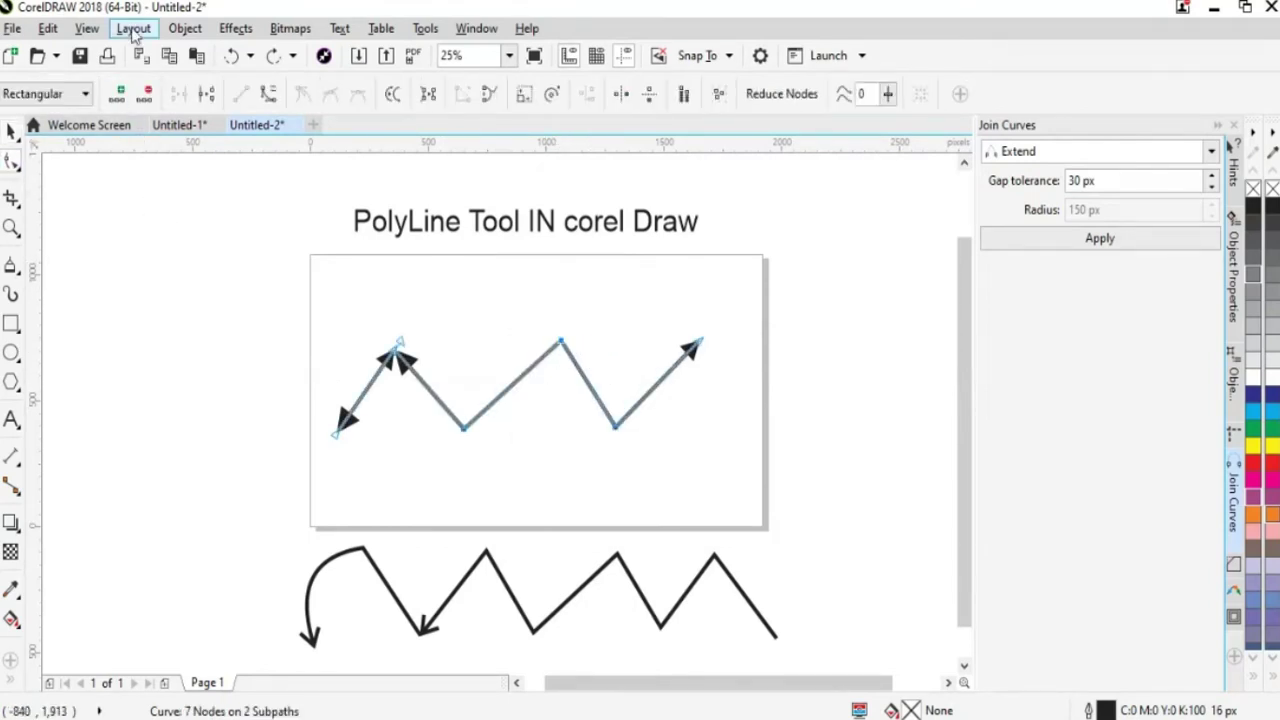
click(184, 28)
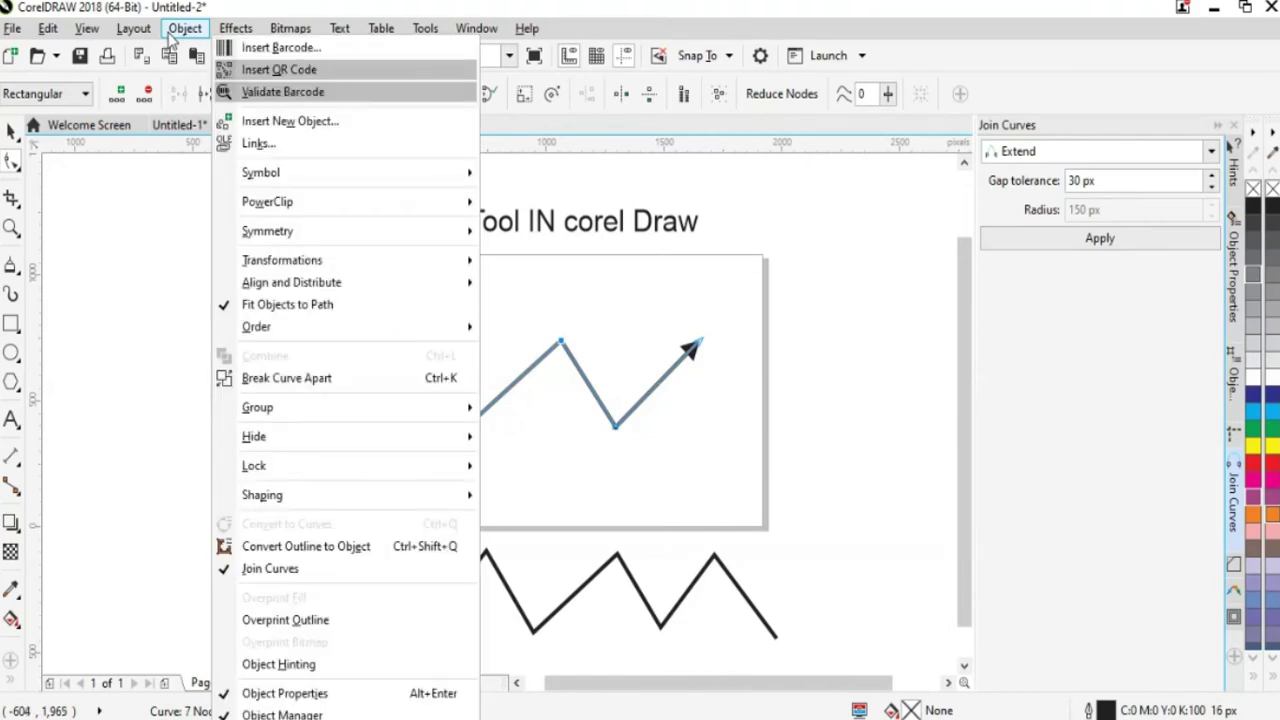
click(330, 384)
- Select only the longer zigzag piece, running from the first peak to the far arrowhead
key(space)
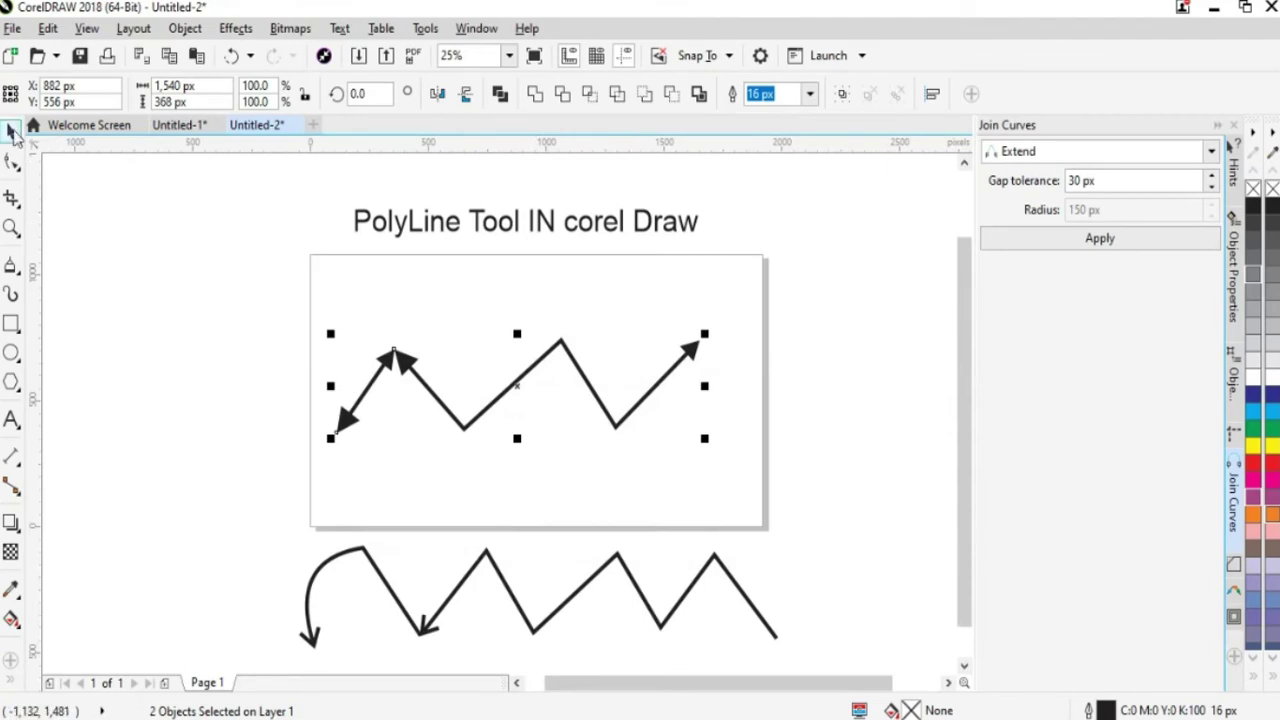
click(533, 432)
click(560, 348)
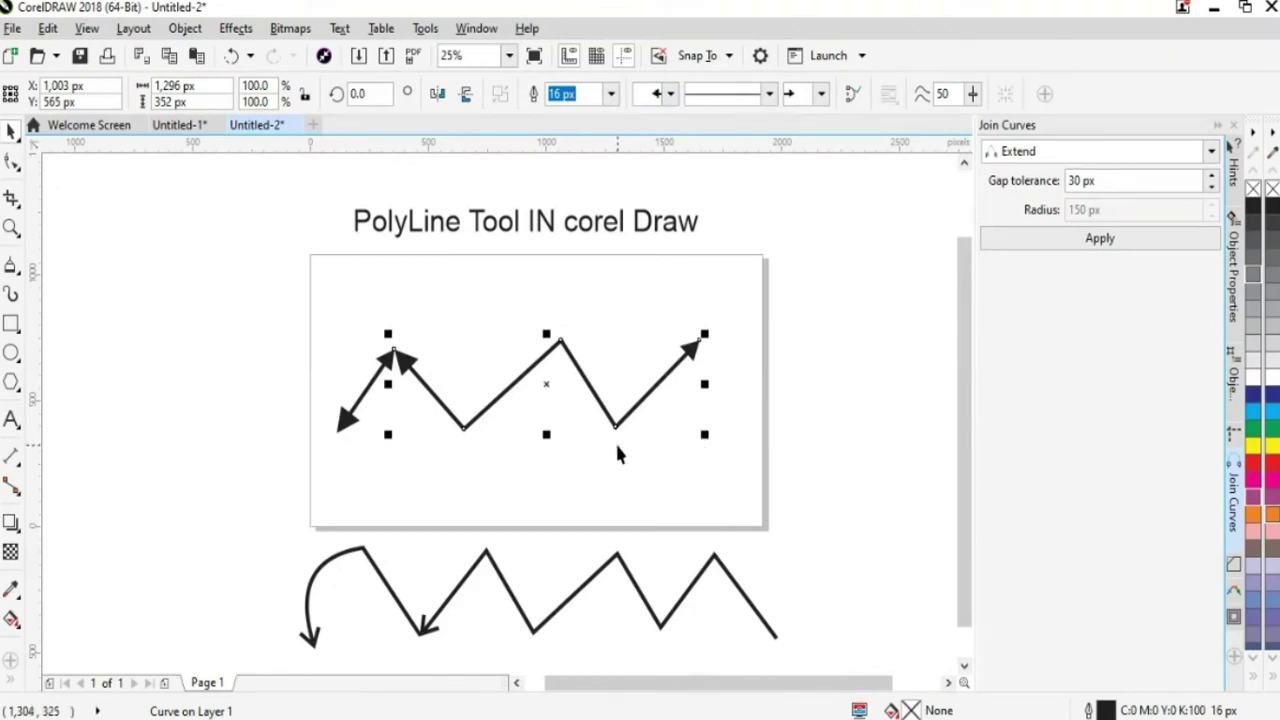
- Break the longer zigzag piece apart at its second-peak node
click(11, 162)
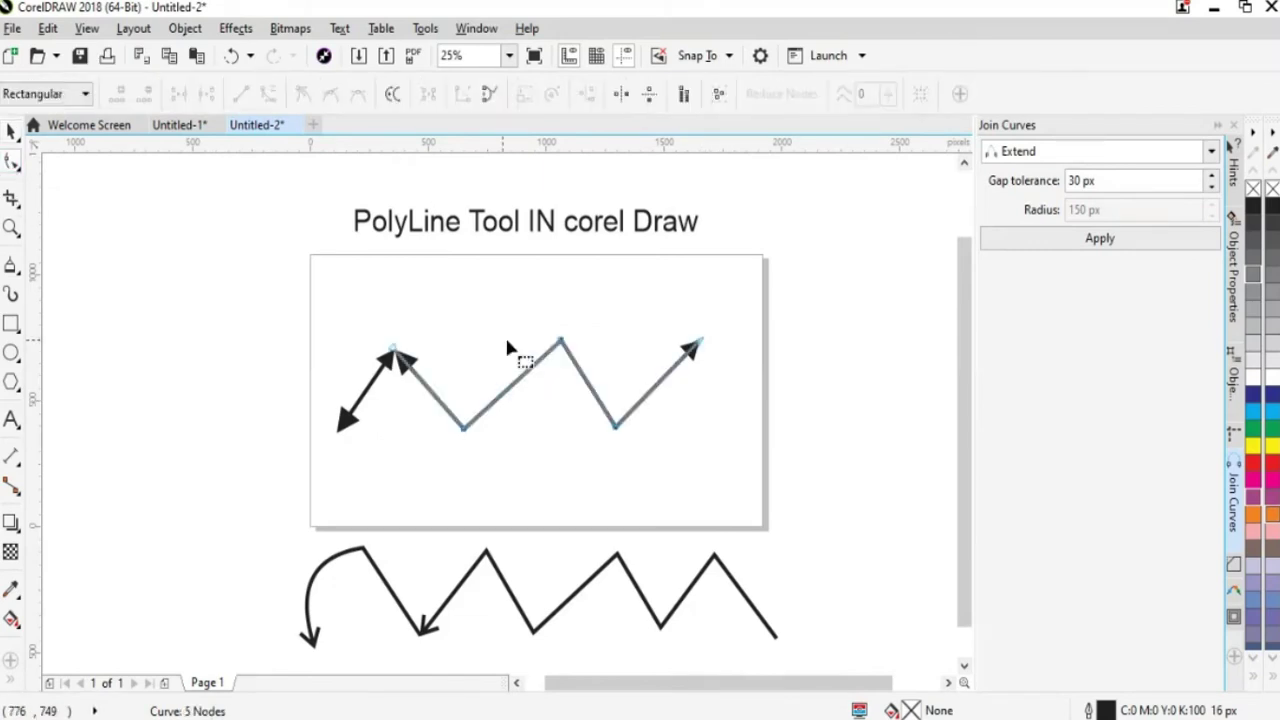
click(560, 344)
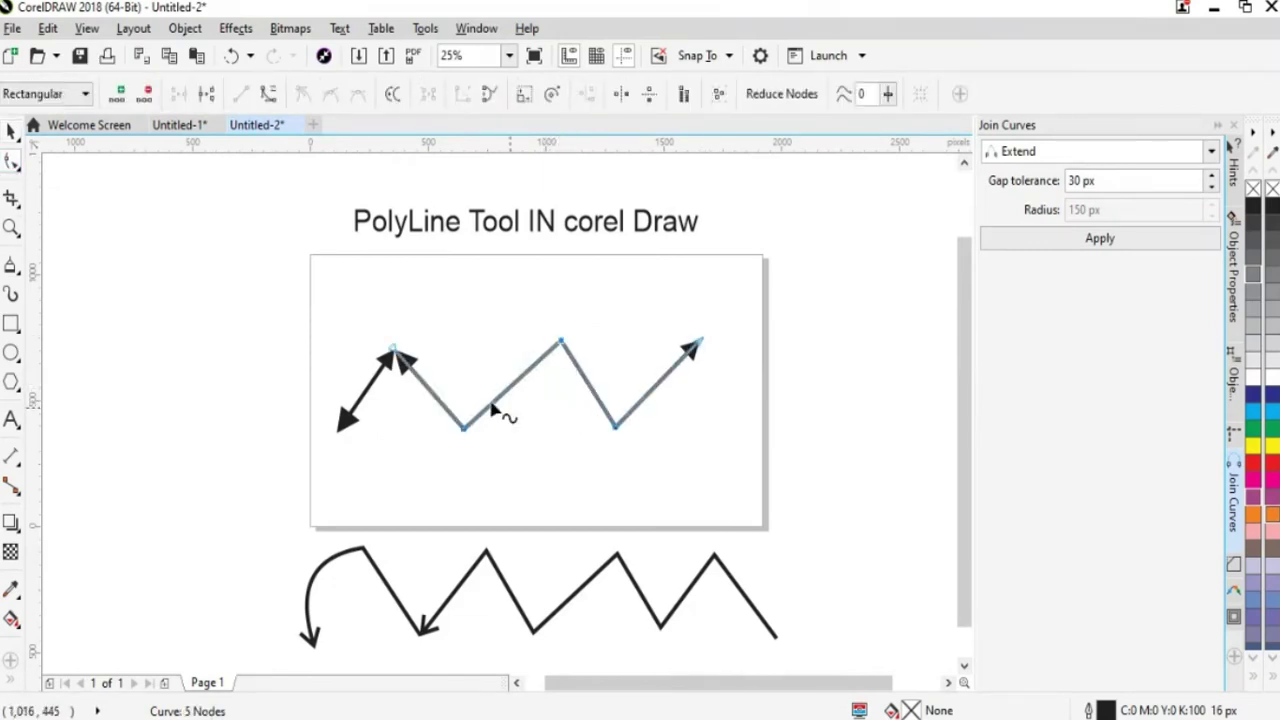
click(204, 98)
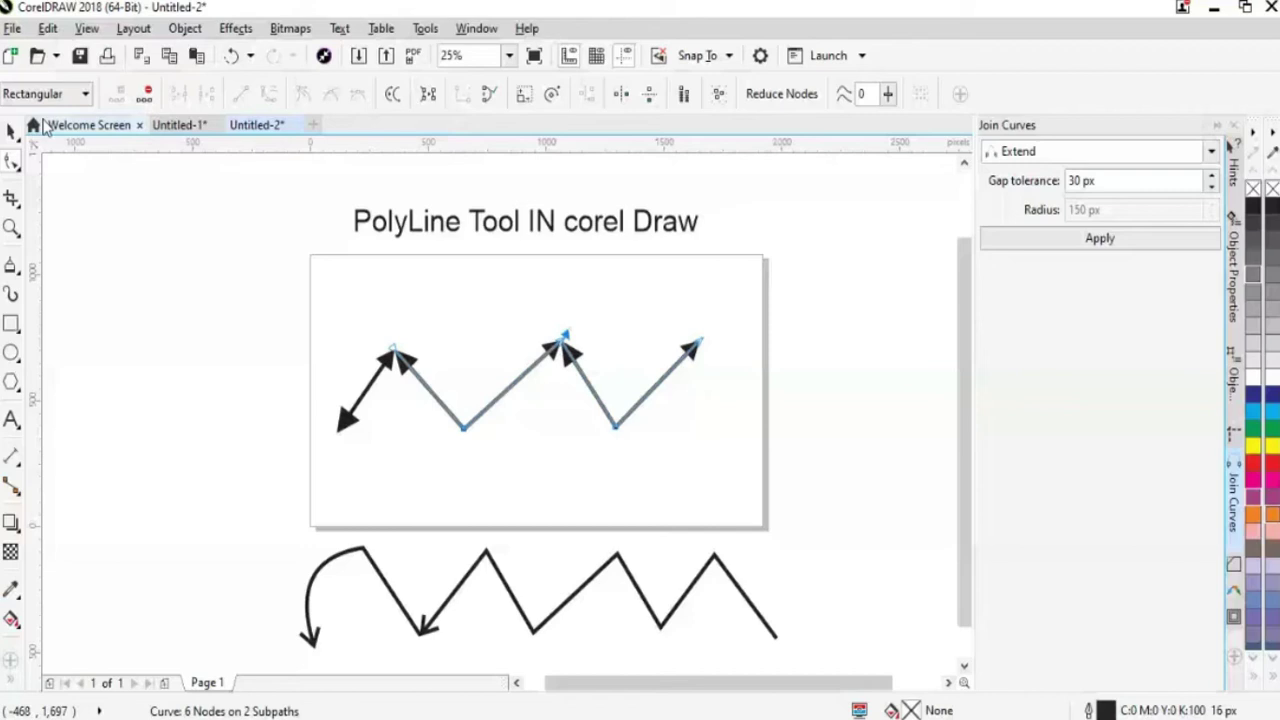
- Try moving the newly broken zigzag piece upward, undo the move, and clear the selection
key(space)
drag(563, 378, 567, 318)
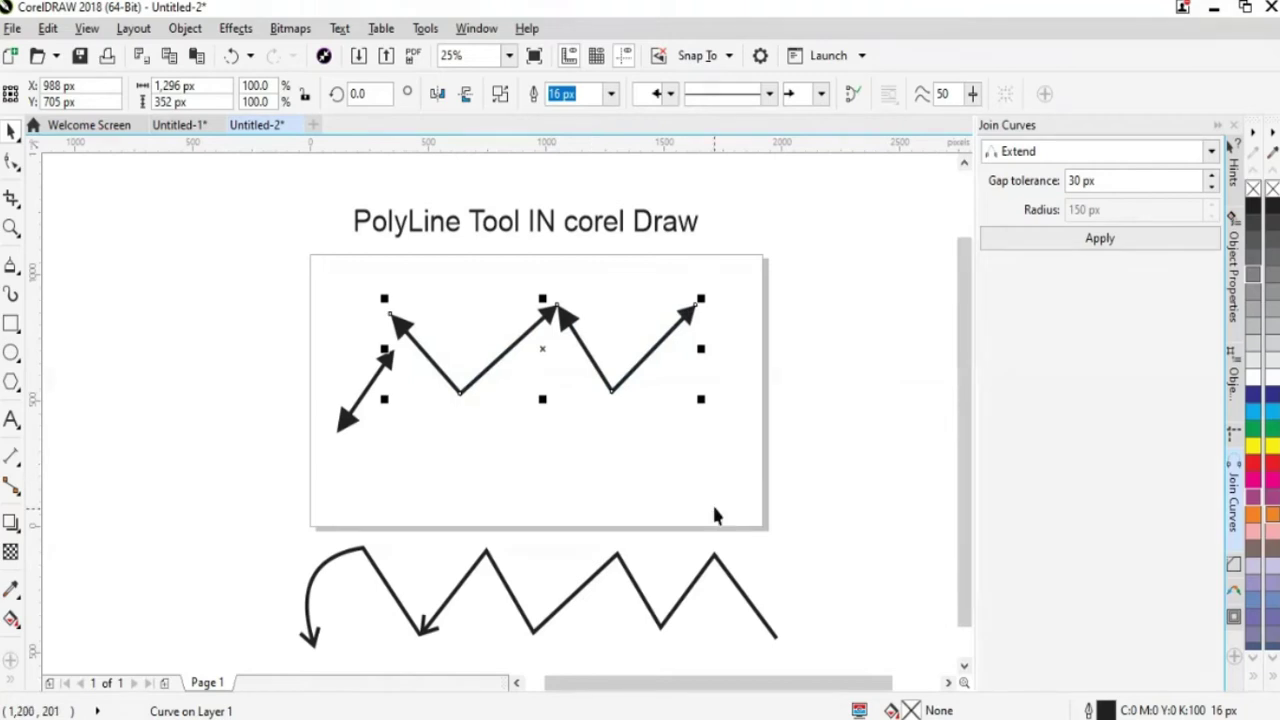
key(ctrl+z)
click(467, 501)
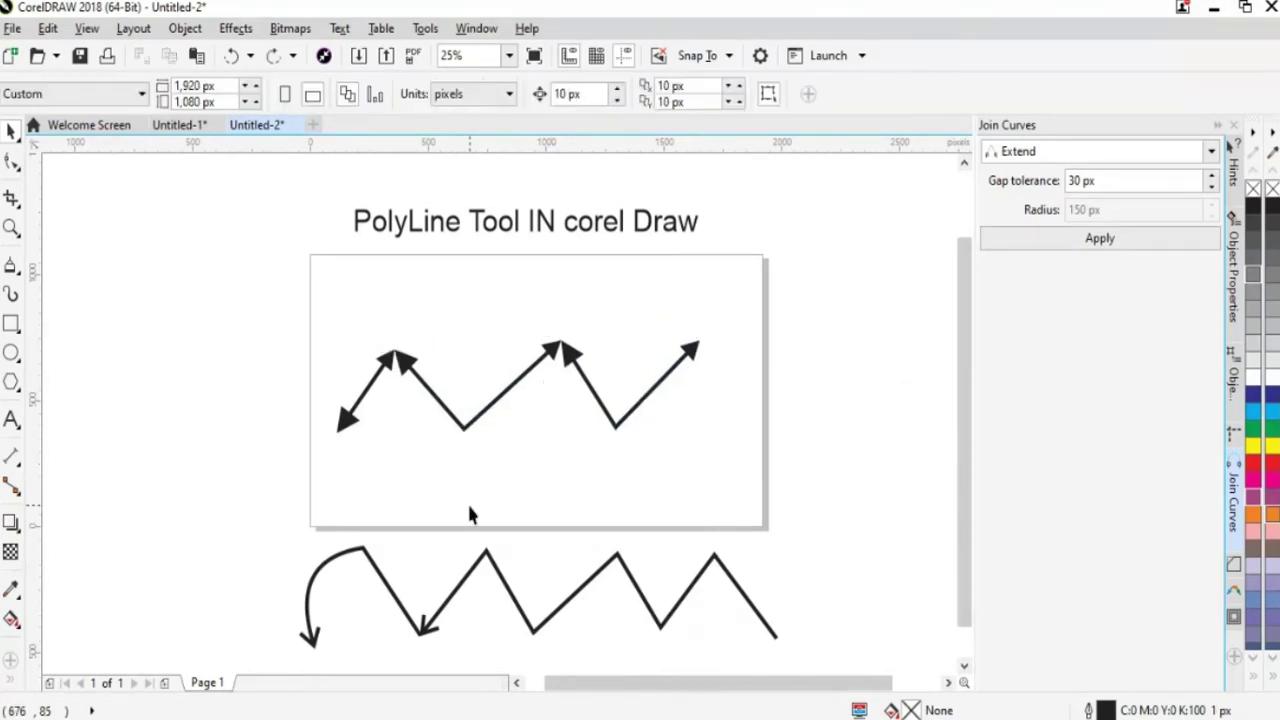
click(345, 429)
click(392, 483)
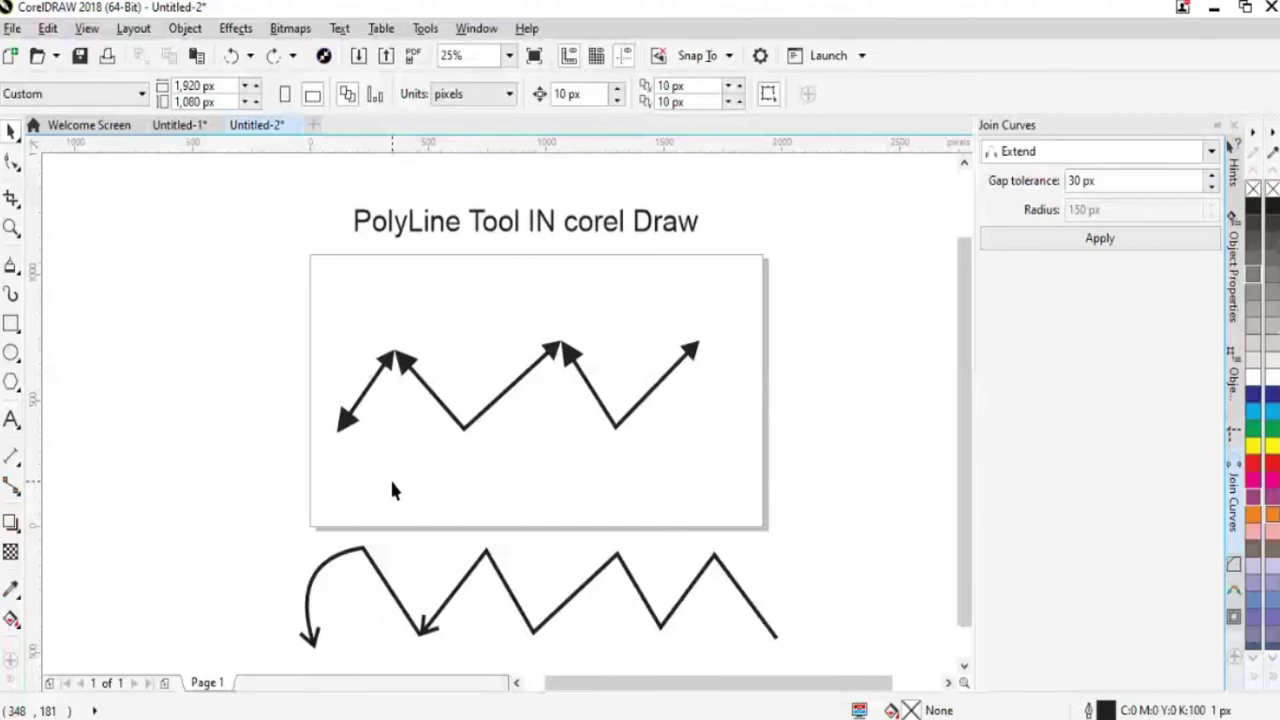
- Draw an open curve of three connected arches across the page, about 1,666 px wide and 594 px high
key(F5)
mouse_move(300, 430)
mouse_down()
mouse_move(343, 366)
mouse_move(451, 398)
mouse_move(586, 350)
mouse_move(665, 288)
mouse_move(692, 302)
mouse_up()
key(space)
drag(449, 391, 397, 410)
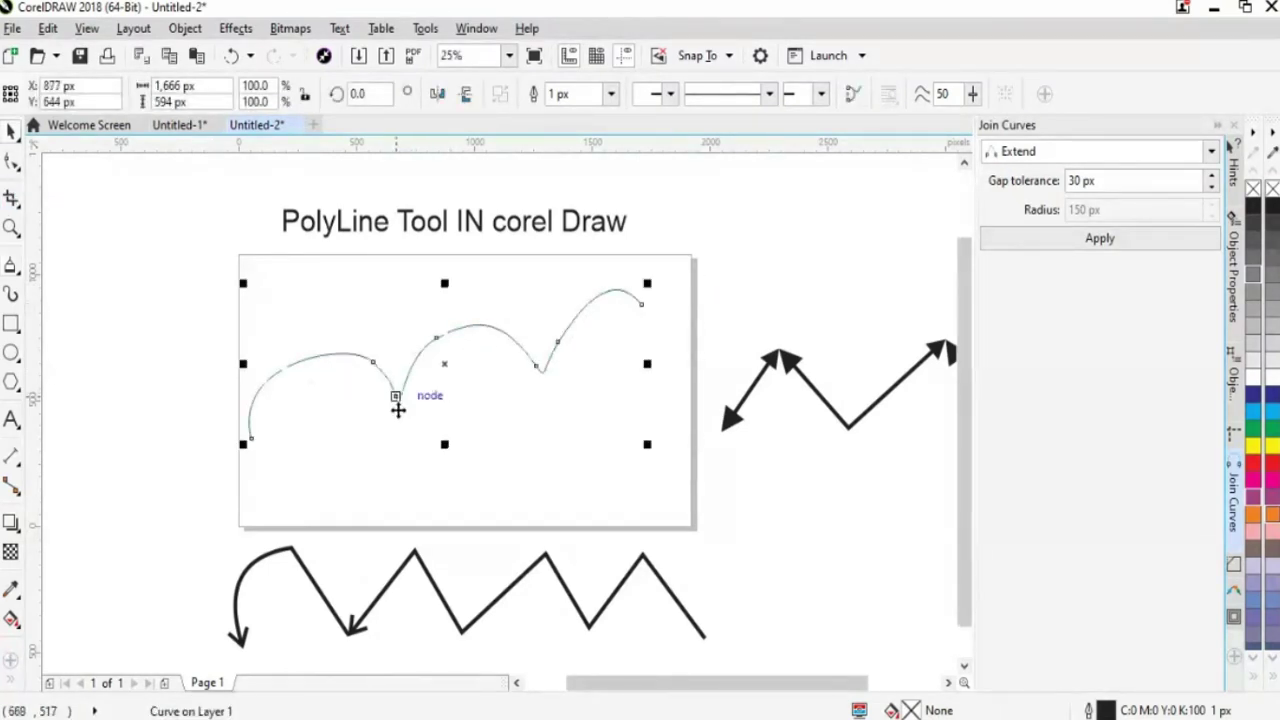
- Set the arched curve's outline width to 16 px and add a solid triangular arrowhead to its start
click(670, 94)
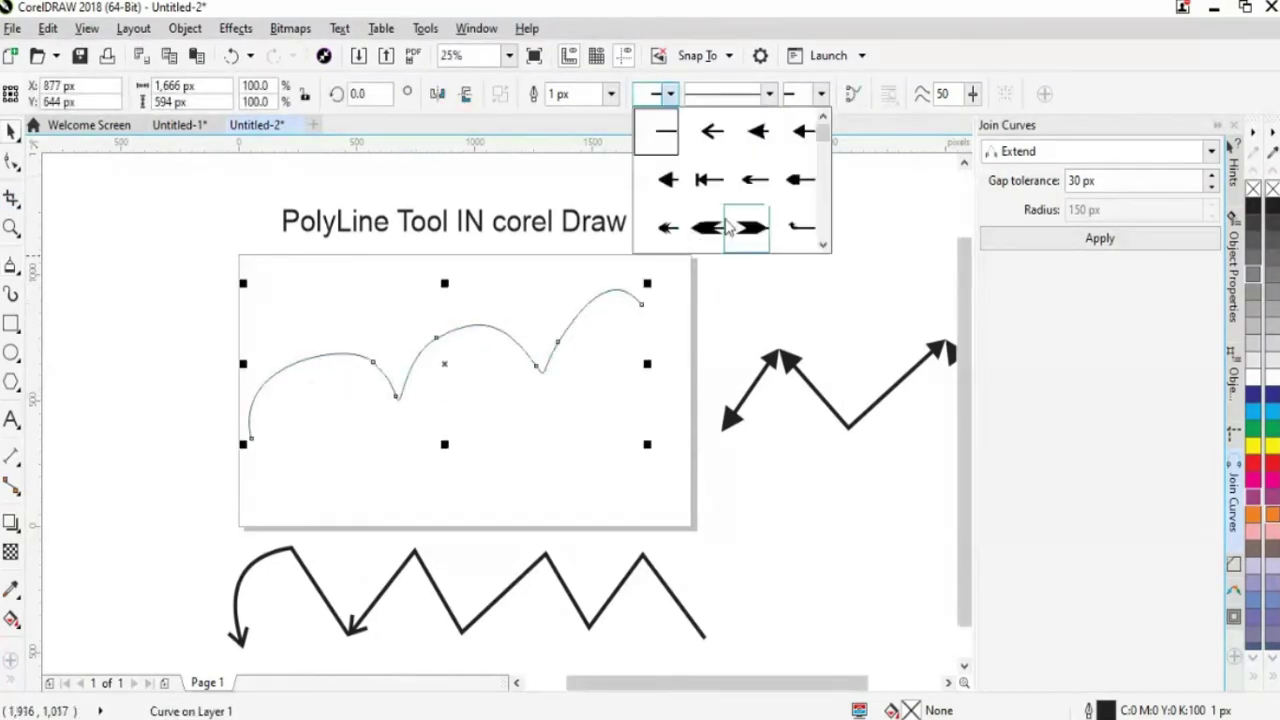
click(616, 100)
click(600, 94)
click(610, 94)
click(570, 249)
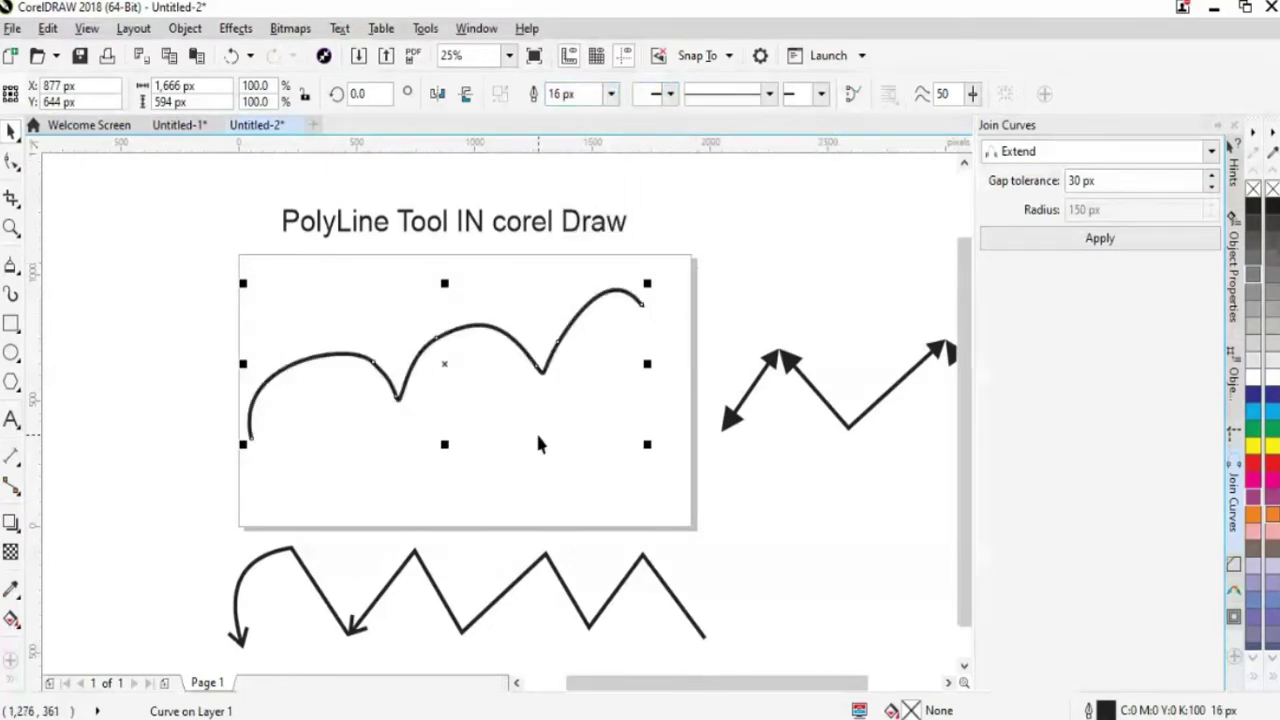
click(670, 94)
click(667, 175)
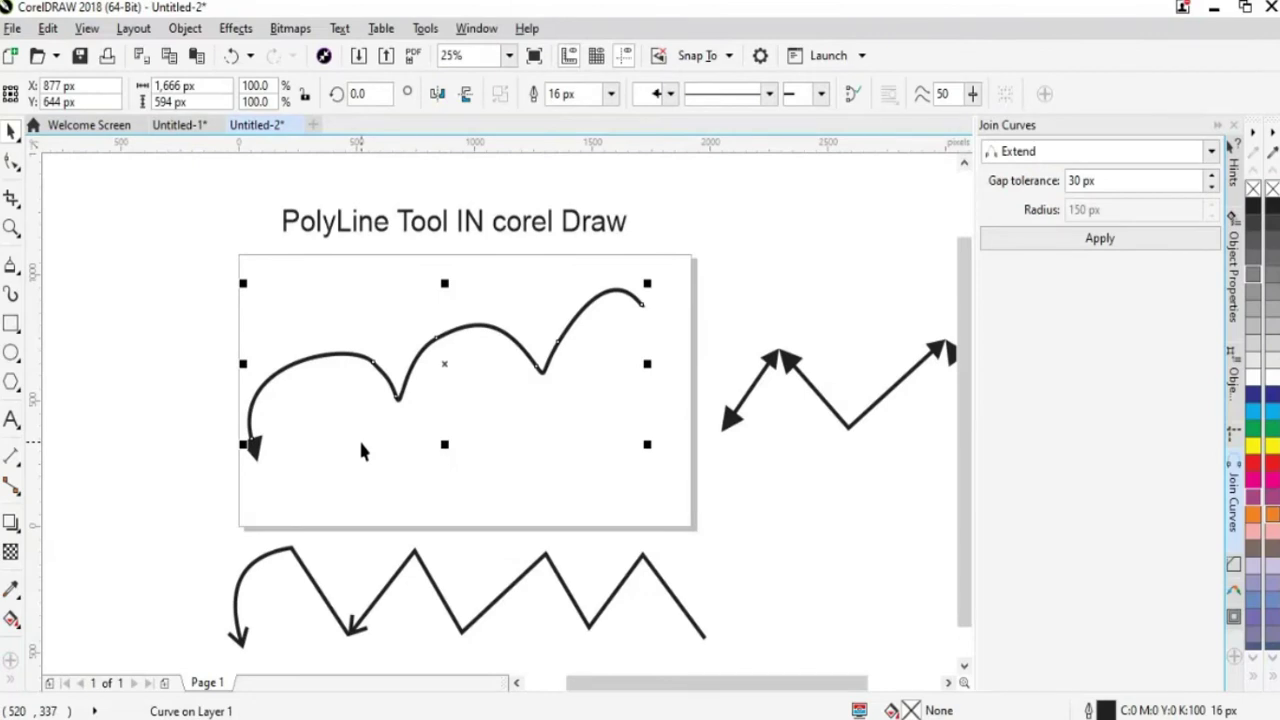
- Move the arched curve toward the page's centre, at about X 960 px and Y 566 px
drag(362, 452, 505, 472)
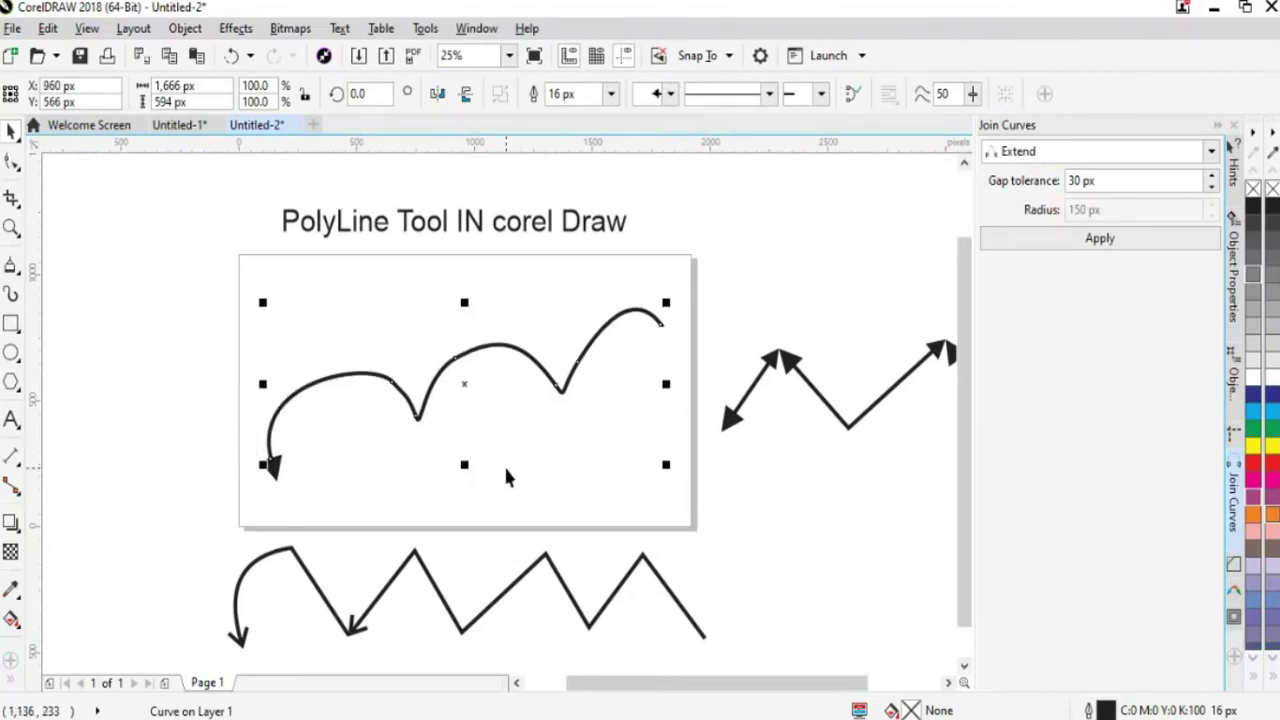
key(Escape)
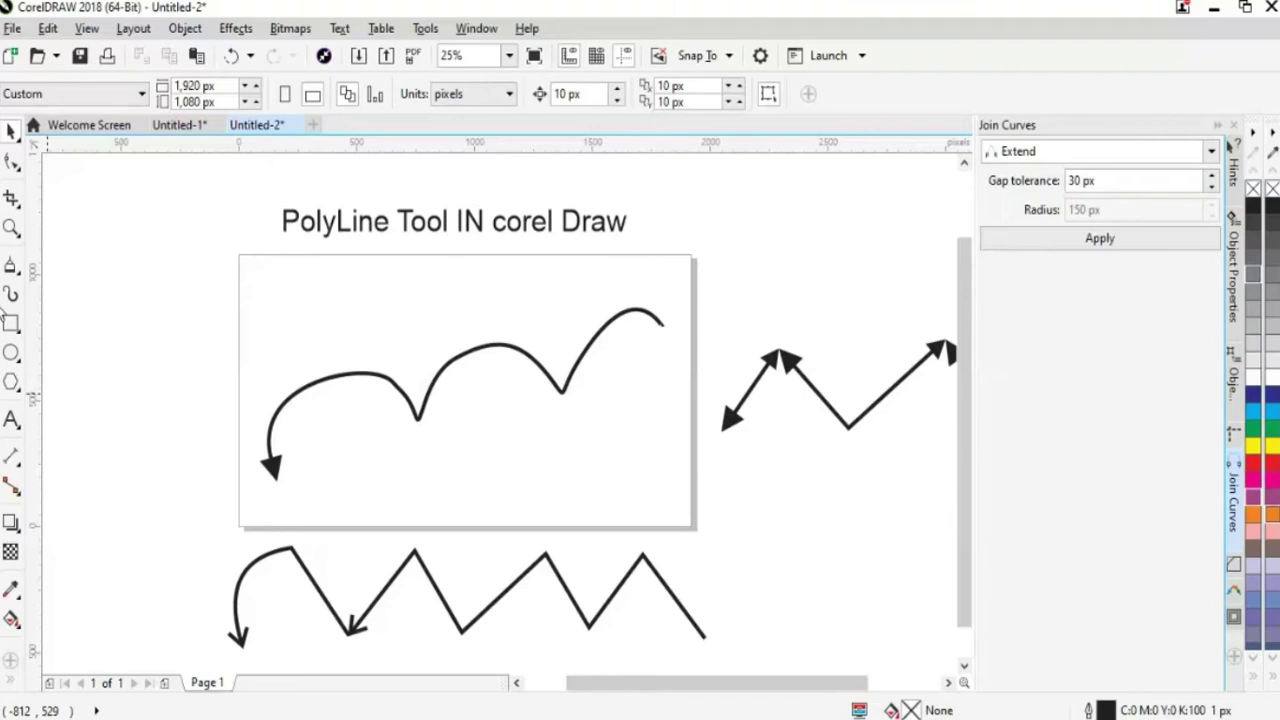
click(380, 377)
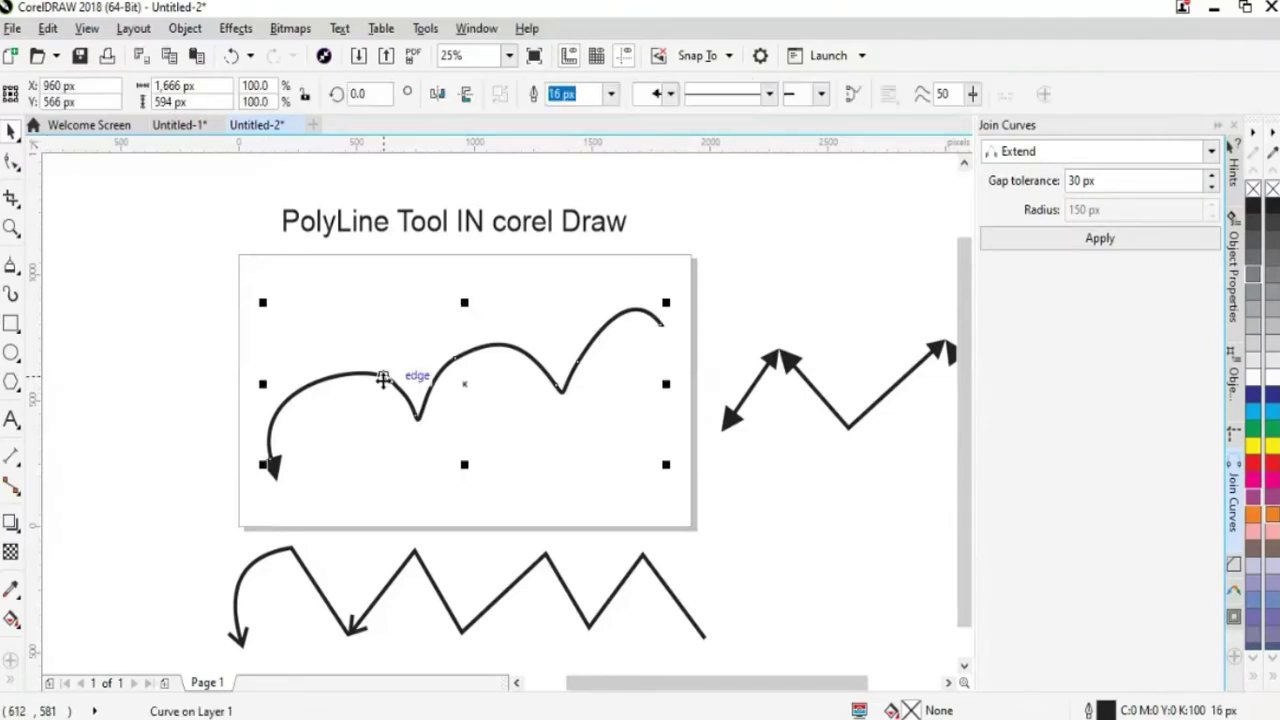
click(186, 30)
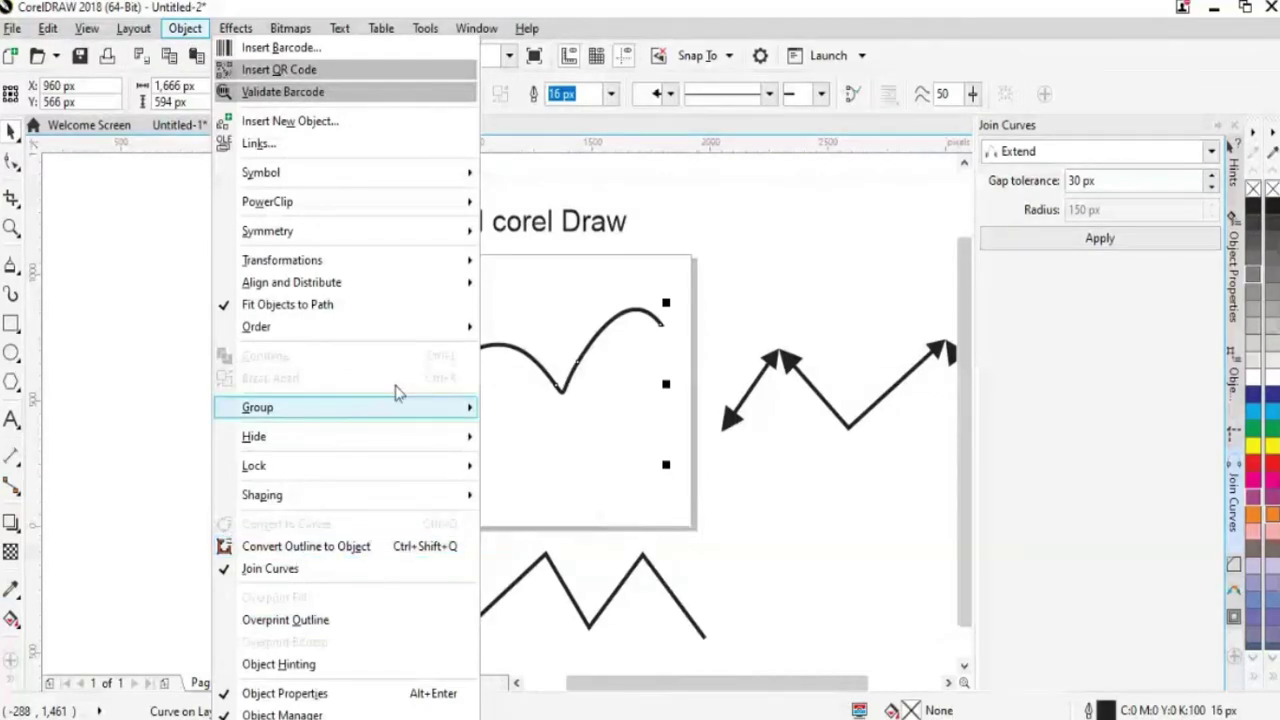
mouse_move(397, 392)
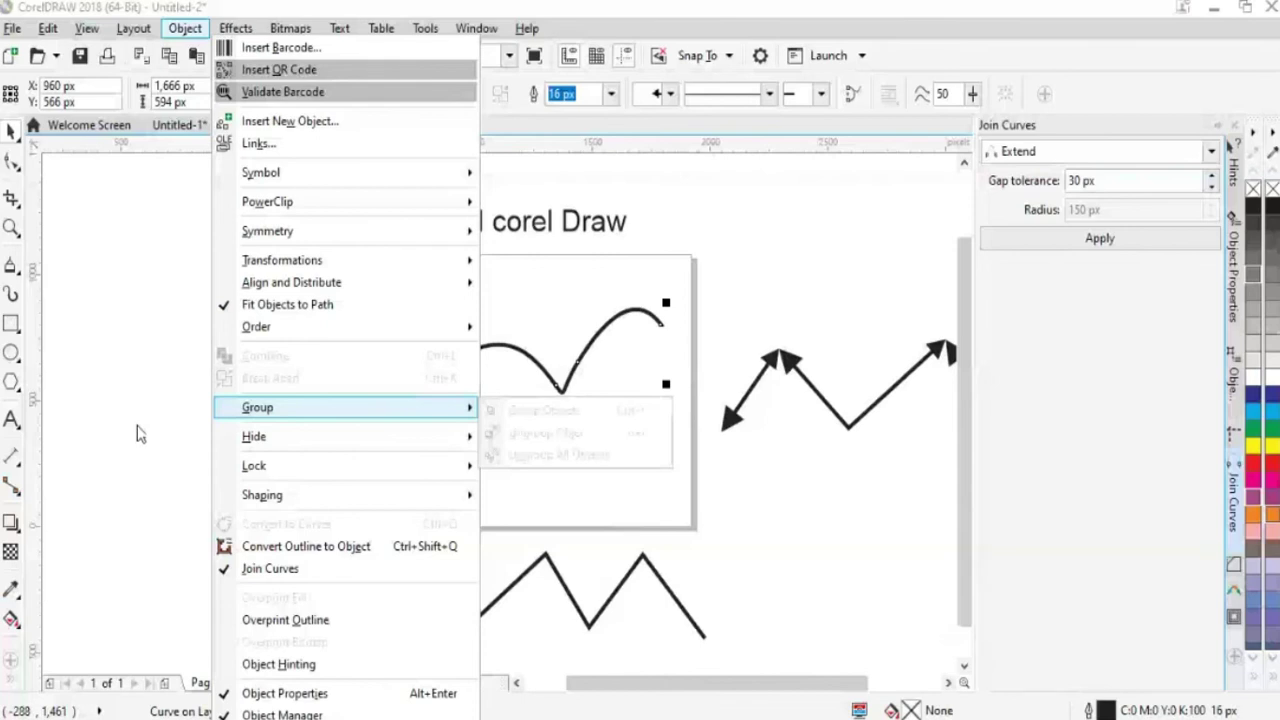
click(140, 433)
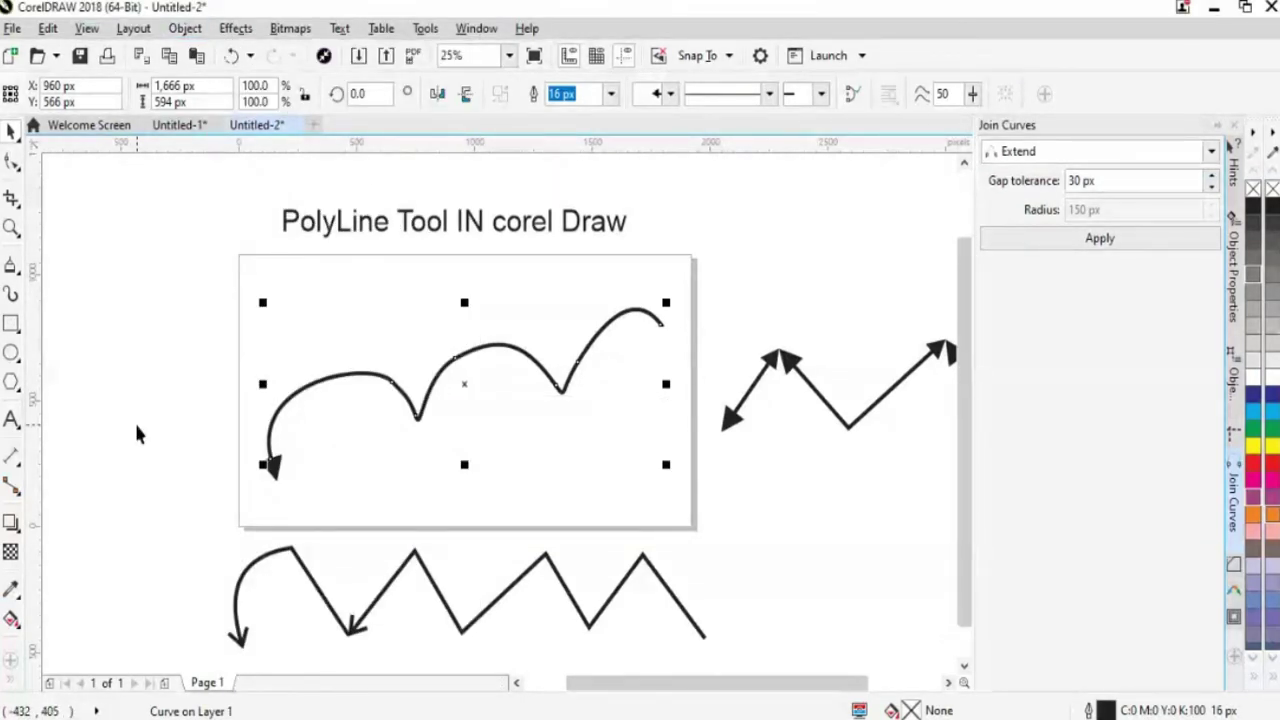
click(137, 433)
scroll(120, 350, right, 1)
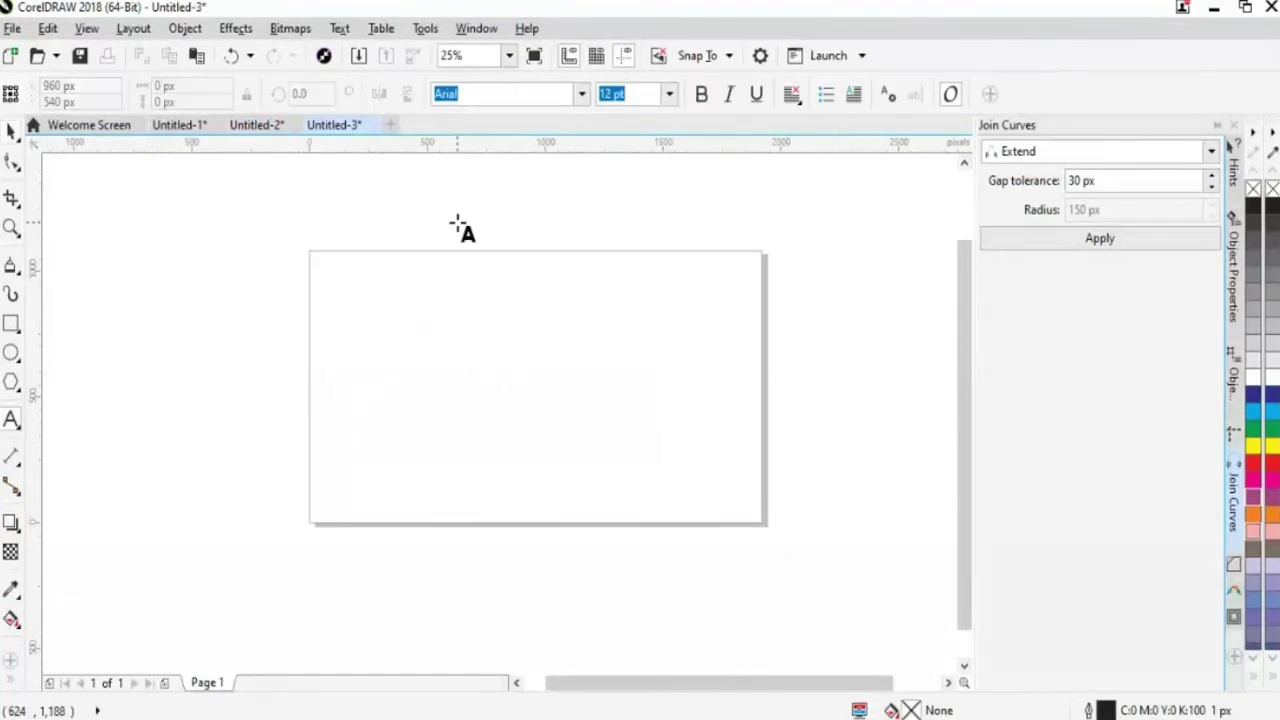
click(10, 268)
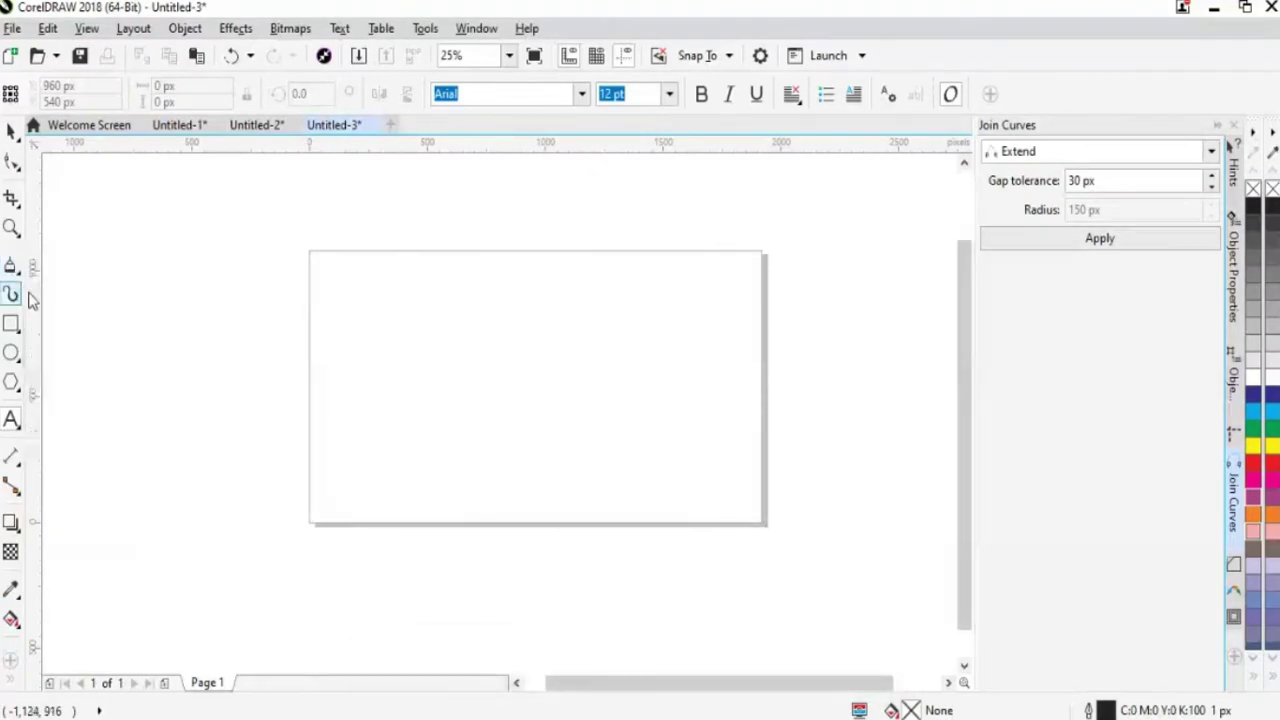
click(10, 268)
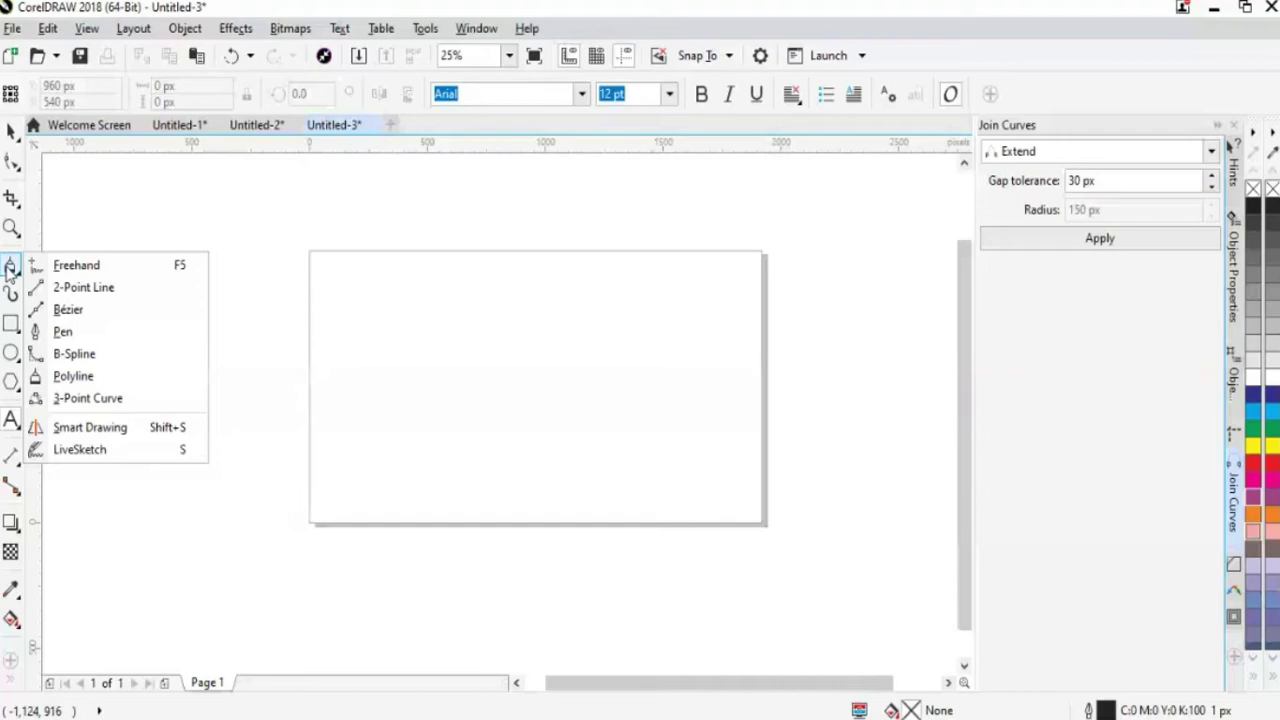
click(76, 265)
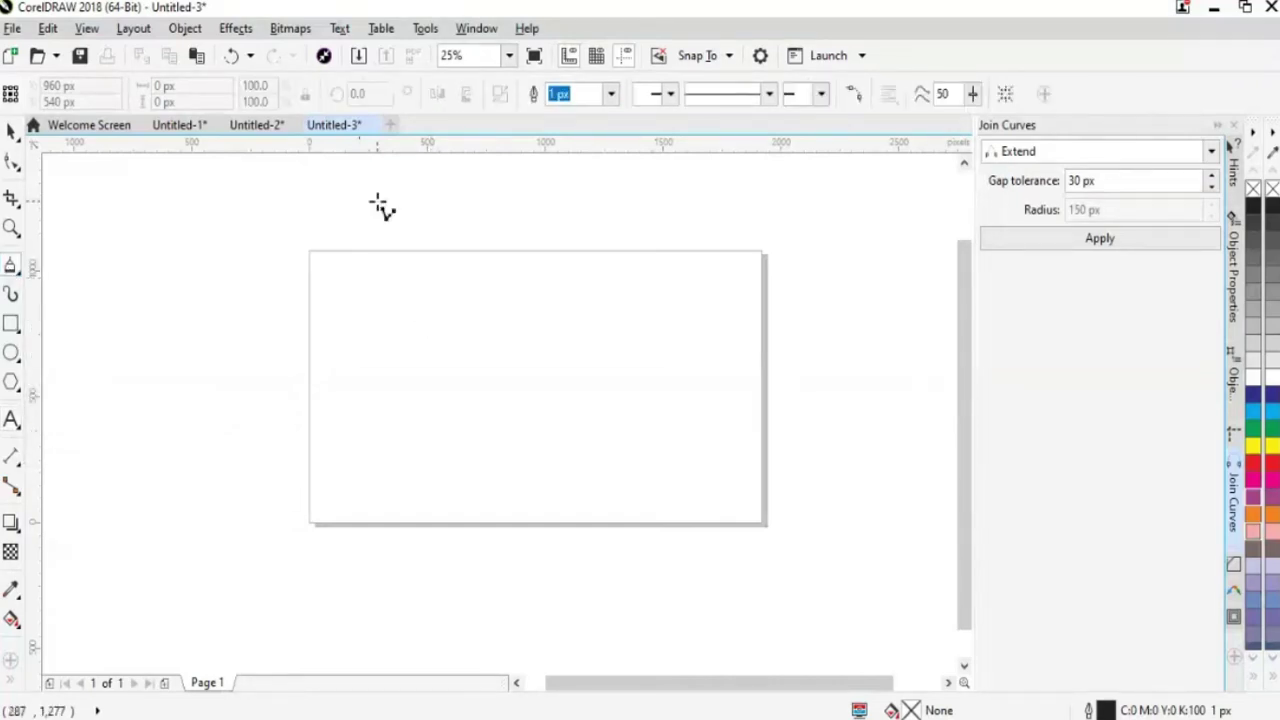
- Add the artistic text "3-Point Curve in CorelDraw" above the page
click(12, 420)
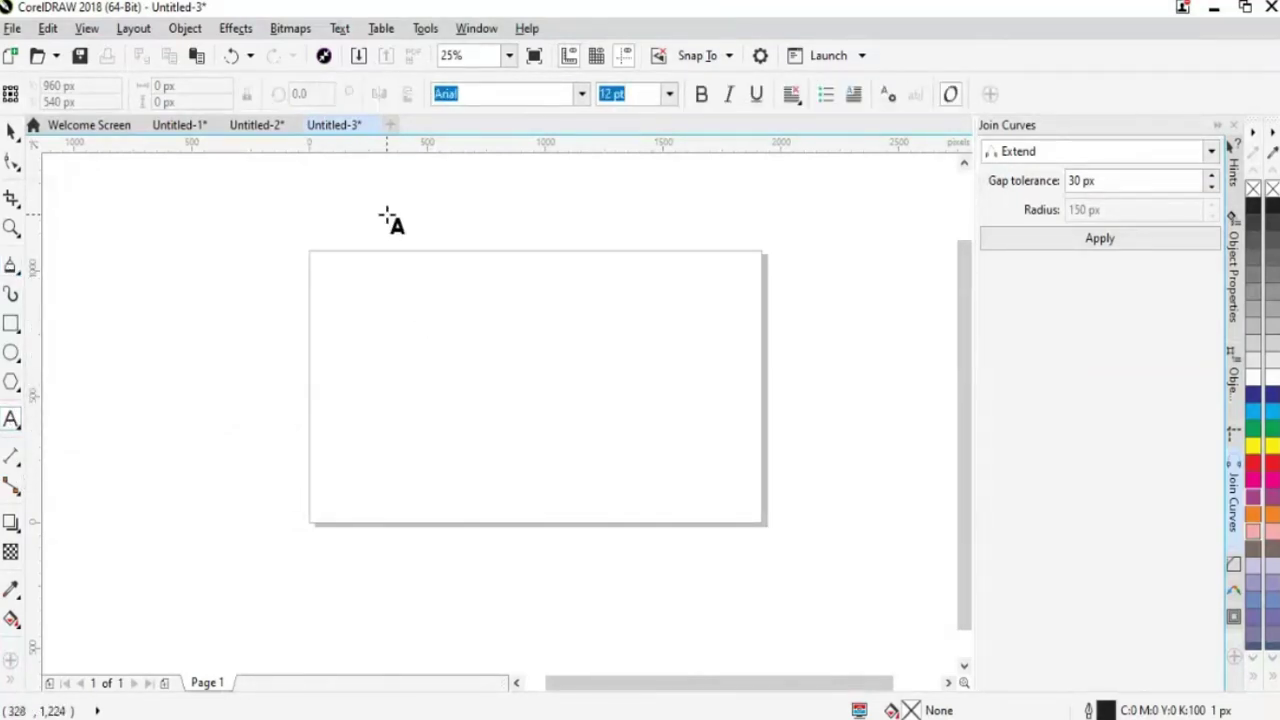
click(386, 212)
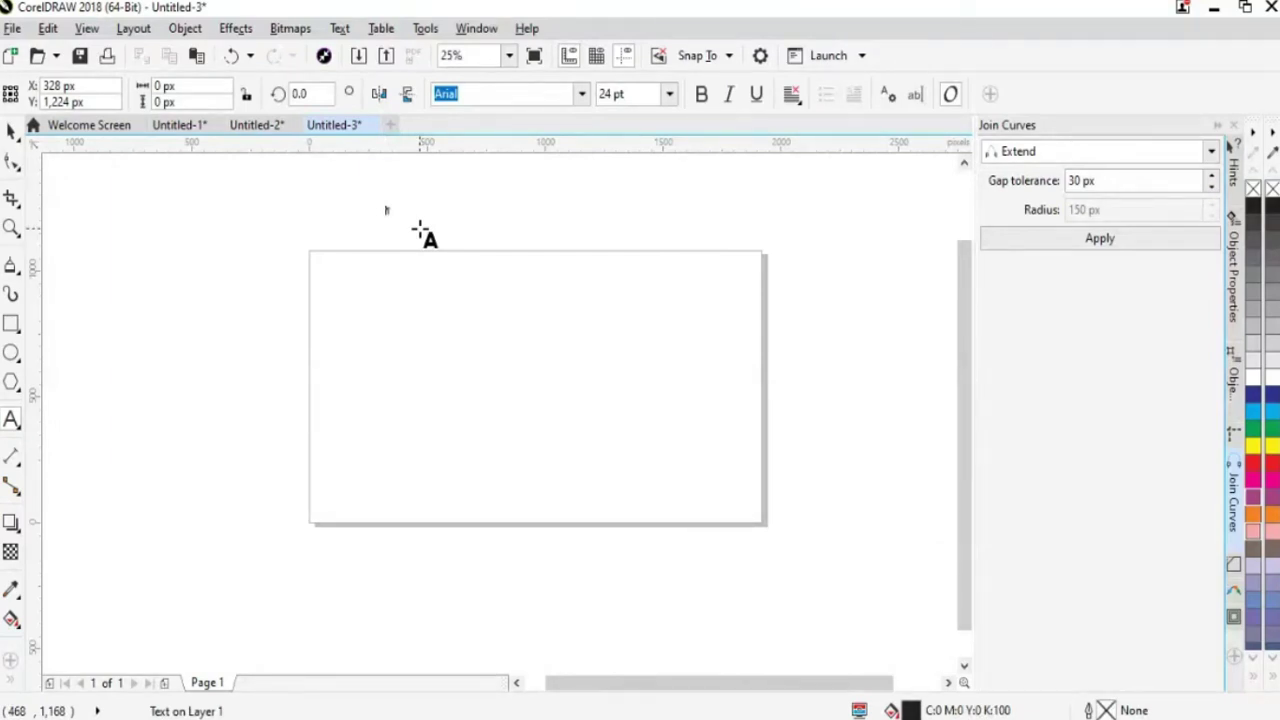
text(H)
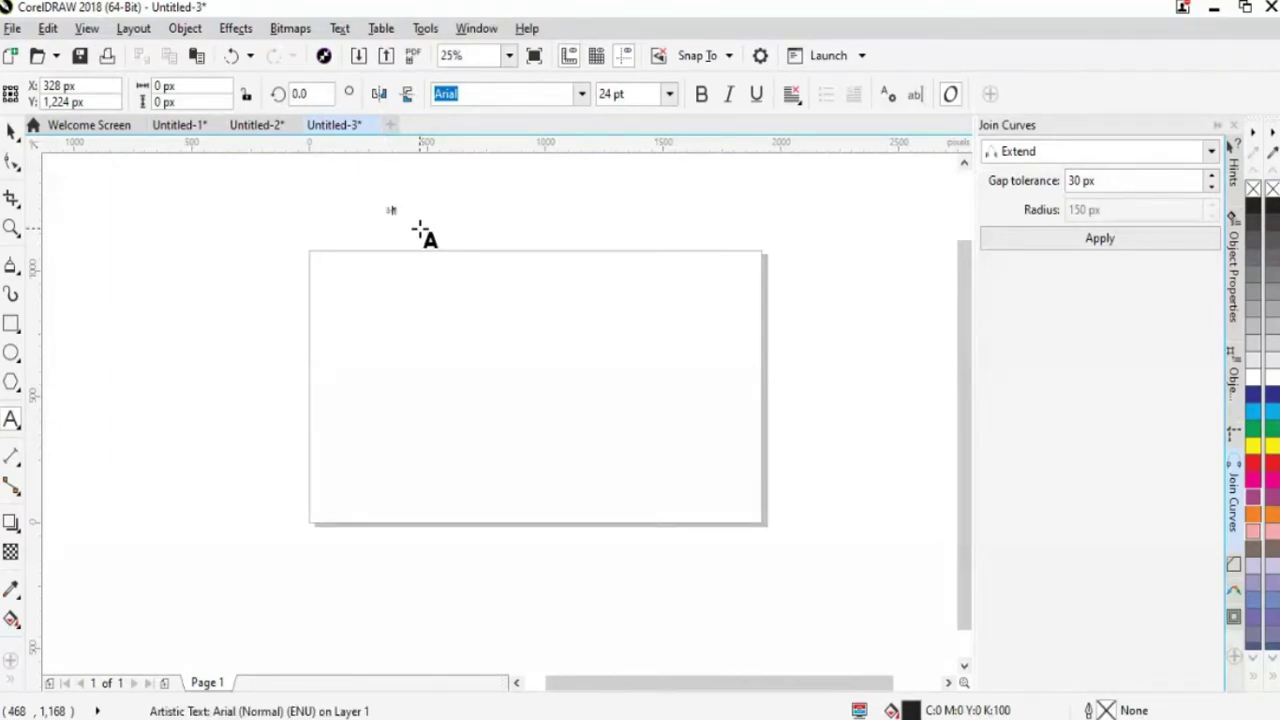
text(ellot)
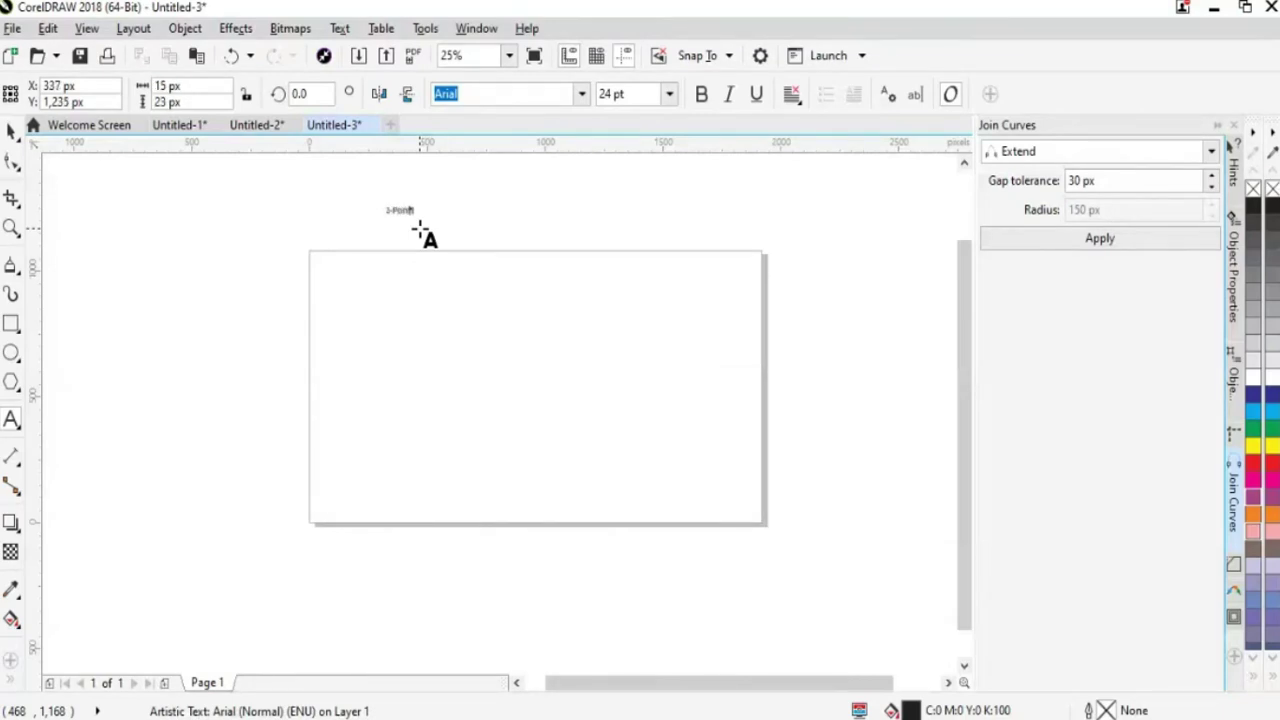
text( Curves)
text( in Corel)
text(DRAW)
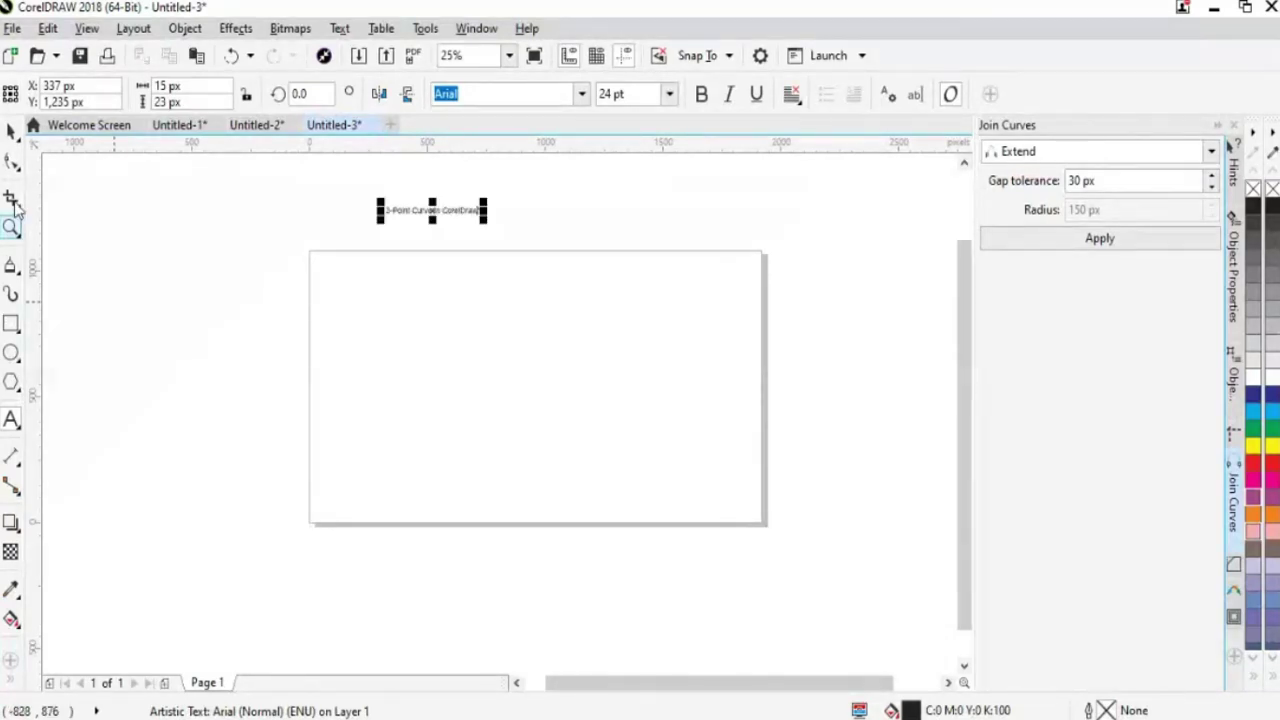
- Enlarge the heading text to about 1,407 px wide and place it centred just above the page
click(11, 130)
drag(484, 221, 723, 314)
drag(618, 218, 606, 220)
- Draw a trial downward-bulging curve with the 3-Point Curve tool, its endpoints about 392 px apart, and undo it
click(11, 266)
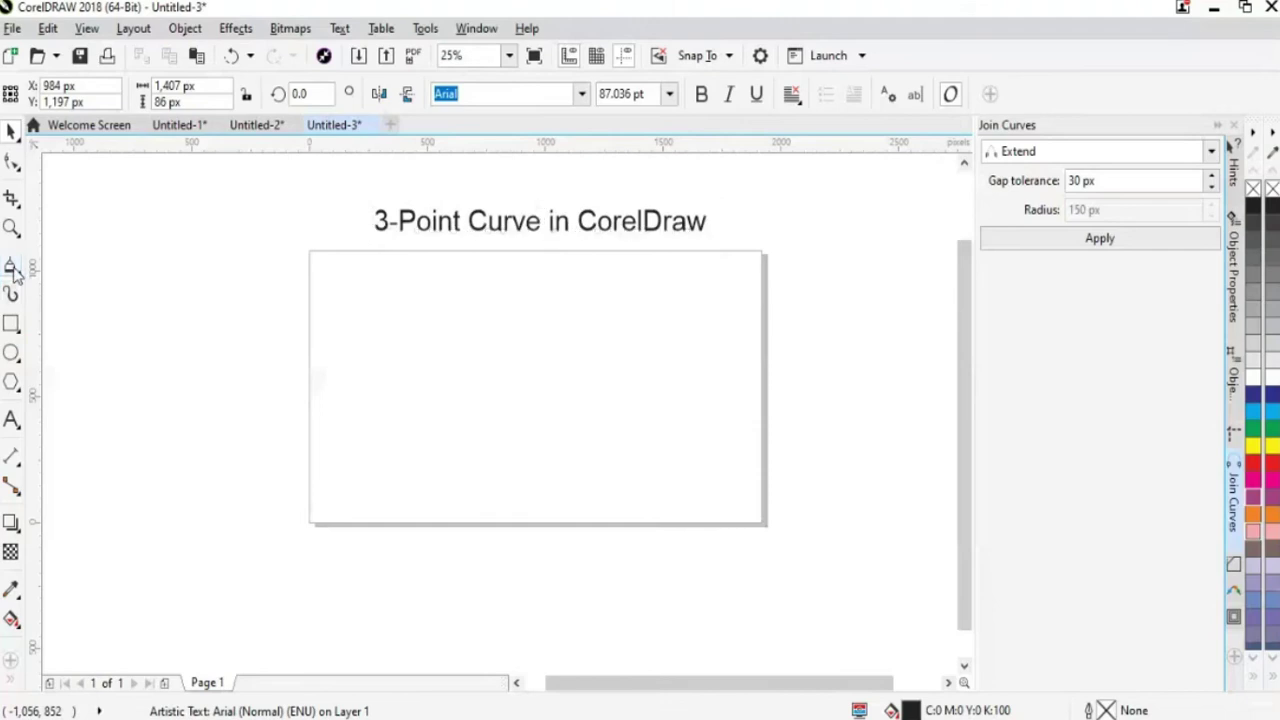
click(15, 271)
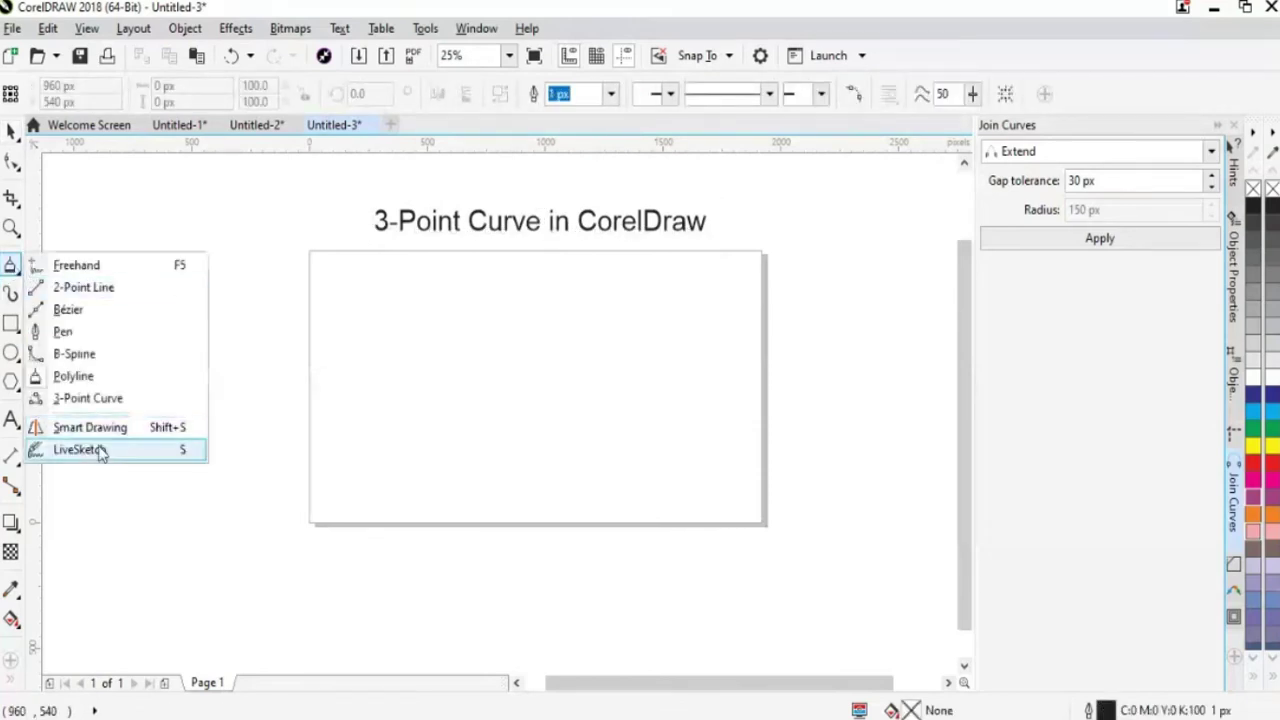
click(90, 398)
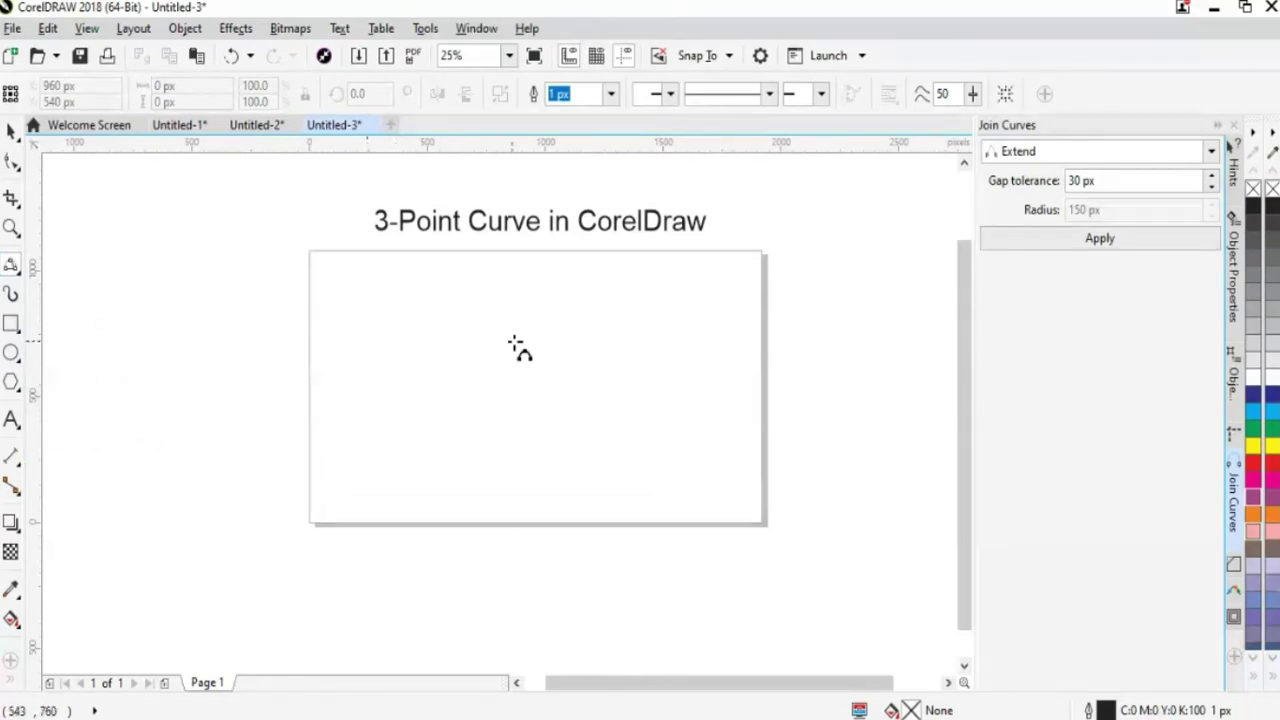
drag(528, 334, 610, 379)
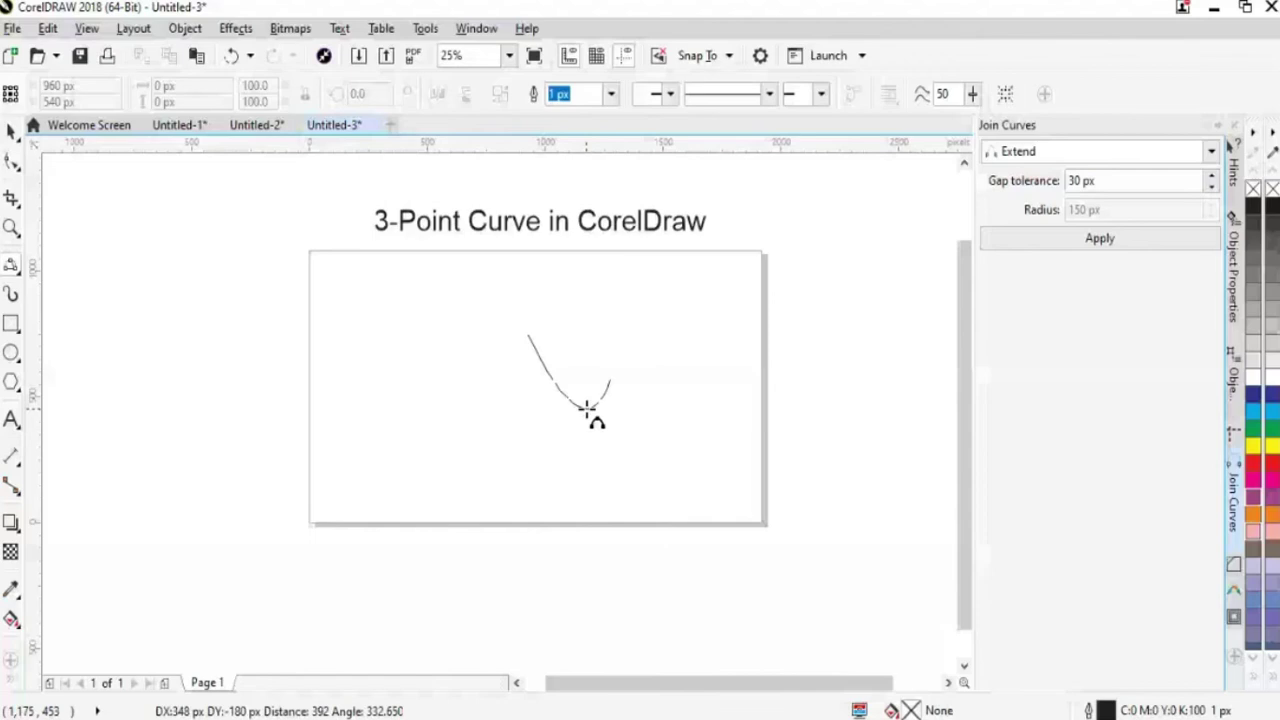
scroll(588, 410, down, 2)
scroll(880, 523, up, 2)
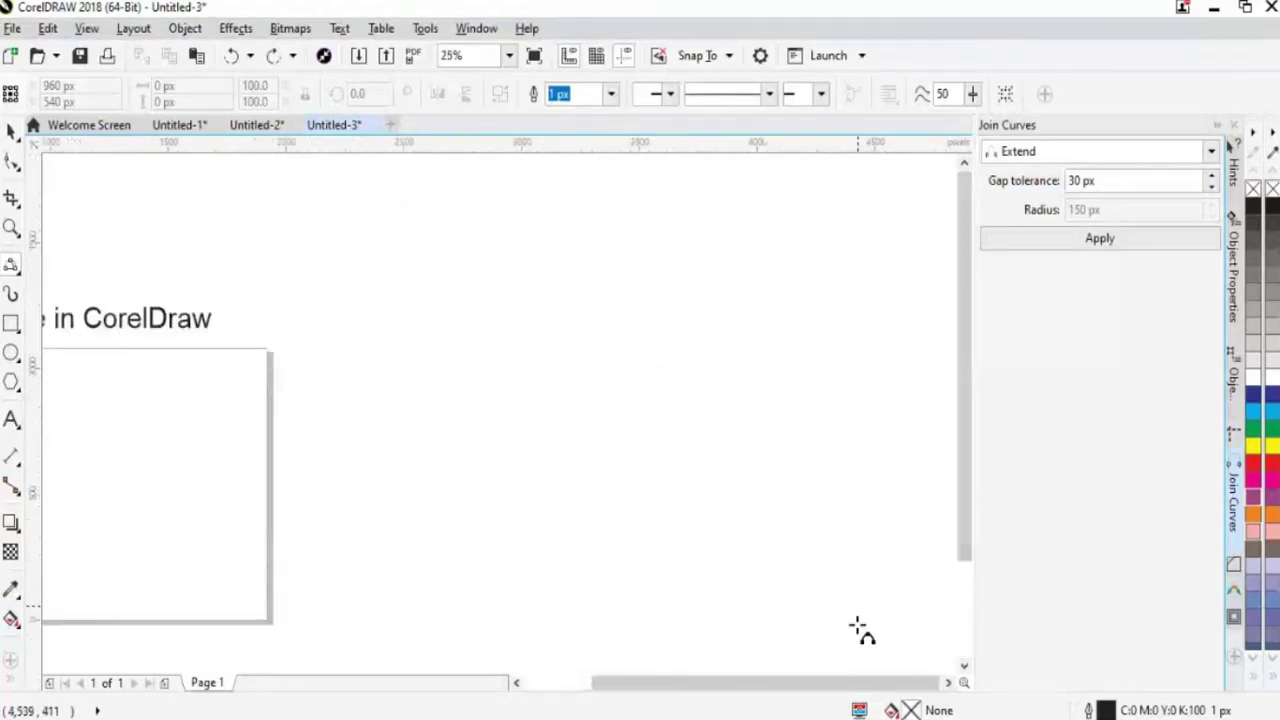
scroll(851, 683, left, 3)
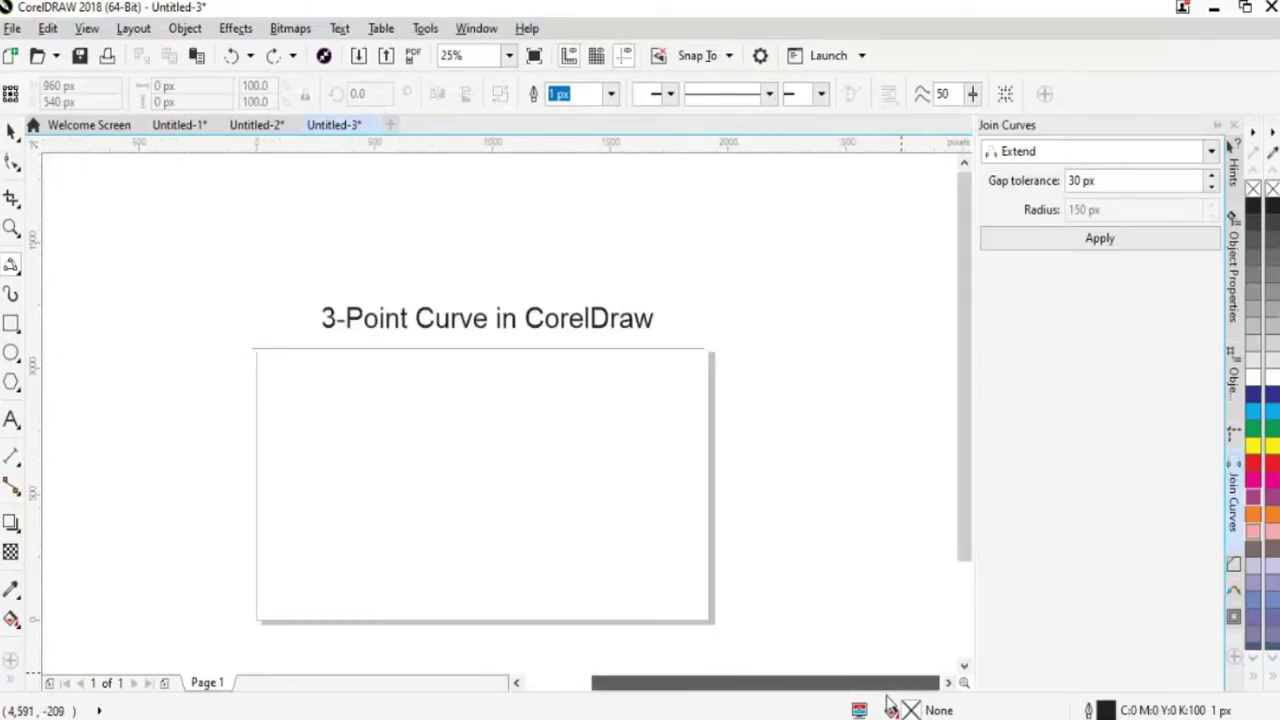
- Draw a trial 3-point curve bulging to the right, its endpoints about 527 px apart, and delete it
drag(343, 535, 425, 440)
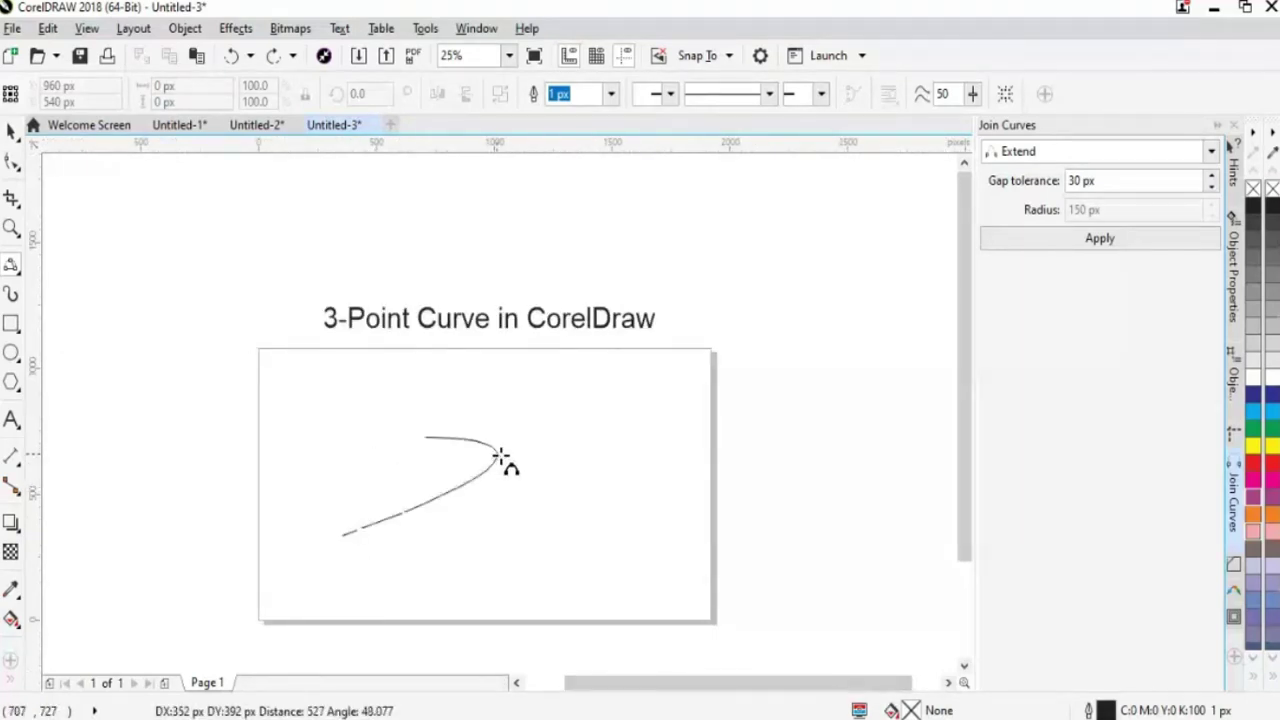
click(331, 424)
key(Delete)
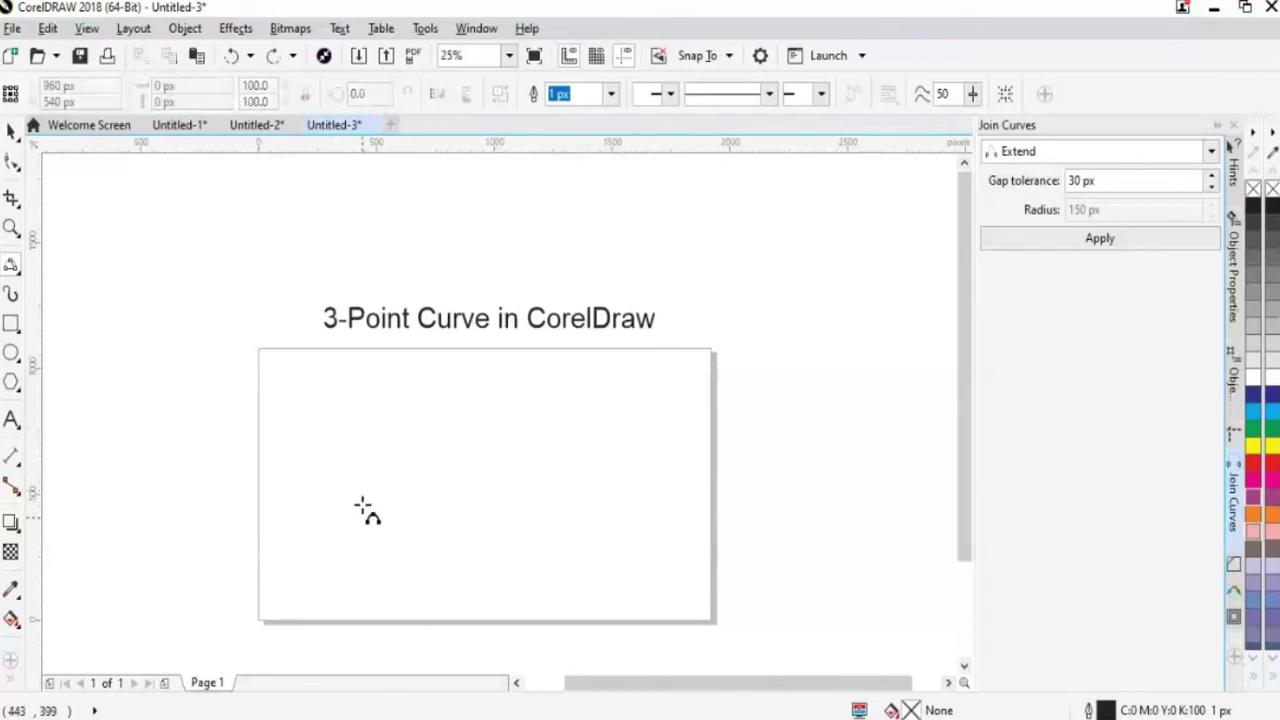
- Draw a small, sharply bent 3-point curve with endpoints about 149 px apart near the page's lower edge, and delete it
drag(508, 534, 560, 574)
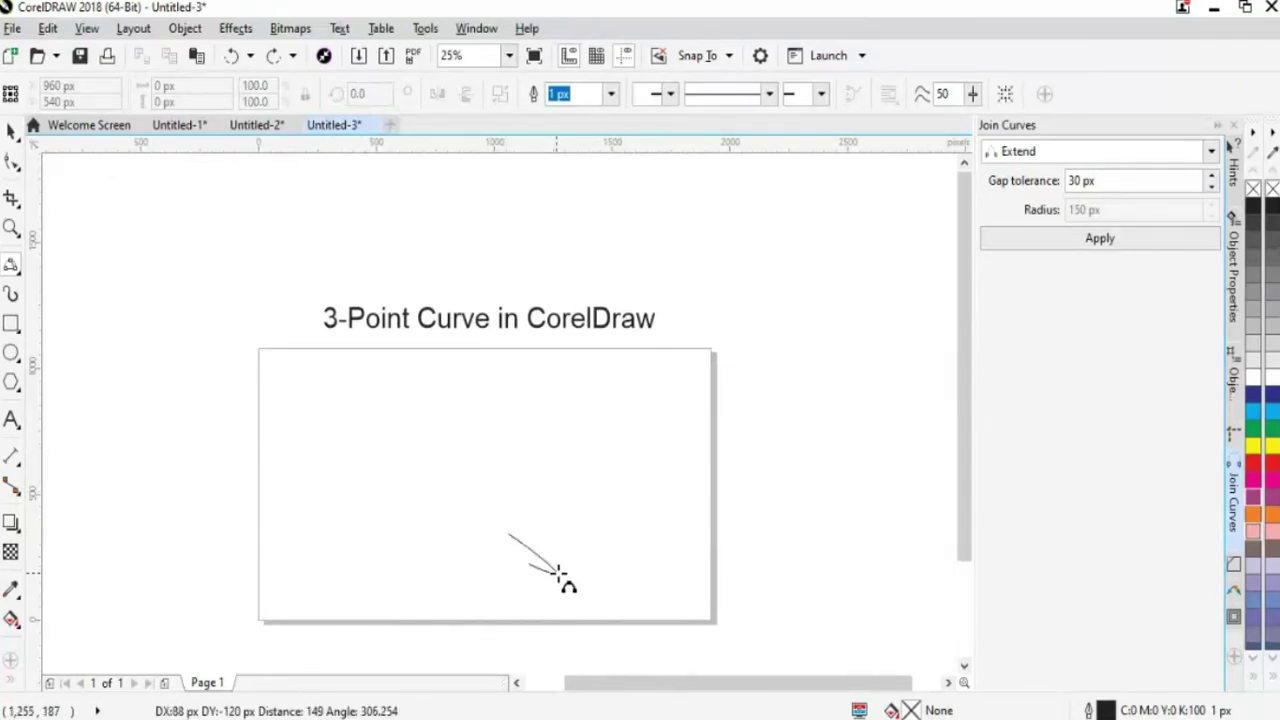
drag(562, 577, 558, 574)
click(445, 530)
key(Delete)
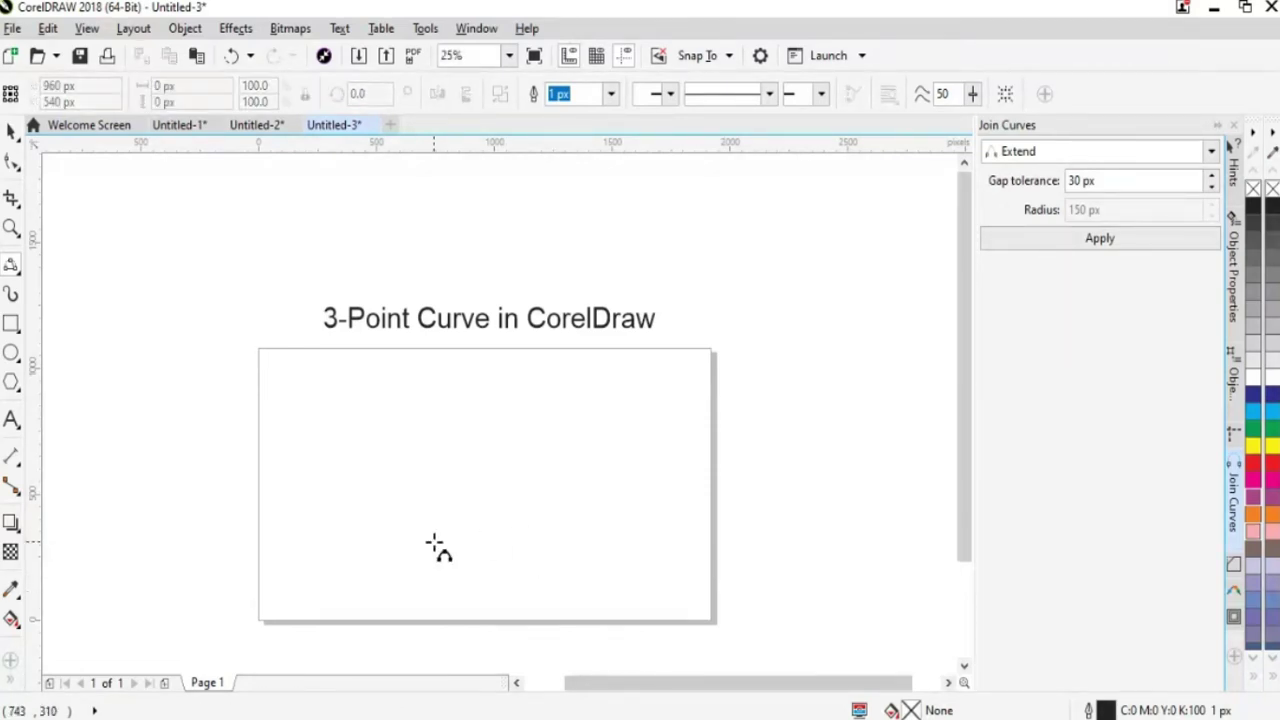
- Draw a trial near-vertical, almost straight 3-point curve about 516 px tall in the page, and delete it
drag(434, 541, 434, 410)
click(434, 410)
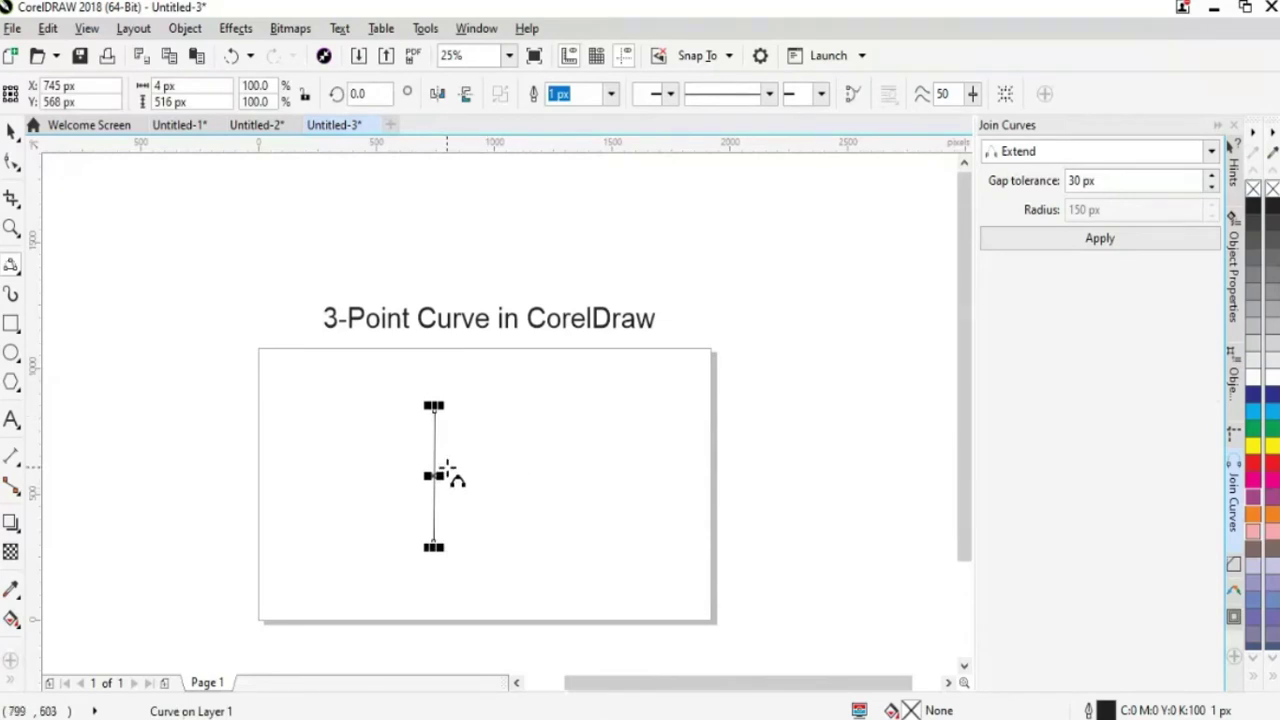
key(Delete)
- Draw a trial 3-point curve bulging to the left, its endpoints about 440 px apart, and delete it
drag(438, 518, 443, 414)
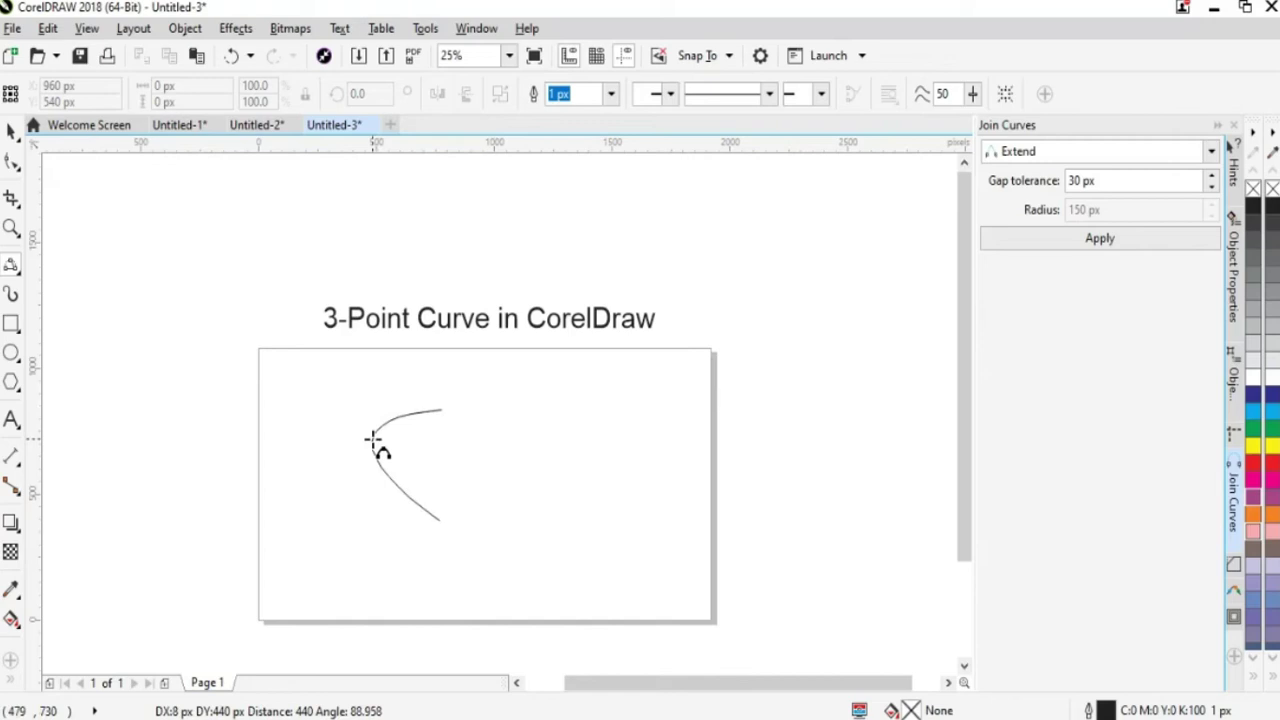
click(428, 467)
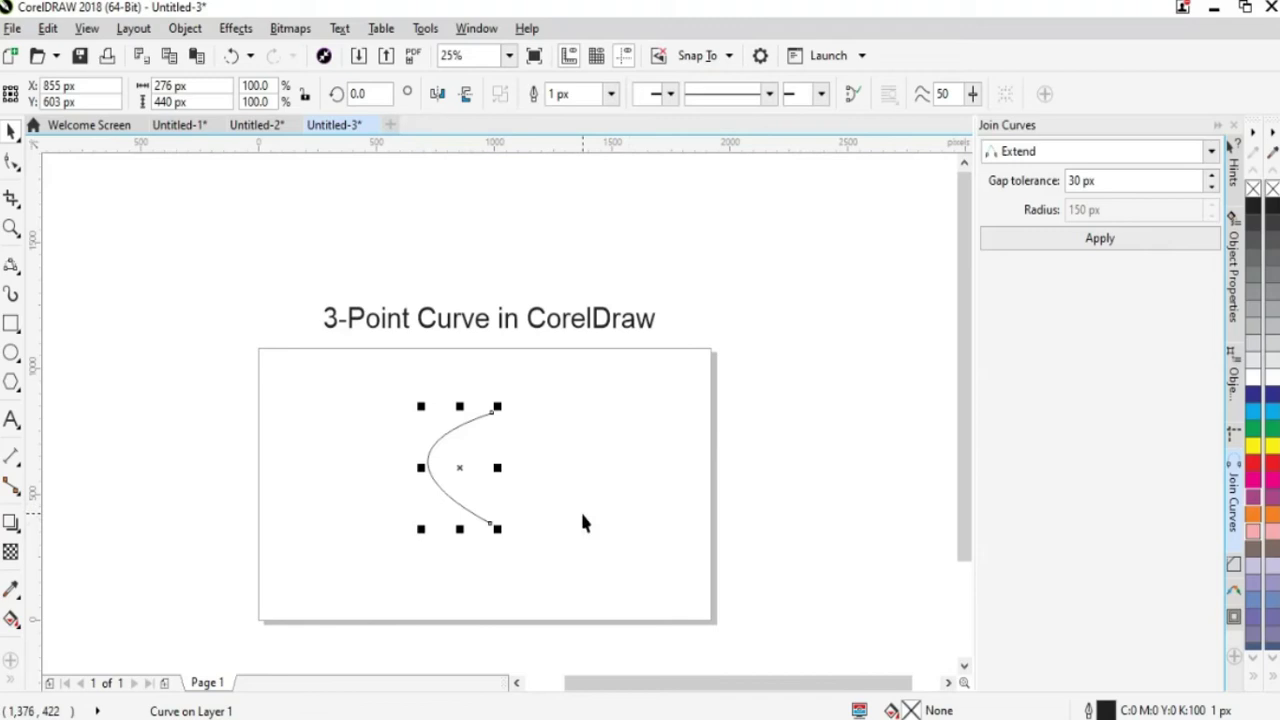
key(Delete)
- Draw a right-bulging curve with the 3-Point Curve tool, its endpoints about 520 px apart, and select it as an object
click(11, 266)
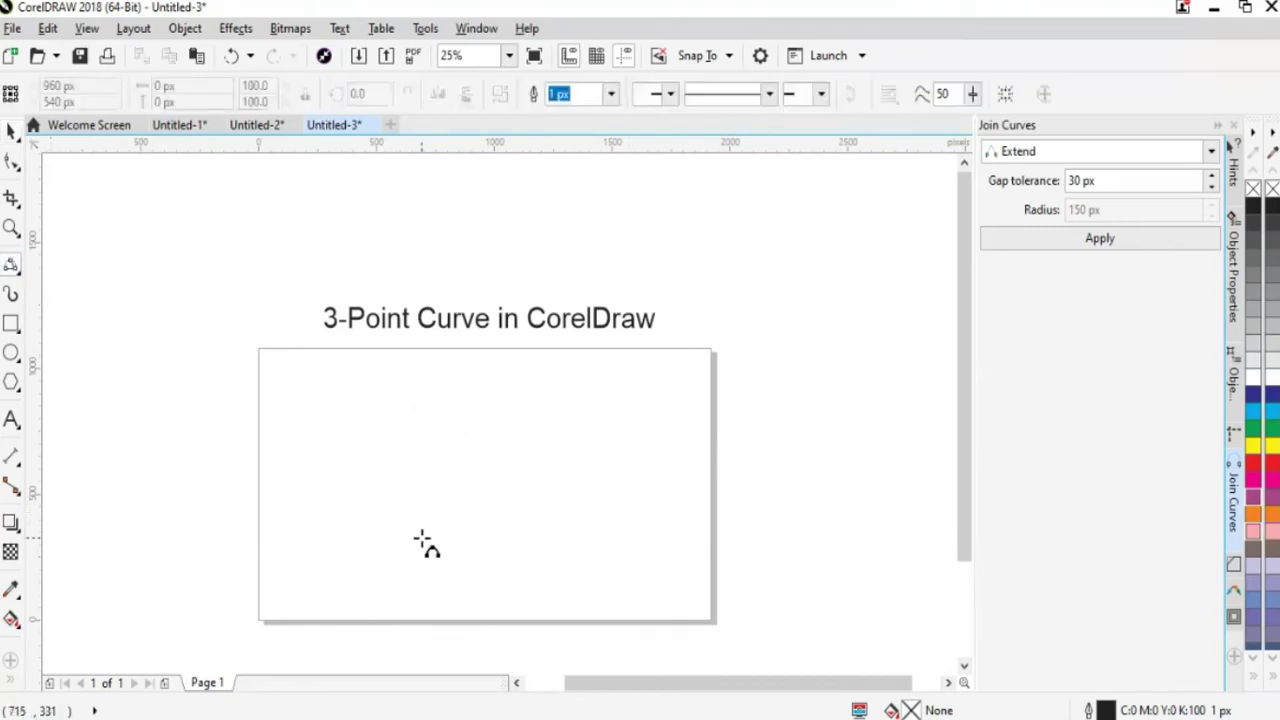
drag(447, 532, 451, 401)
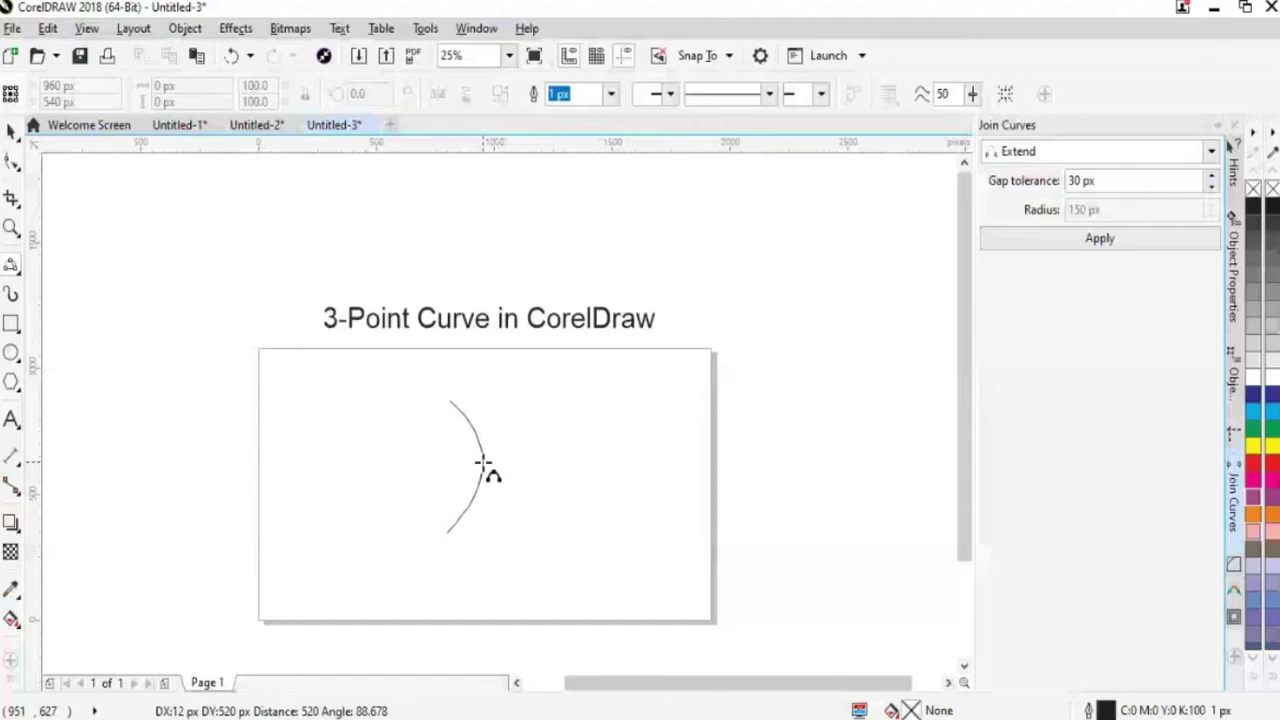
click(510, 465)
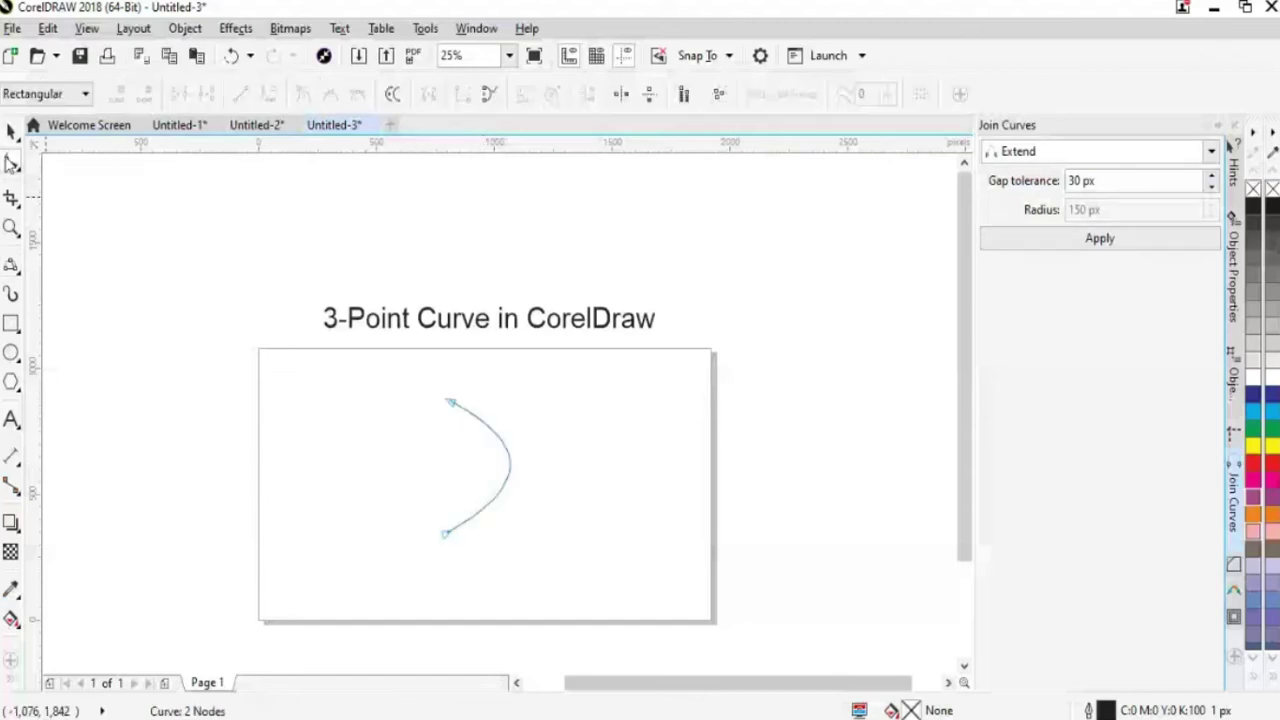
key(space)
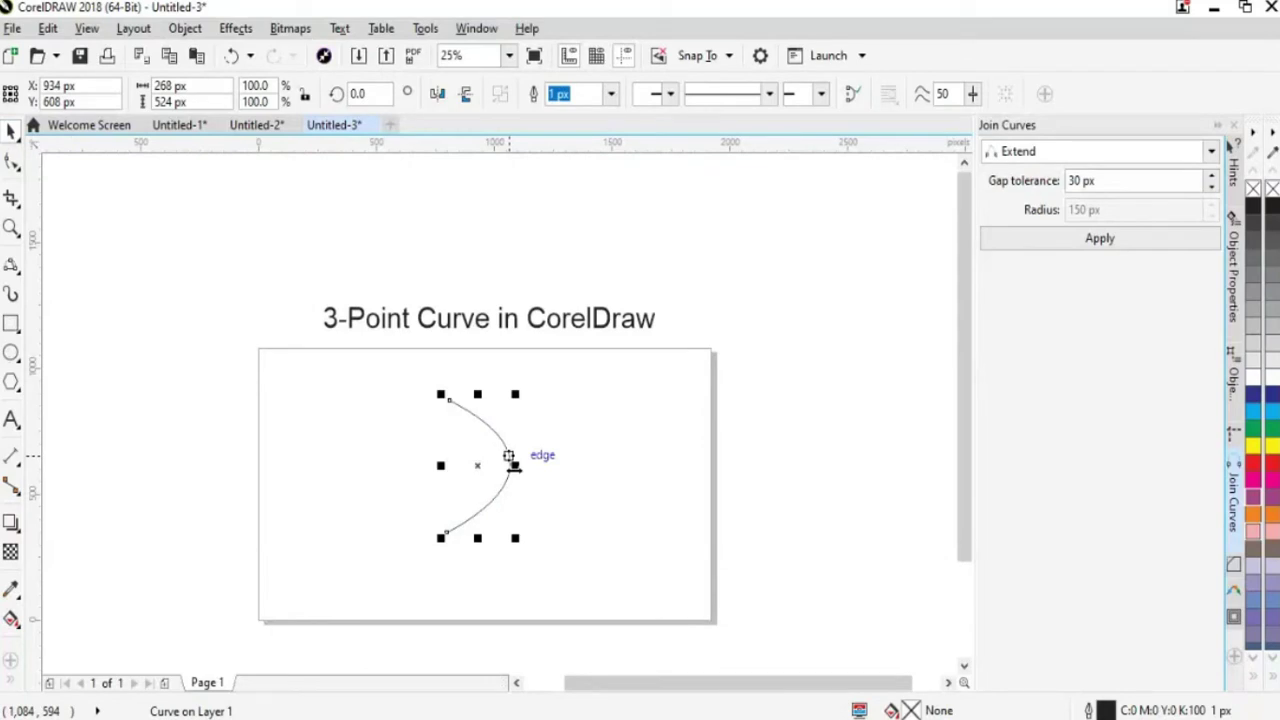
- Draw a trial arched curve about 564 px wide and 384 px tall with the Pen tool, and delete it
drag(423, 486, 550, 420)
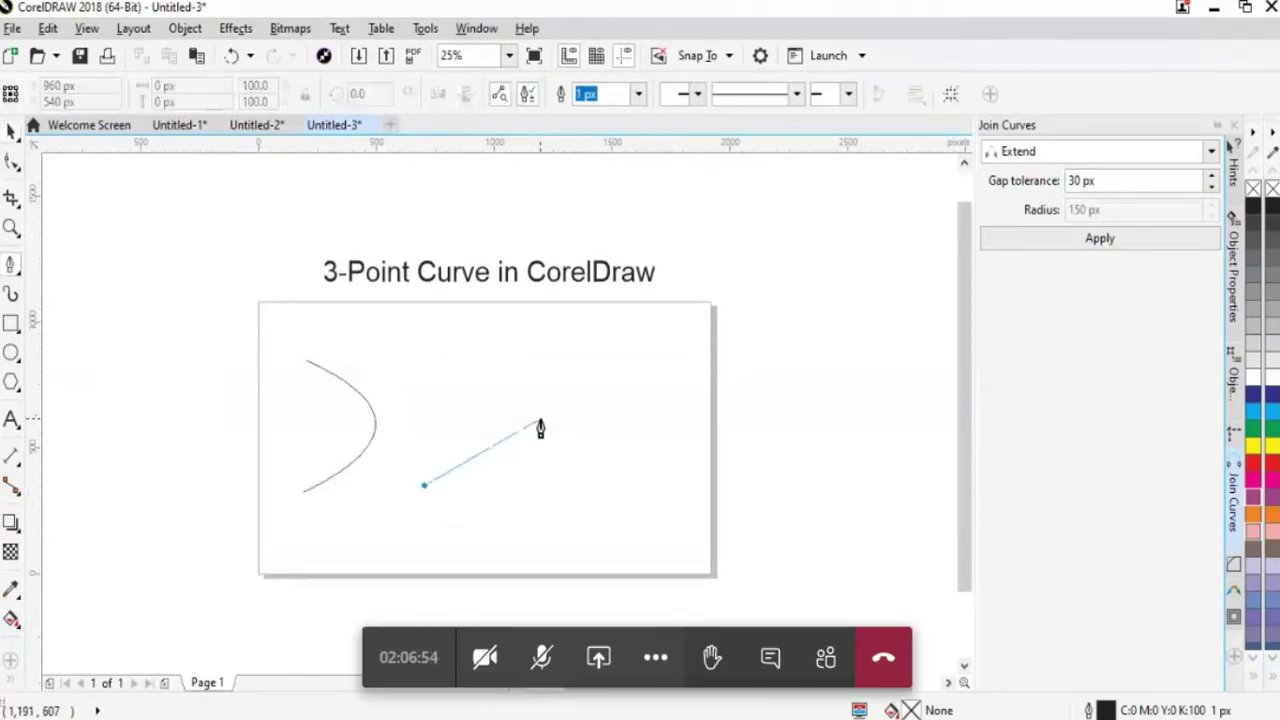
click(488, 383)
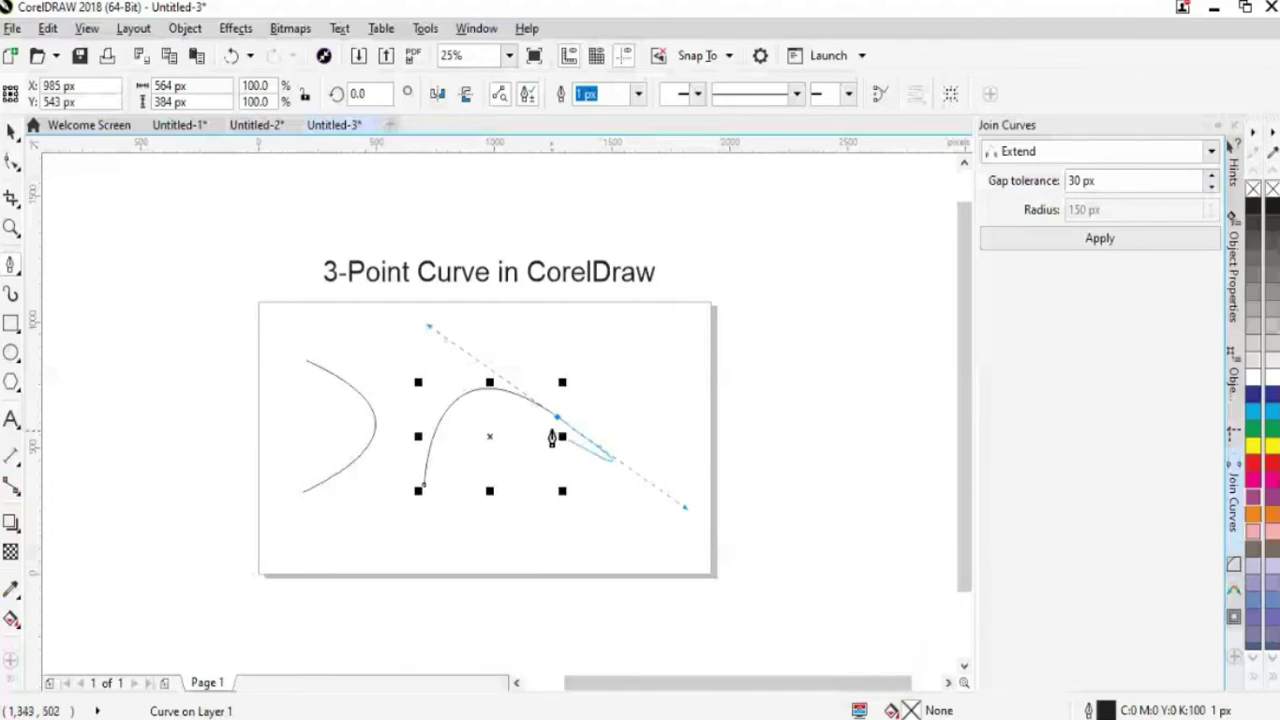
click(11, 130)
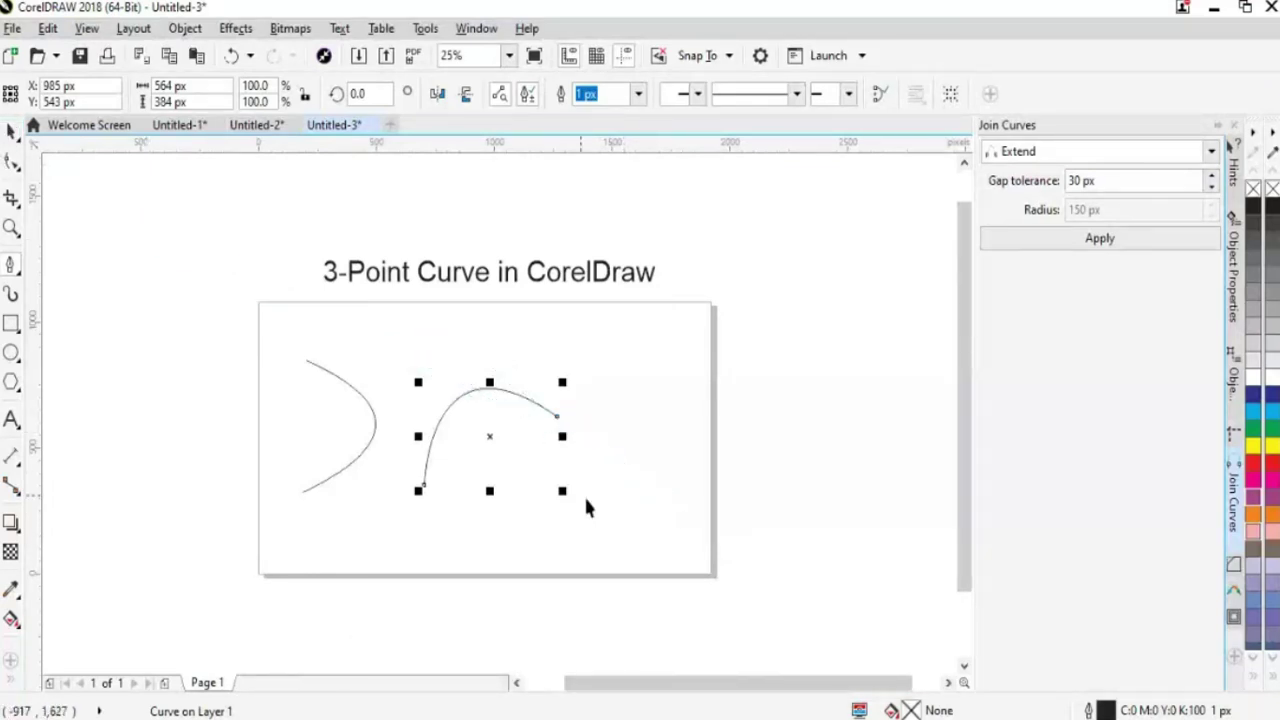
key(Delete)
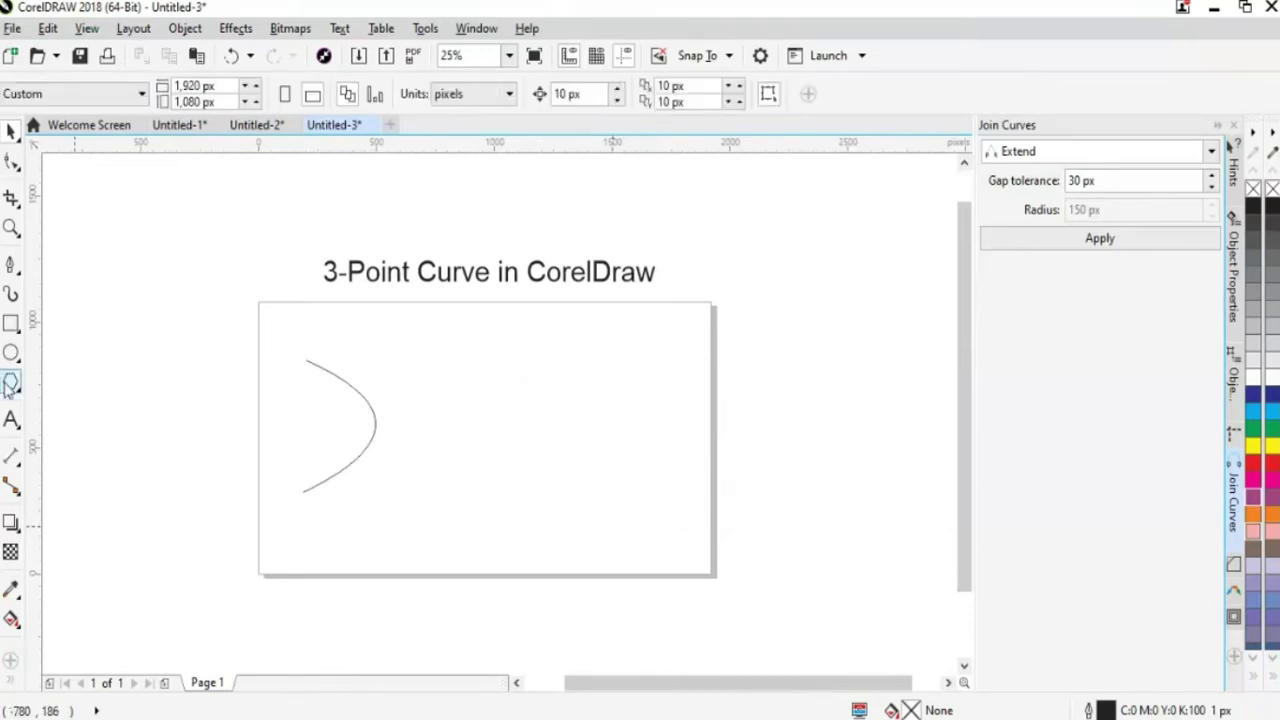
- Delete the right-bulging 3-point curve in the page's left part and dismiss the meeting recording notice
click(345, 462)
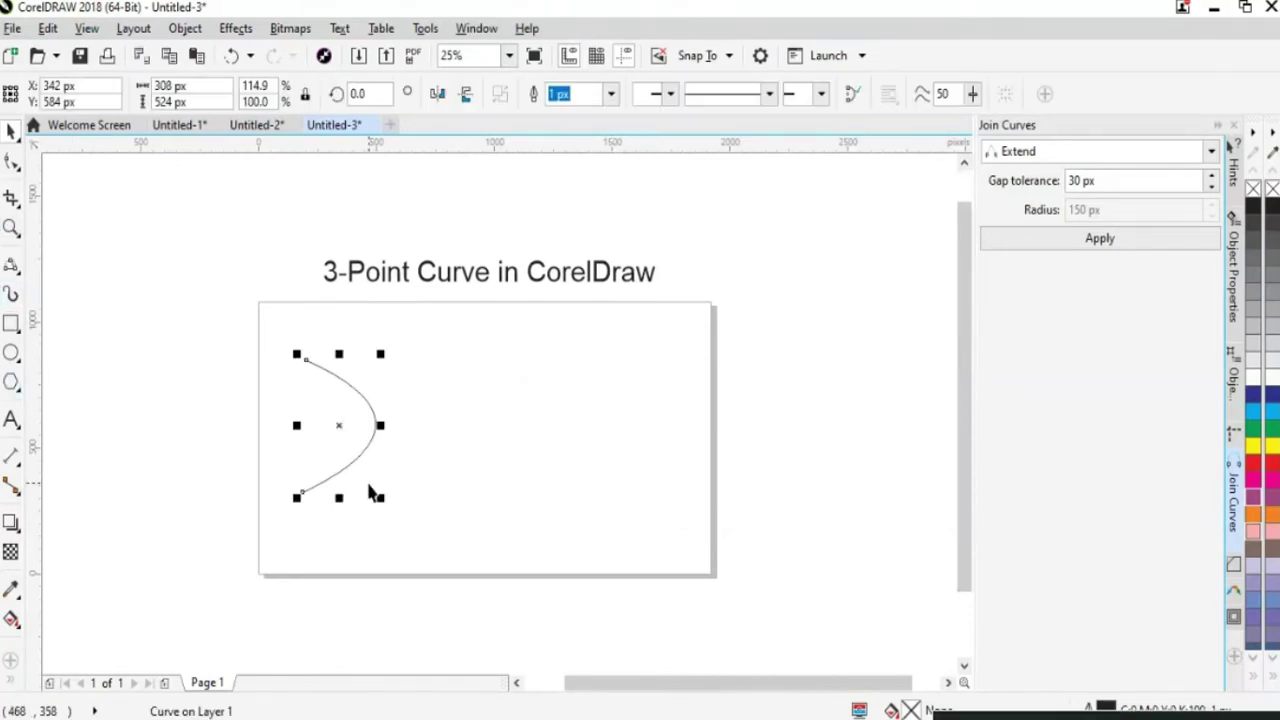
key(Delete)
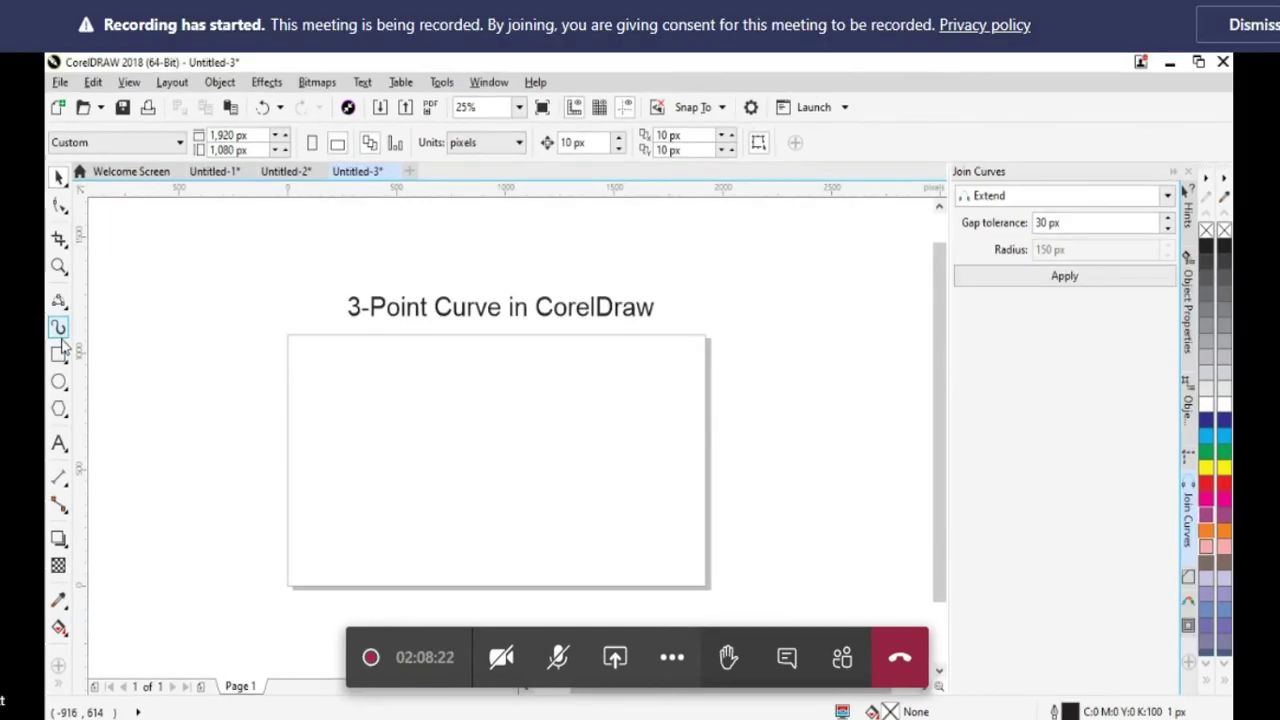
click(1262, 25)
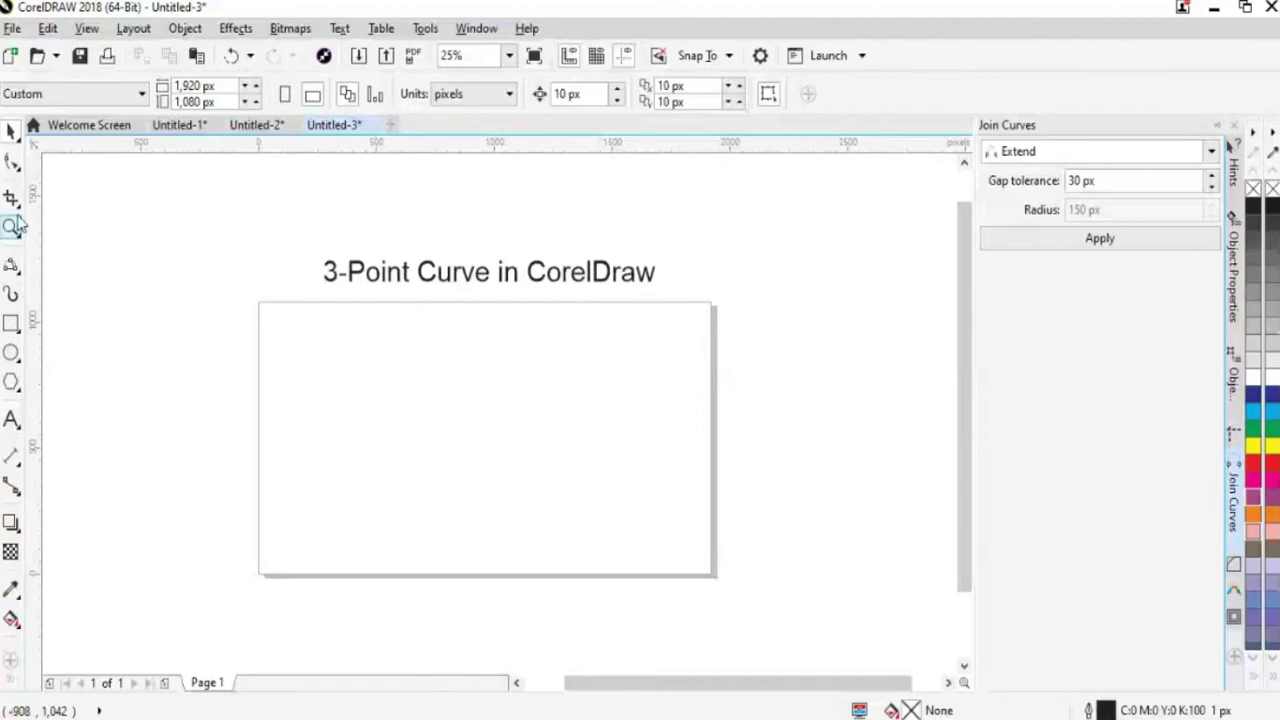
- Draw an upward-arching curve about 752 px wide and 256 px tall with the Pen tool and move it to the page's upper-left area
click(11, 265)
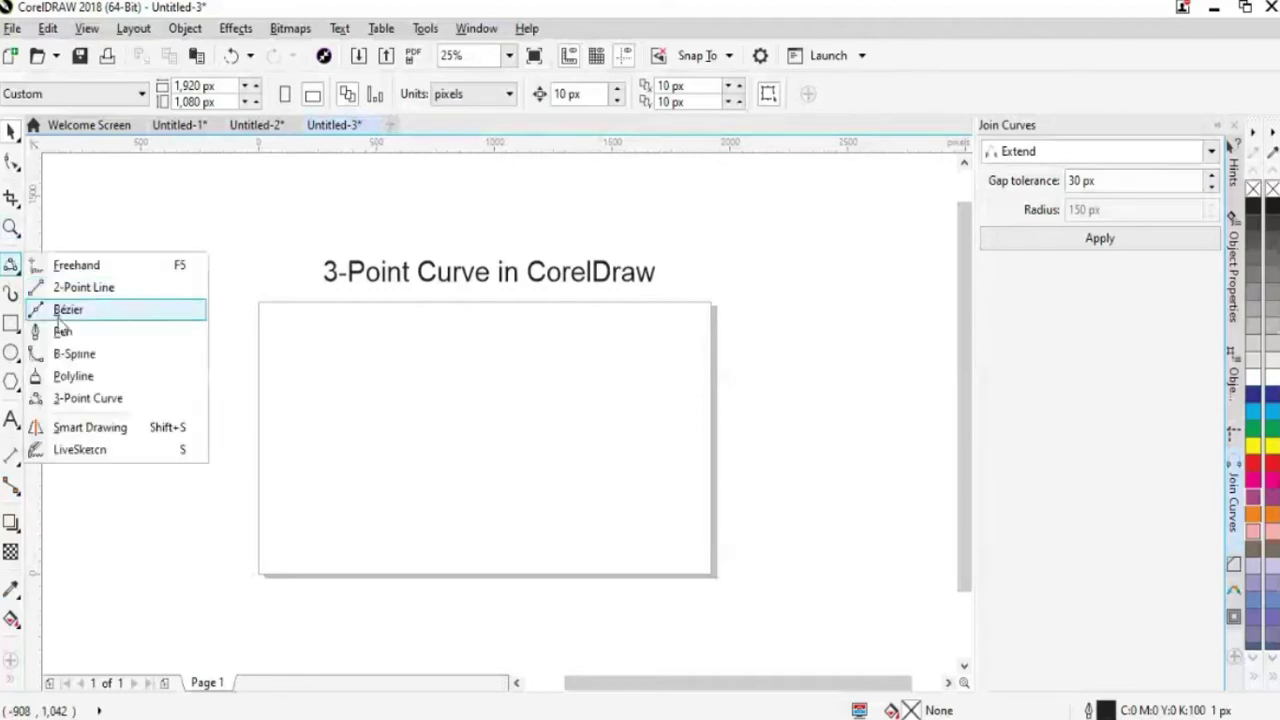
click(55, 306)
click(312, 472)
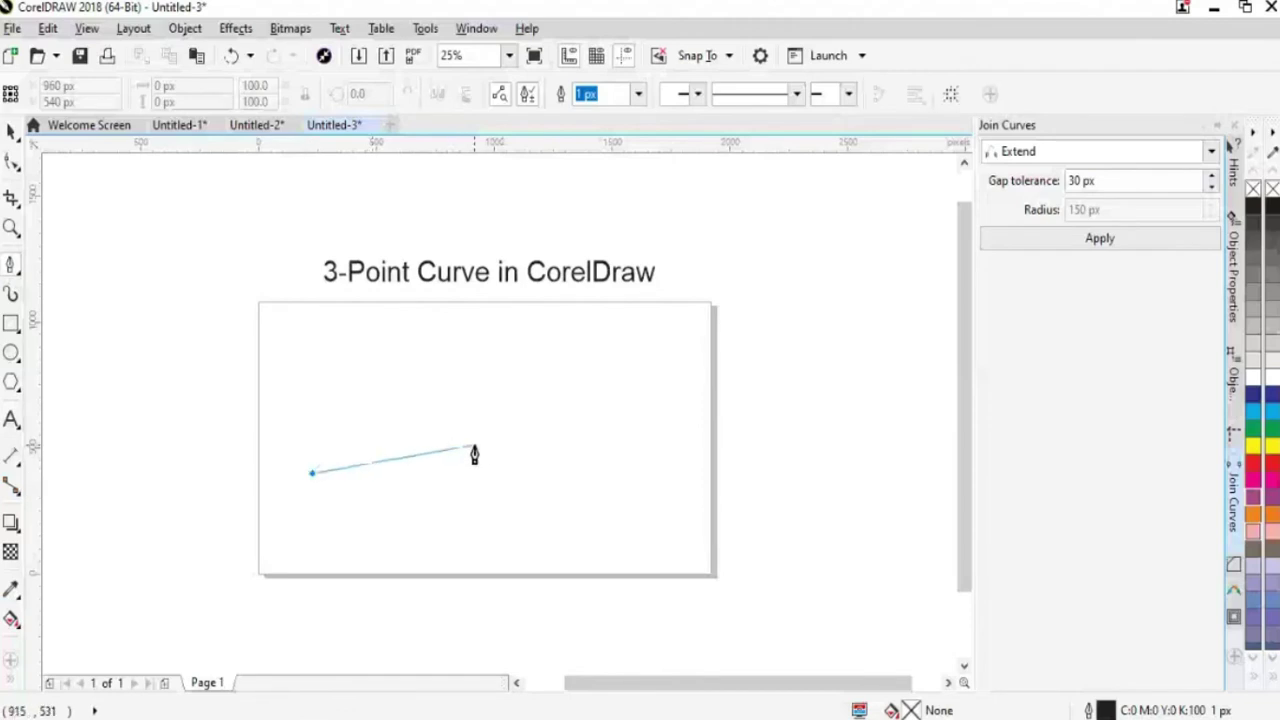
drag(489, 442, 588, 533)
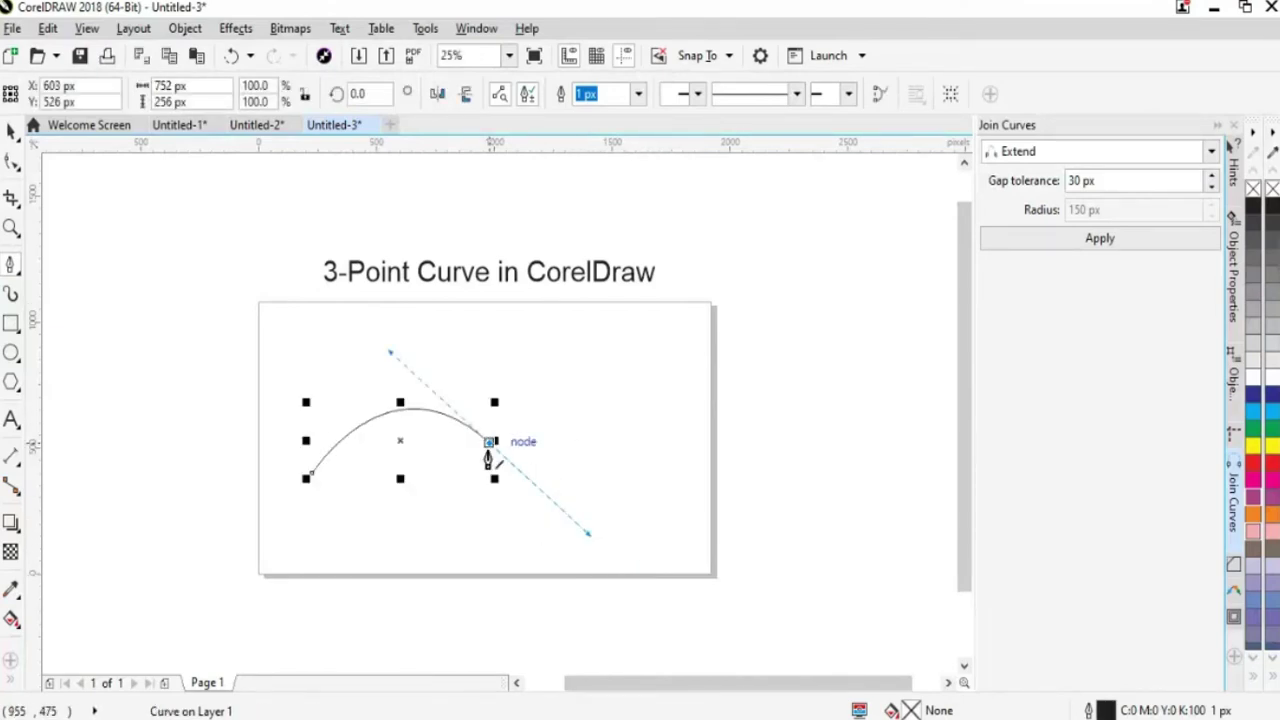
key(space)
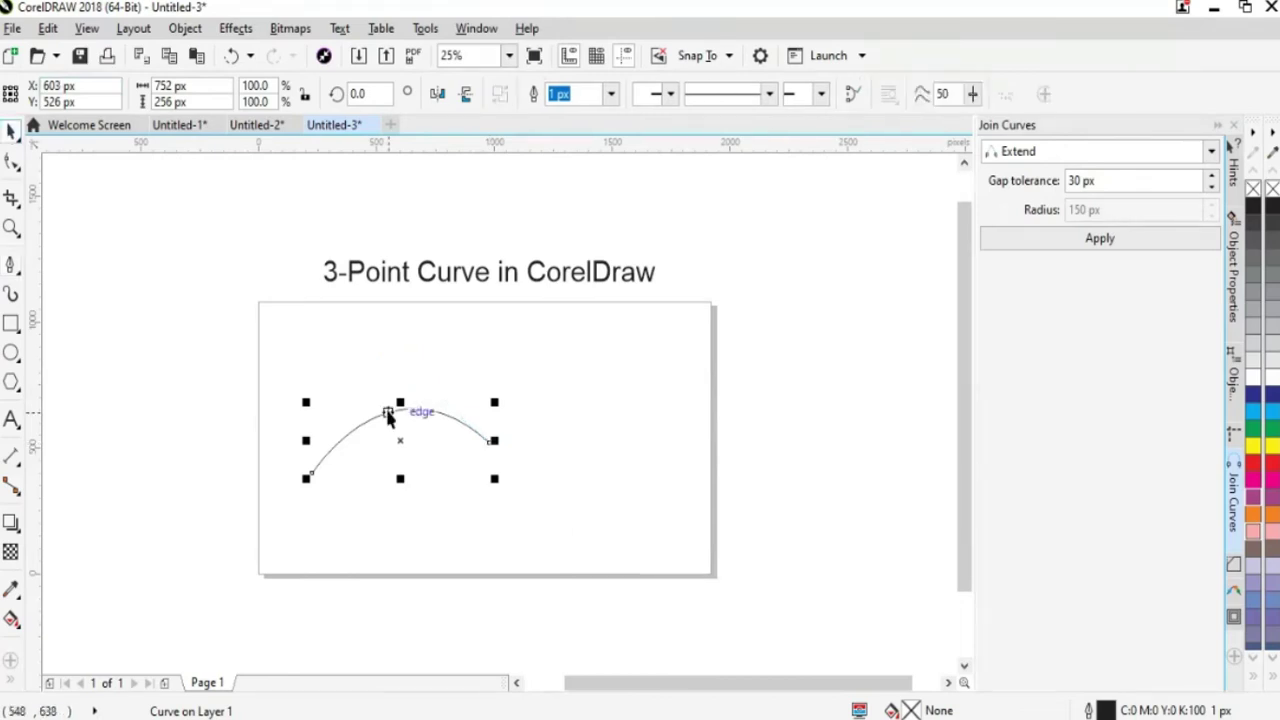
drag(400, 410, 368, 334)
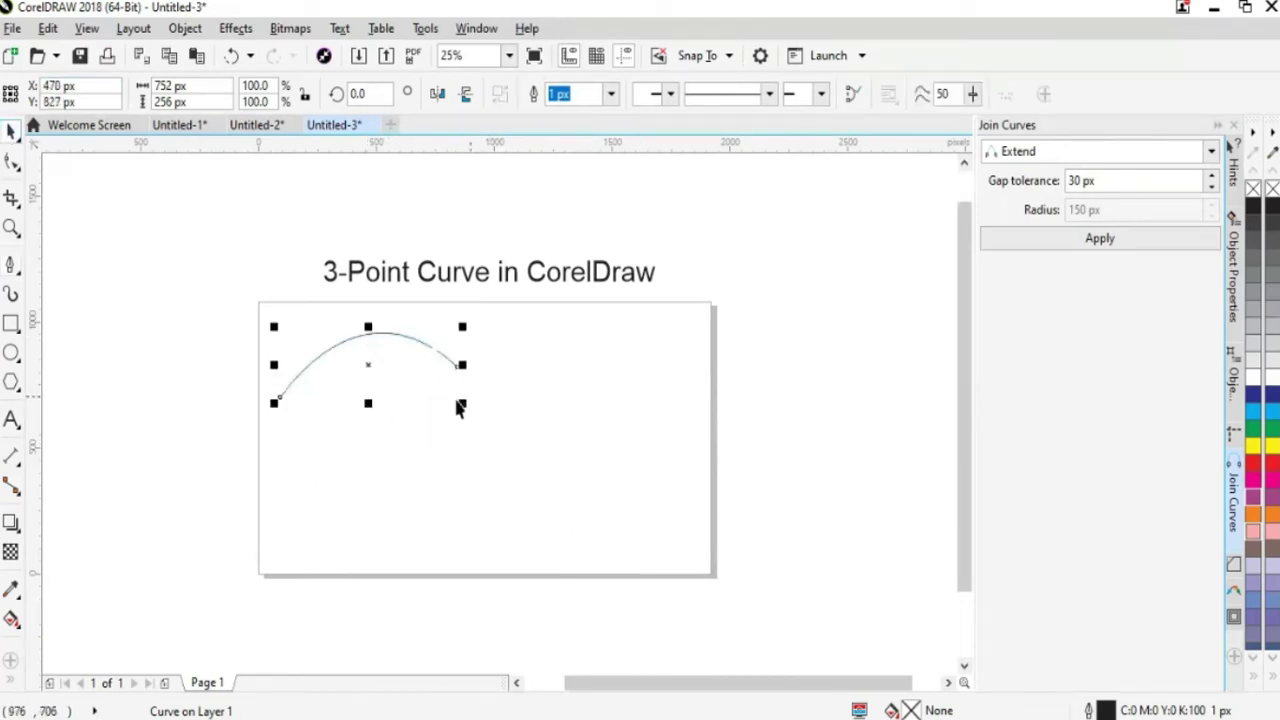
- Draw a downward-bulging 3-point curve below the arch, its level endpoints about 876 px apart and its depth about 384 px
click(12, 268)
click(12, 268)
click(12, 264)
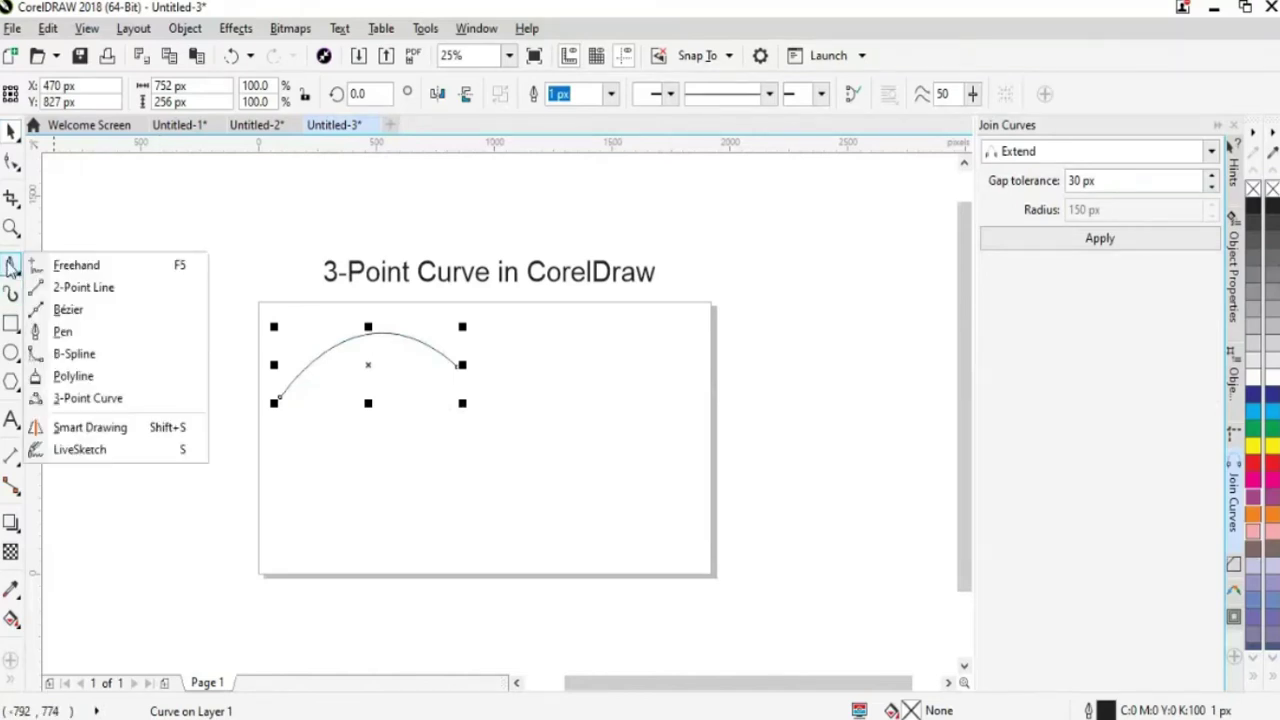
click(86, 398)
drag(343, 472, 550, 471)
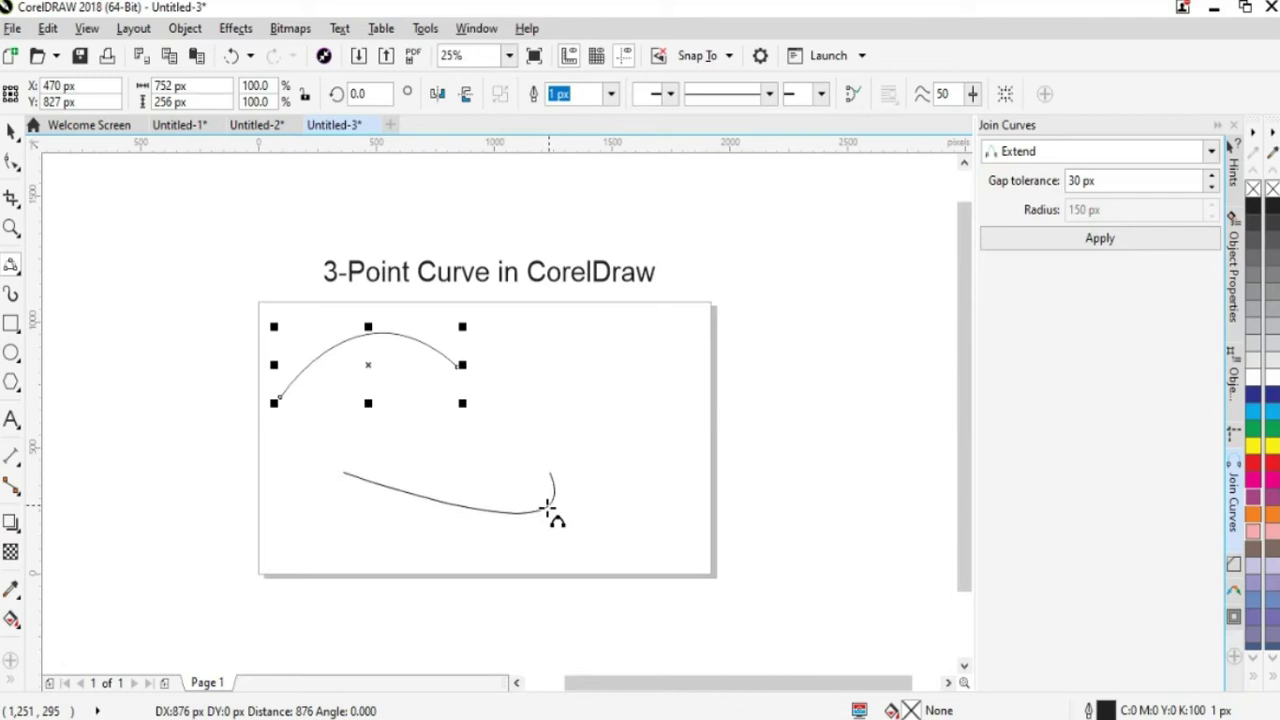
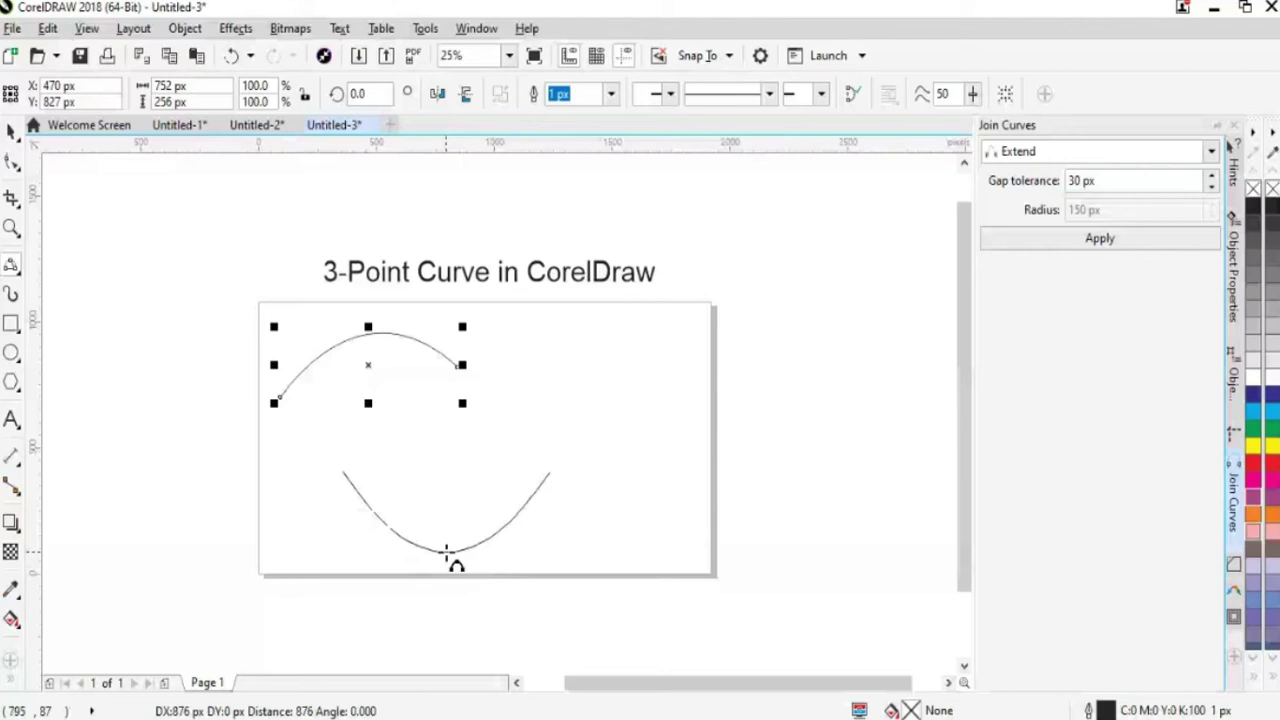
click(447, 549)
key(space)
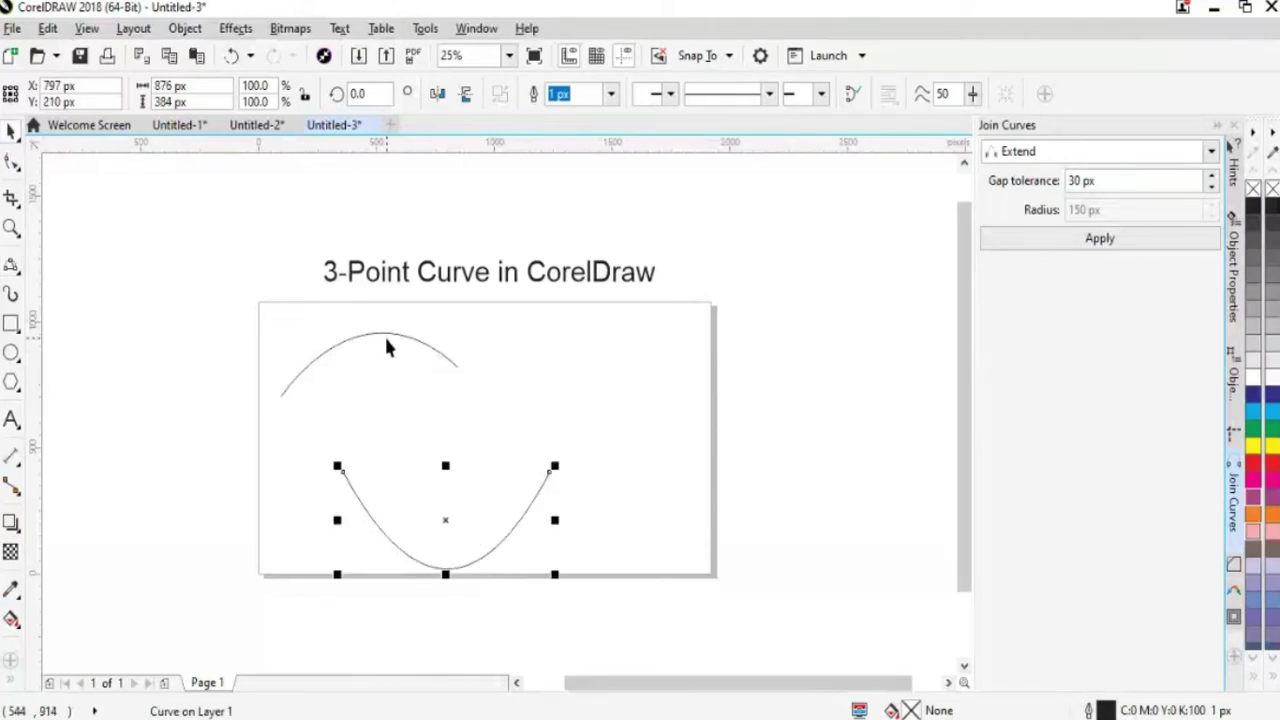
- Move the arch and the downward-bulging curve one above the other near the page's centre, and show the lower curve's nodes with the Shape tool
drag(384, 329, 474, 337)
drag(483, 567, 503, 523)
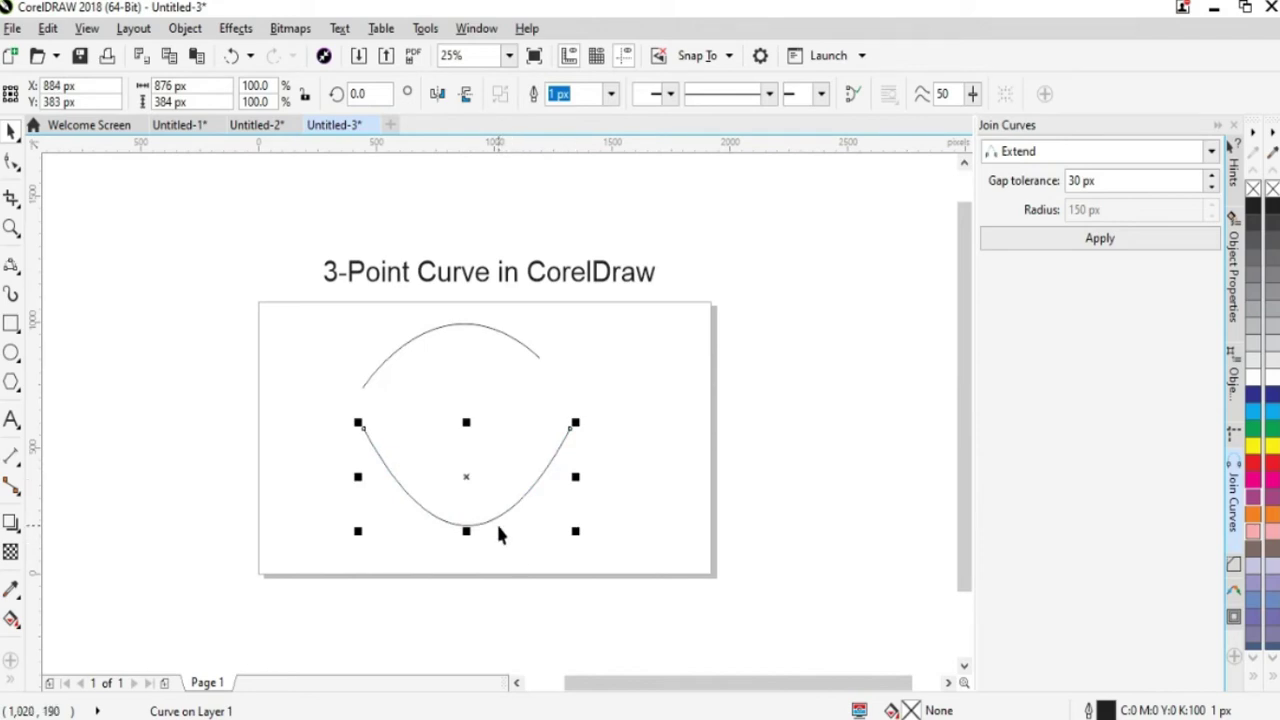
click(12, 164)
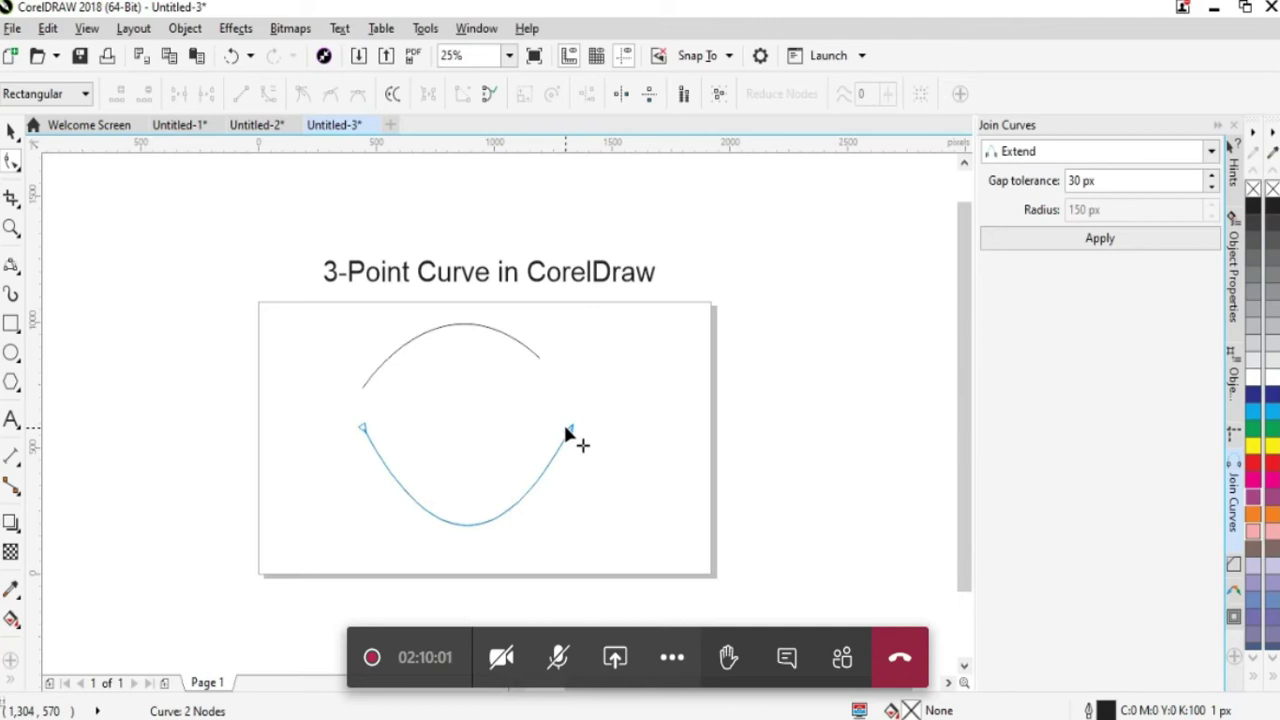
- Reshape the lower curve into a fuller, rounder bowl by spreading the control handles of both its end nodes outward
click(567, 431)
drag(514, 557, 543, 557)
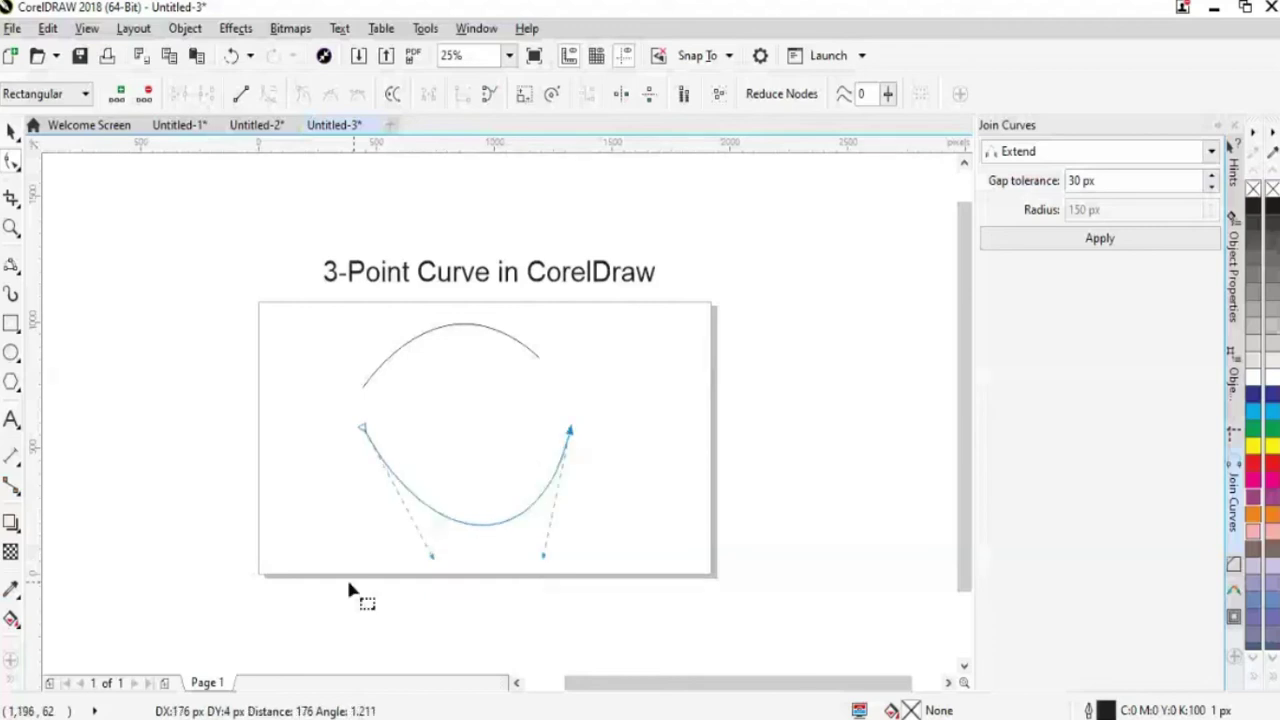
mouse_move(432, 557)
mouse_down()
mouse_move(358, 568)
mouse_move(420, 575)
mouse_up()
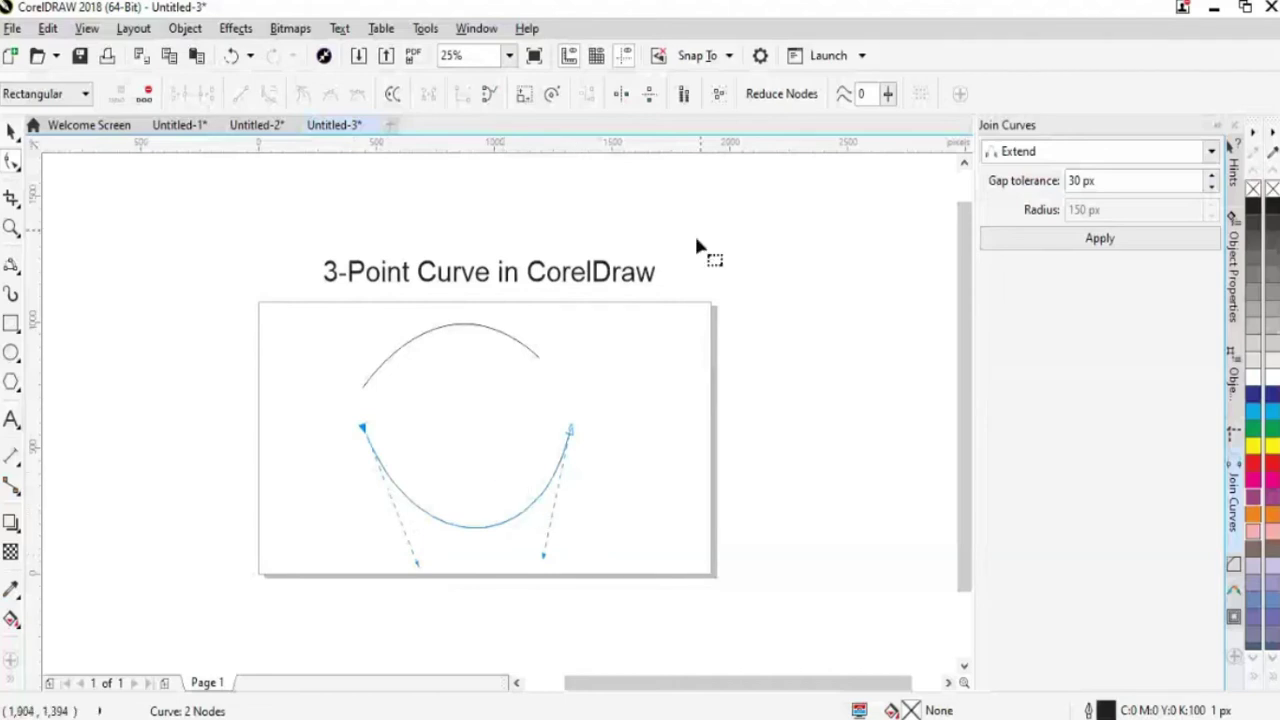
click(10, 130)
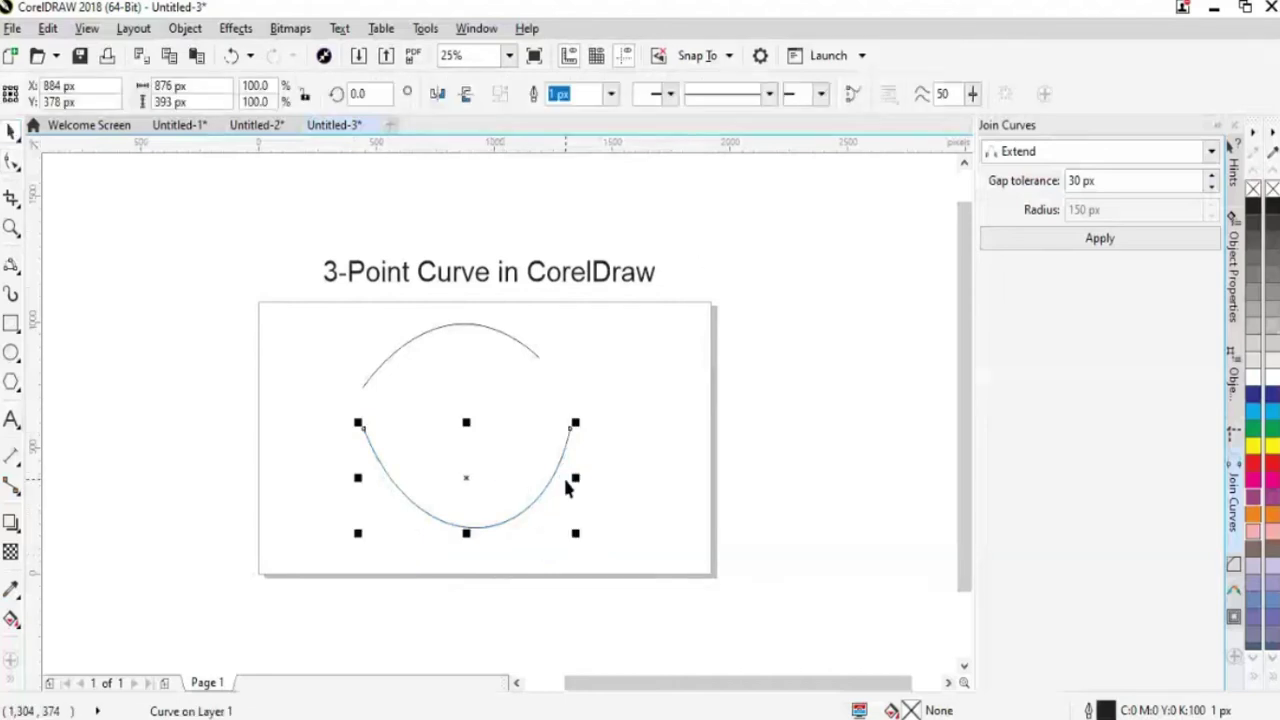
- Set the lower curve's outline width to 16 px
click(669, 96)
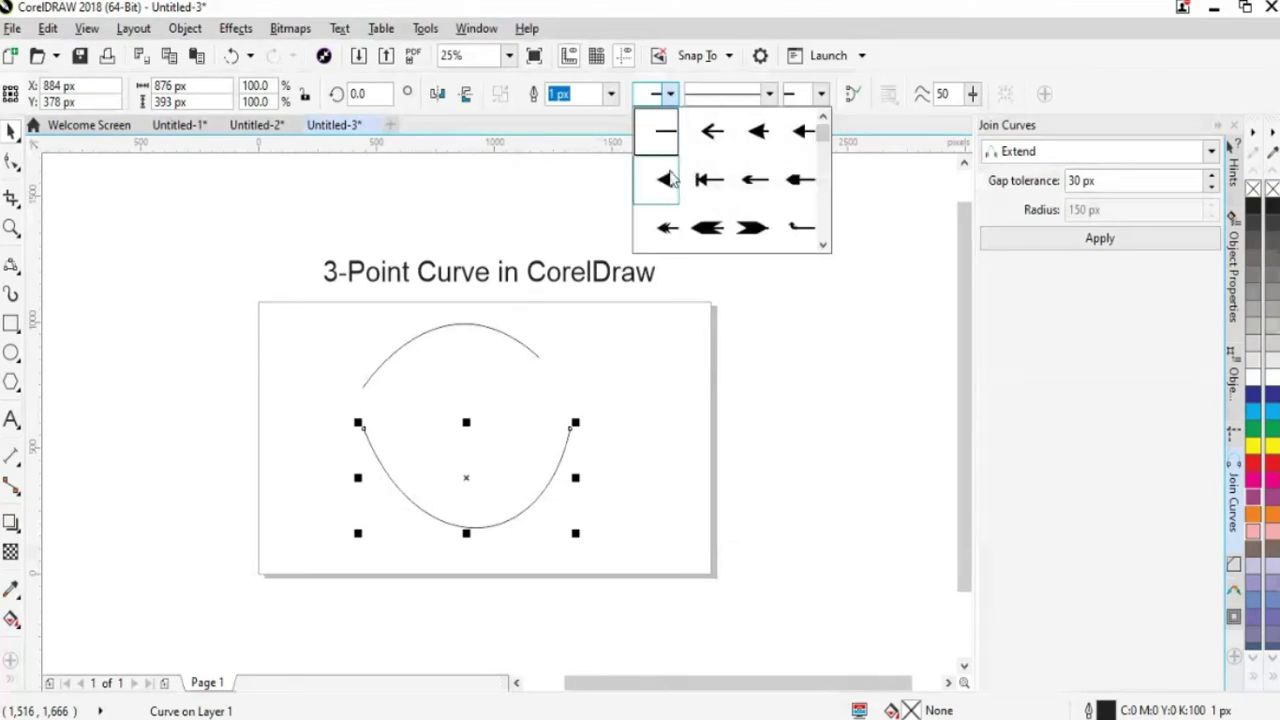
click(594, 180)
click(610, 94)
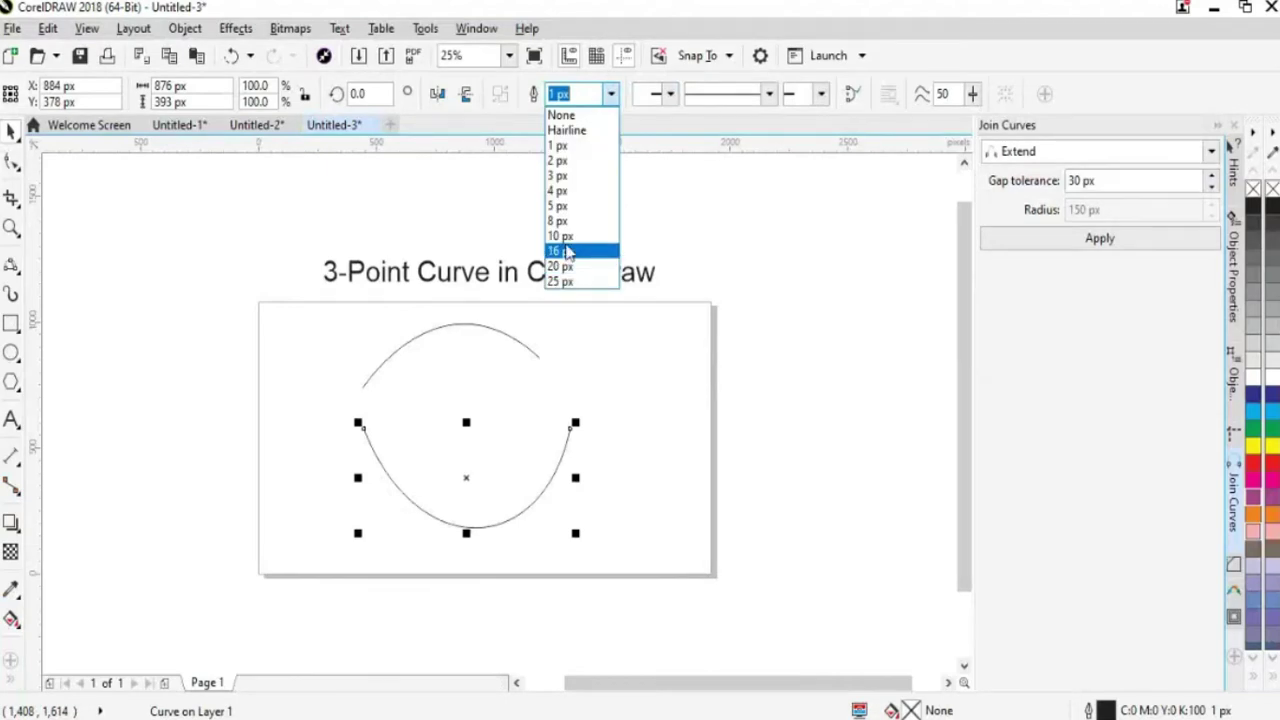
click(566, 252)
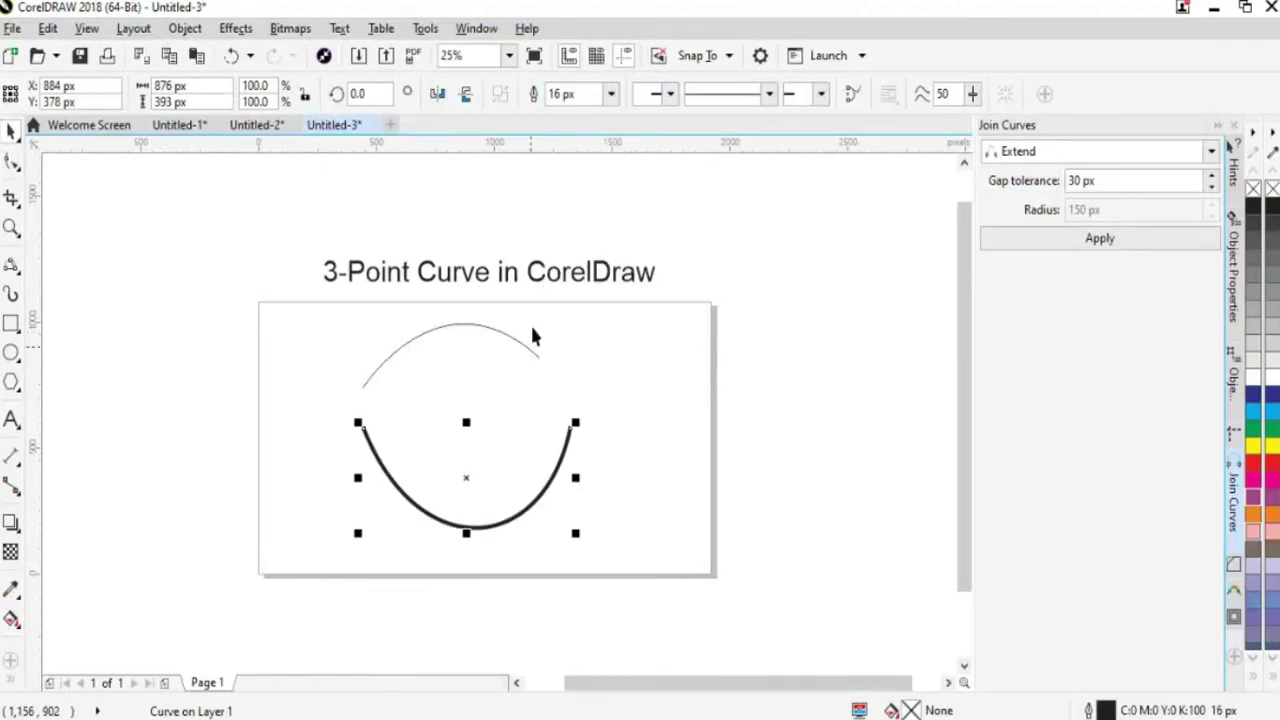
- Add solid triangular arrowheads to both the start and the end of the lower curve
click(670, 94)
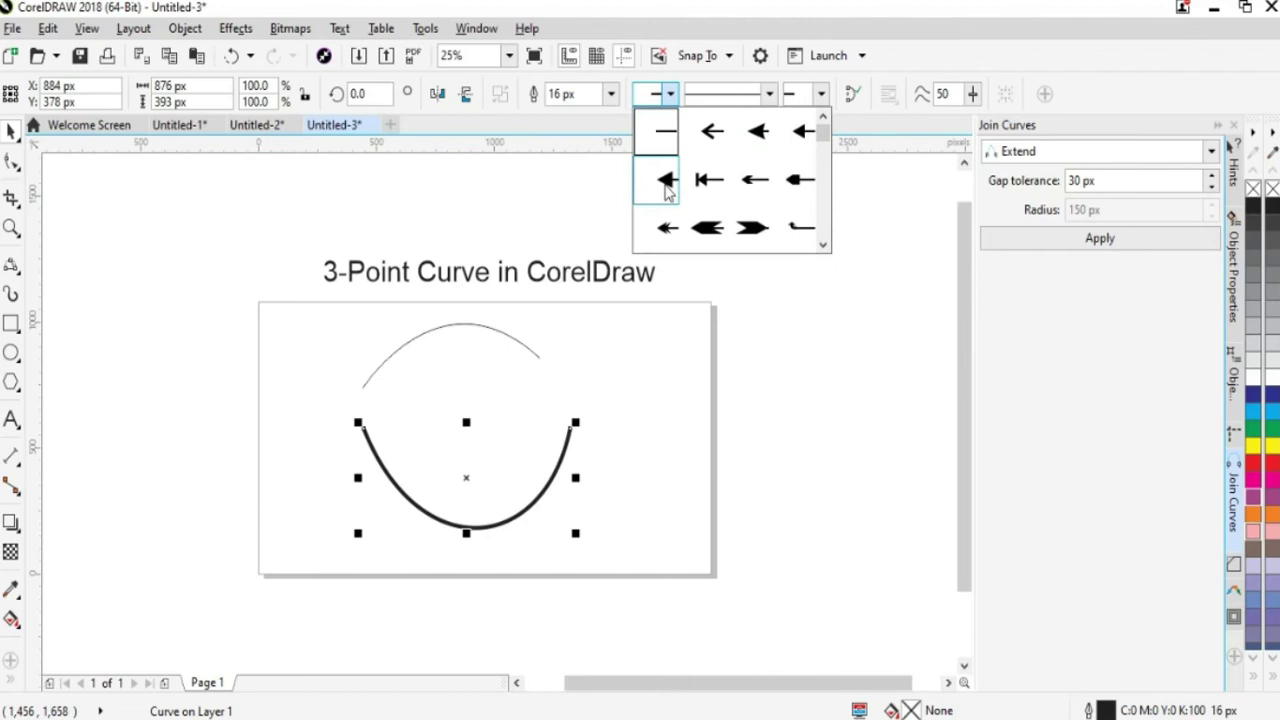
click(666, 182)
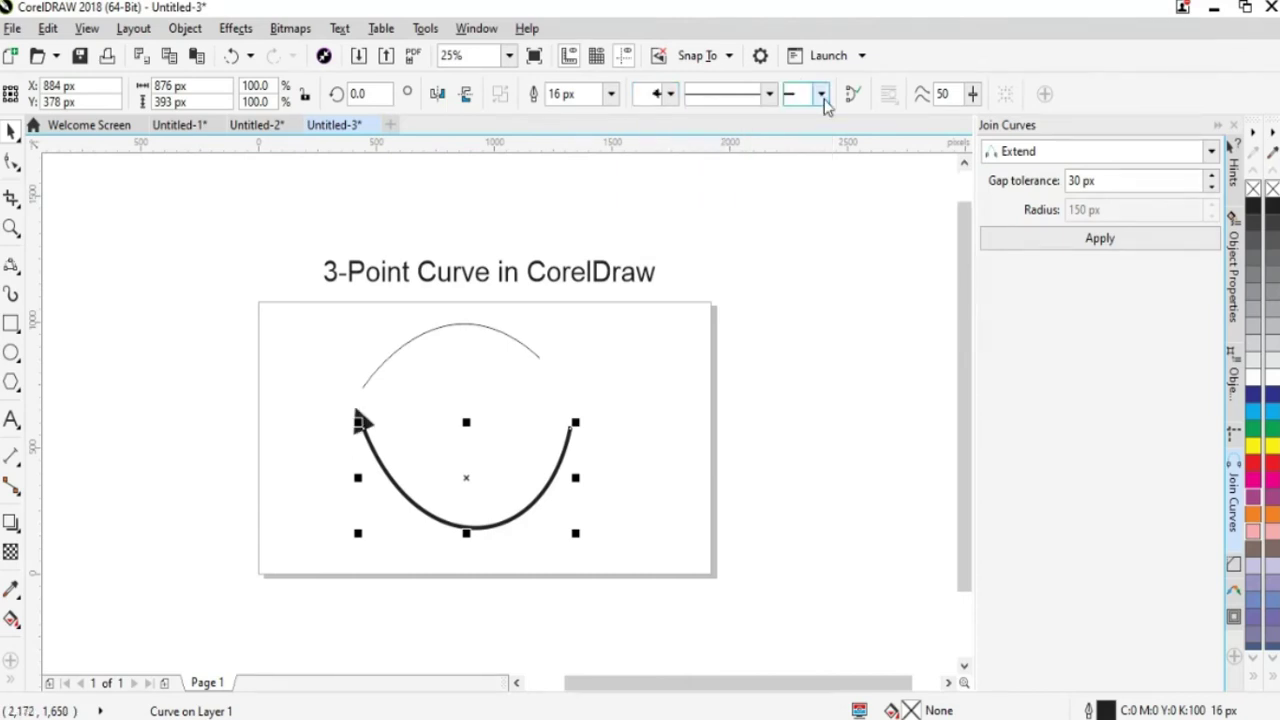
click(820, 94)
click(885, 134)
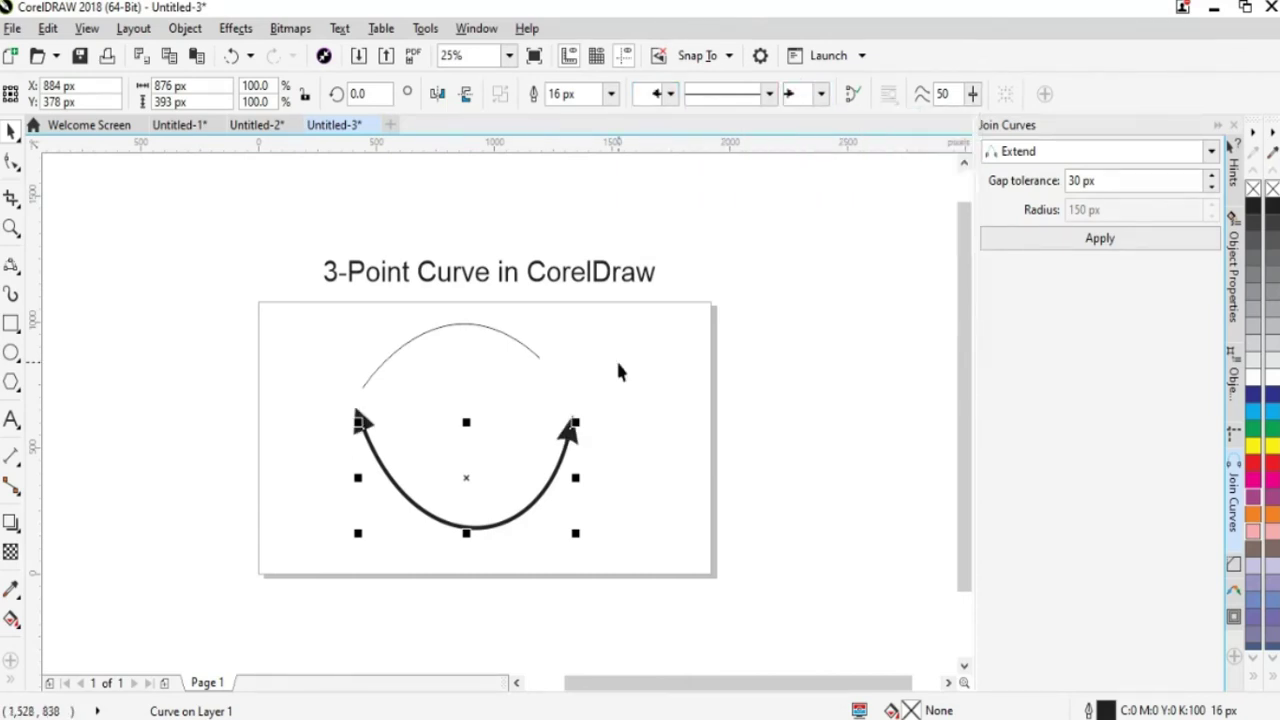
- Try a dotted line style on the double-arrow curve, and restore the solid line
click(769, 94)
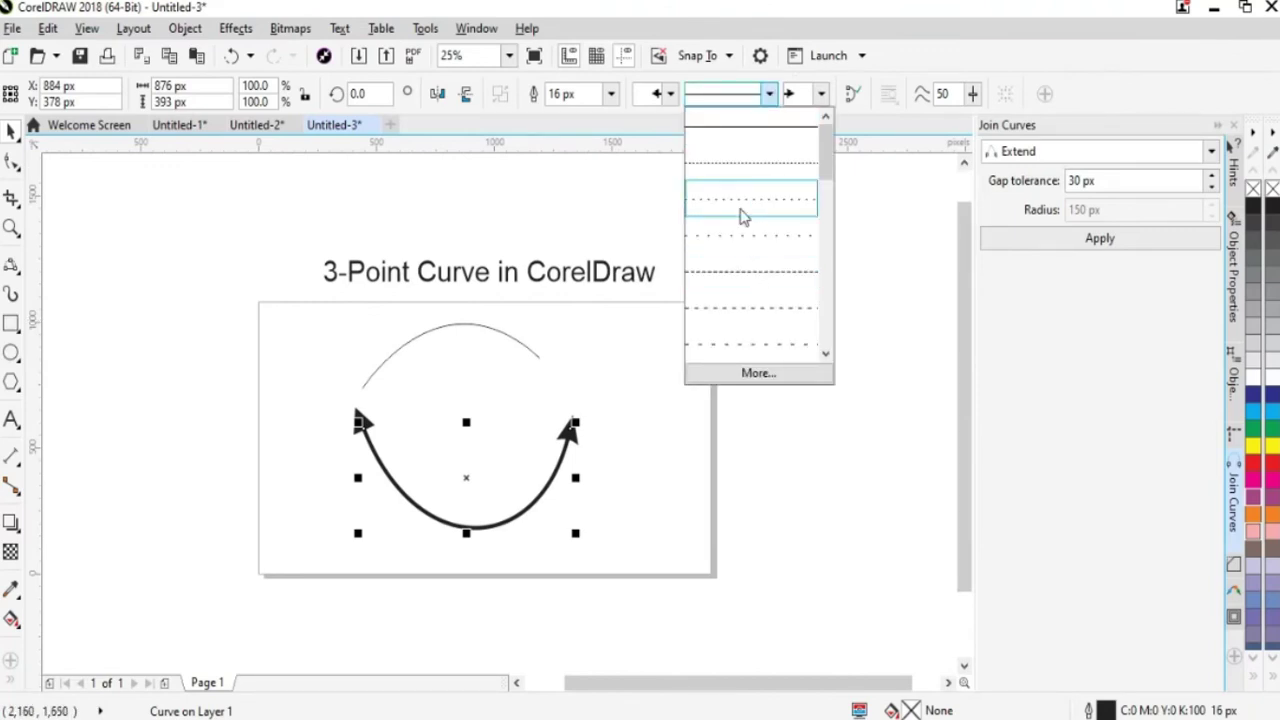
click(743, 217)
click(769, 94)
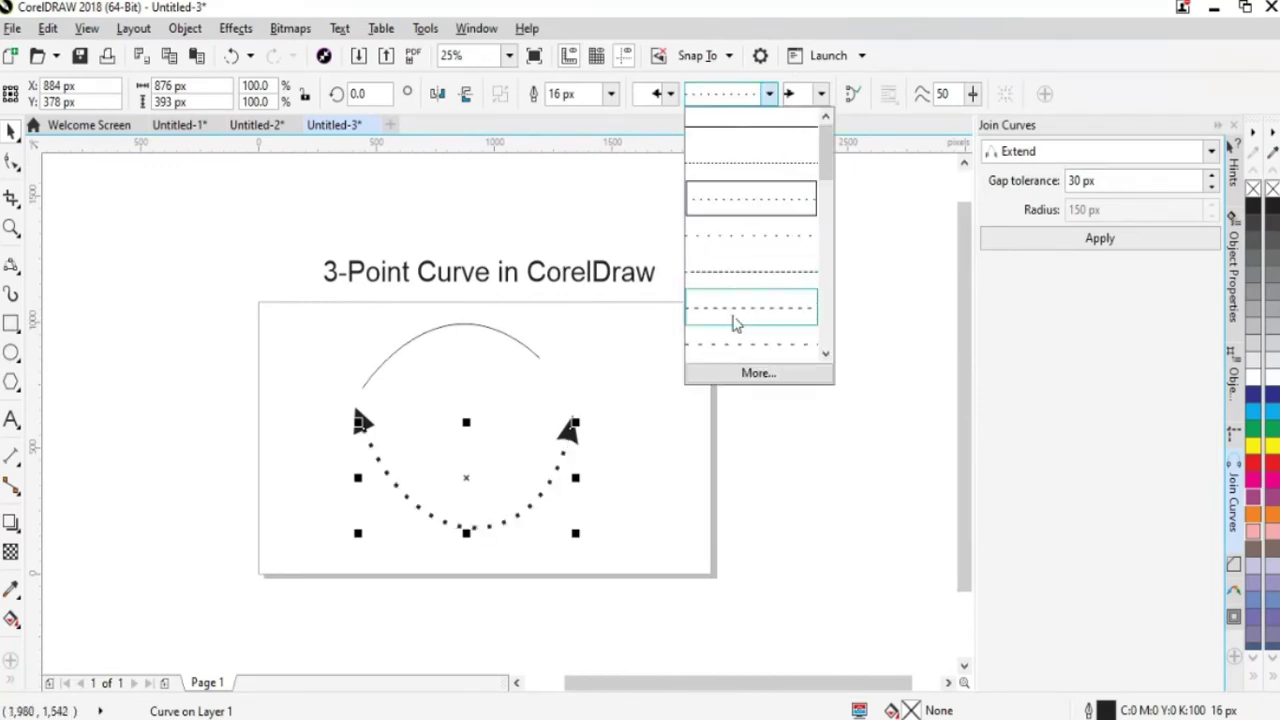
click(759, 135)
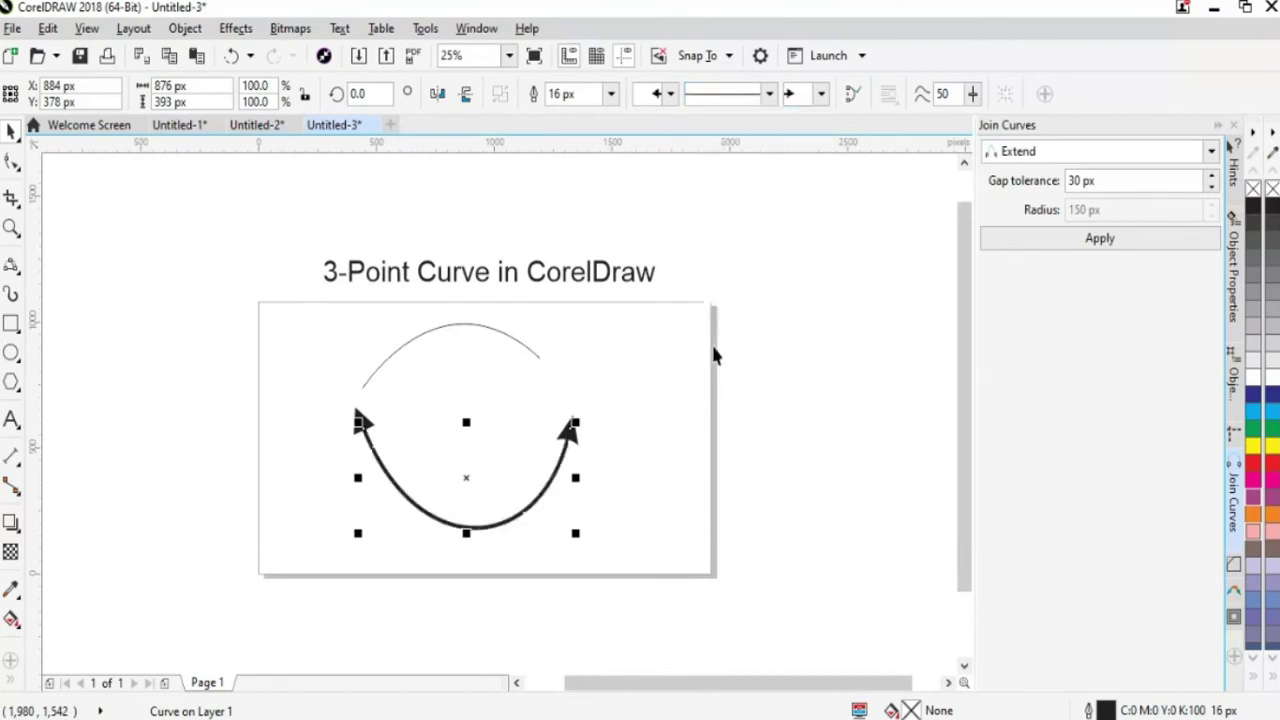
- Move the double-arrow curve mostly off the page's left side, centred at about X -340 px, Y 507 px
click(636, 488)
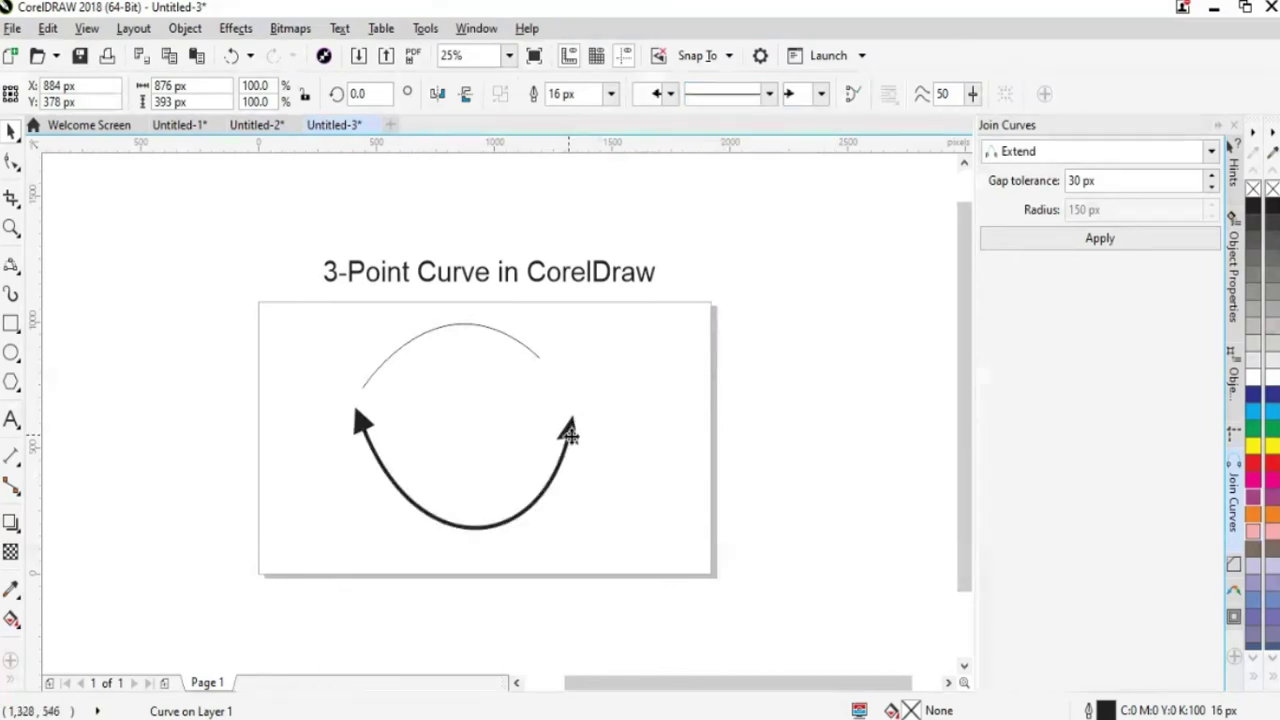
drag(297, 420, 281, 401)
- Draw a 3-point curve bulging left, about 304 px wide and 628 px high, on the right half of the page
click(11, 263)
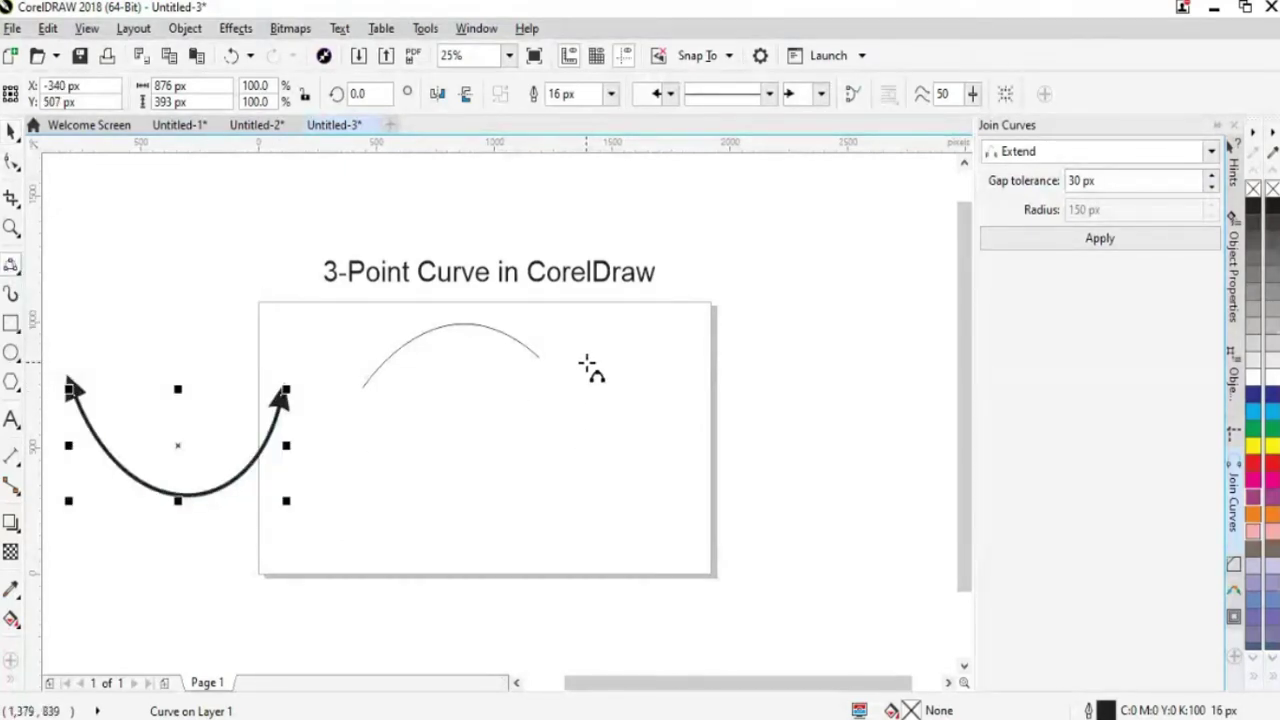
mouse_move(593, 357)
mouse_down()
mouse_move(591, 532)
mouse_move(594, 492)
mouse_move(596, 517)
mouse_up()
click(521, 433)
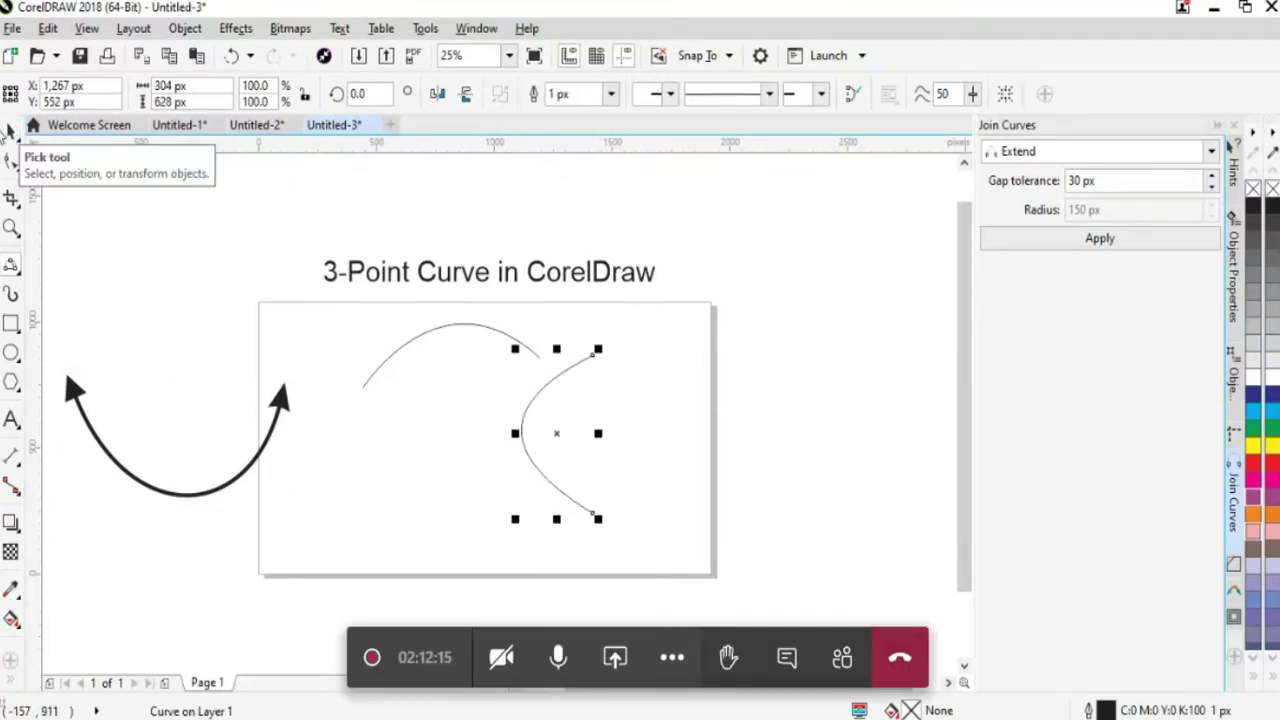
- Move the thin upper arc left to about X 608 px, Y 886 px, and delete the left-bulging curve
key(space)
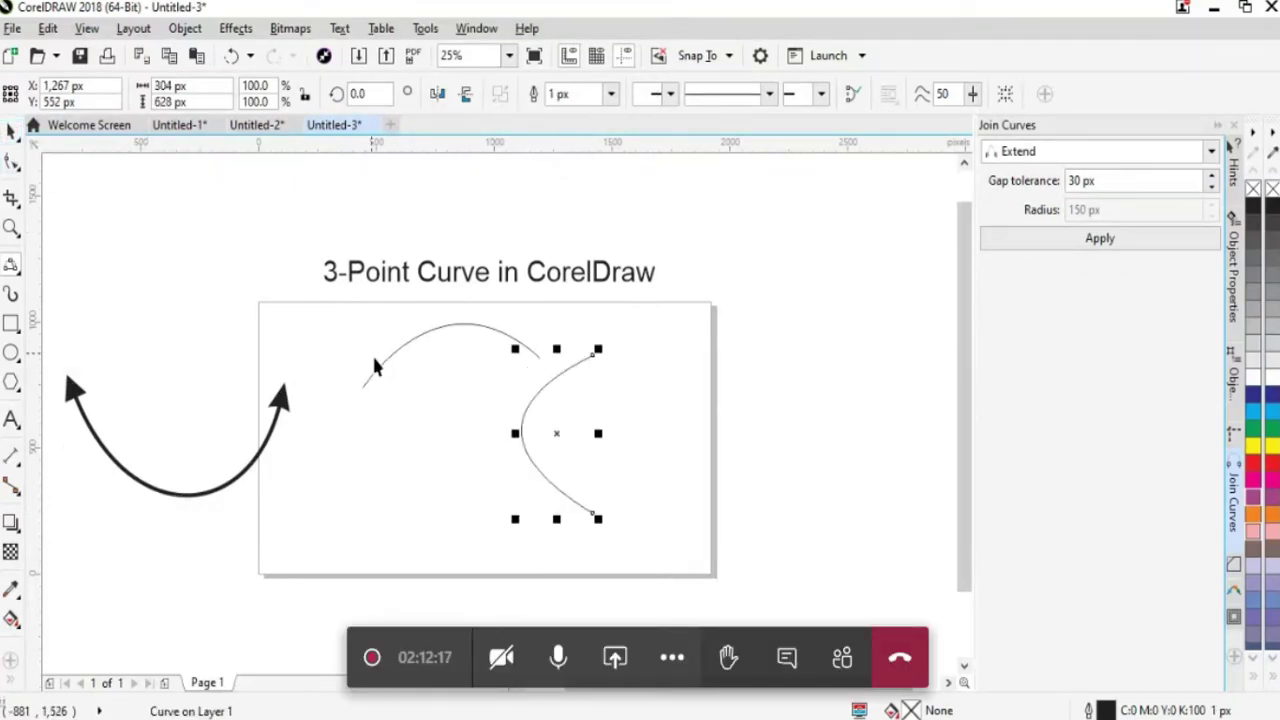
drag(407, 346, 352, 335)
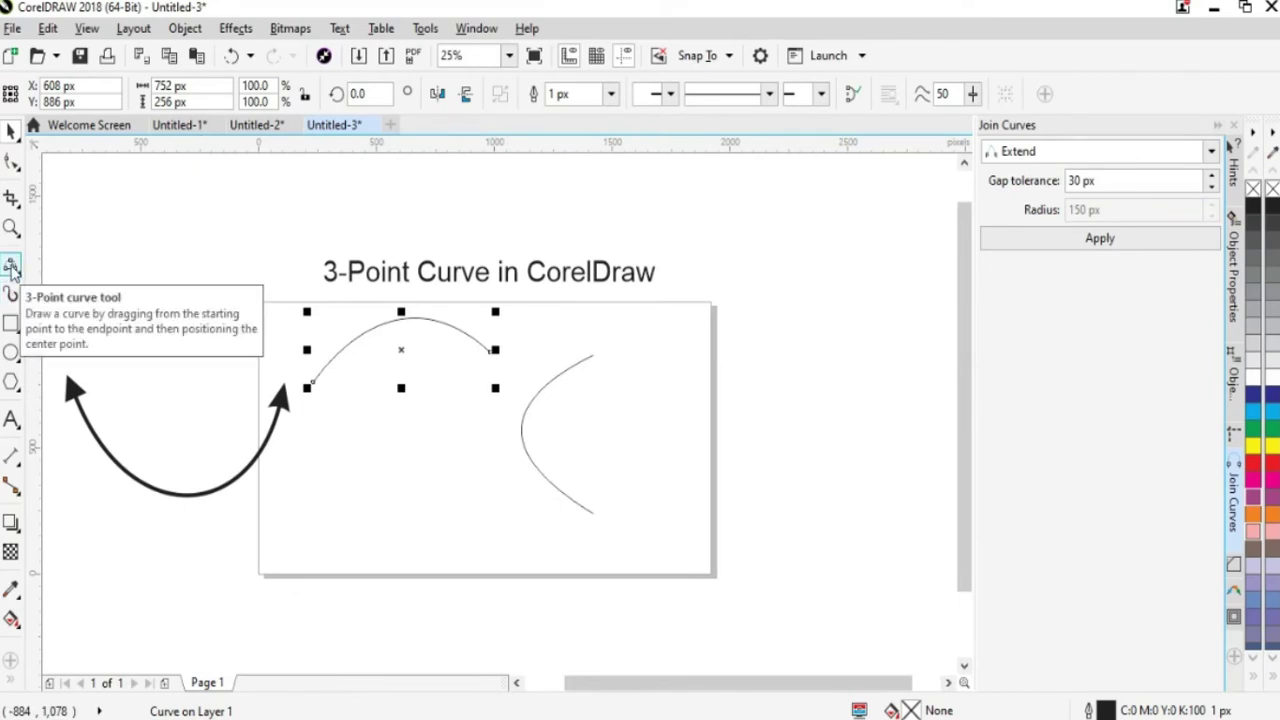
click(555, 485)
key(Delete)
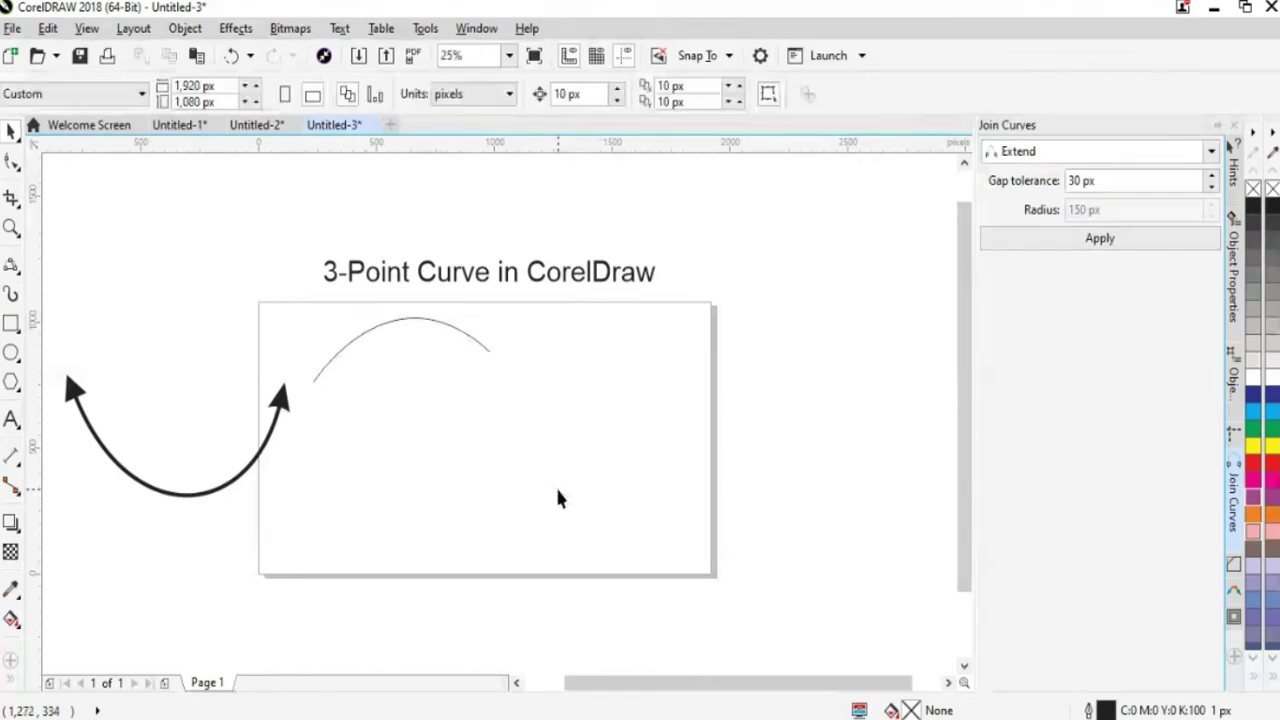
- Draw a left-bulging 3-point curve about 288 px wide and 644 px high in the right half of the page
click(11, 266)
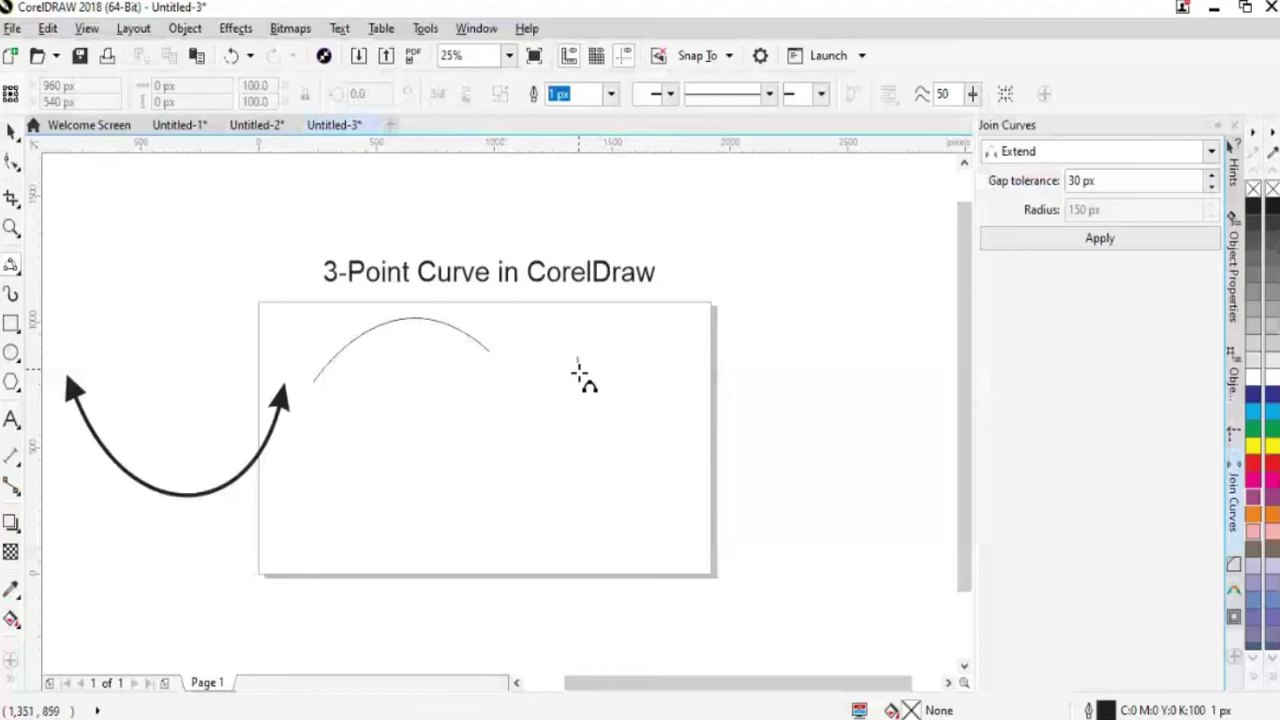
drag(577, 360, 576, 519)
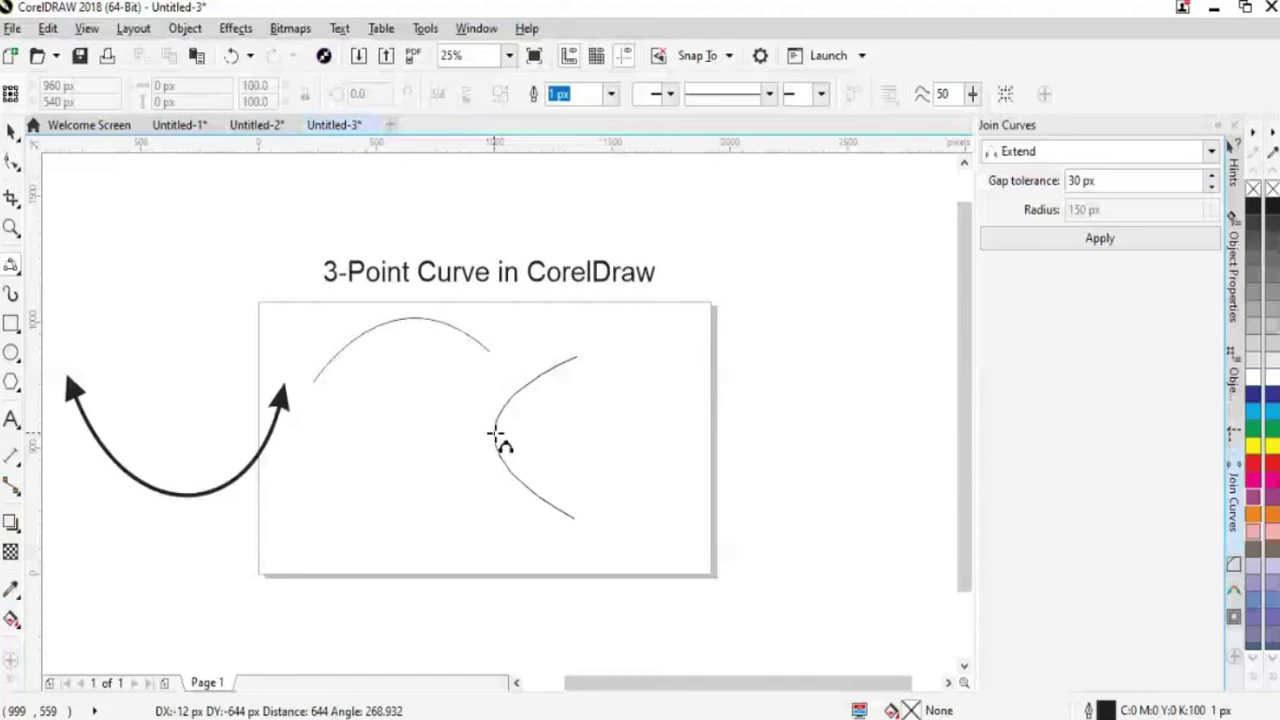
click(506, 436)
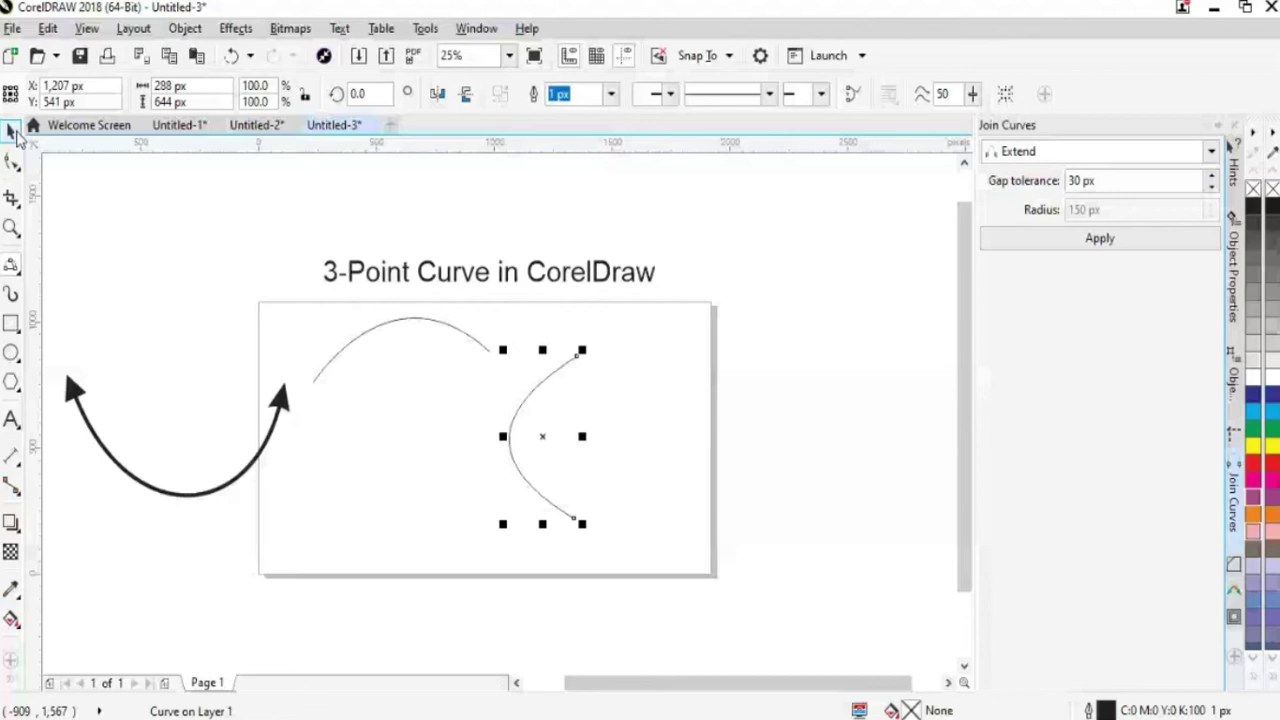
- Reshape the left-bulging curve into a rounder arc by adjusting the control handles of its end nodes
click(12, 162)
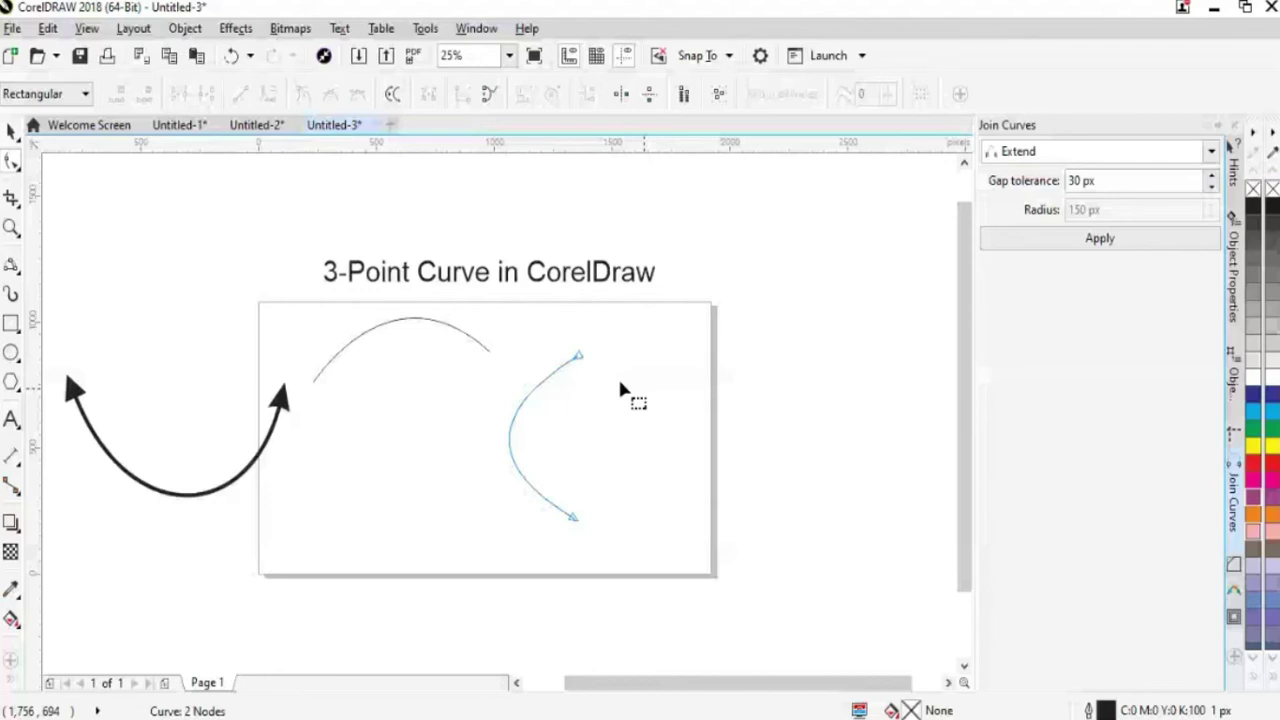
mouse_move(515, 470)
mouse_down()
mouse_move(487, 500)
mouse_move(486, 480)
mouse_up()
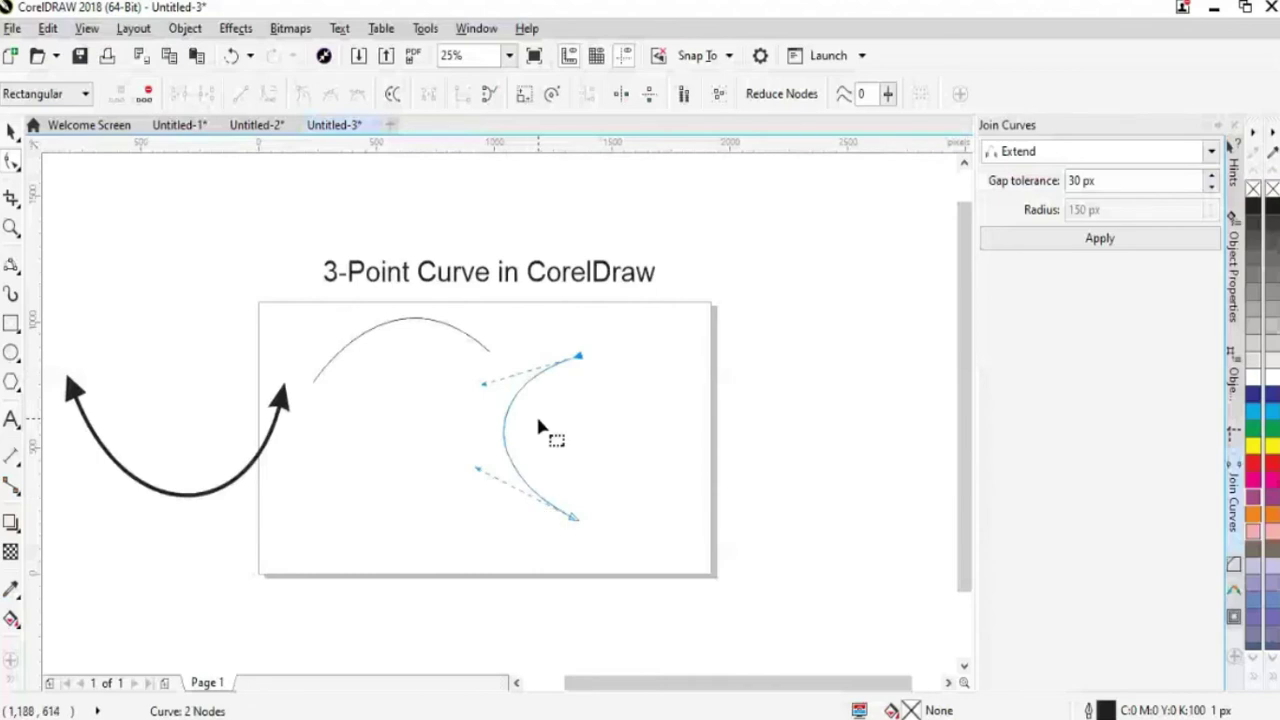
click(12, 130)
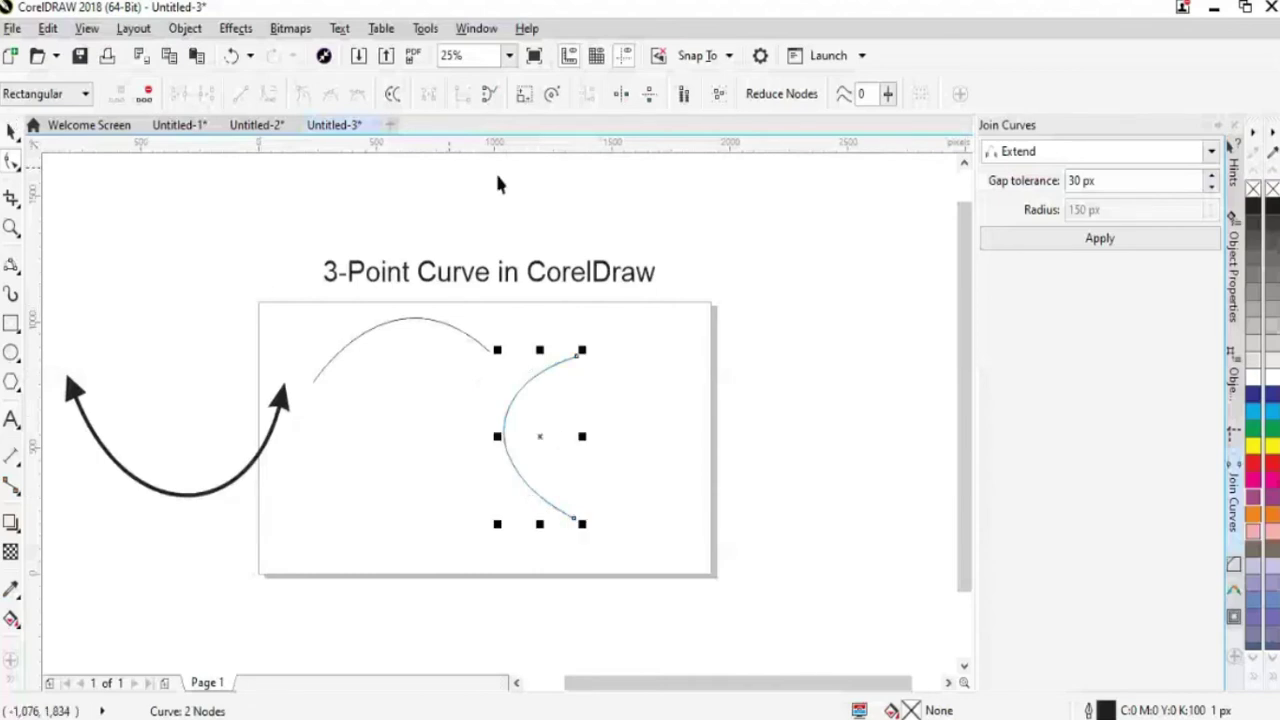
- Give the left-bulging curve a 16 px outline with open arrowheads at both ends, and move it to the page's lower-left corner
click(611, 93)
click(563, 251)
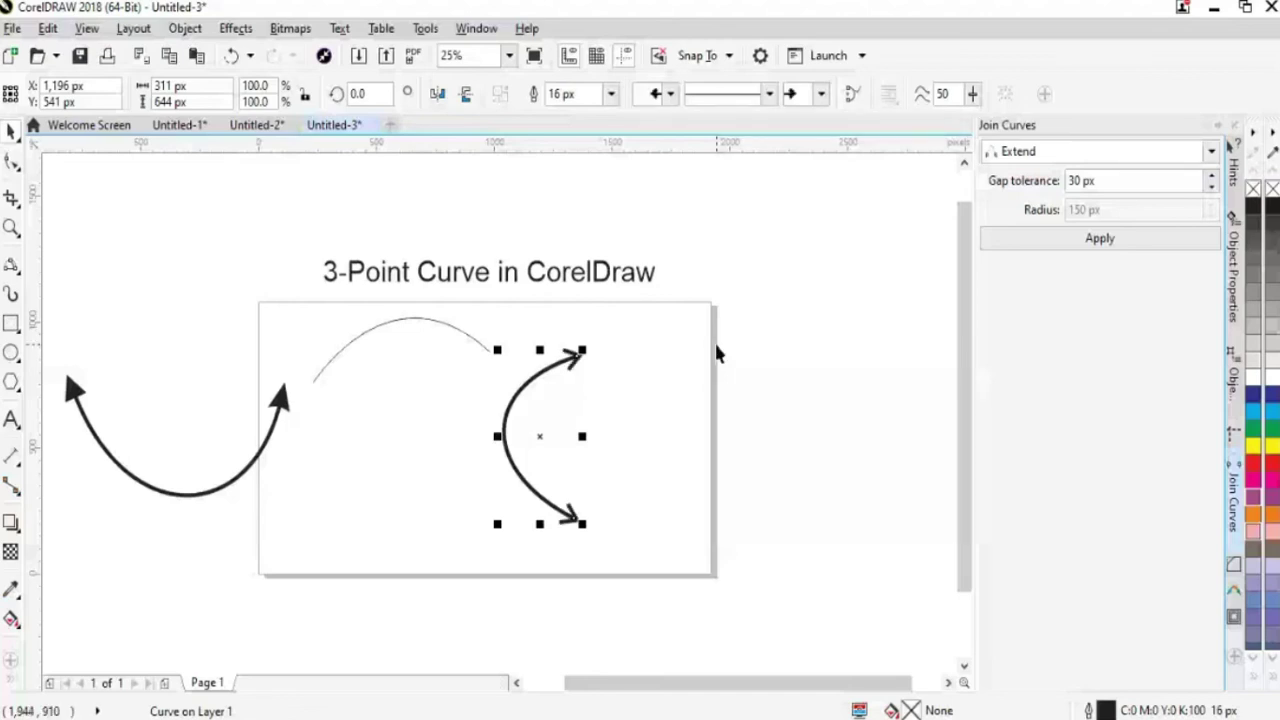
drag(515, 462, 285, 540)
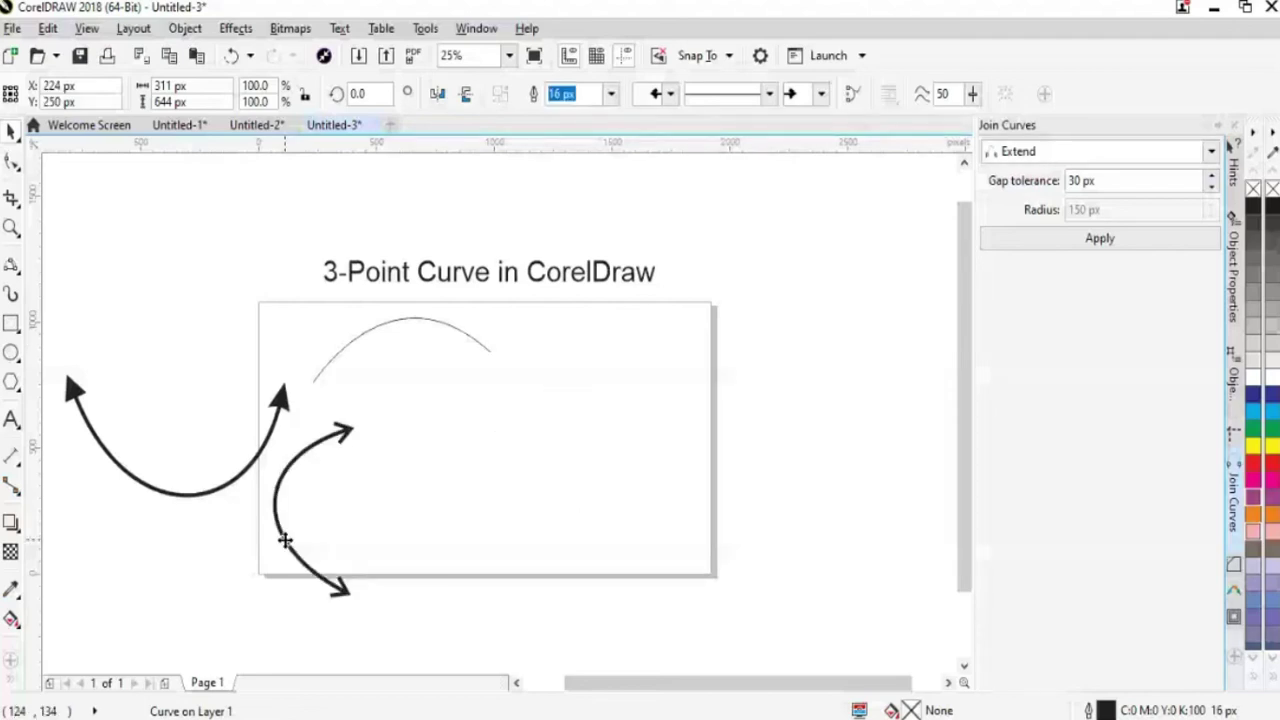
- Draw a wide, downward-bulging 3-point curve about 1,228 px wide and 472 px high, ending at the page's right edge
key(Return)
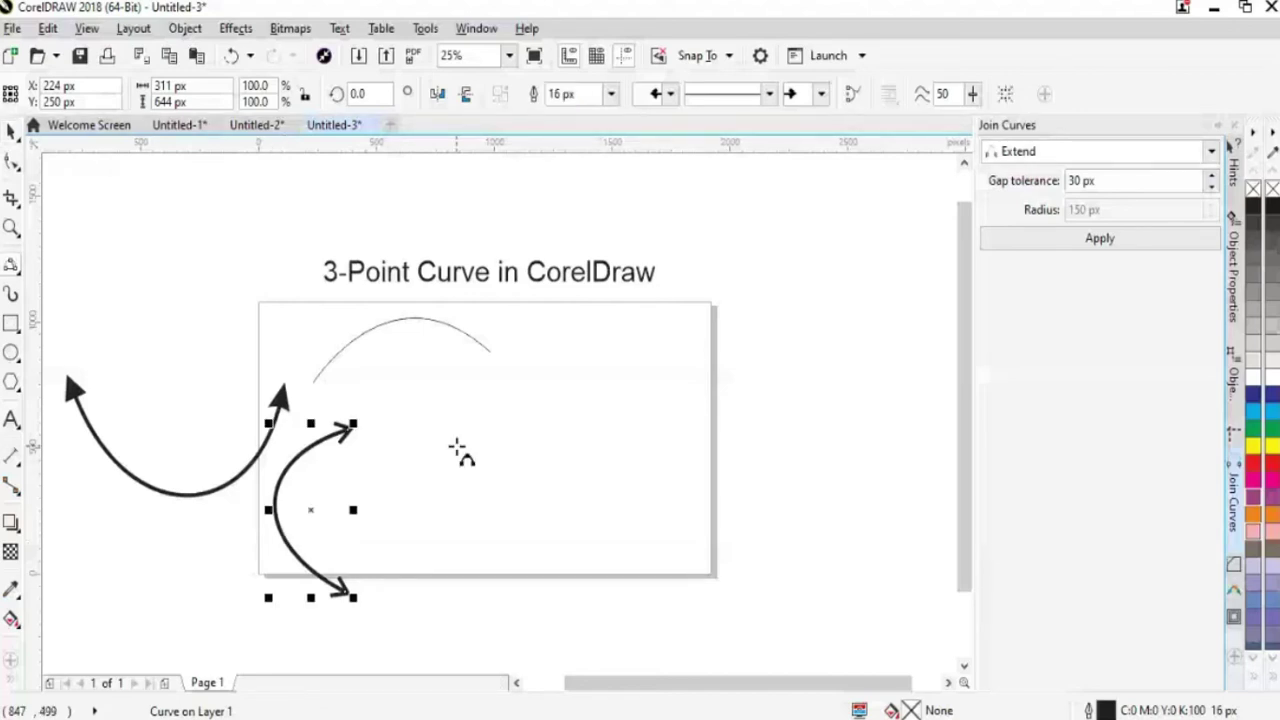
drag(421, 437, 657, 432)
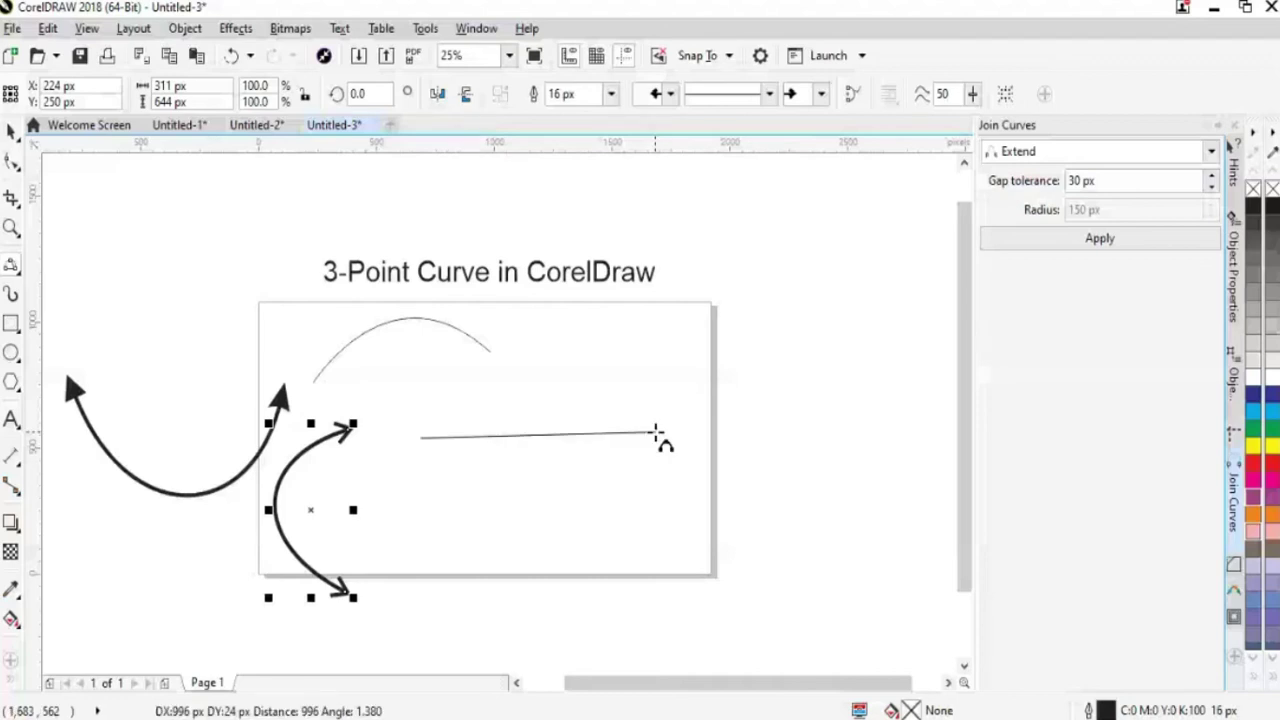
drag(657, 432, 711, 440)
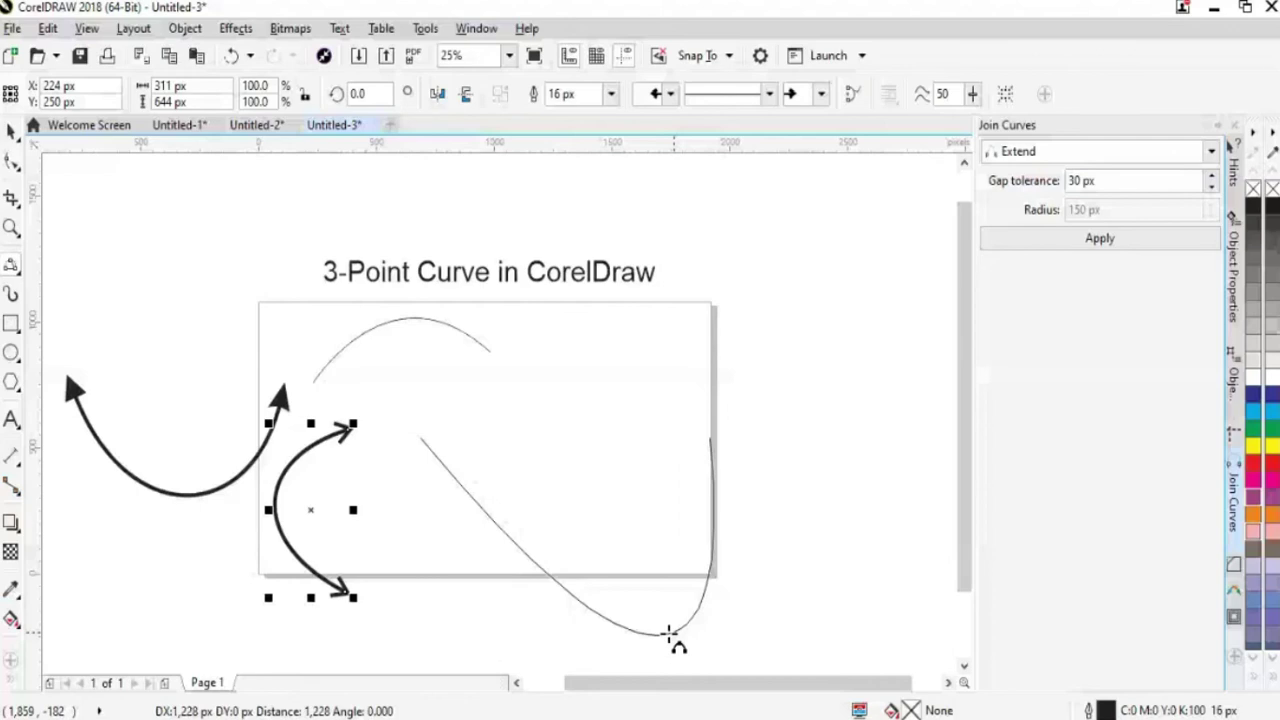
scroll(668, 632, down, 1)
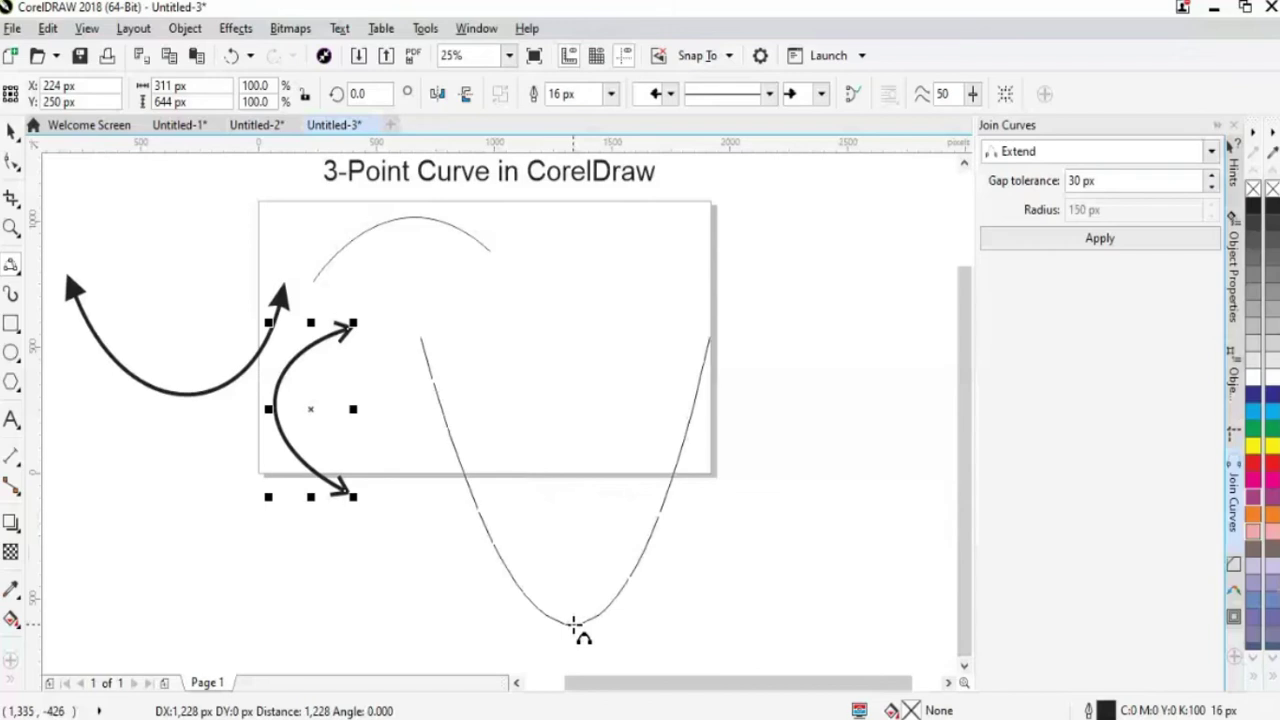
click(575, 625)
- Set the wide curve's outline width to 20 px
click(669, 93)
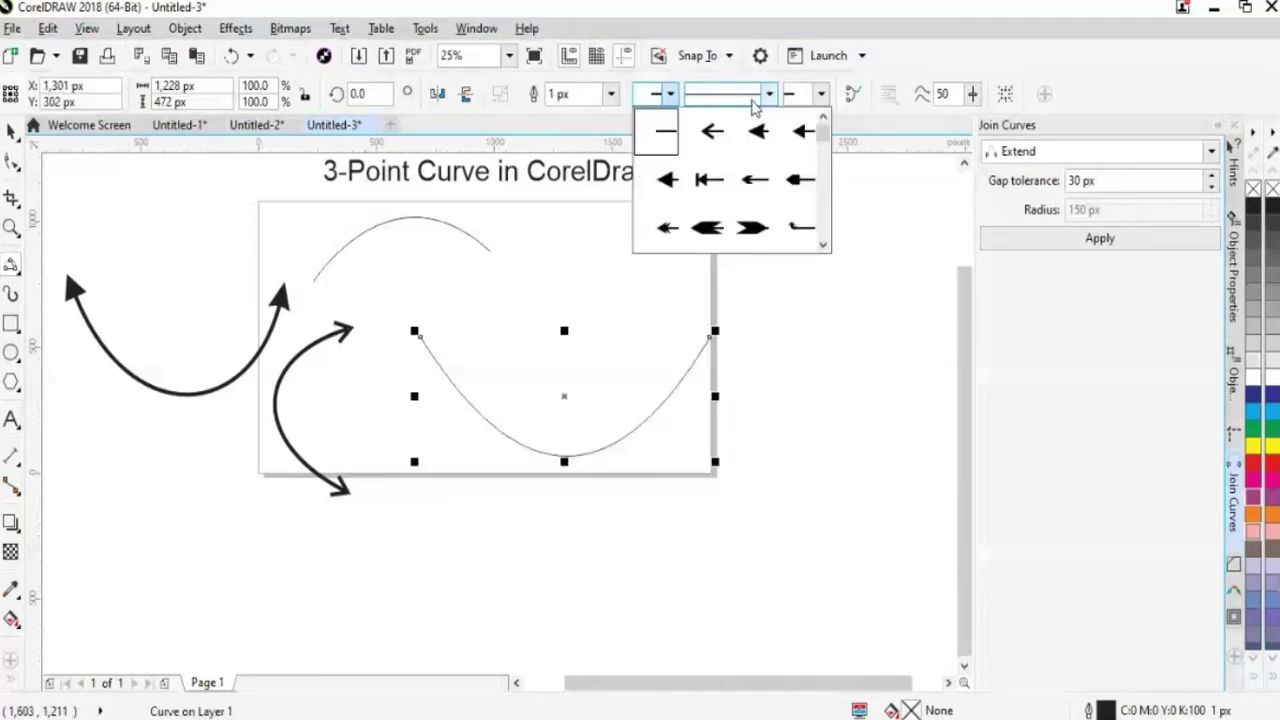
click(609, 94)
click(610, 93)
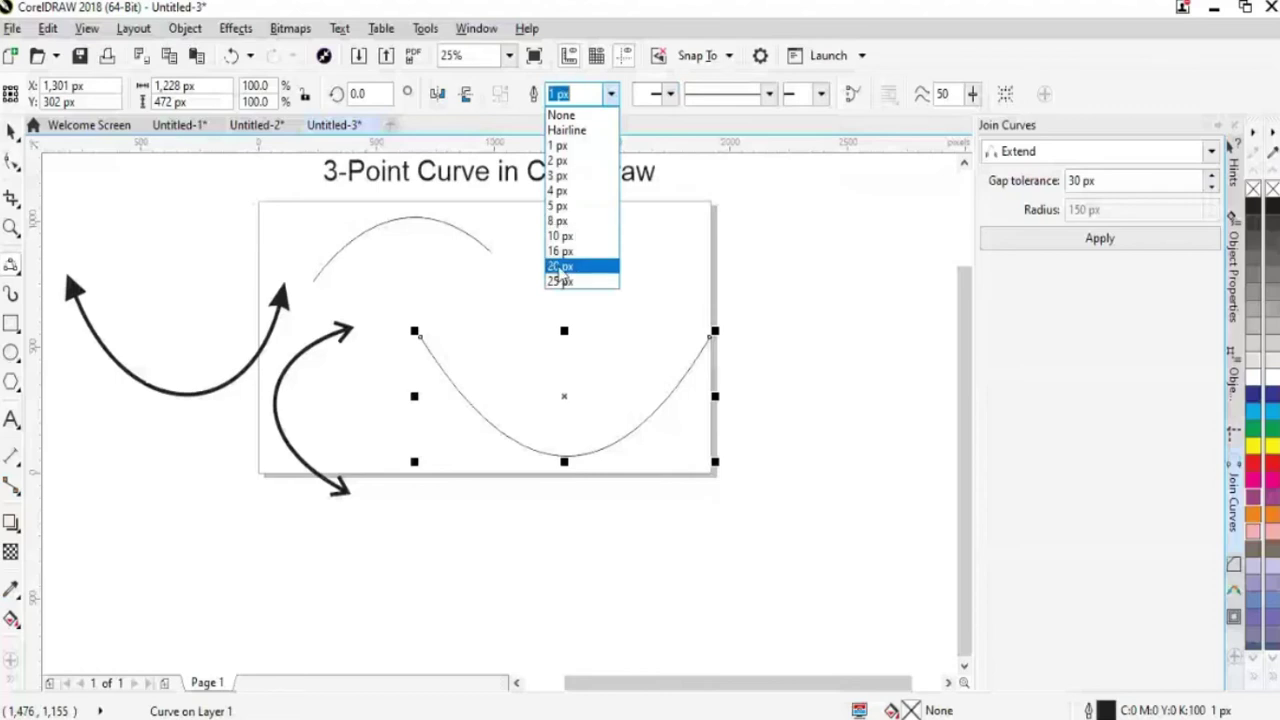
click(560, 266)
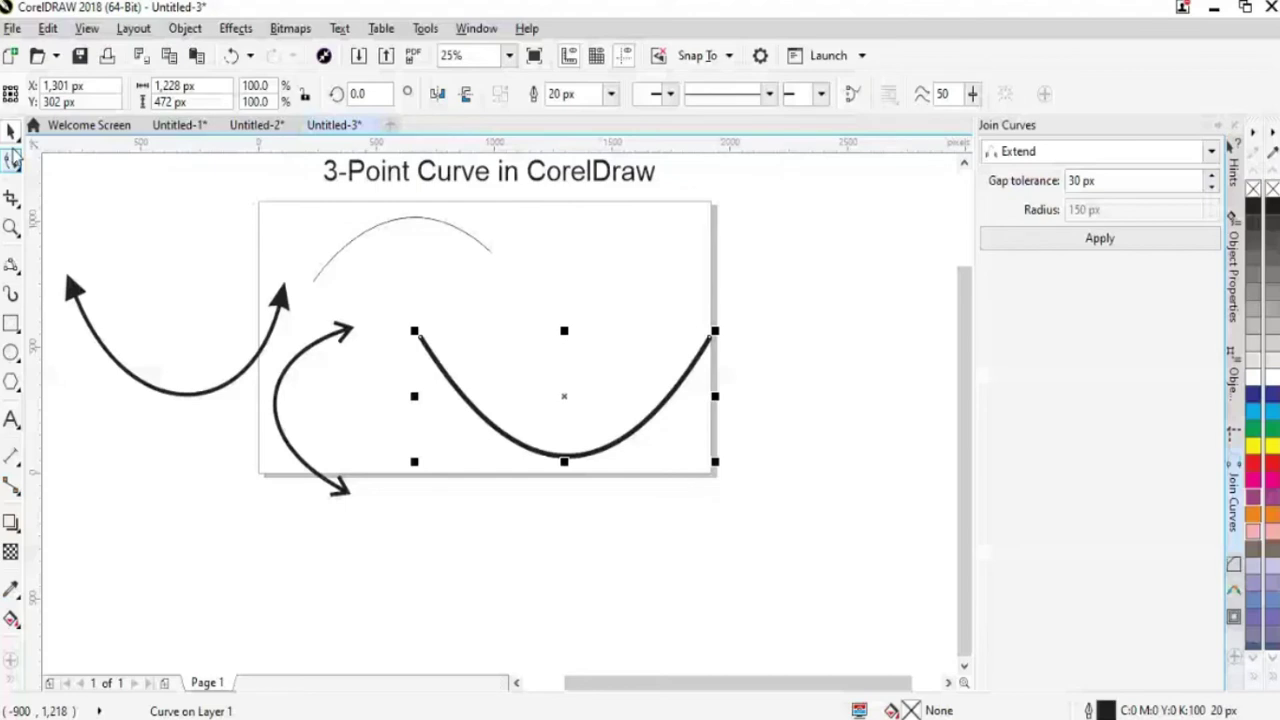
- Reshape the wide curve into a rounder bowl by pulling both end nodes' control handles outward and down
click(12, 158)
drag(620, 440, 695, 525)
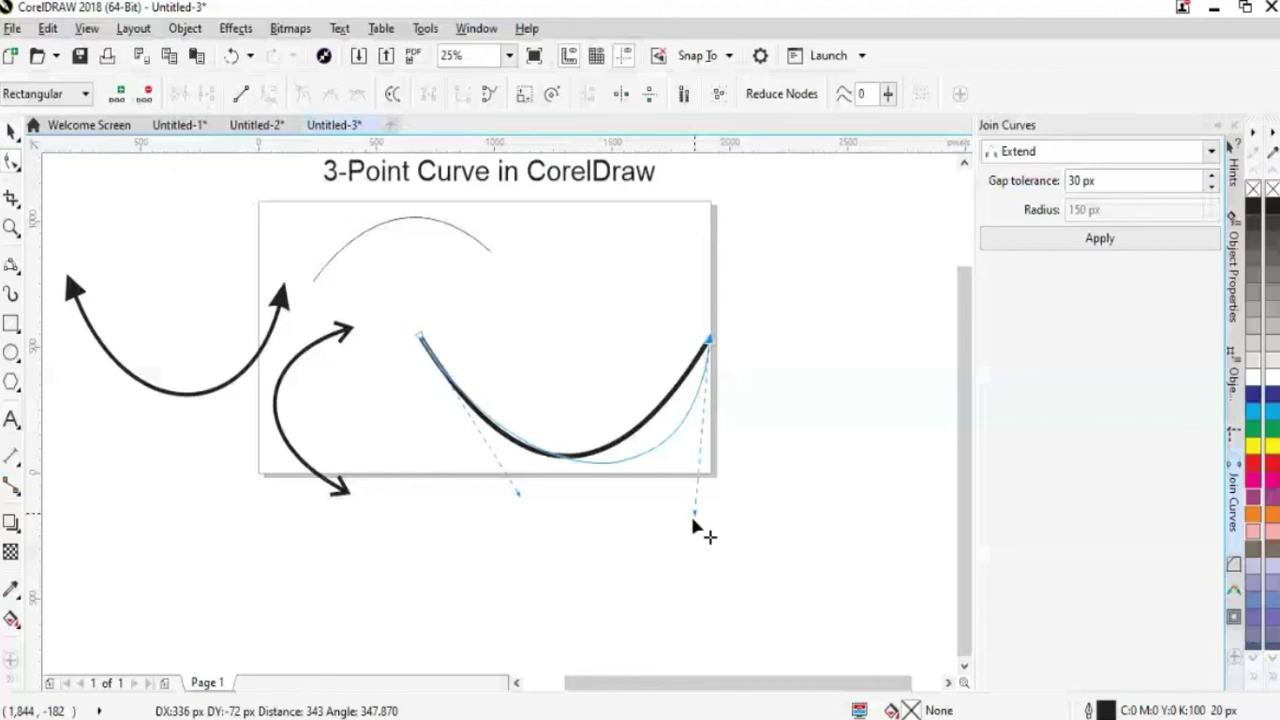
drag(518, 492, 410, 512)
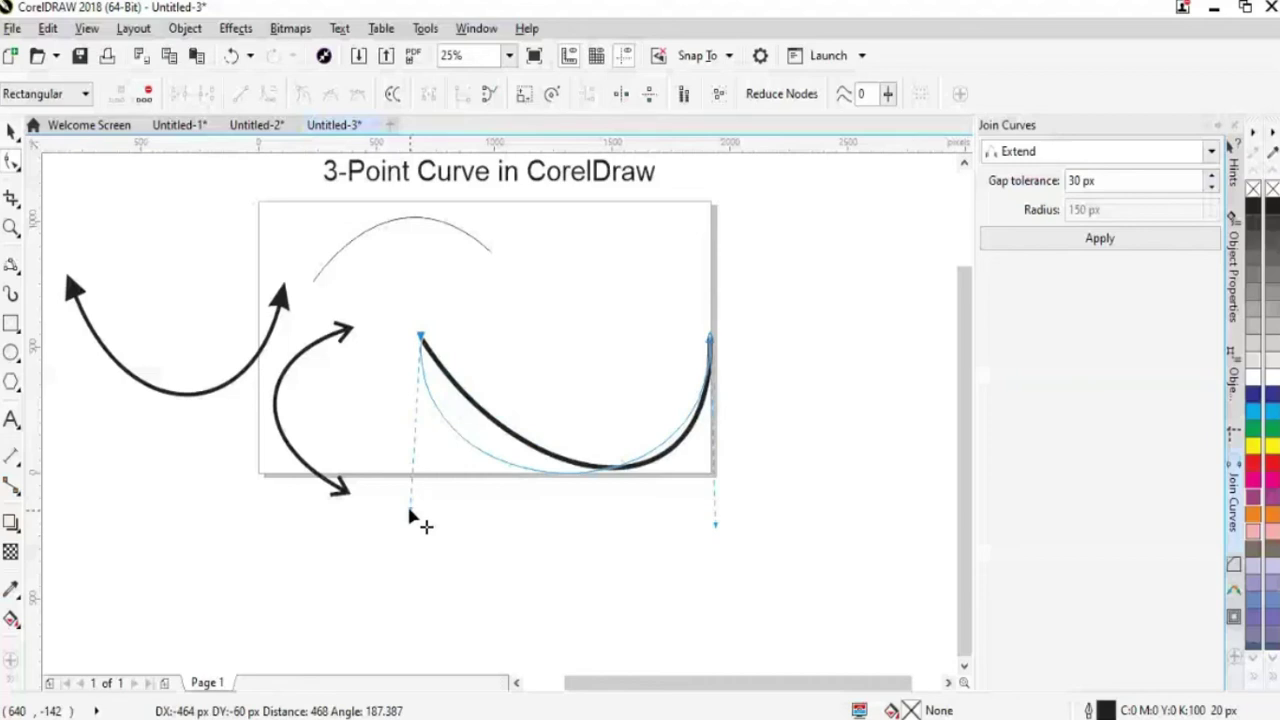
- Round out the wide curve's left half with its end-node handle and add a node on the curve's lower-left part
drag(409, 511, 410, 510)
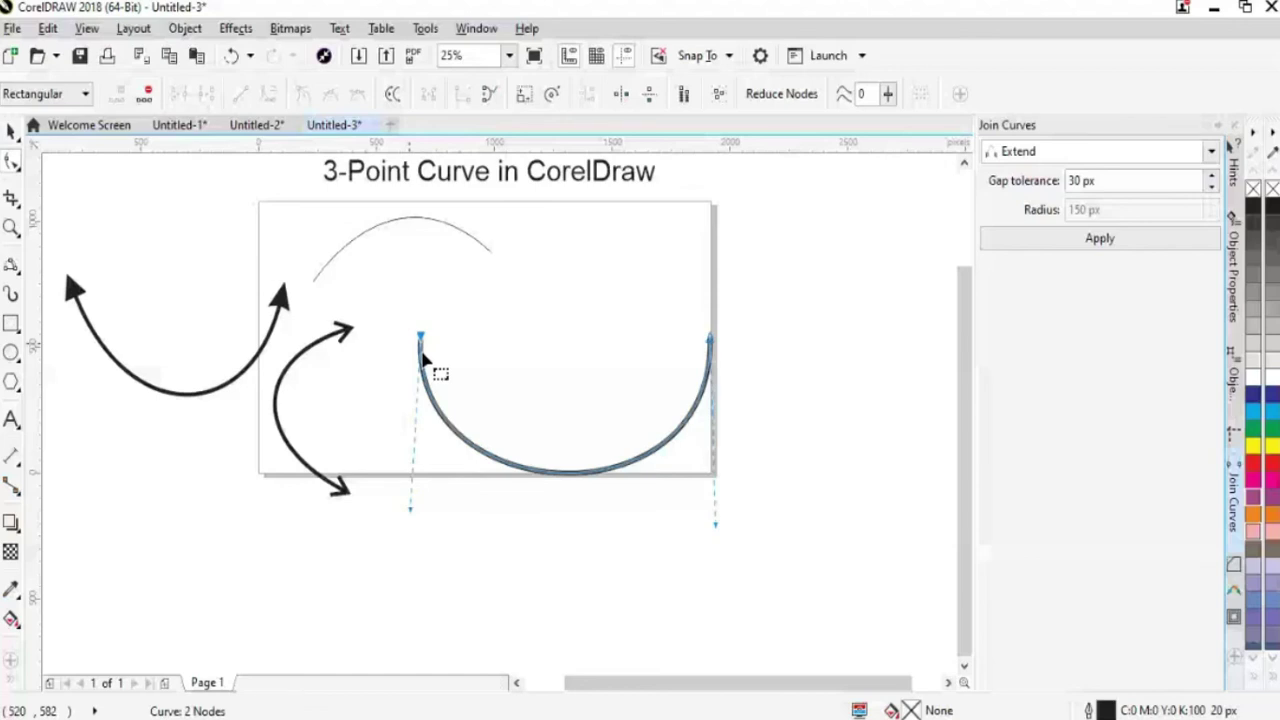
click(505, 462)
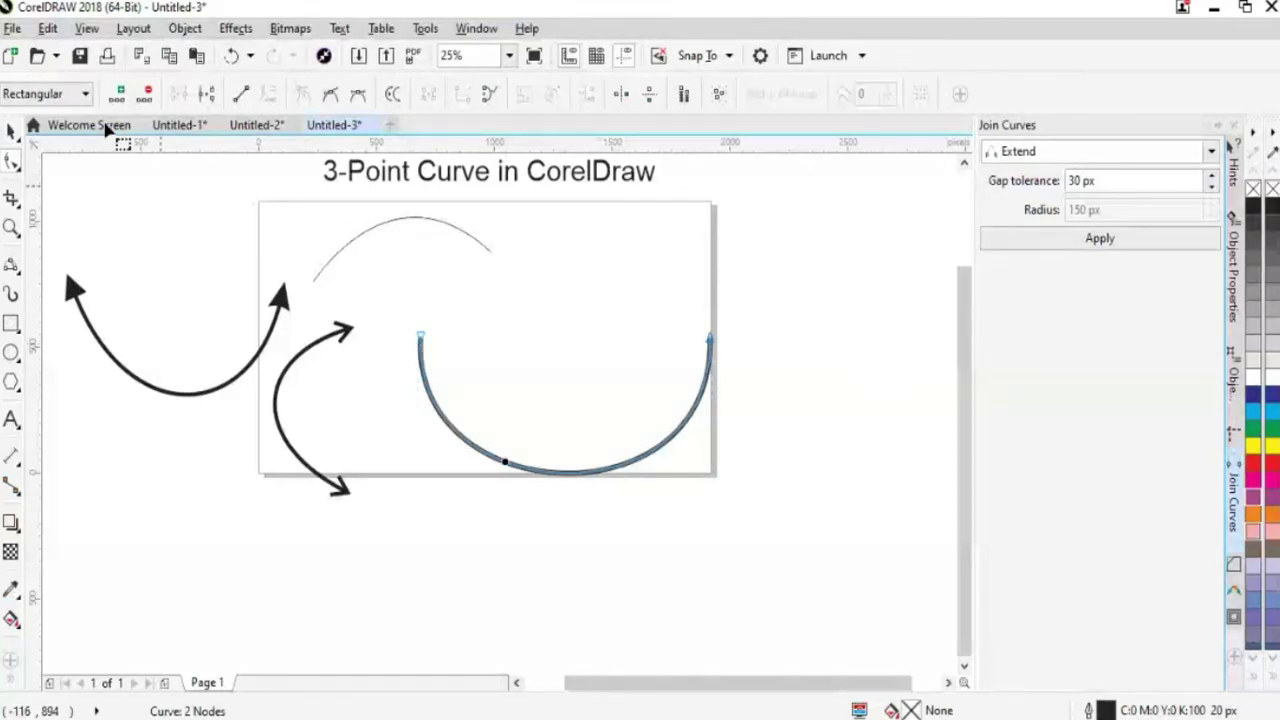
key(KP_Add)
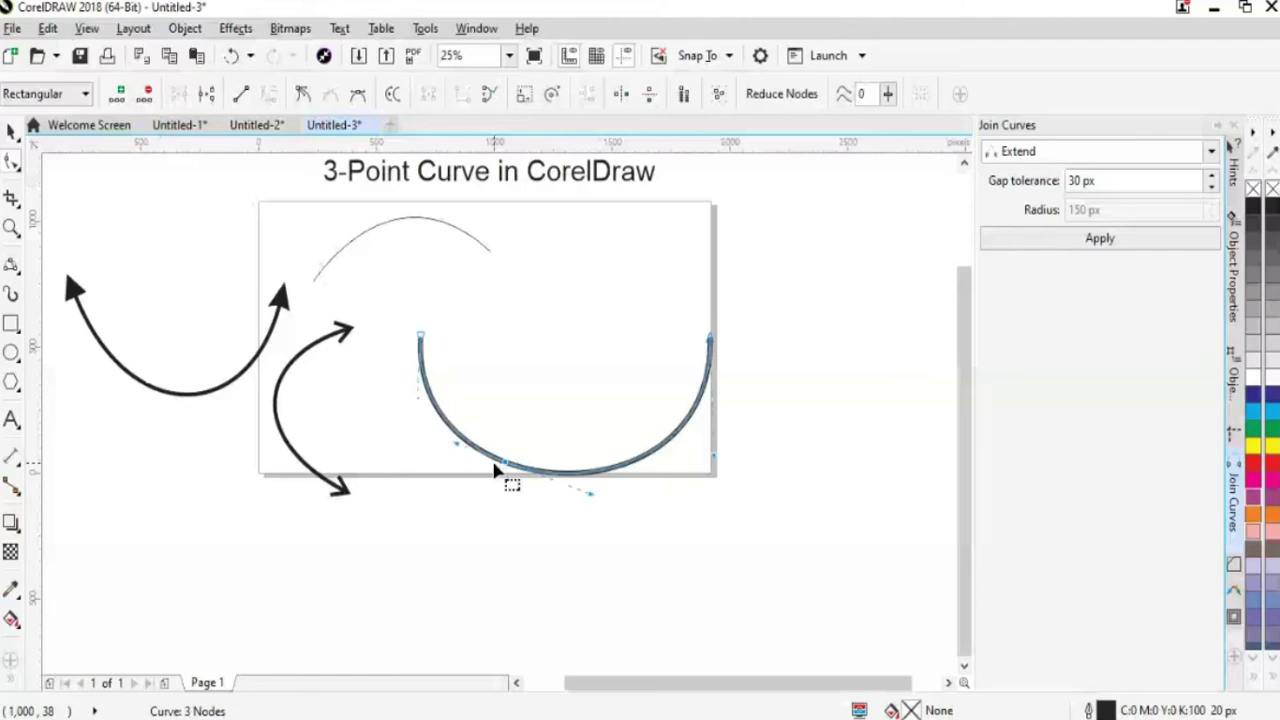
mouse_move(495, 470)
mouse_down()
mouse_move(561, 457)
mouse_move(505, 465)
mouse_up()
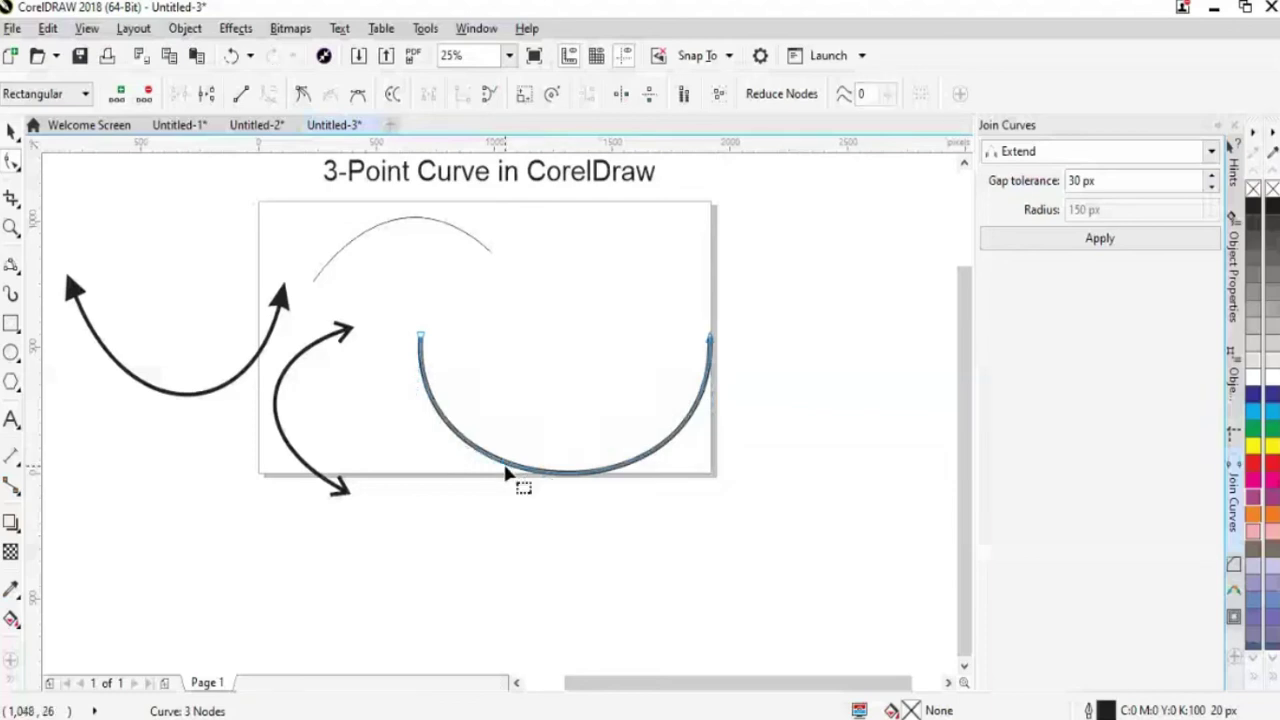
- Make a node on the wide curve's lower-right part a cusp and adjust its two handles independently to flatten the bottom
click(637, 462)
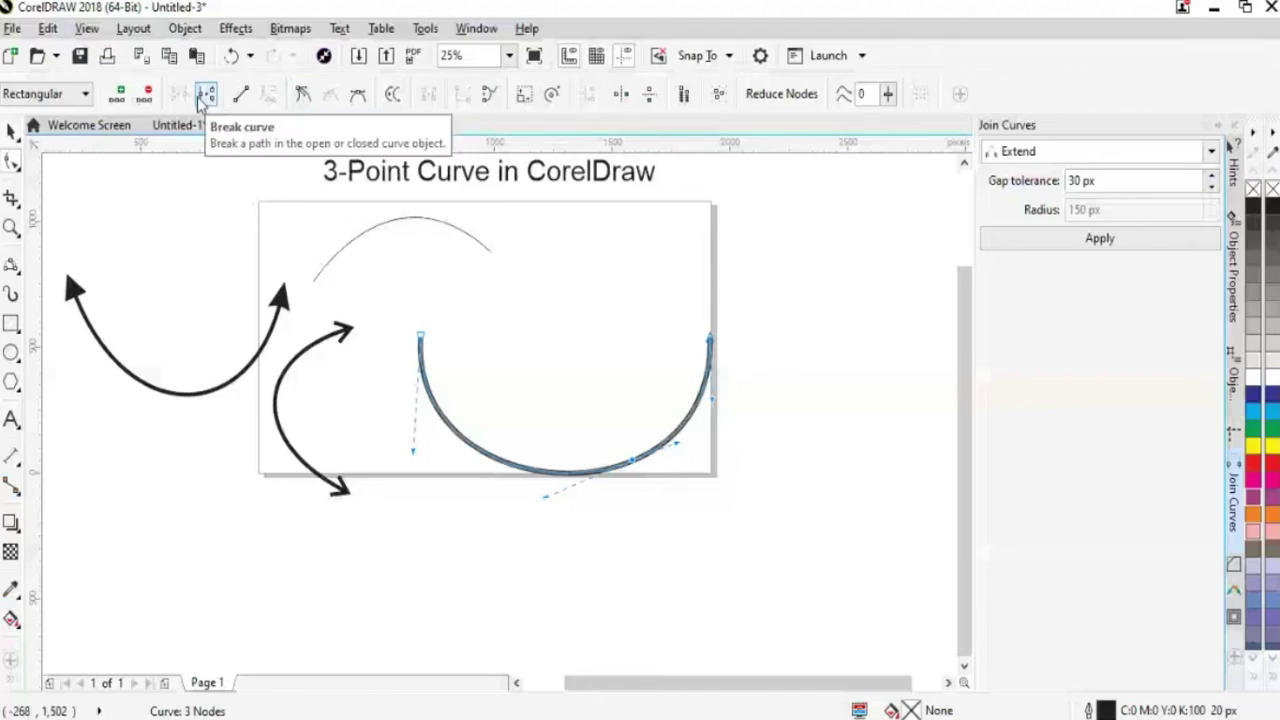
click(302, 95)
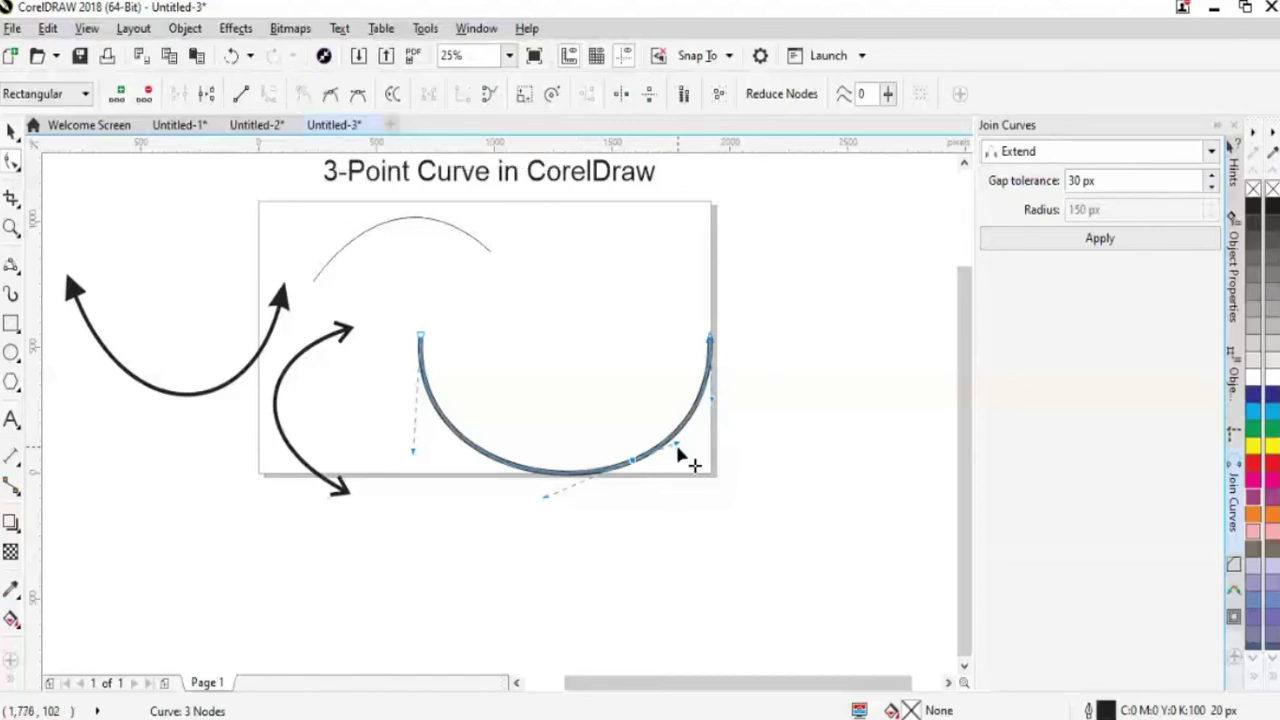
mouse_move(678, 450)
mouse_down()
mouse_move(677, 514)
mouse_move(663, 420)
mouse_move(690, 470)
mouse_up()
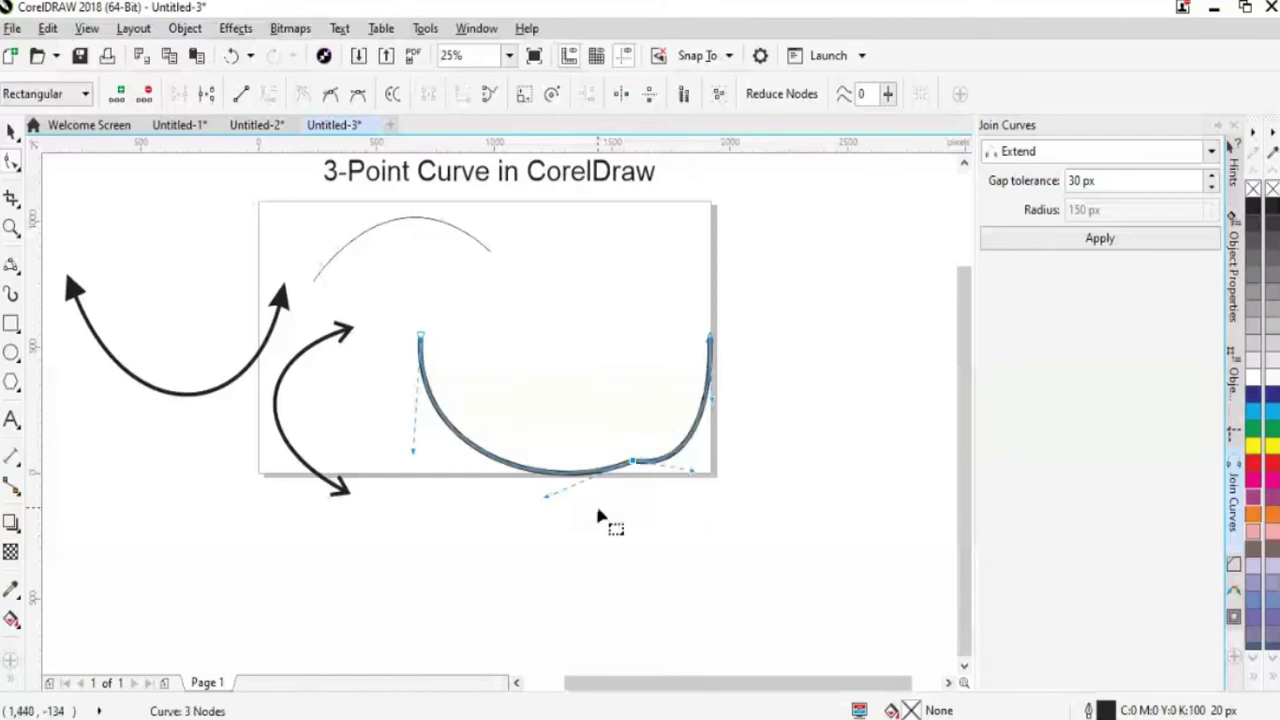
drag(548, 497, 566, 549)
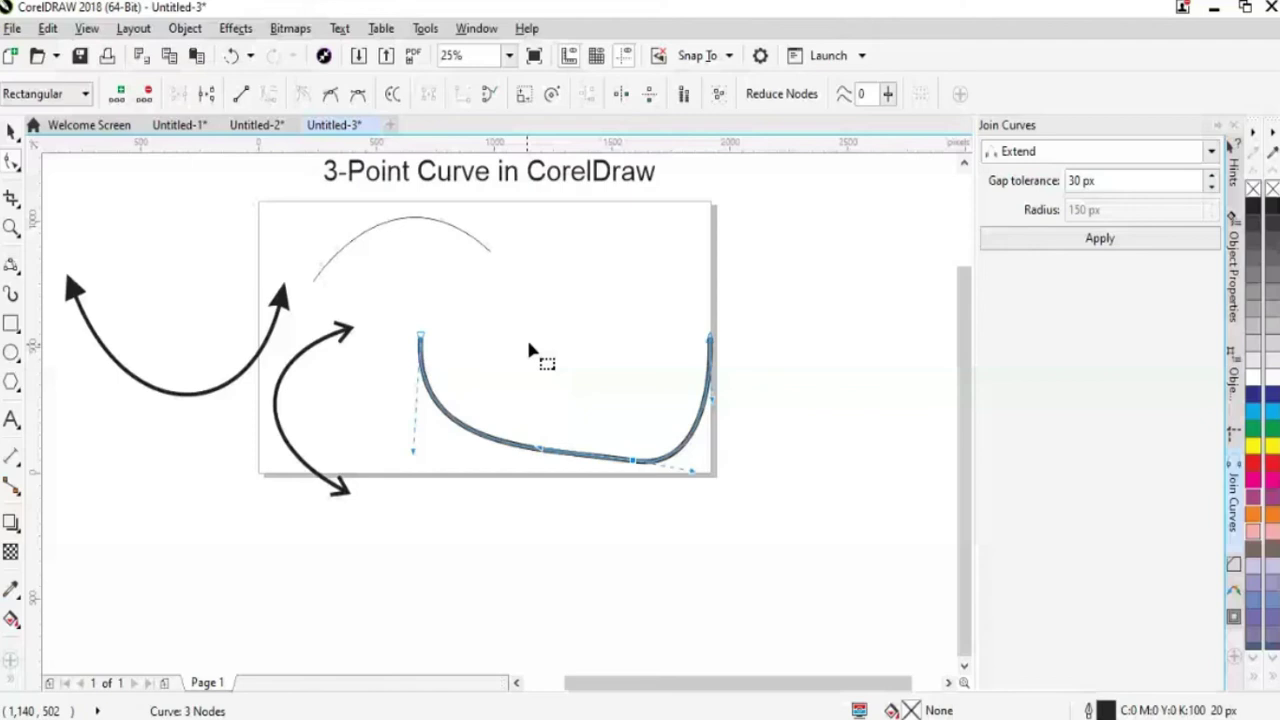
- Give the reshaped wide curve arrowheads at both ends and a dashed line style
key(space)
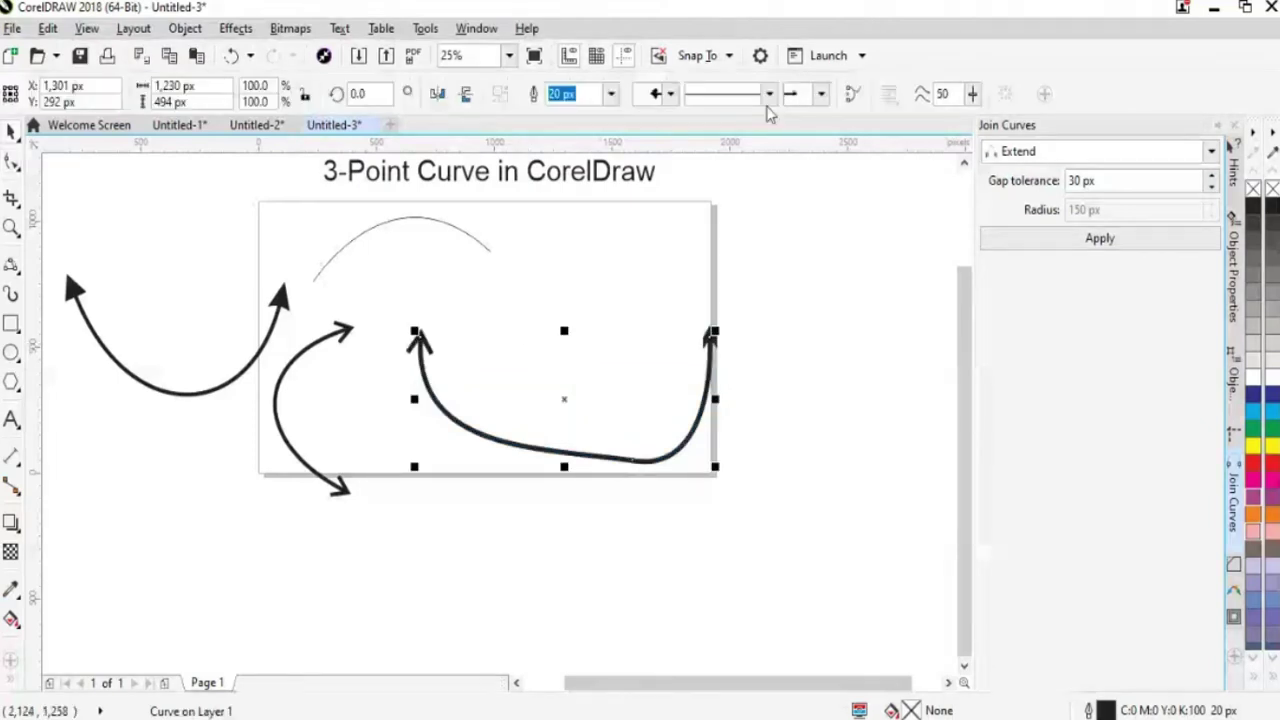
click(769, 95)
click(757, 273)
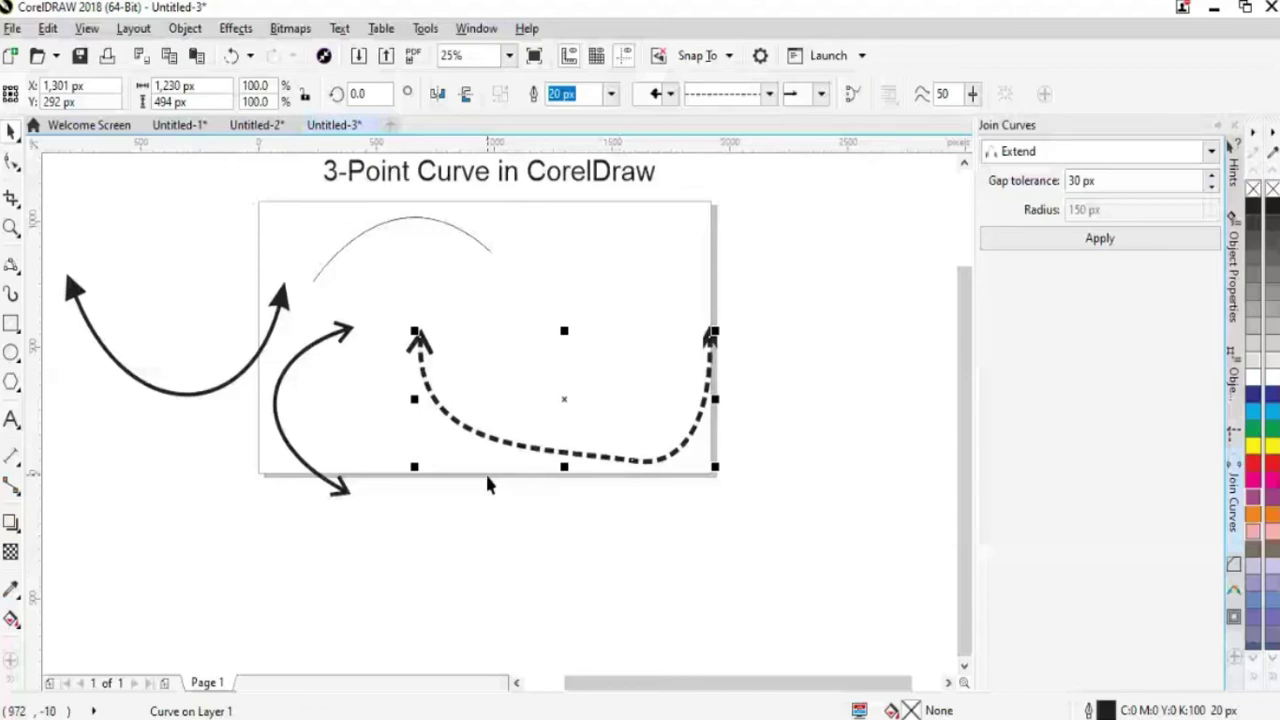
- Move the thin arch near the page's upper edge left until it crosses the page's left edge, centred at about X 312 px
scroll(485, 475, up, 1)
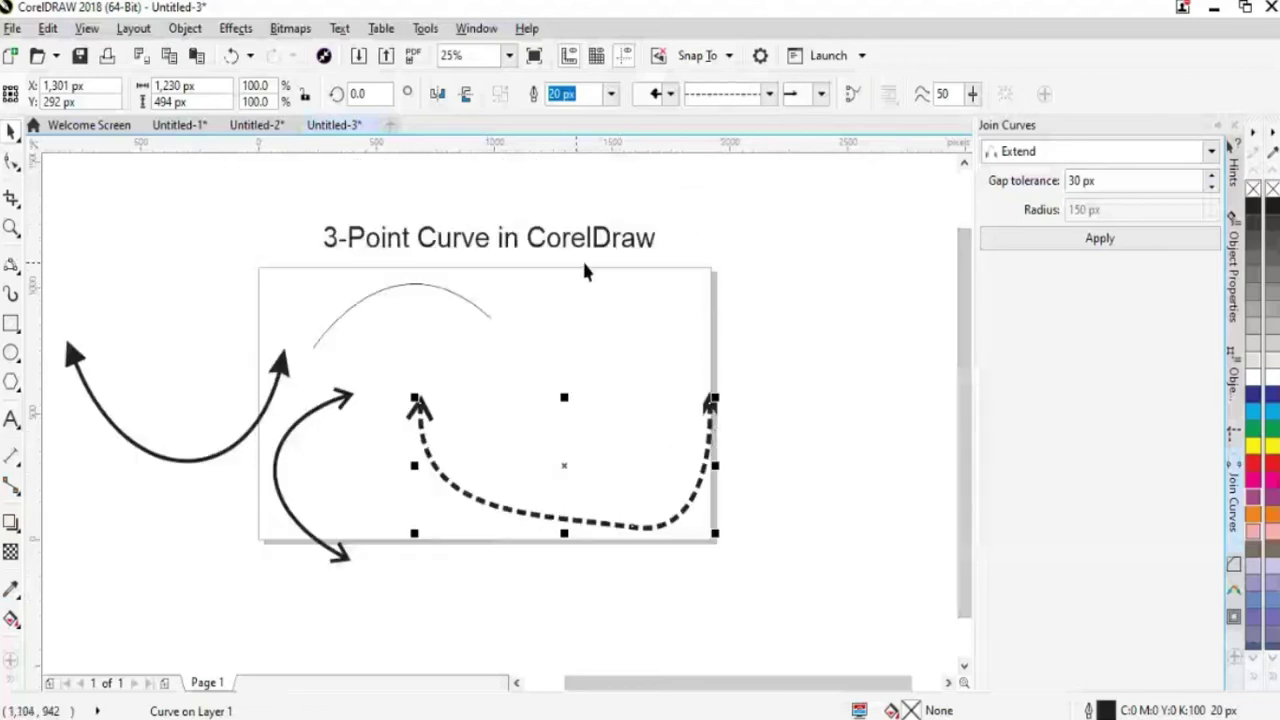
drag(579, 684, 566, 688)
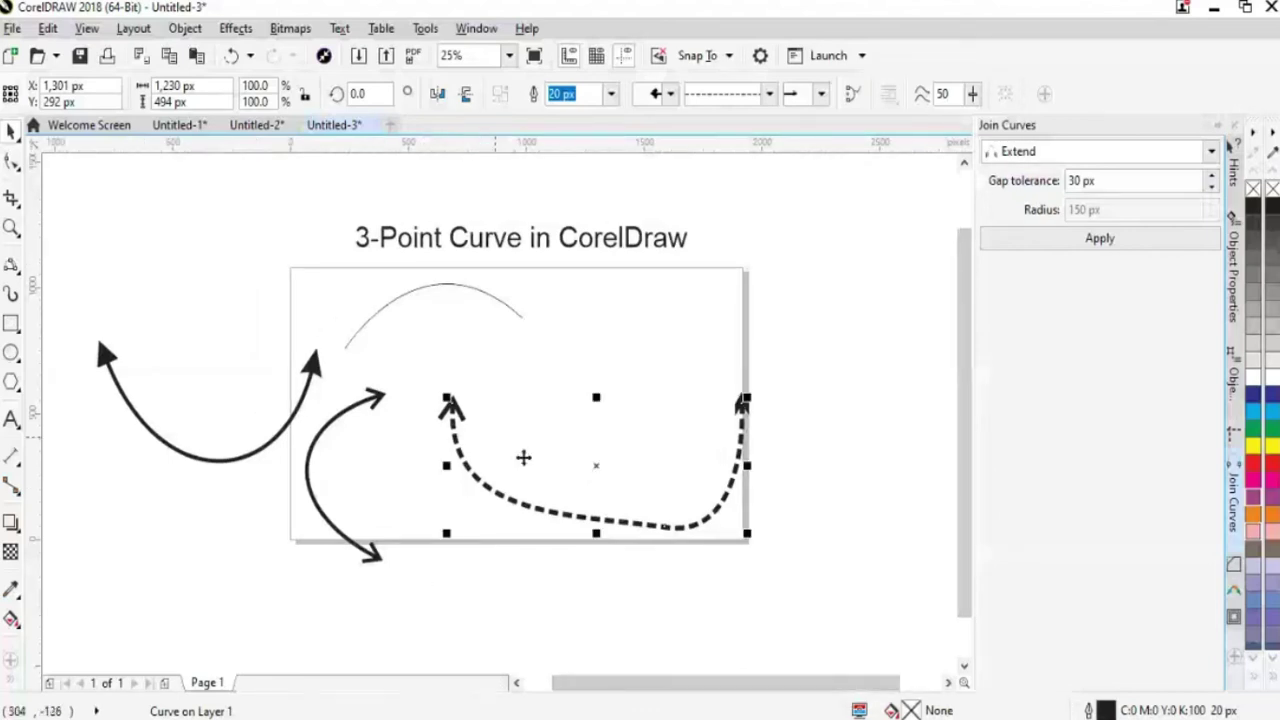
click(450, 290)
drag(450, 285, 378, 284)
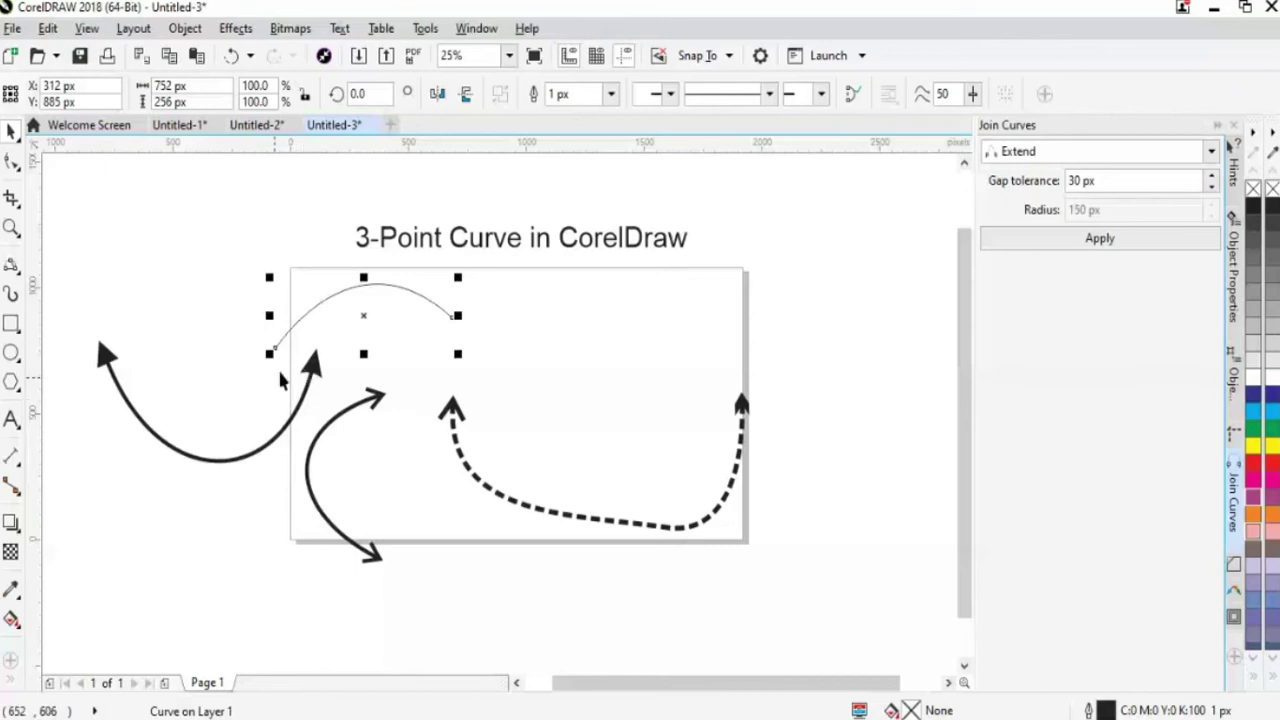
- Delete the dashed wide curve from the page
click(12, 266)
click(10, 272)
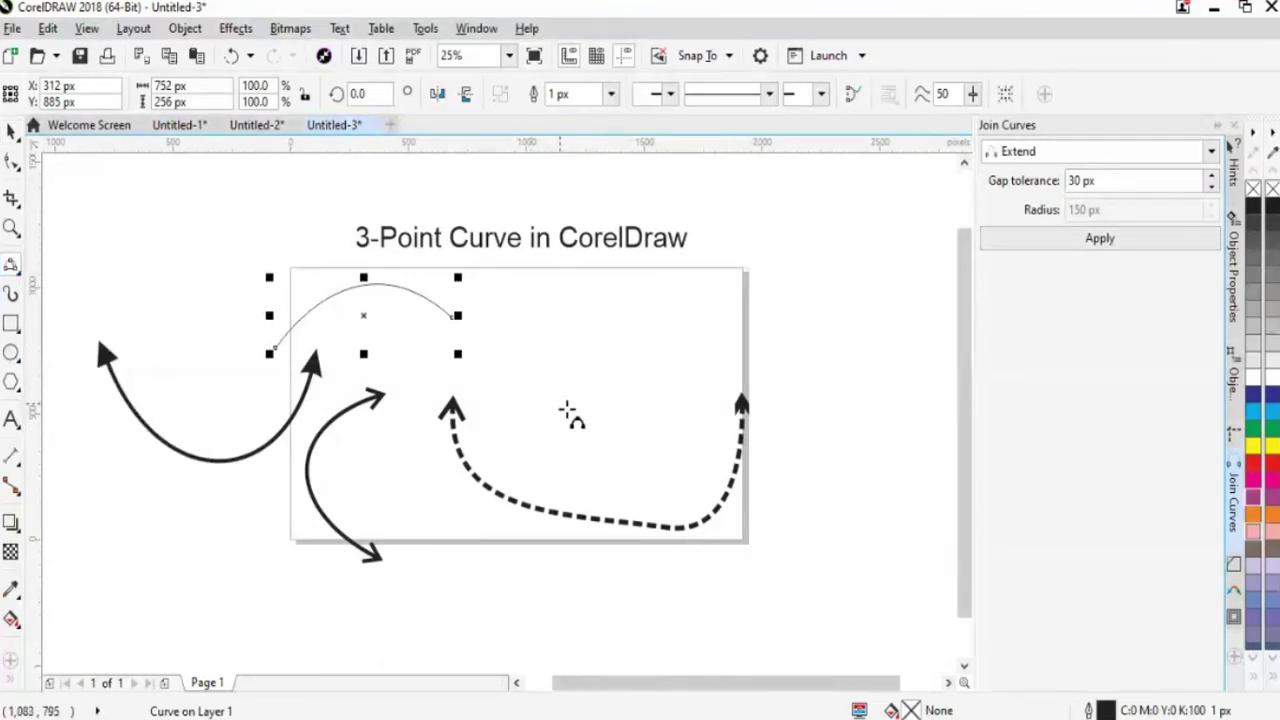
click(11, 131)
click(551, 532)
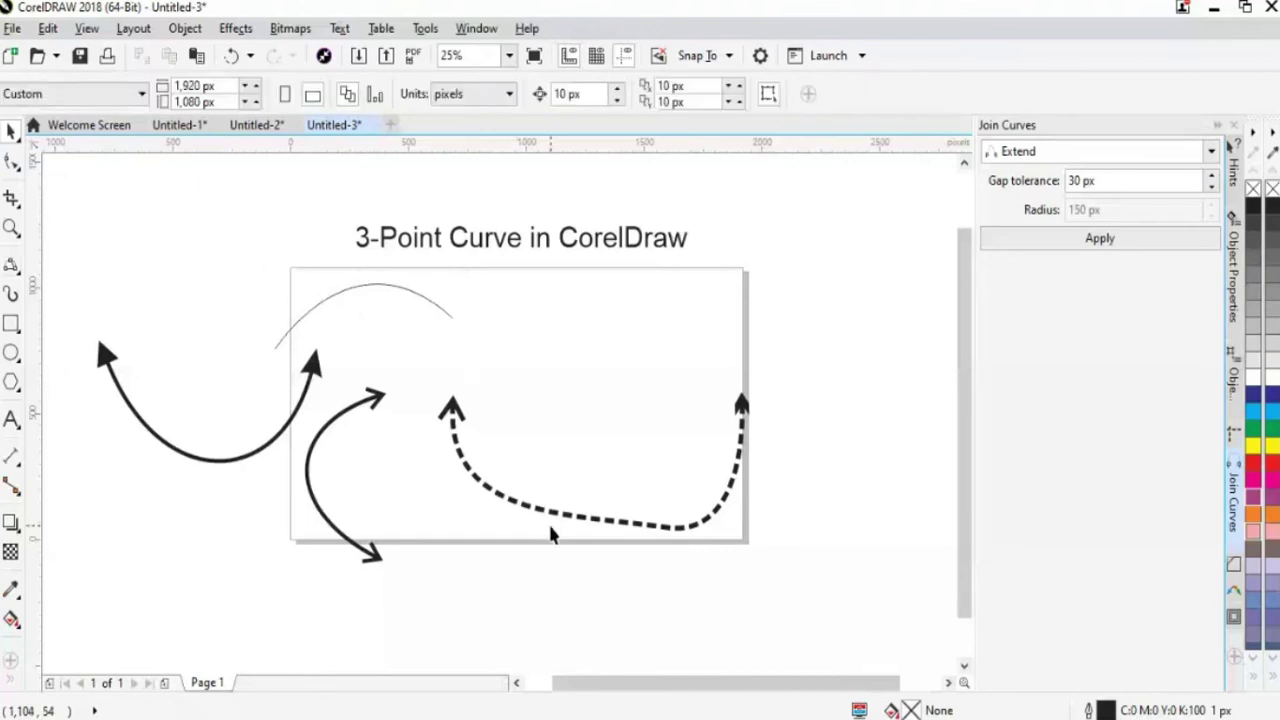
click(576, 521)
key(Delete)
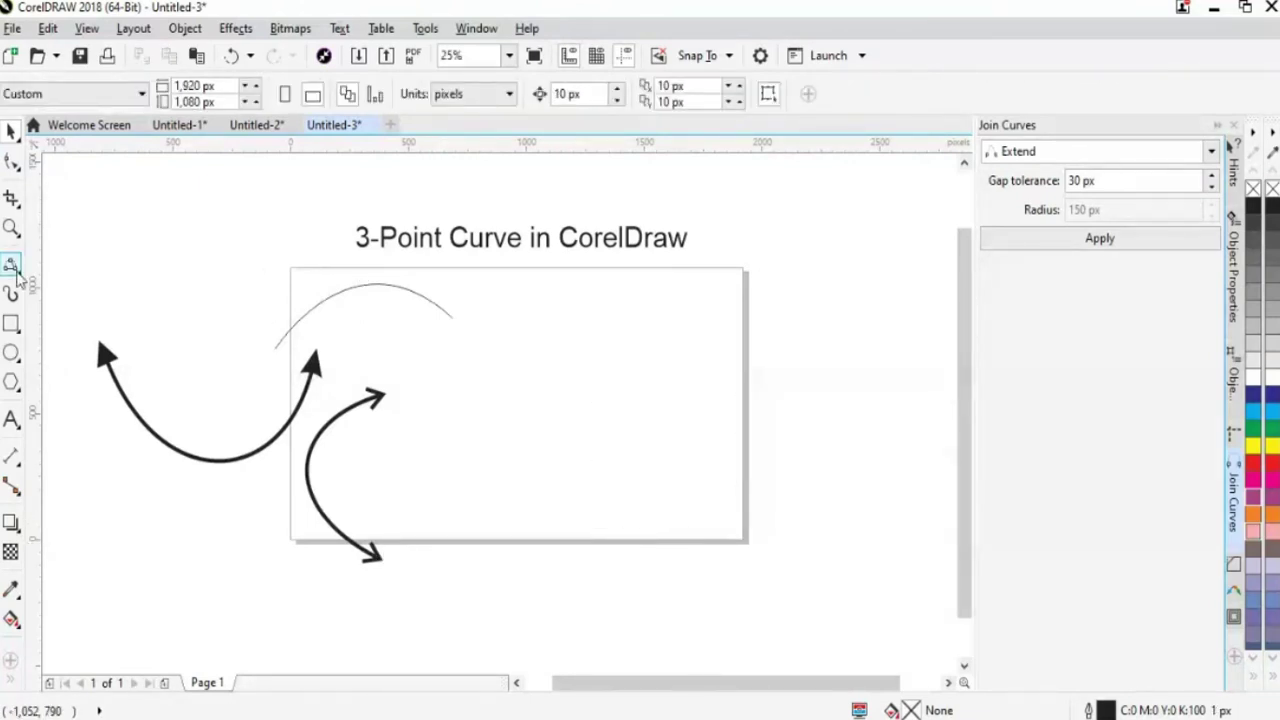
- Draw an upward-bulging 3-point curve about 1,192 px wide and 300 px high mid-page, with its peak toward the left end
click(14, 268)
drag(424, 436, 706, 437)
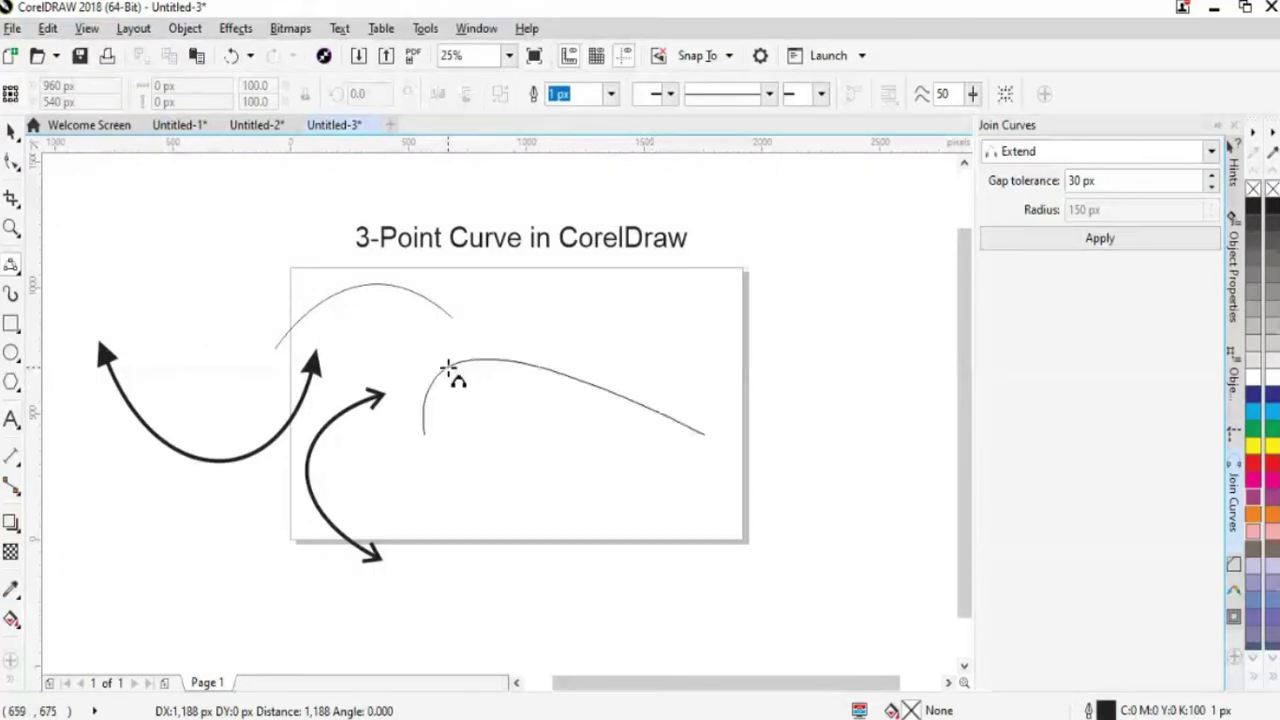
click(450, 368)
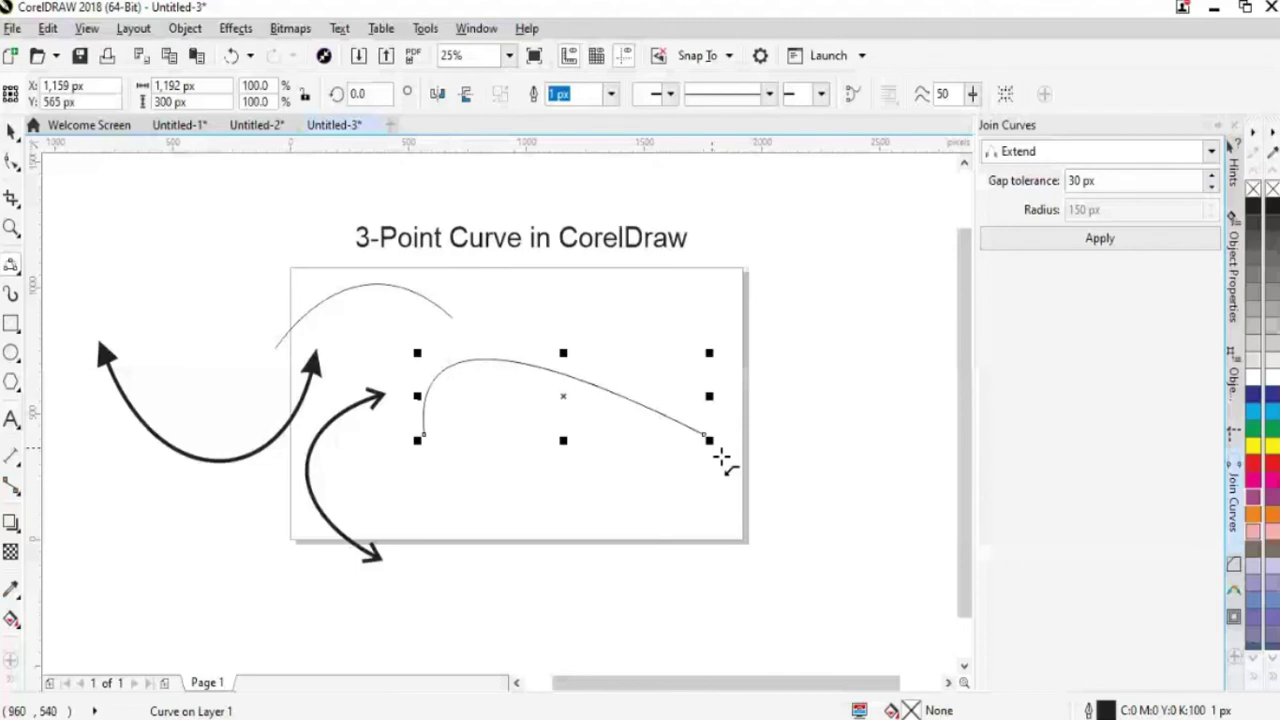
- Draw a symmetrical 3-point arch about 1,072 px wide and 308 px high below the left-peaked curve
drag(435, 488, 710, 500)
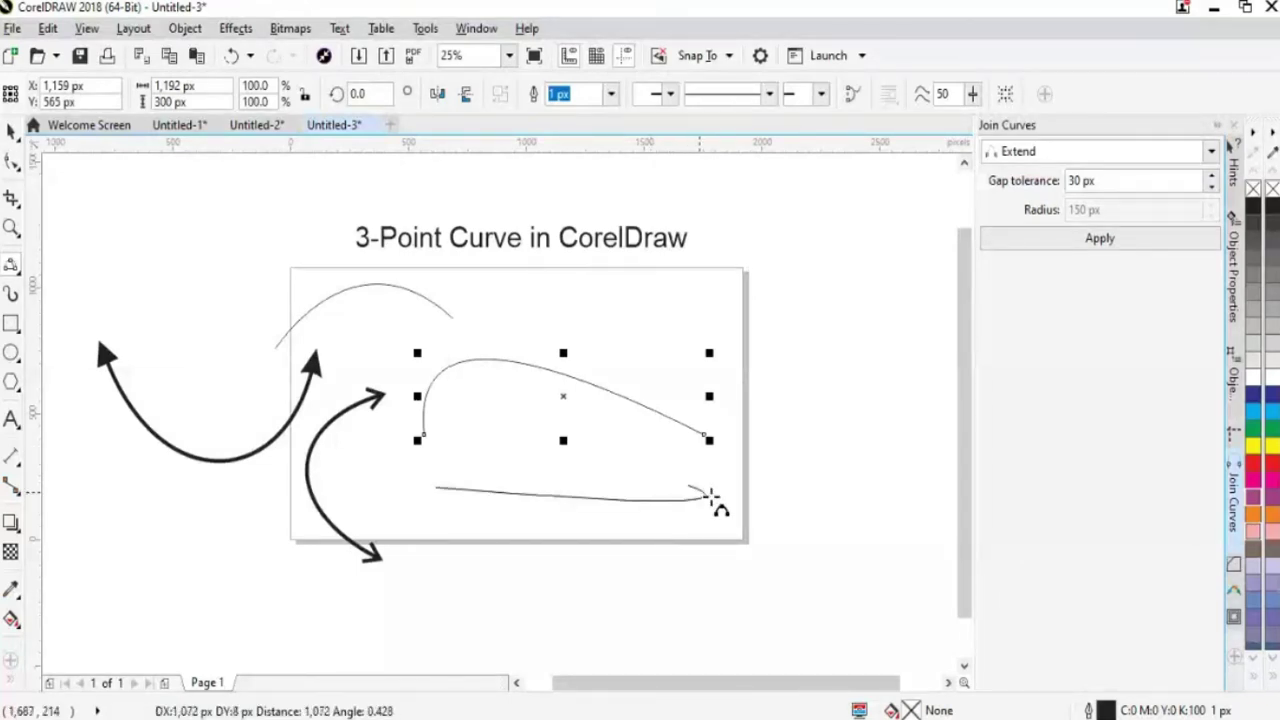
drag(705, 500, 705, 500)
click(560, 405)
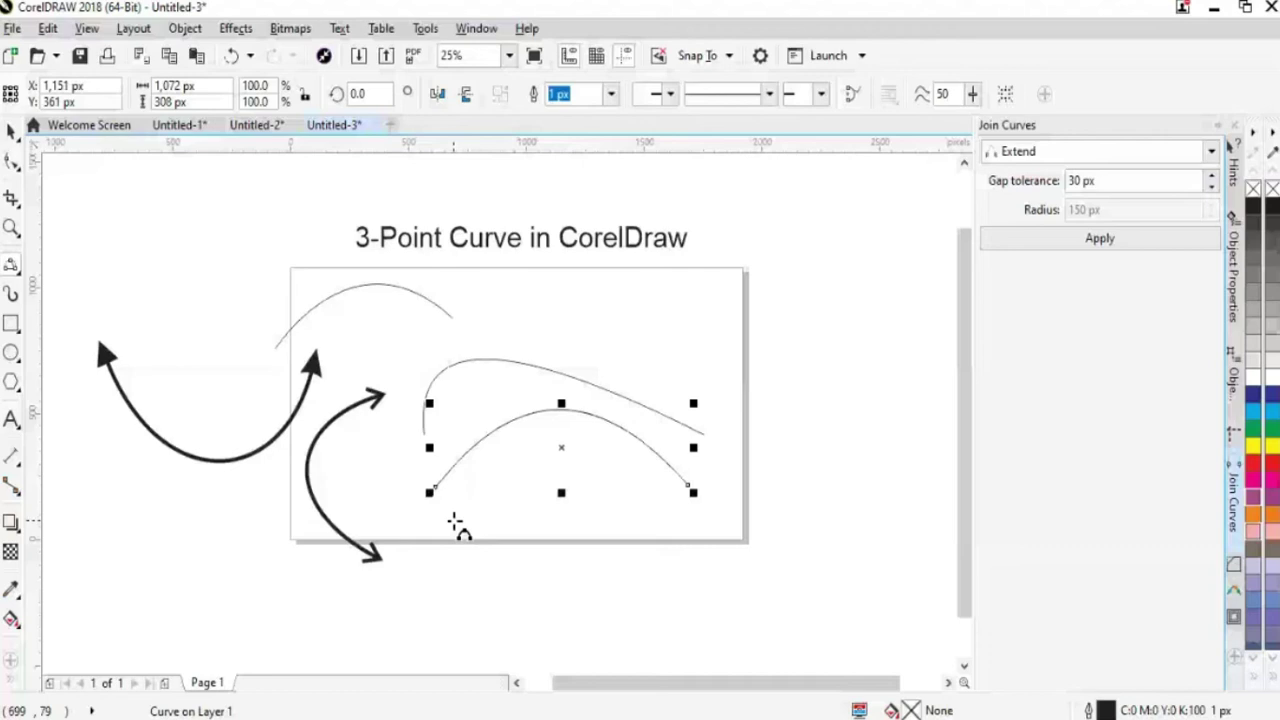
- Draw a third 3-point curve about 884 px wide and 191 px high below the arch, with its peak toward the right end
drag(454, 521, 660, 517)
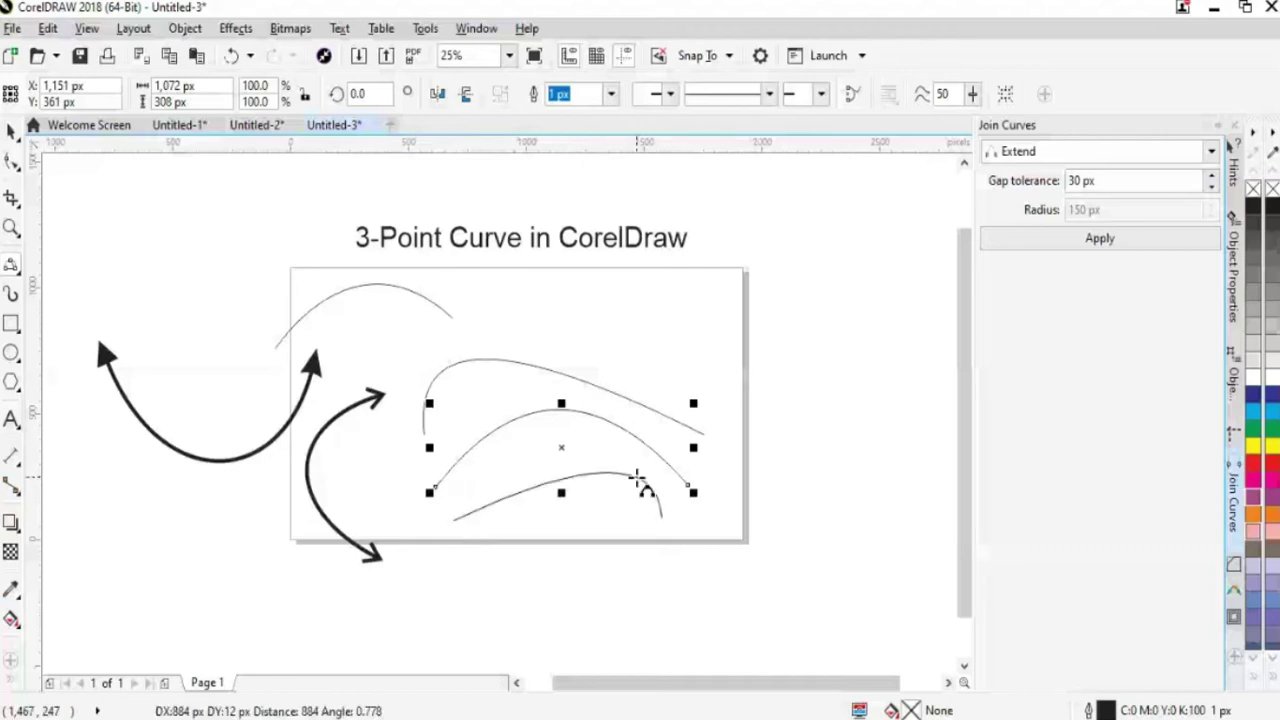
click(637, 478)
- Give the lowest curve an 8 px outline width and a dashed line style
scroll(705, 556, down, 1)
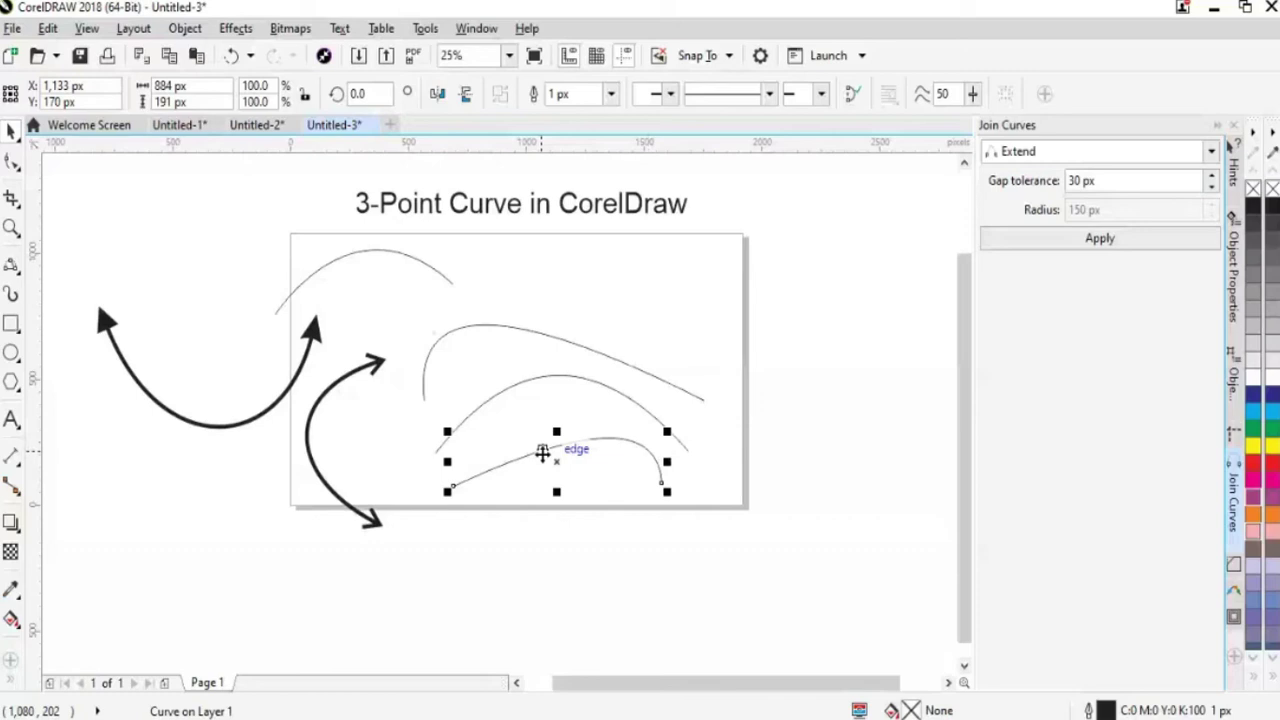
click(668, 93)
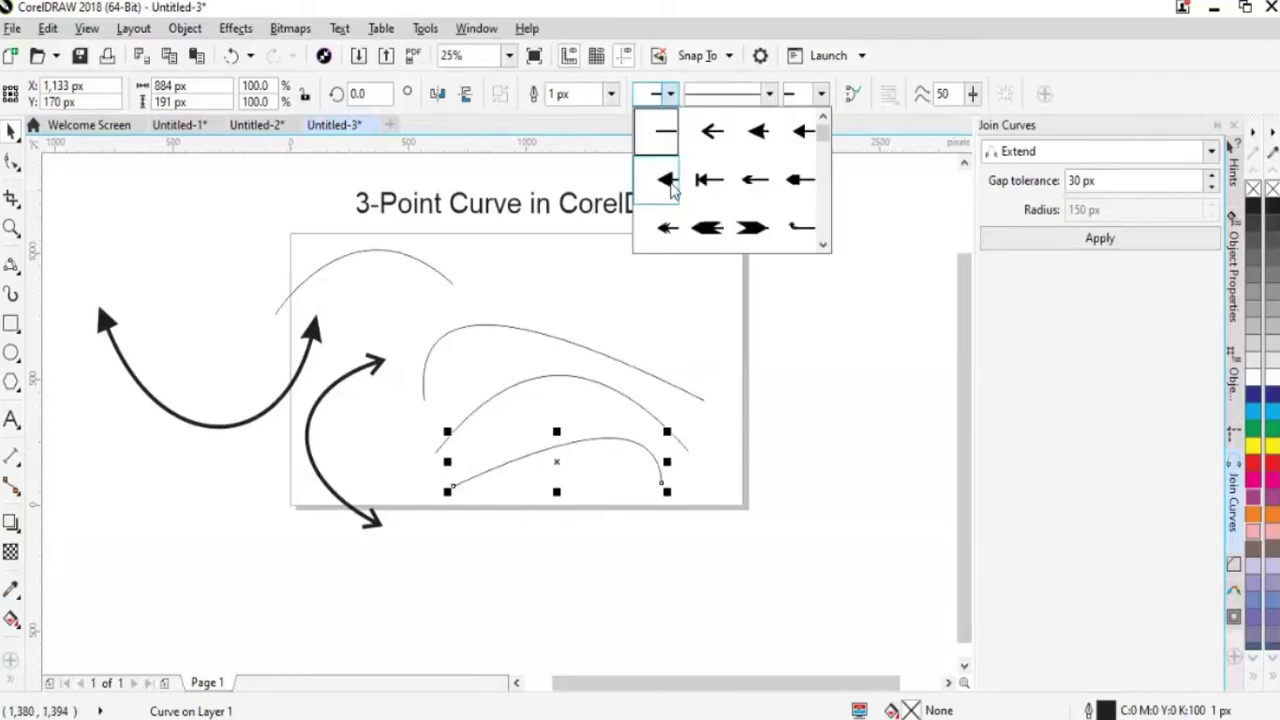
click(625, 104)
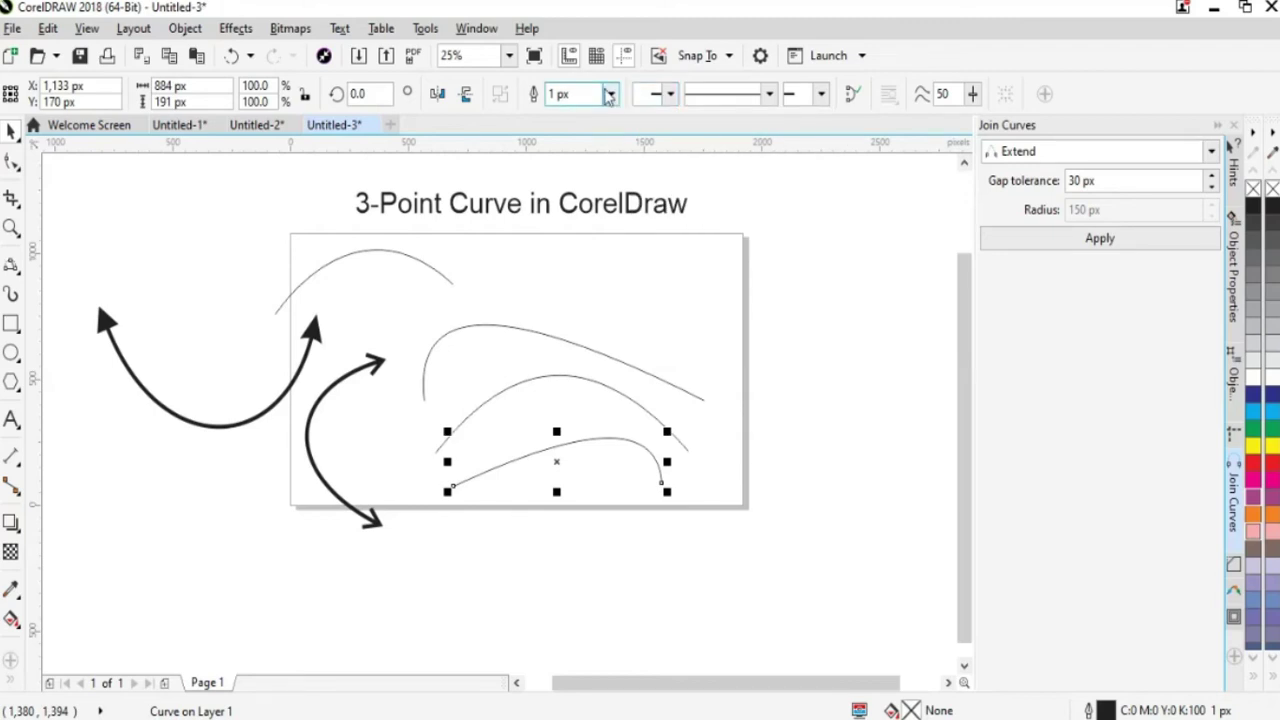
scroll(608, 94, down, 3)
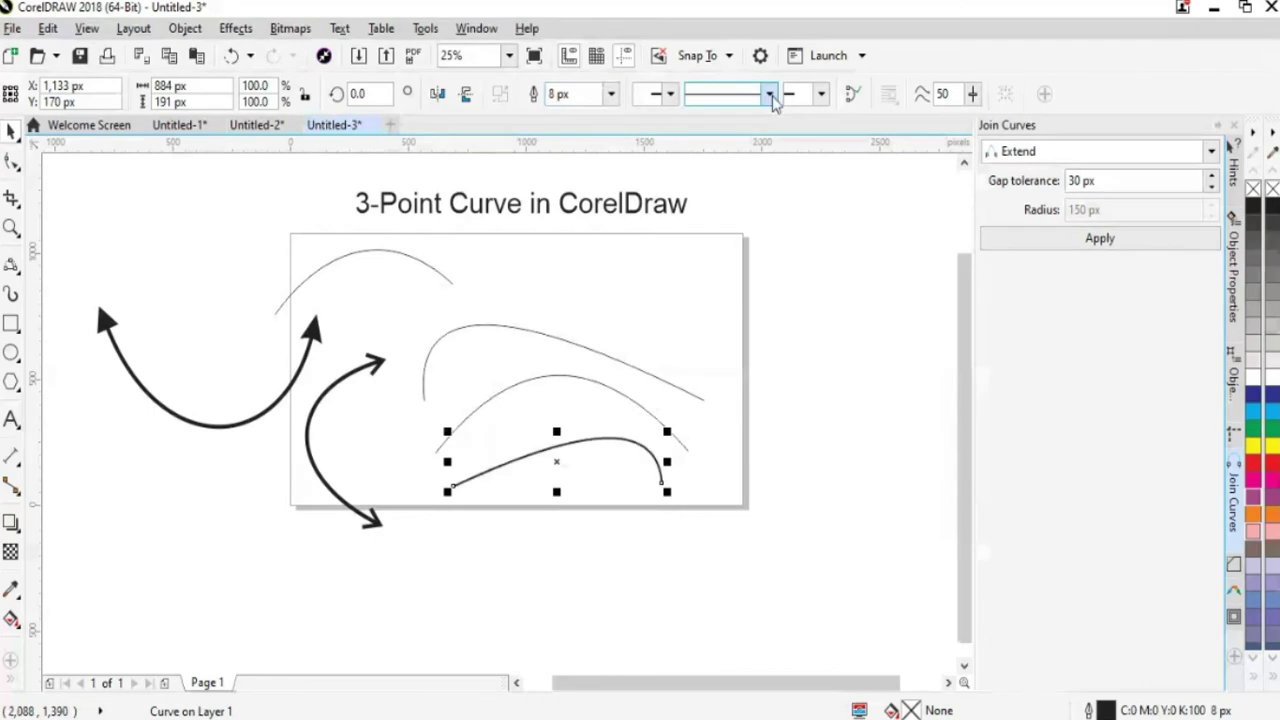
click(768, 94)
click(757, 290)
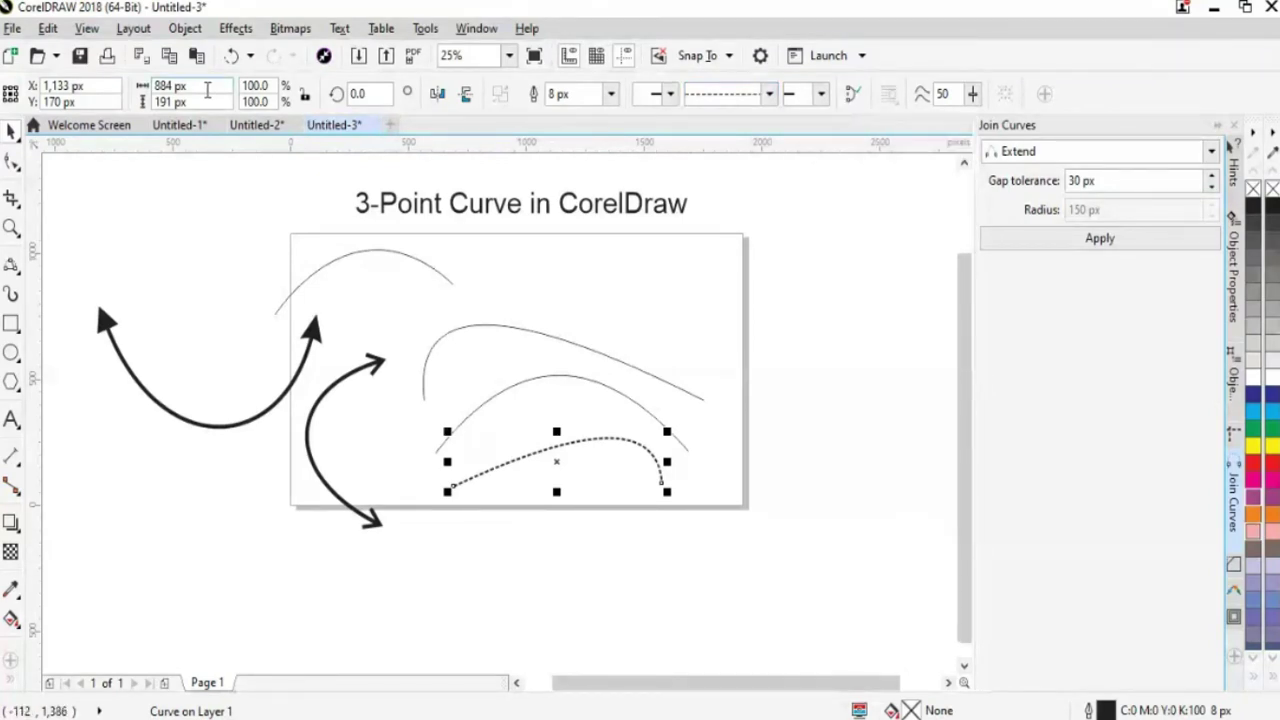
- Set the dashed curve's object width to 900 px
click(192, 91)
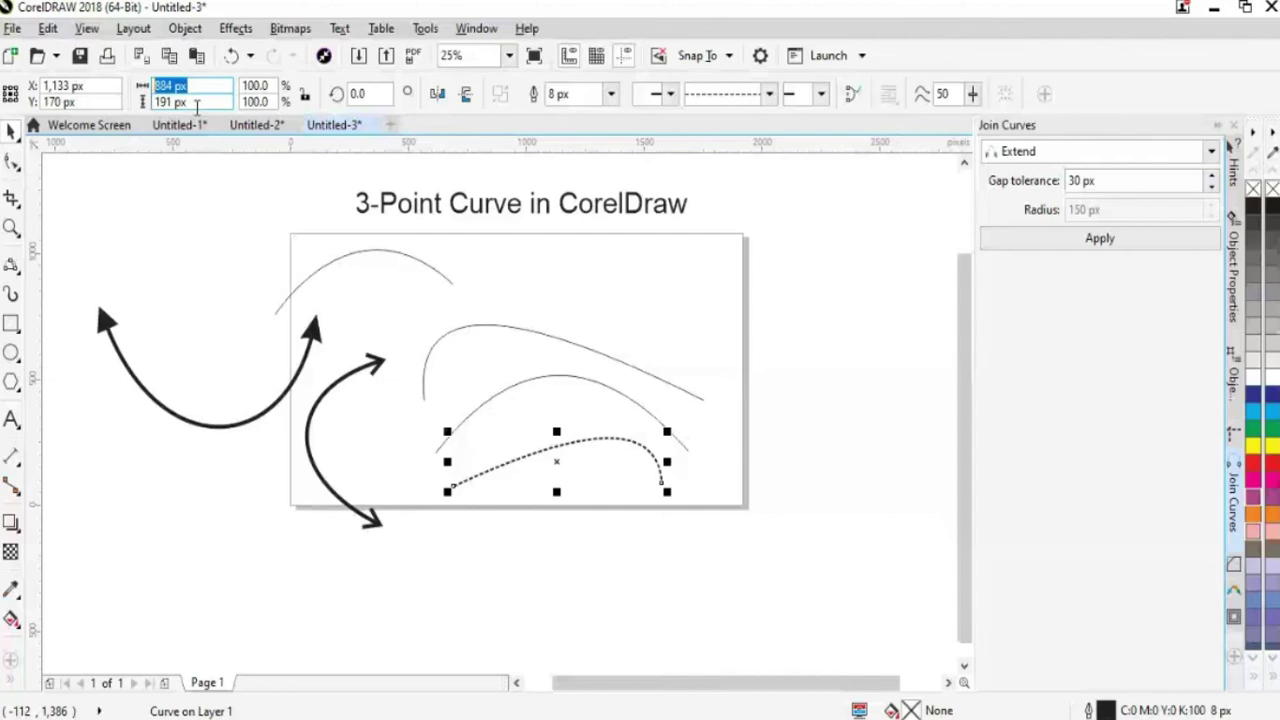
text(9)
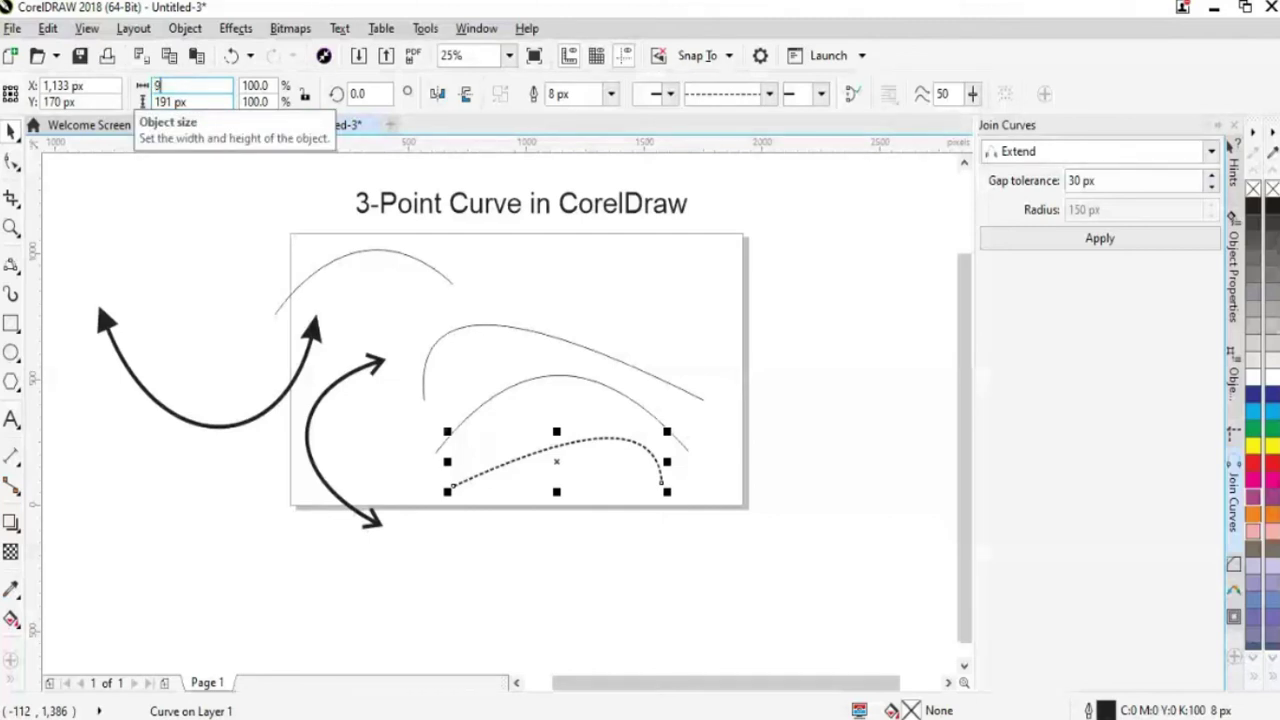
text(00)
key(Return)
- Set the dashed curve's object width to 1,600 px and move the curve down onto the page's bottom edge
click(190, 86)
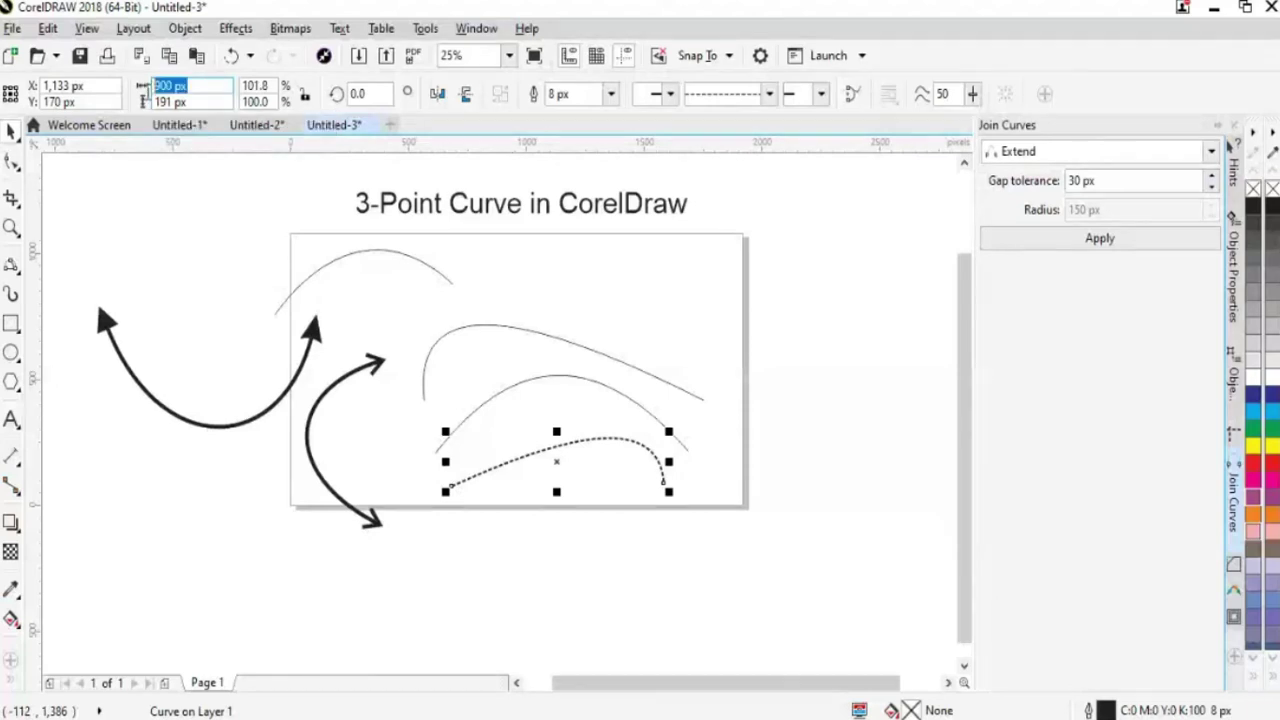
text(1)
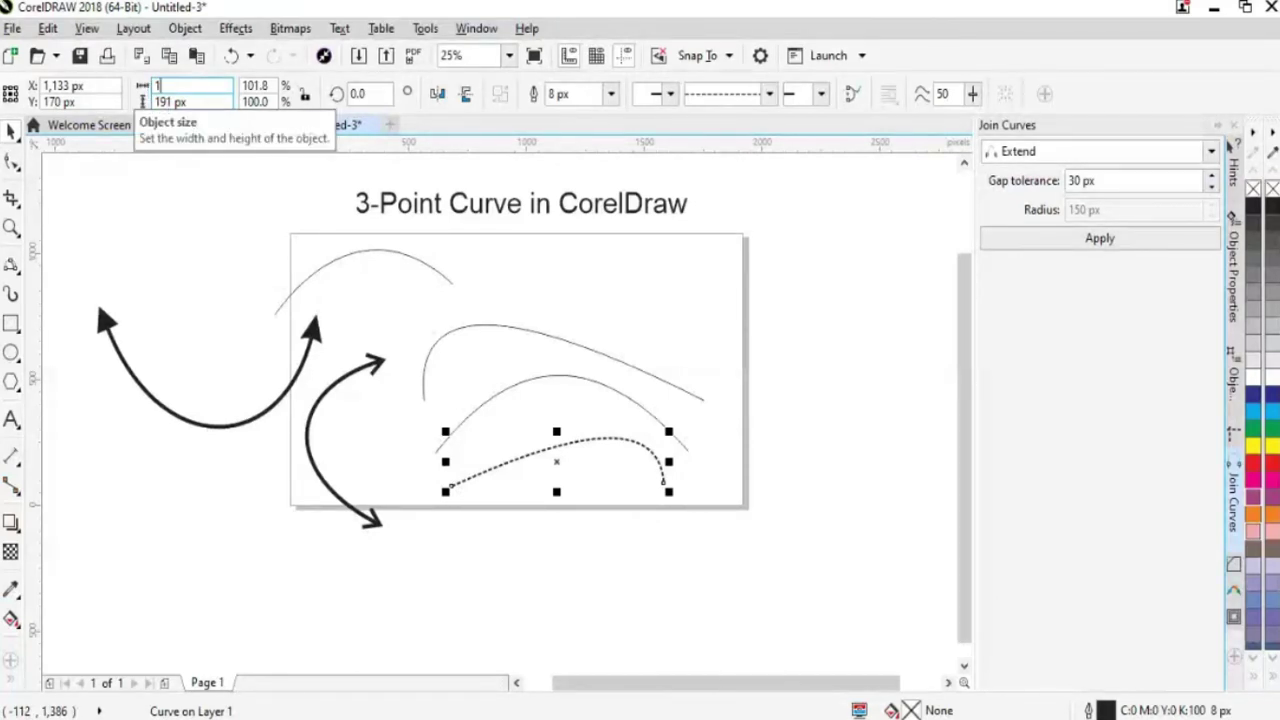
text(600)
key(Return)
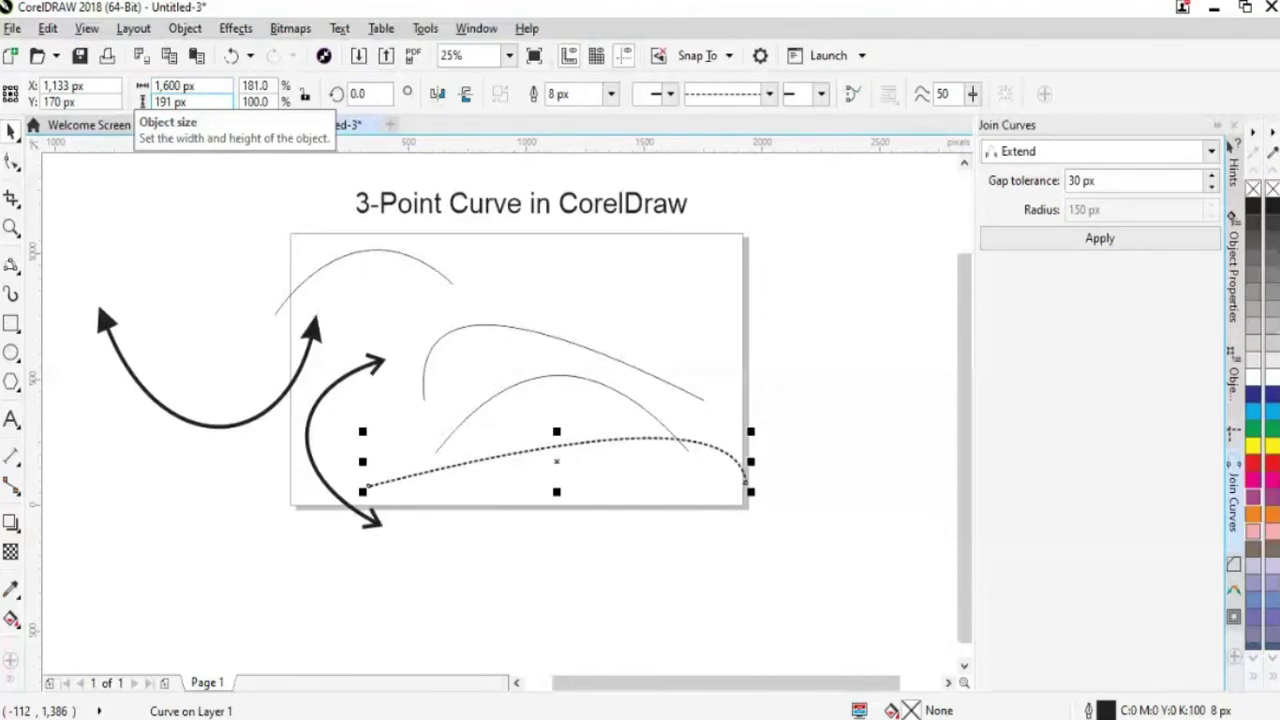
drag(567, 447, 590, 510)
- Set the object width of the symmetrical arch to 1,500 px
click(566, 390)
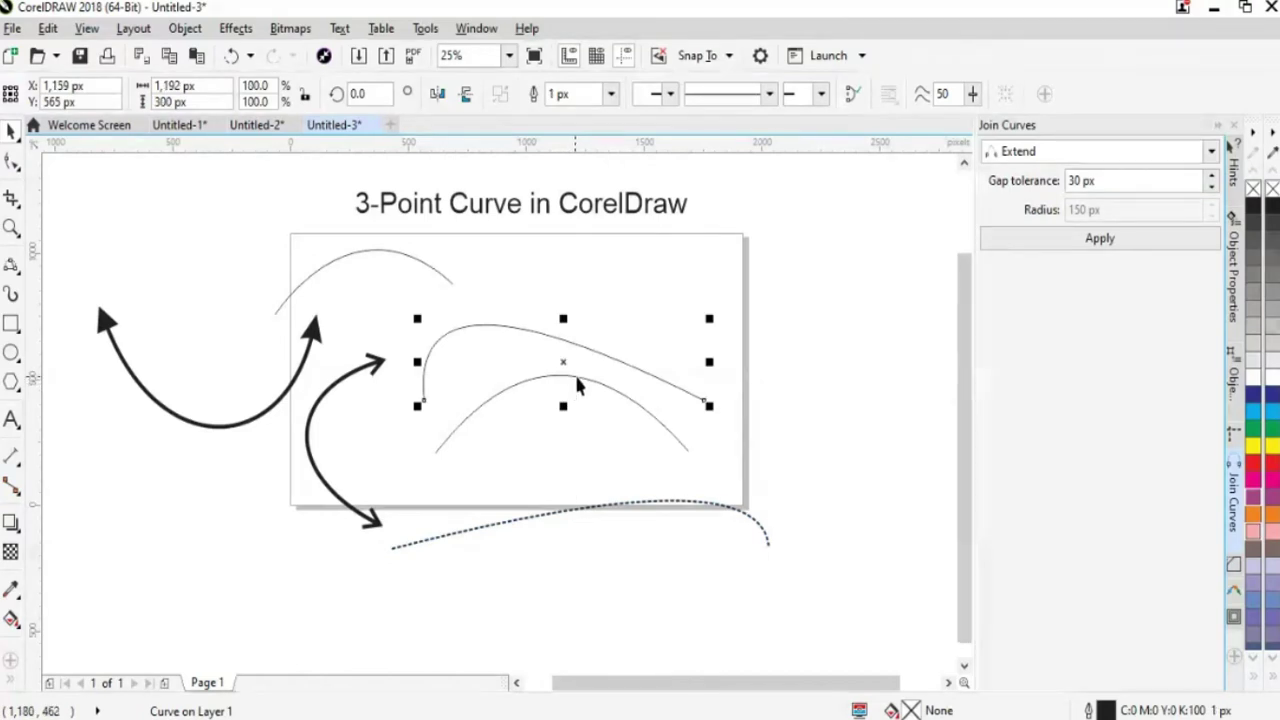
click(572, 378)
click(160, 86)
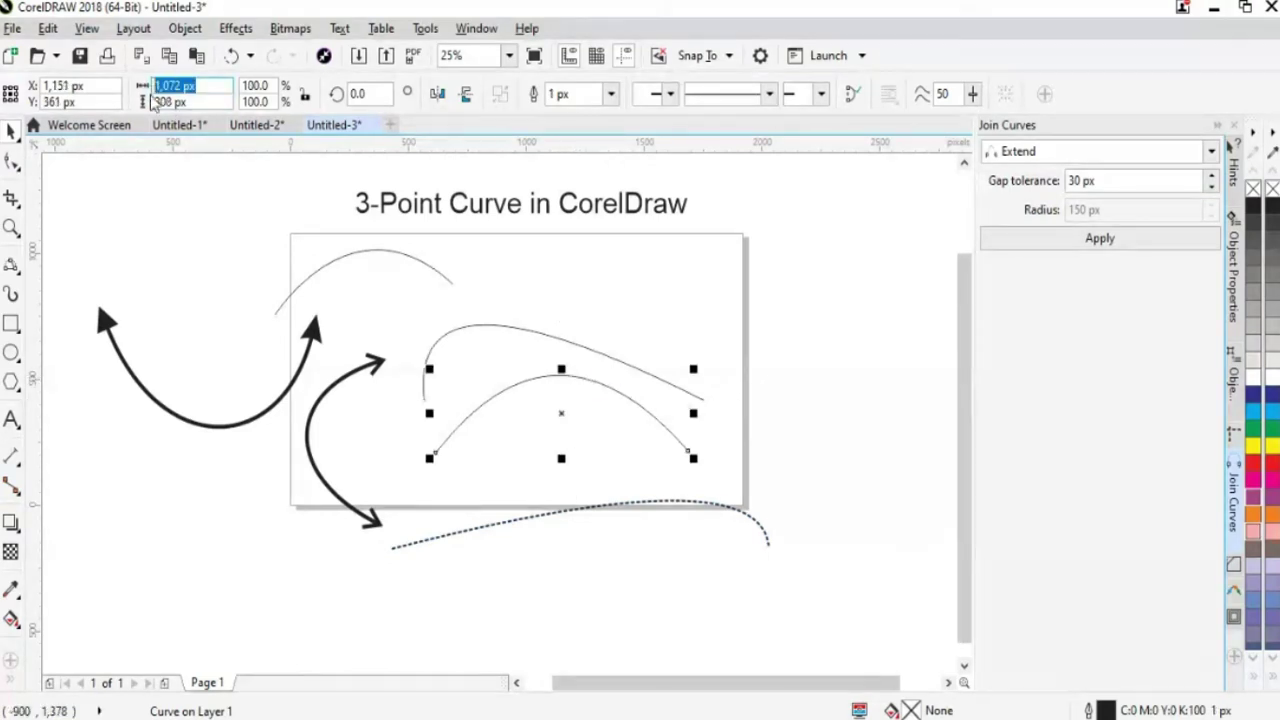
text(1)
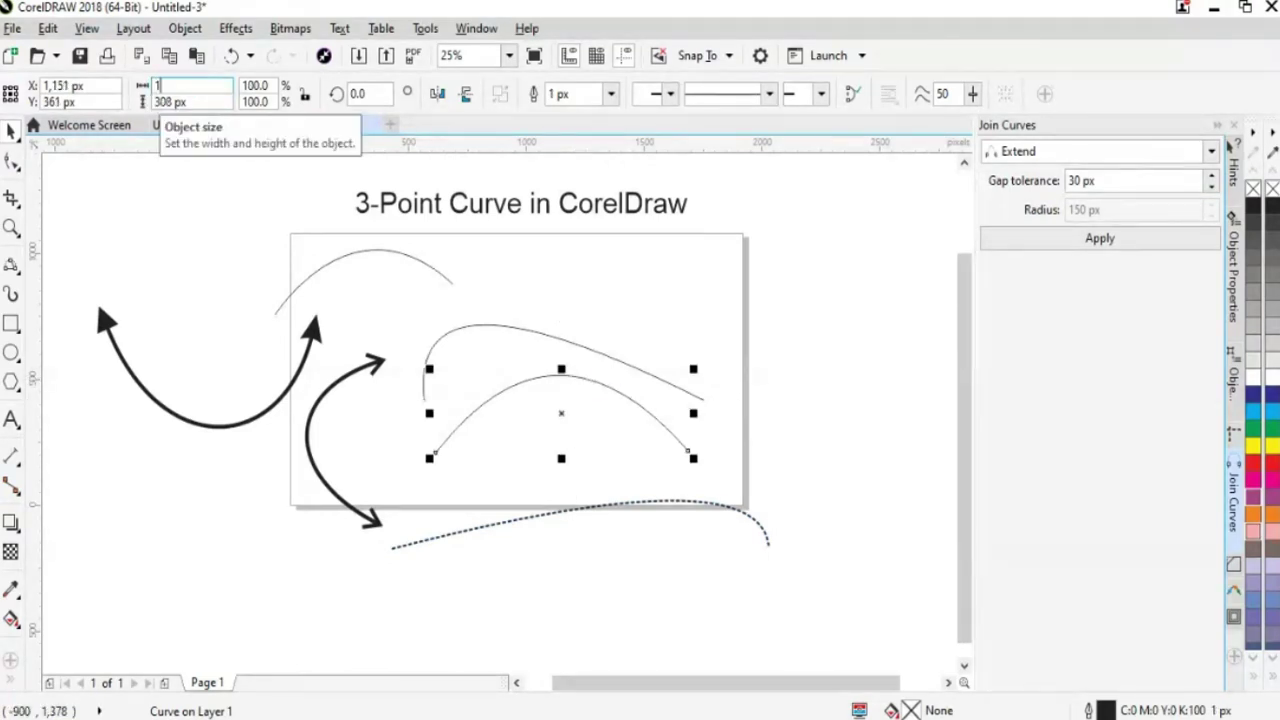
text(500)
key(Return)
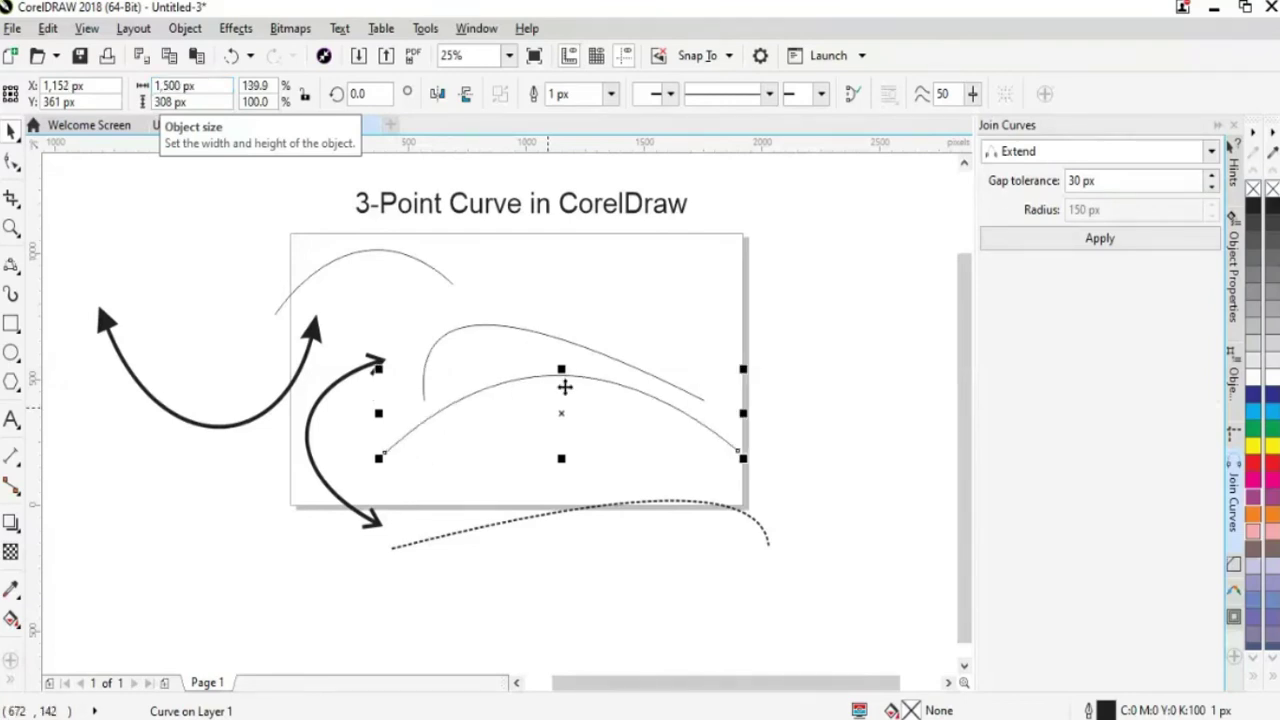
- Shift the symmetrical arch slightly down and to the right on the page
drag(565, 386, 578, 408)
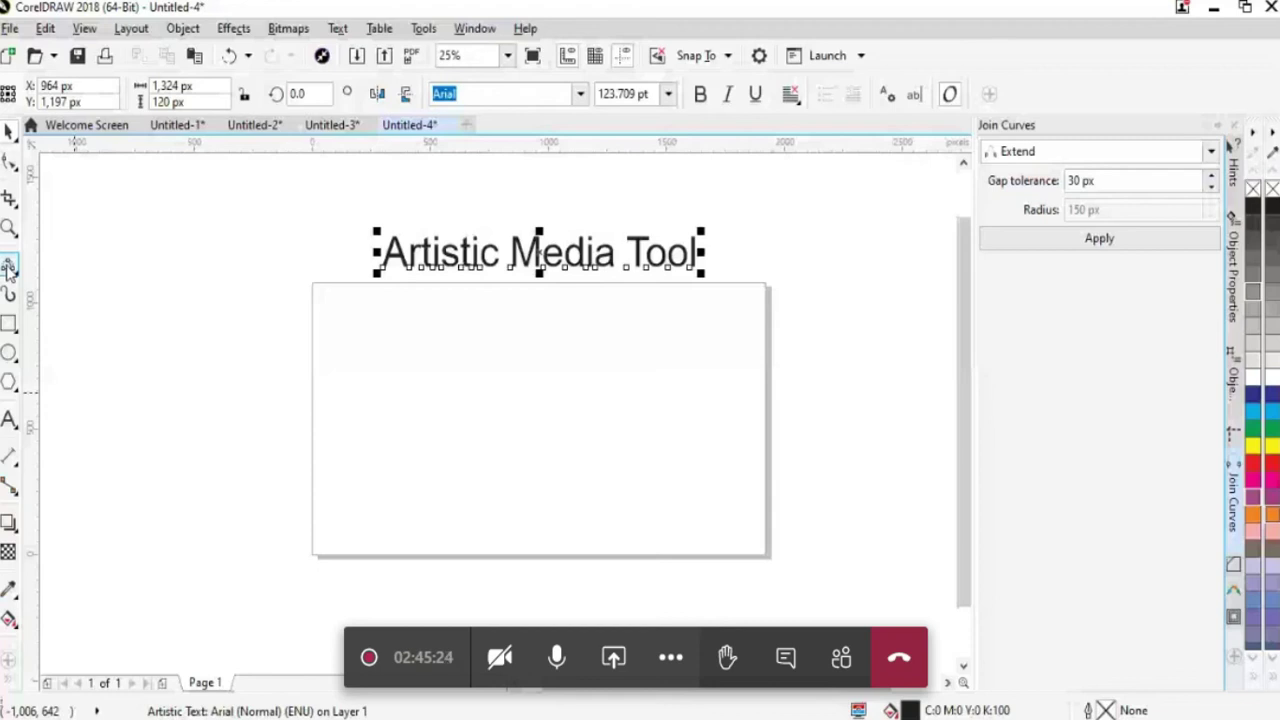
- Draw a wavy preset stroke across the page with the Artistic Media tool at a 200 px stroke width
click(8, 383)
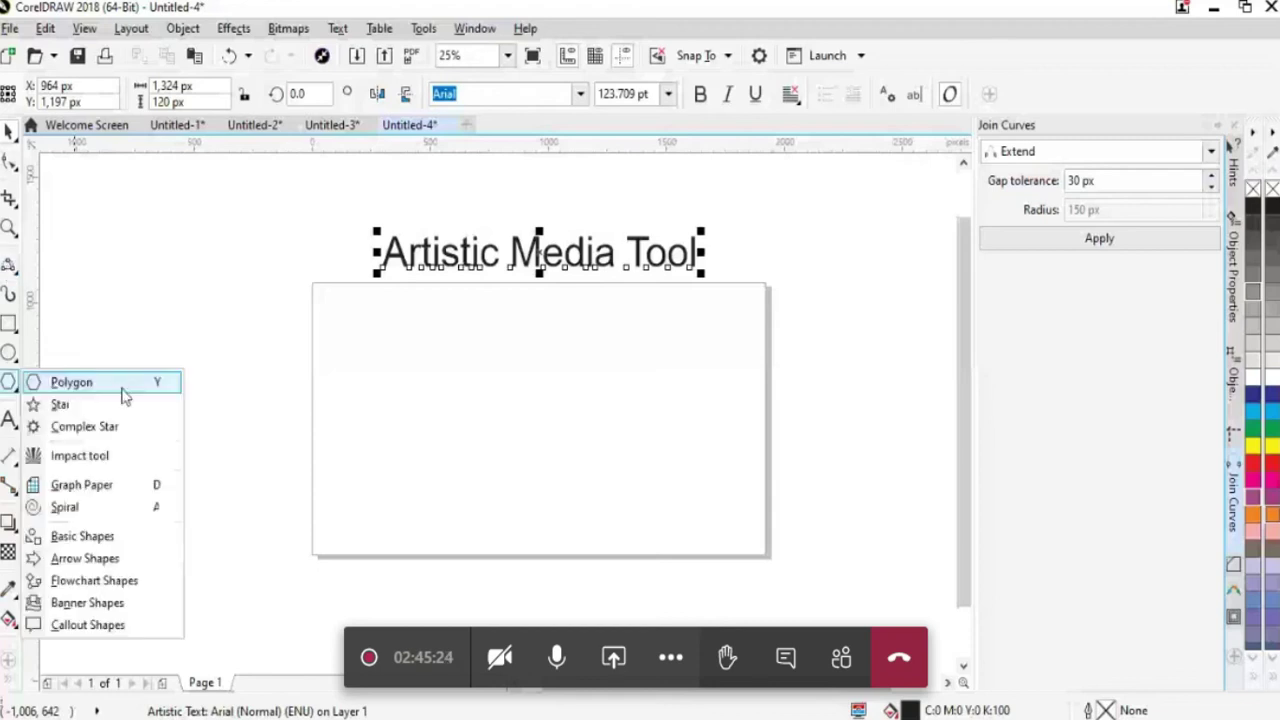
click(15, 280)
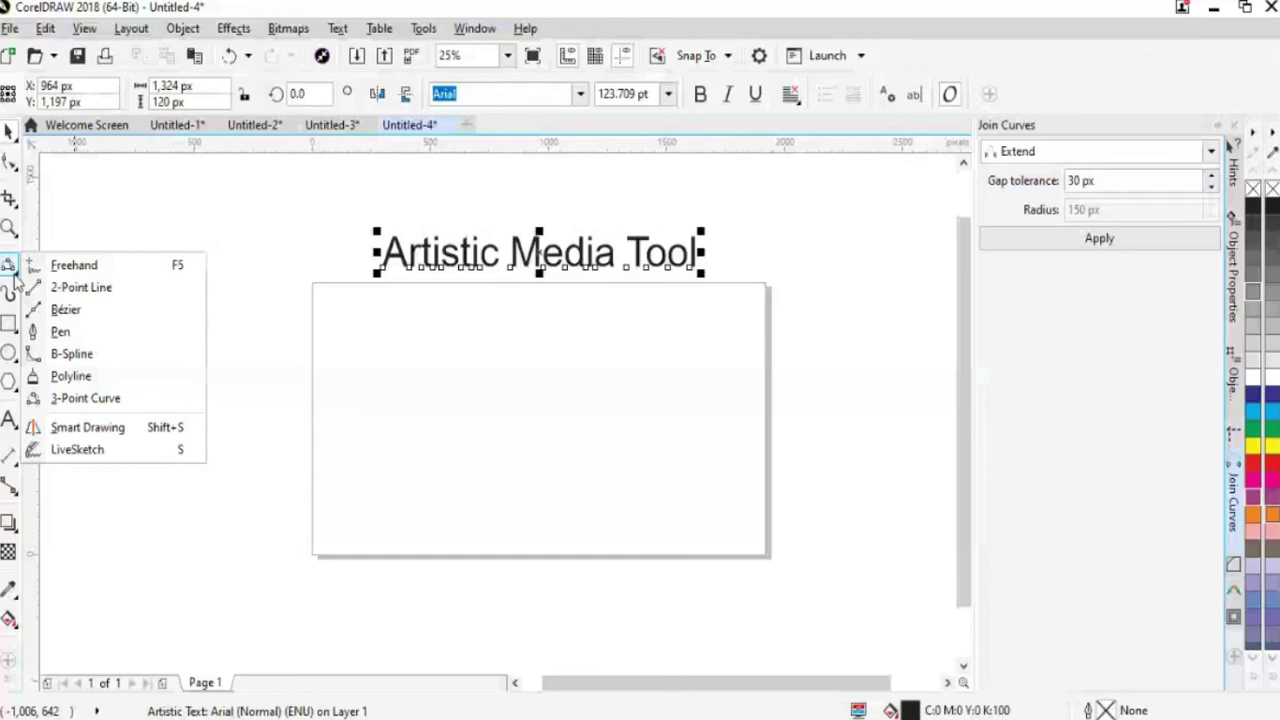
click(9, 292)
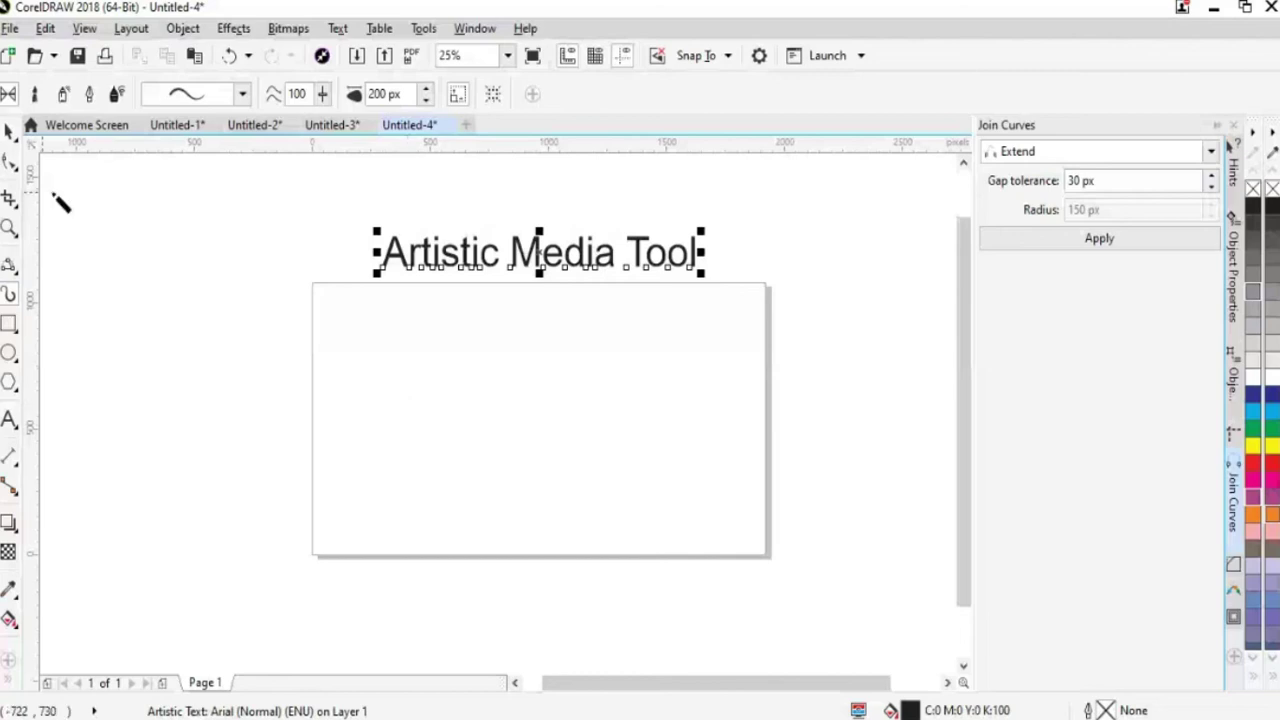
mouse_move(341, 462)
mouse_down()
mouse_move(352, 390)
mouse_move(565, 467)
mouse_move(655, 411)
mouse_up()
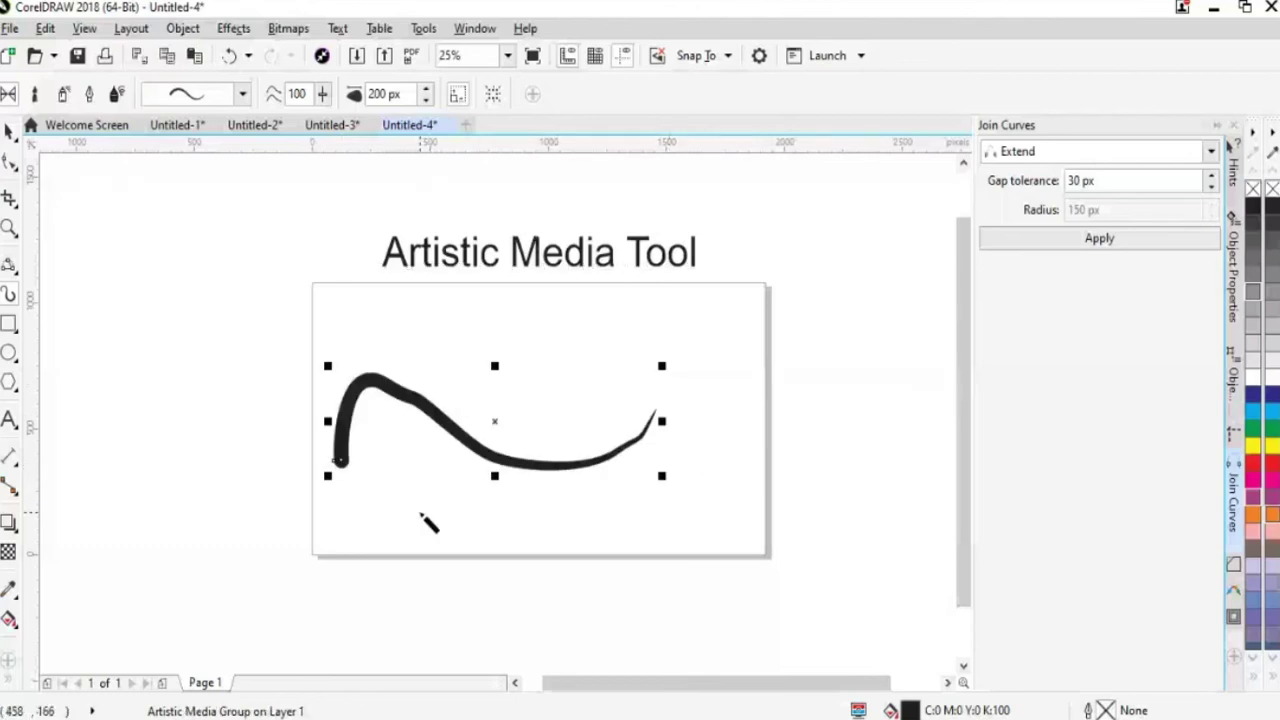
key(Delete)
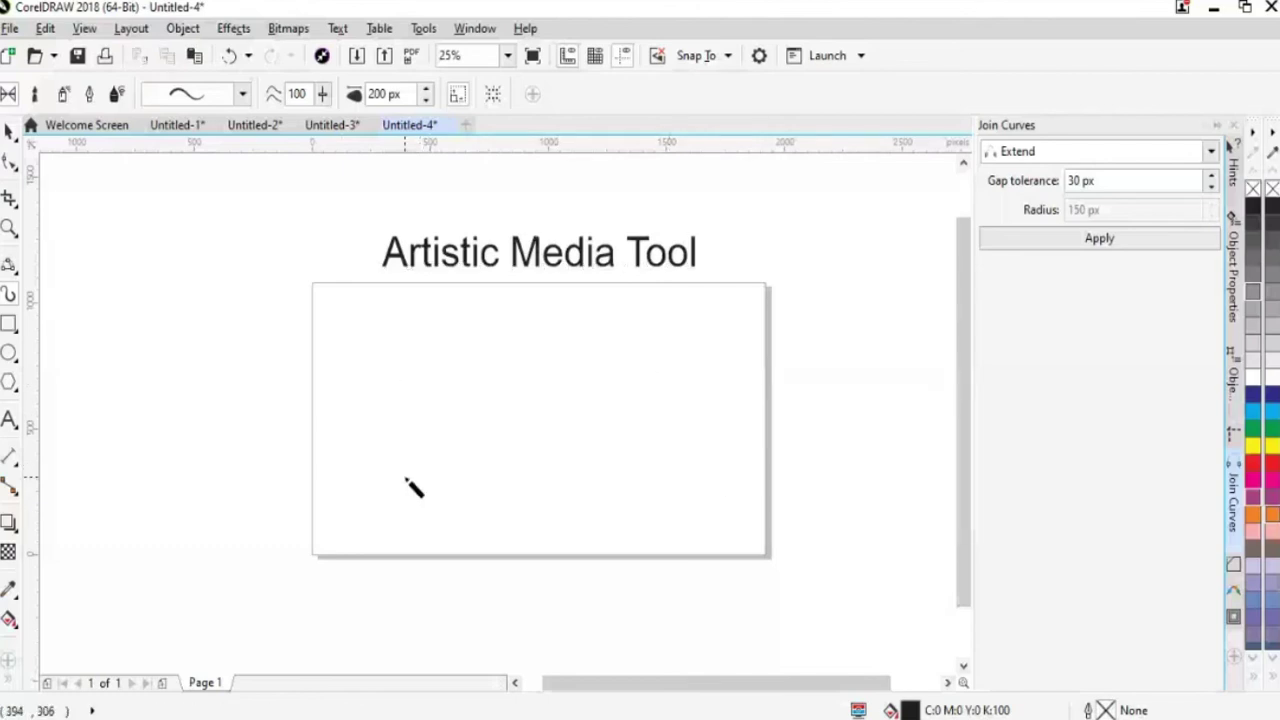
mouse_move(365, 462)
mouse_down()
mouse_move(366, 414)
mouse_move(431, 403)
mouse_move(537, 466)
mouse_move(674, 444)
mouse_move(690, 420)
mouse_up()
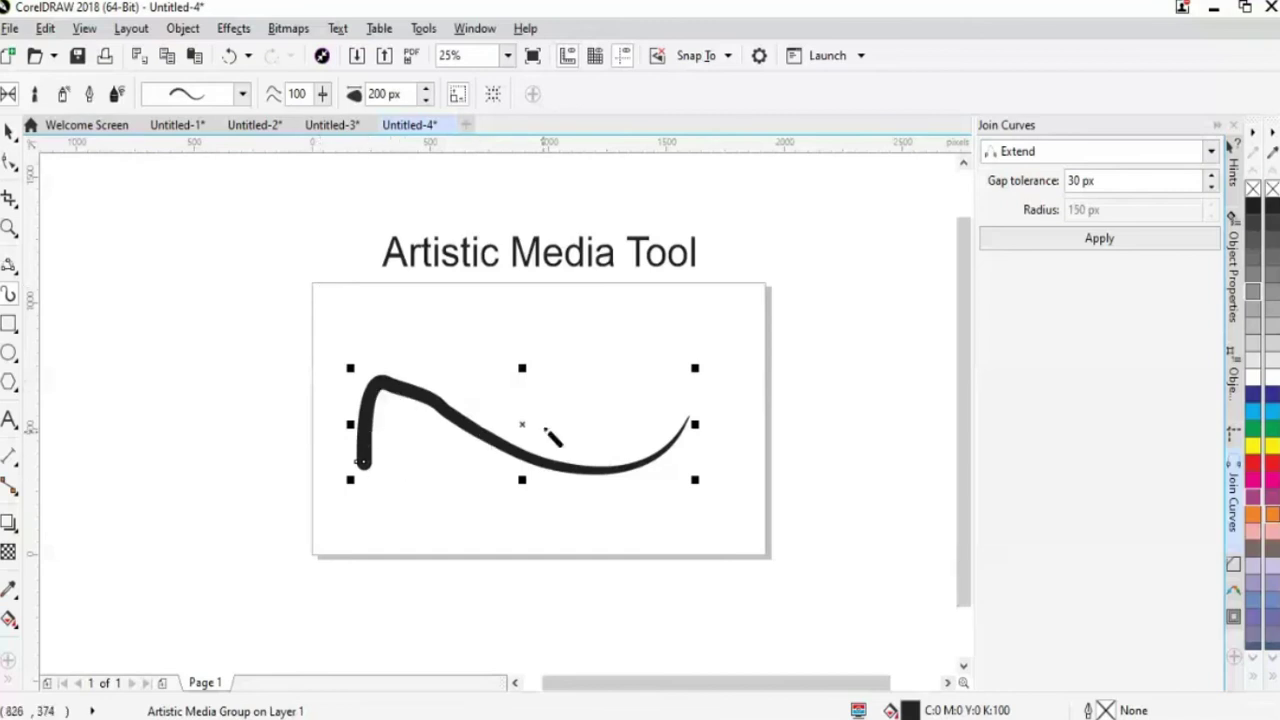
- Set the wavy stroke's width to 300 px and apply the preset that is thick at both ends and thin in the middle
click(426, 92)
click(425, 89)
click(242, 94)
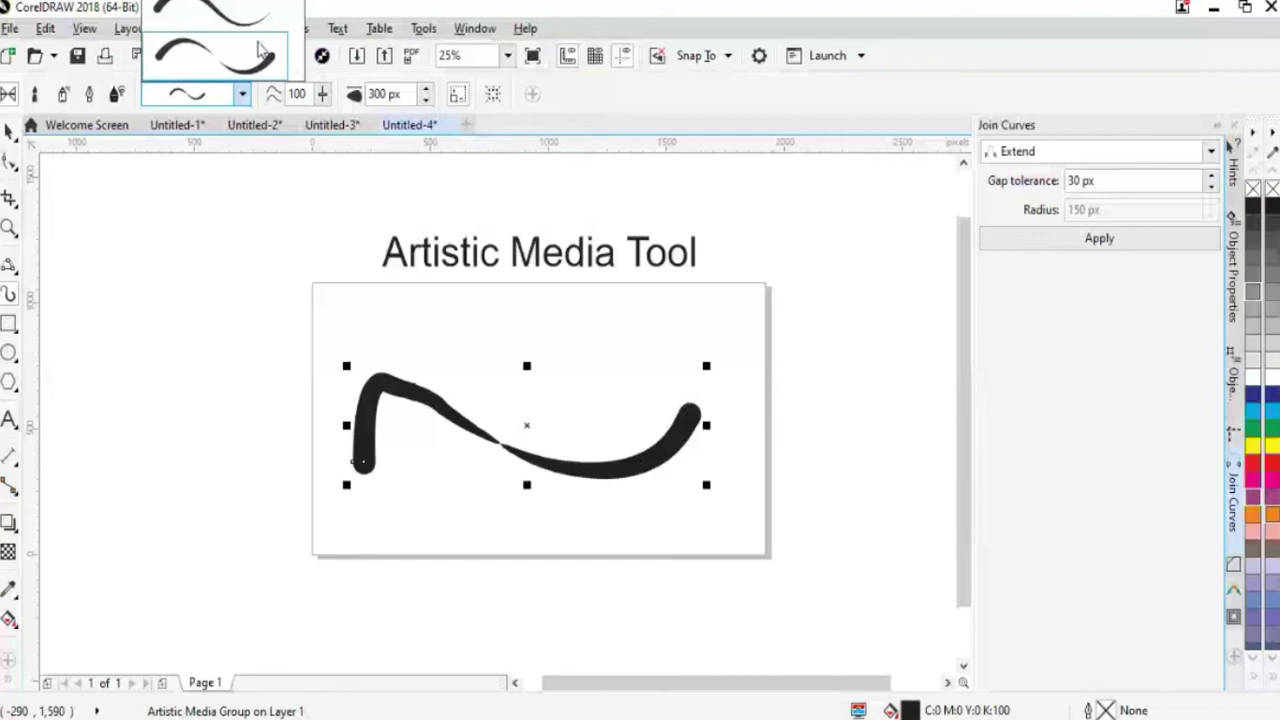
click(258, 50)
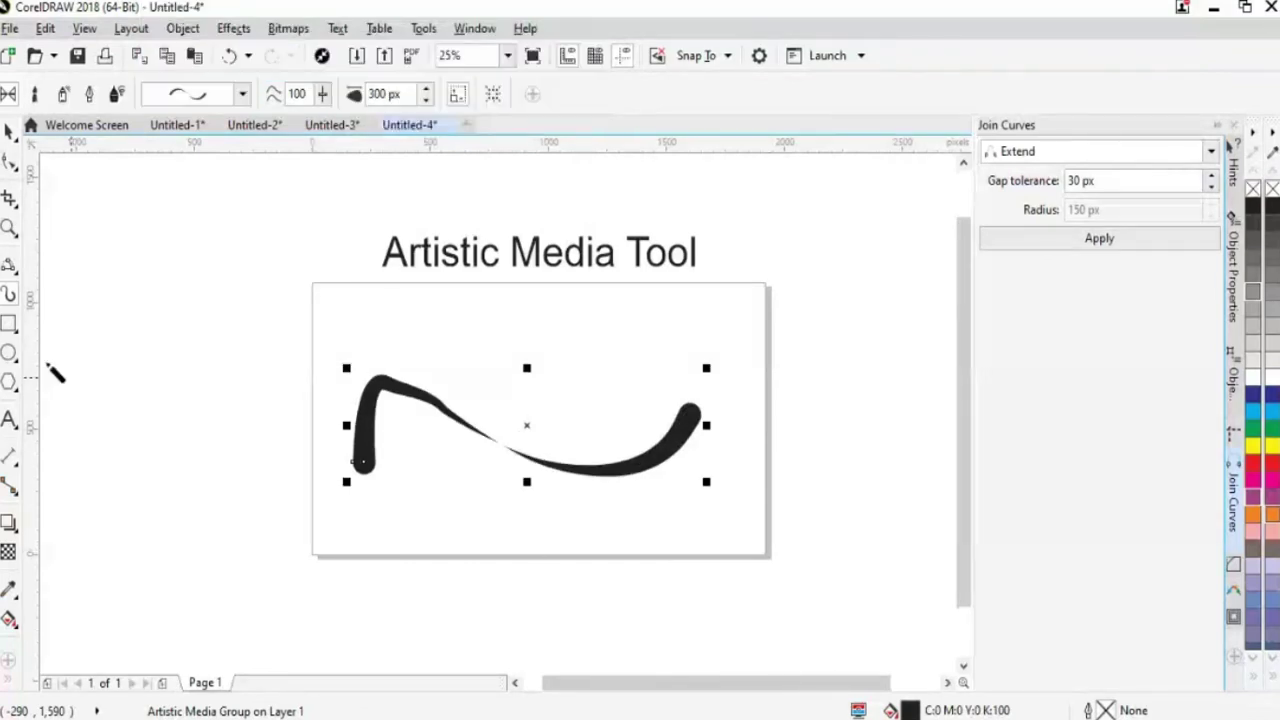
click(232, 94)
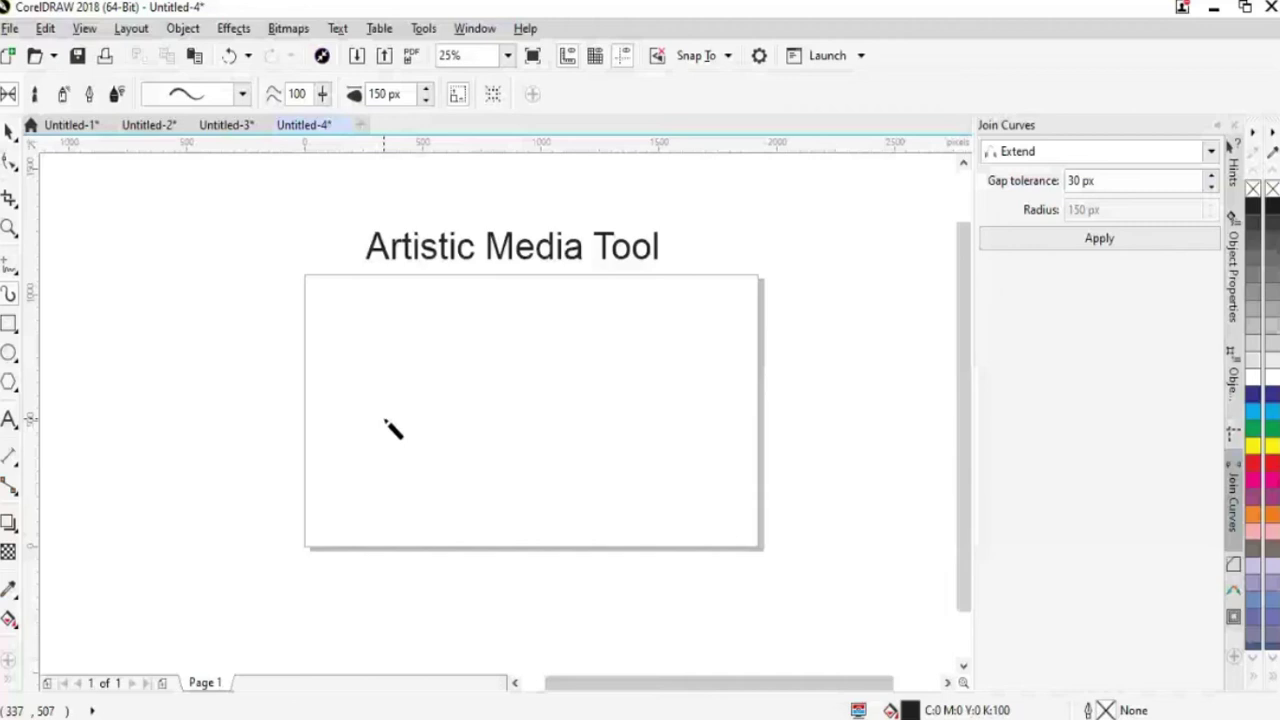
- Draw a new wavy preset stroke across the empty page and set its stroke width to 160 px
drag(352, 455, 698, 390)
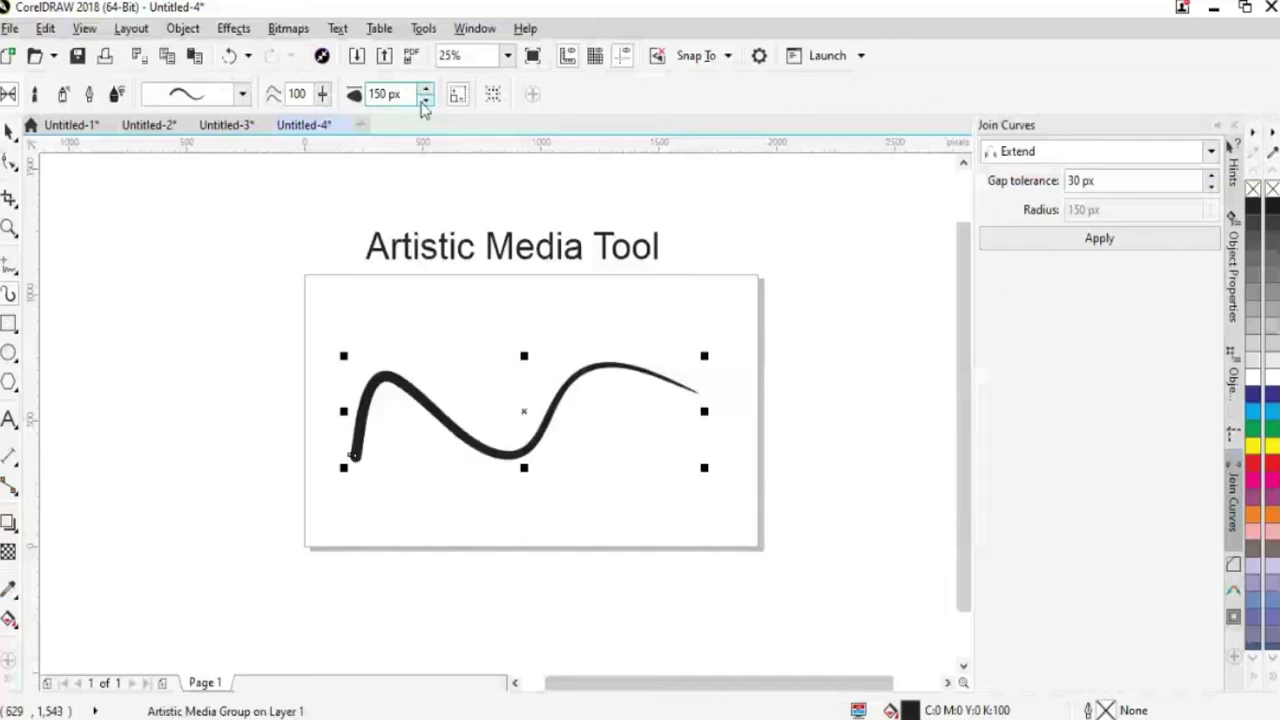
drag(401, 95, 370, 100)
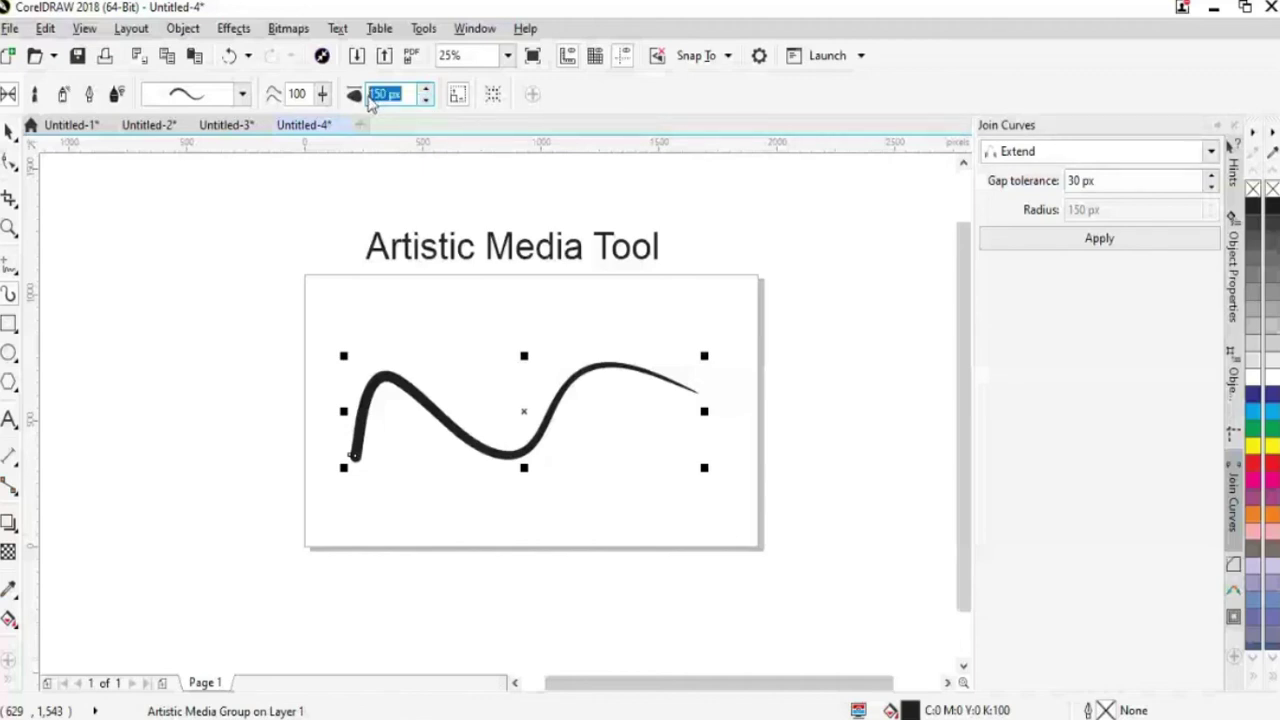
click(373, 94)
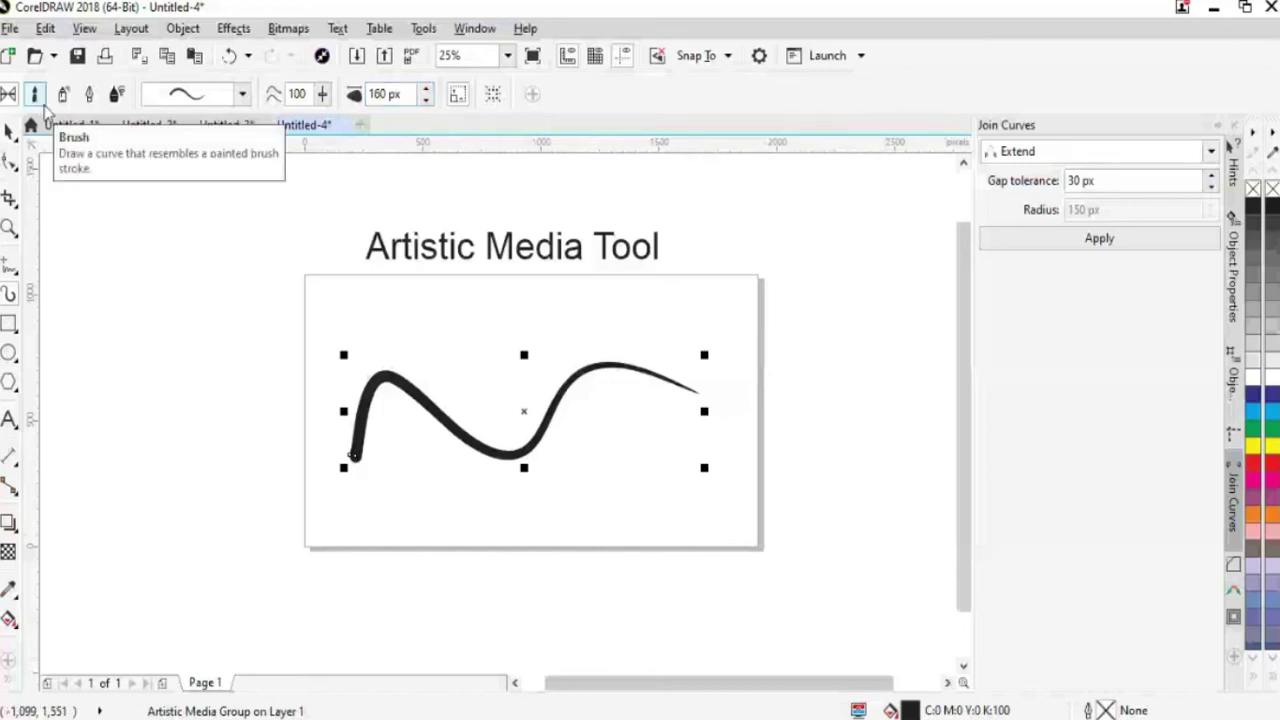
- Choose the next tapered preset stroke shape above the current one for the wavy curve
click(243, 95)
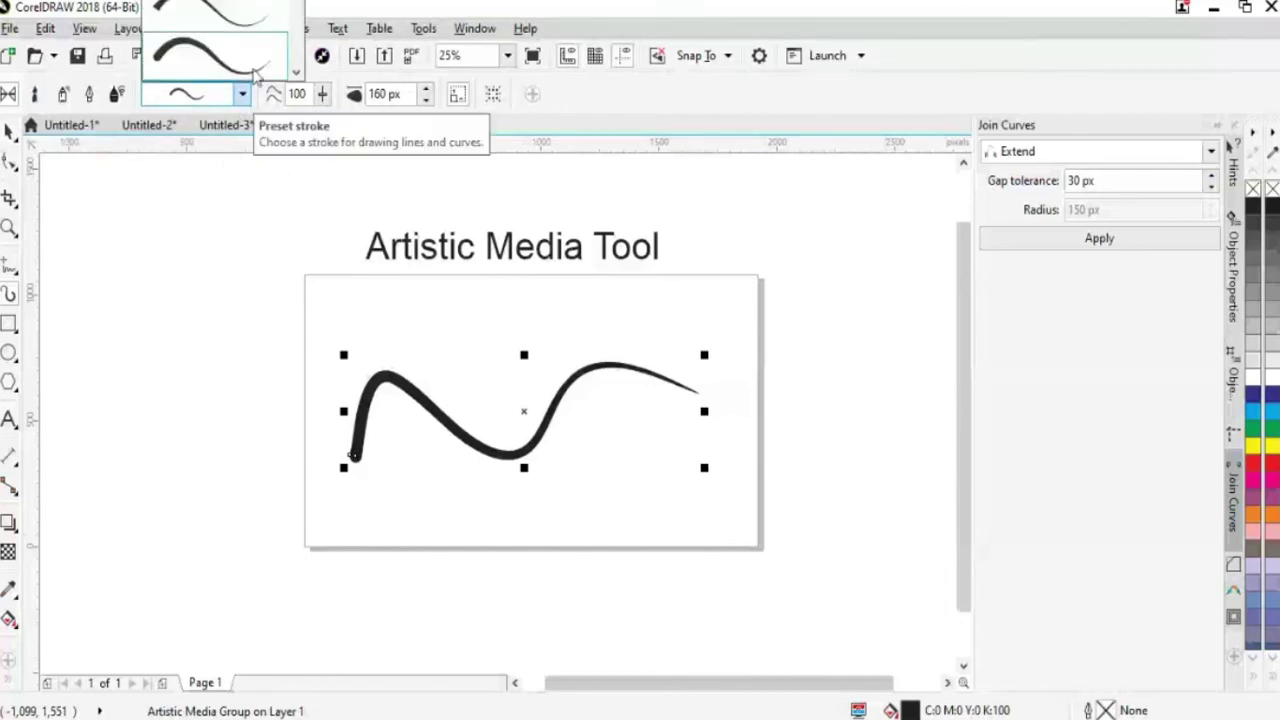
click(233, 18)
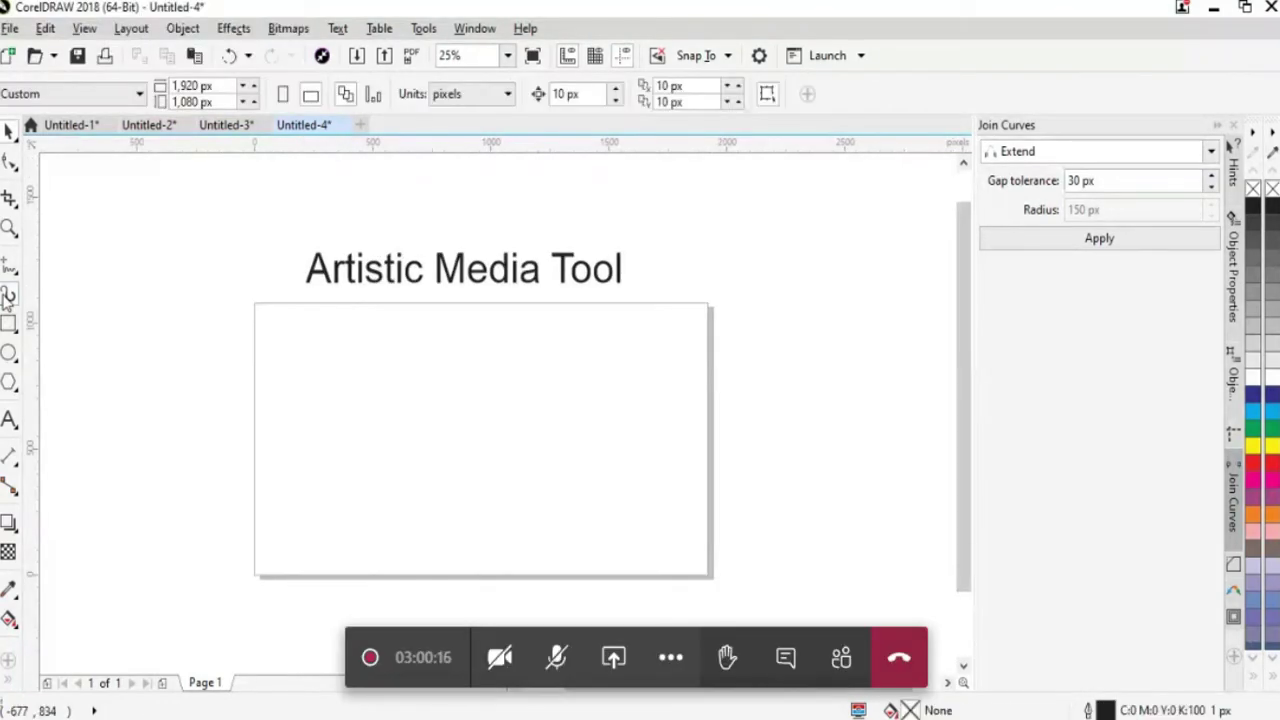
- Draw a wavy 150 px preset stroke about 1,650 px wide across the page with the Artistic Media tool
click(9, 295)
mouse_move(277, 499)
mouse_down()
mouse_move(371, 409)
mouse_move(429, 457)
mouse_move(569, 406)
mouse_move(820, 405)
mouse_up()
key(ctrl+z)
mouse_move(284, 478)
mouse_down()
mouse_move(290, 435)
mouse_move(385, 428)
mouse_move(426, 462)
mouse_move(530, 477)
mouse_move(617, 375)
mouse_move(672, 345)
mouse_up()
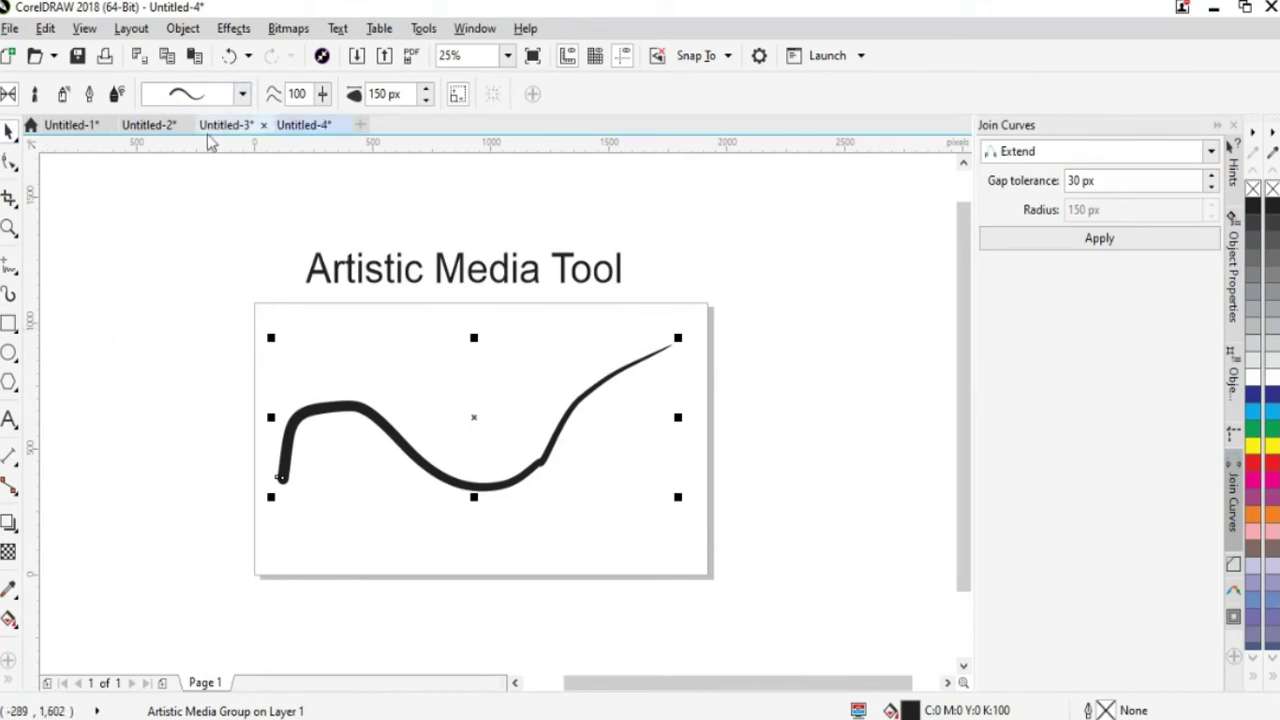
- Paint a wavy stroke above the preset stroke in Brush mode, using an Artistic brush at 150 px
click(37, 100)
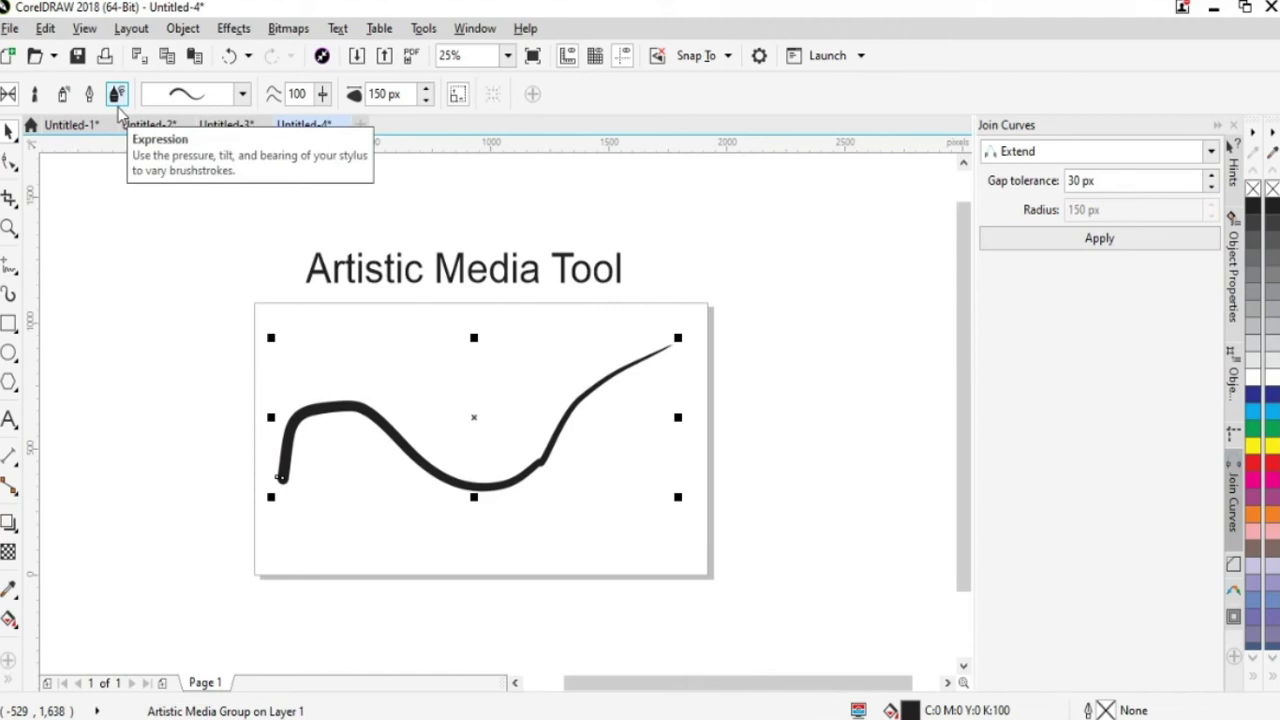
click(36, 95)
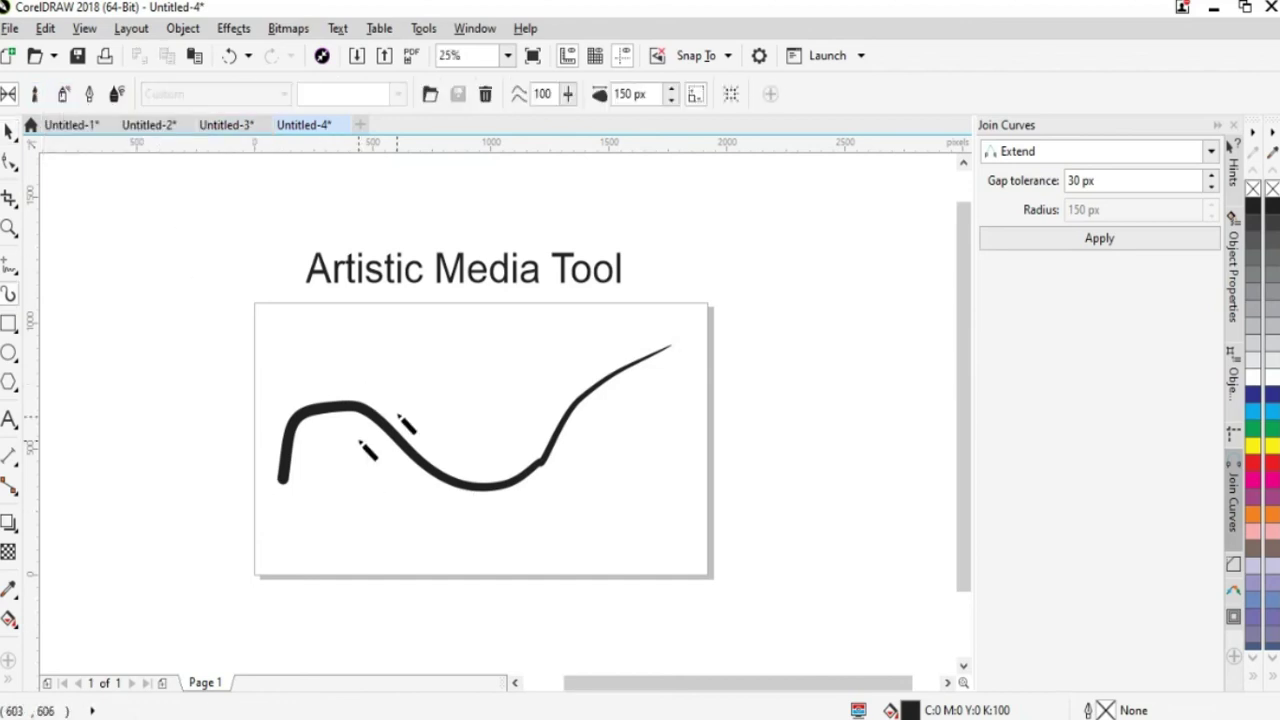
mouse_move(313, 358)
mouse_down()
mouse_move(389, 335)
mouse_move(515, 402)
mouse_move(585, 385)
mouse_move(612, 342)
mouse_up()
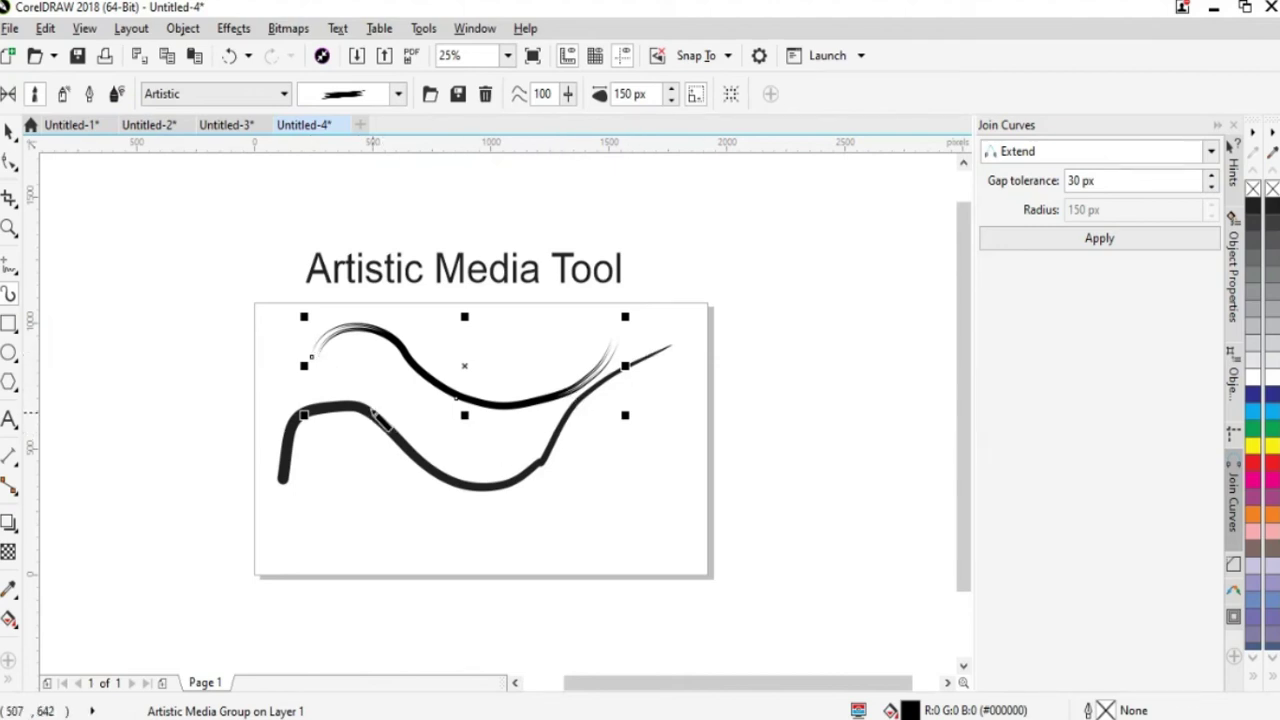
- Restyle the brush stroke with the fine splayed-line Artistic brush and paint a second stroke with it along the page's bottom edge
click(398, 95)
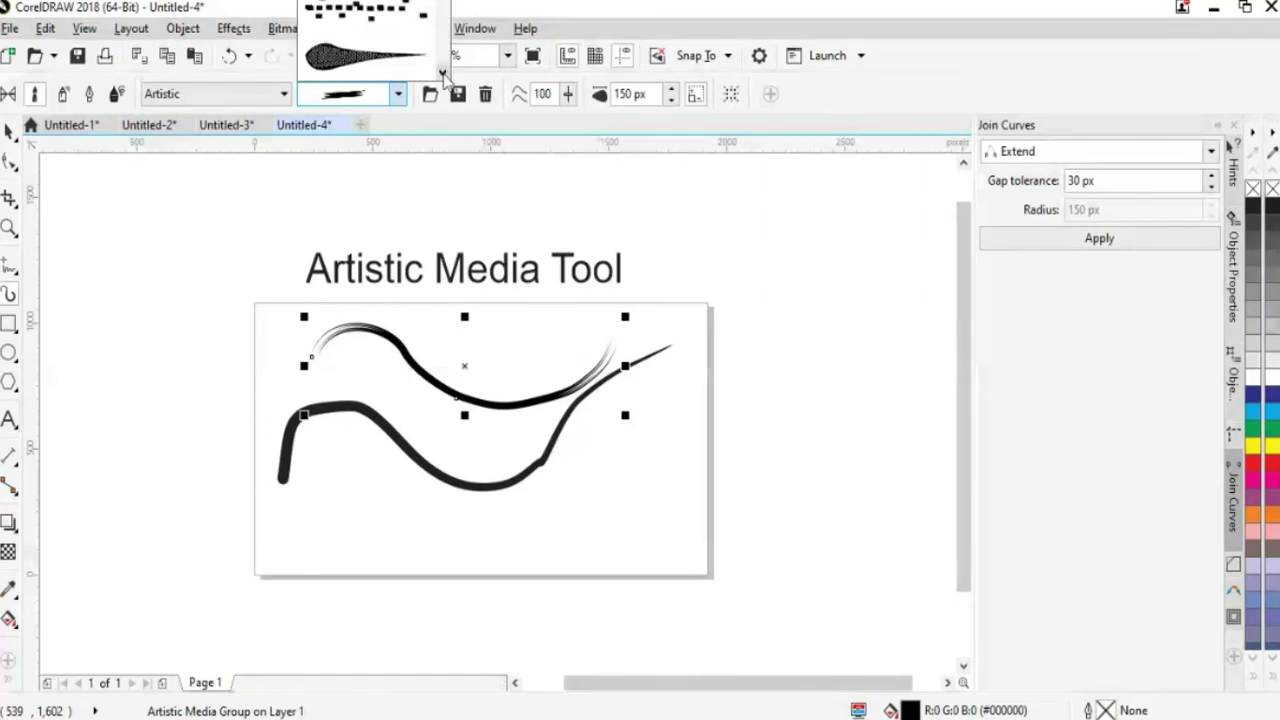
click(441, 73)
click(441, 73)
click(441, 73)
click(441, 73)
click(441, 73)
click(441, 73)
click(441, 73)
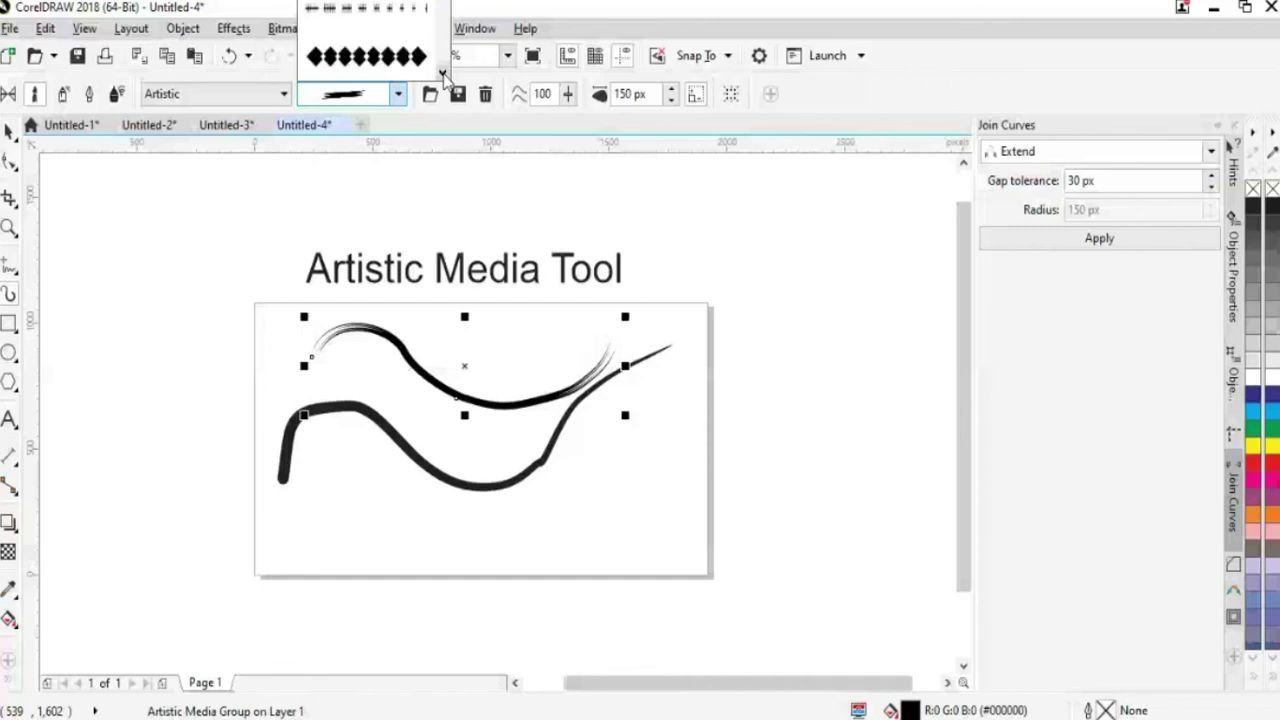
click(441, 73)
click(441, 73)
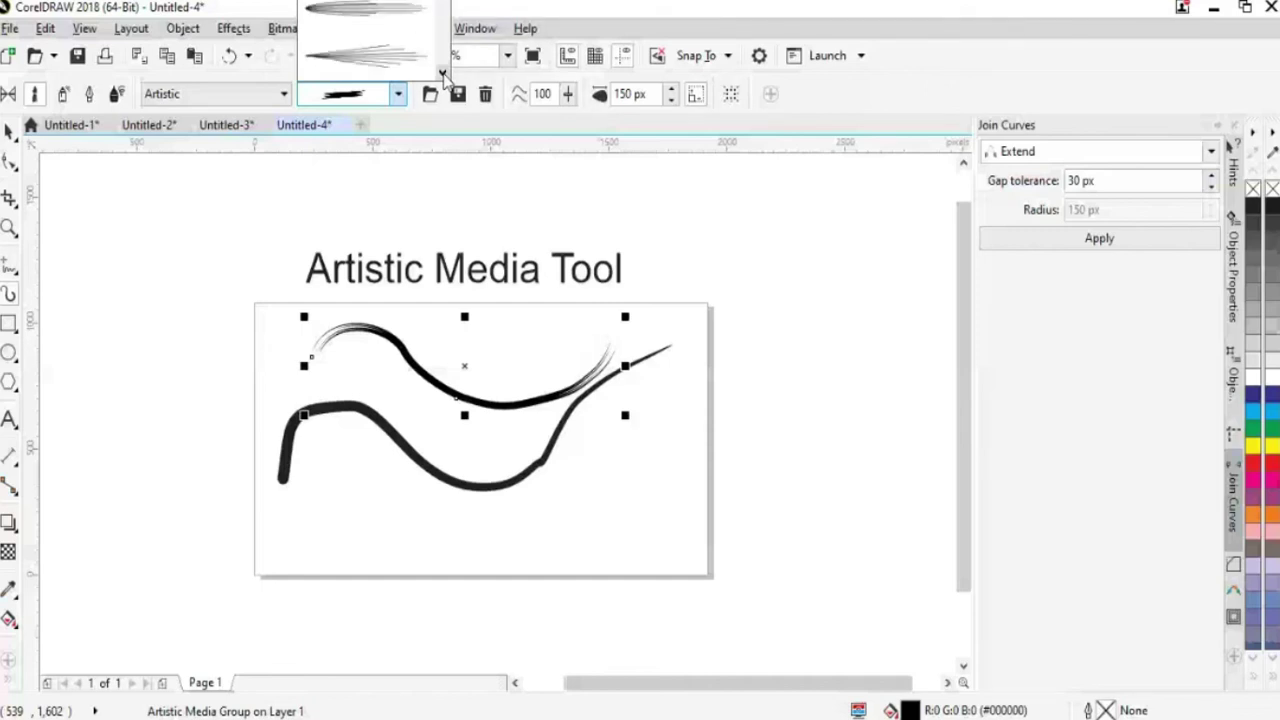
click(365, 50)
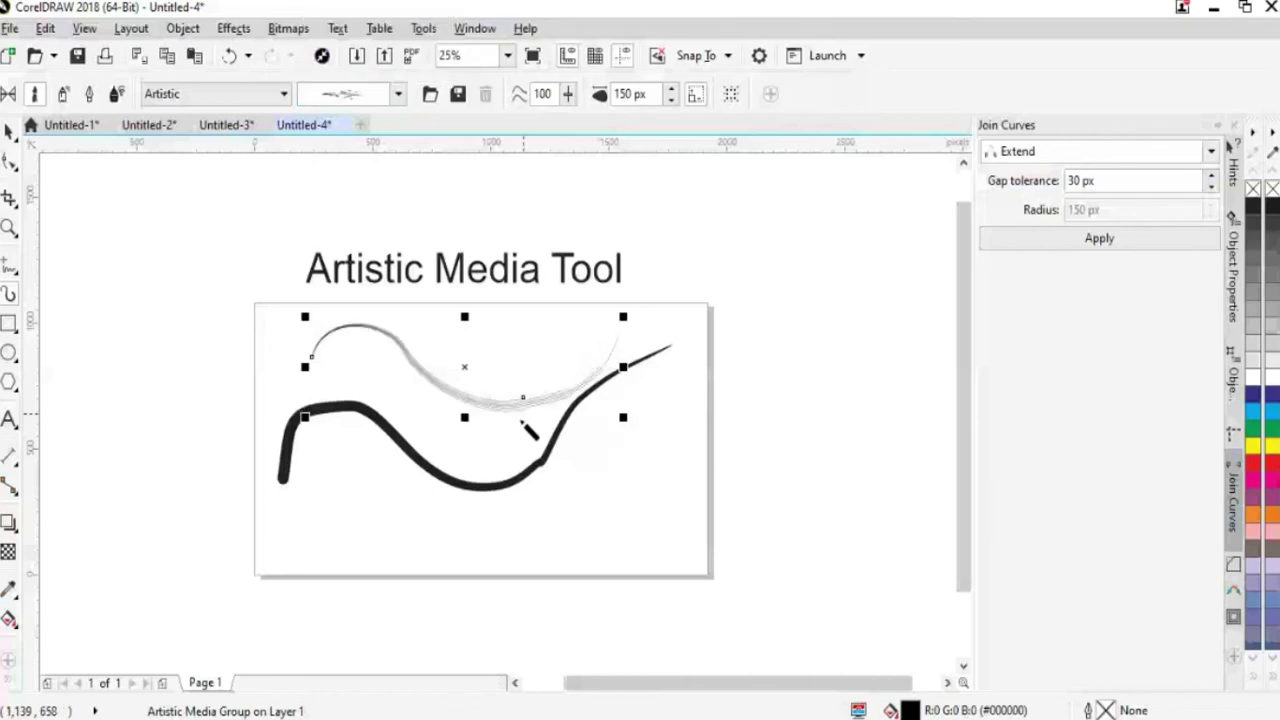
mouse_move(332, 552)
mouse_down()
mouse_move(555, 574)
mouse_move(688, 548)
mouse_up()
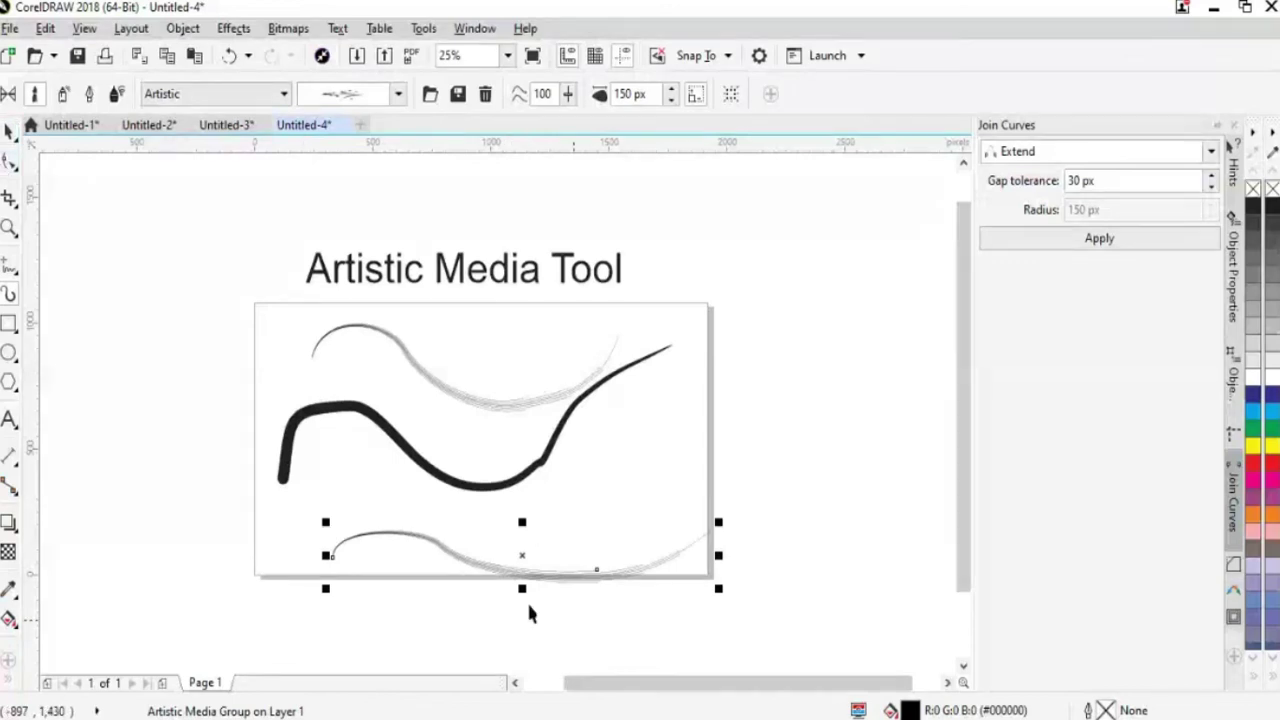
- Remove the thick preset stroke and move both fine-line brush strokes left to free the right half of the page
mouse_move(514, 571)
mouse_down()
mouse_move(360, 571)
mouse_move(355, 556)
mouse_up()
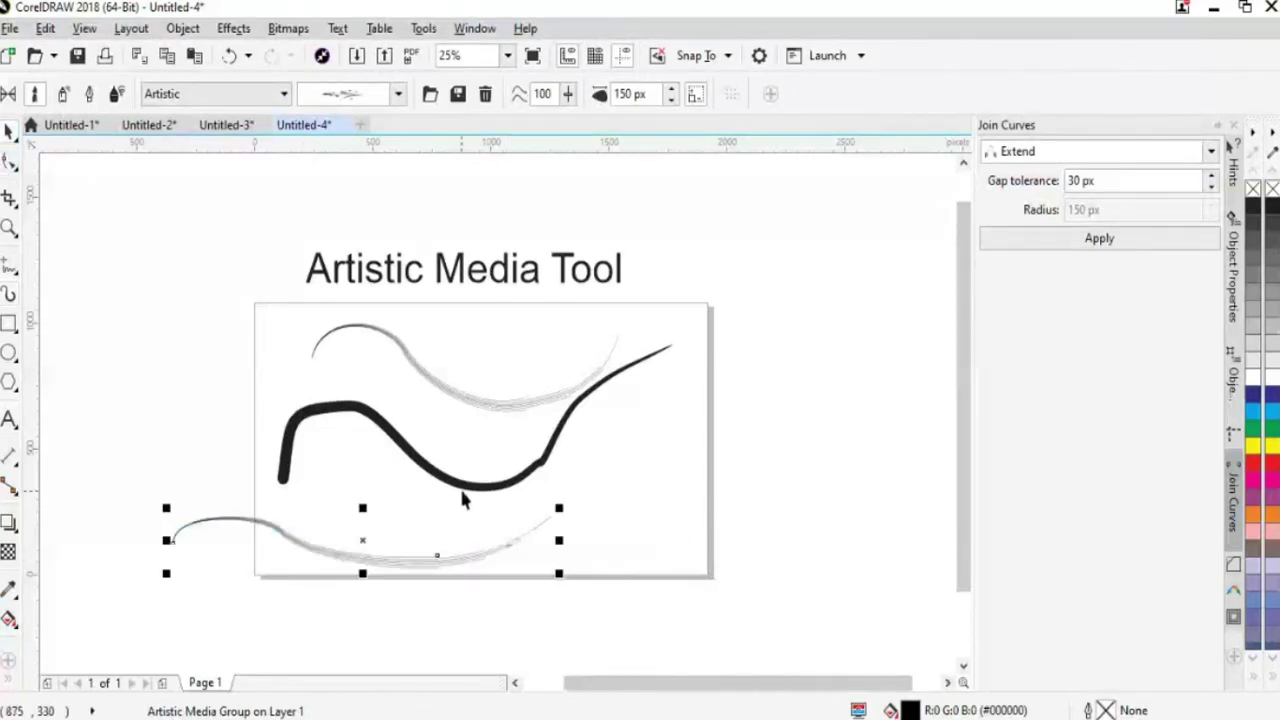
mouse_move(463, 499)
mouse_down()
mouse_move(266, 471)
mouse_move(240, 488)
mouse_up()
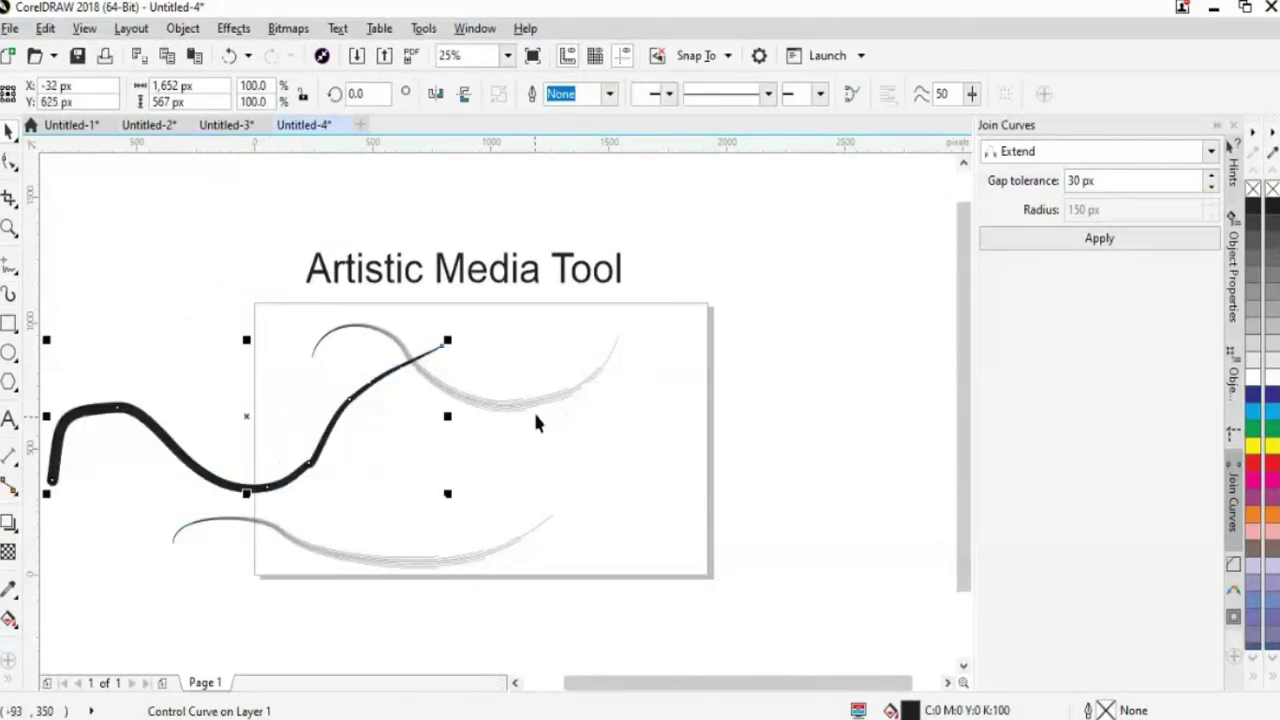
click(263, 453)
mouse_move(468, 397)
mouse_down()
mouse_move(225, 423)
mouse_move(278, 417)
mouse_move(264, 415)
mouse_up()
drag(303, 548, 203, 488)
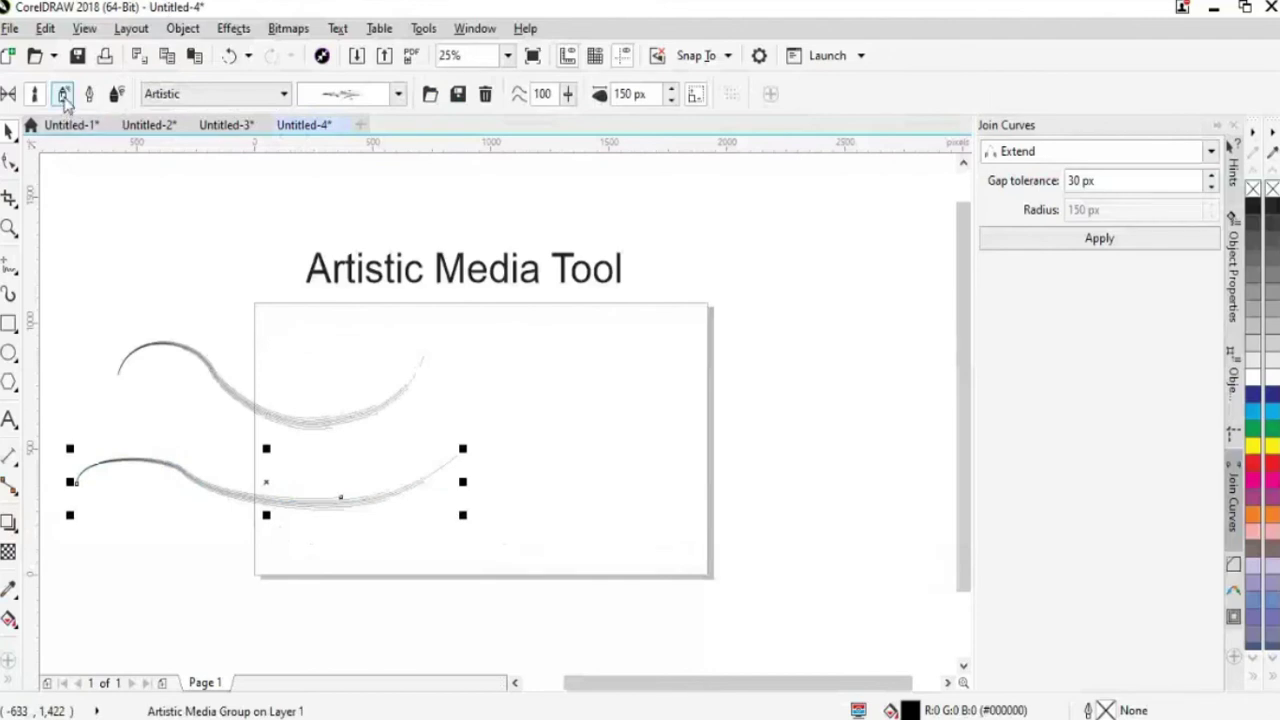
- Spray a wavy stroke across the page's right half in Sprayer mode with the Brush Strokes category
click(543, 423)
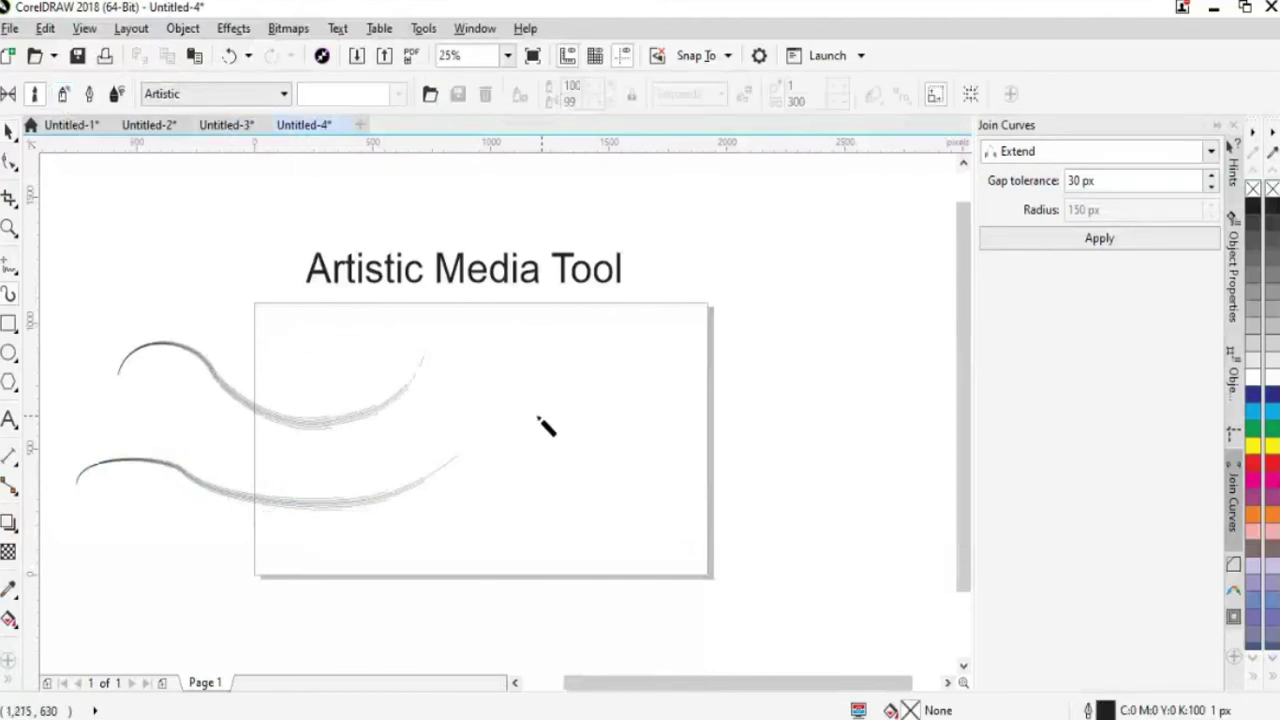
mouse_move(434, 409)
mouse_down()
mouse_move(518, 399)
mouse_move(626, 480)
mouse_move(714, 500)
mouse_up()
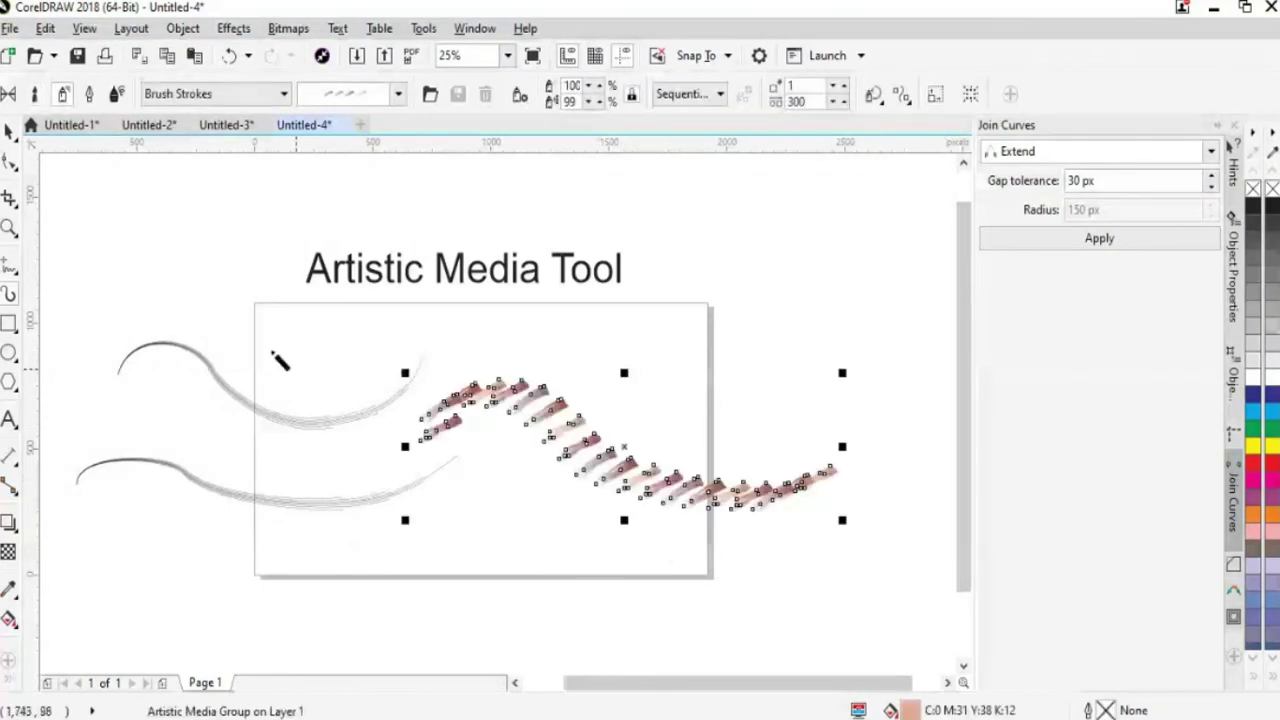
- Restyle the sprayed stroke with the Footprint category, trying the curved-line pattern and ending with the bird-track pattern
click(282, 93)
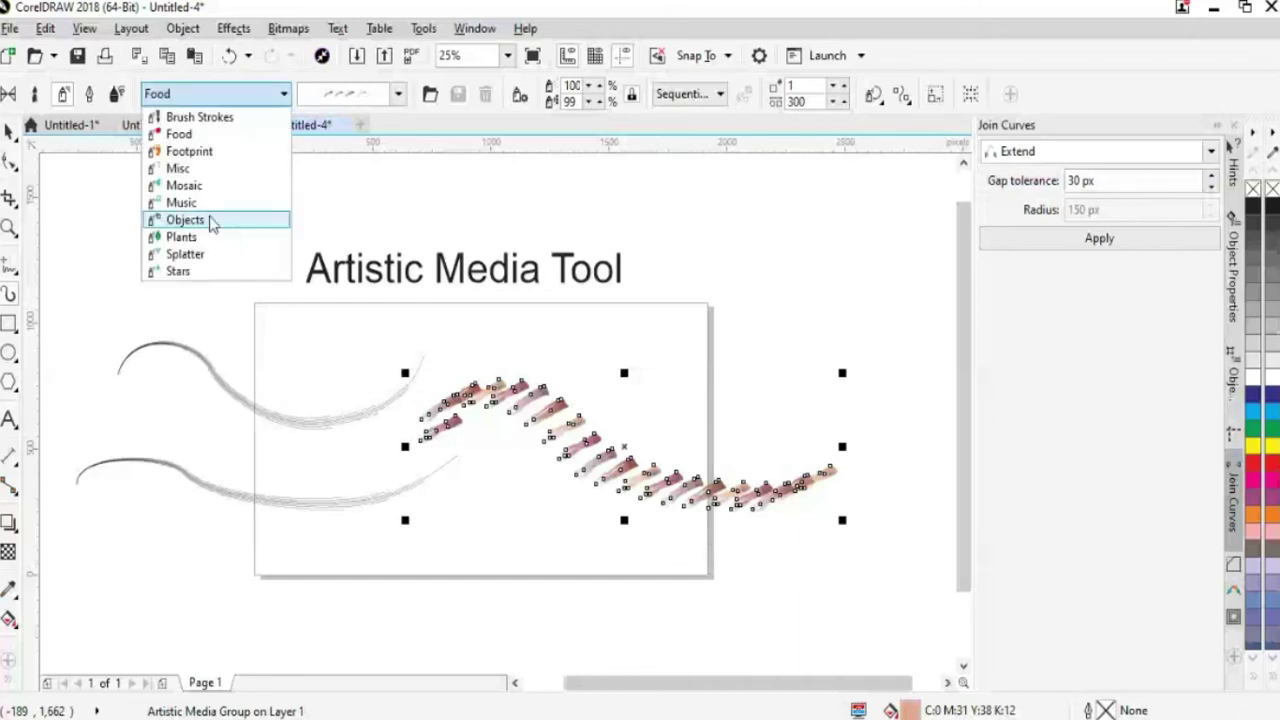
click(200, 151)
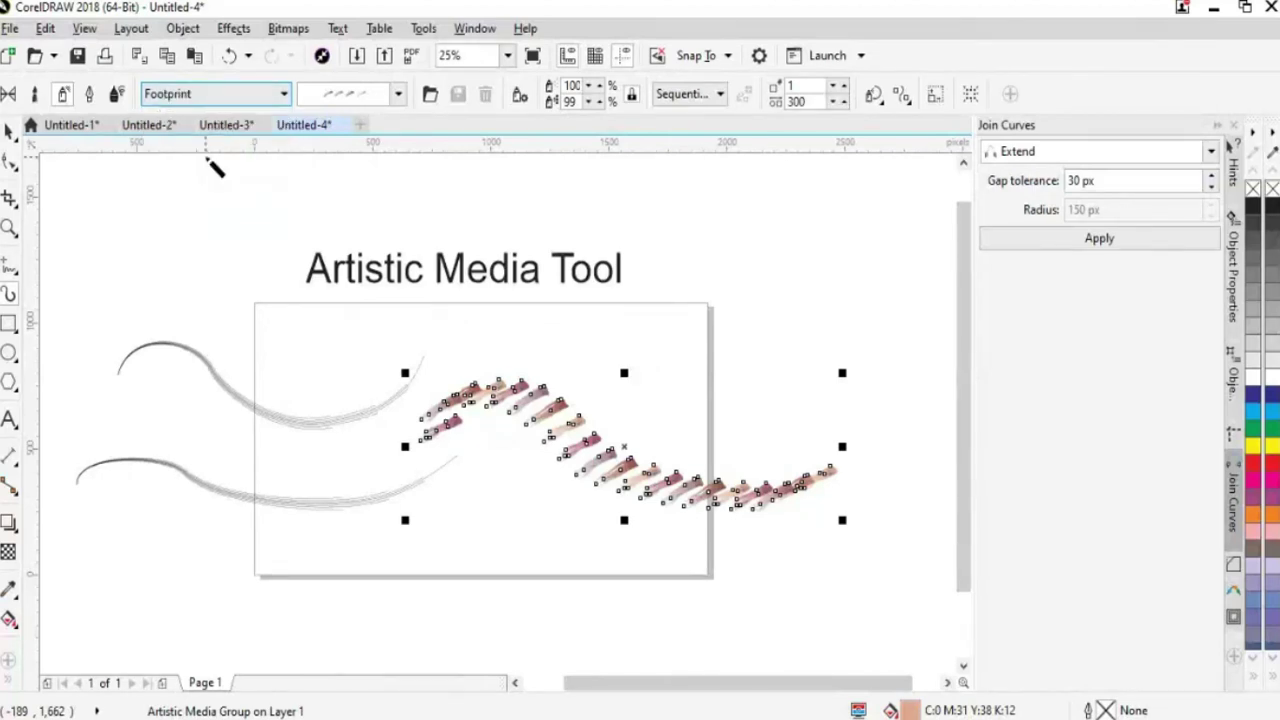
click(397, 93)
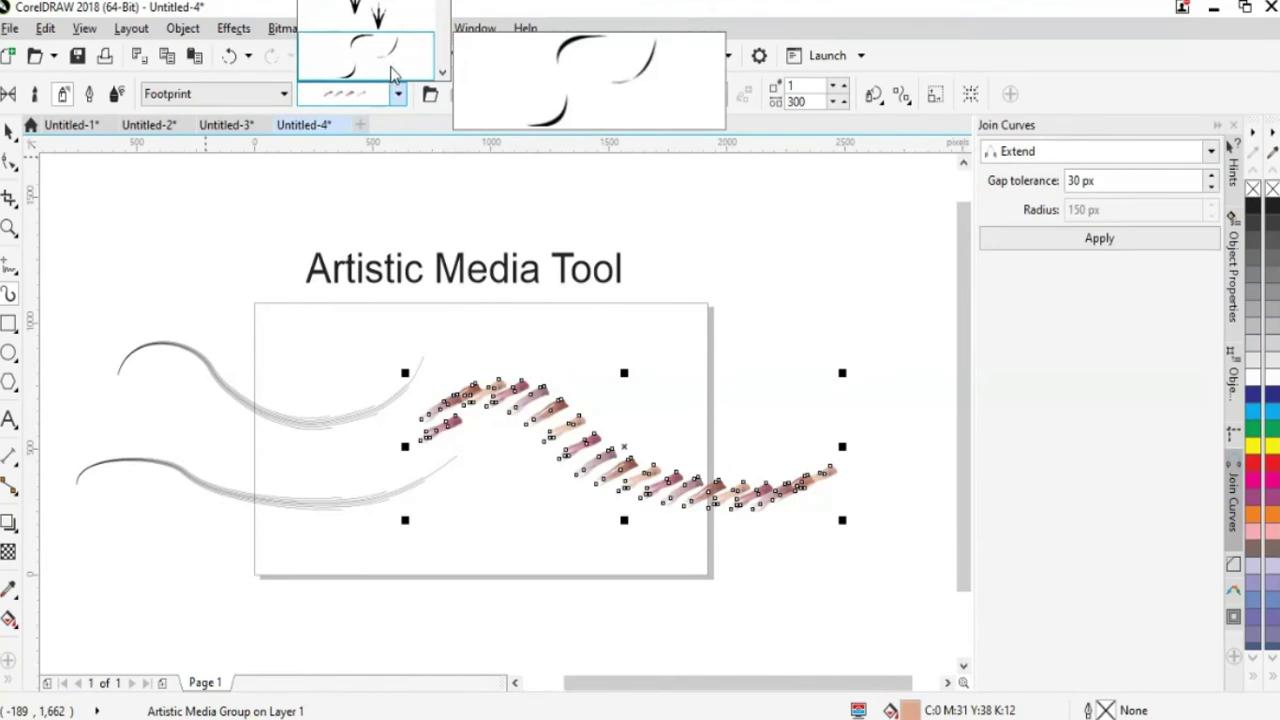
click(392, 74)
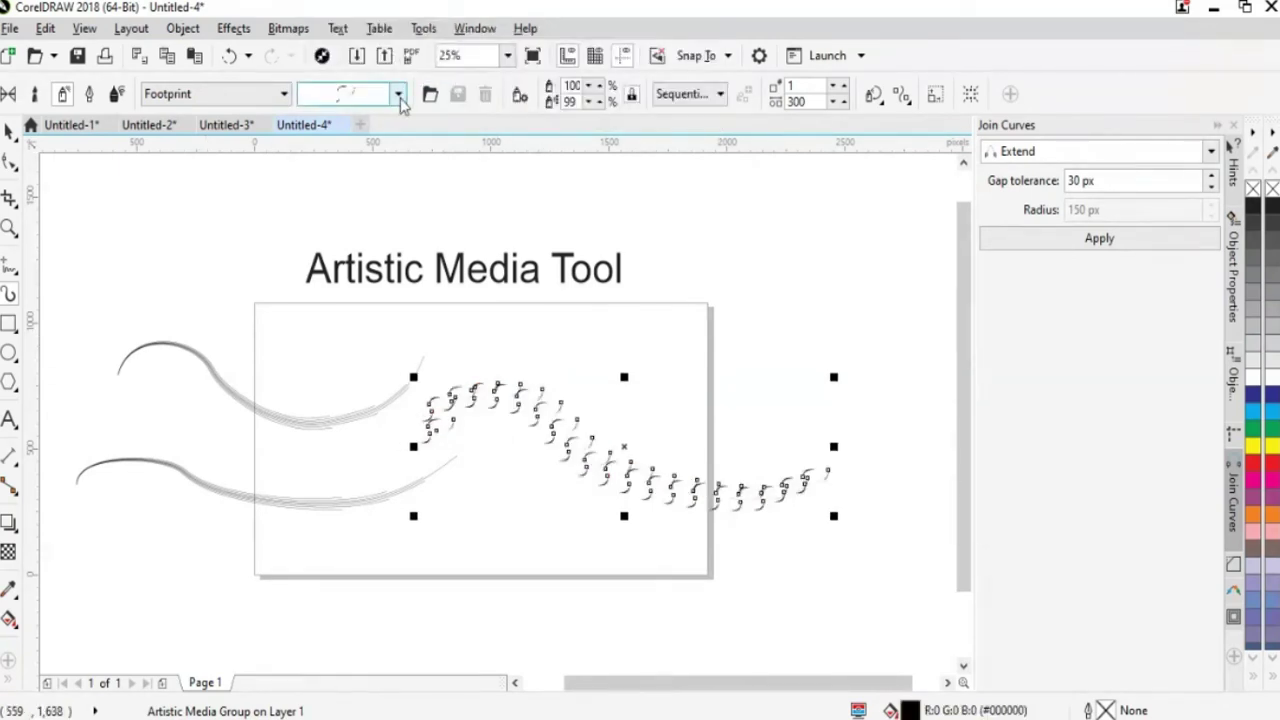
click(398, 94)
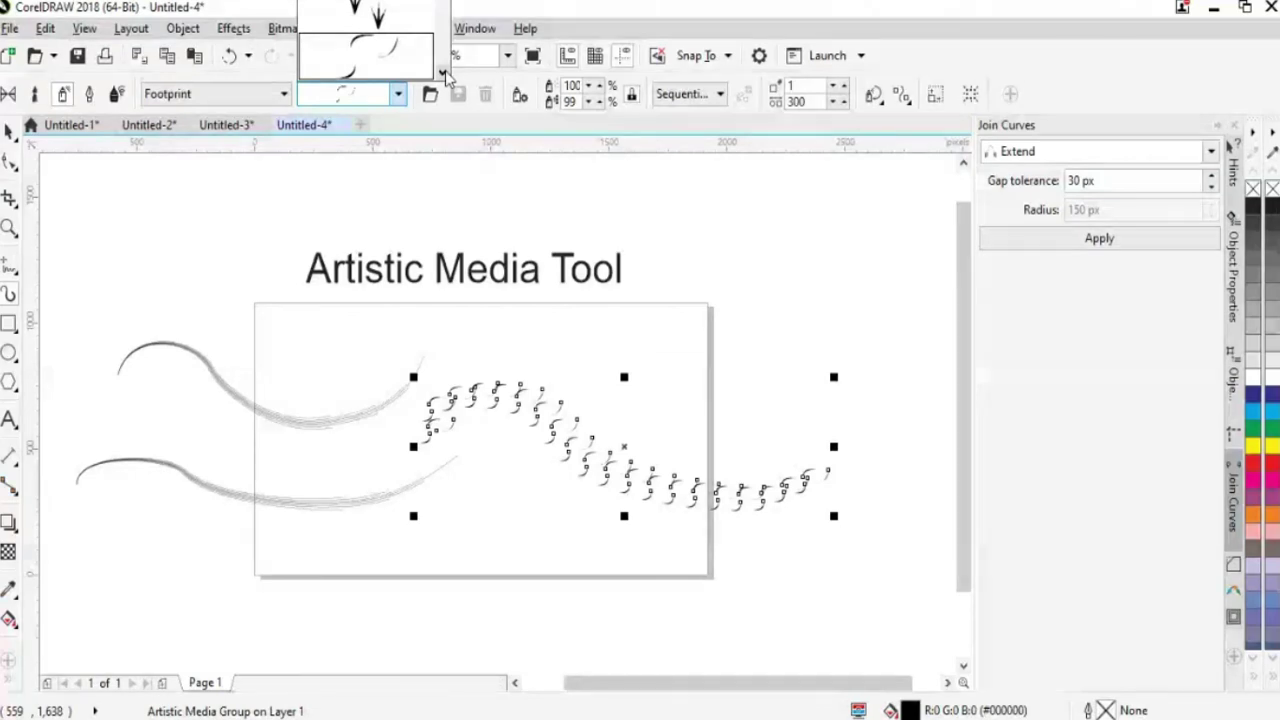
click(365, 15)
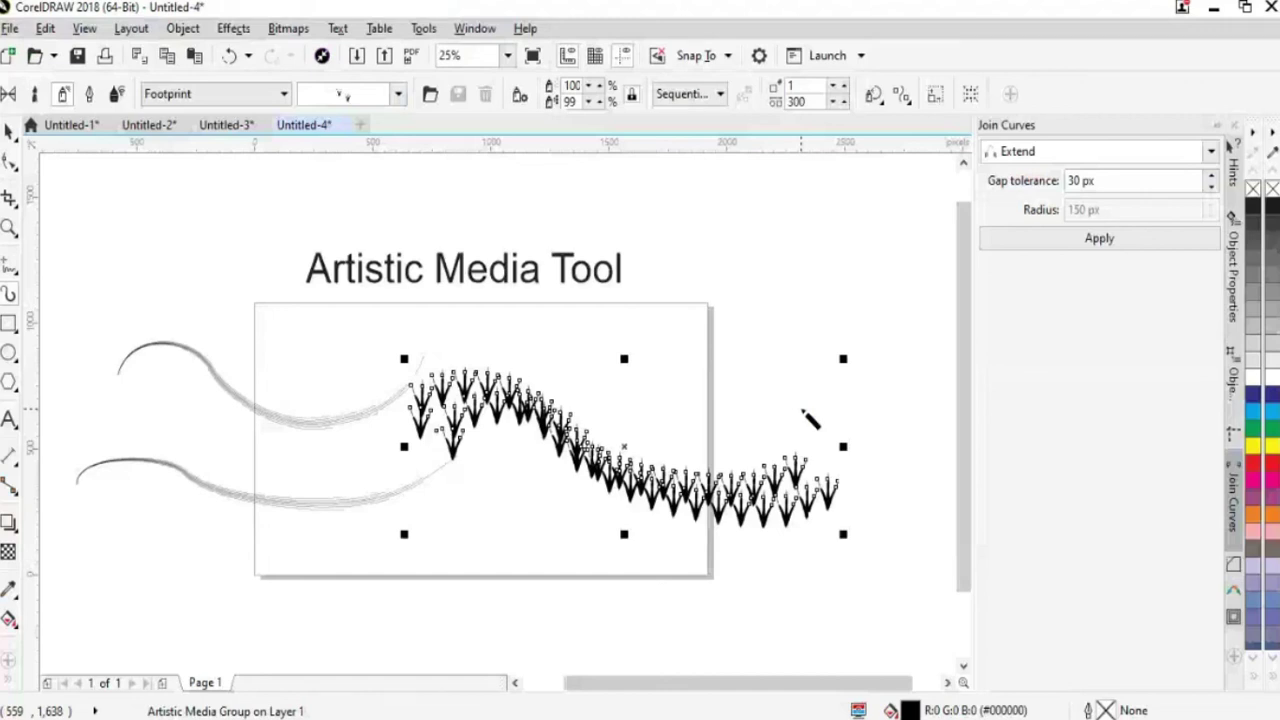
click(398, 93)
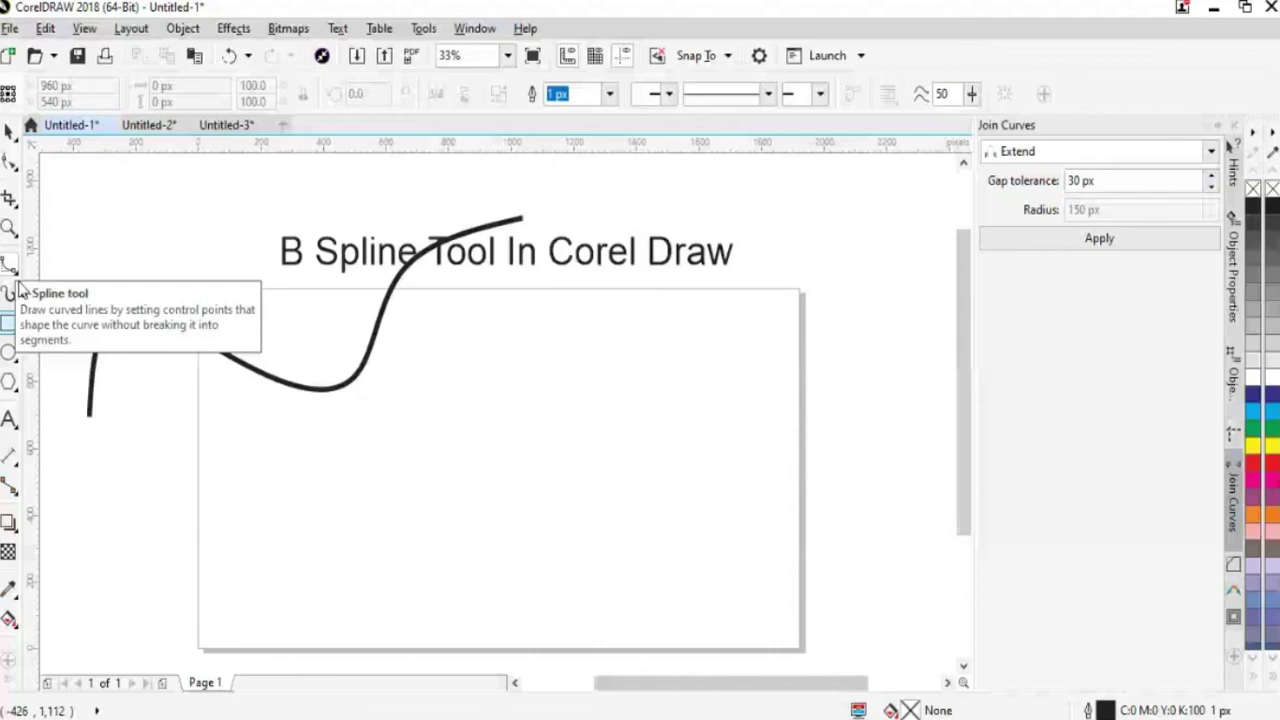
- Draw a wavy four-point B-spline about 1,542 px wide and 425 px high across the page below the thick curve
click(19, 287)
click(242, 542)
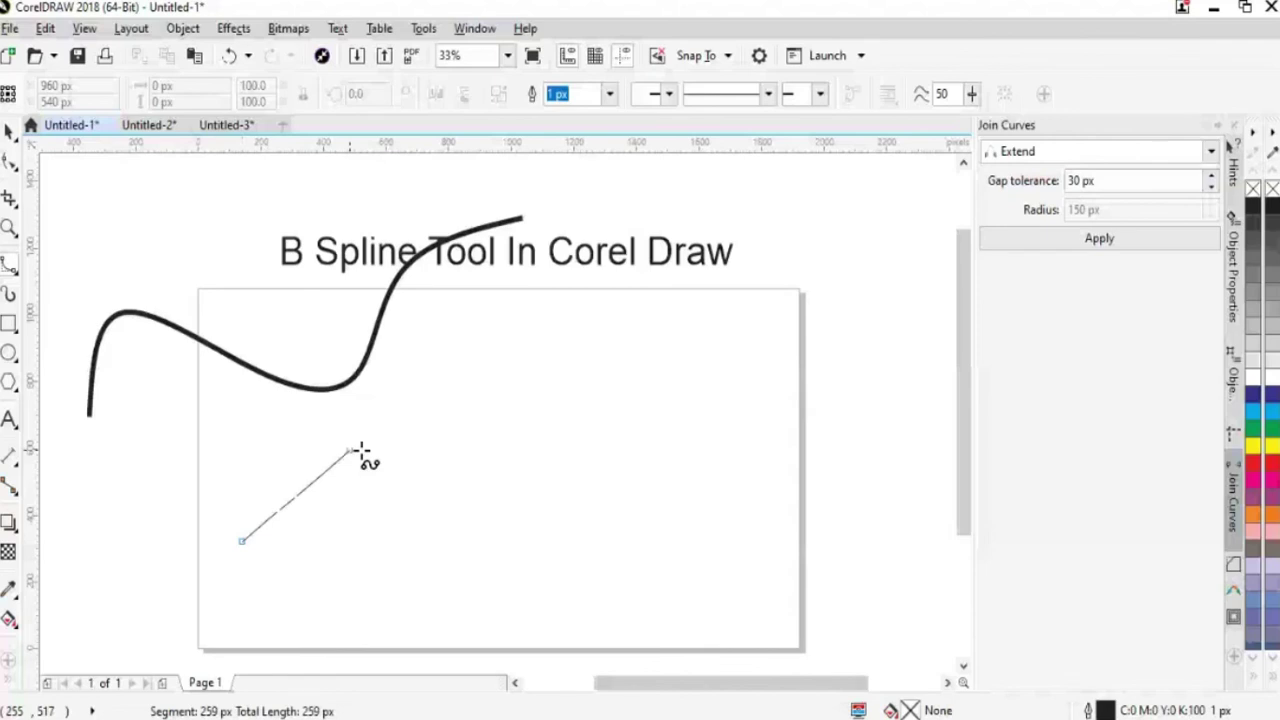
click(400, 447)
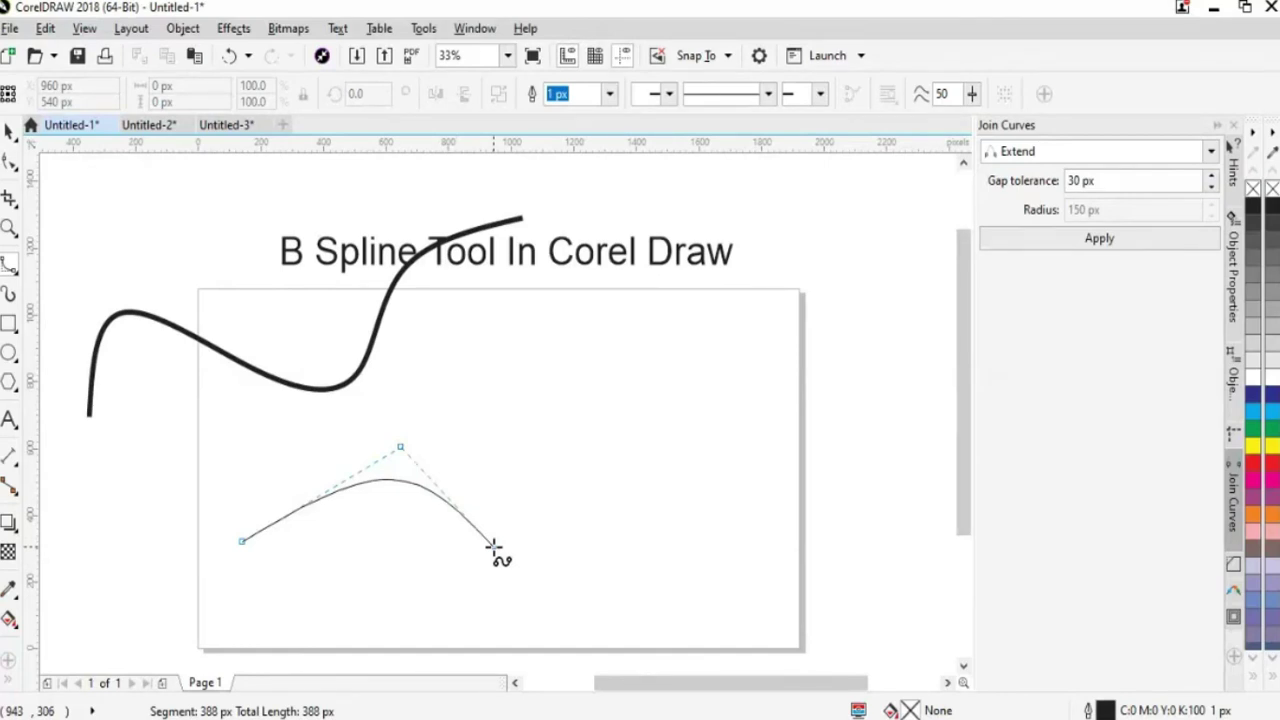
click(617, 527)
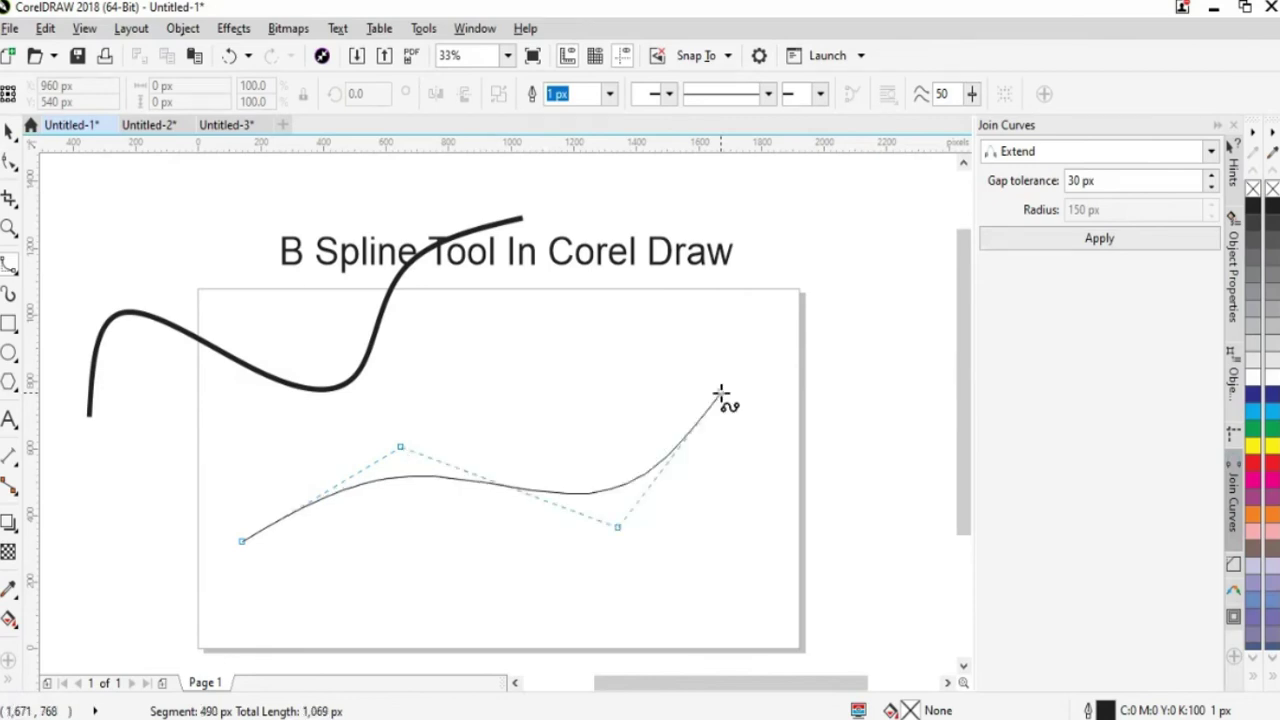
double_click(721, 395)
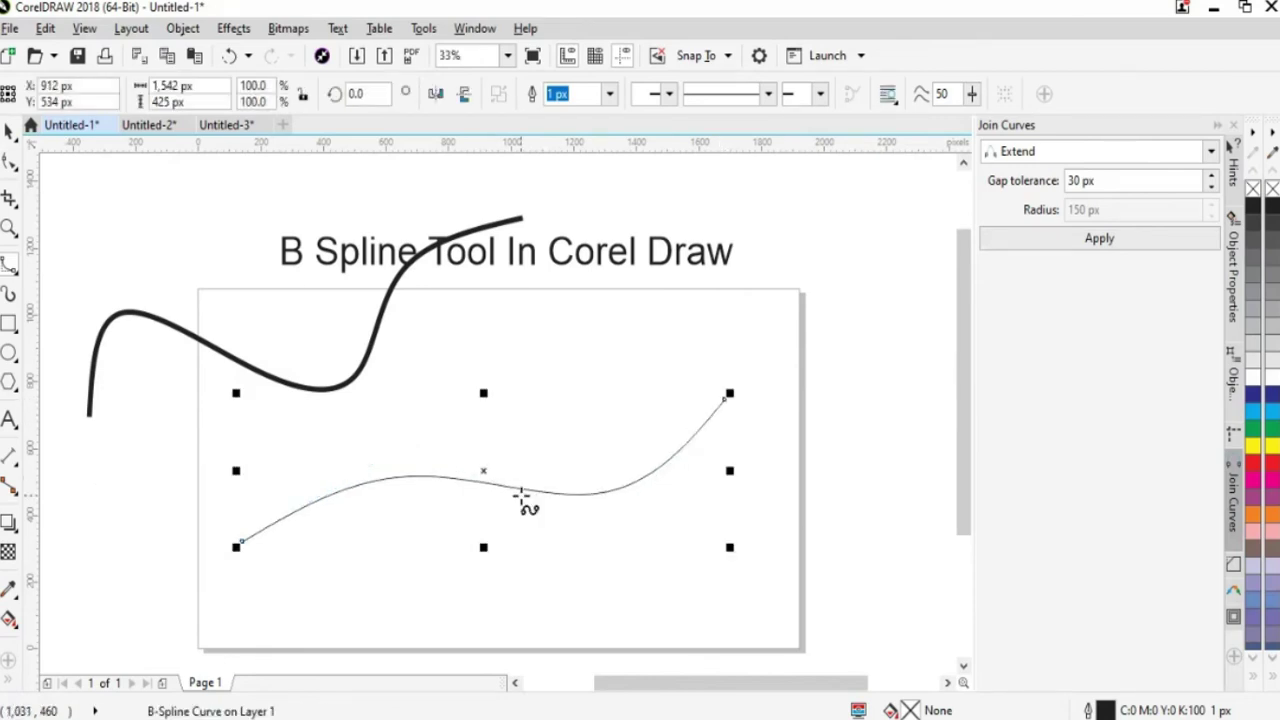
- Raise the upper control point of the new thin B-spline with the Shape tool to make its crest higher
click(10, 160)
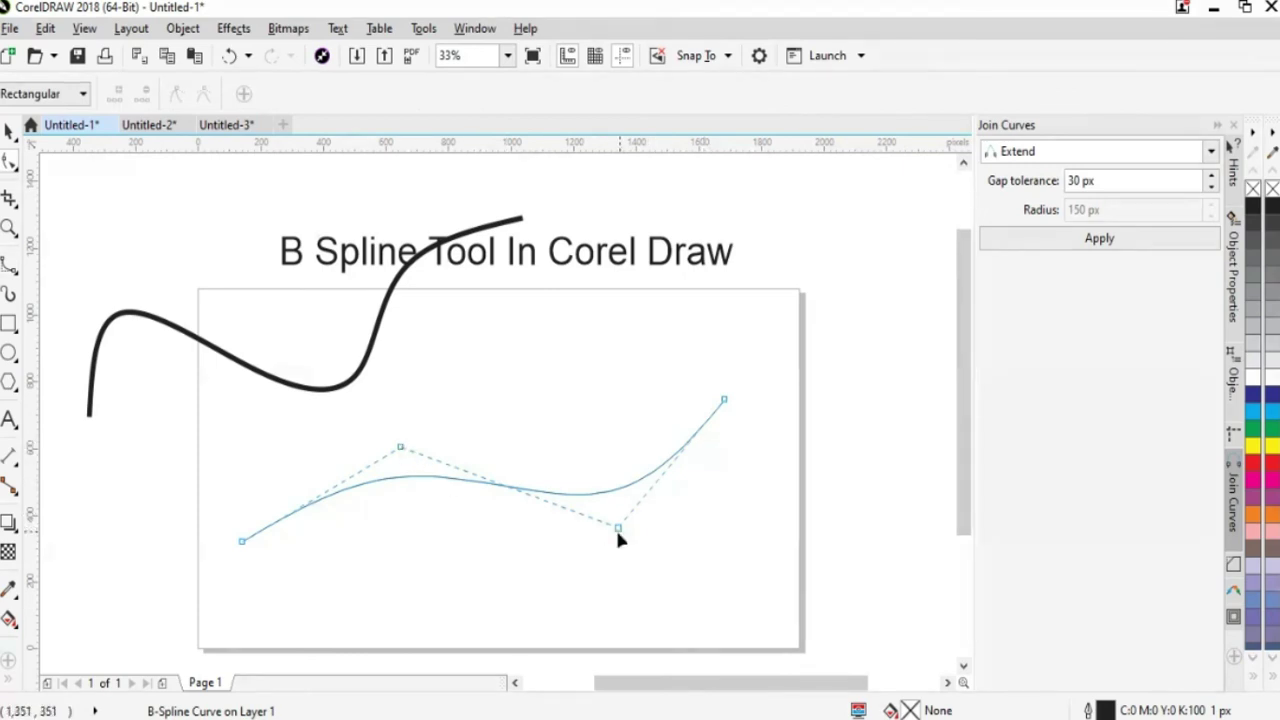
click(399, 448)
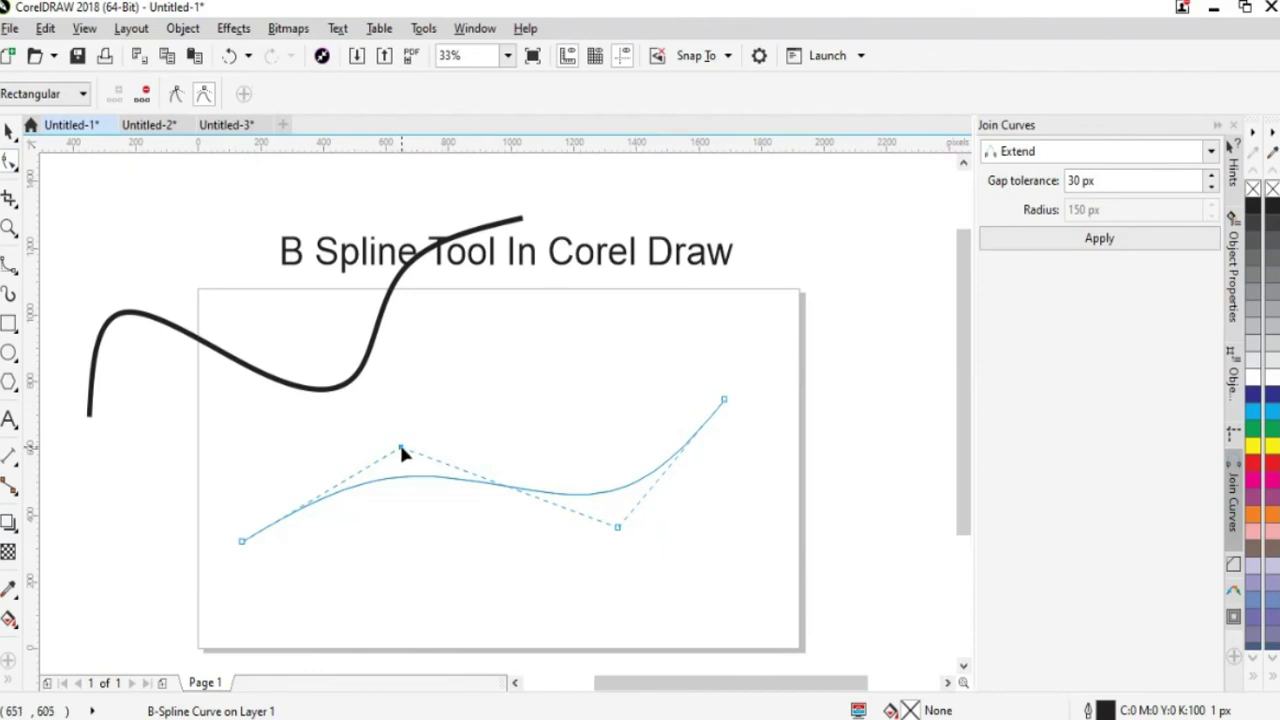
drag(400, 448, 406, 398)
- Try deleting the thin B-spline's lower control point and undo the deletion
click(617, 527)
key(Delete)
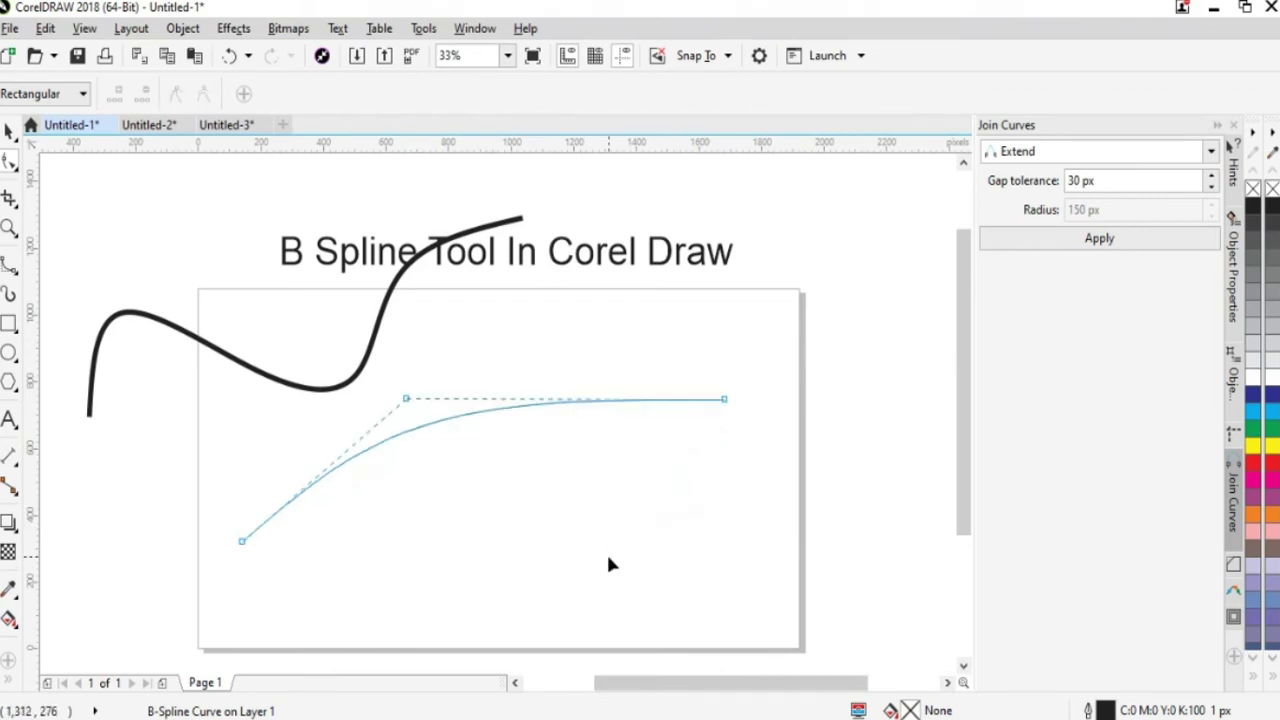
key(ctrl+z)
- Move the thin B-spline's lower control point slightly down and left, and inspect the thick B-spline's control points
mouse_move(617, 531)
mouse_down()
mouse_move(625, 551)
mouse_move(609, 540)
mouse_up()
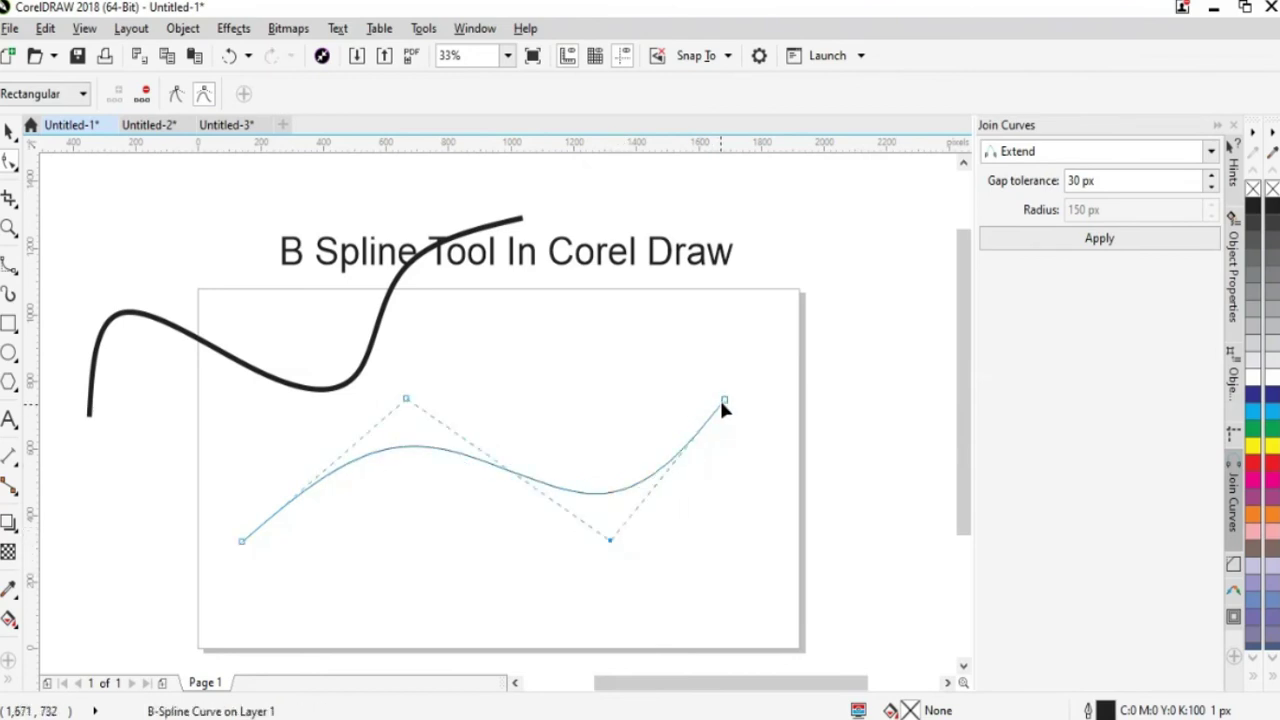
click(9, 165)
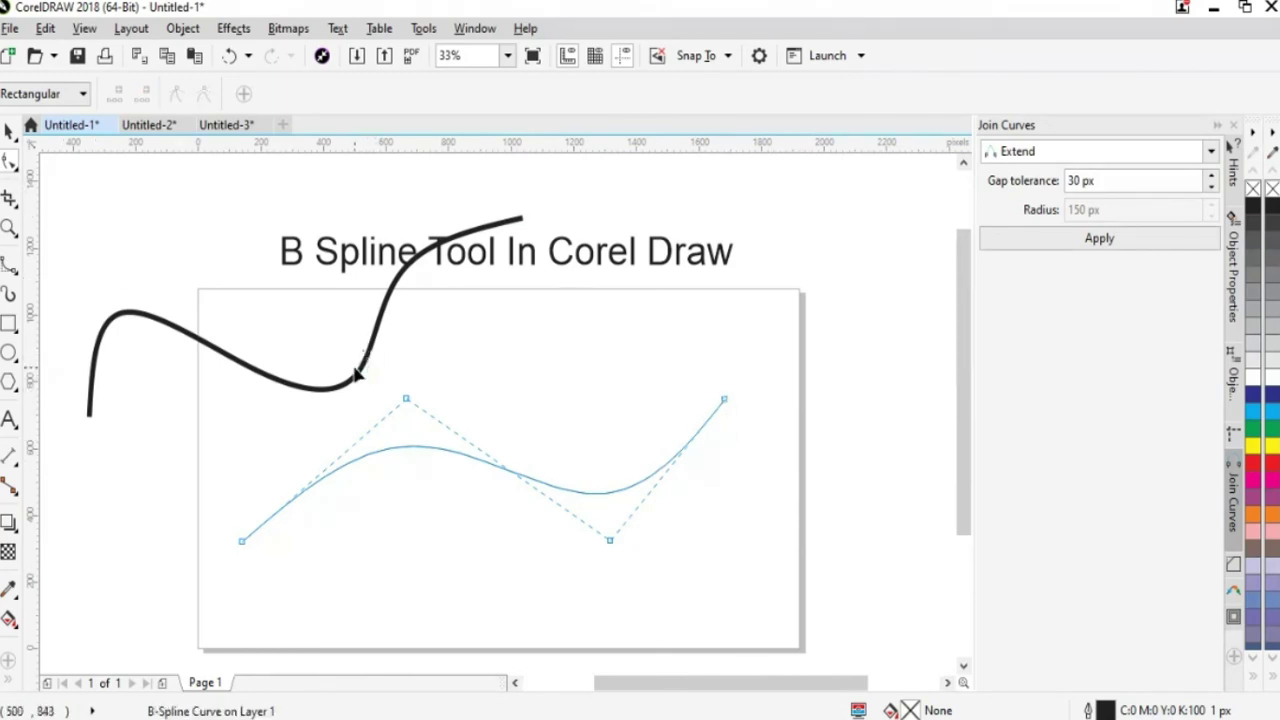
click(356, 374)
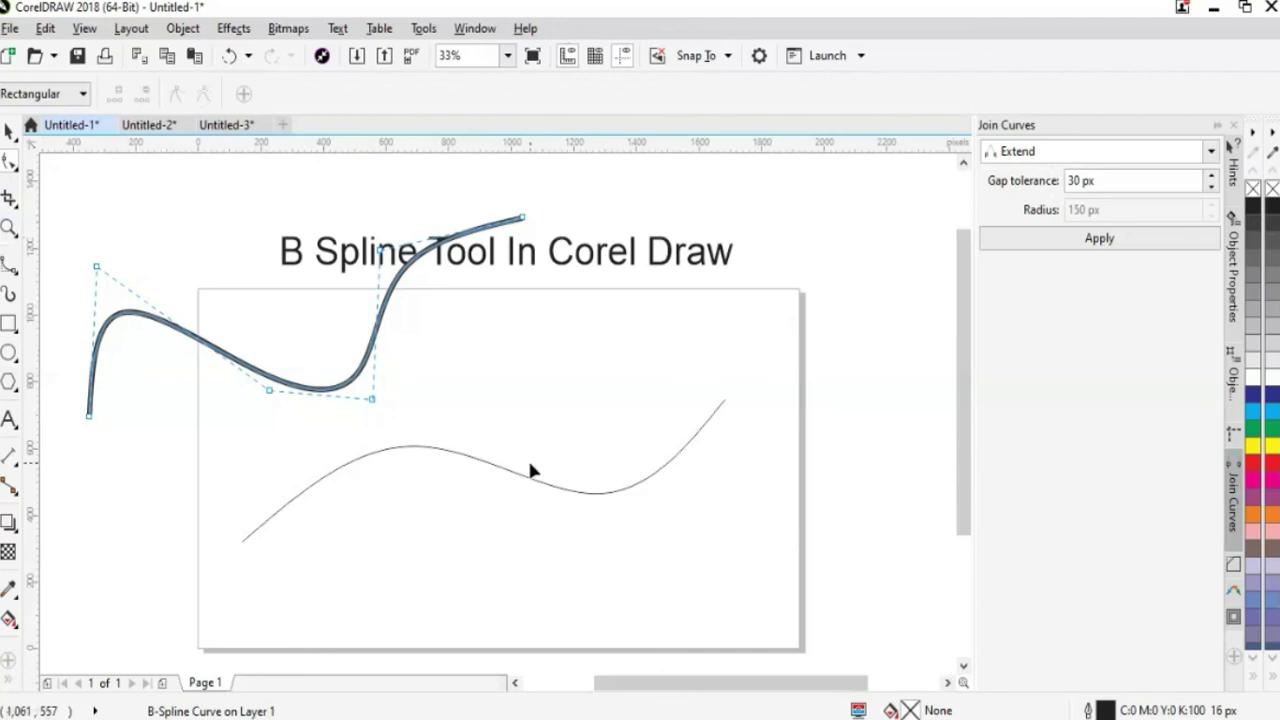
click(9, 131)
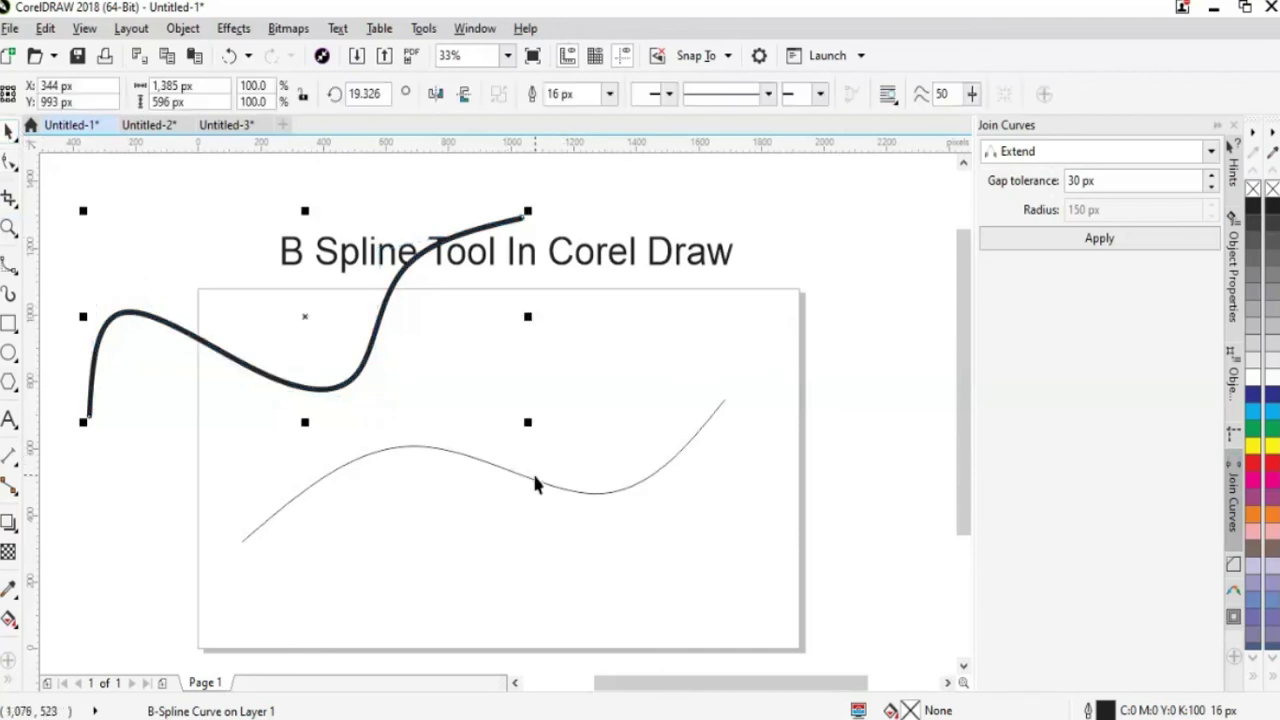
click(536, 484)
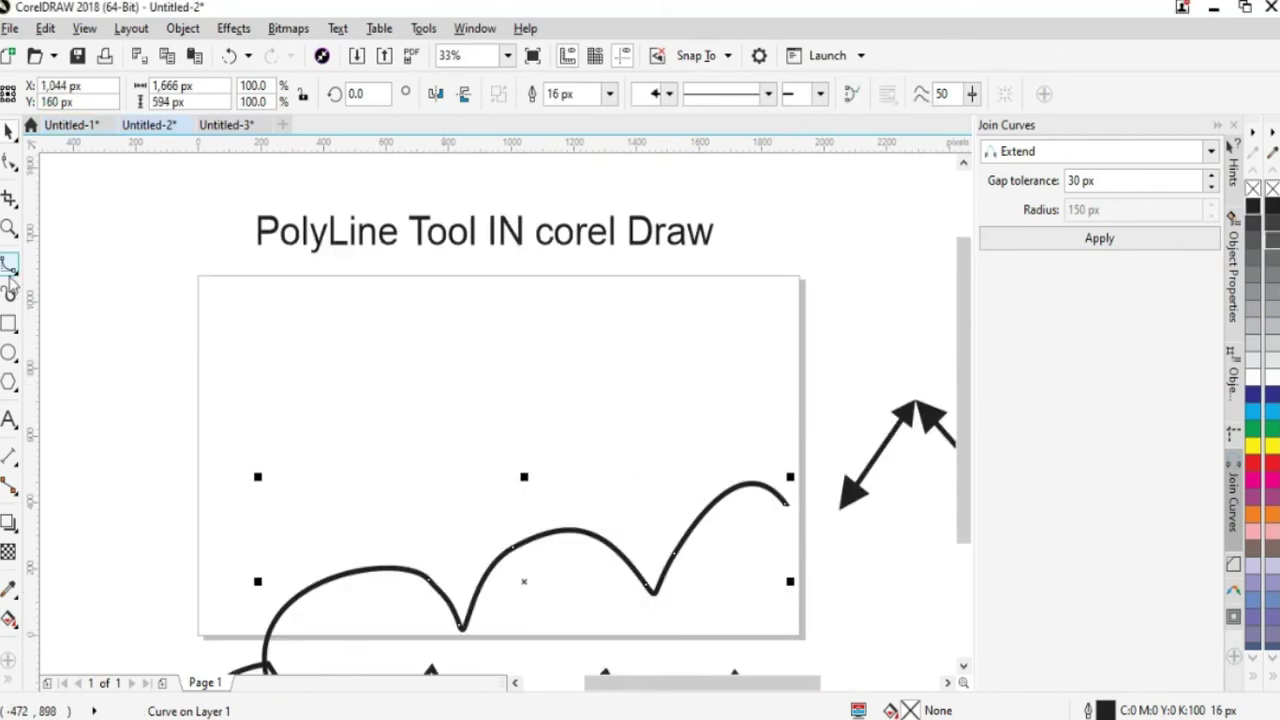
- Try a freehand wavy outline with the Polyline tool in the page's upper half, end it beyond the page edge and delete it
click(10, 265)
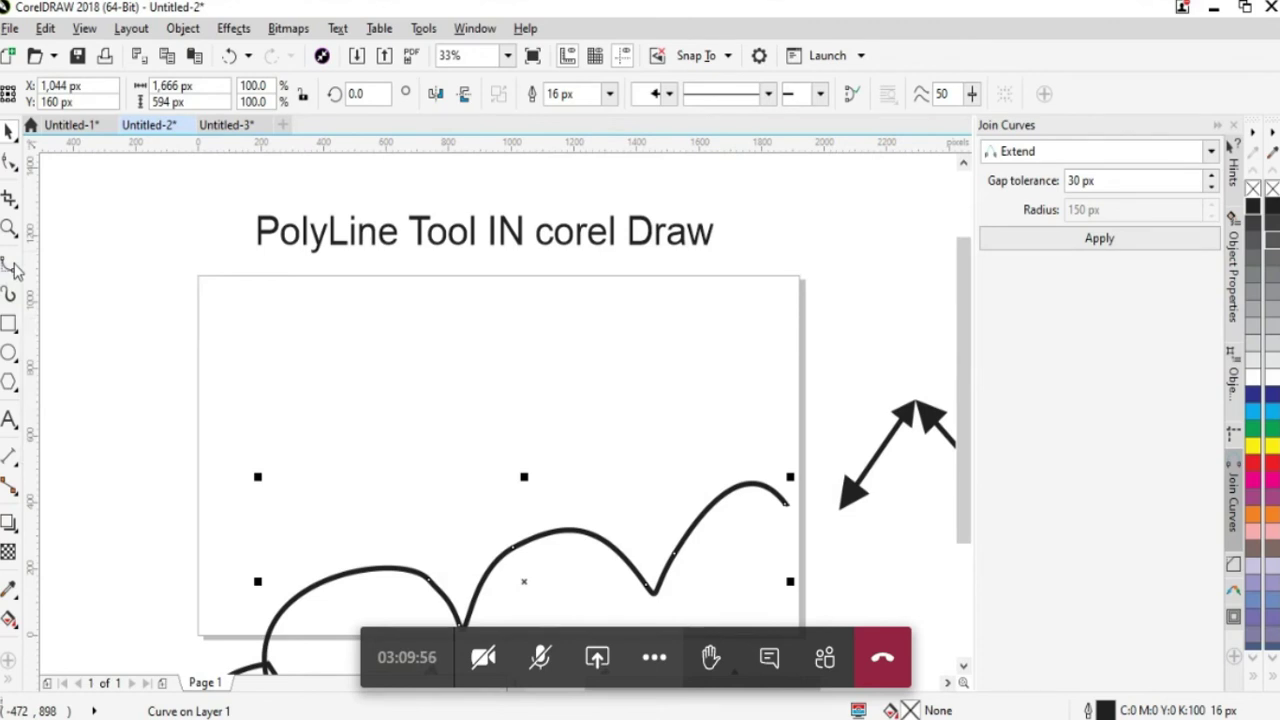
click(12, 267)
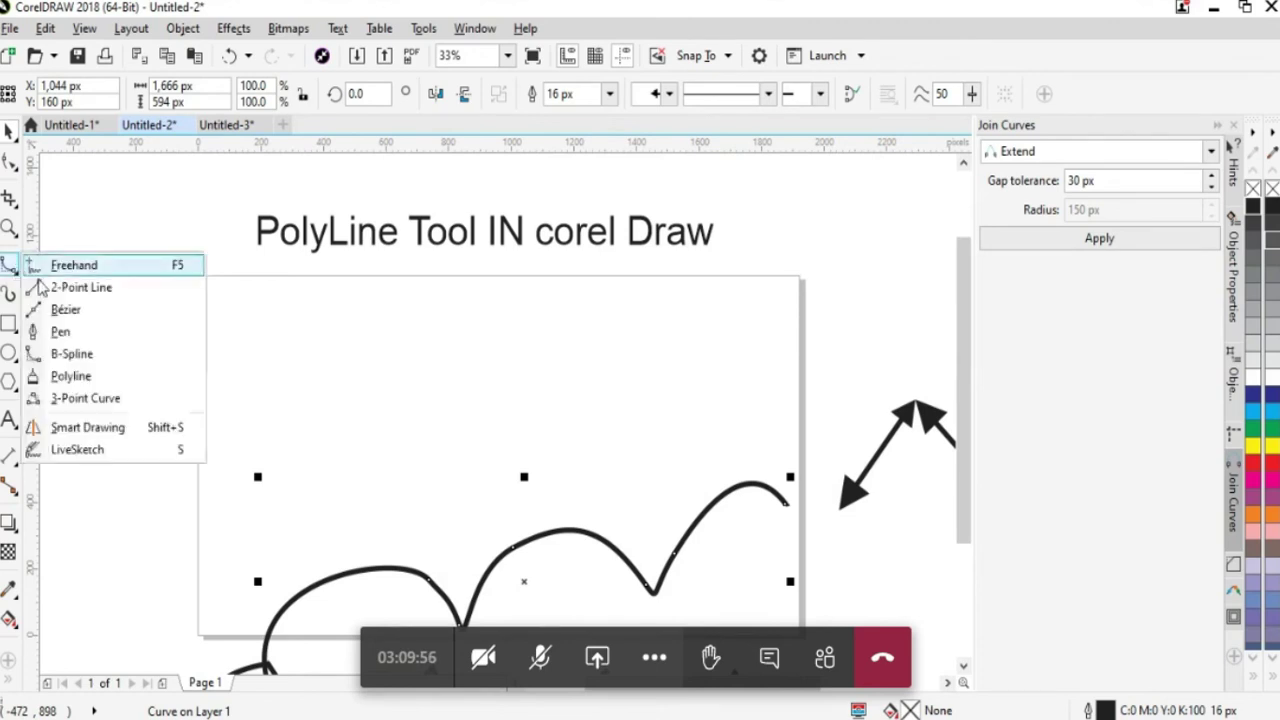
click(70, 378)
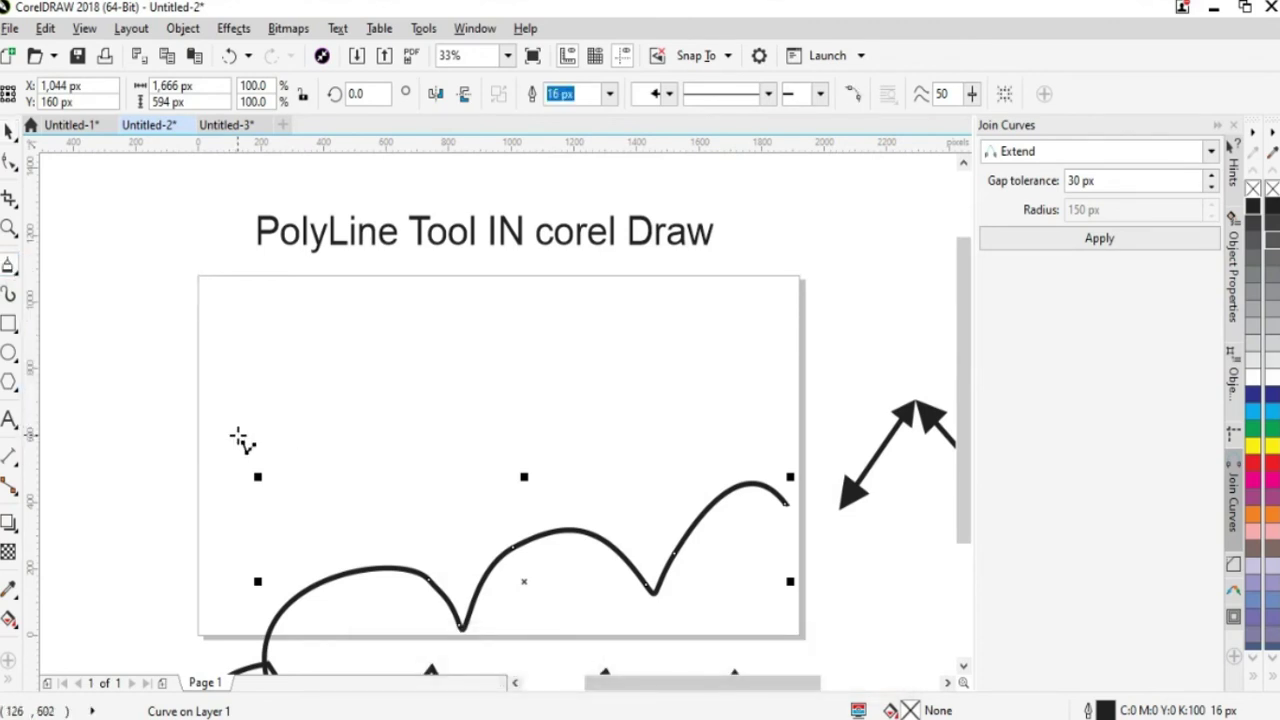
mouse_move(232, 432)
mouse_down()
mouse_move(299, 376)
mouse_move(339, 422)
mouse_move(481, 370)
mouse_move(654, 444)
mouse_move(446, 454)
mouse_move(355, 551)
mouse_move(222, 415)
mouse_up()
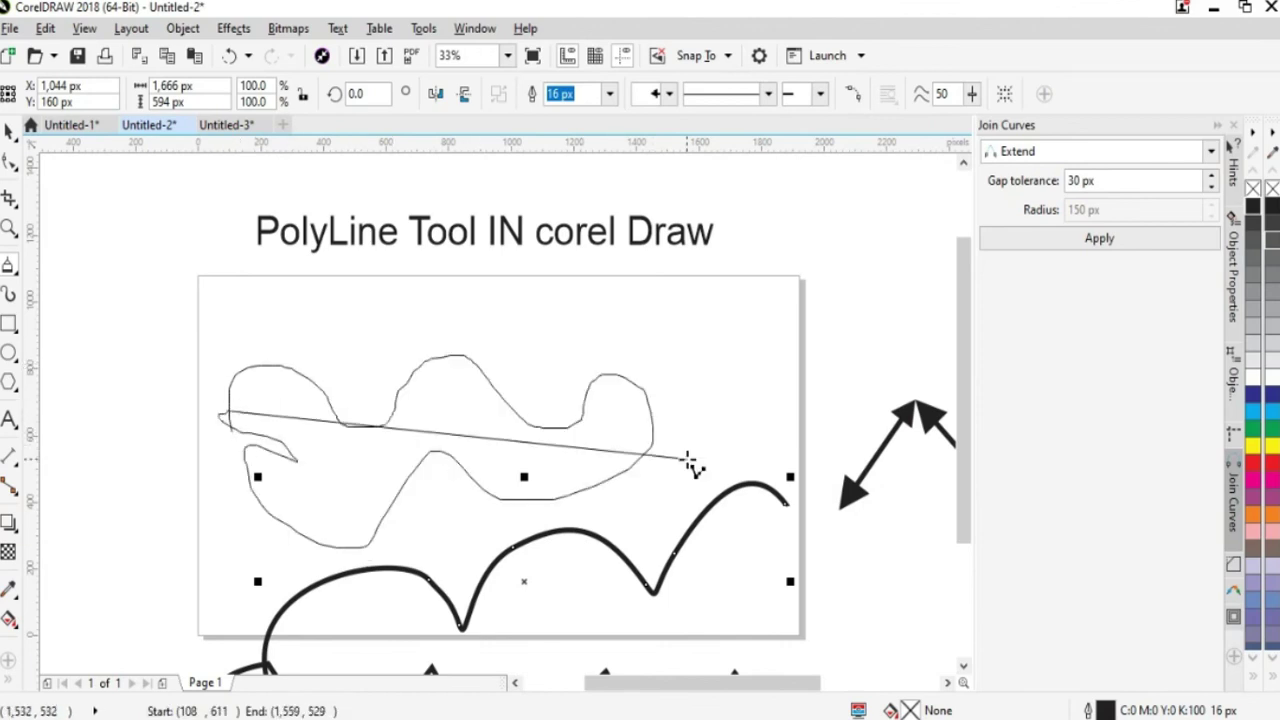
double_click(168, 382)
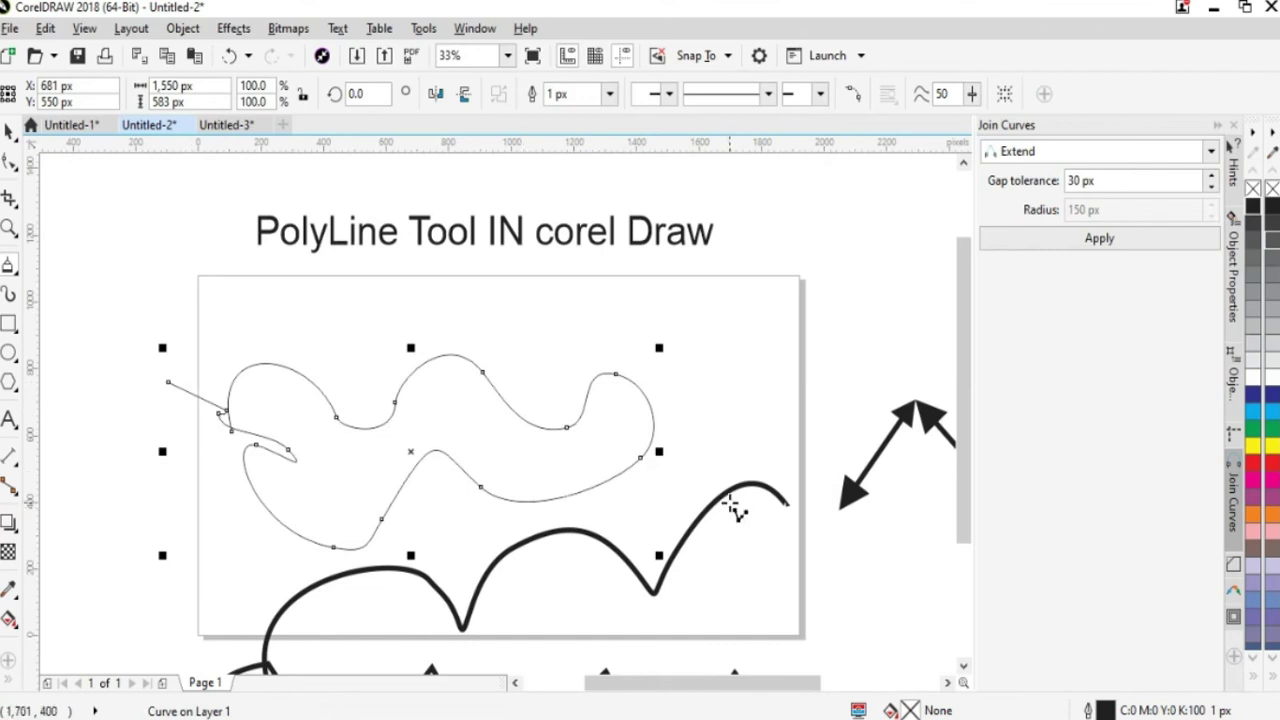
key(Delete)
- Draw an open four-segment zigzag polyline about 1,376 px wide and 368 px high above the thick scalloped curve
click(228, 490)
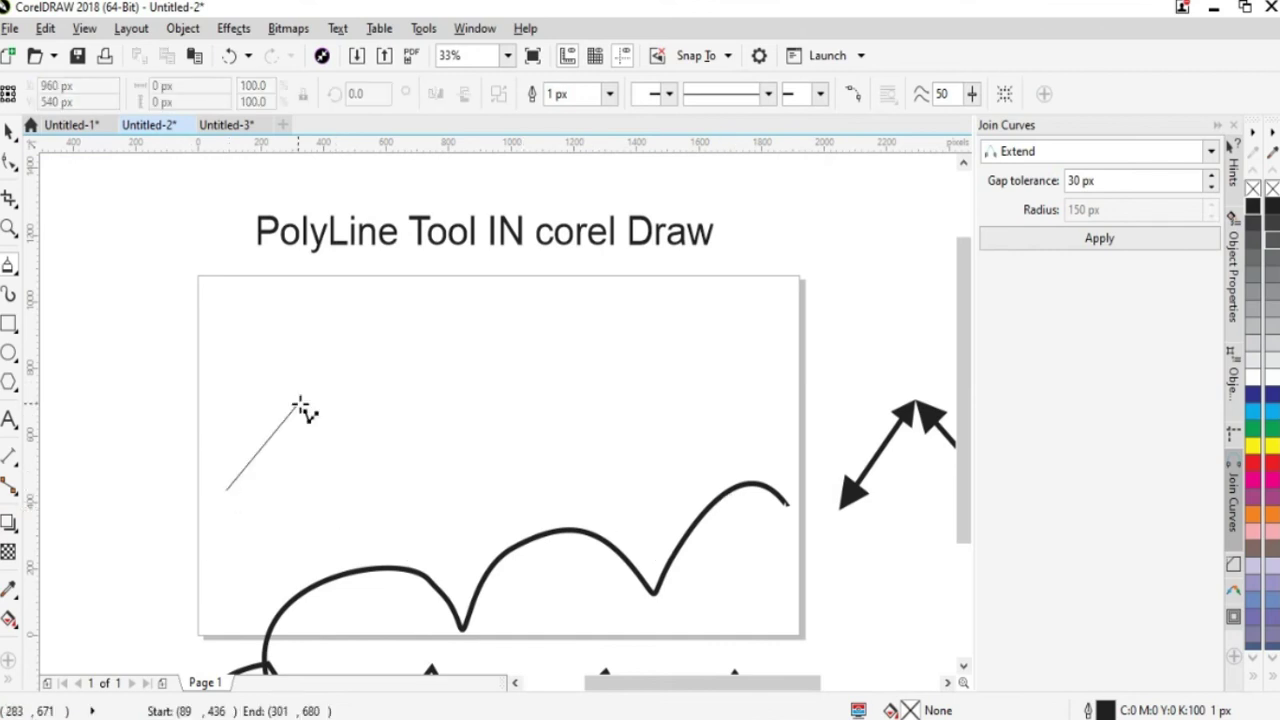
click(308, 390)
click(378, 461)
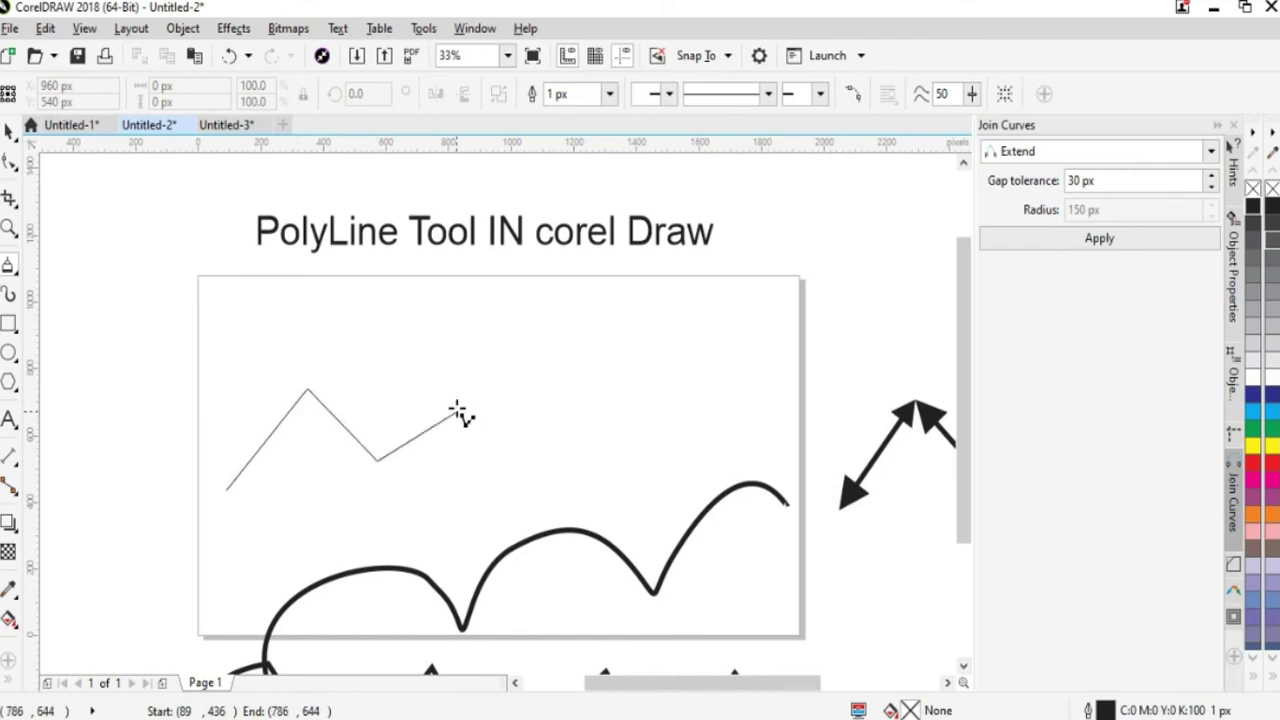
click(462, 380)
click(548, 458)
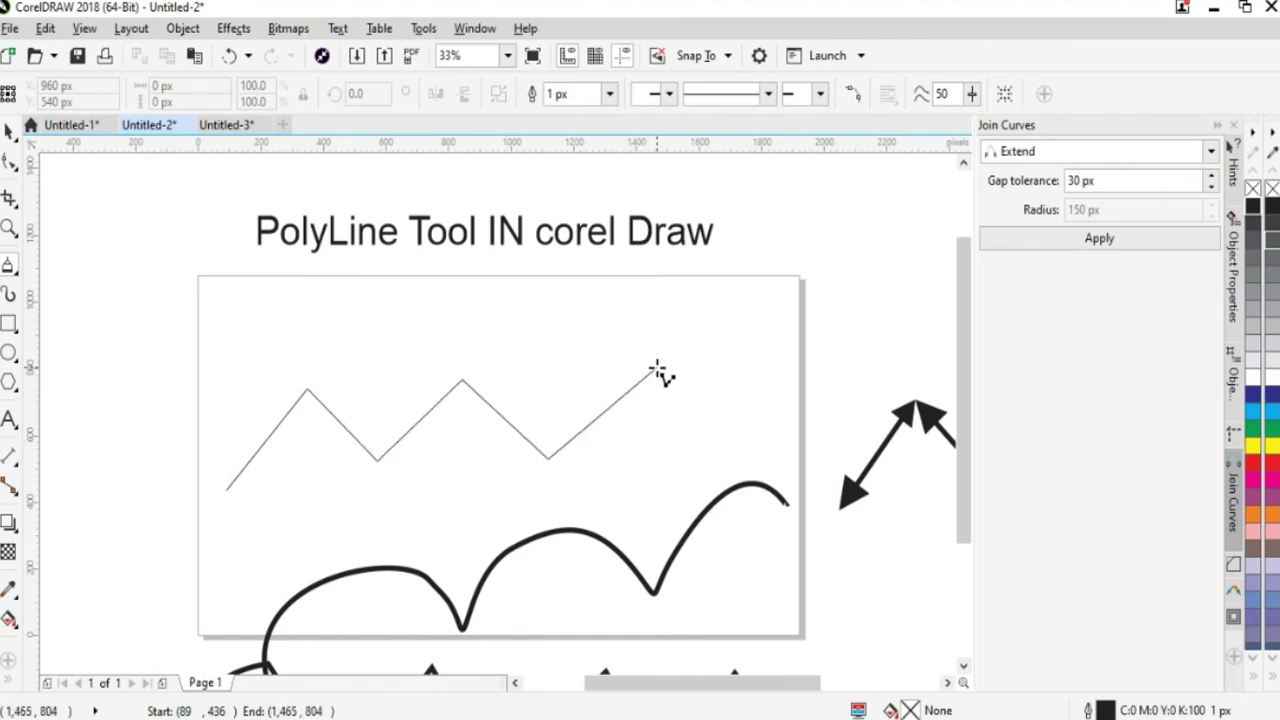
double_click(658, 368)
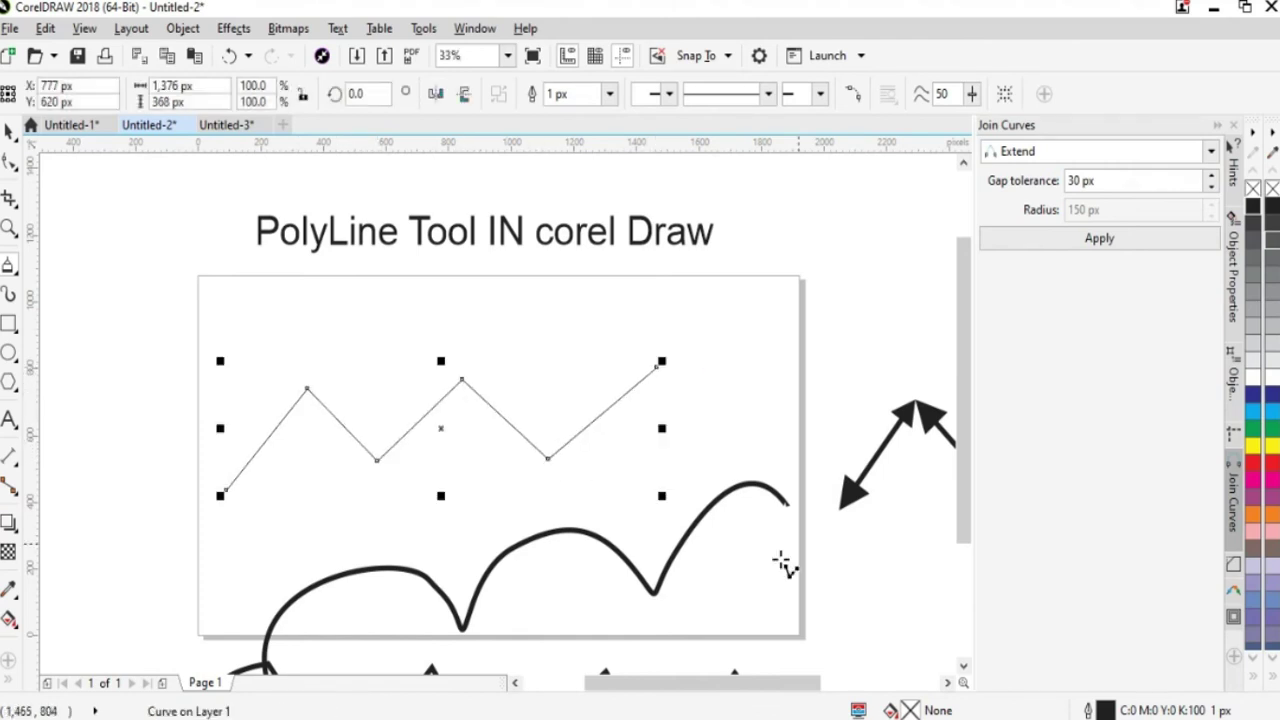
- Thicken the zigzag's outline to 10 px and finally to 20 px
click(609, 94)
click(572, 232)
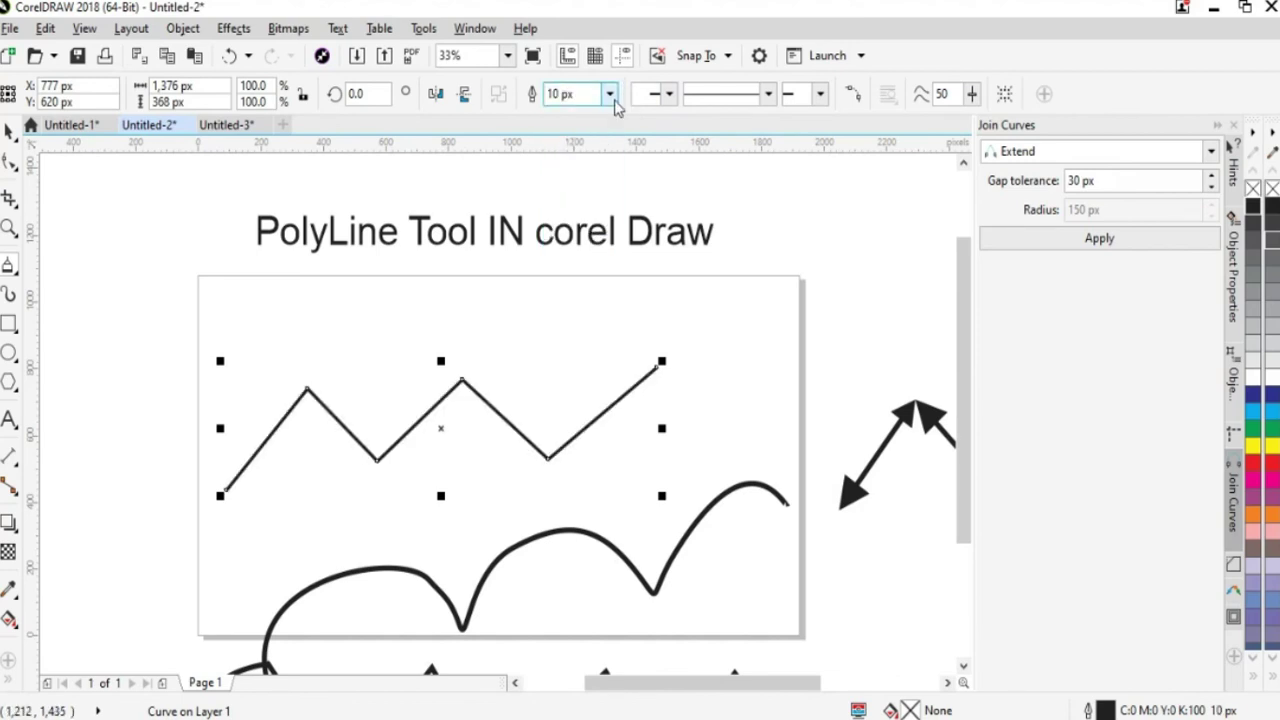
click(609, 94)
click(575, 268)
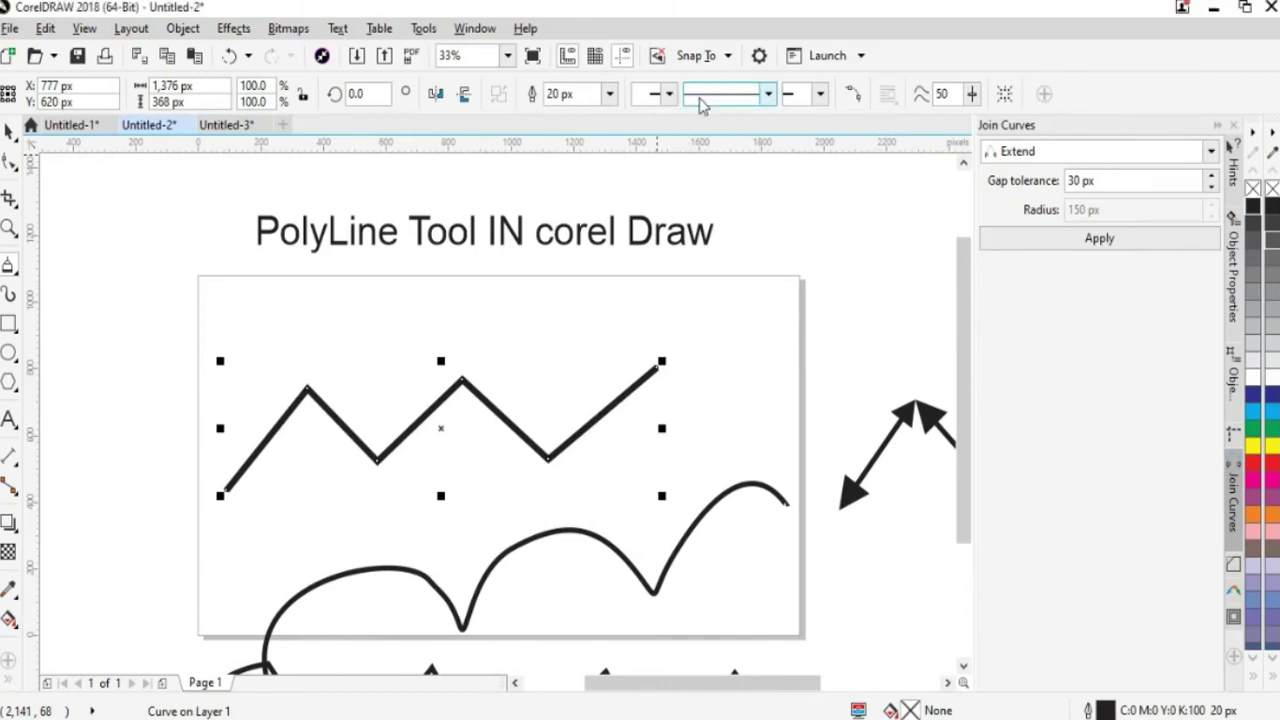
- Add solid triangular arrowheads to both the start and the end of the zigzag
click(669, 94)
click(663, 180)
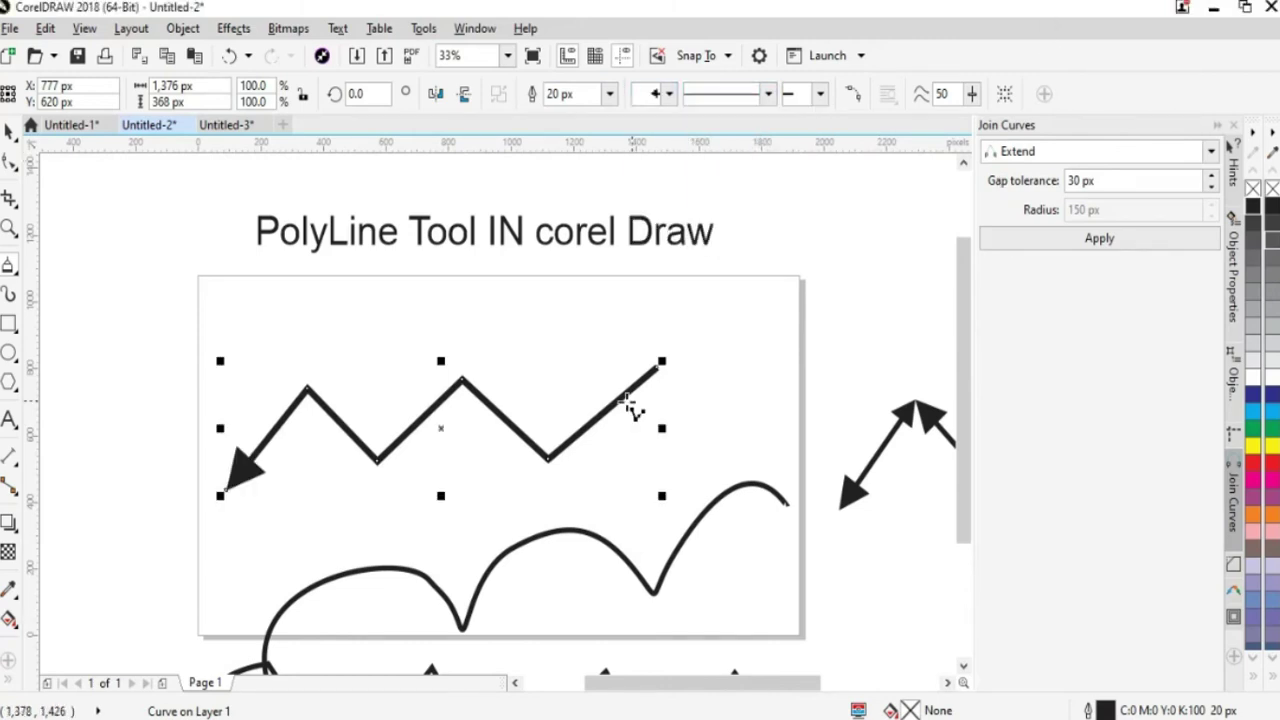
click(820, 94)
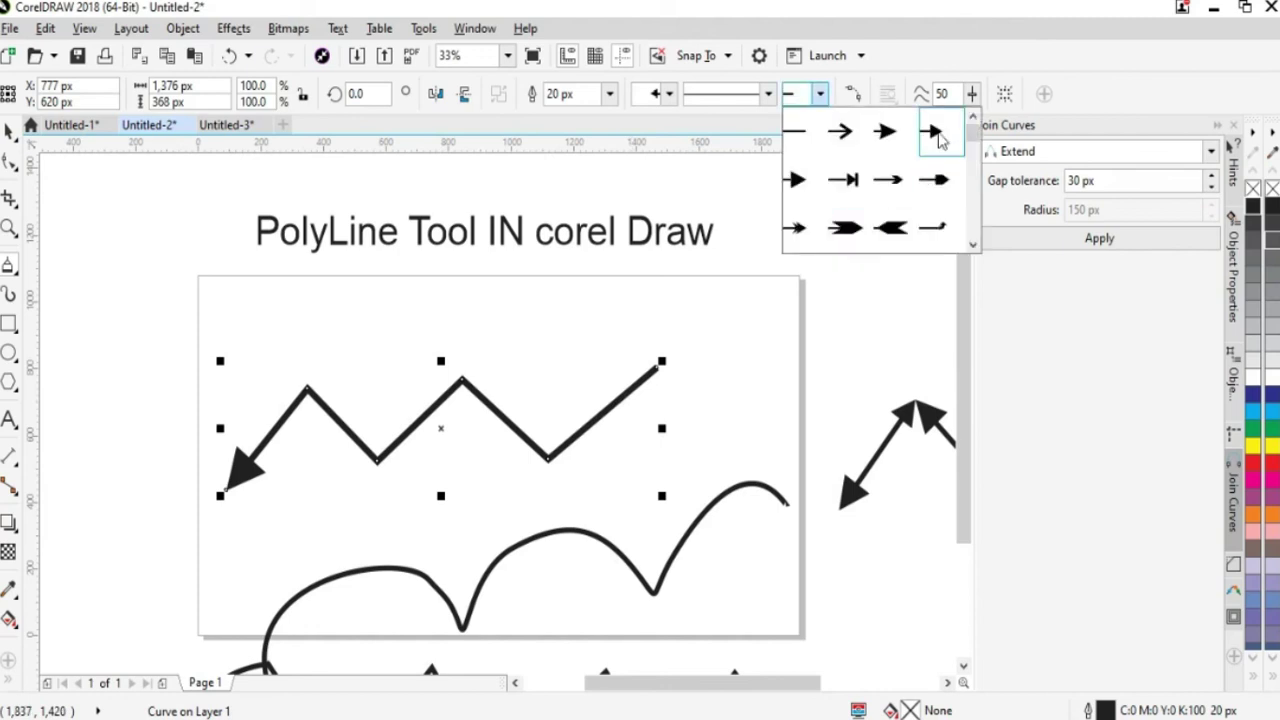
click(929, 131)
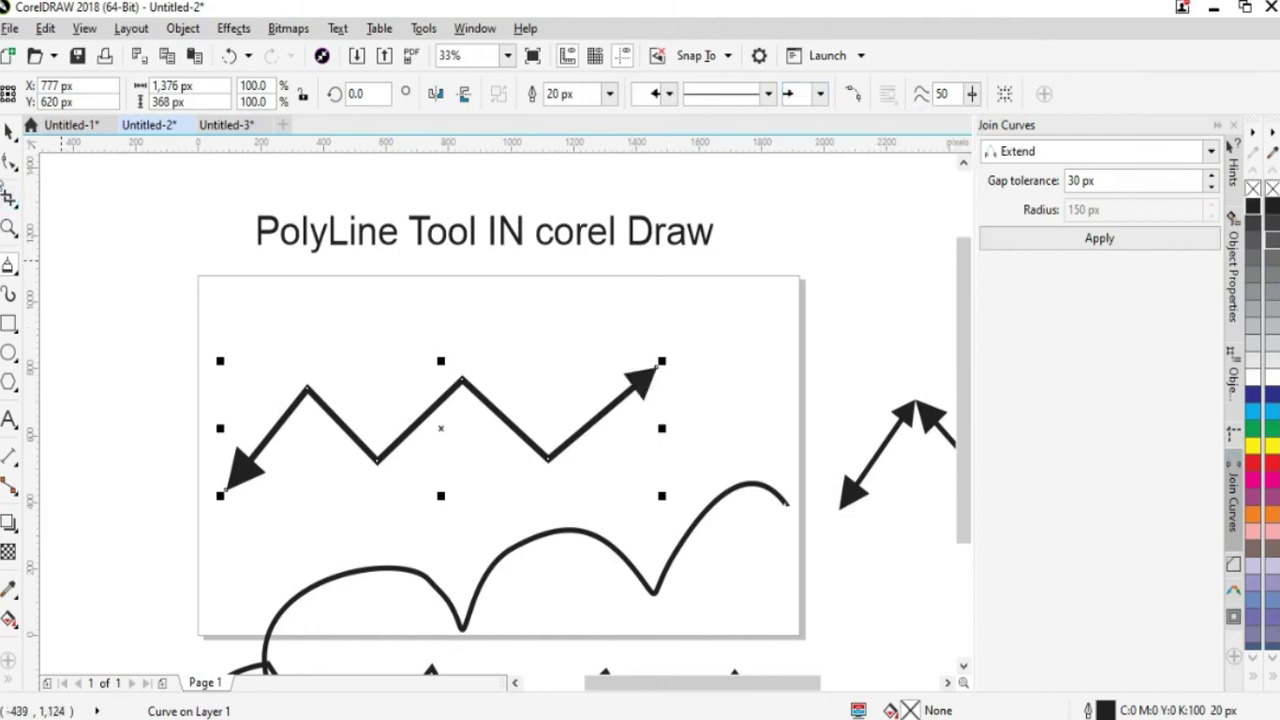
- Try breaking the zigzag at its second peak node with the Shape tool twice, undoing each break
click(10, 160)
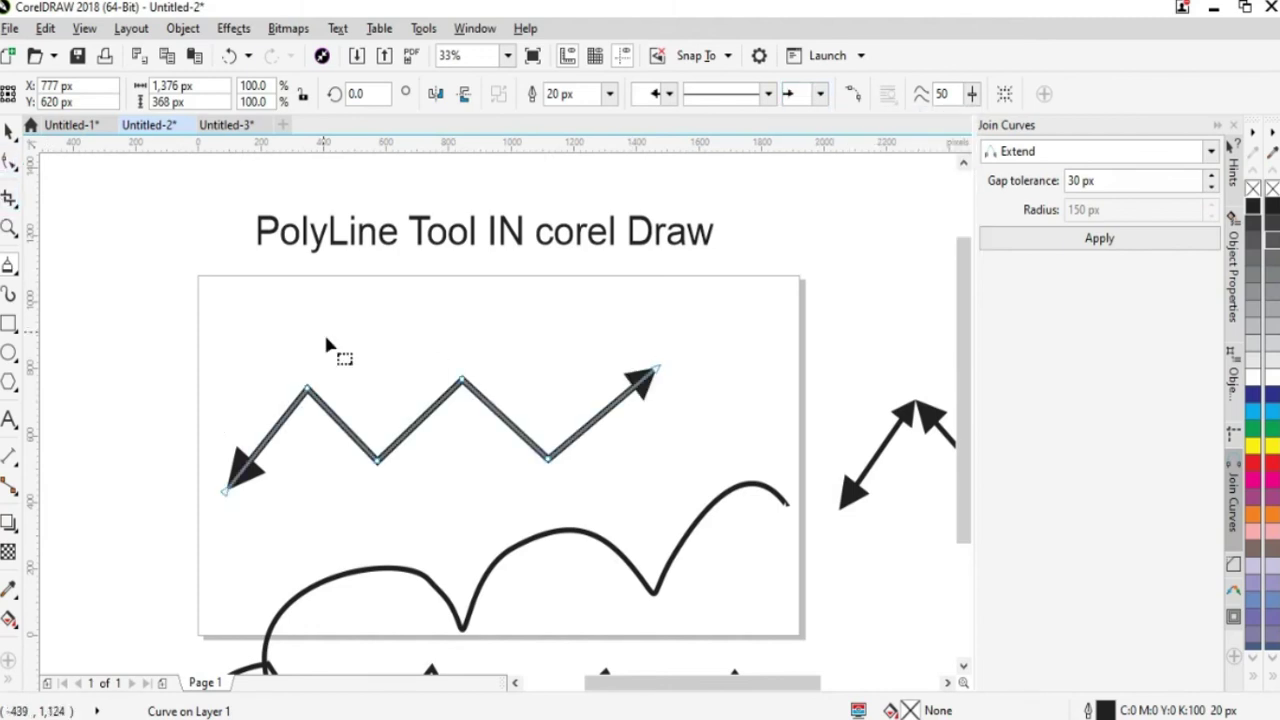
click(464, 386)
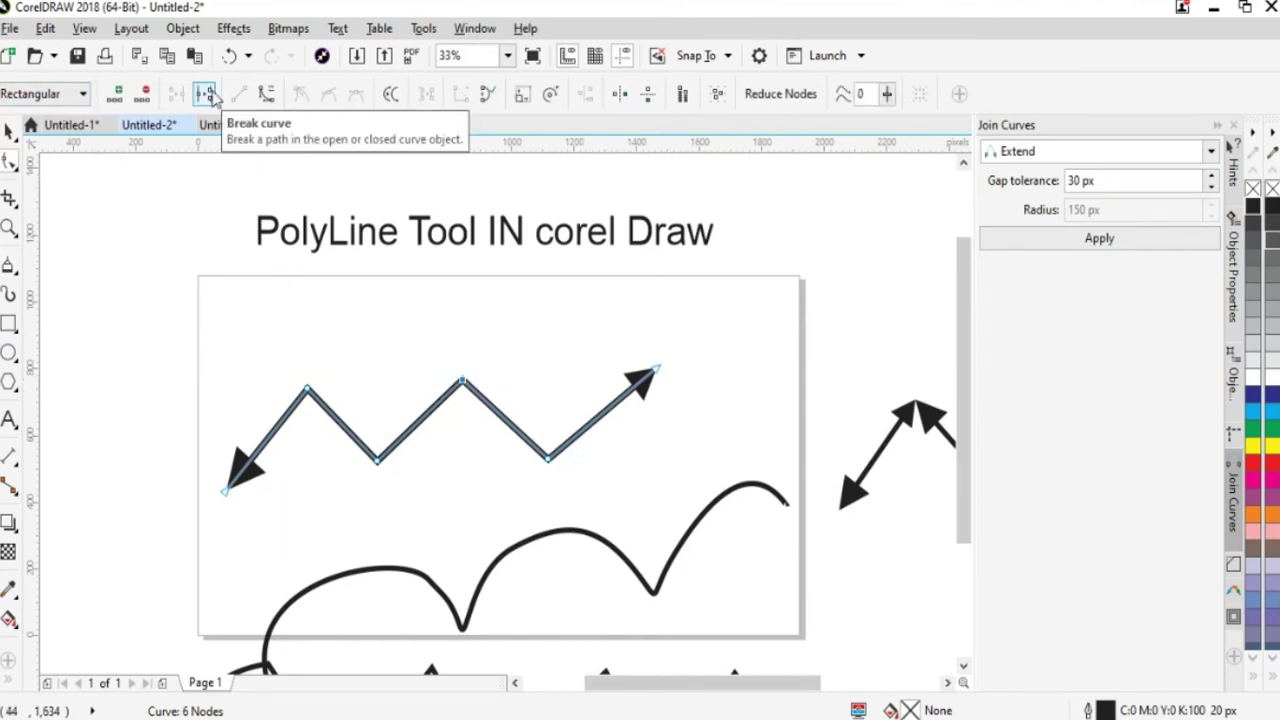
click(209, 94)
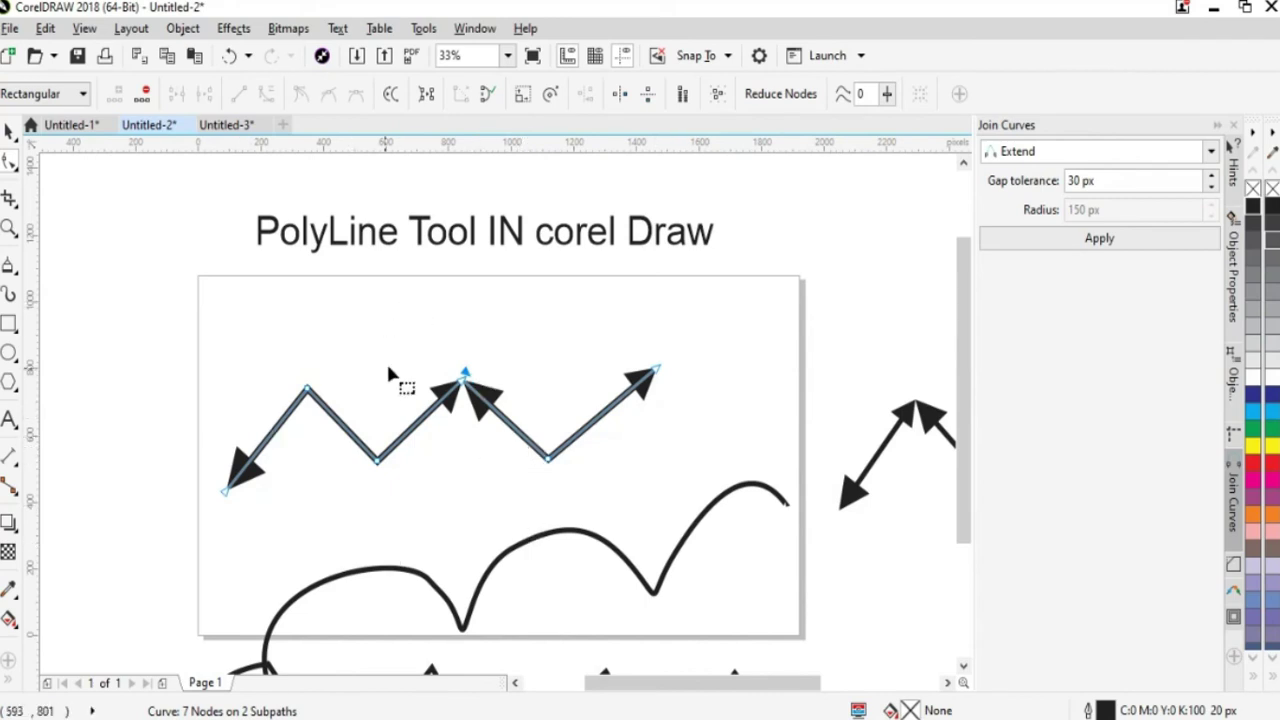
key(ctrl+z)
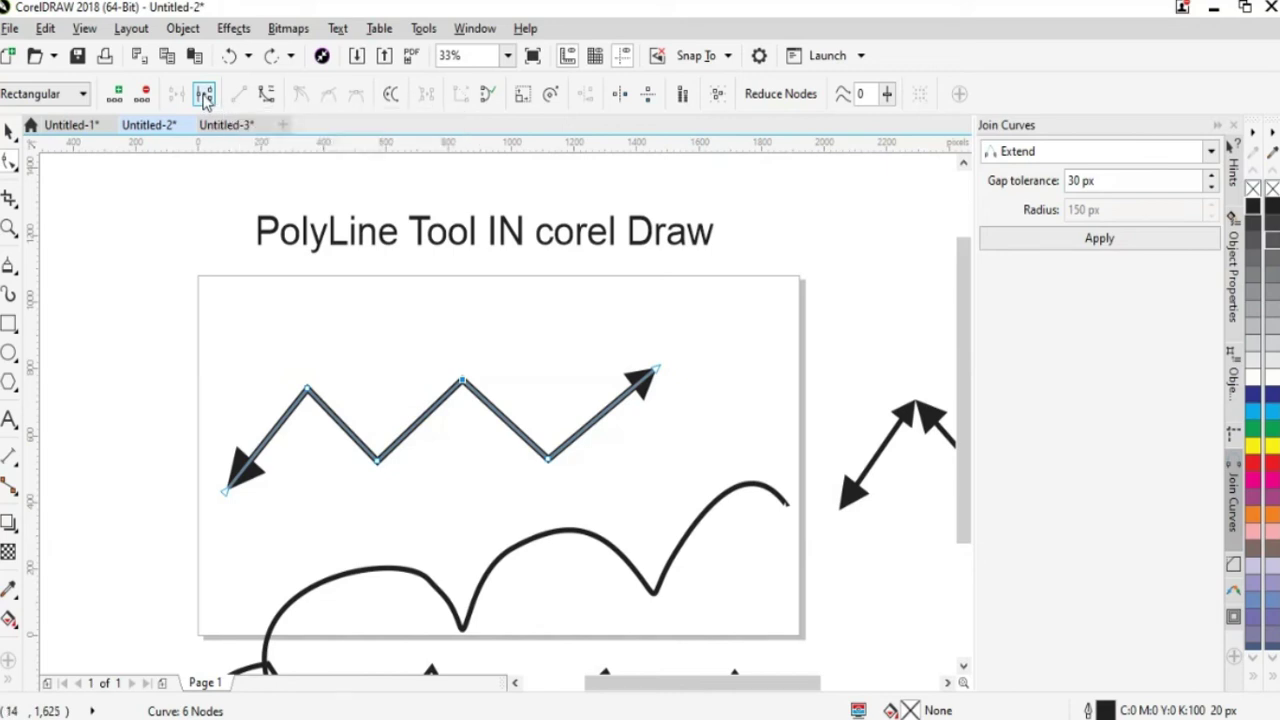
click(205, 94)
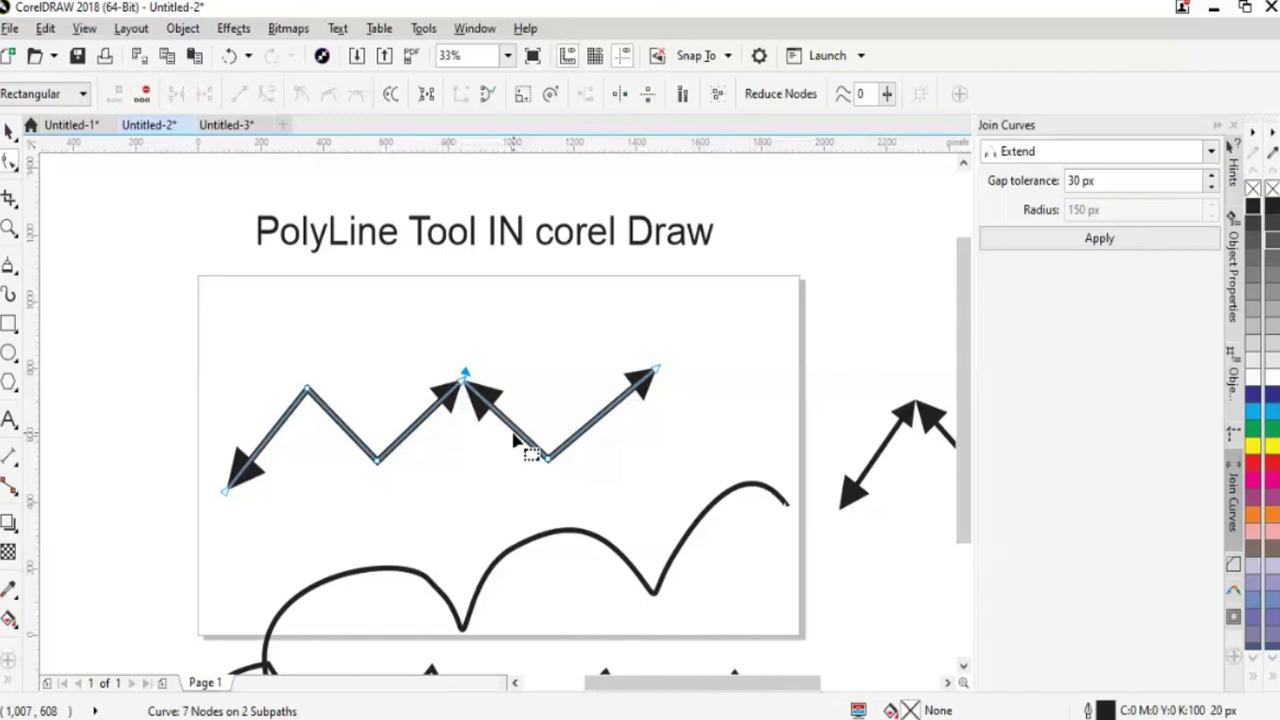
key(ctrl+z)
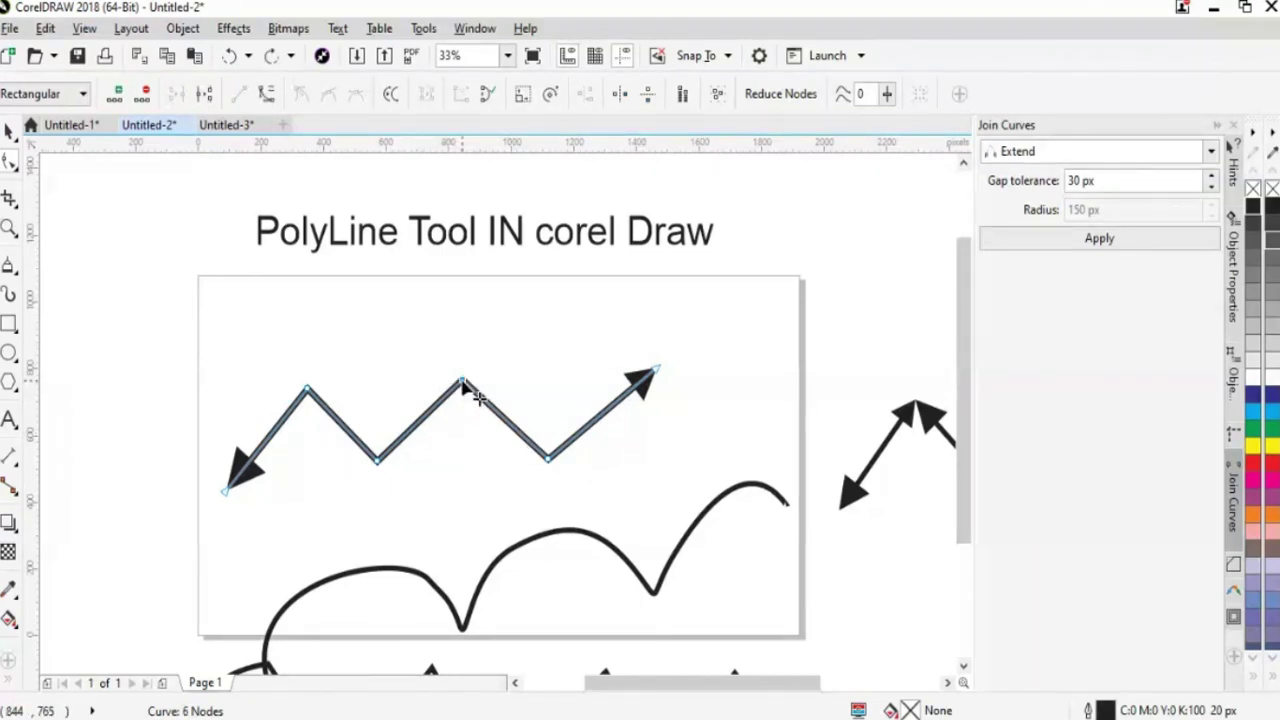
- Break the zigzag apart at its second peak node and switch to the Untitled-3 document with the 3-point curves
right_click(464, 384)
click(538, 257)
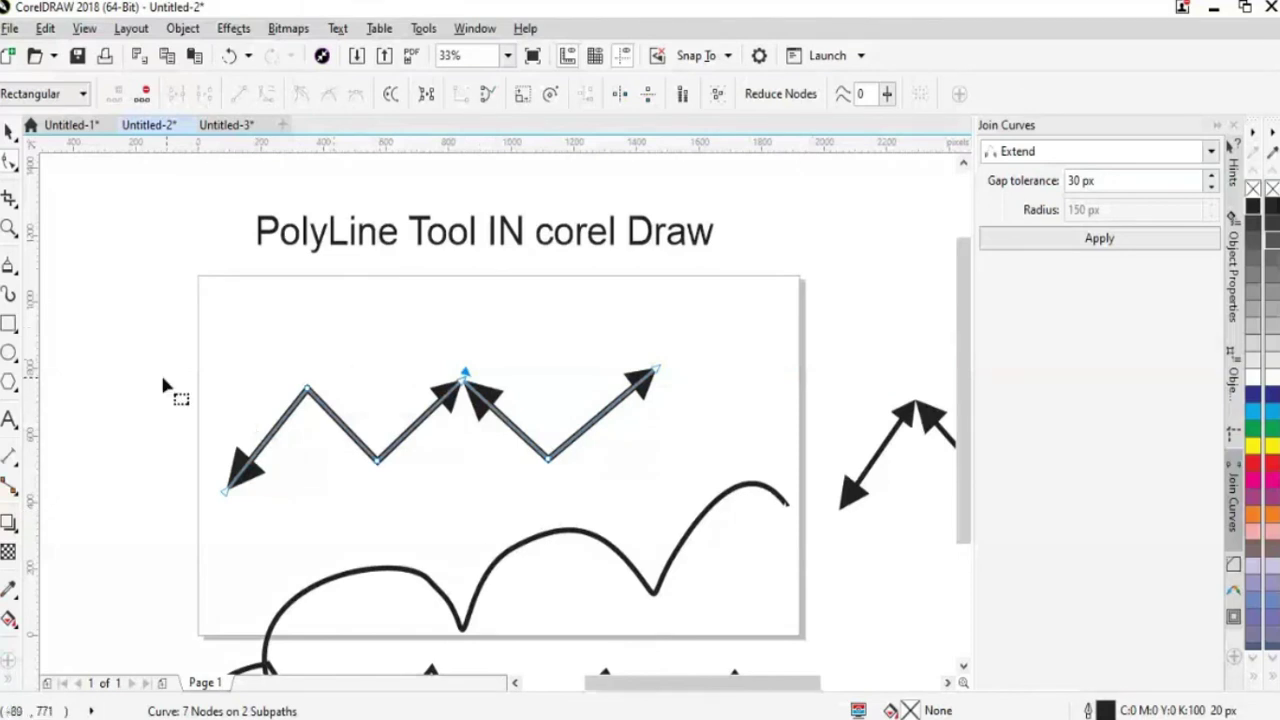
click(226, 124)
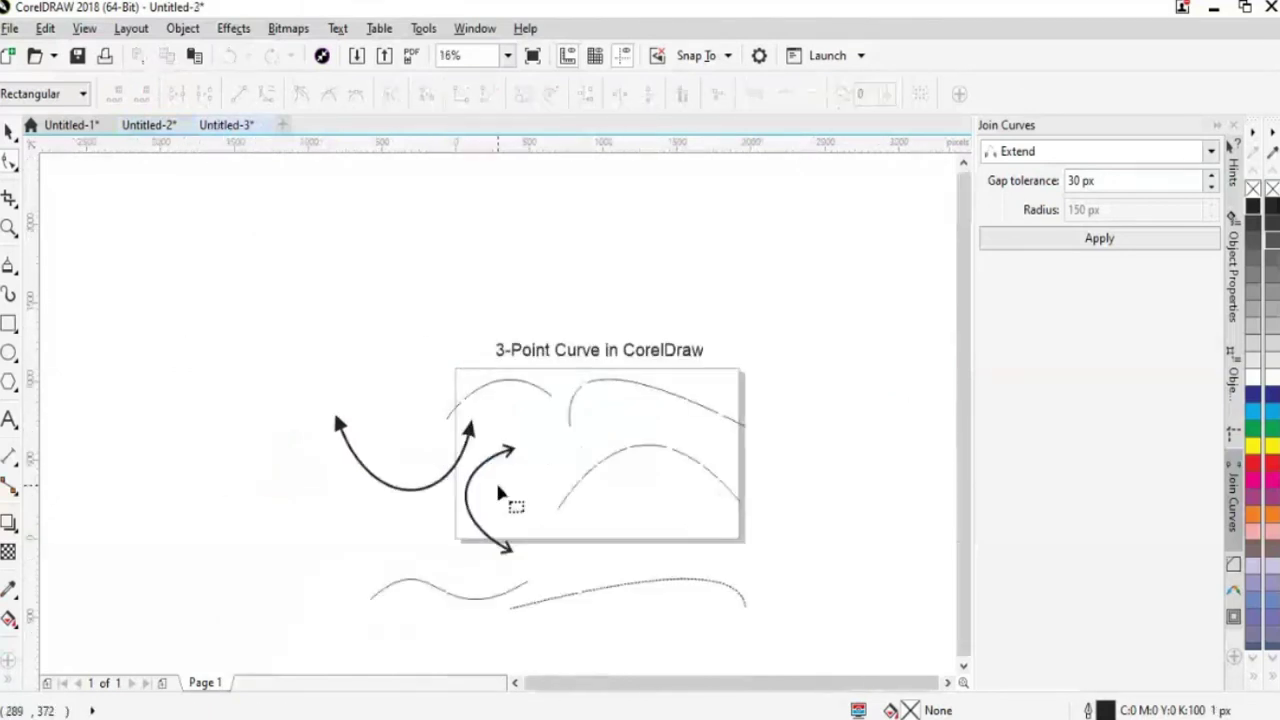
- Clear the upper half of the page by moving its right curve down and its left curve further left
scroll(800, 693, up, 2)
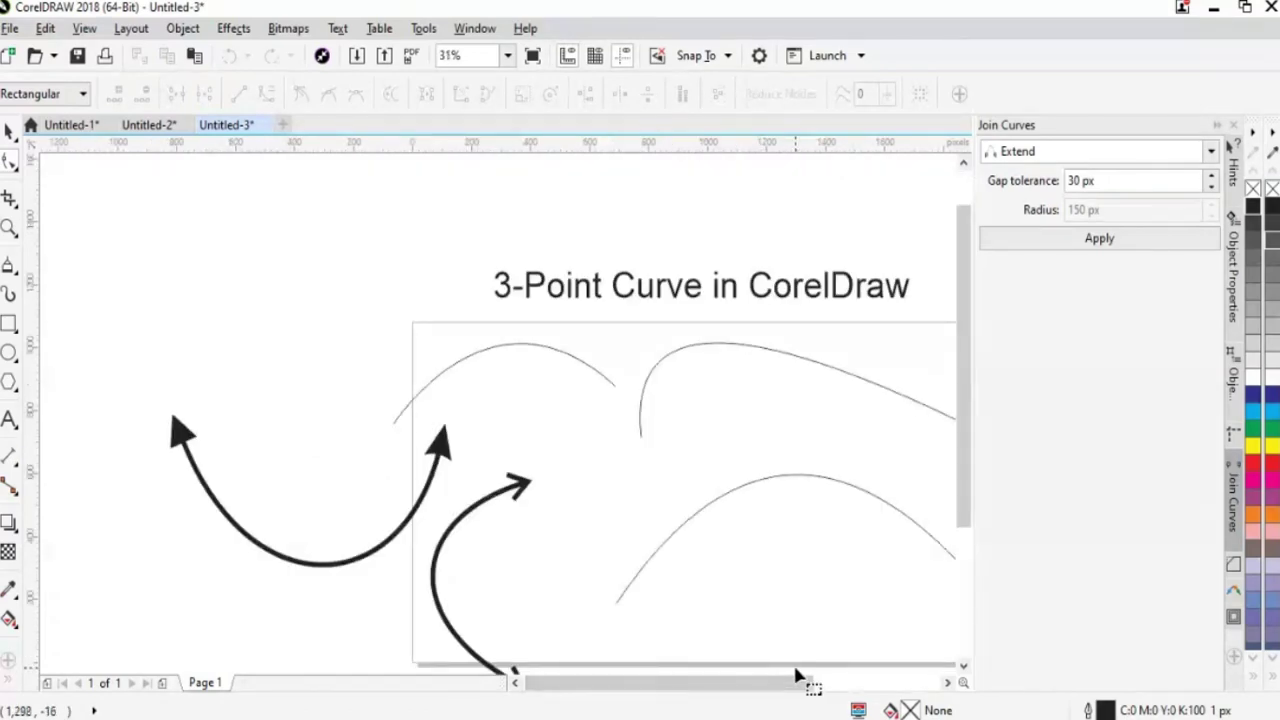
scroll(794, 670, right, 3)
click(9, 131)
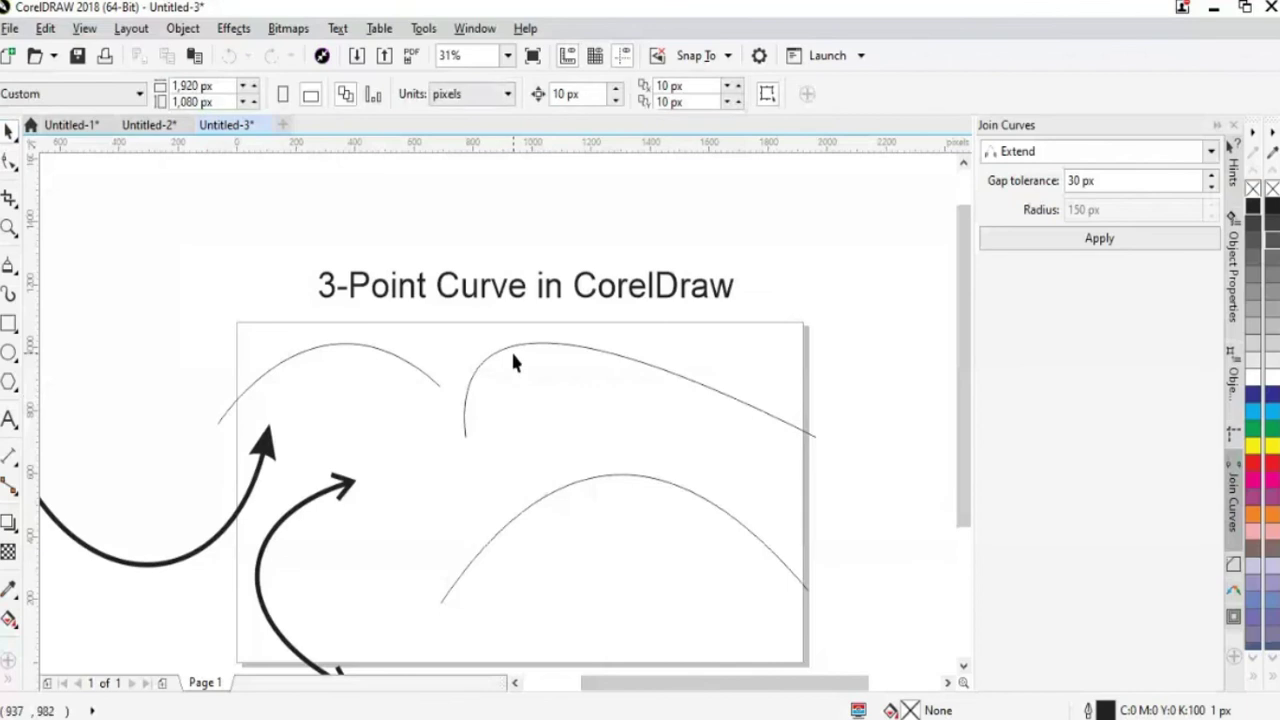
drag(512, 362, 527, 572)
drag(394, 363, 237, 381)
click(422, 335)
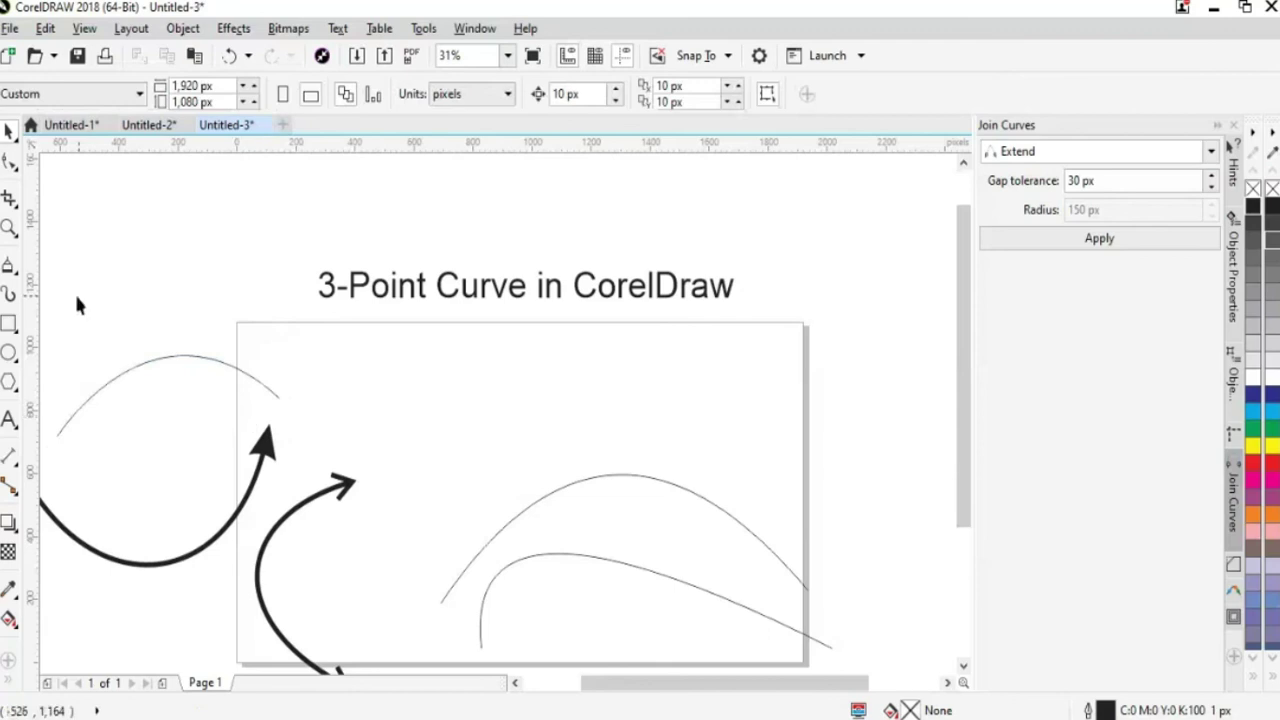
- Draw an upward-arching 3-point curve about 1,133 px wide and 669 px high across the upper page and title
click(8, 268)
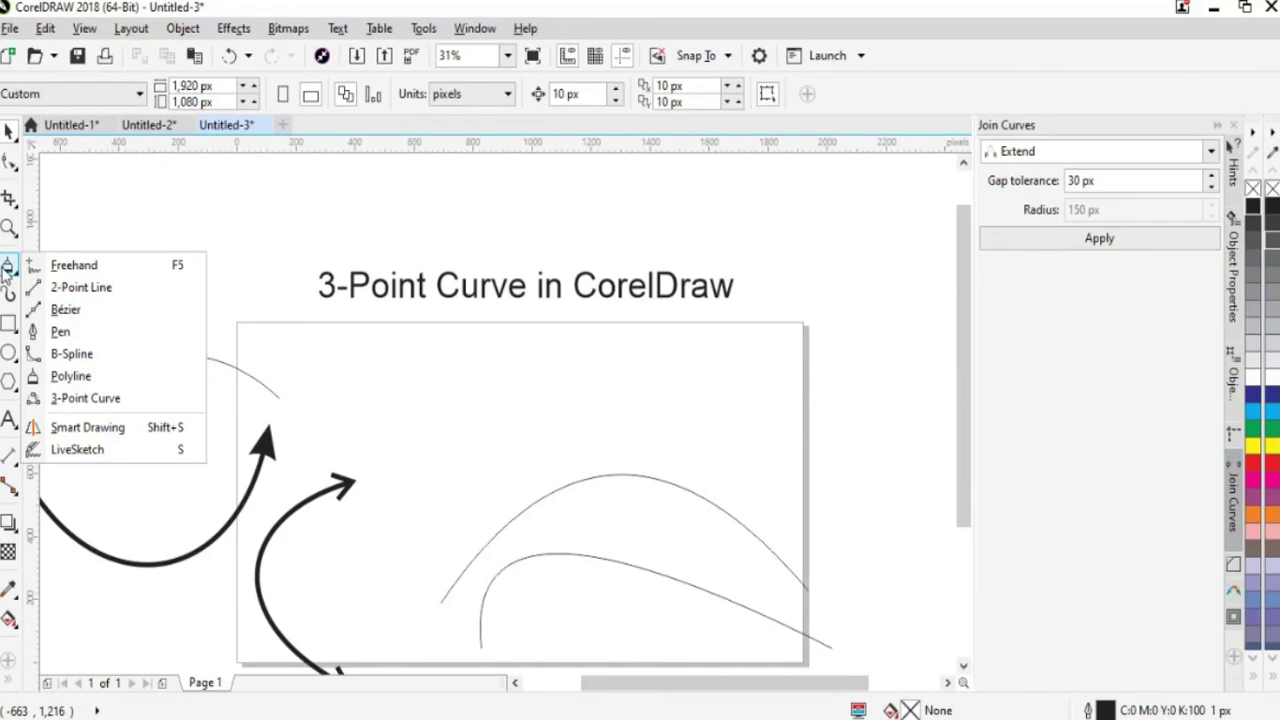
click(12, 282)
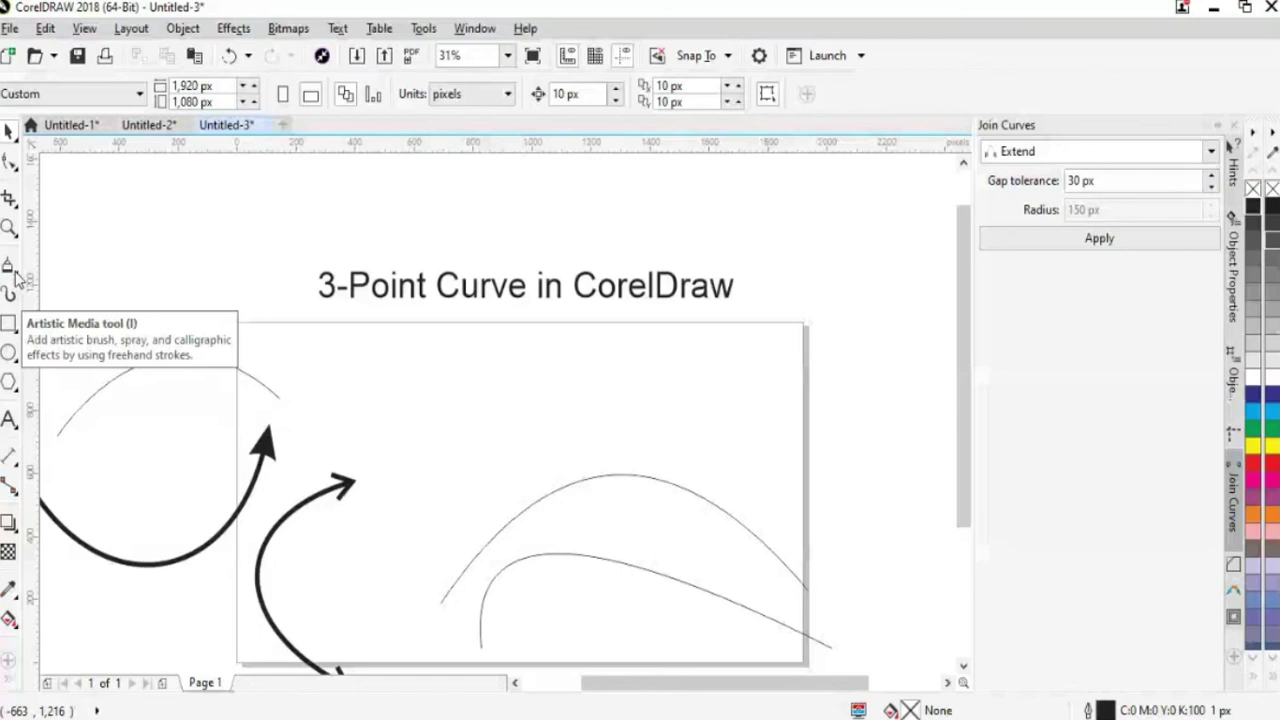
click(9, 266)
click(9, 266)
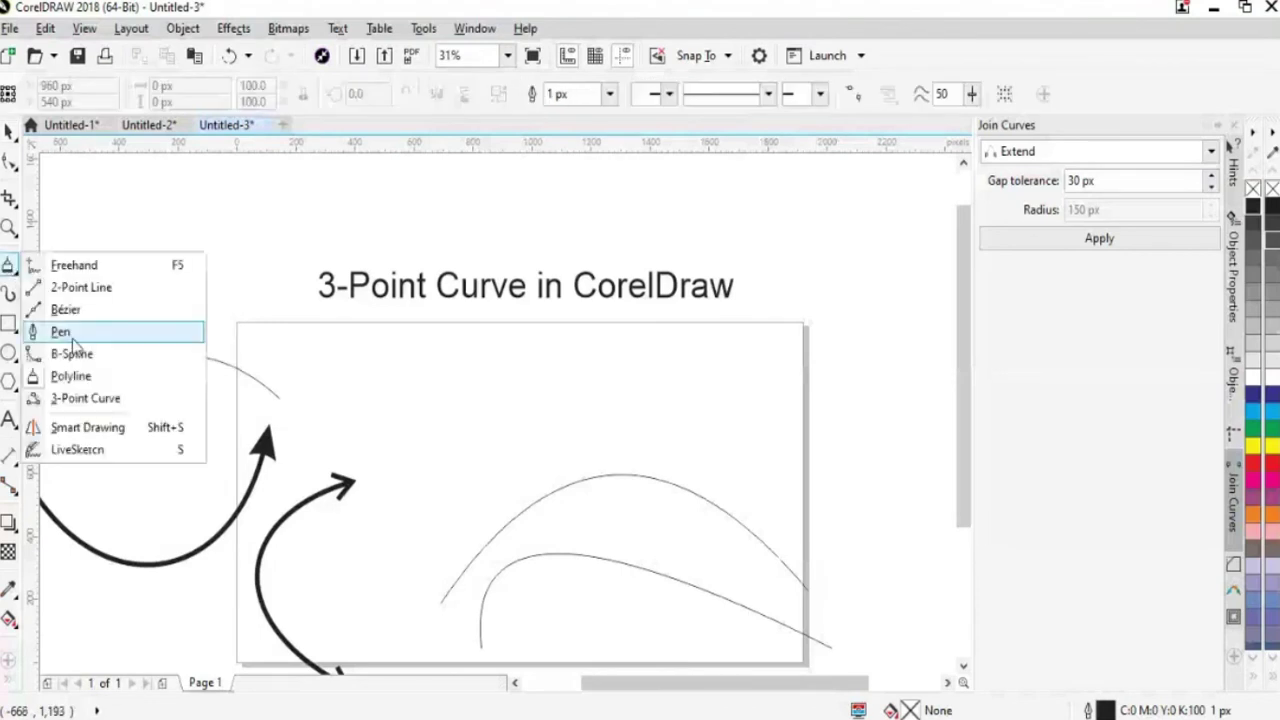
click(80, 398)
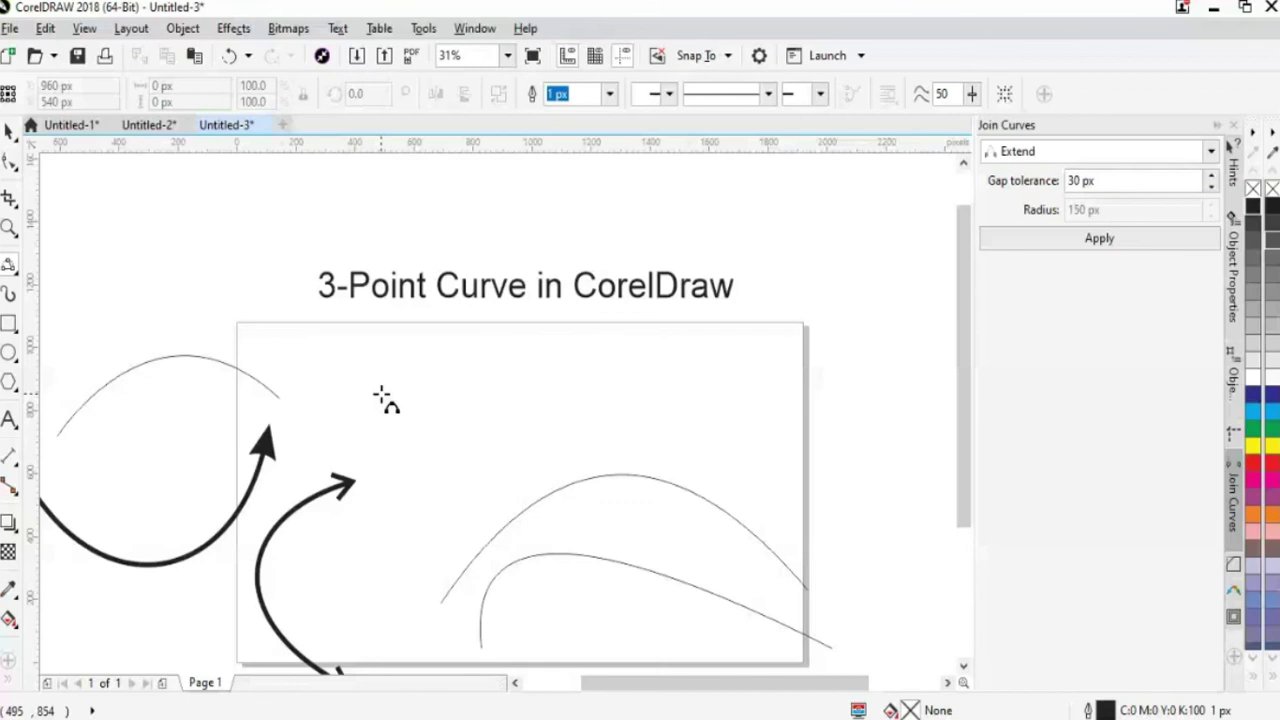
drag(388, 399, 718, 396)
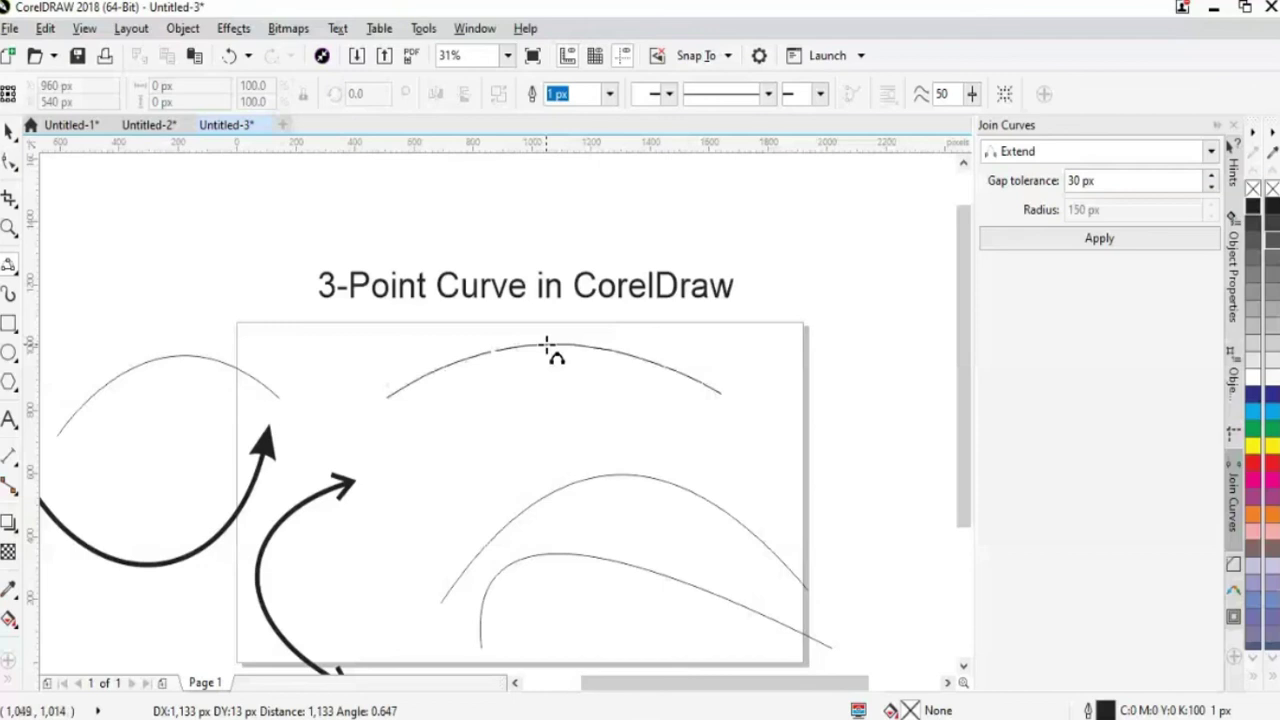
drag(548, 348, 550, 187)
- Draw a second 3-point curve beside the page's right edge, bulging right, about 410 px wide and 806 px high
drag(818, 683, 878, 688)
drag(773, 287, 787, 535)
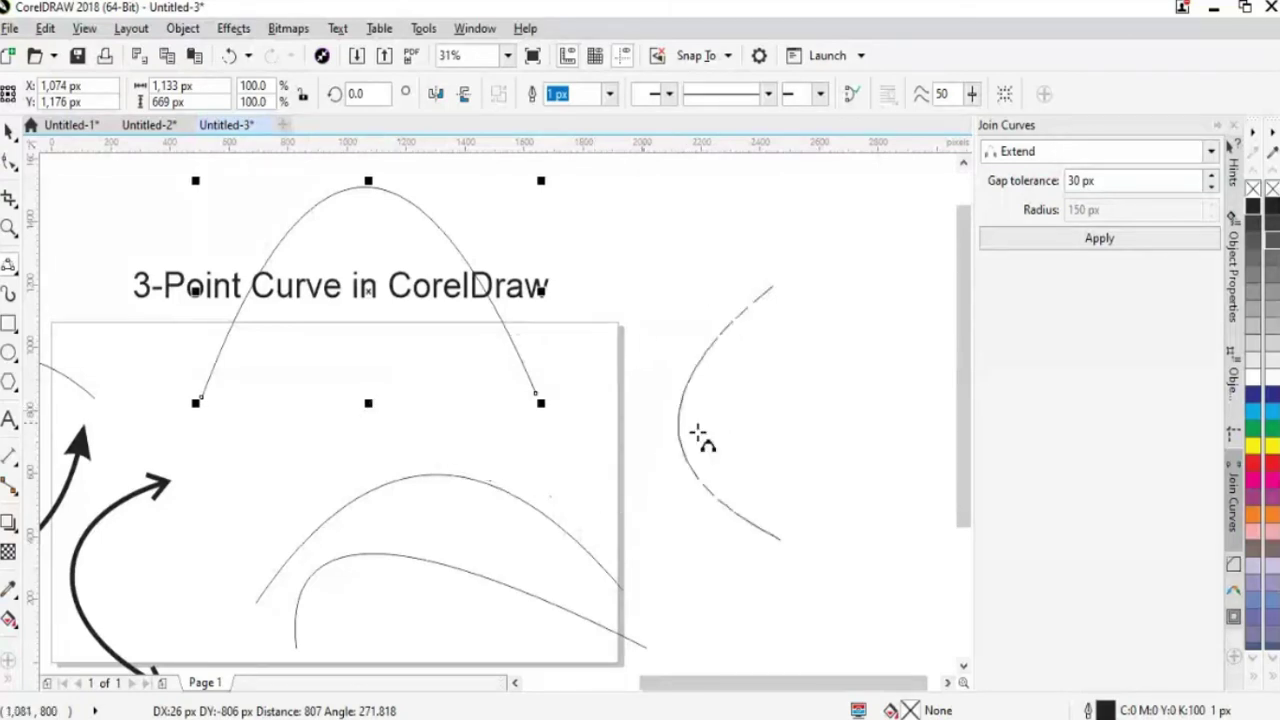
click(895, 420)
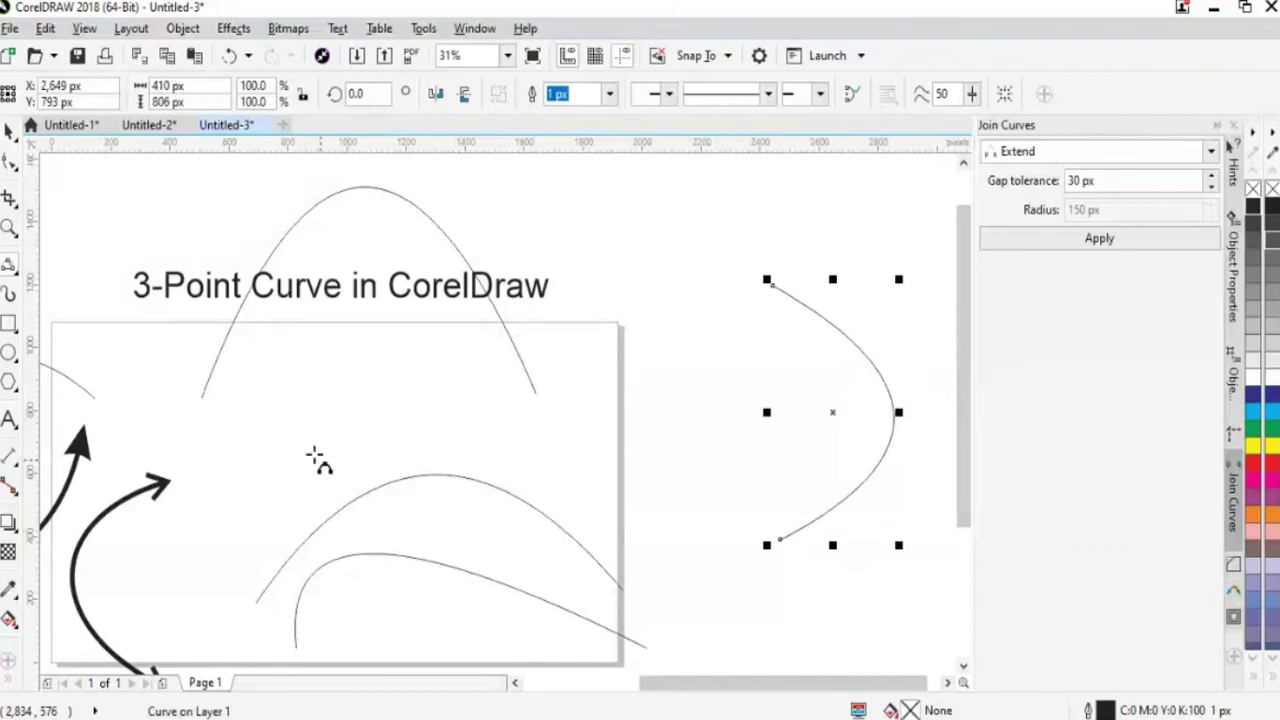
drag(716, 690, 726, 688)
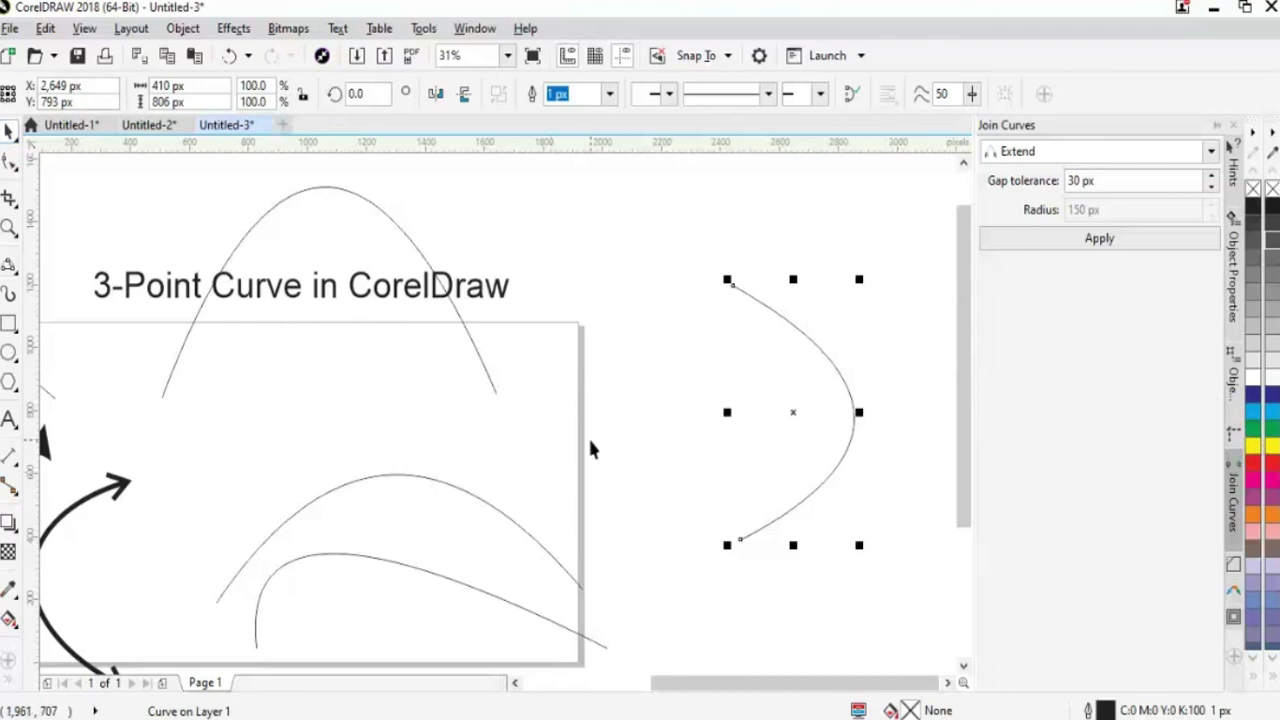
- Create a new document and draw an open four-segment zigzag with the Pen tool, about 1,564 px wide and 584 px high
key(ctrl+n)
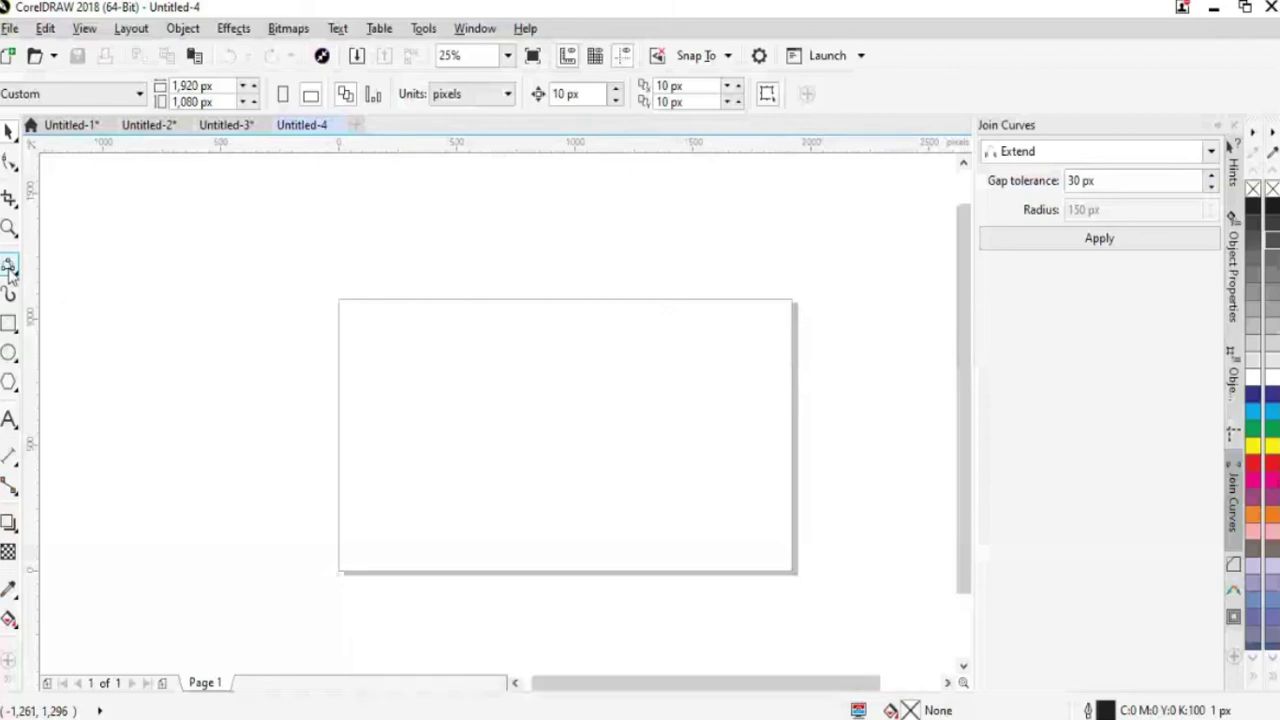
click(8, 265)
click(385, 487)
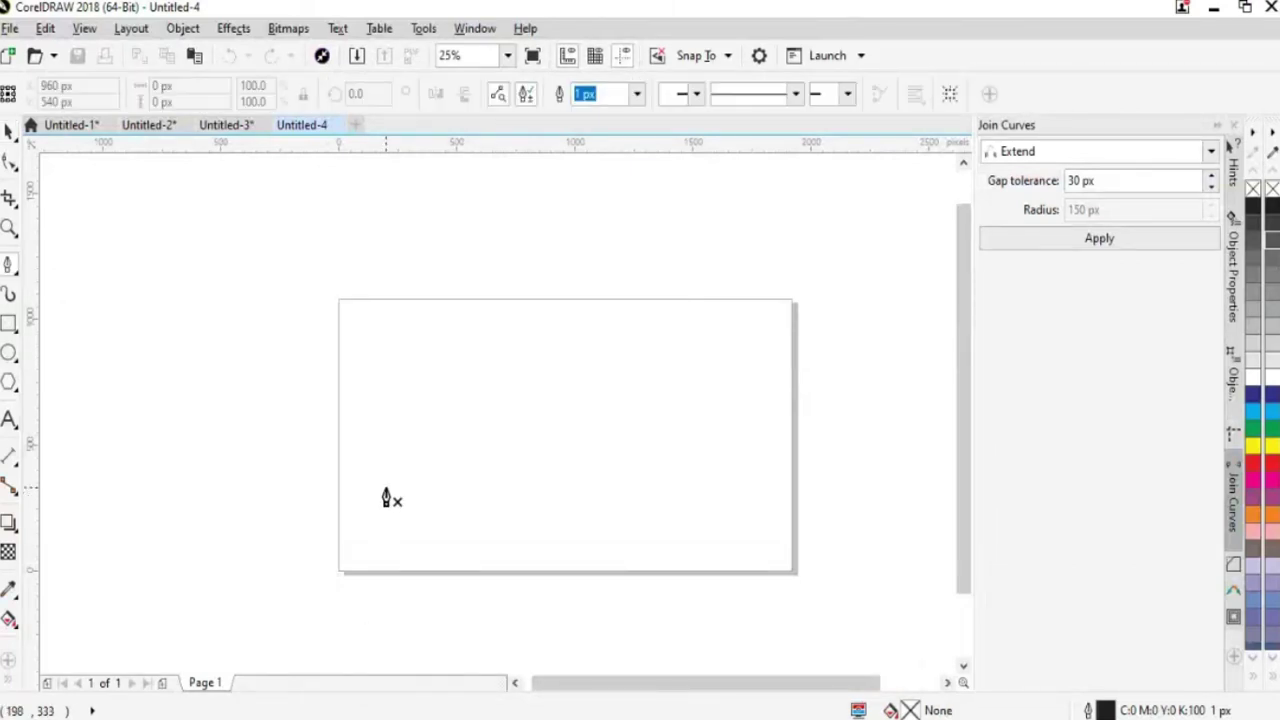
click(478, 400)
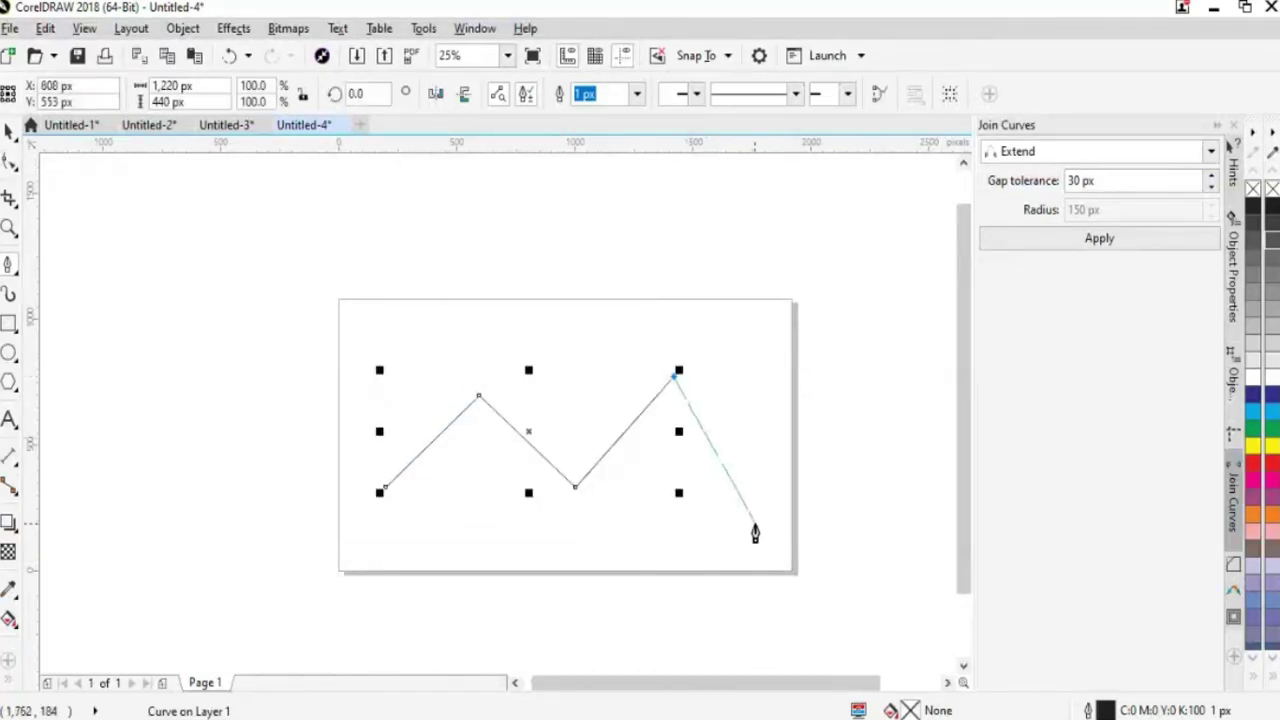
double_click(757, 524)
click(10, 160)
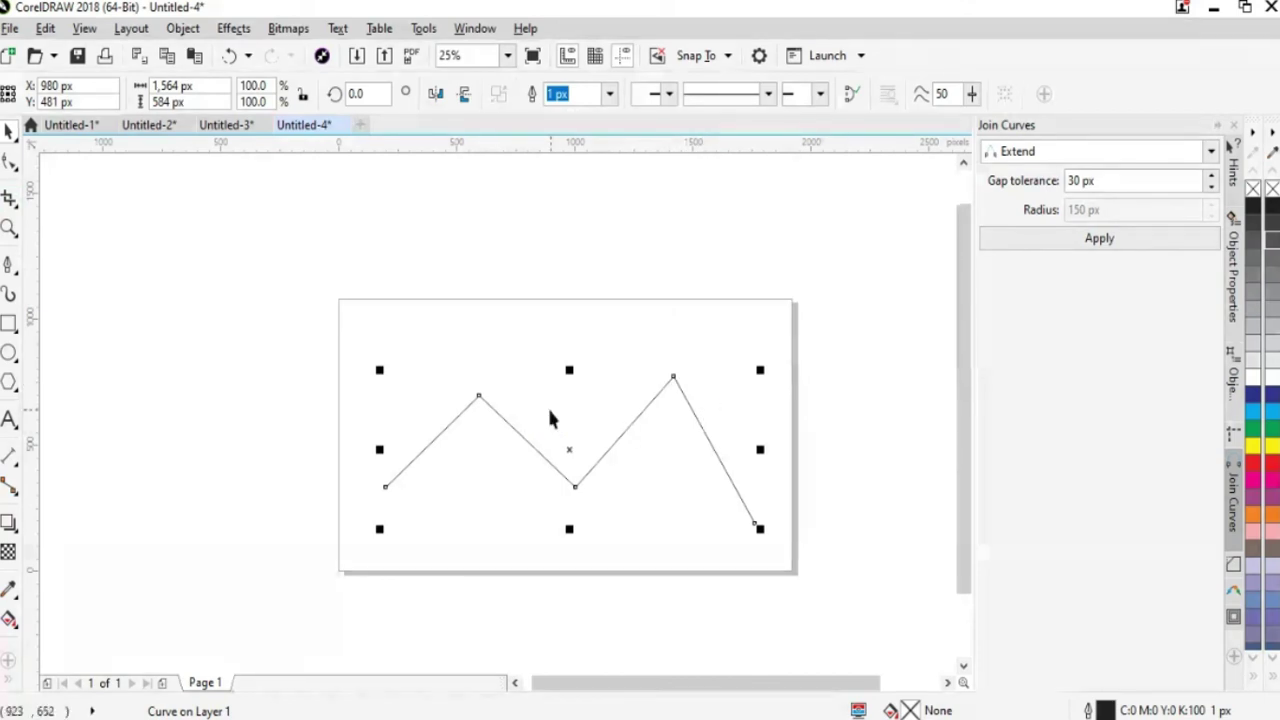
- Move the zigzag left so it overlaps the page's left edge and set its outline width to 20 px
drag(549, 418, 540, 361)
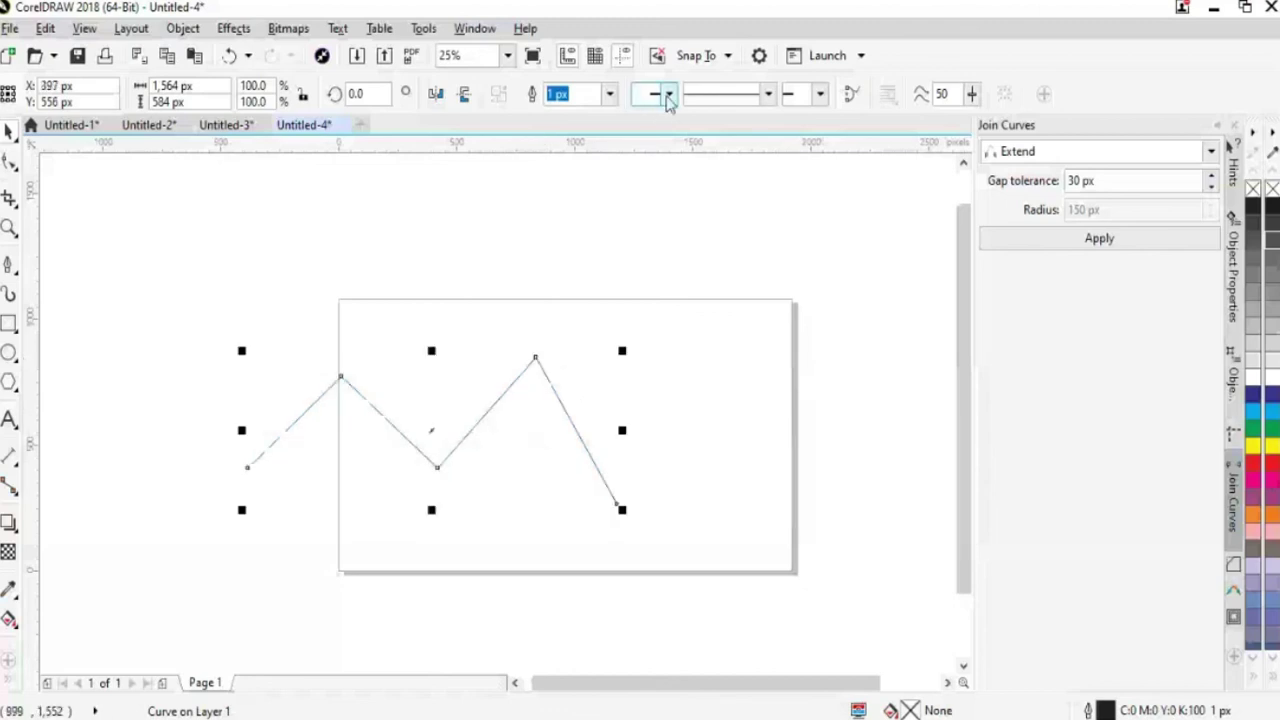
click(609, 93)
click(557, 274)
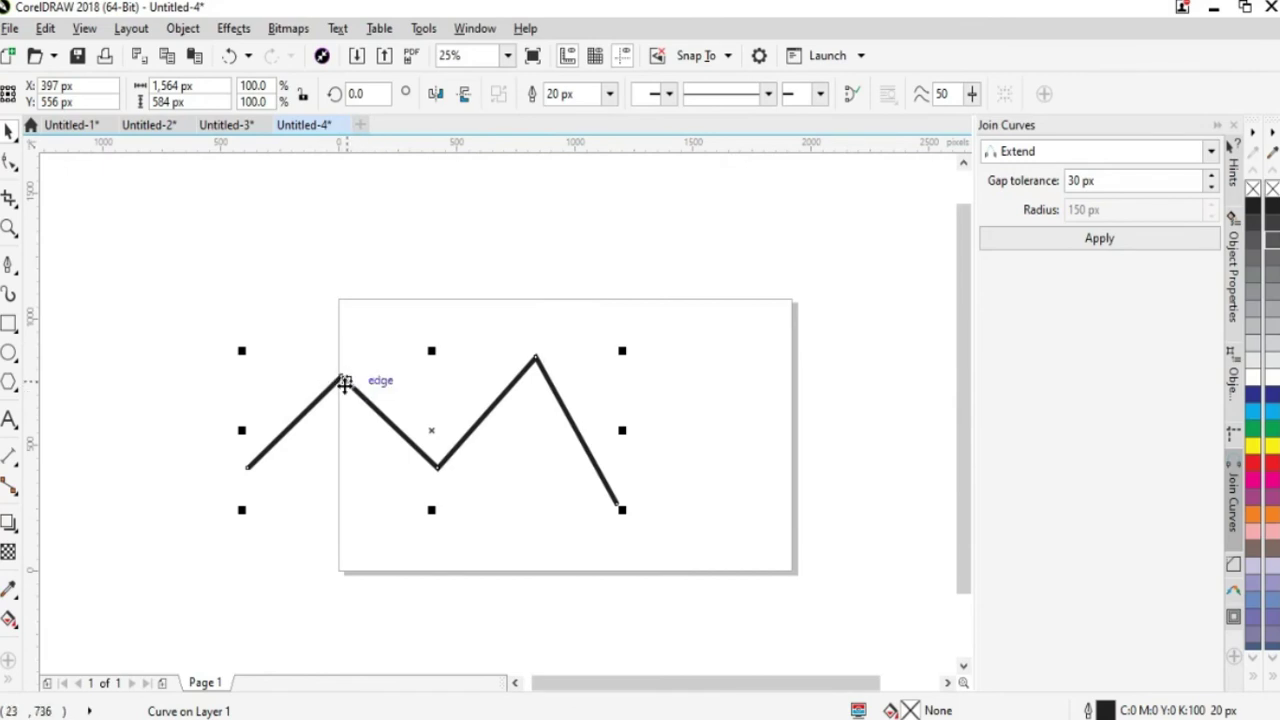
scroll(344, 383, up, 1)
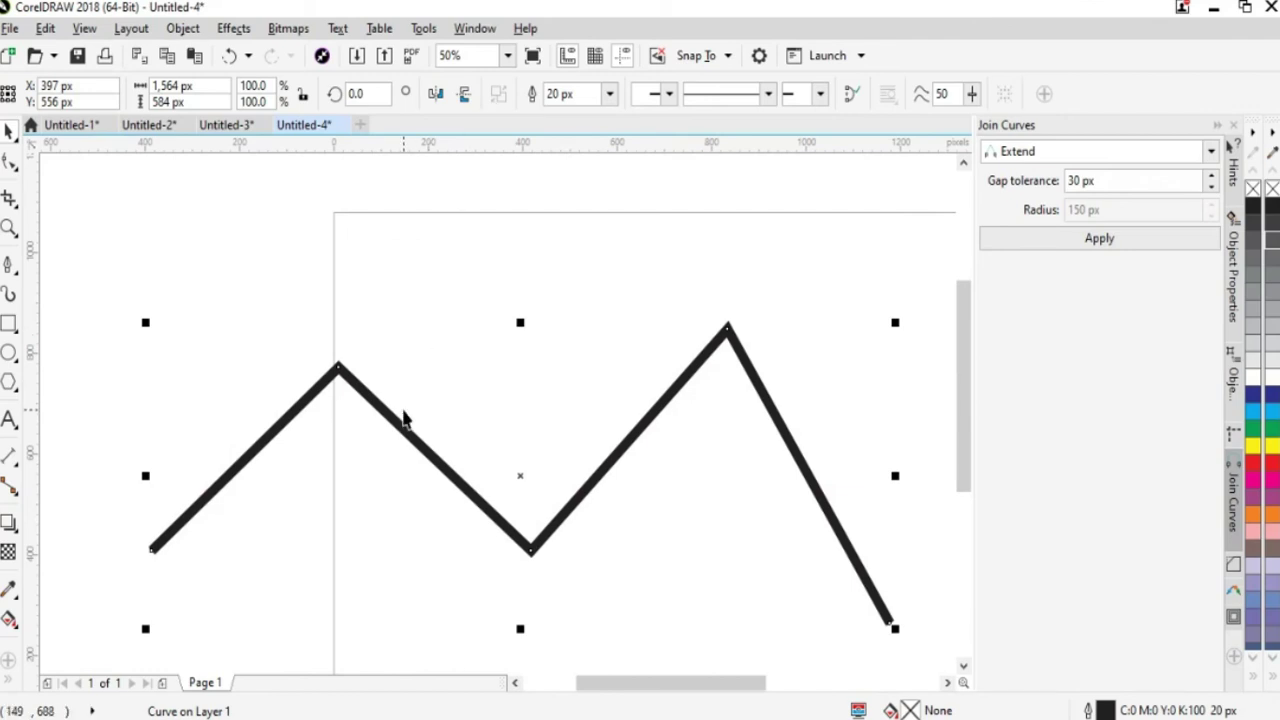
- Bring up the Fillet/Scallop/Chamfer settings for the selected zigzag
click(475, 30)
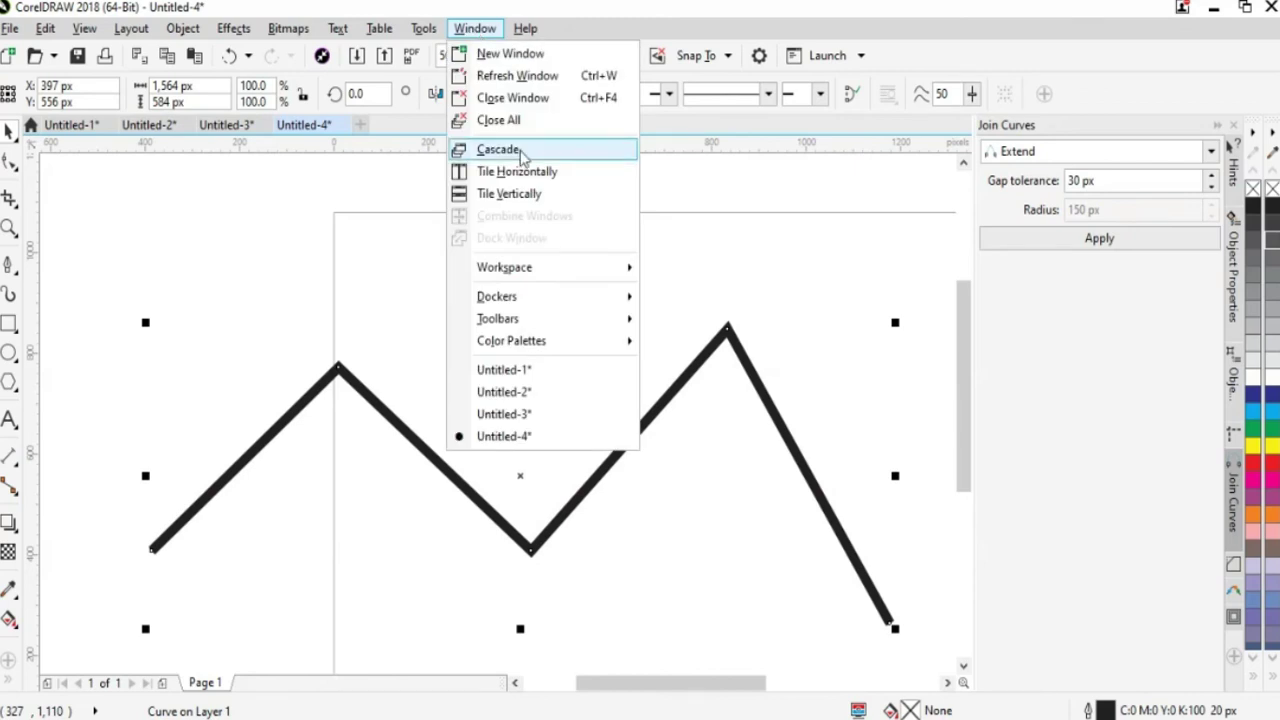
mouse_move(557, 300)
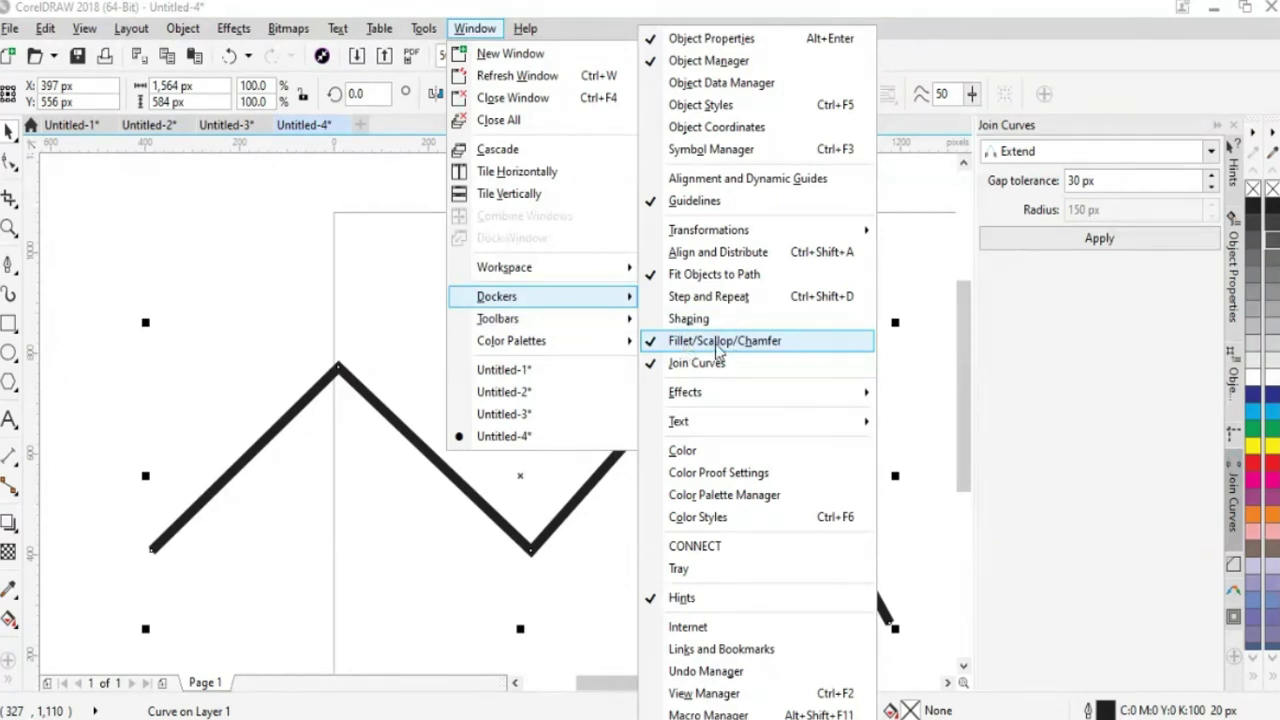
click(764, 342)
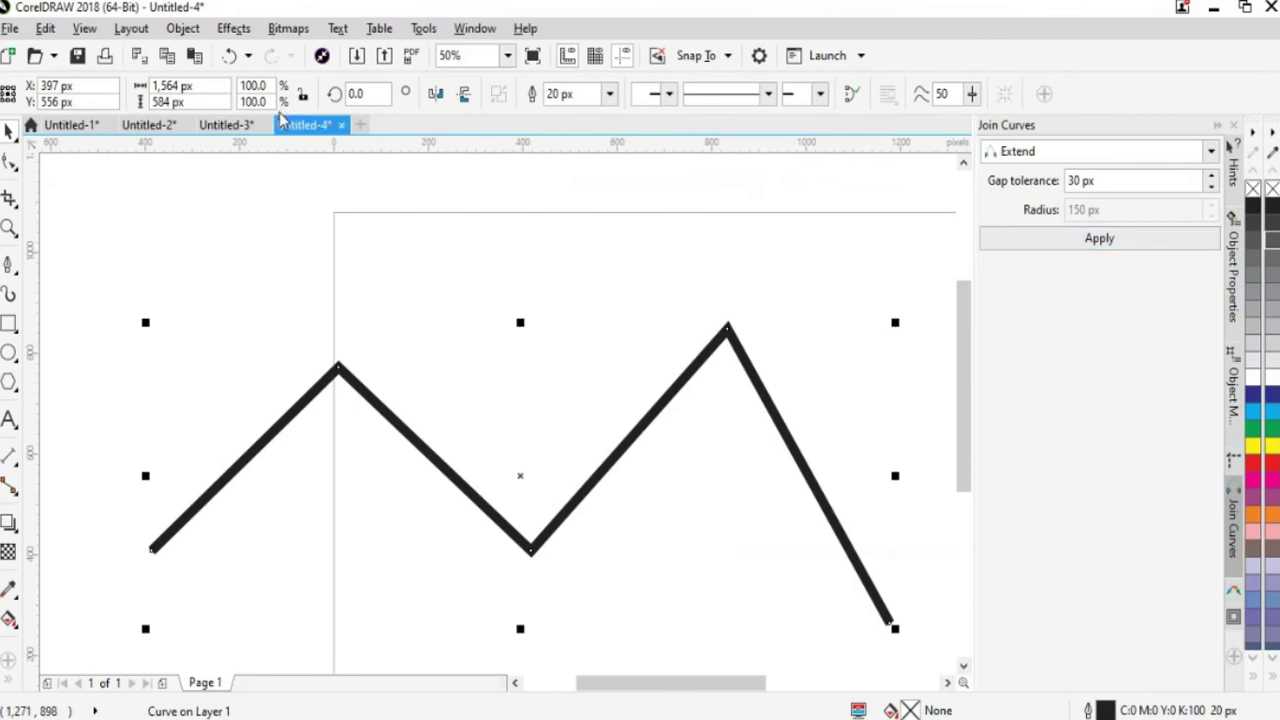
click(474, 28)
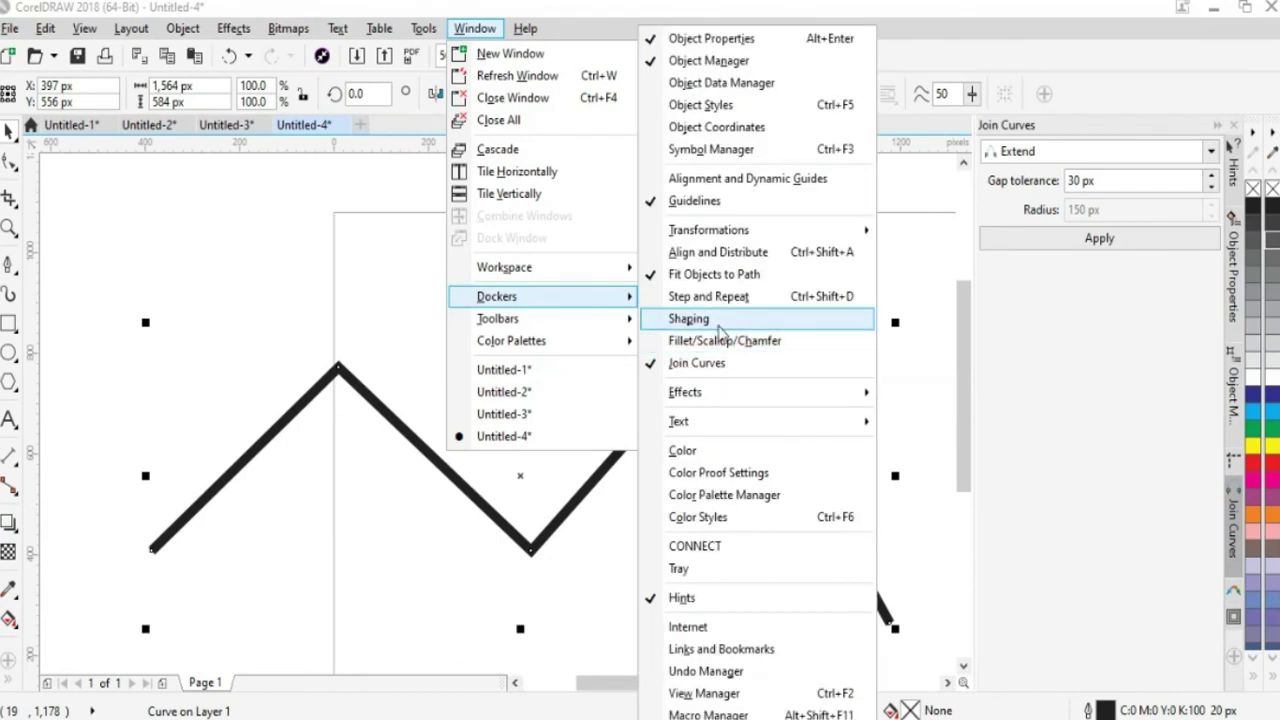
click(720, 318)
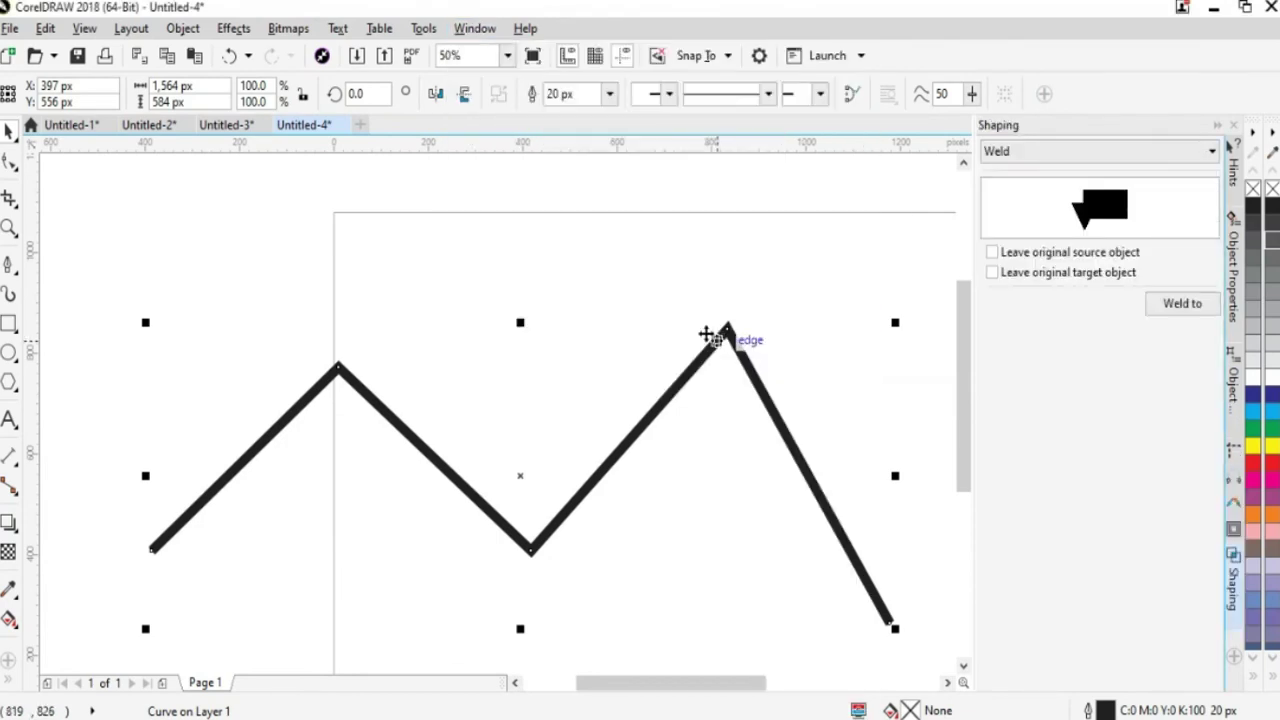
click(474, 28)
mouse_move(517, 302)
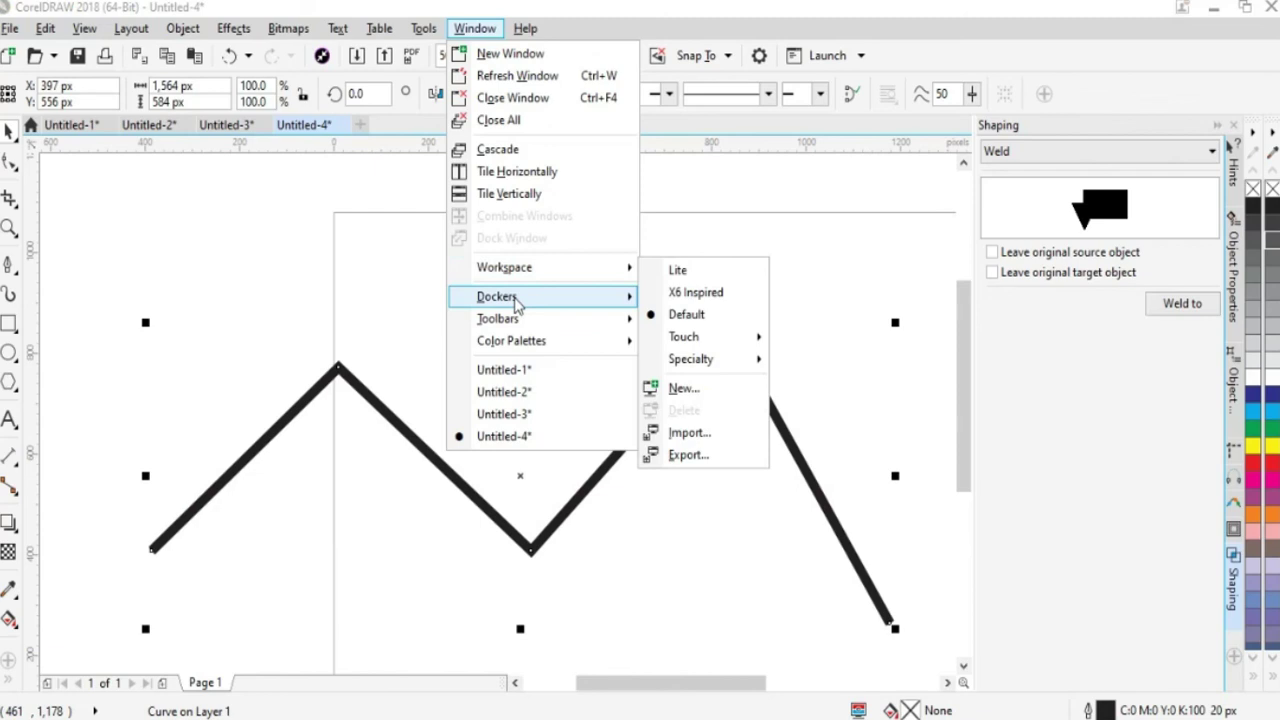
click(694, 346)
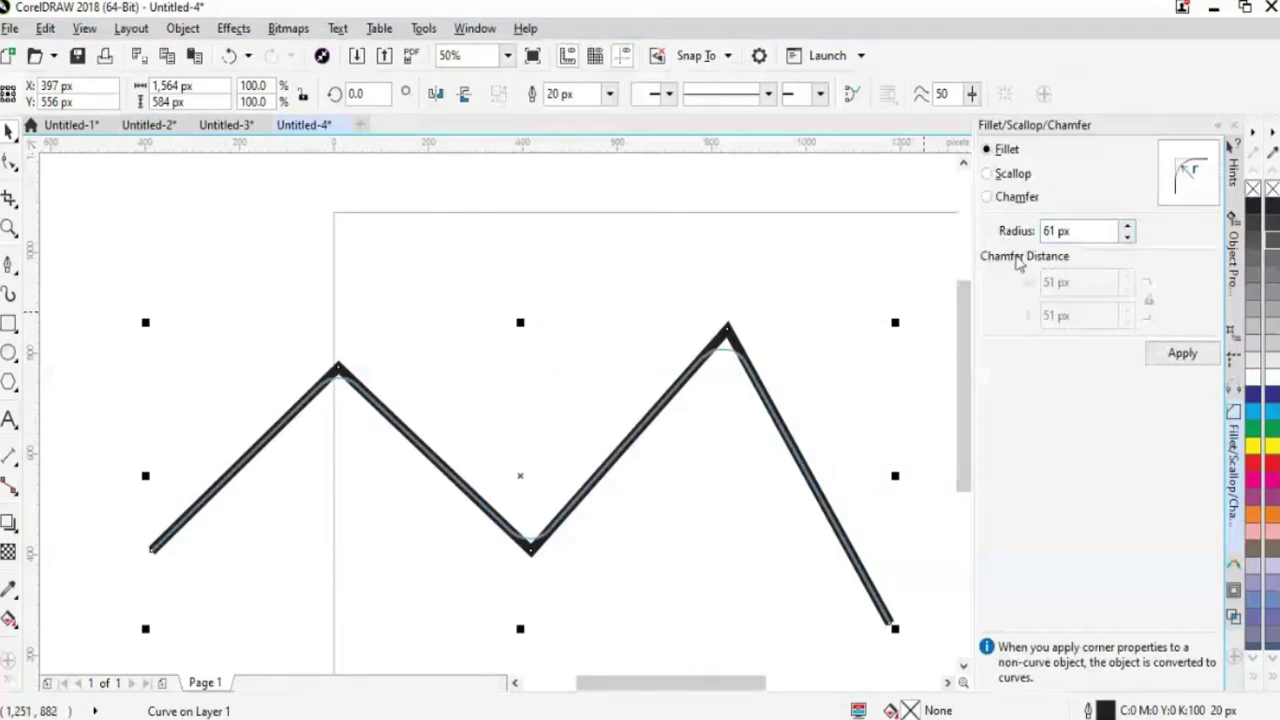
- Fillet the zigzag's corners with a 40 px radius
click(1082, 230)
text(40)
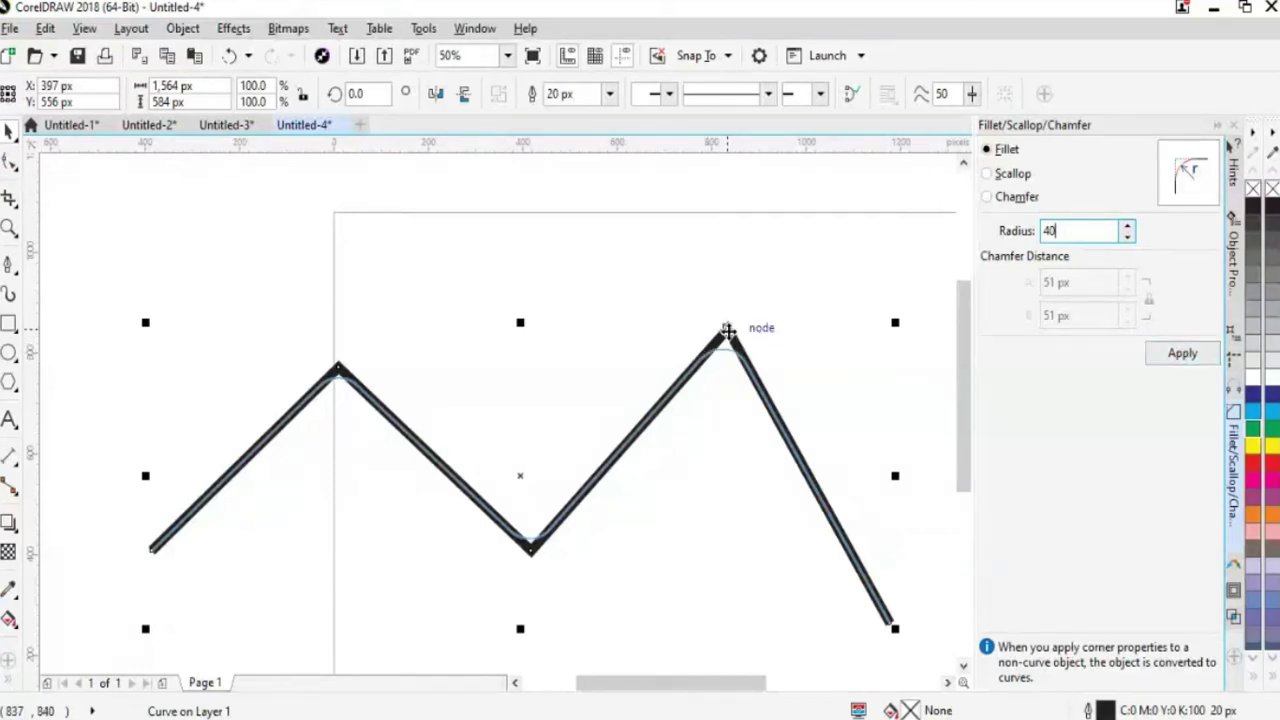
click(1183, 355)
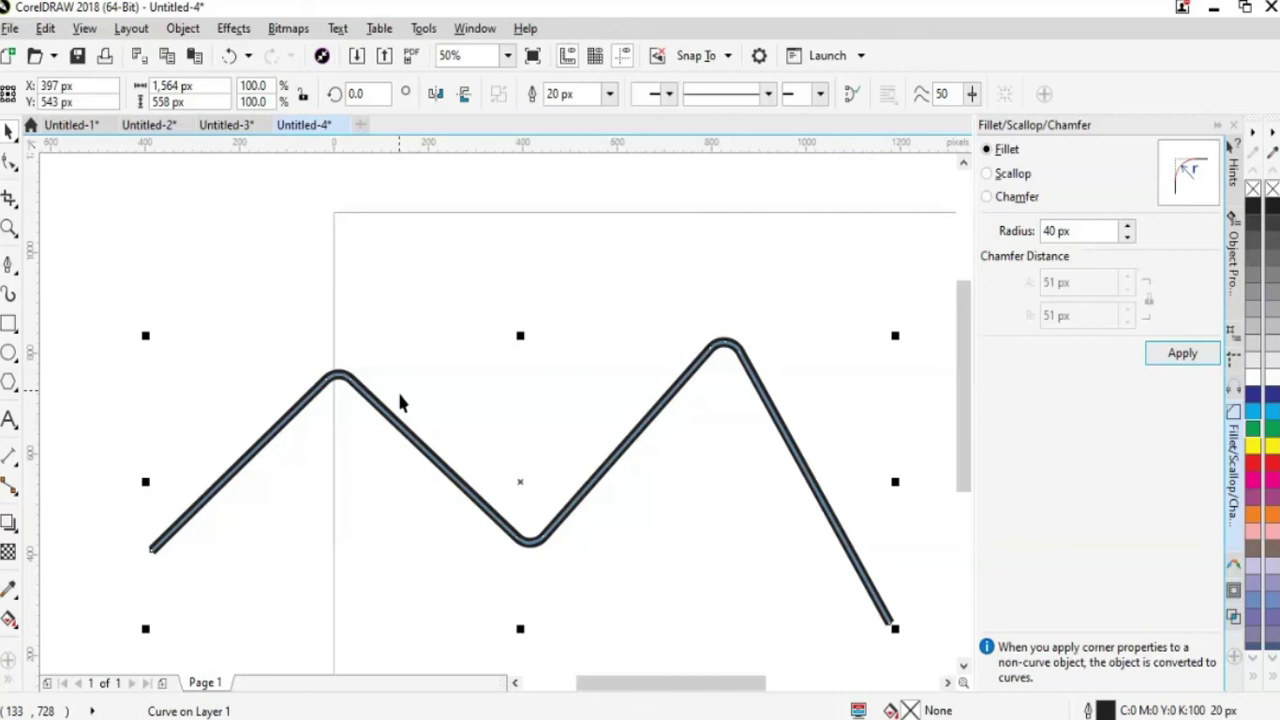
- Undo the zigzag's fillet and try 48 px scalloped corners on it, undoing the scallop as well
click(1008, 175)
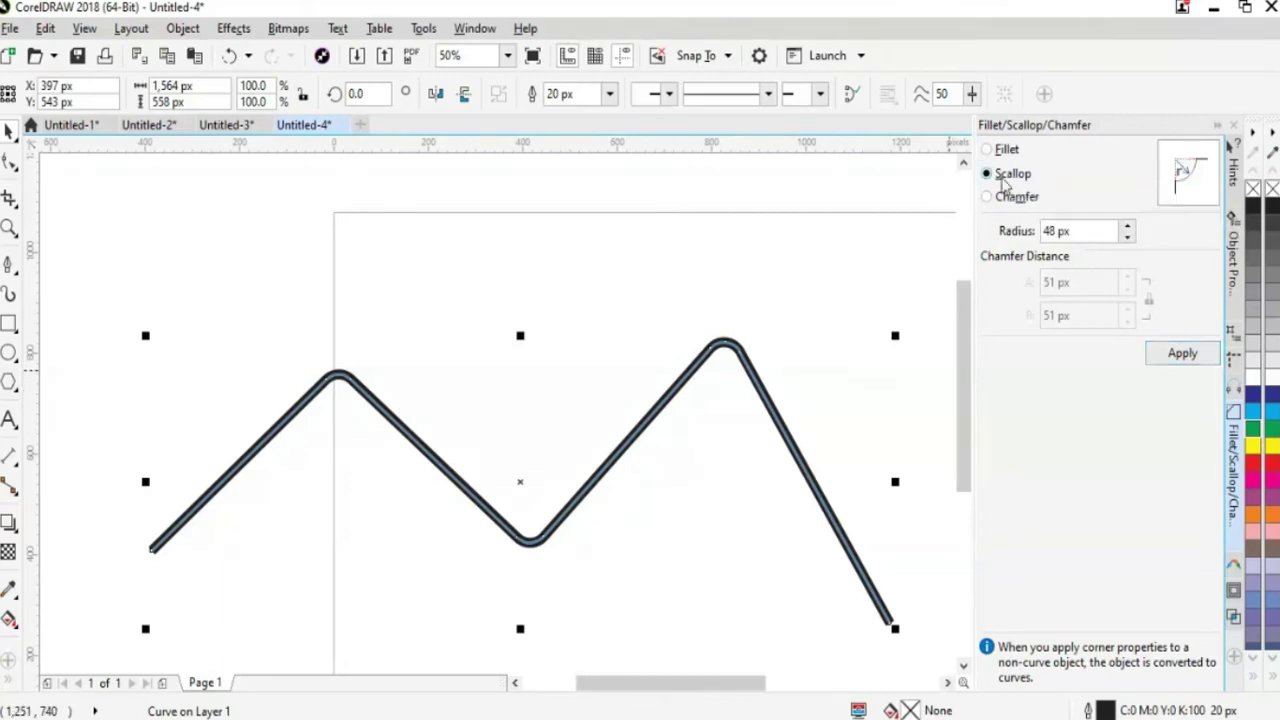
click(1182, 355)
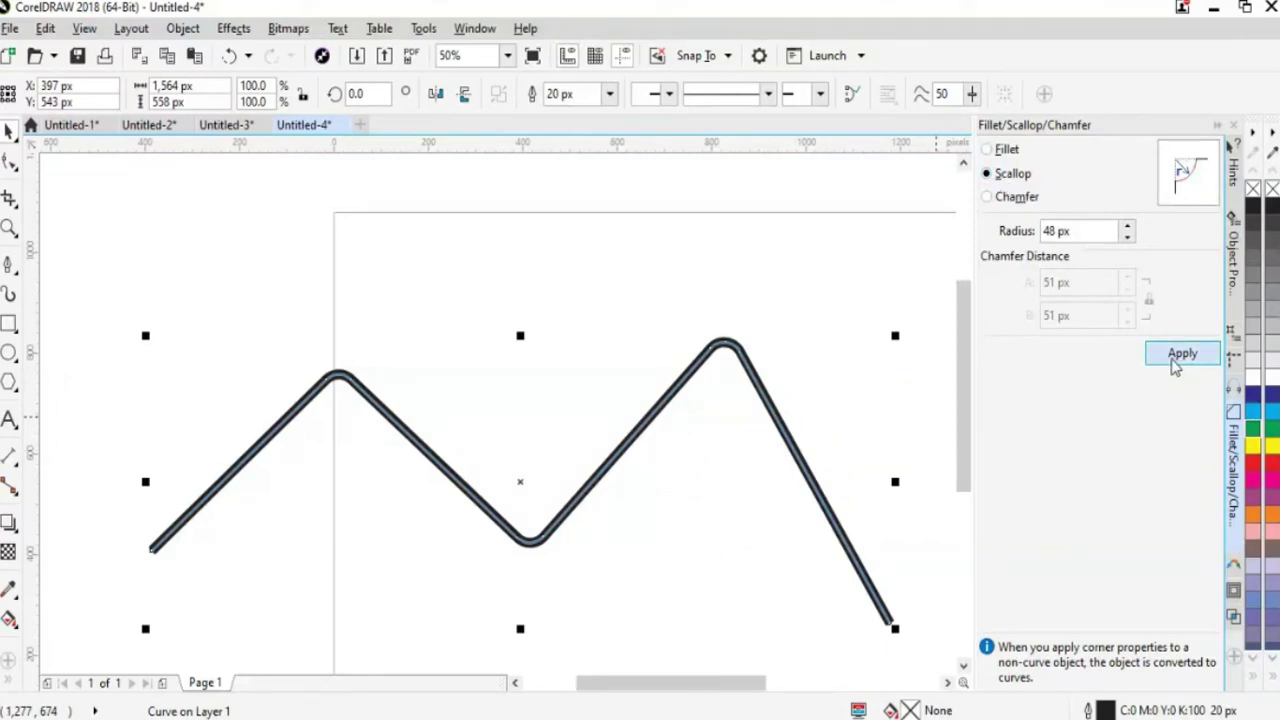
click(327, 300)
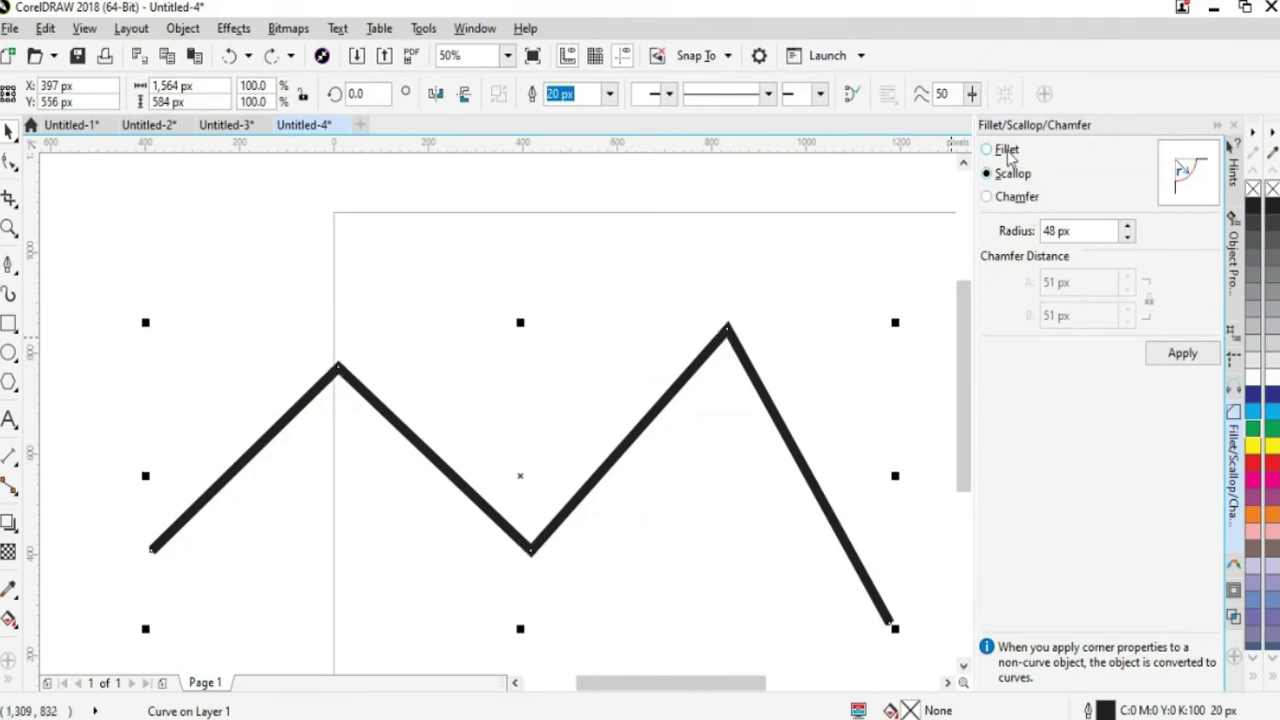
click(1183, 355)
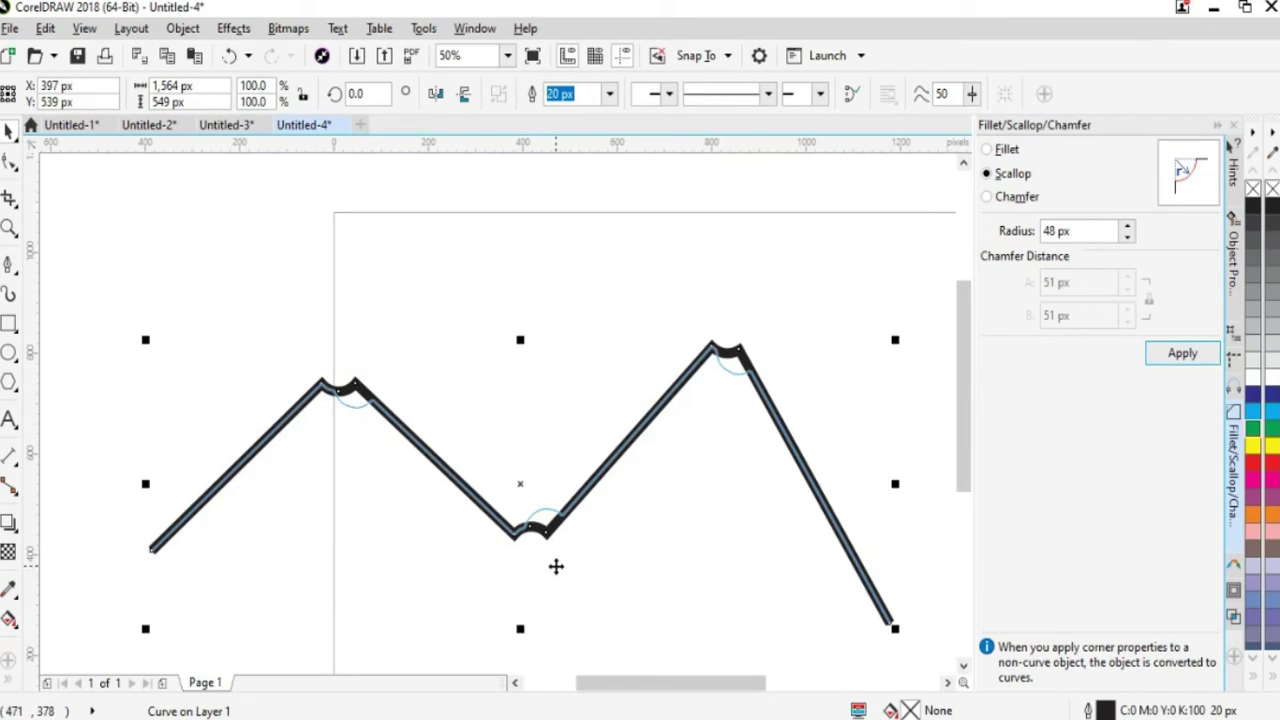
key(ctrl+z)
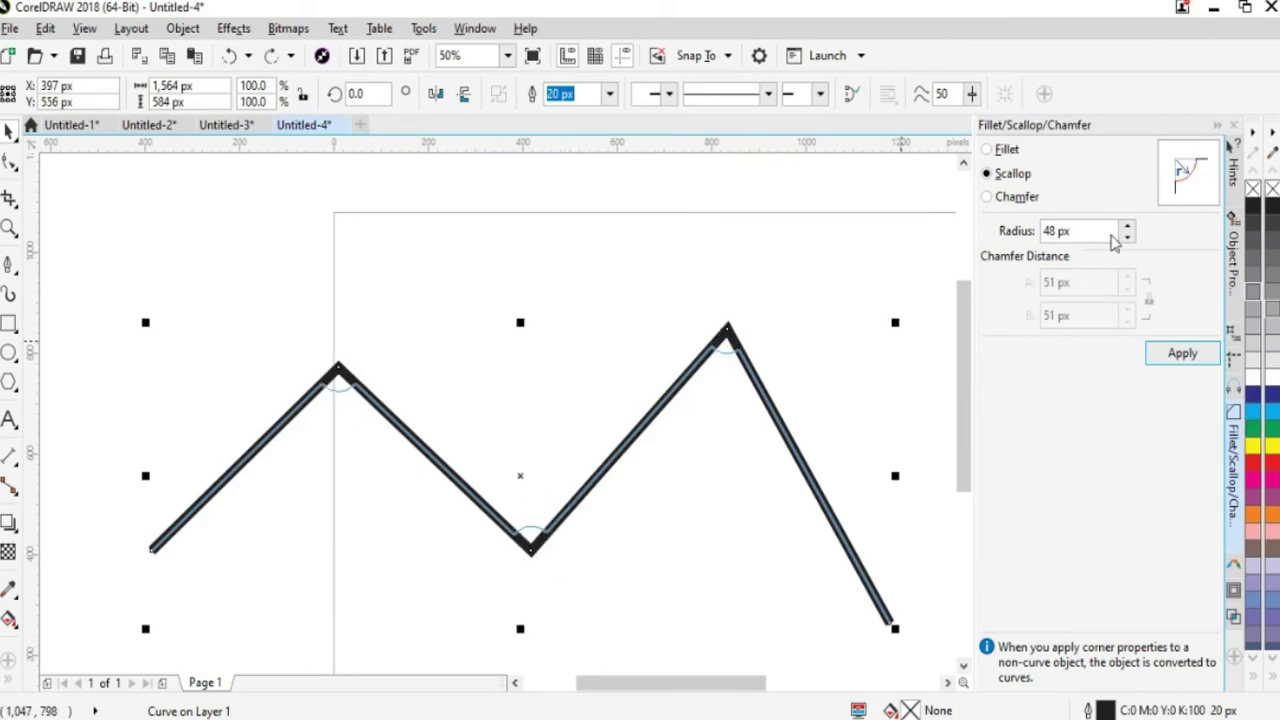
- Chamfer the zigzag's corners with a distance of 51 px
click(1010, 199)
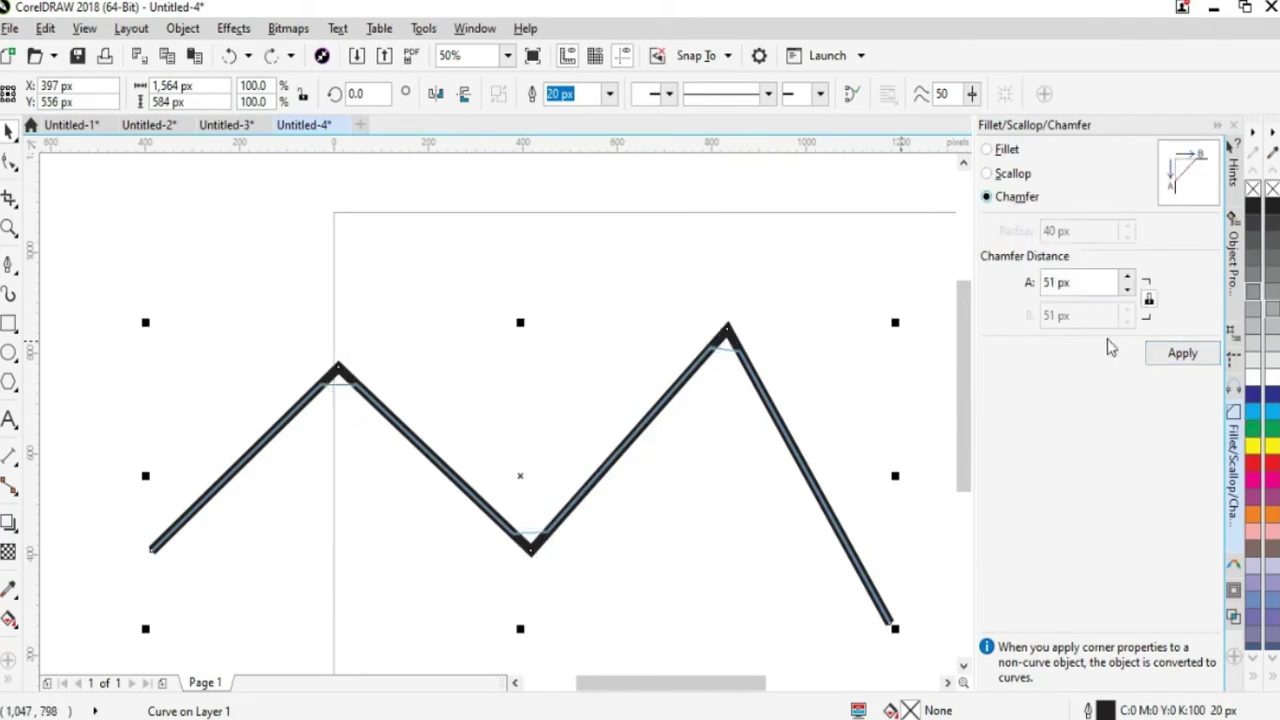
click(1177, 354)
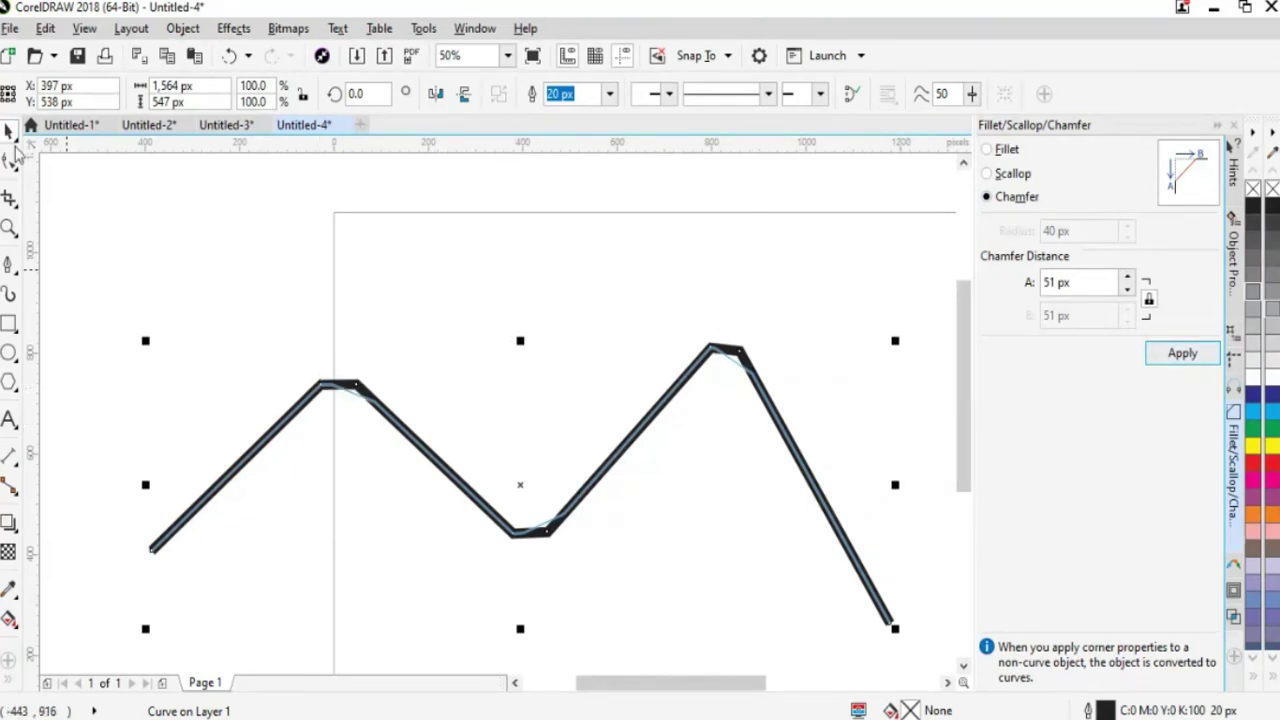
click(232, 255)
click(471, 500)
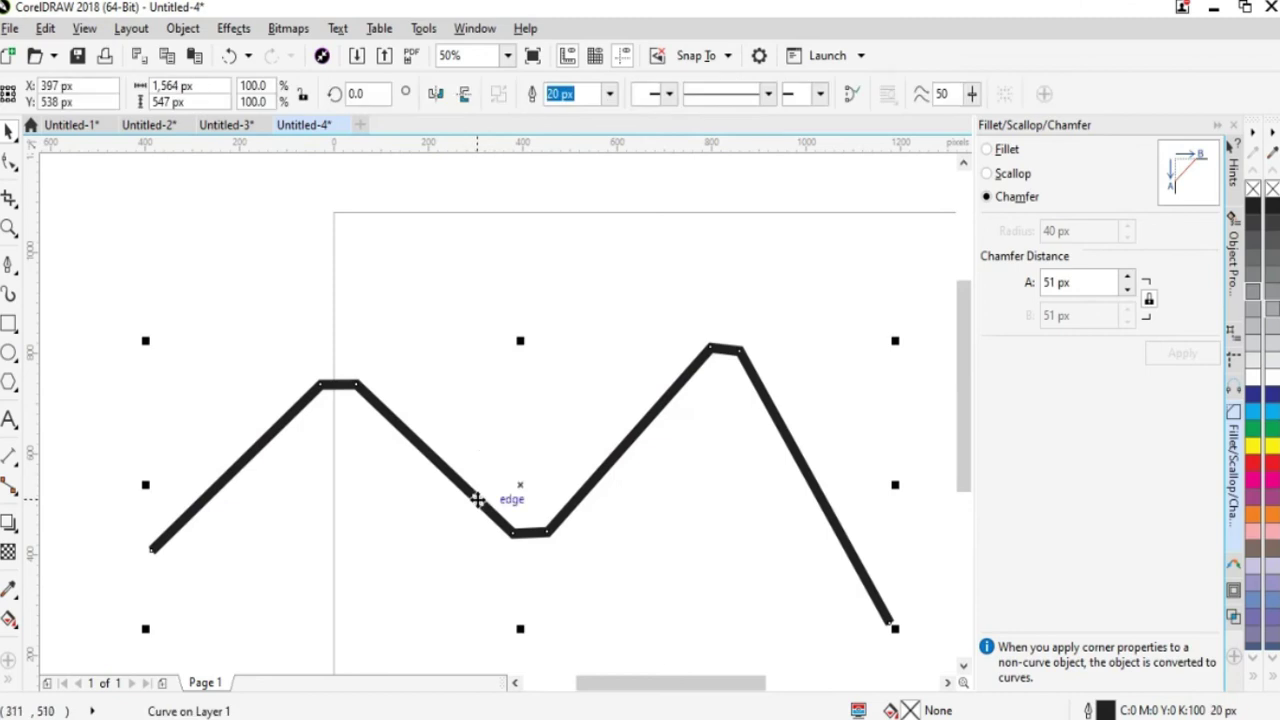
- Move the chamfered zigzag up and to the left, and undo both that move and the chamfer
drag(474, 498, 376, 359)
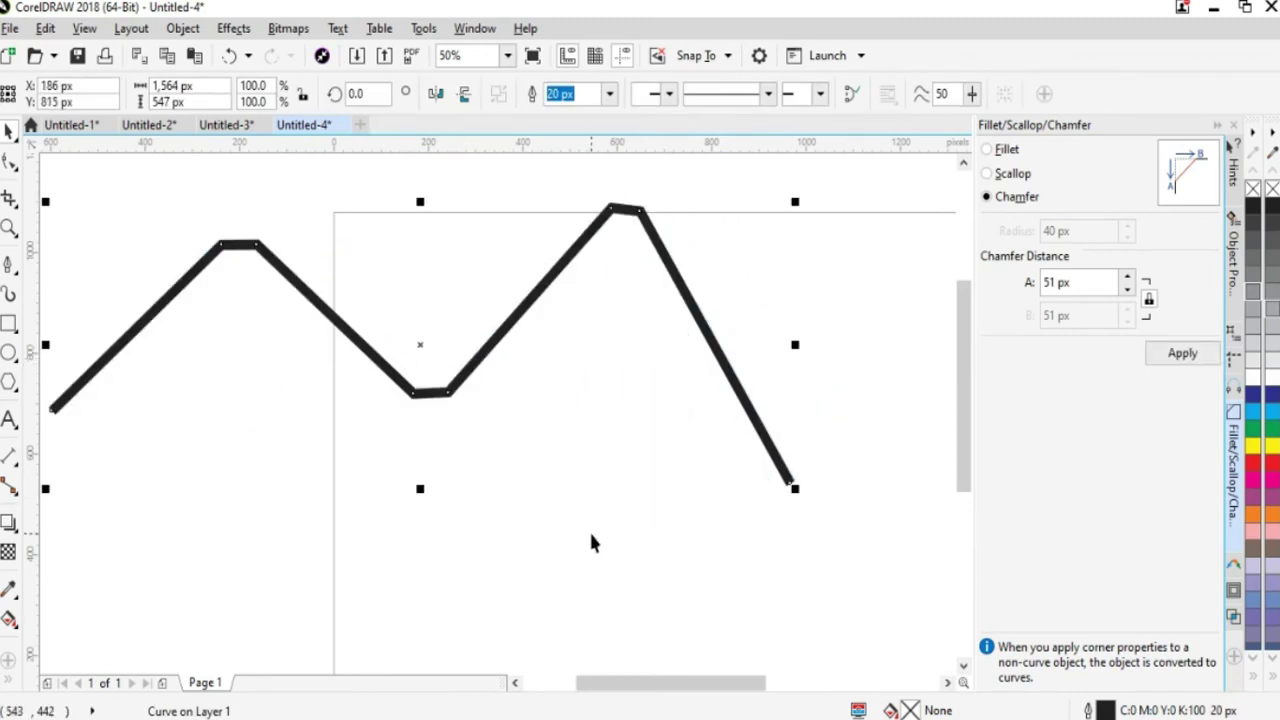
key(ctrl+z)
key(ctrl+z)
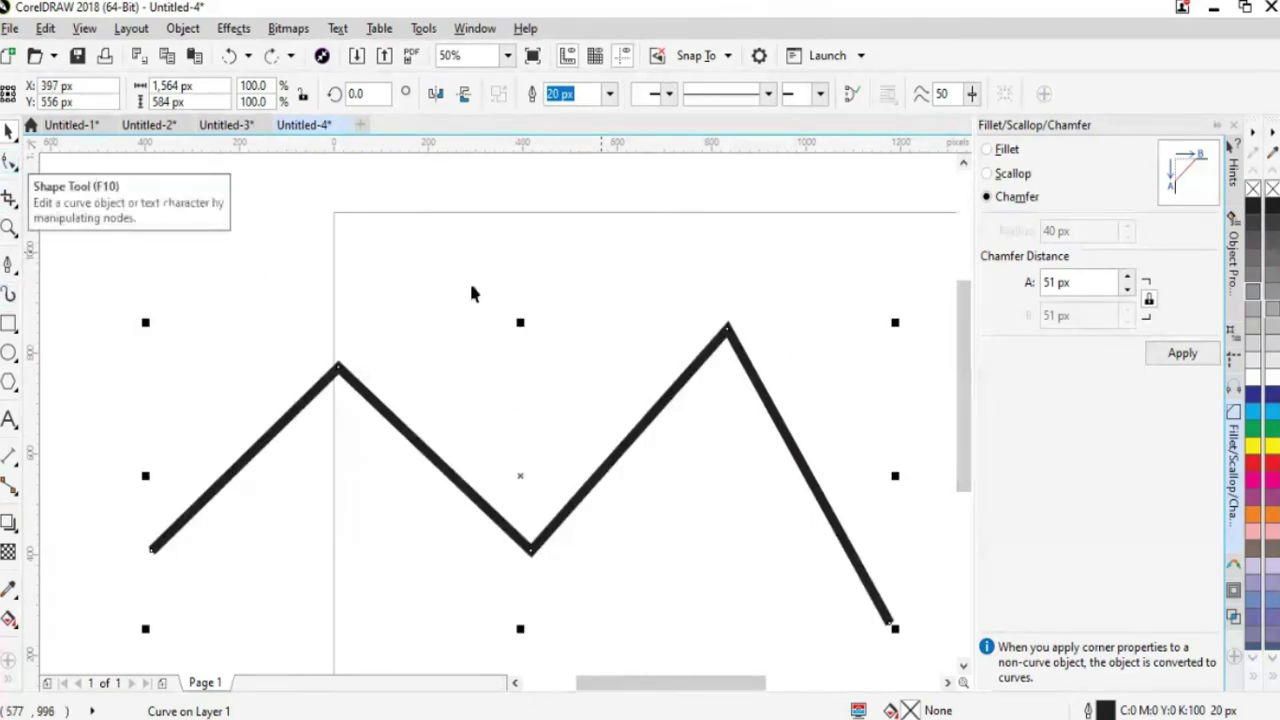
- Add a node on each side of the zigzag's first peak with the Shape tool
click(10, 163)
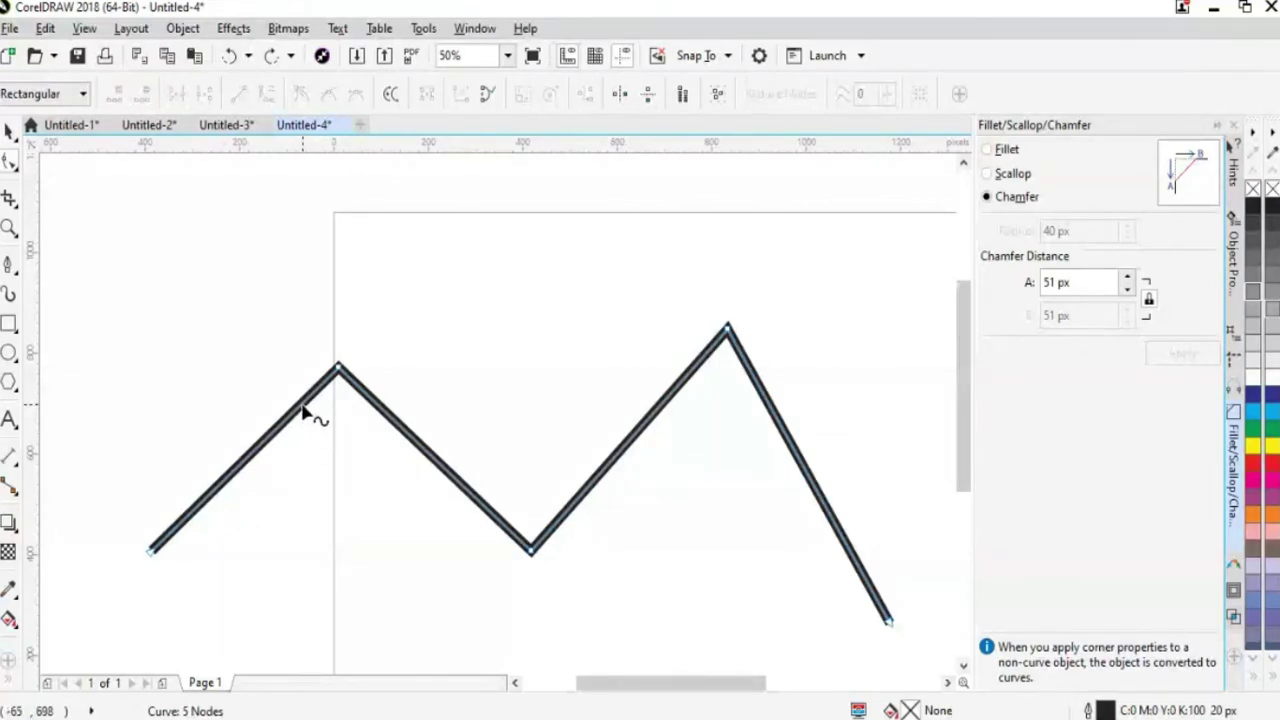
double_click(369, 396)
double_click(369, 396)
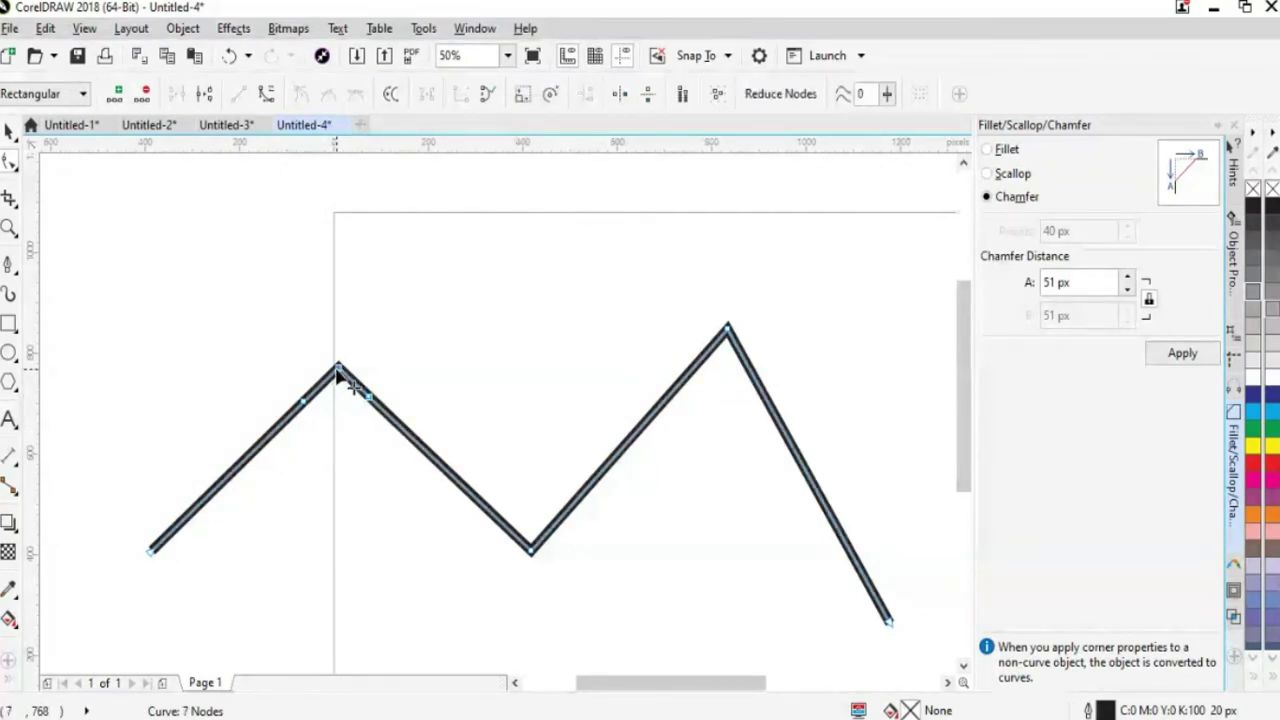
key(Return)
key(ctrl+z)
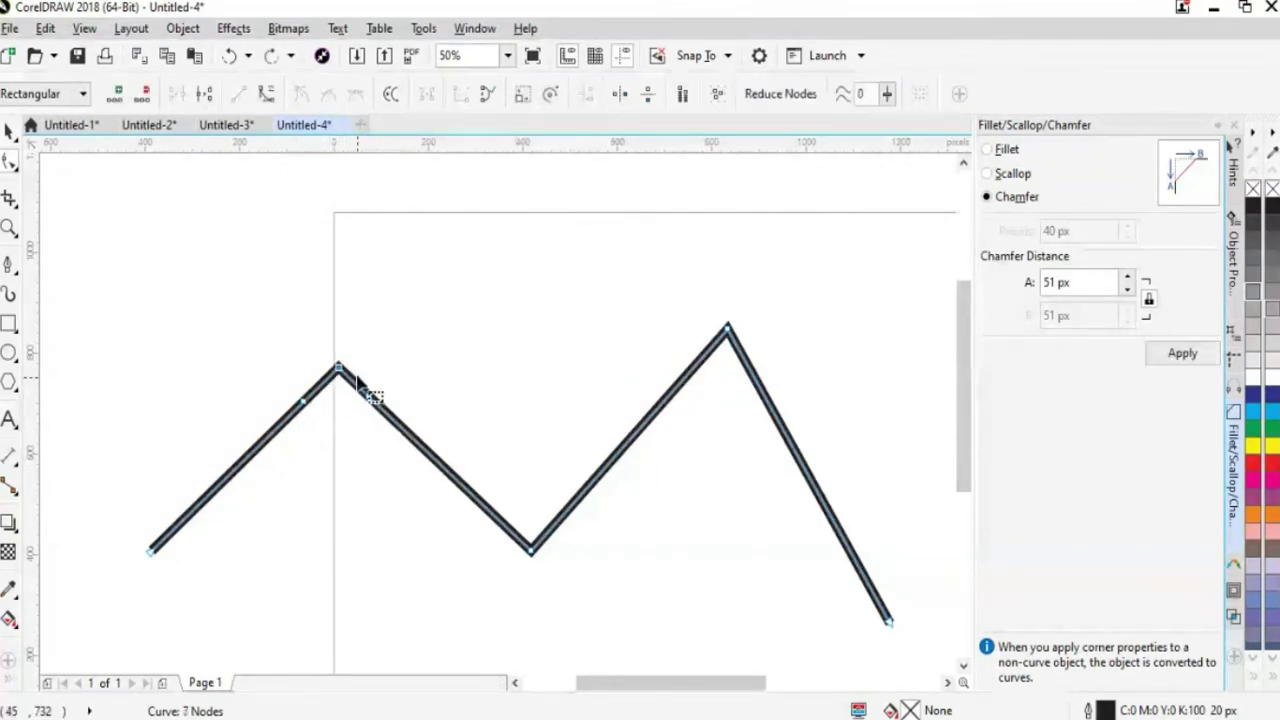
- Try to fillet the zigzag's corners with a 40 px radius, and undo the fillet
click(999, 156)
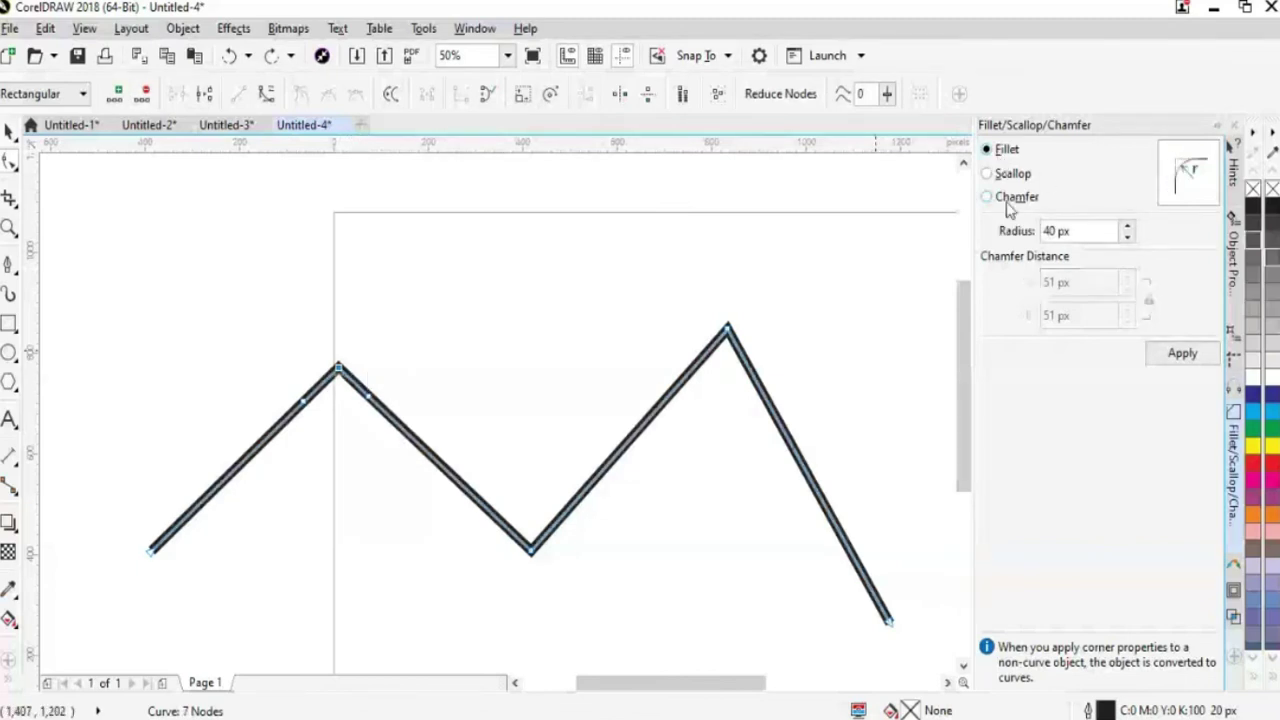
key(space)
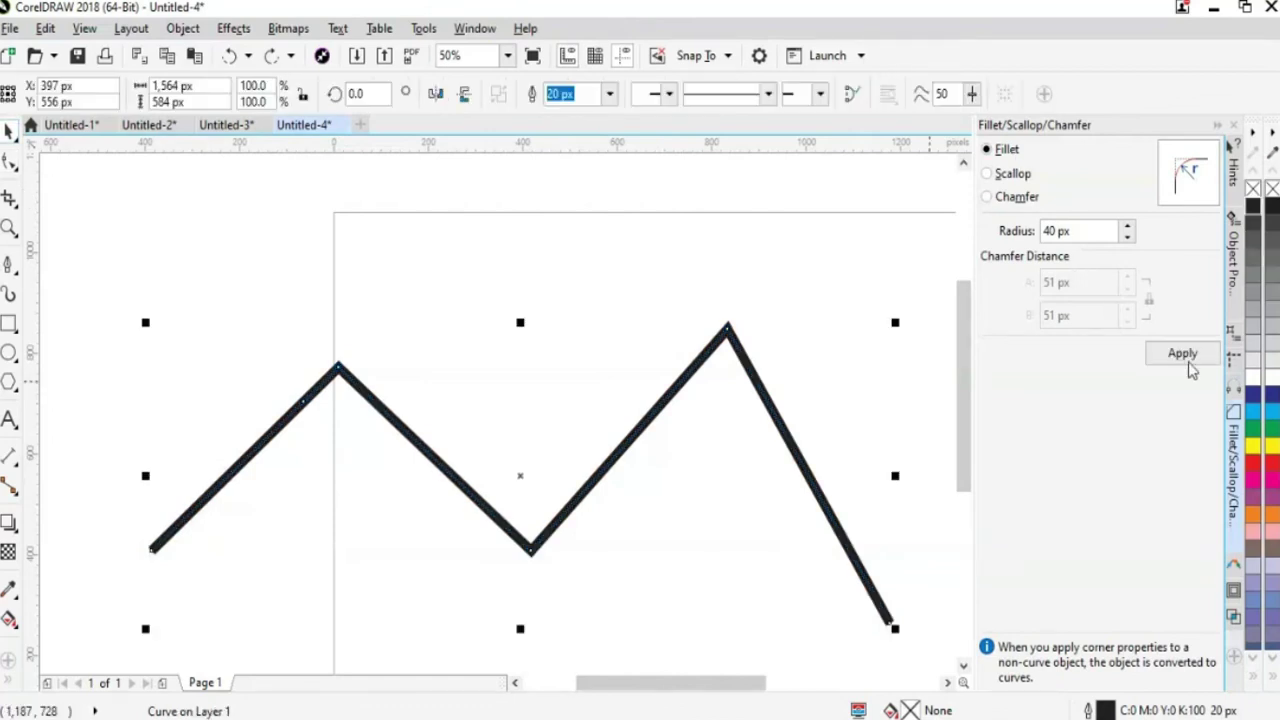
click(1185, 357)
key(ctrl+z)
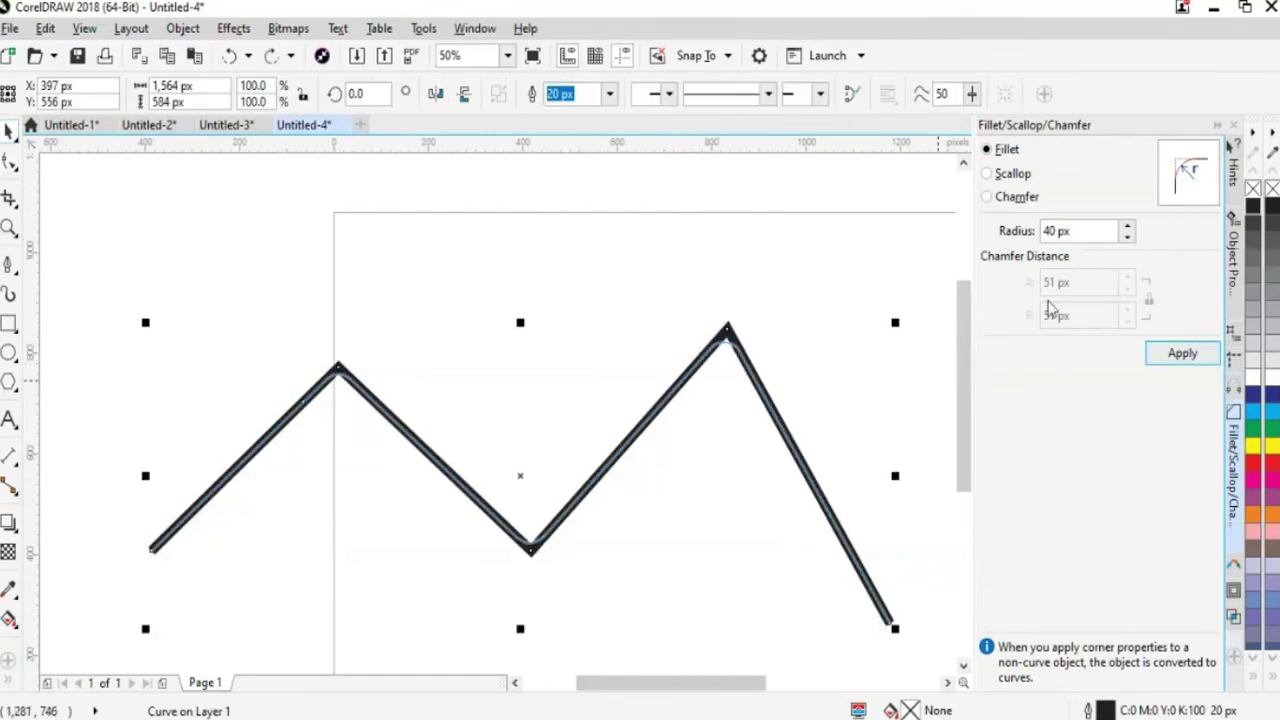
- Flatten the zigzag's first peak by adding the missing node on its descending side and deleting the peak node
click(327, 264)
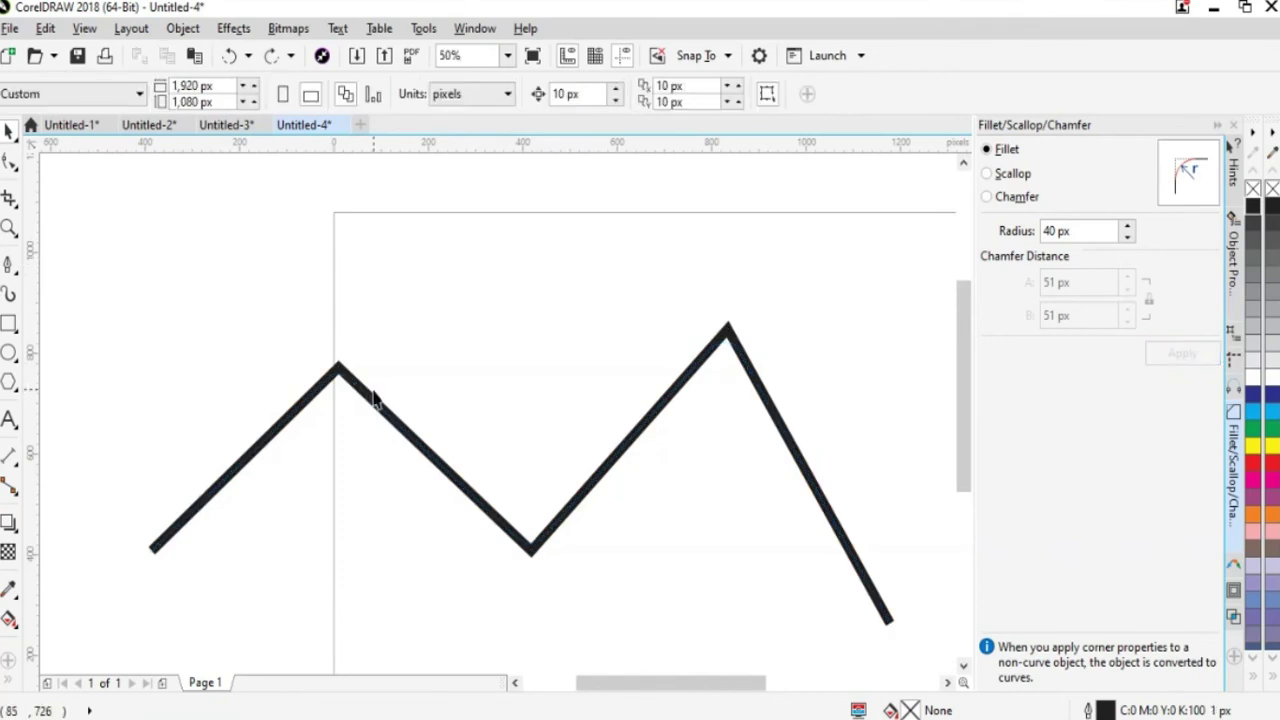
click(372, 405)
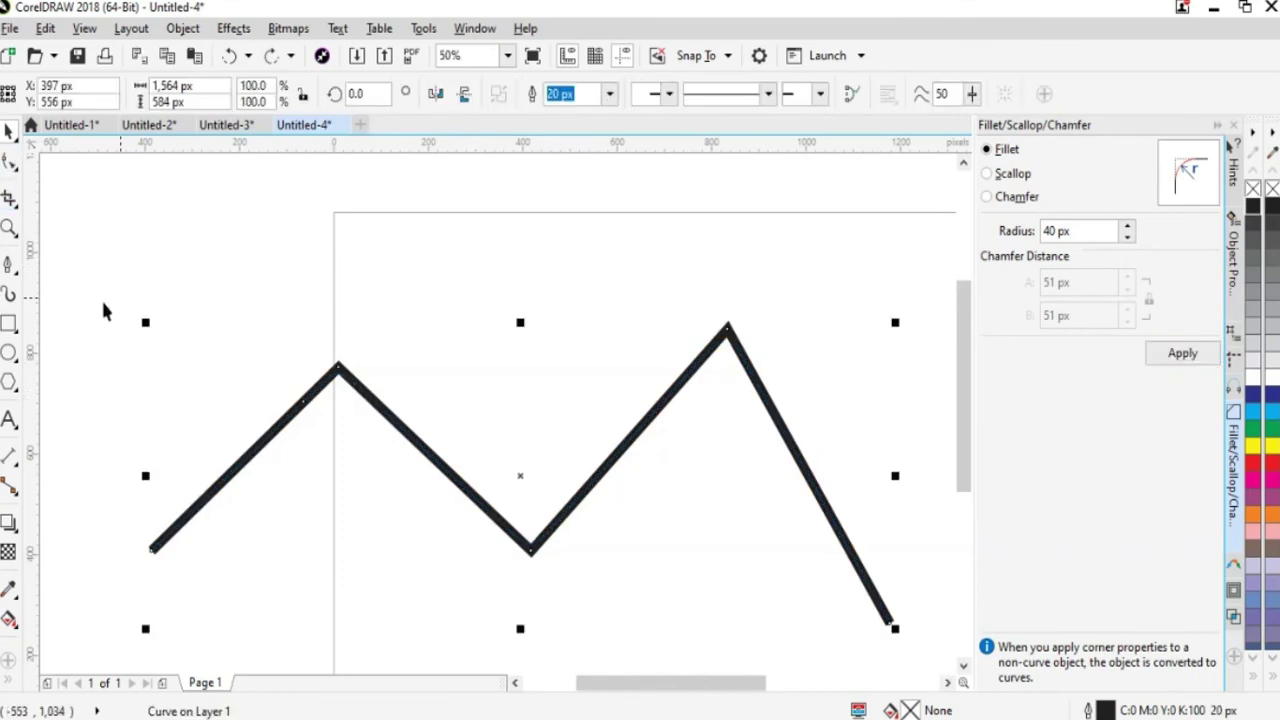
click(10, 166)
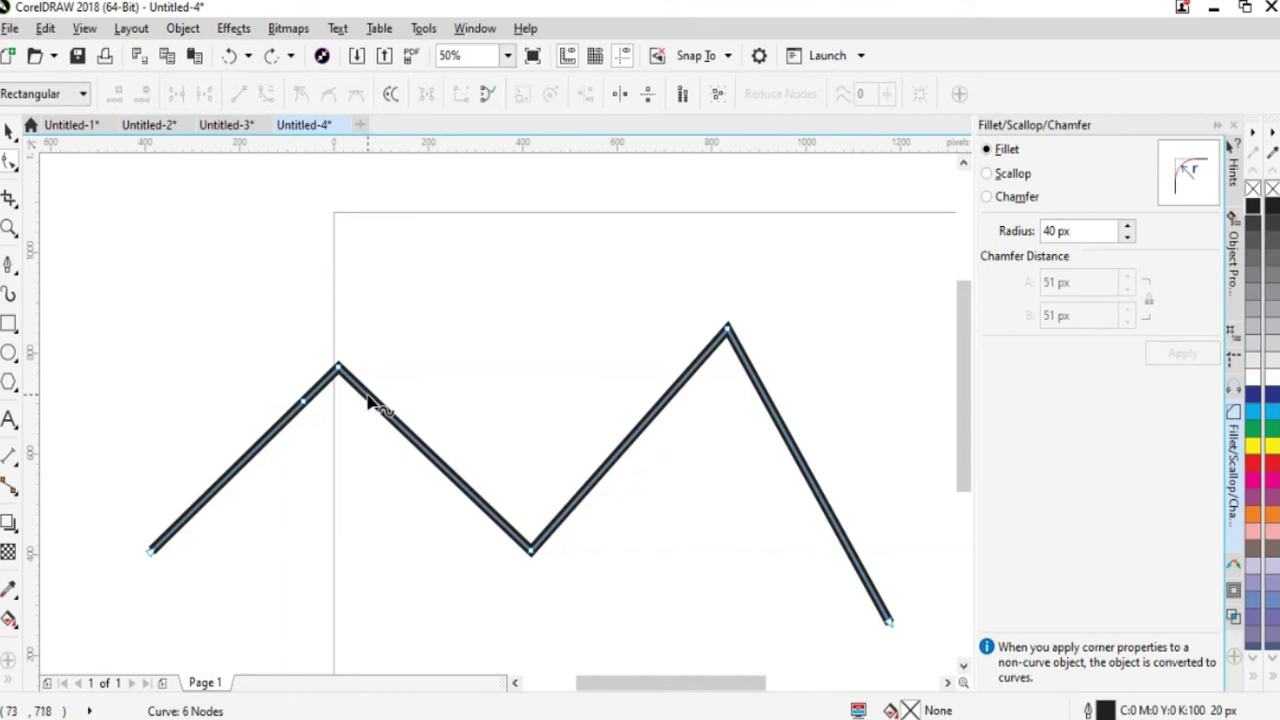
double_click(368, 396)
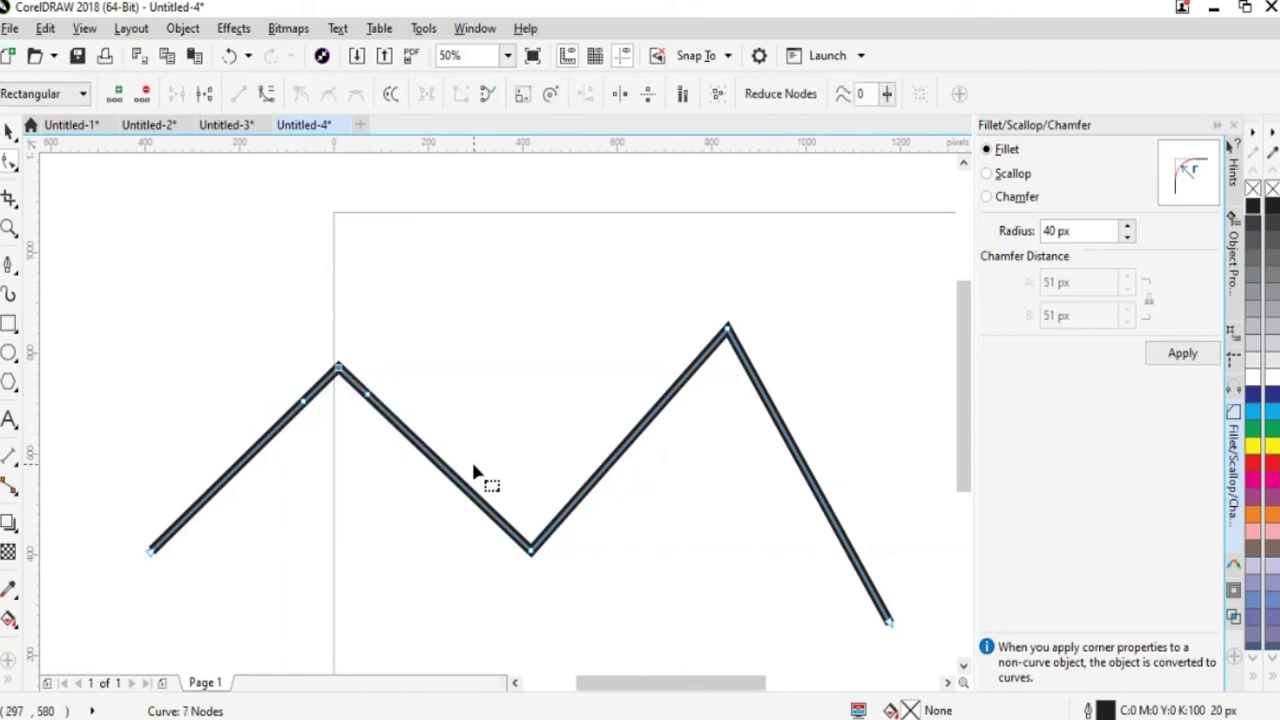
key(Delete)
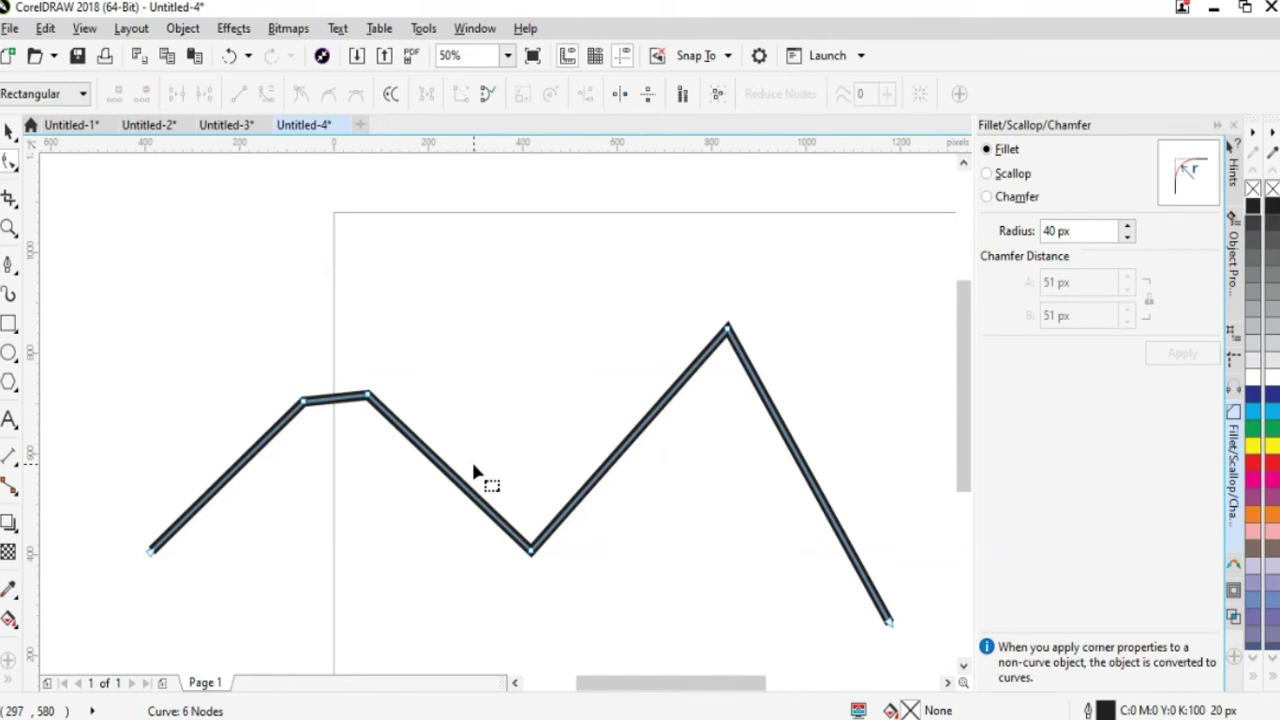
- Flatten the zigzag's second peak by adding a node on each side of it and removing the peak node
double_click(706, 352)
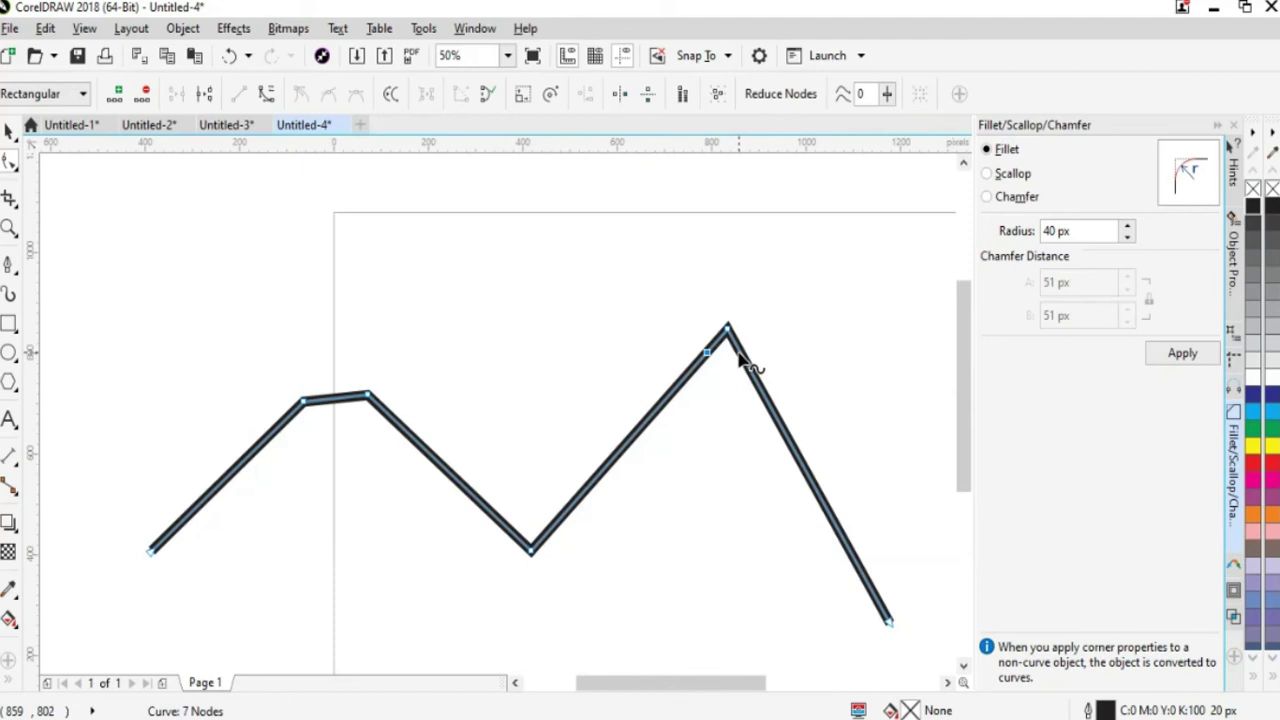
double_click(741, 346)
double_click(728, 327)
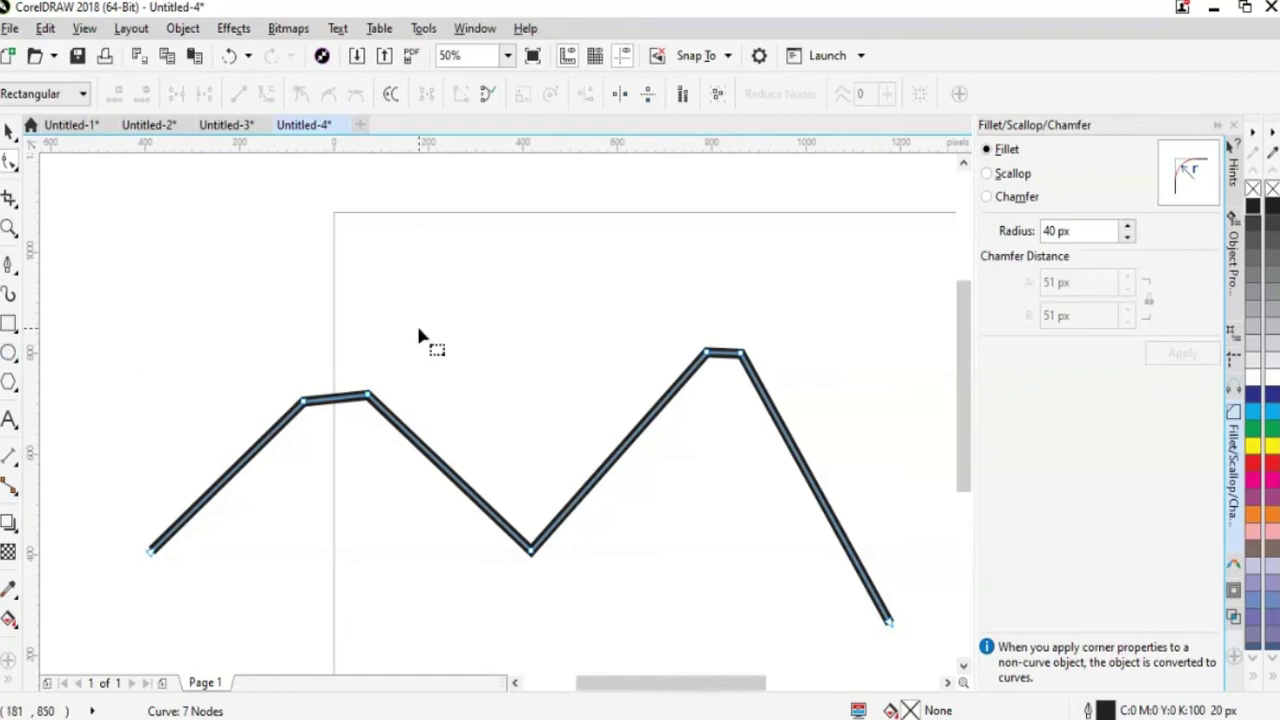
- Delete the zigzag and draw a closed five-node curved shape, about 750 by 554 px, with the Pen tool
click(9, 131)
key(Delete)
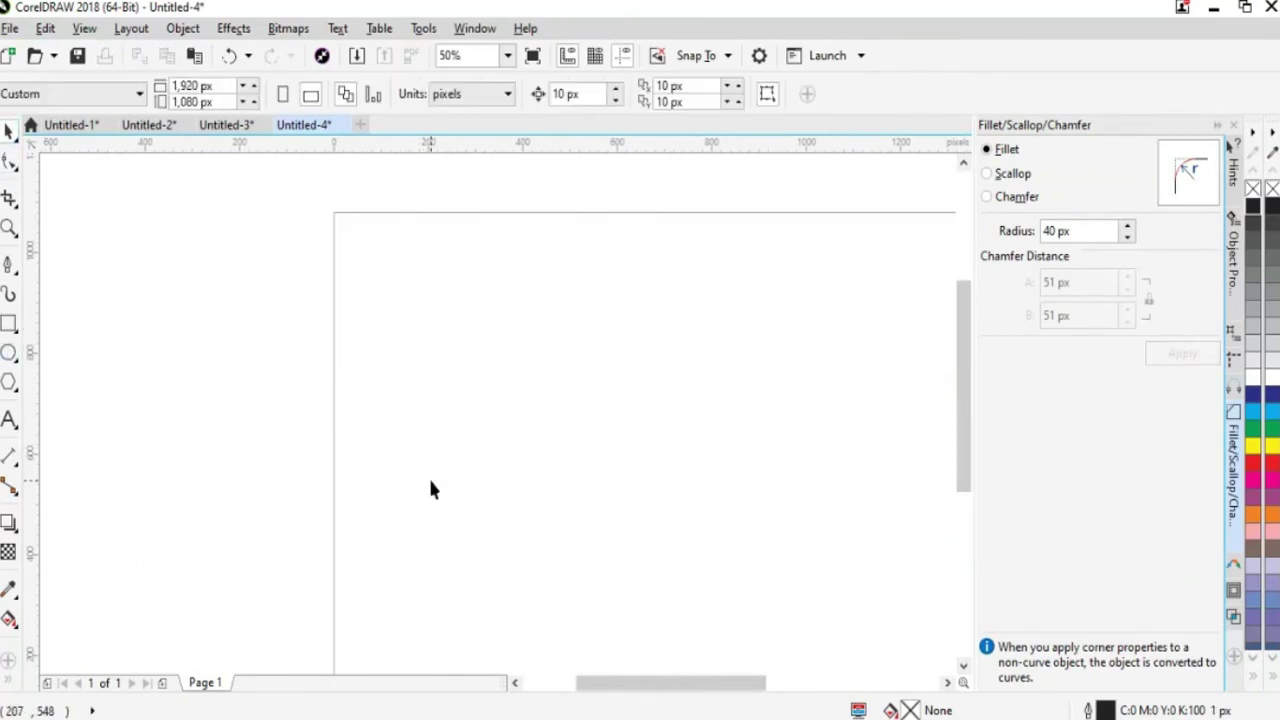
drag(617, 695, 654, 698)
click(9, 264)
click(321, 482)
drag(423, 361, 533, 418)
drag(671, 474, 689, 549)
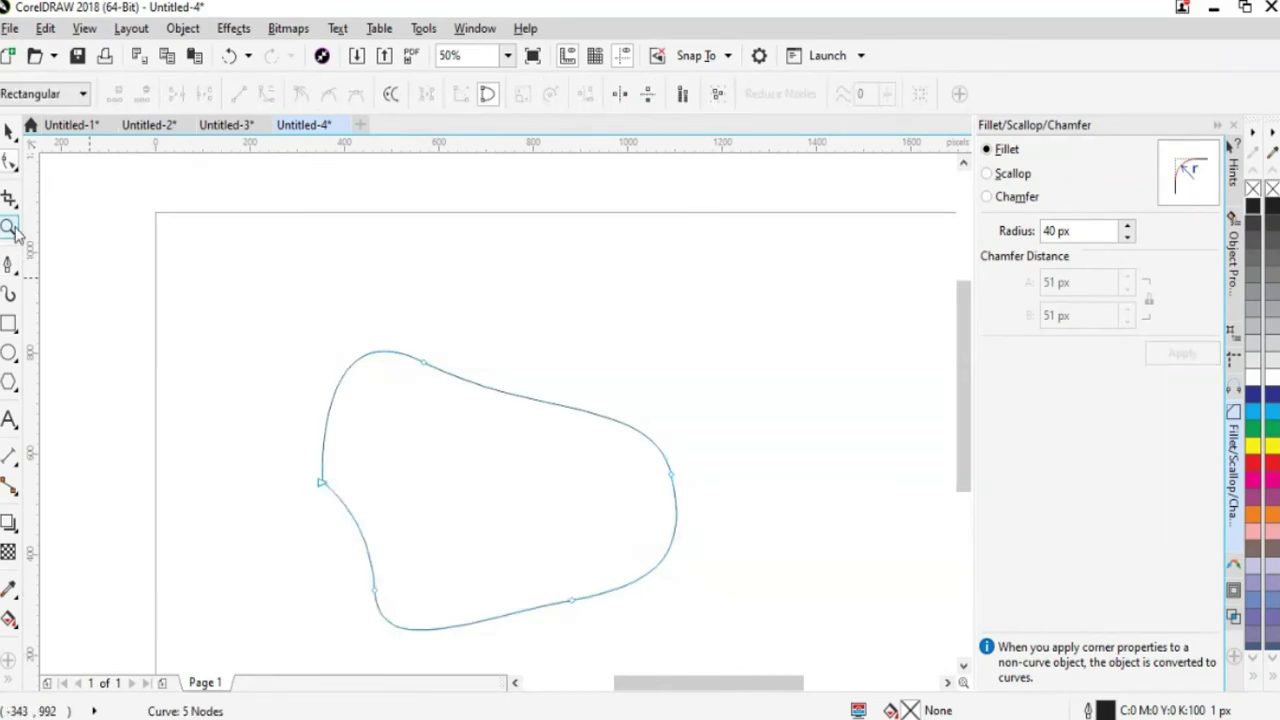
- Set the closed curve's outline width to 20 px
key(space)
click(598, 95)
text(20)
key(Return)
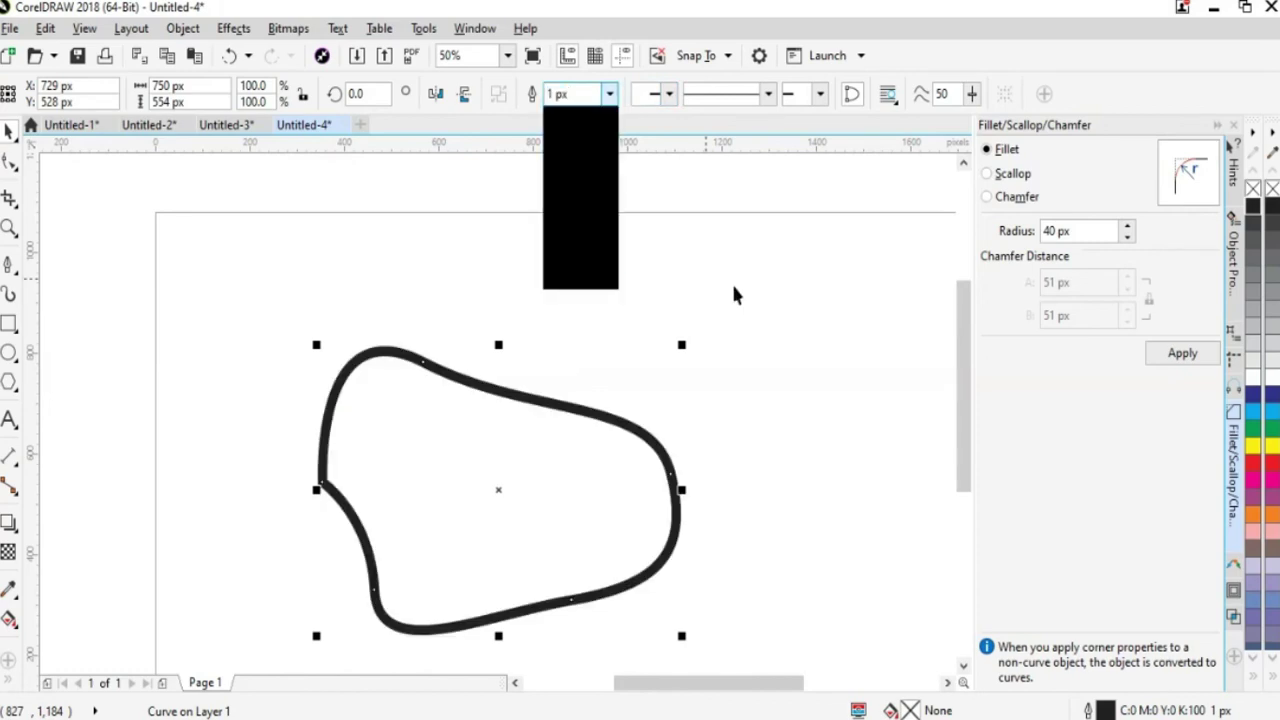
- Reshape the closed curve with the Shape tool, bulging its upper segment outward and moving its left-hand nodes to widen the shape
click(10, 161)
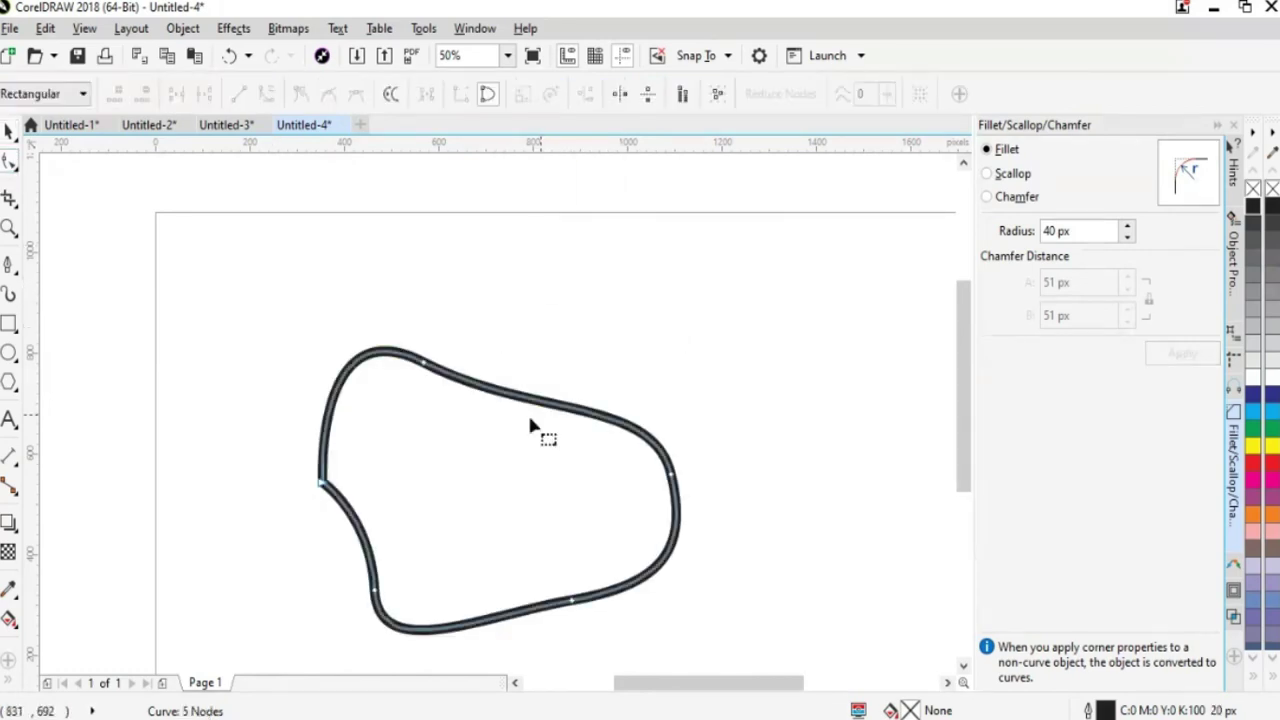
drag(512, 403, 484, 344)
drag(484, 343, 410, 350)
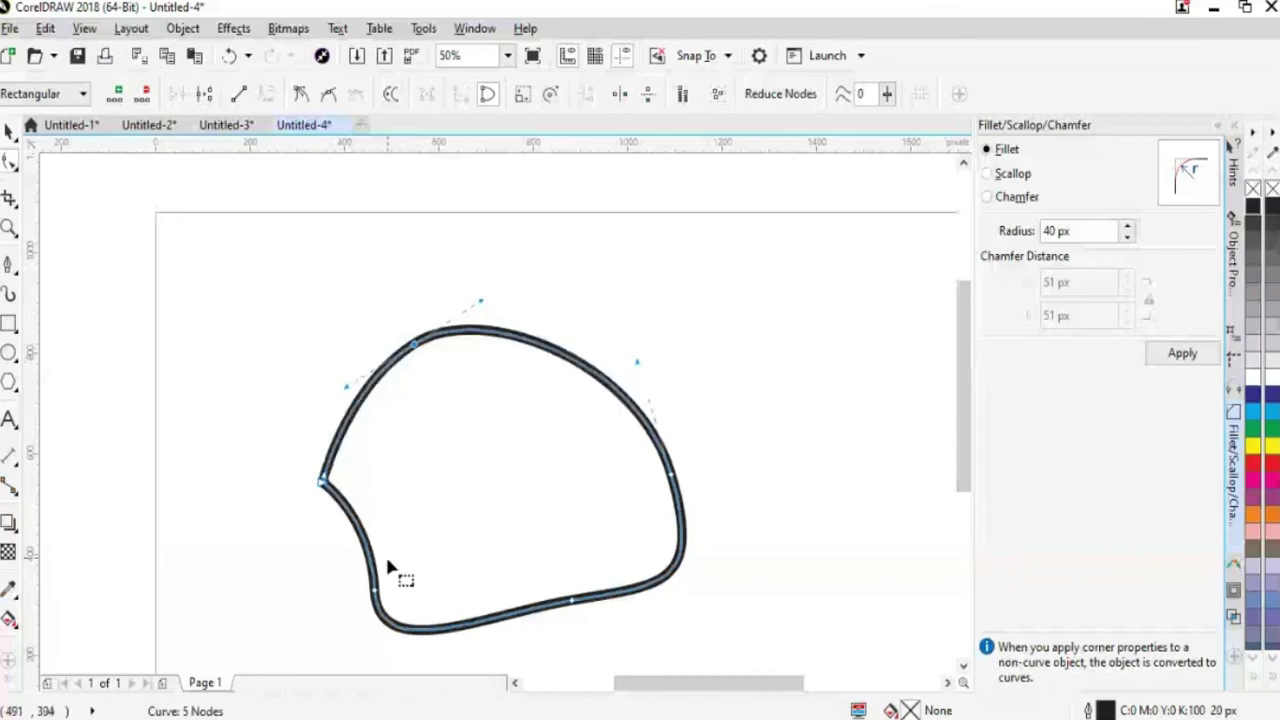
drag(321, 483, 312, 500)
click(374, 593)
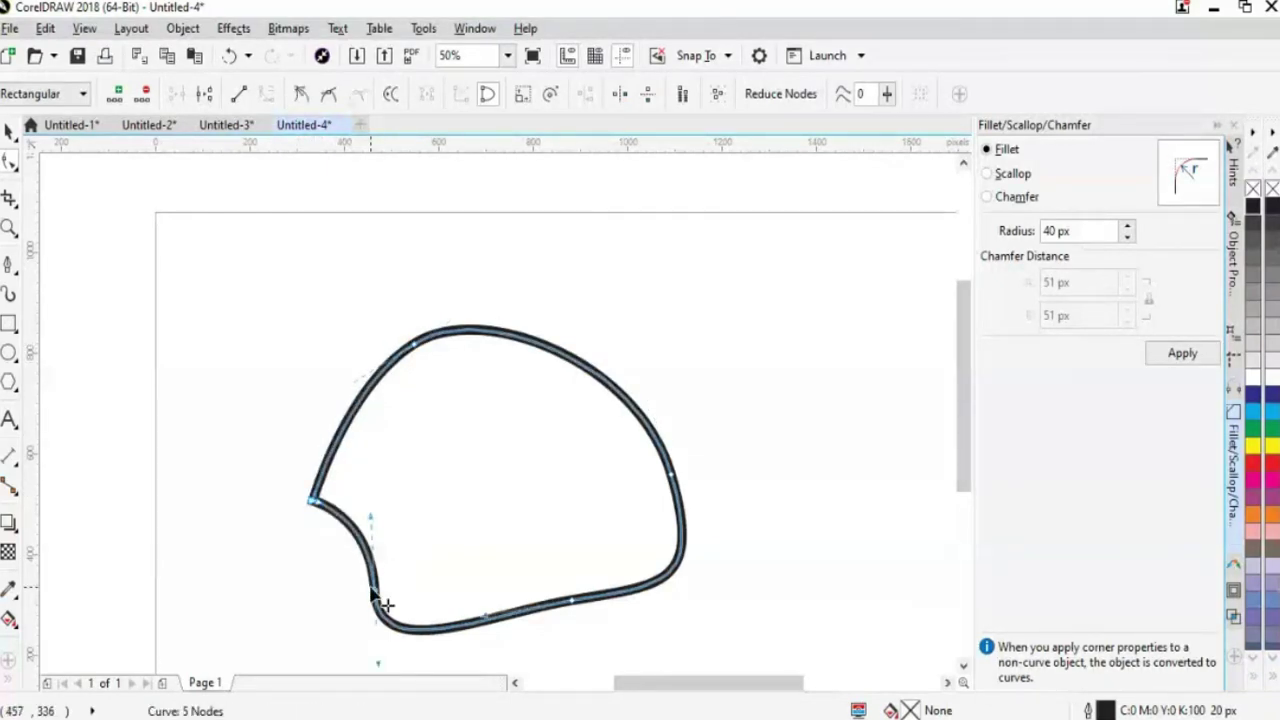
drag(372, 591, 329, 598)
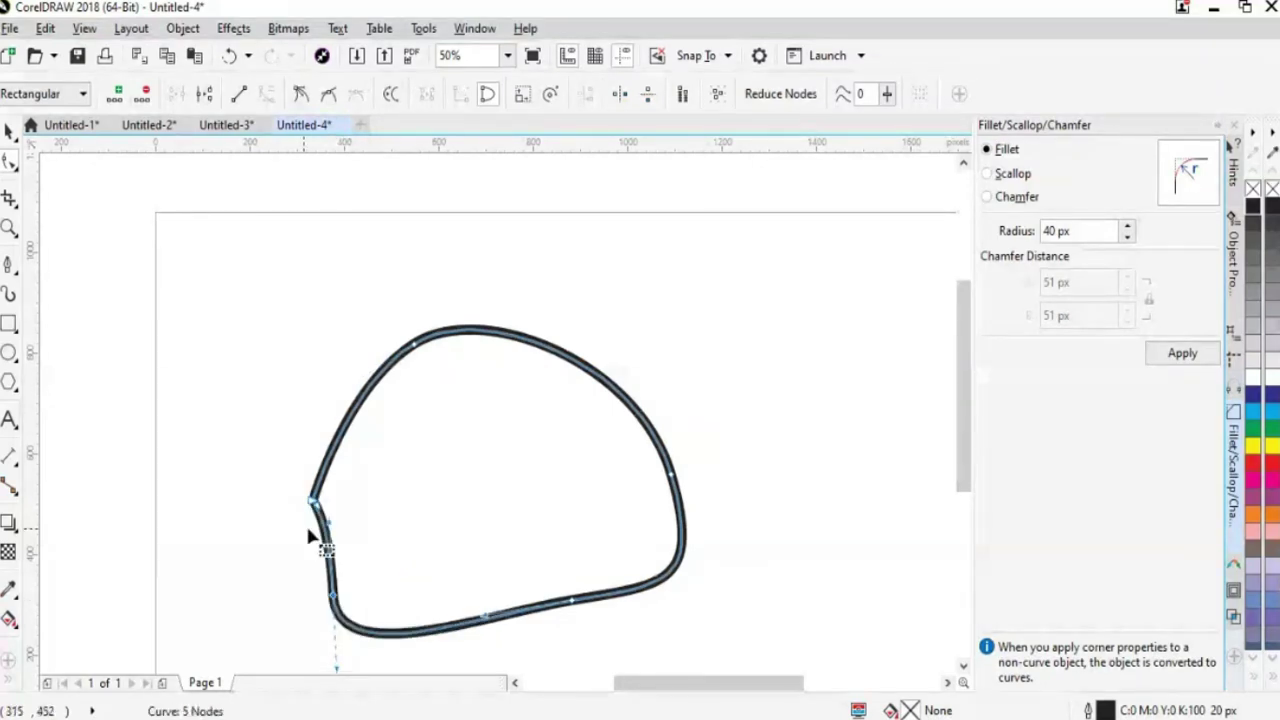
- Smooth the closed curve's sharp left corner by adding a node on each side of it and removing the corner node
drag(959, 464, 958, 508)
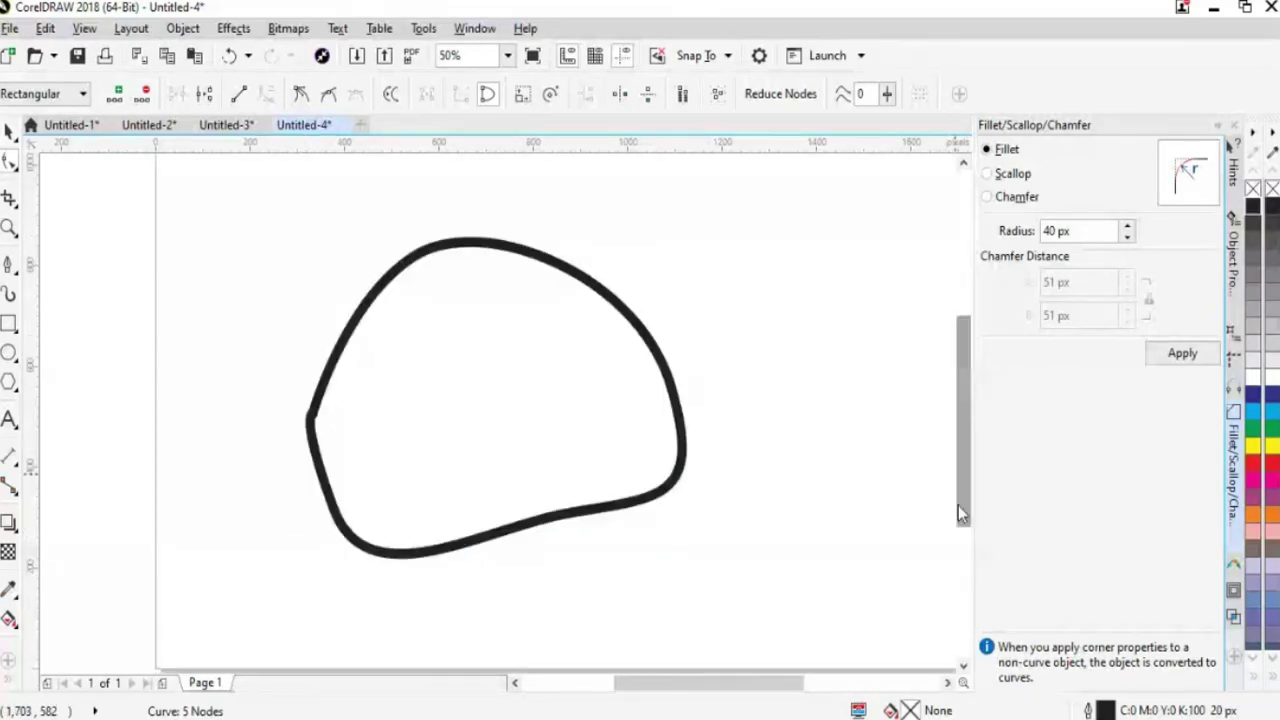
key(space)
key(space)
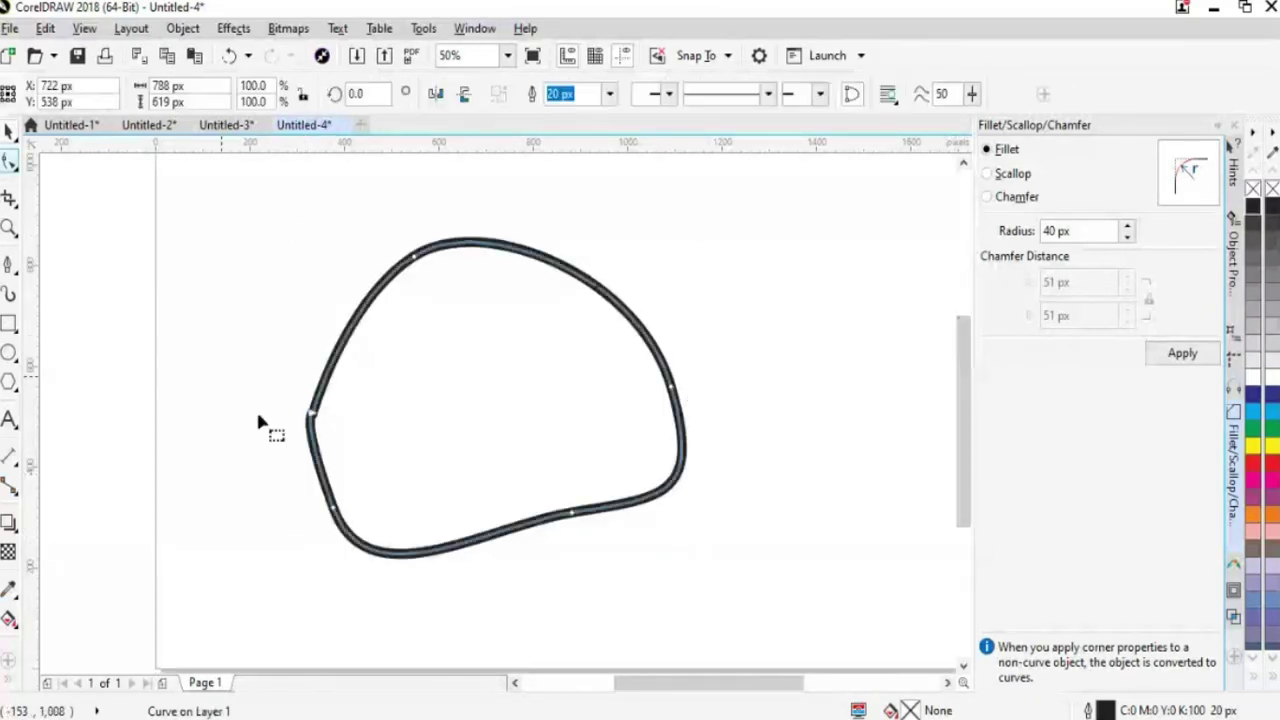
double_click(316, 453)
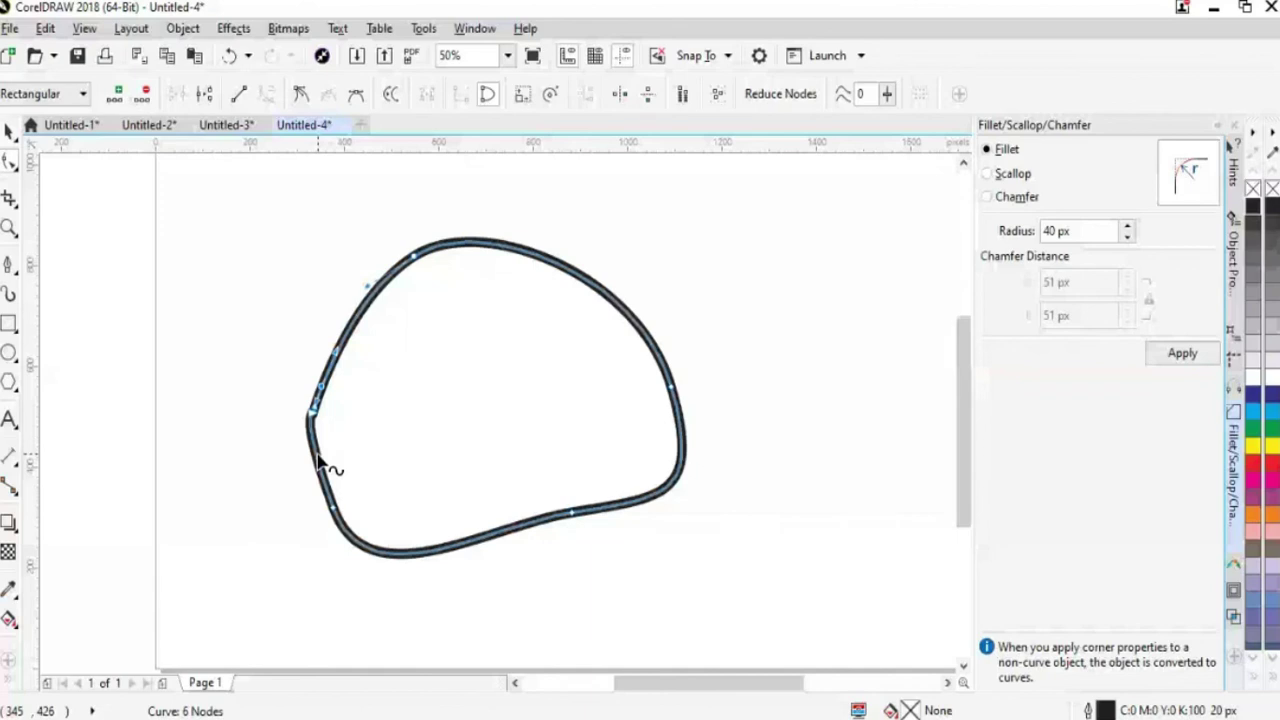
click(313, 412)
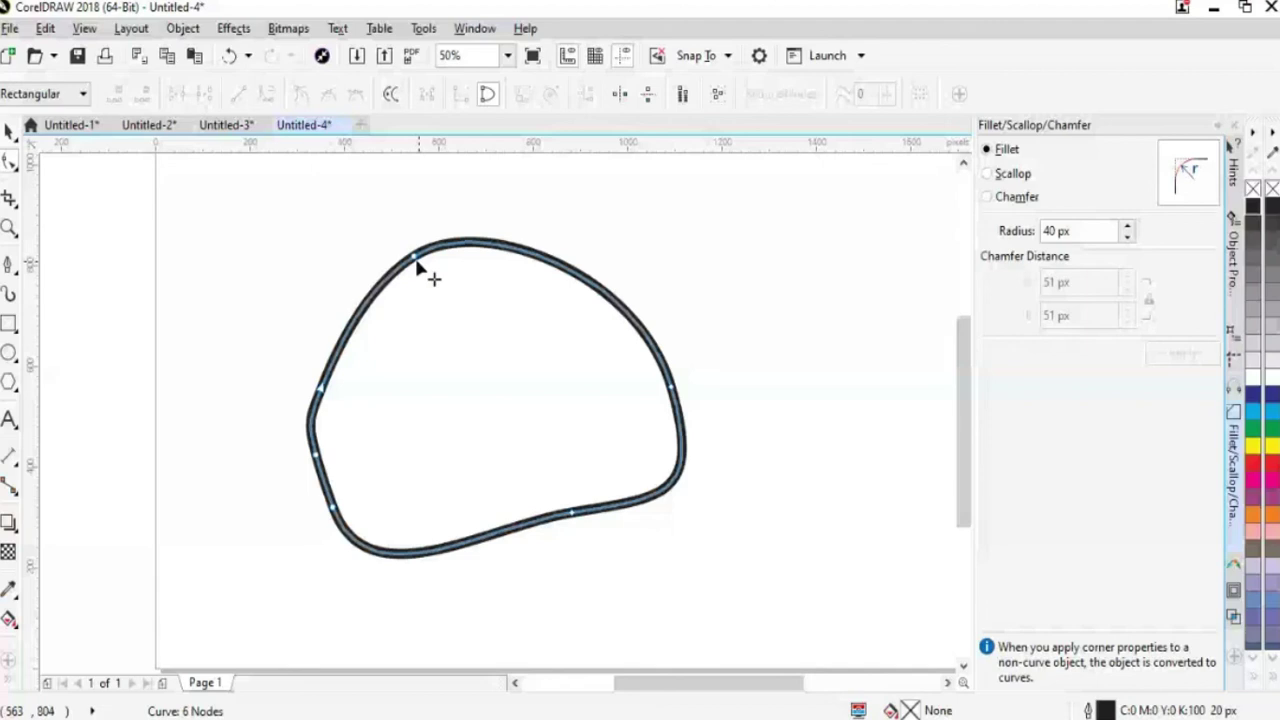
- Convert the closed curve's upper-left node to a cusp and reposition its two handles independently to reshape the adjoining segments
drag(416, 262, 447, 312)
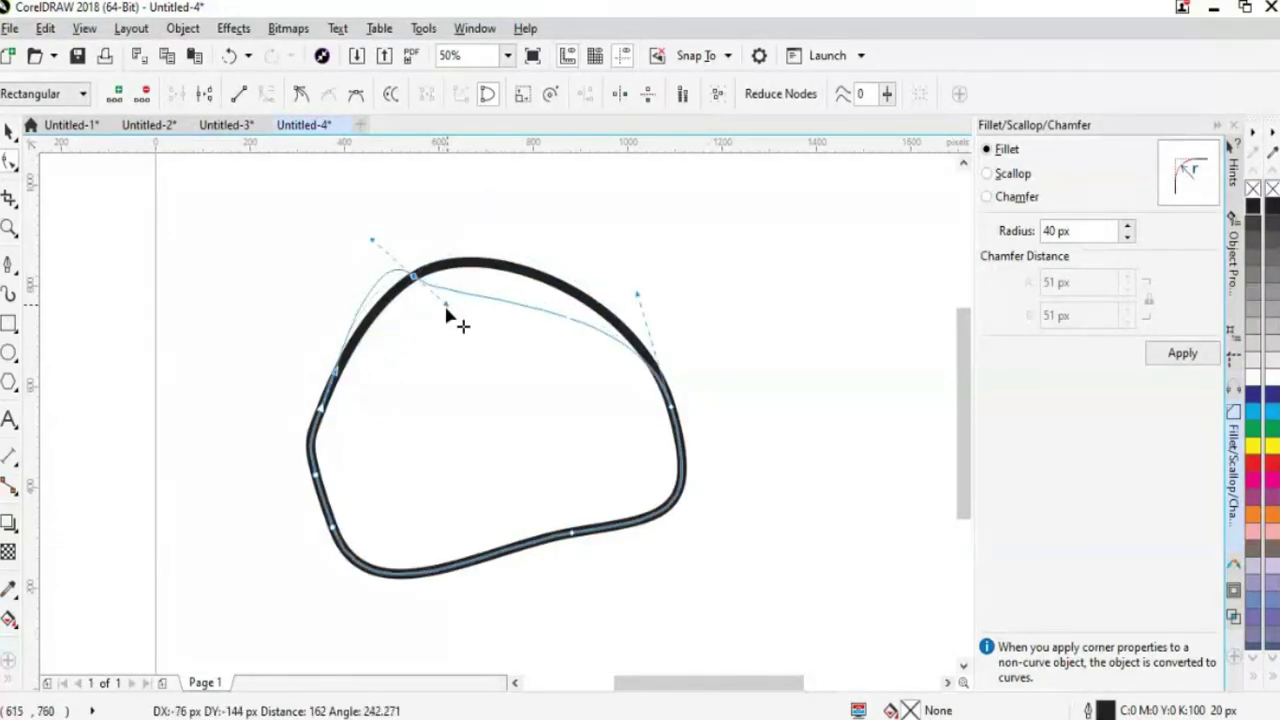
drag(447, 312, 484, 266)
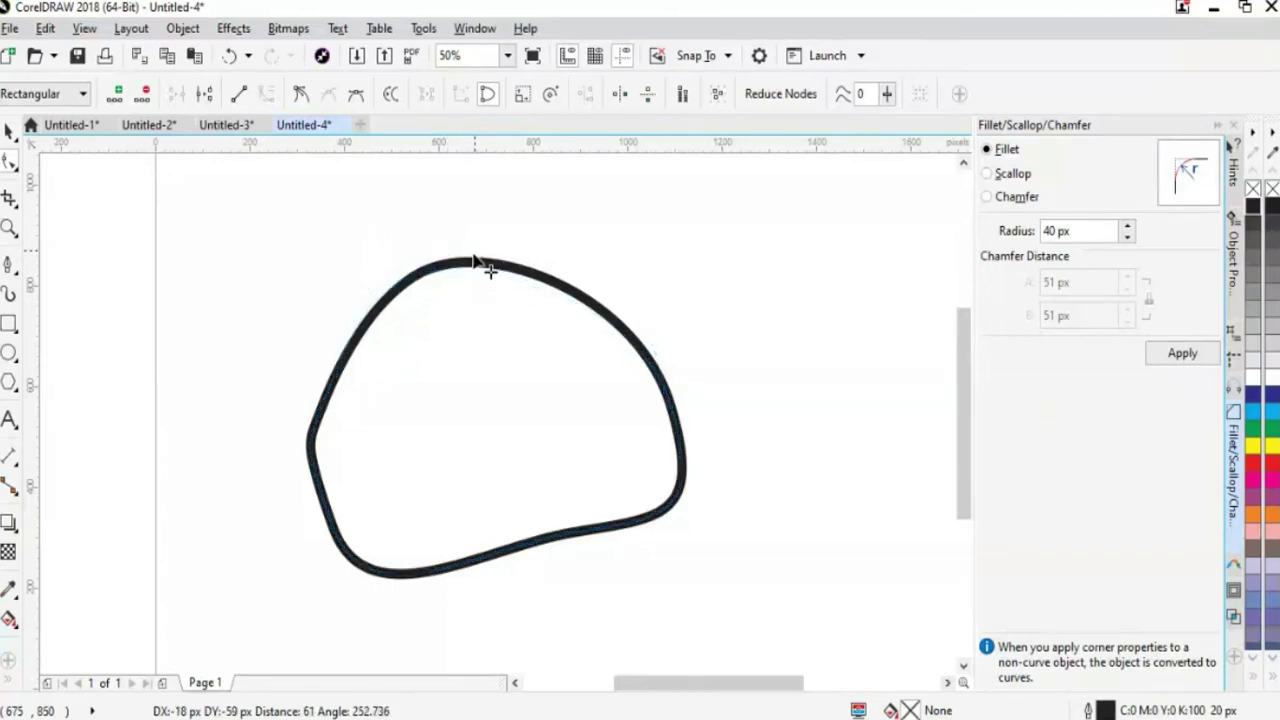
click(302, 96)
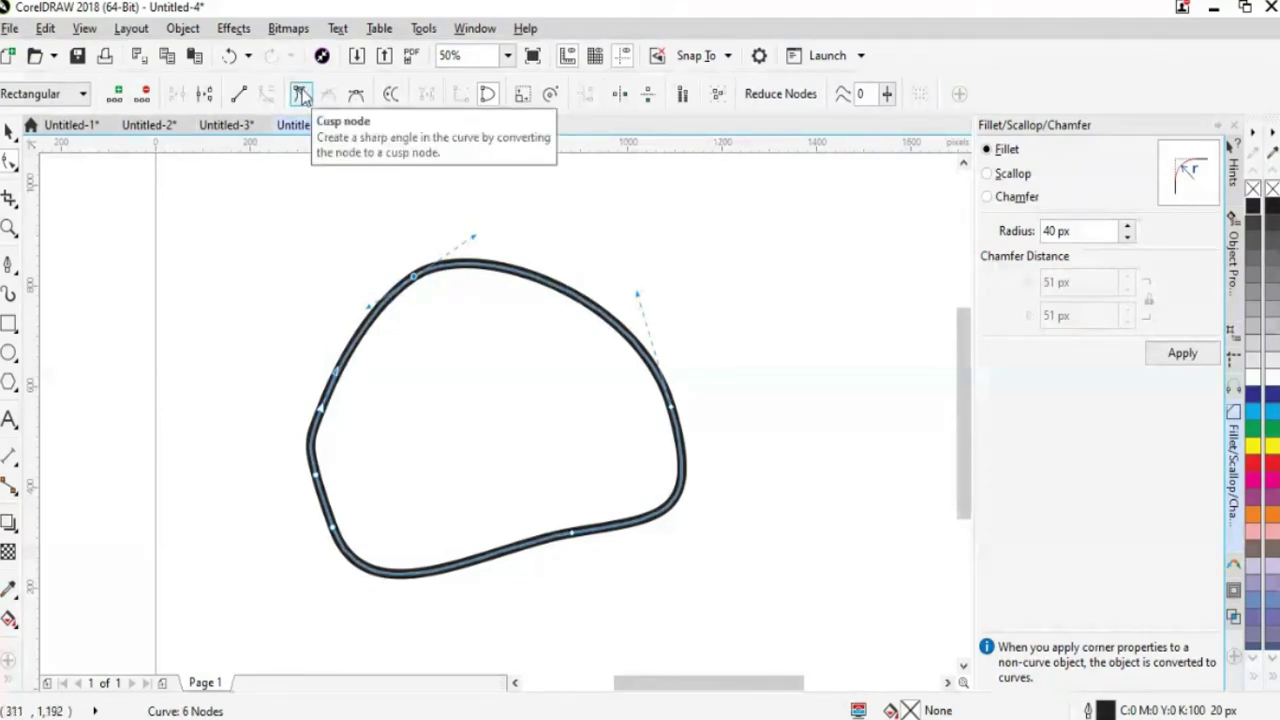
click(302, 94)
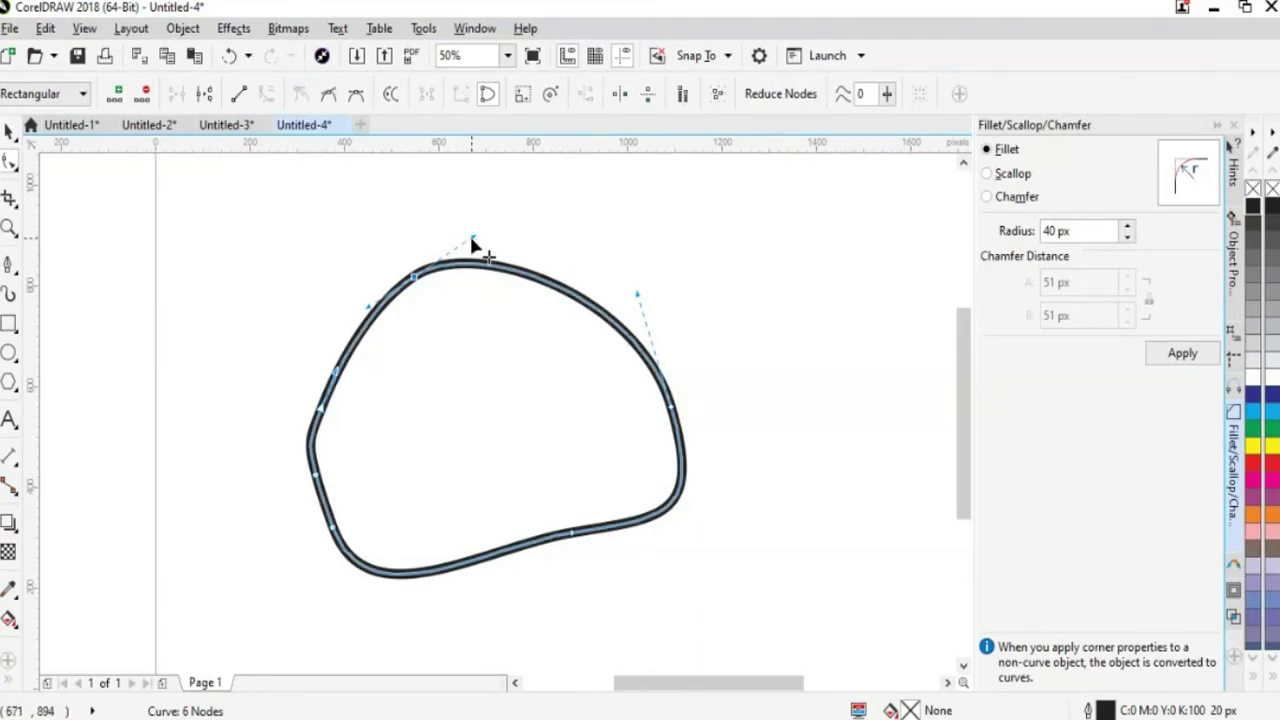
drag(472, 239, 472, 196)
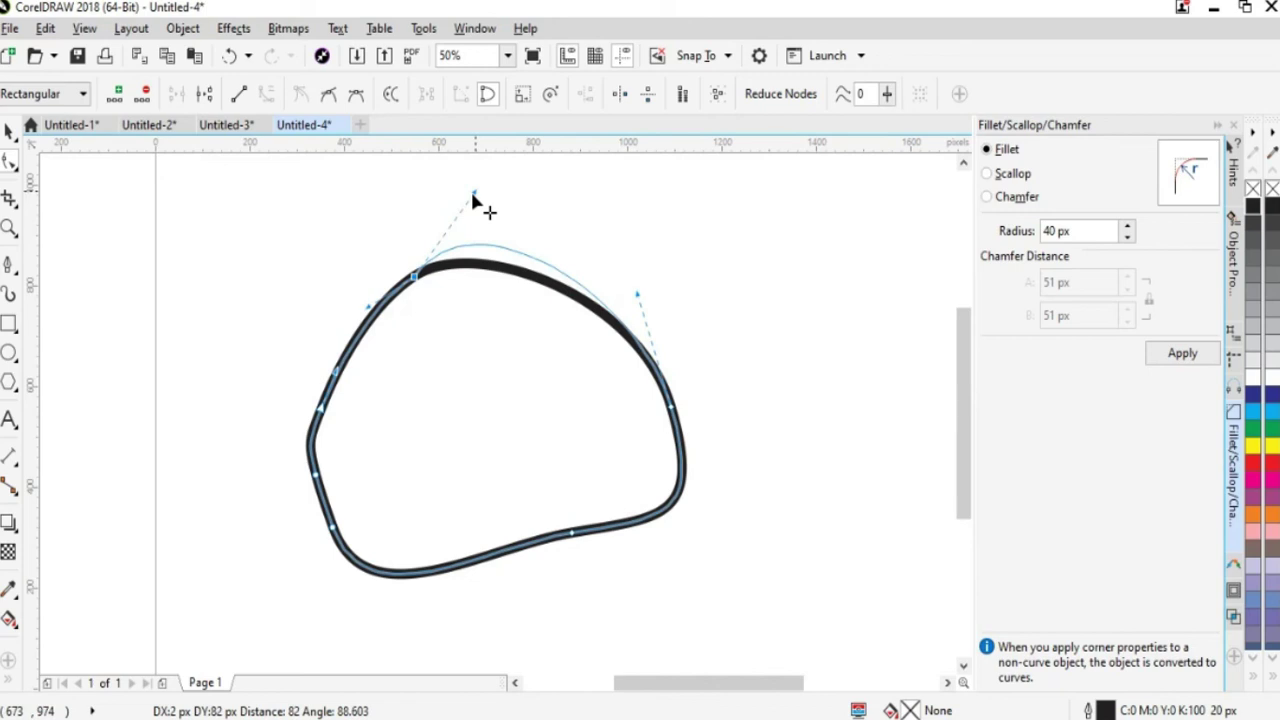
drag(475, 200, 296, 269)
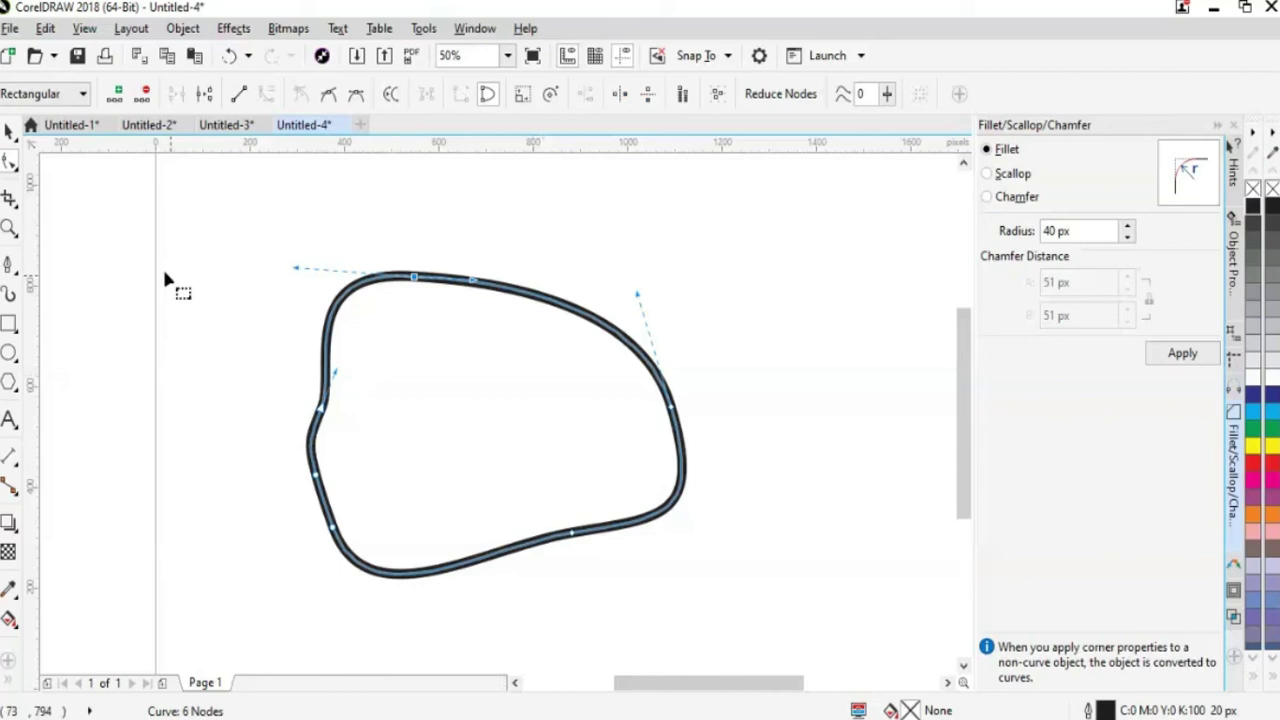
- Delete the closed curve from the page
click(9, 131)
click(754, 418)
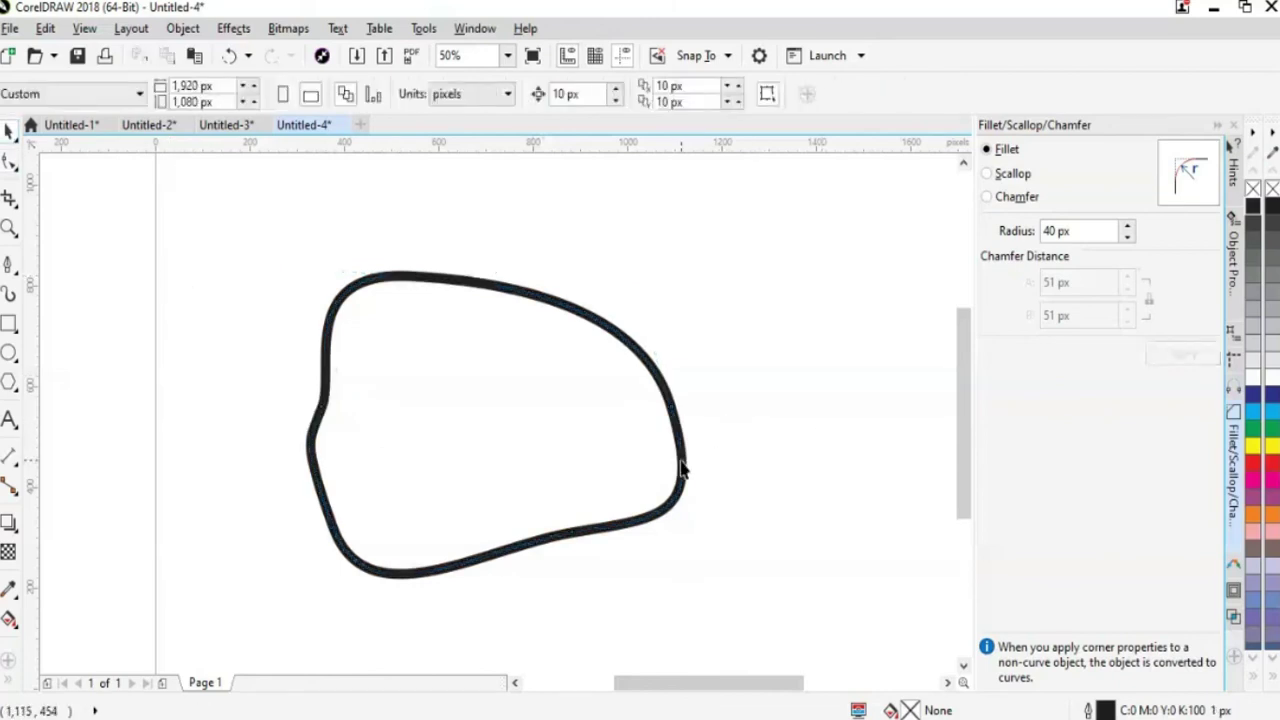
click(680, 468)
key(Delete)
- Draw a rectangle about 768 by 244 px, fill it with magenta and deselect it
click(9, 323)
mouse_move(211, 309)
mouse_down()
mouse_move(271, 409)
mouse_move(512, 443)
mouse_move(577, 436)
mouse_up()
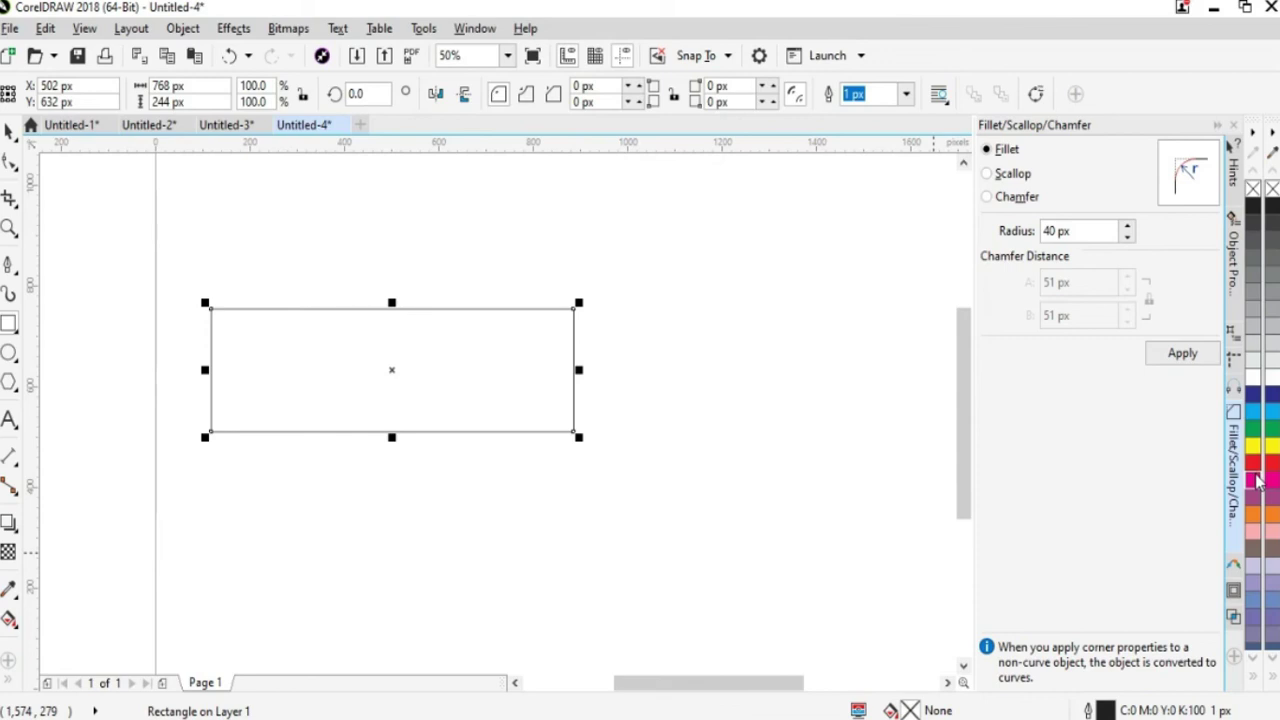
click(1258, 481)
click(499, 523)
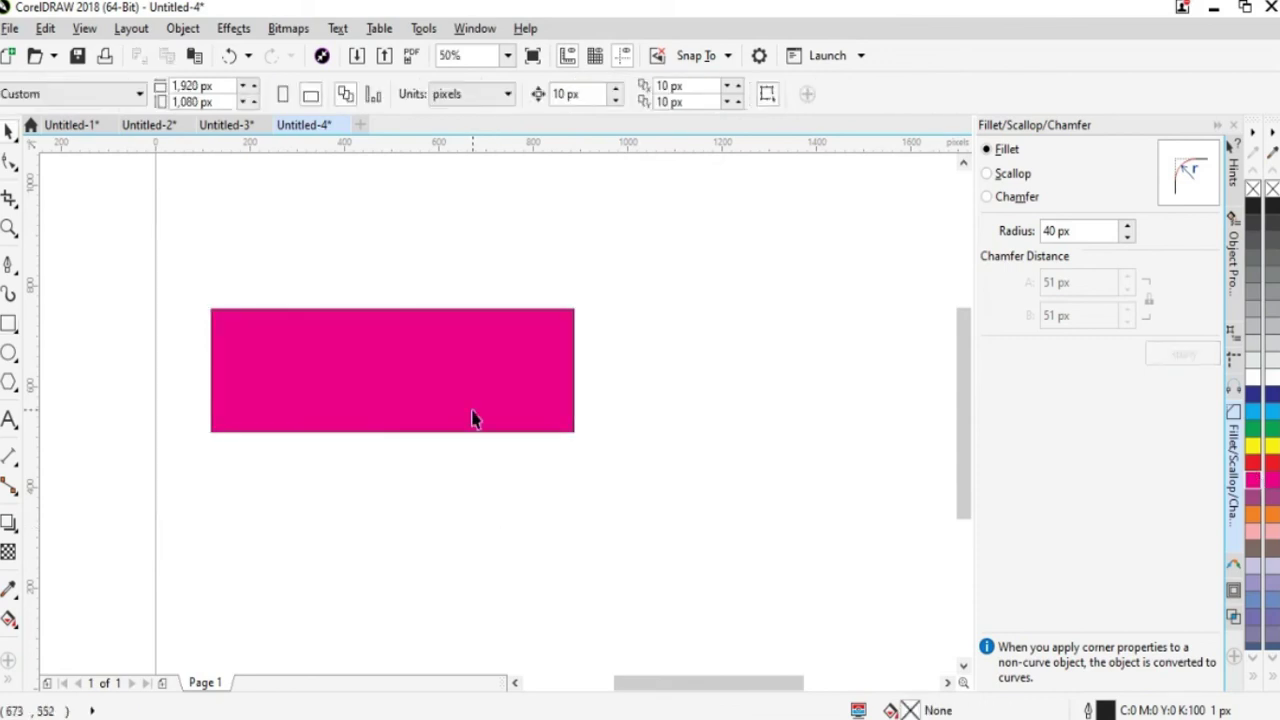
- Draw a rectangle about 468 by 532 px over the magenta rectangle's right part and fill it with yellow
key(F6)
mouse_move(378, 246)
mouse_down()
mouse_move(404, 435)
mouse_move(603, 531)
mouse_move(600, 515)
mouse_up()
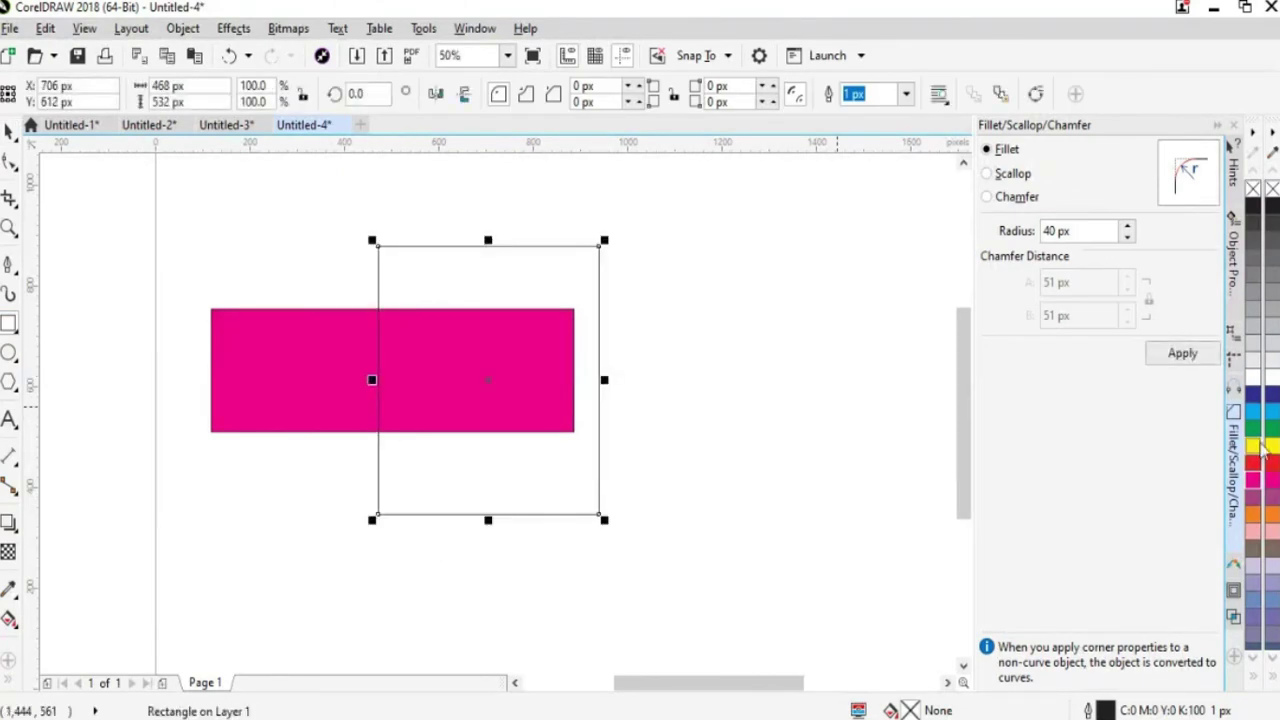
click(1257, 447)
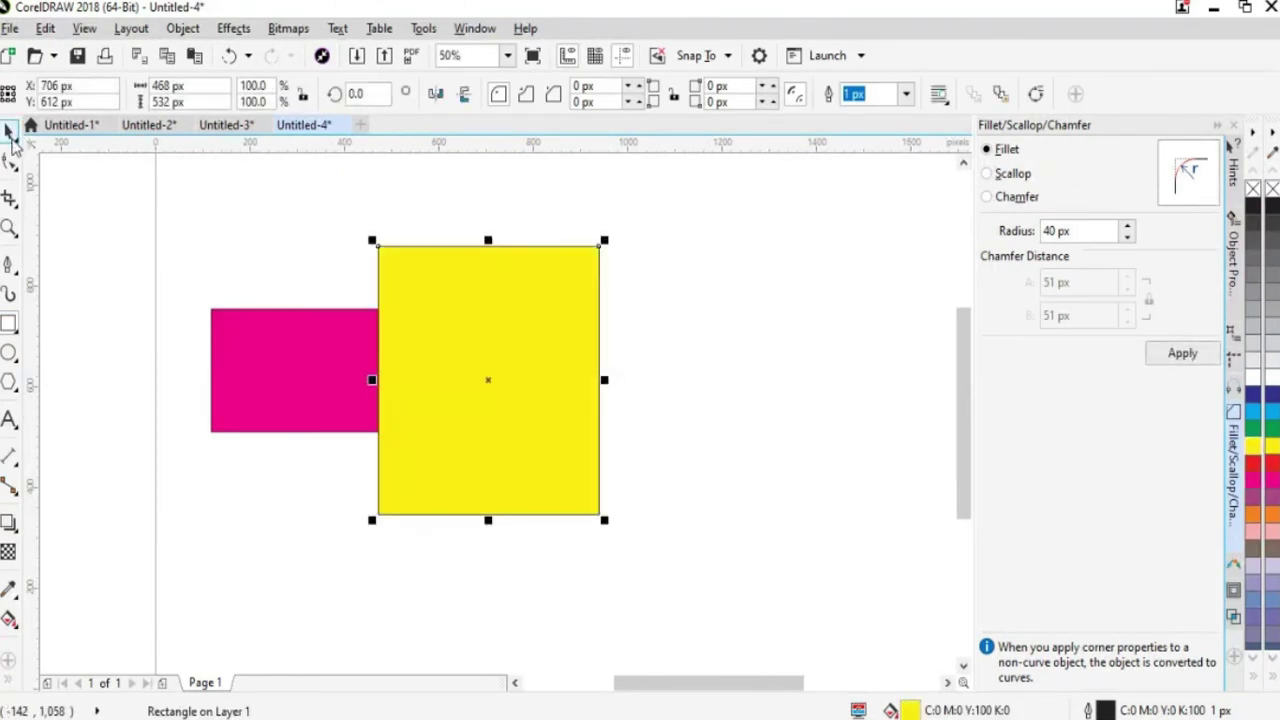
- Trim the magenta rectangle with the overlapping yellow one and move the yellow rectangle aside to expose the cut
shift+click(304, 406)
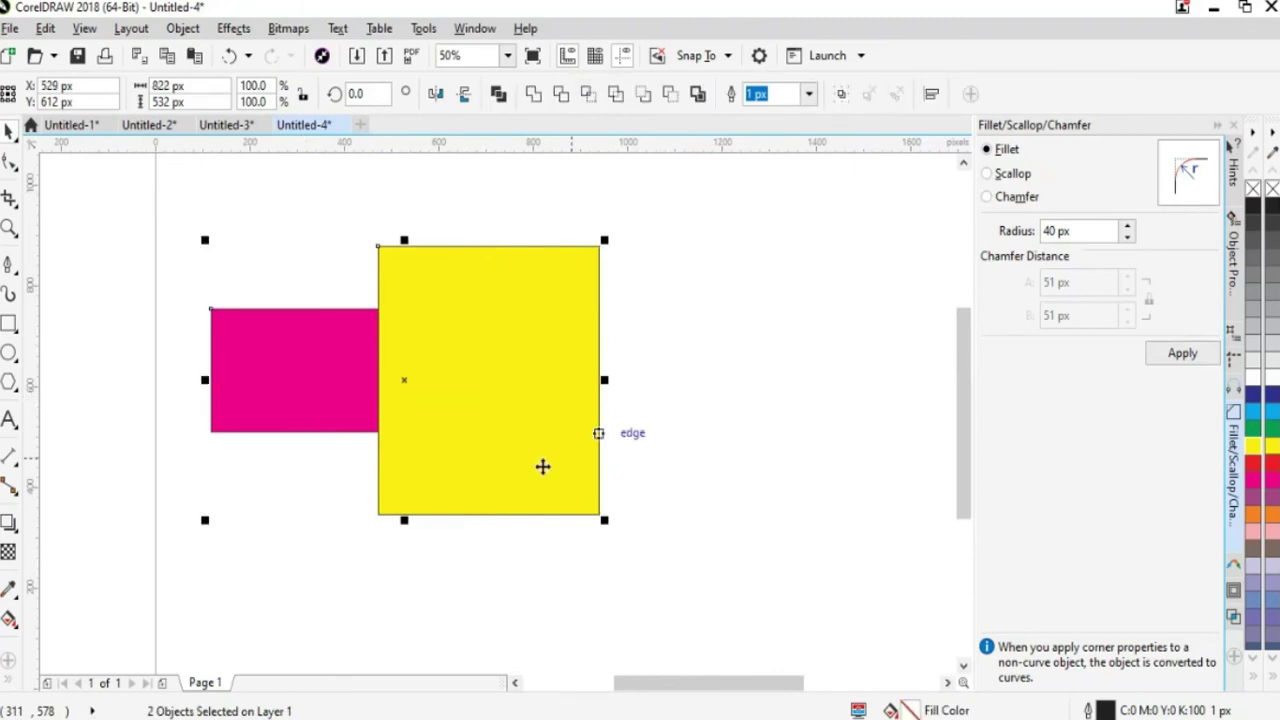
click(566, 95)
click(675, 453)
drag(475, 450, 599, 450)
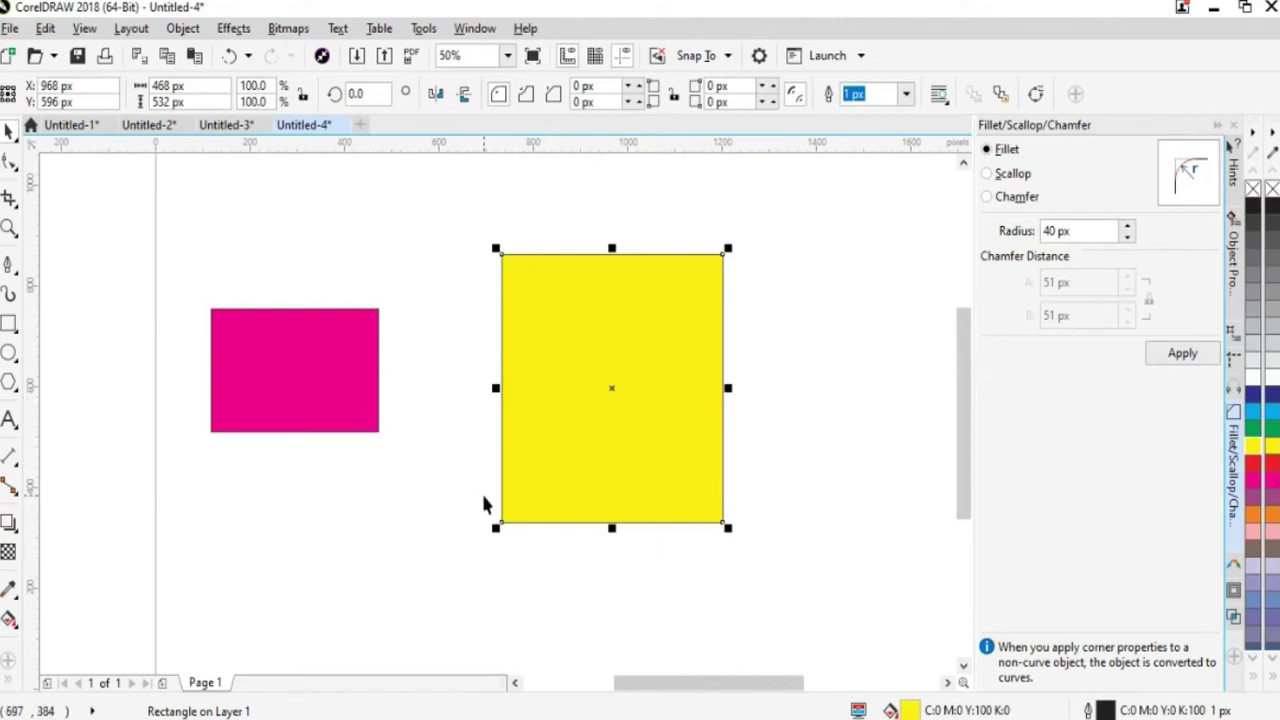
- Undo the move, the trim, the yellow rectangle and the magenta fill, leaving only the unfilled rectangle
key(ctrl+z)
key(ctrl+z)
key(ctrl+z)
key(ctrl+z)
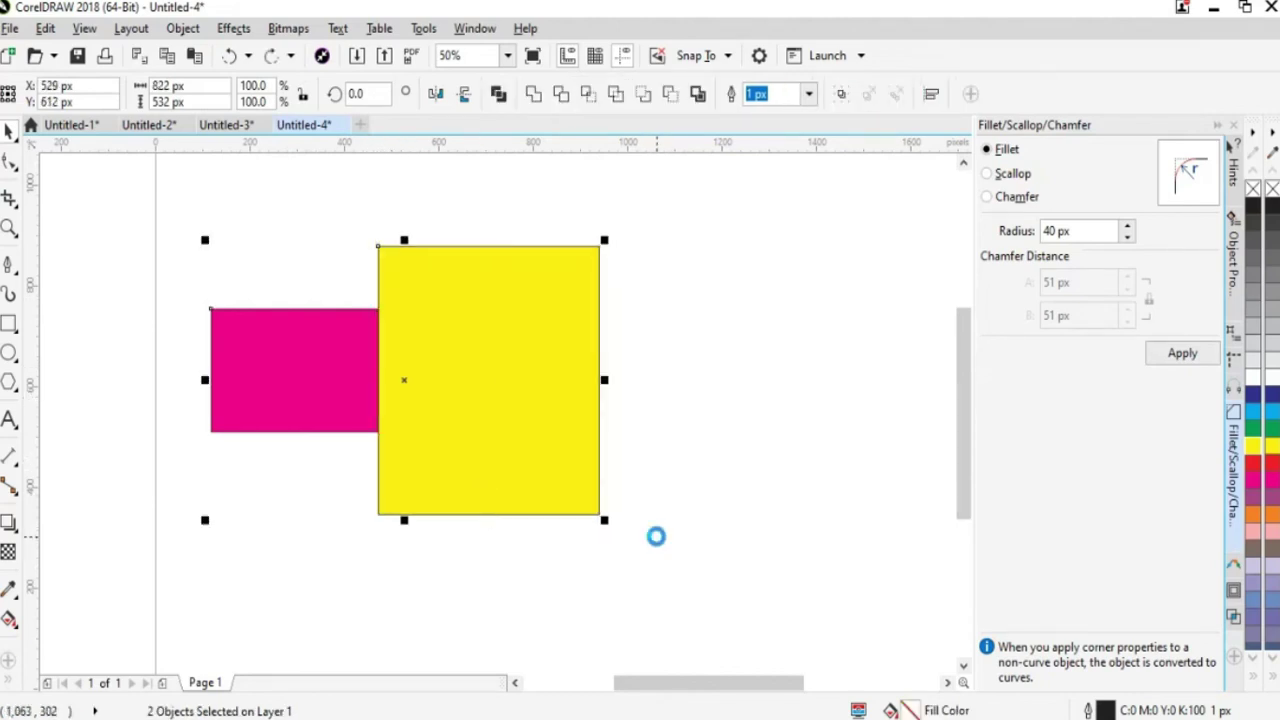
click(667, 528)
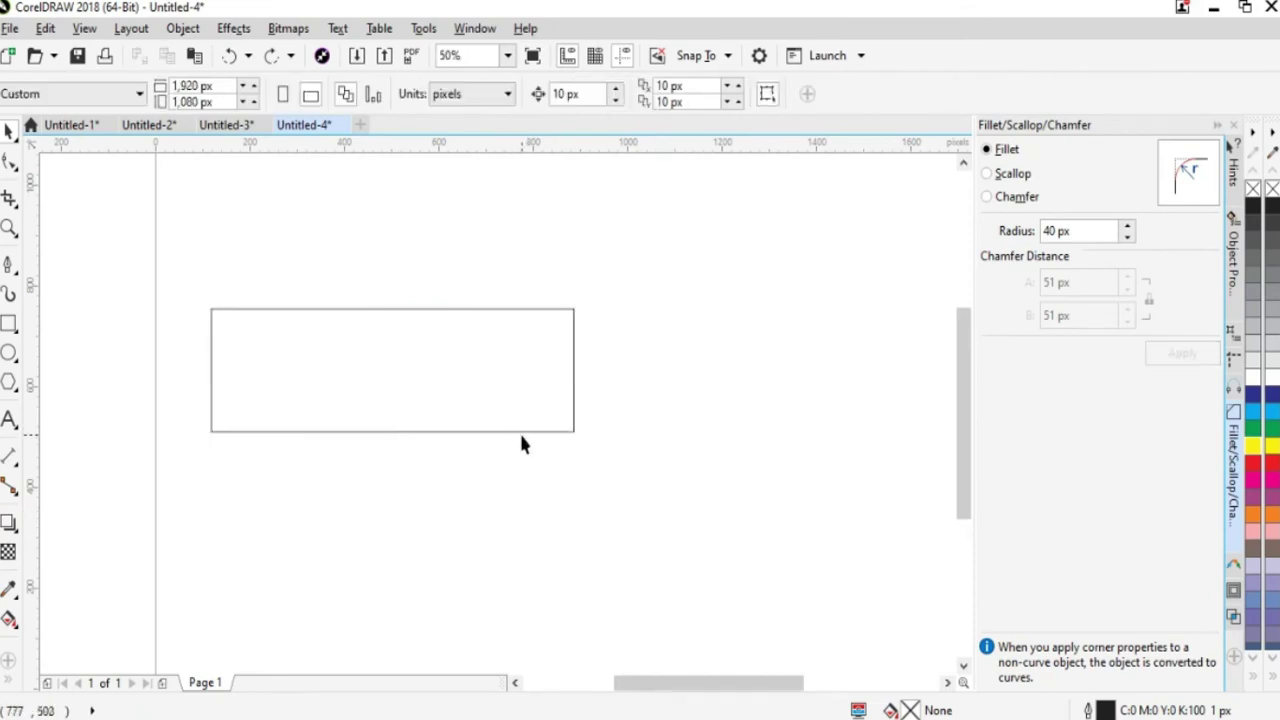
- Set the unfilled rectangle's outline width to 10 px and deselect it
click(573, 432)
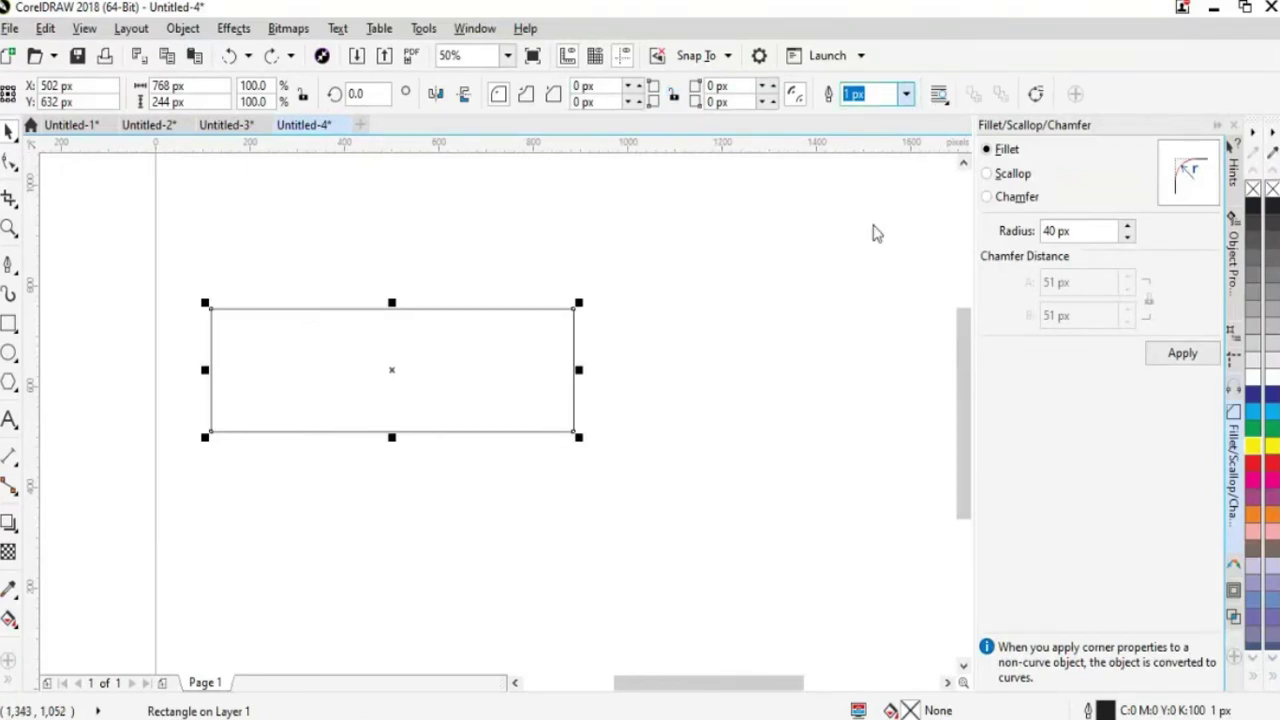
key(alt+Down)
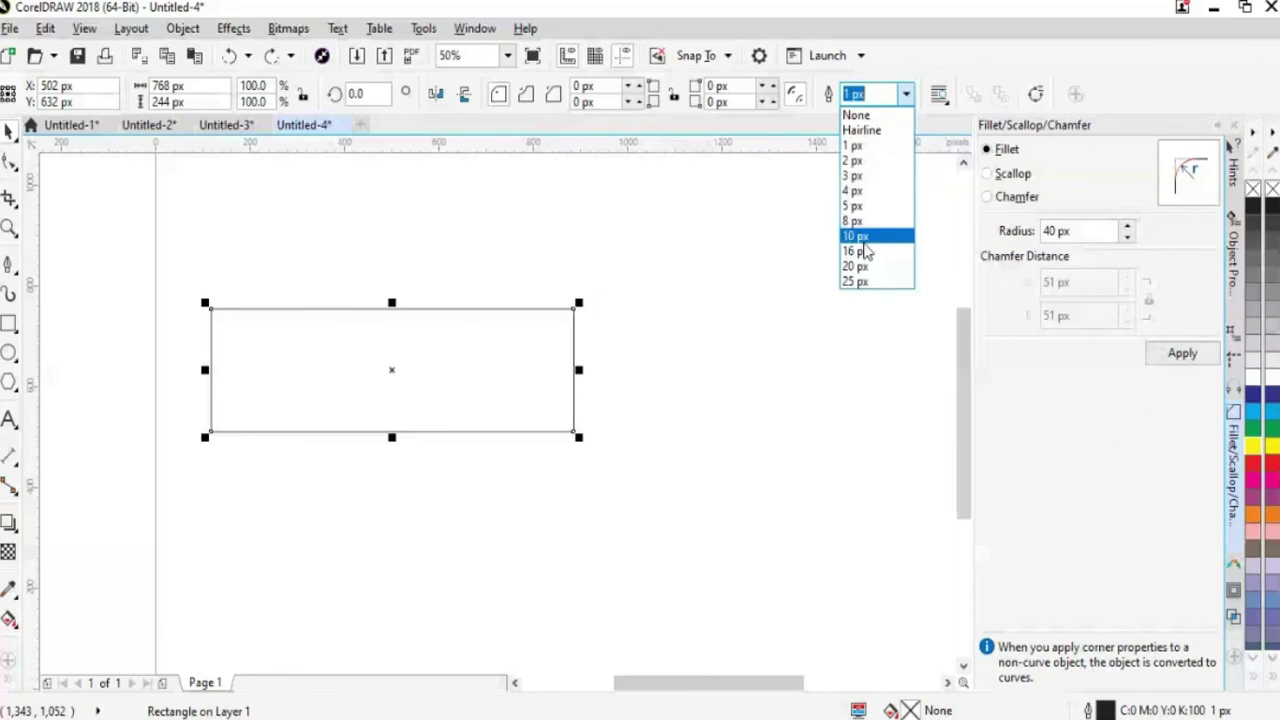
click(860, 238)
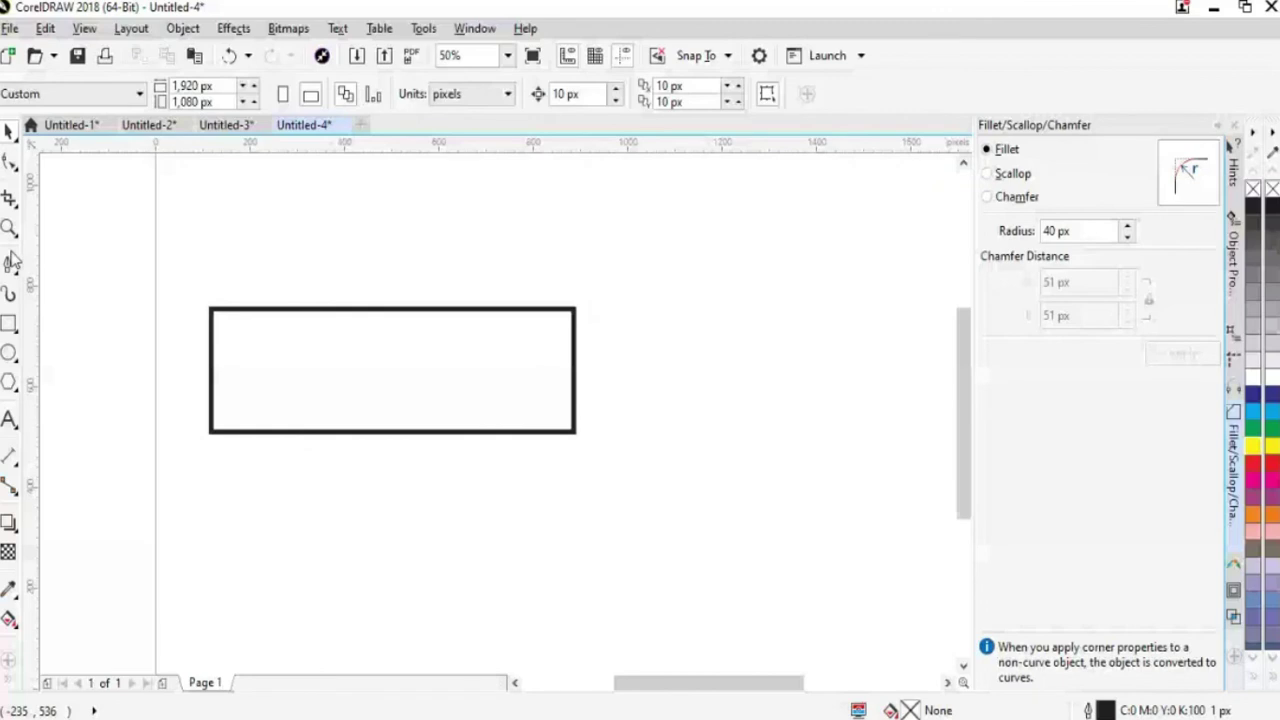
- Draw a straight vertical line about 602 px long through the middle of the rectangle, extending beyond both horizontal edges
click(12, 258)
click(390, 218)
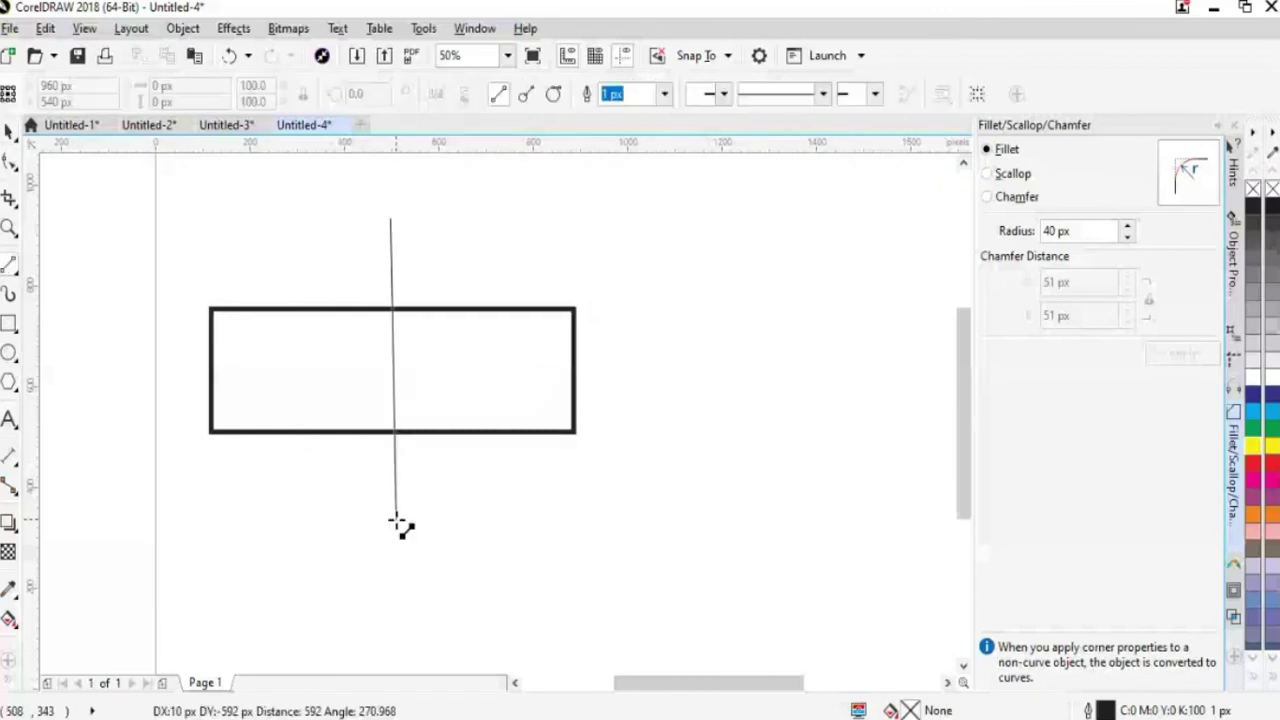
ctrl+click(395, 525)
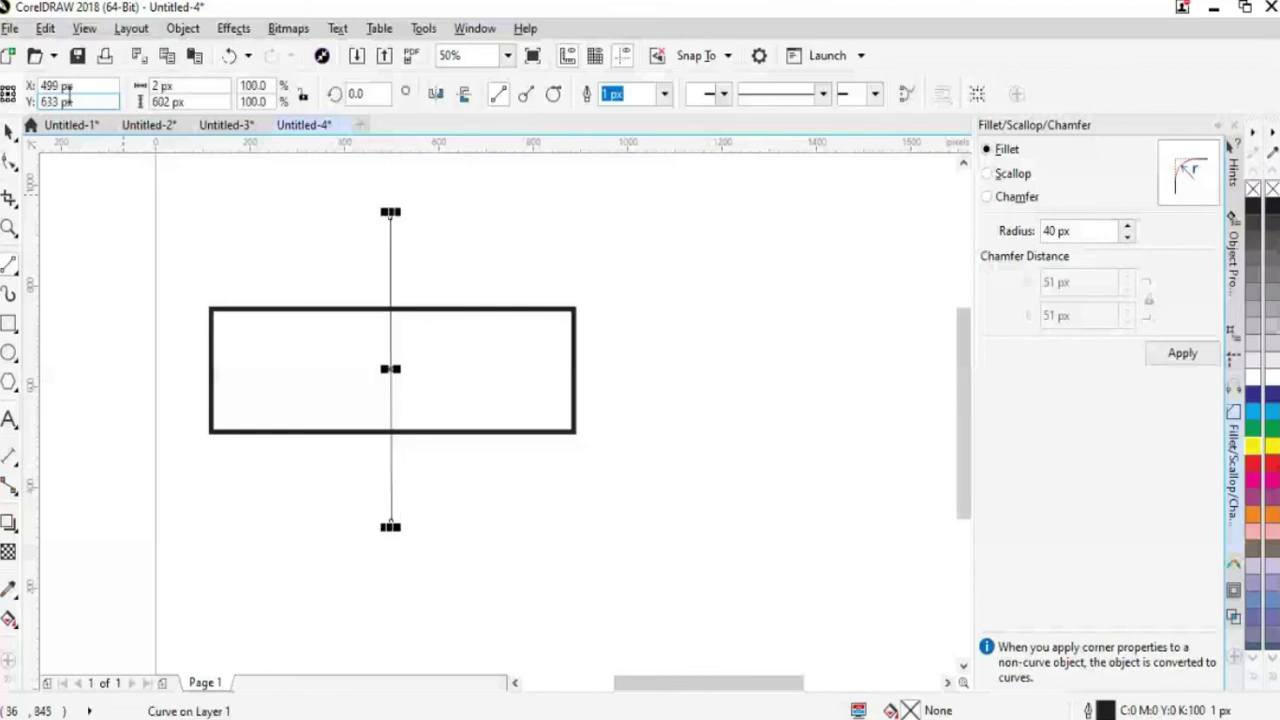
key(Escape)
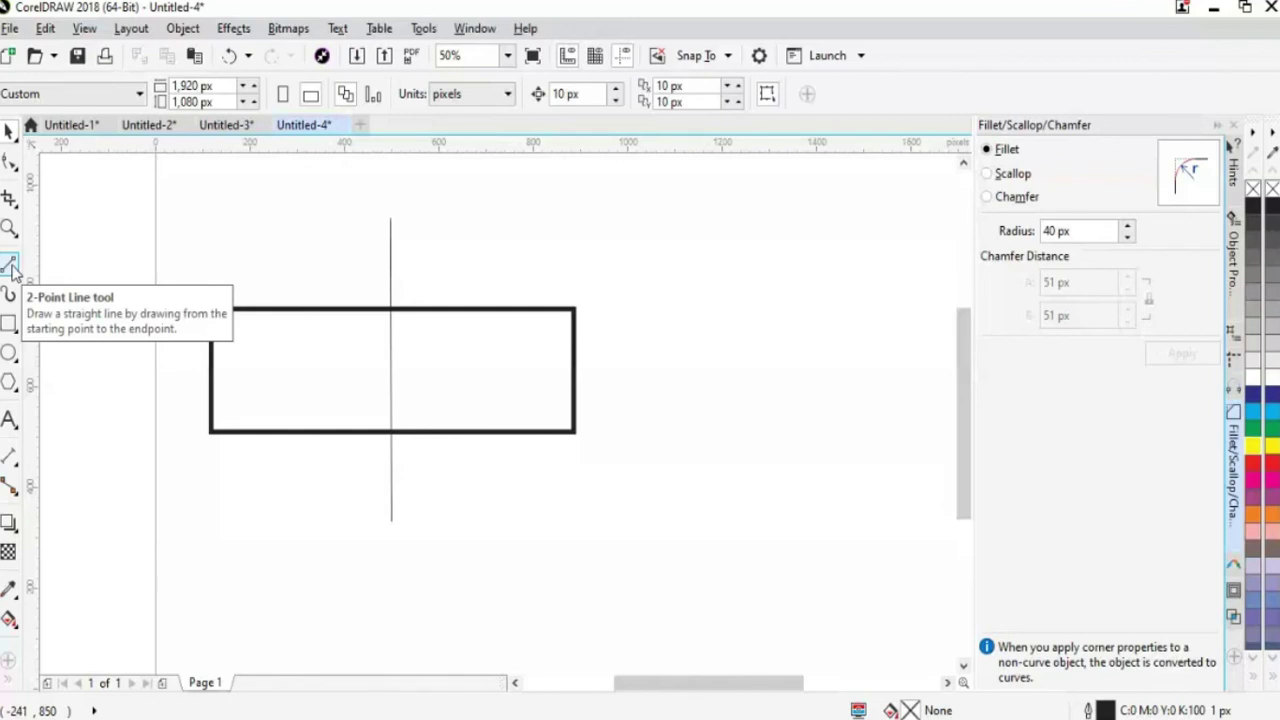
- Use Virtual Segment Delete to remove the rectangle's right half and the vertical line's ends outside the rectangle
click(12, 203)
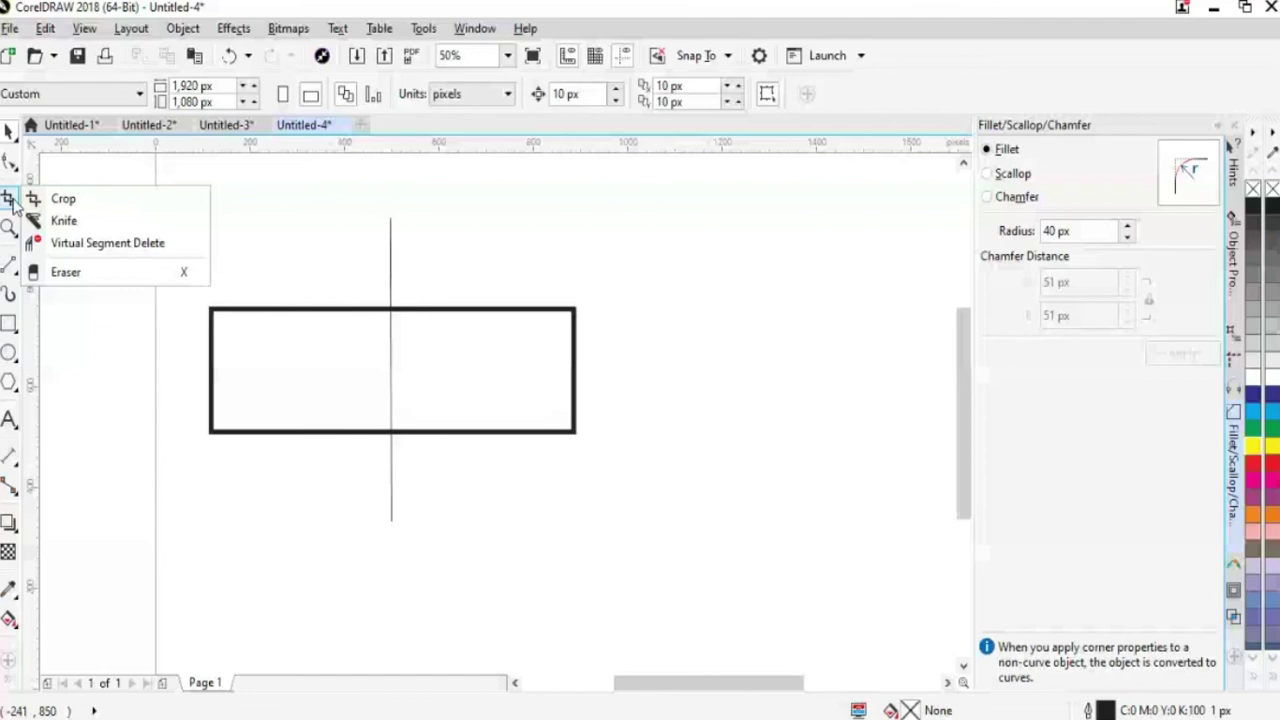
click(100, 243)
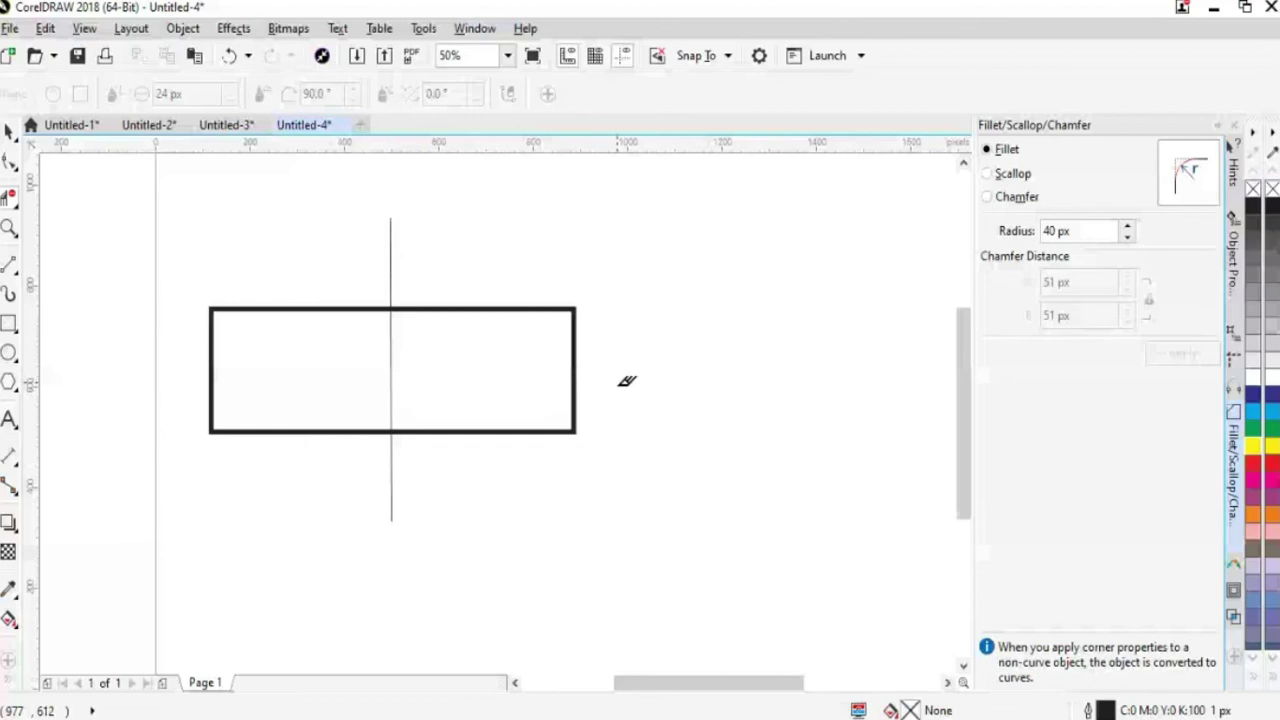
click(575, 400)
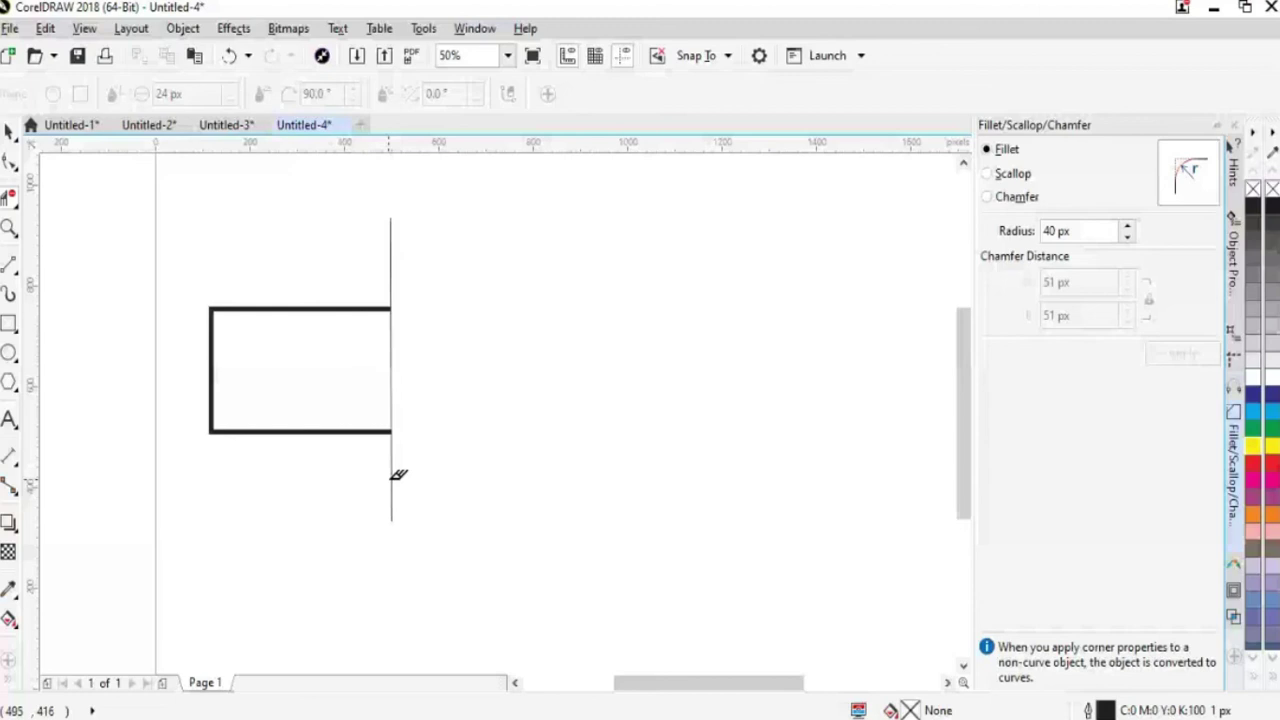
click(392, 477)
click(392, 240)
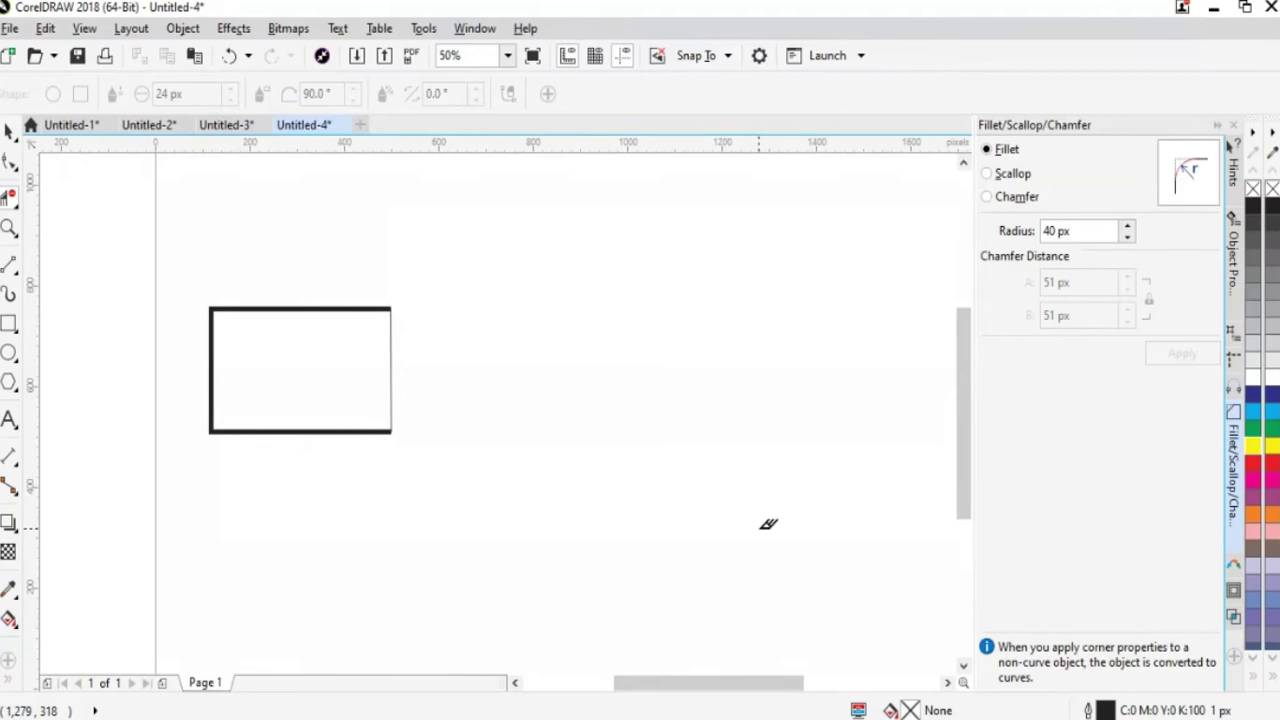
click(9, 131)
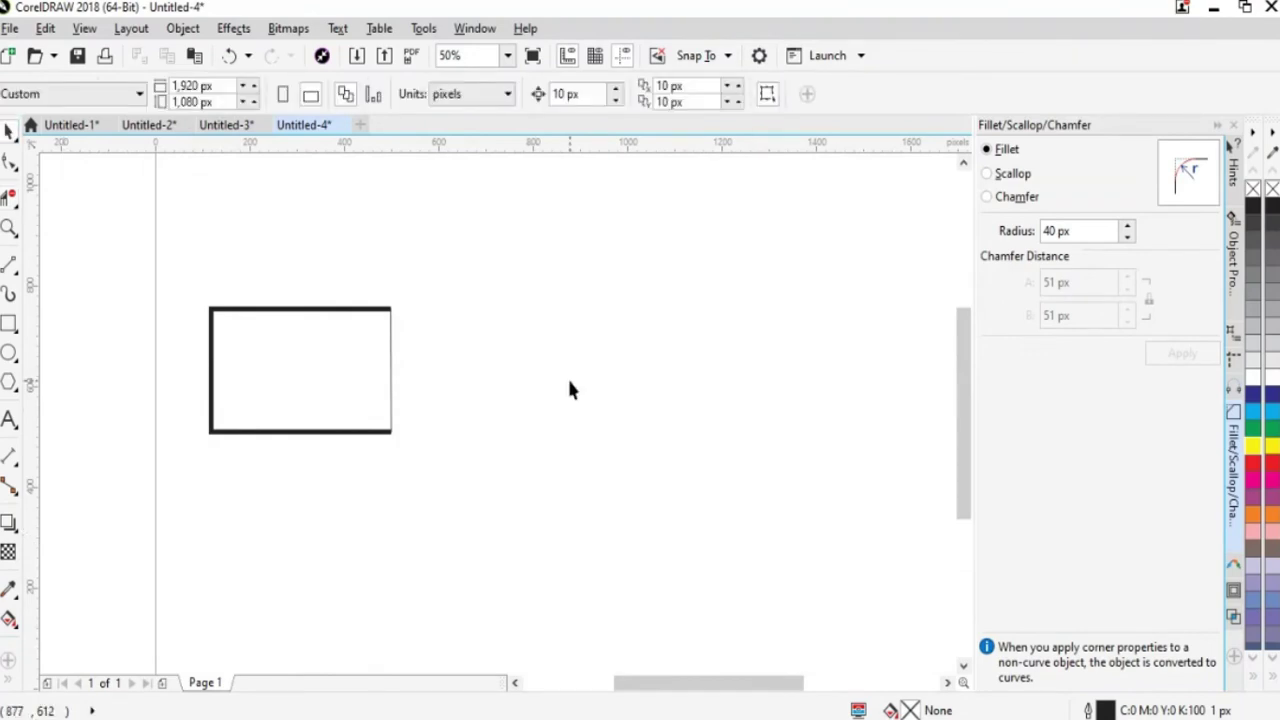
- Draw a horizontal line about 838 px long above the rectangle, set its outline width to 10 px and deselect it
click(408, 250)
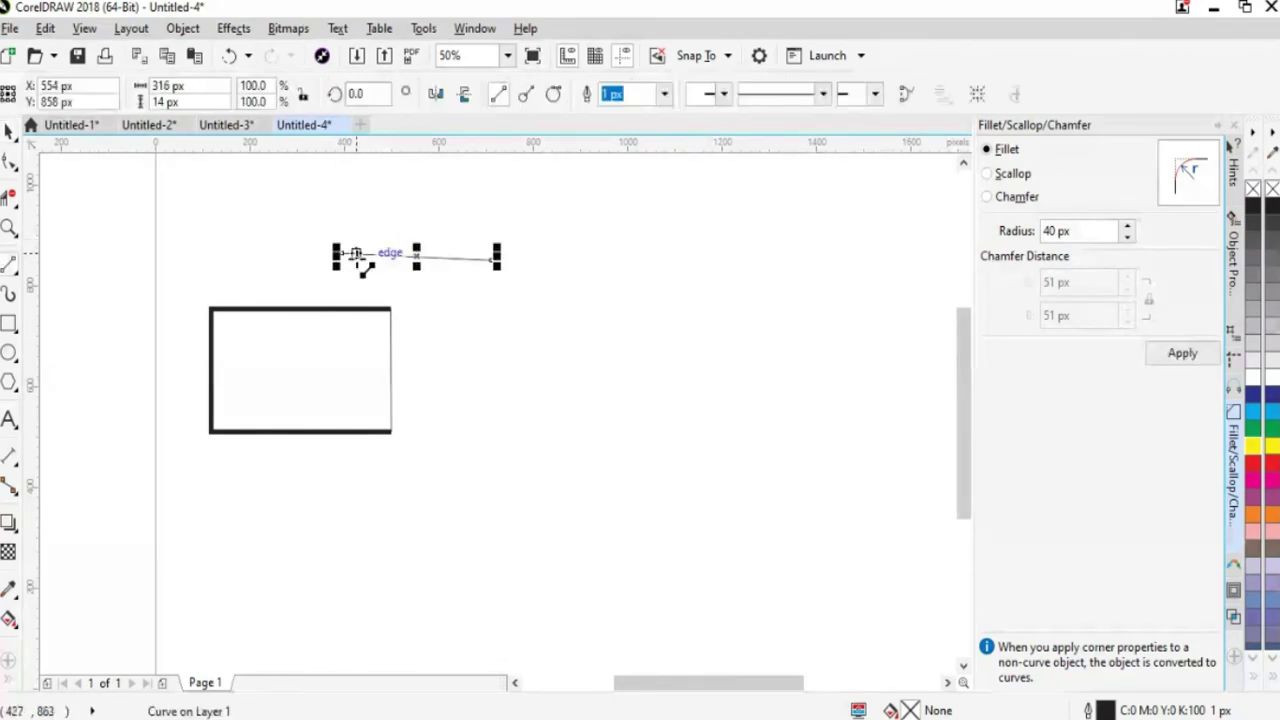
click(363, 269)
drag(307, 256, 700, 271)
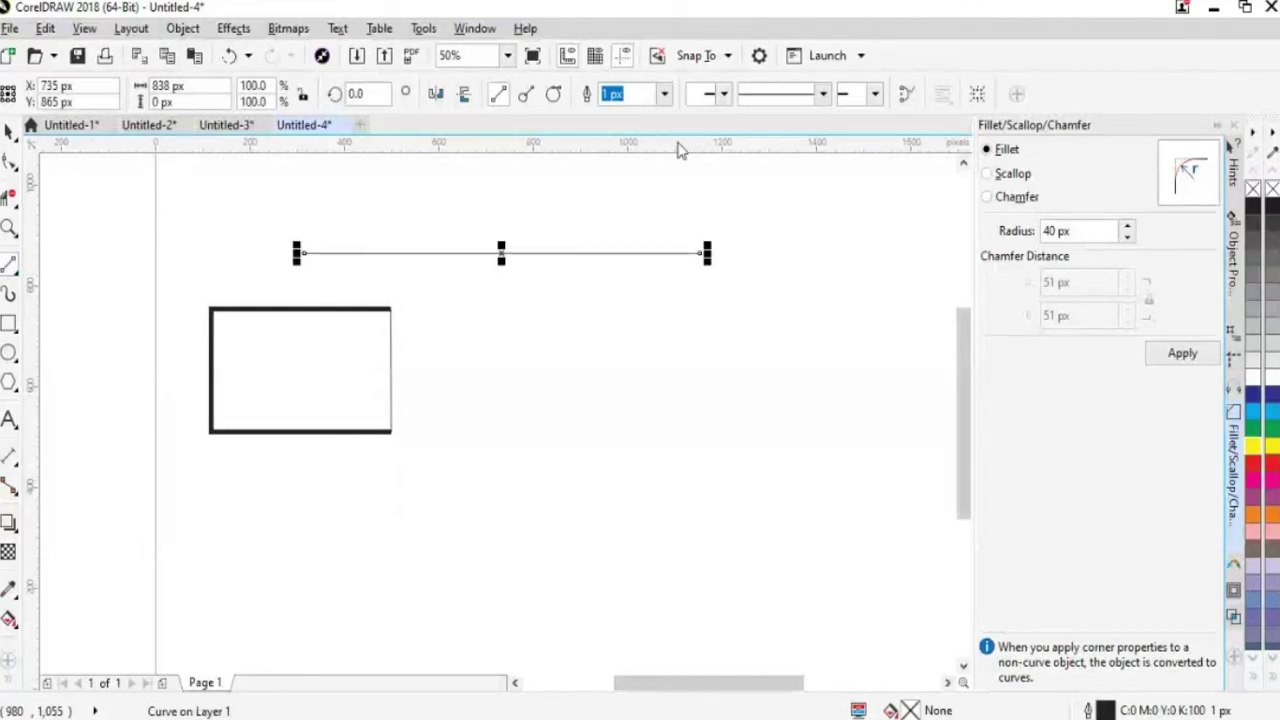
click(664, 93)
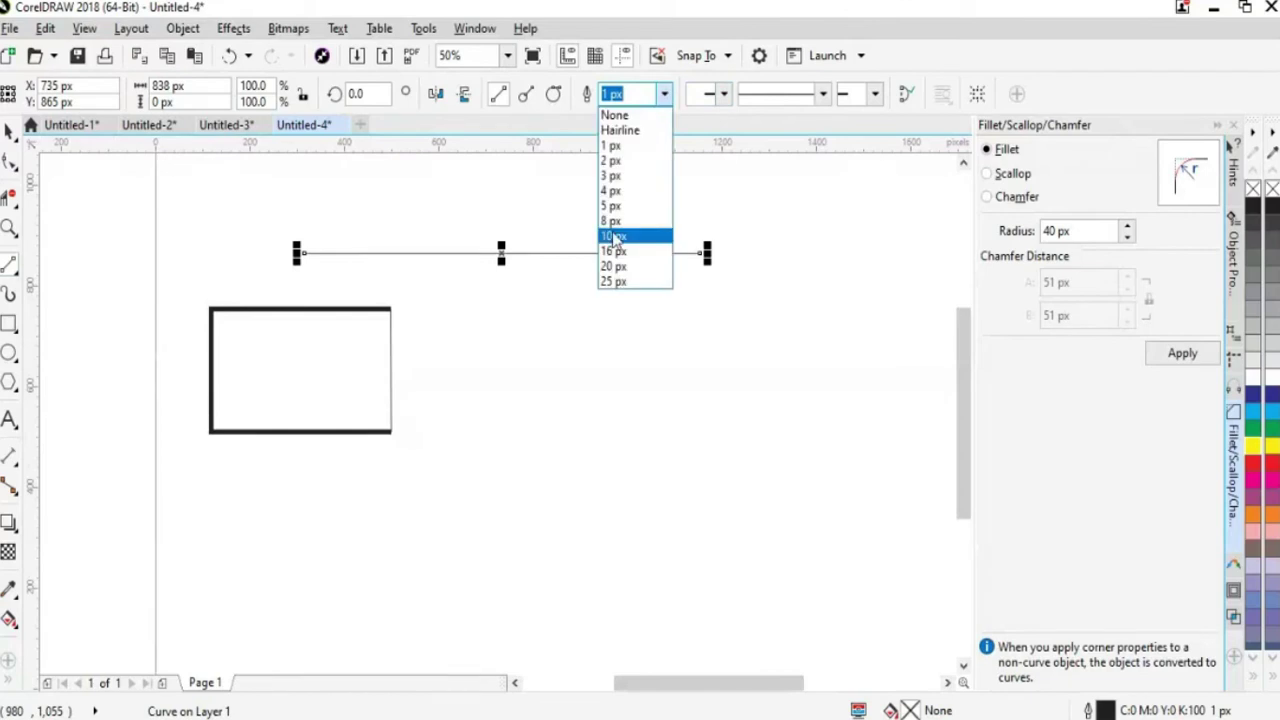
click(620, 235)
click(644, 405)
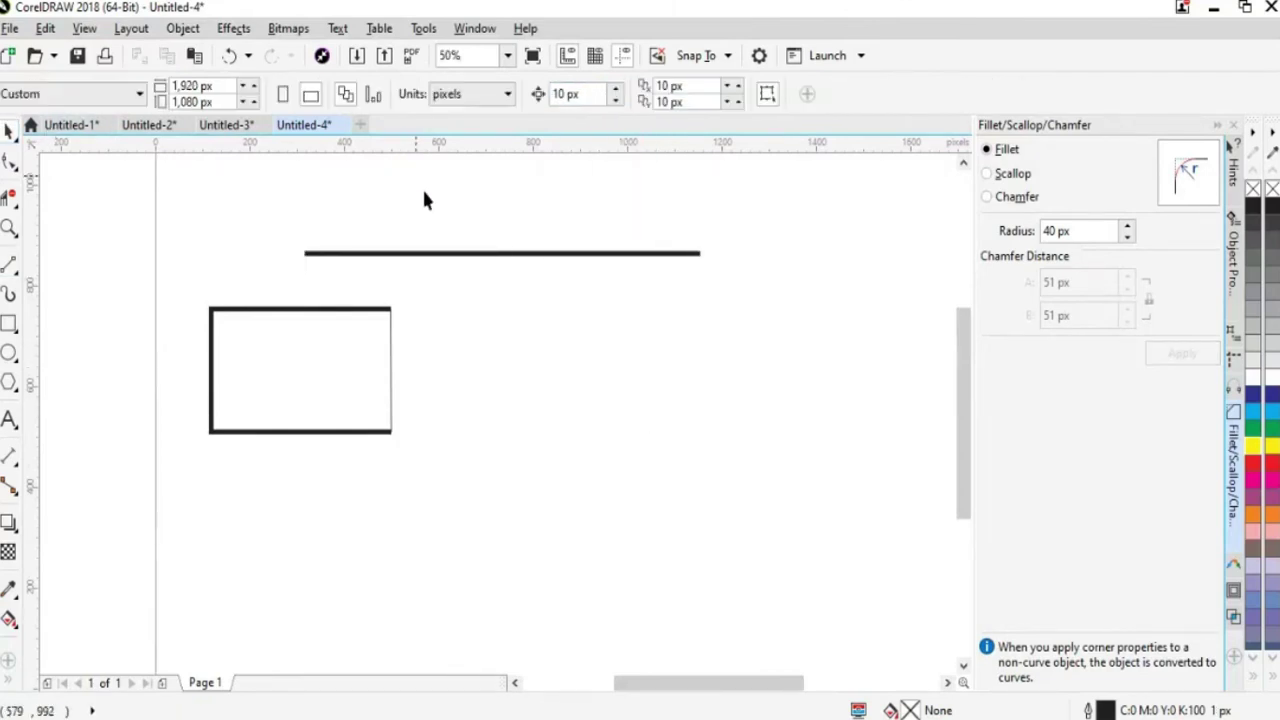
- Add a node at the middle of the horizontal line with the Shape tool
click(9, 160)
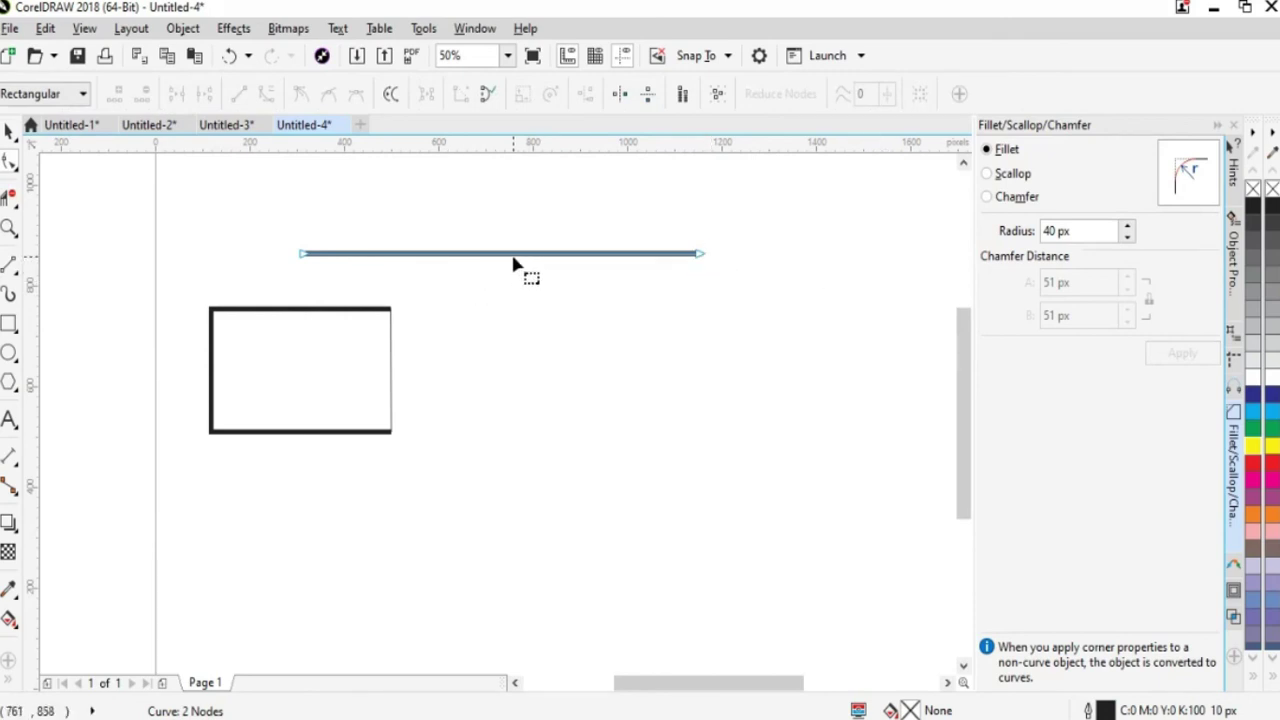
double_click(501, 256)
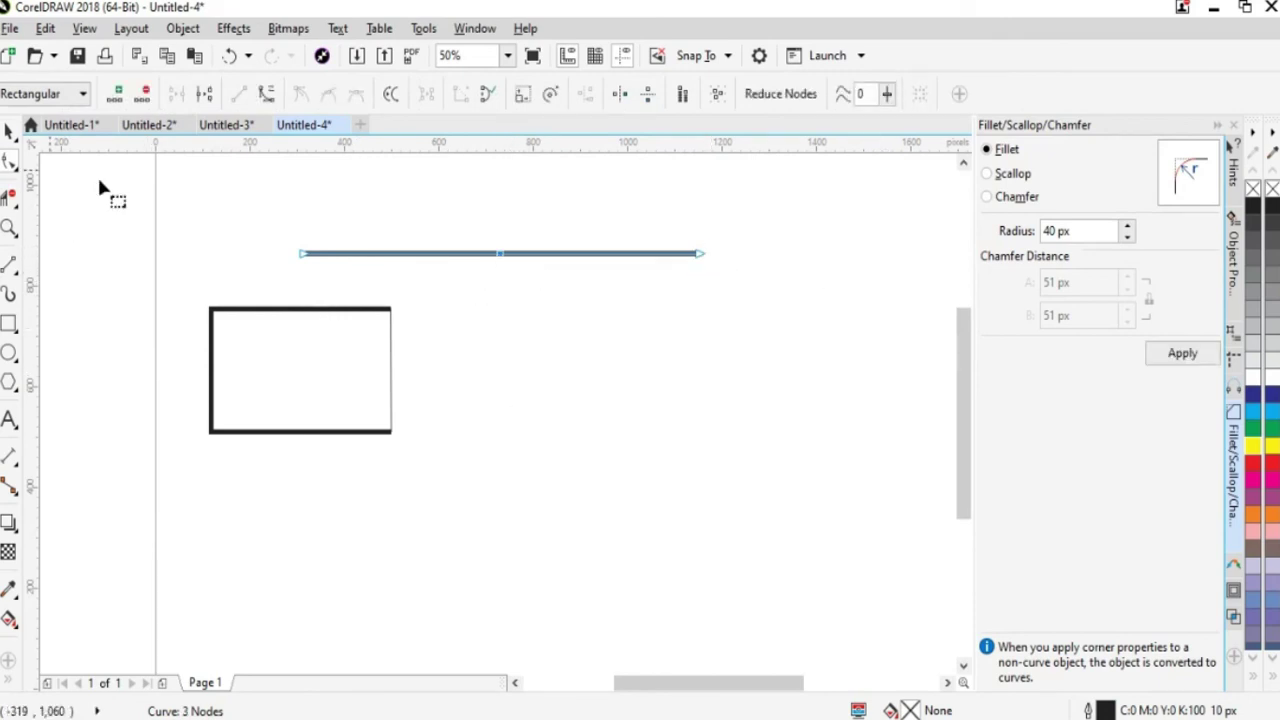
- Try shortening the horizontal line by deleting its right end node, undoing each deletion
click(701, 255)
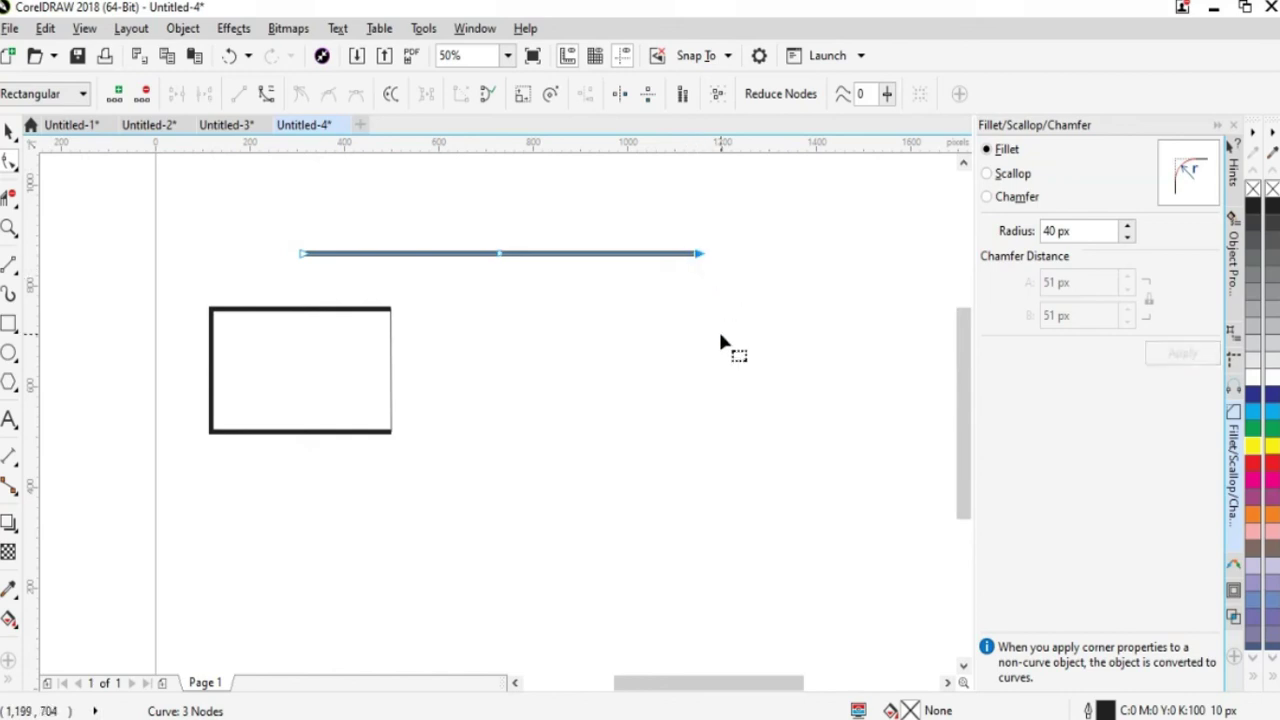
key(Delete)
key(ctrl+z)
key(Delete)
key(ctrl+z)
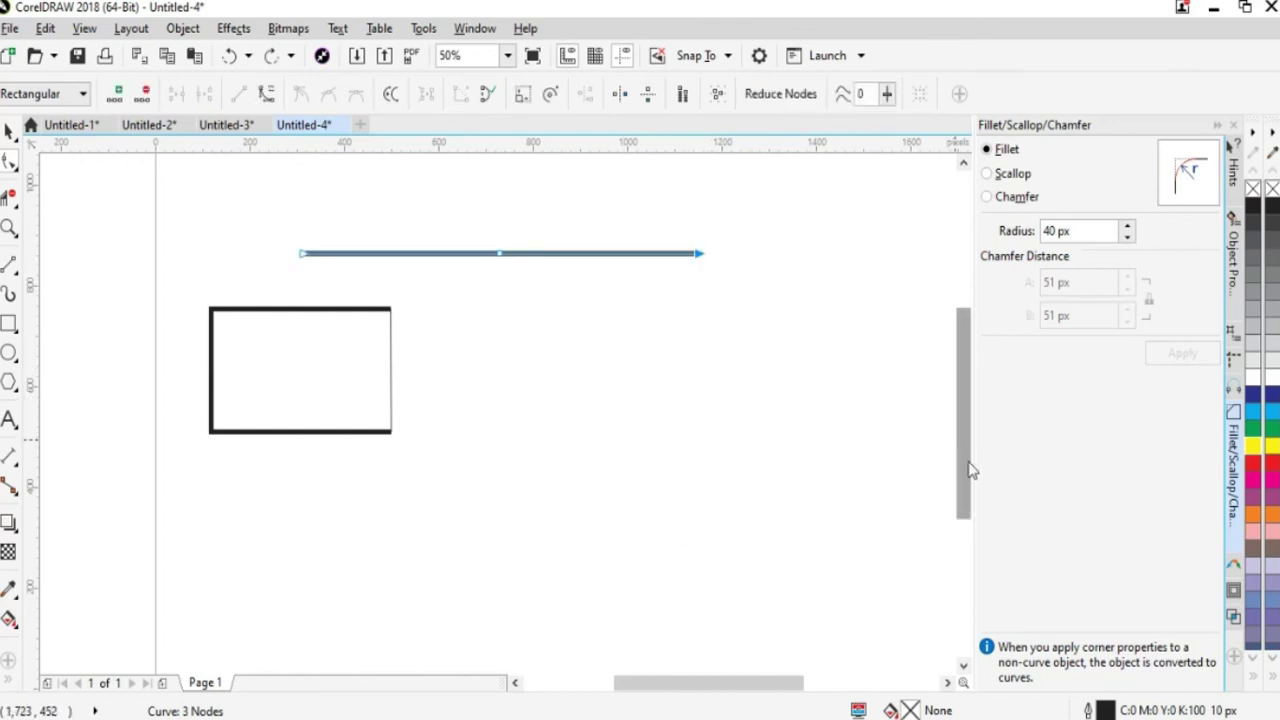
- Draw a closed freeform curve about 570 by 541 px with the Pen tool in the empty area below the horizontal line
drag(966, 466, 966, 450)
mouse_move(742, 686)
mouse_down()
mouse_move(760, 688)
mouse_move(752, 676)
mouse_up()
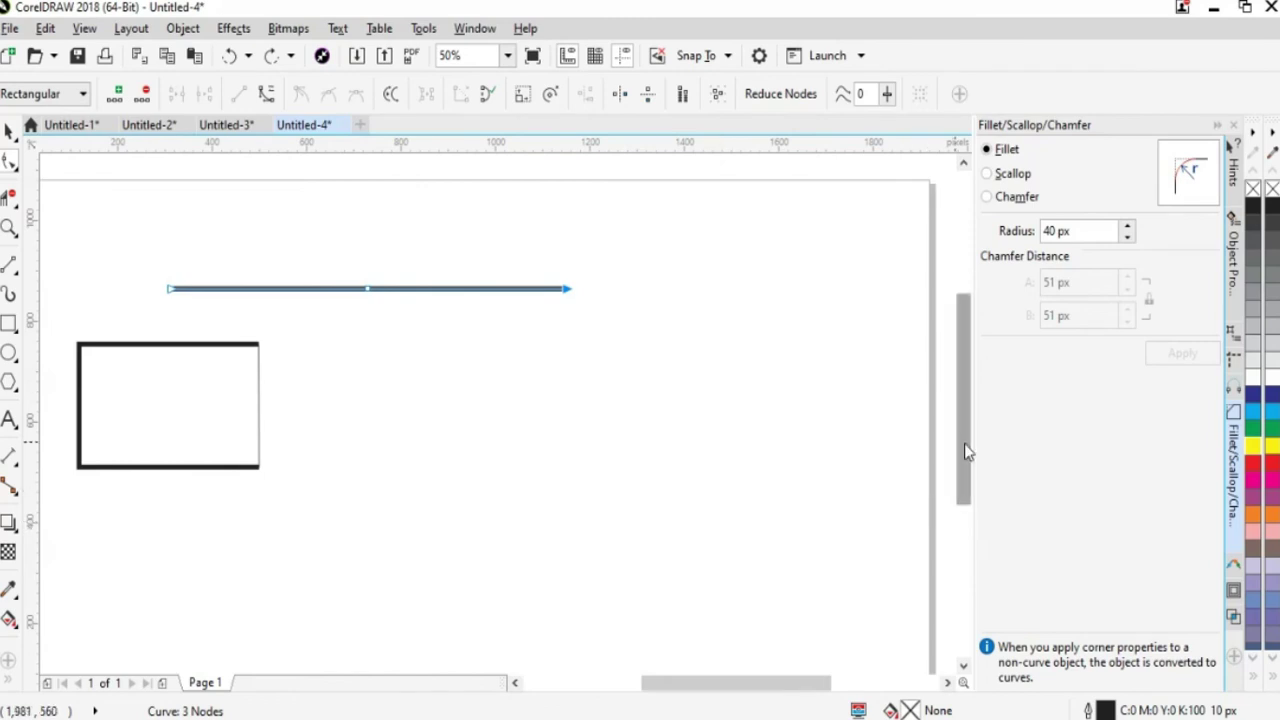
scroll(968, 460, down, 1)
drag(760, 683, 730, 683)
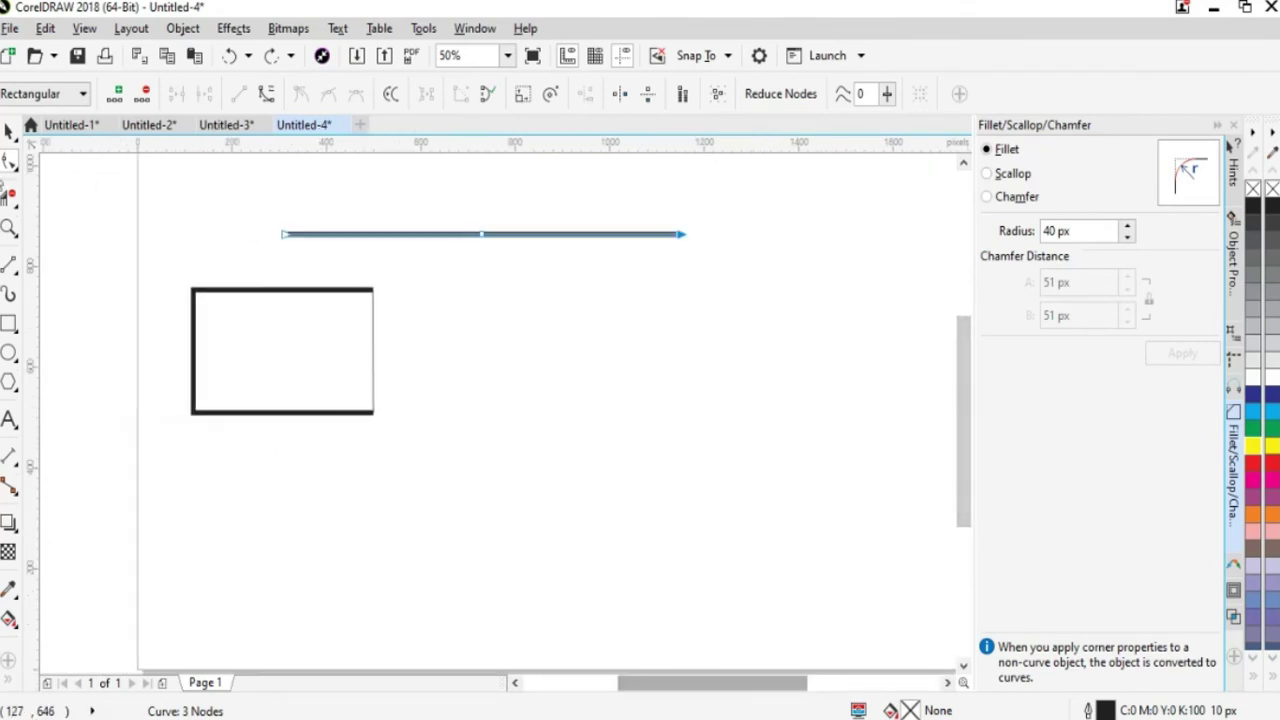
click(9, 132)
click(406, 350)
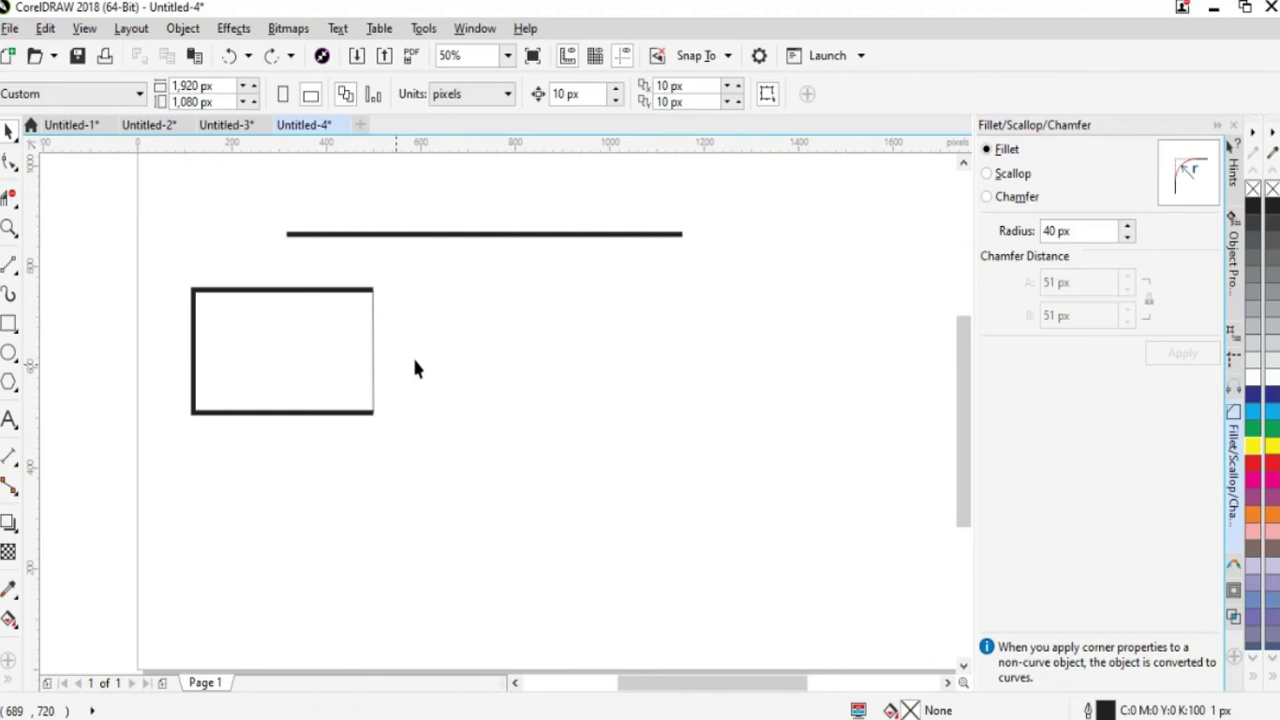
click(9, 263)
click(58, 329)
click(489, 465)
drag(631, 350, 768, 417)
click(752, 487)
drag(589, 598, 554, 529)
click(555, 518)
click(513, 539)
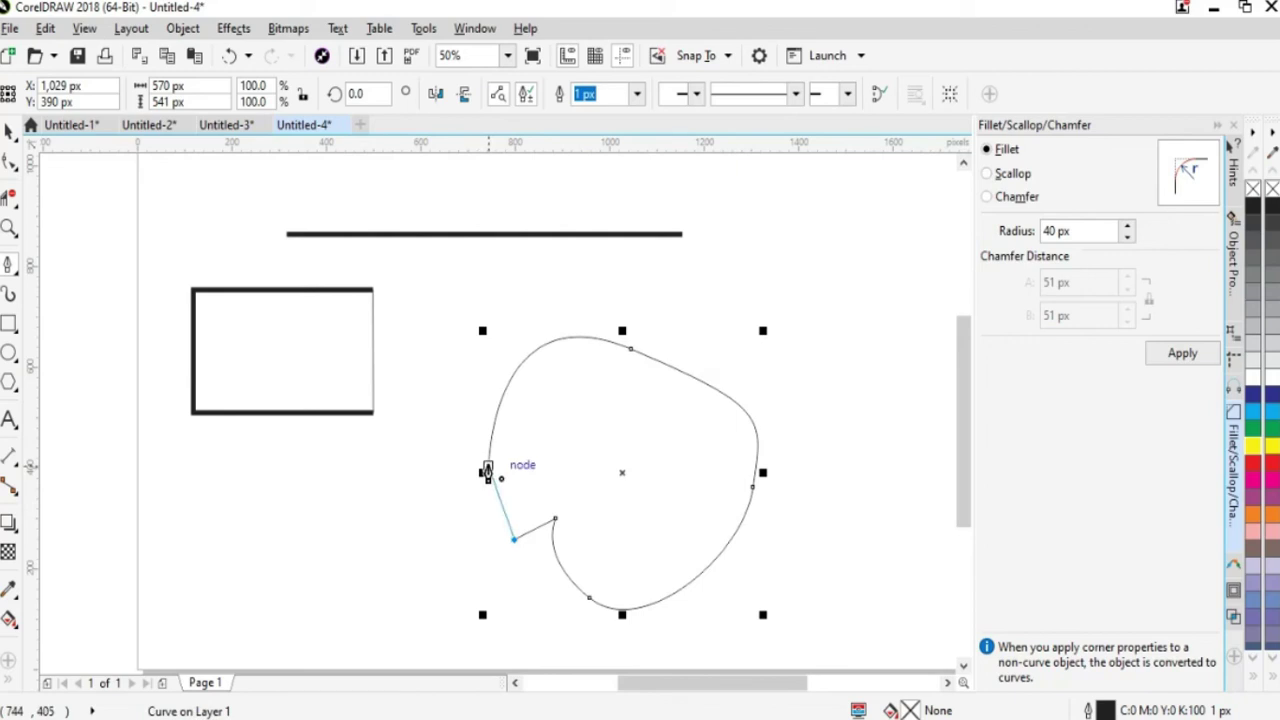
click(487, 472)
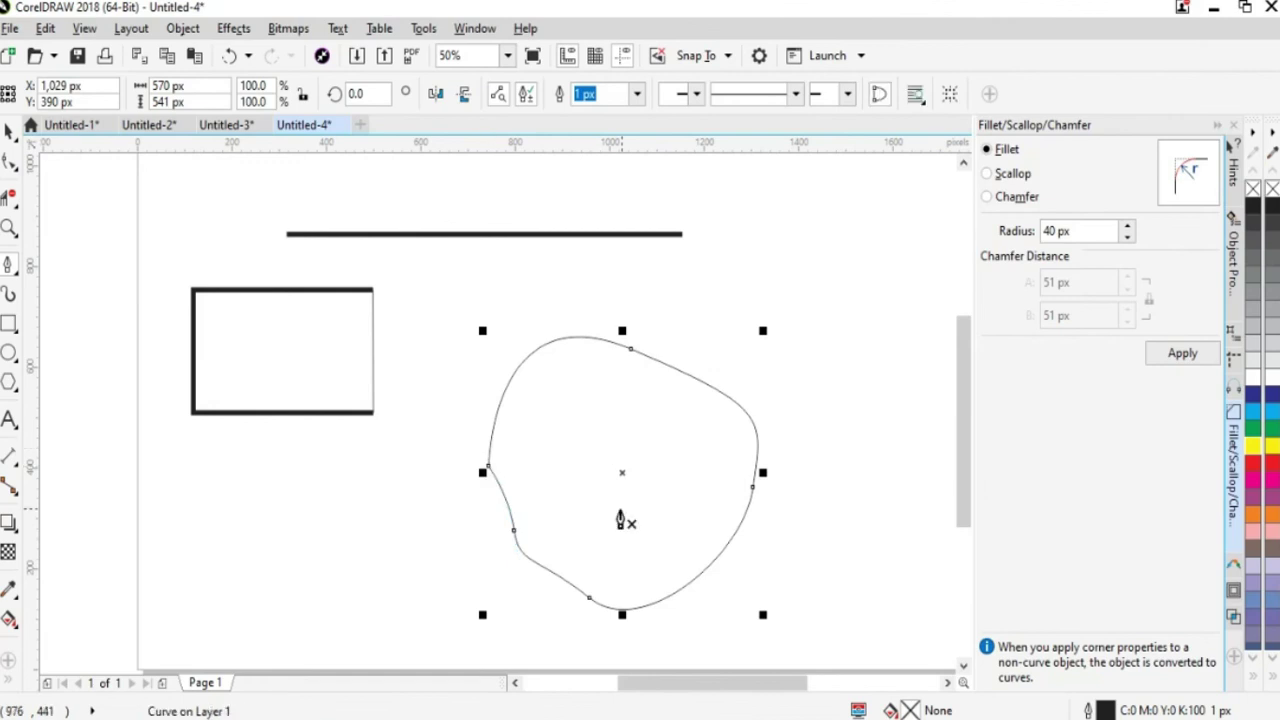
- Set the closed curve's outline width to 16 px and deselect it
click(8, 133)
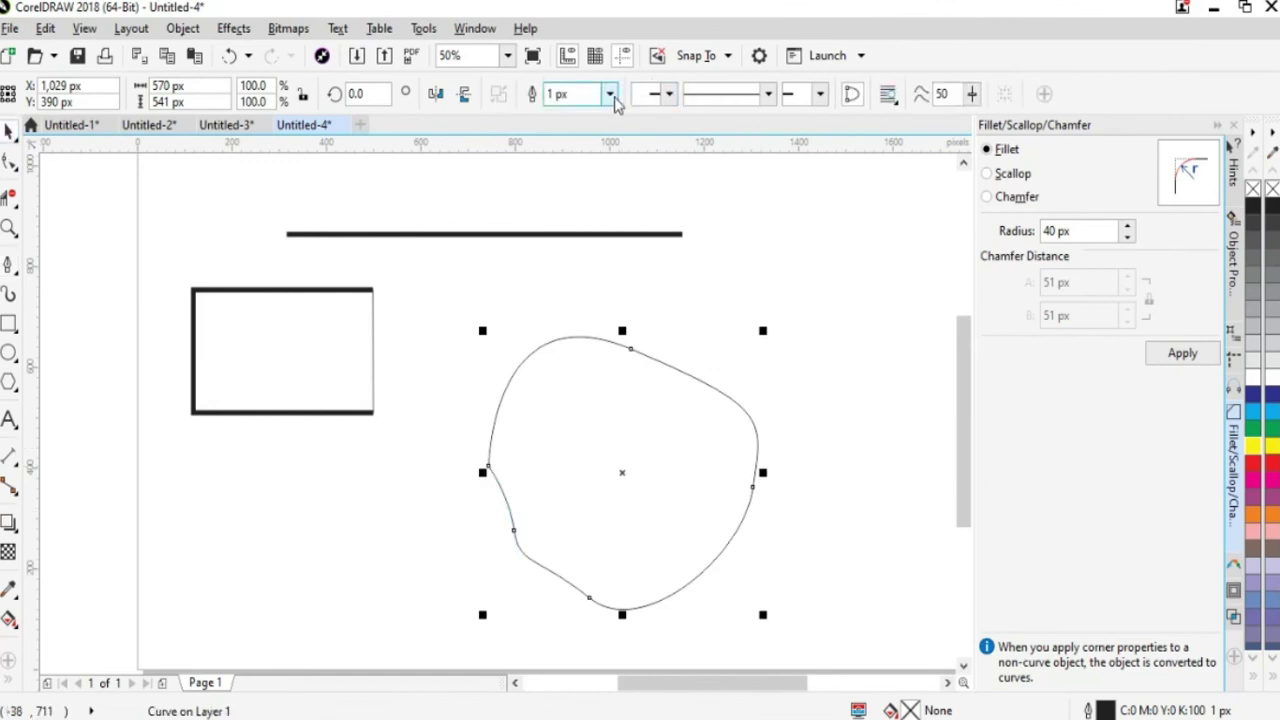
click(609, 94)
click(572, 249)
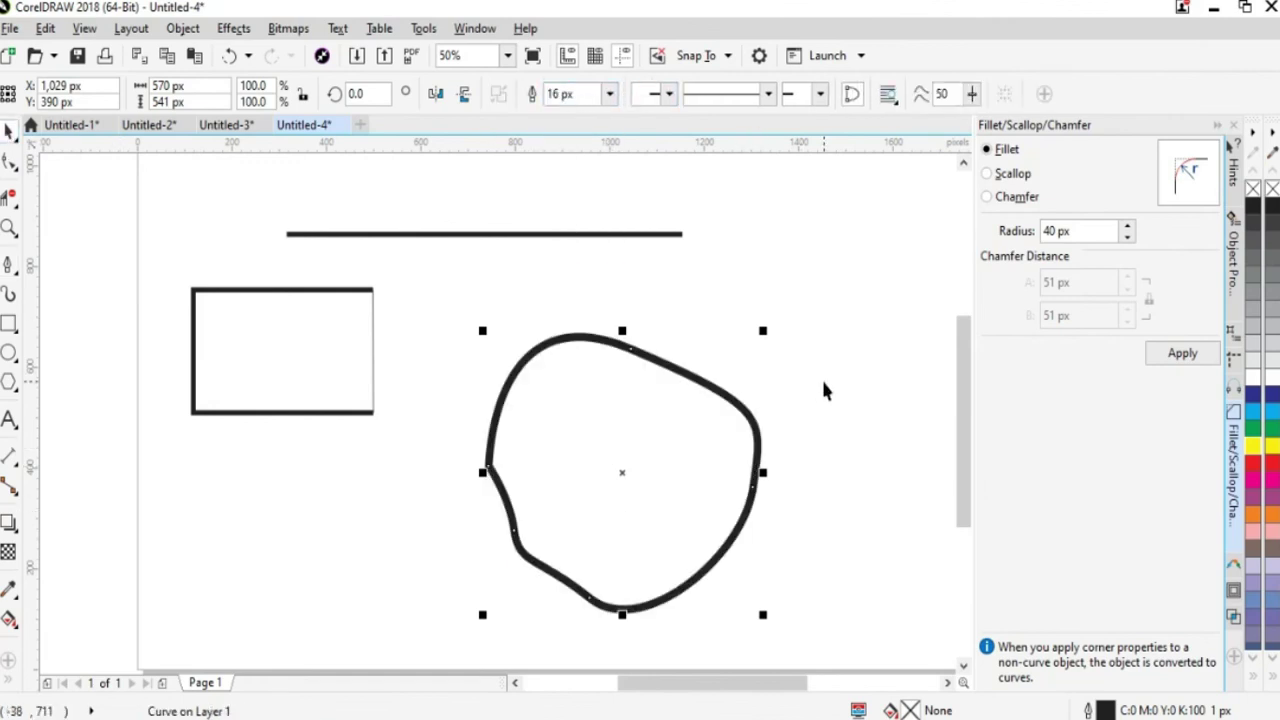
click(640, 492)
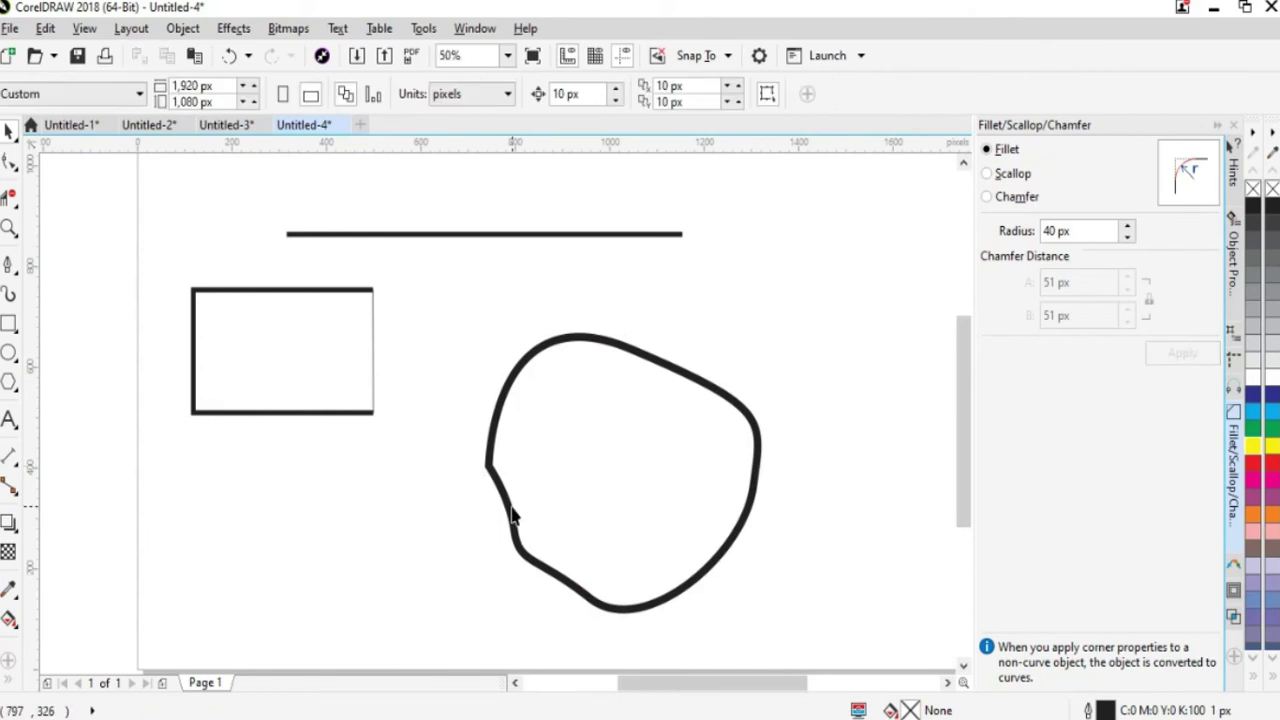
- Round off the sharp corner on the closed curve's left side with the Smooth tool
click(510, 515)
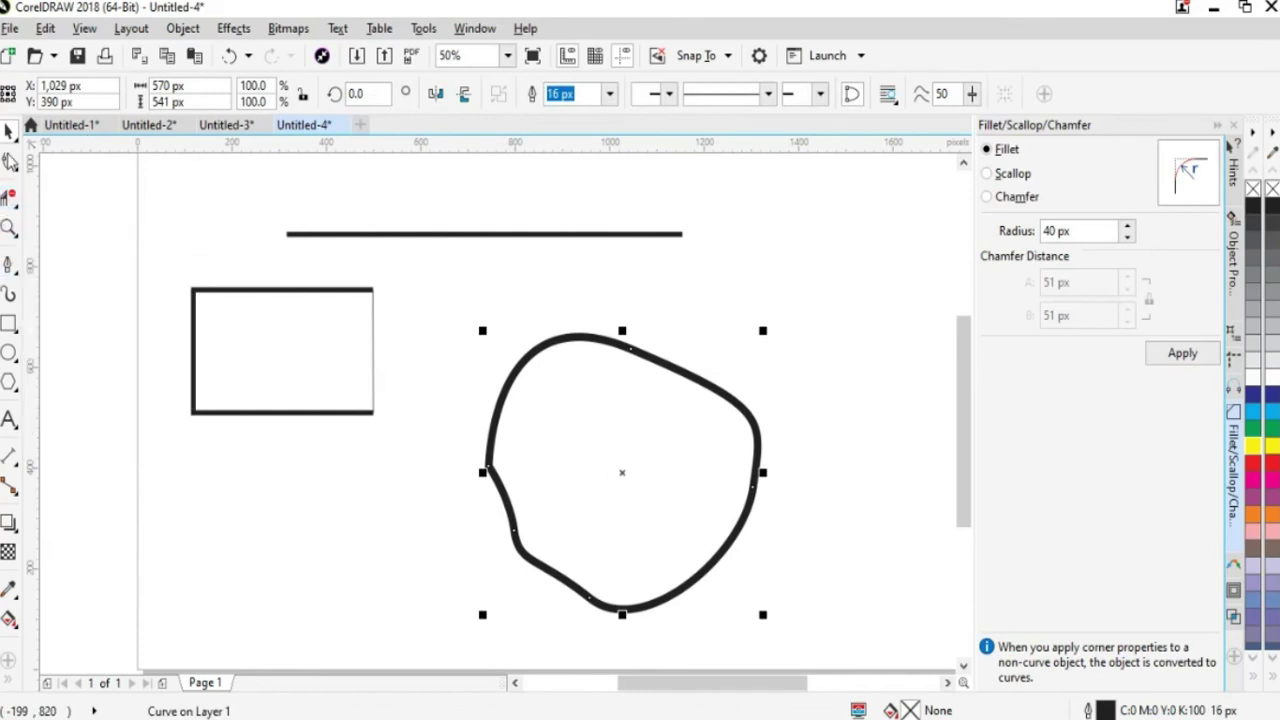
click(13, 165)
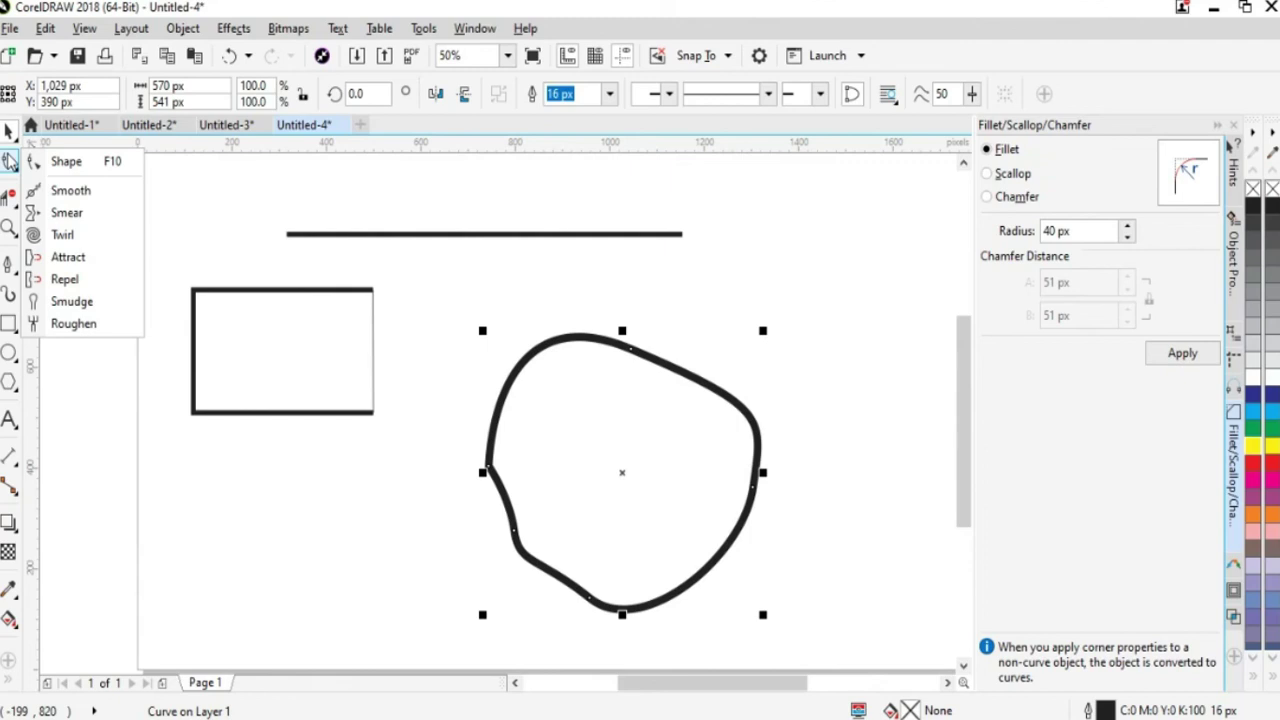
click(66, 212)
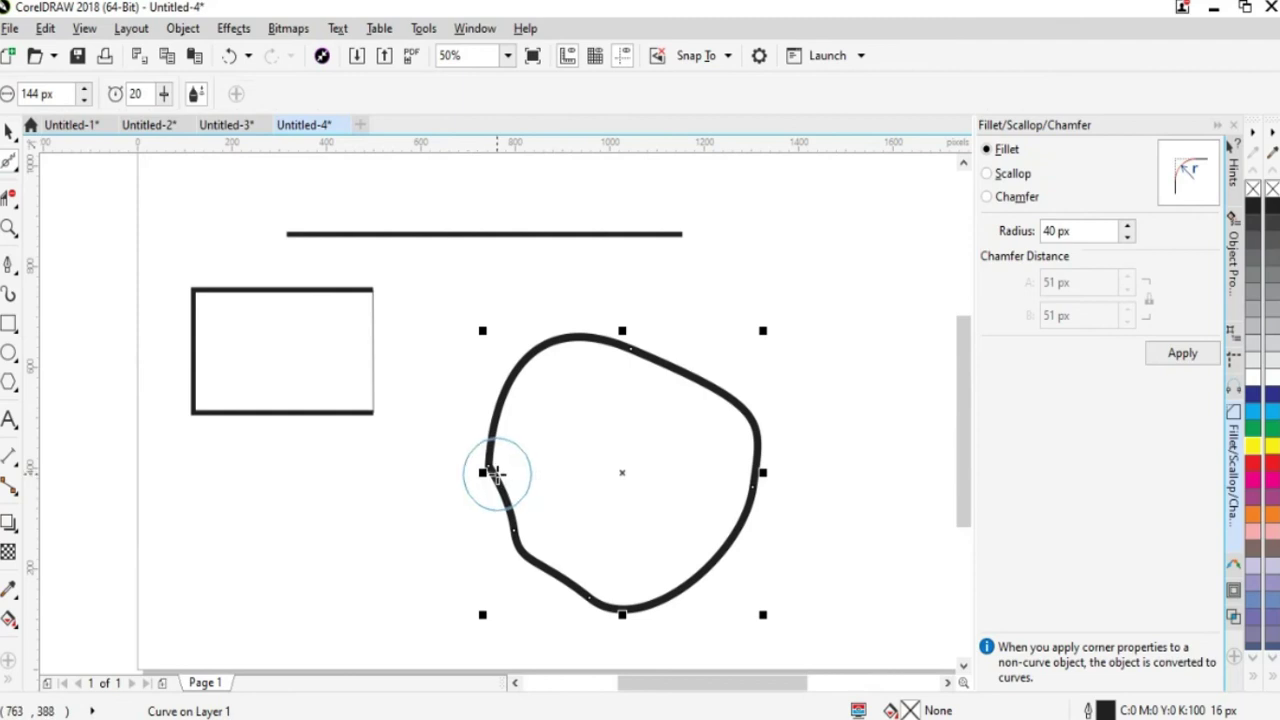
mouse_move(483, 470)
mouse_down()
mouse_move(495, 447)
mouse_move(490, 495)
mouse_move(482, 428)
mouse_move(507, 477)
mouse_move(480, 455)
mouse_move(479, 421)
mouse_up()
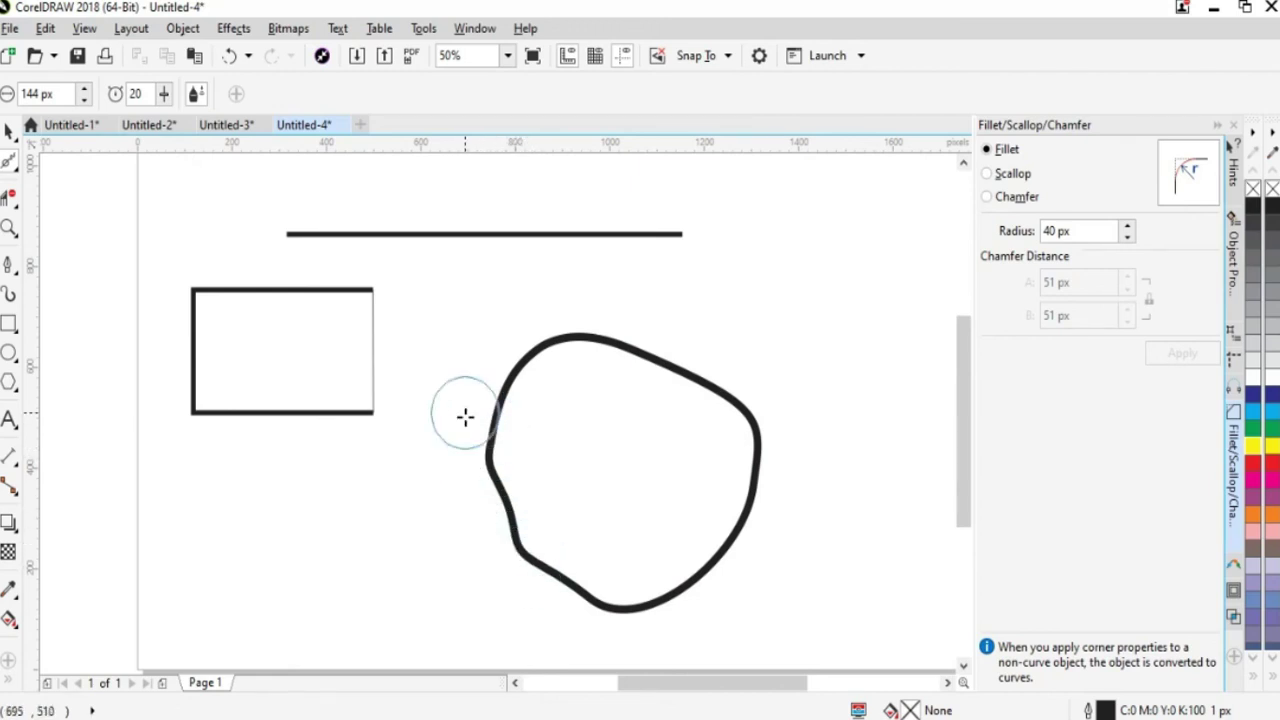
- Move the closed curve up and to the left, to about X 951 px, Y 502 px
click(8, 131)
click(529, 557)
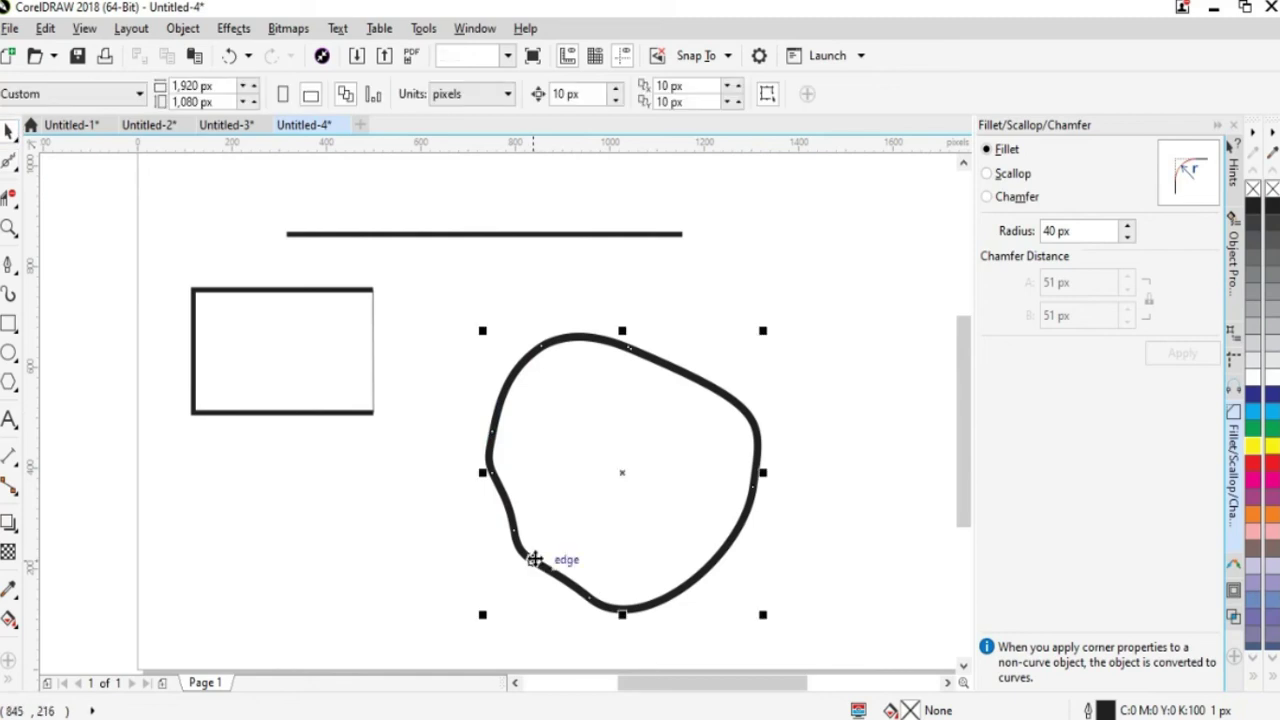
drag(543, 557, 490, 515)
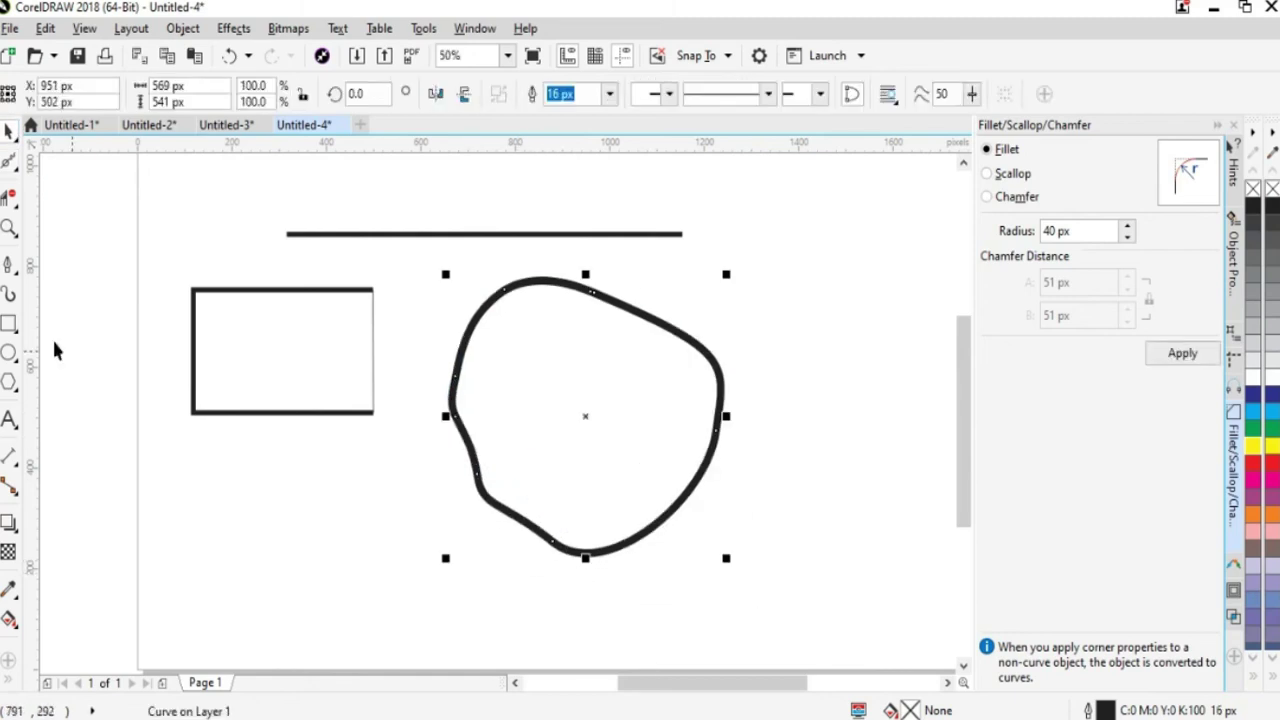
- Smooth the left and lower-left edges of the moved closed curve with the Smooth tool
click(8, 160)
mouse_move(450, 416)
mouse_down()
mouse_move(467, 381)
mouse_move(467, 416)
mouse_move(462, 350)
mouse_move(437, 418)
mouse_move(454, 403)
mouse_move(463, 347)
mouse_move(438, 409)
mouse_move(462, 425)
mouse_move(463, 381)
mouse_move(443, 431)
mouse_up()
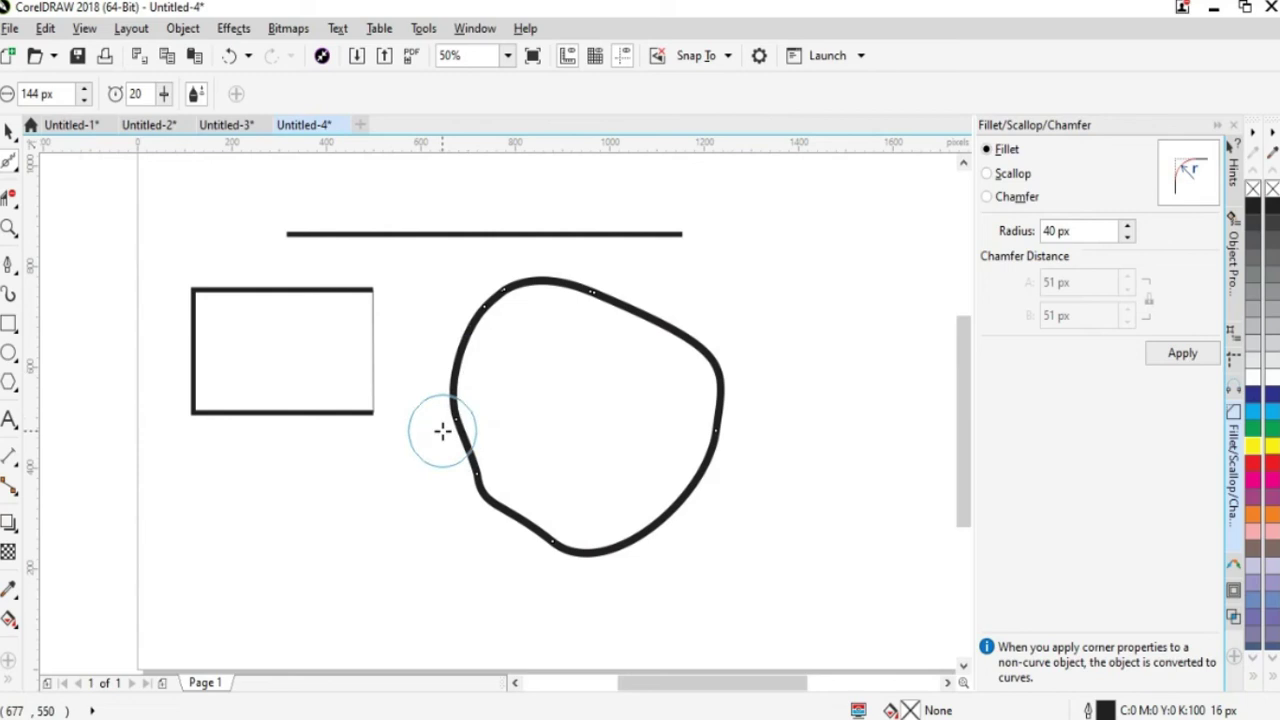
drag(443, 431, 469, 500)
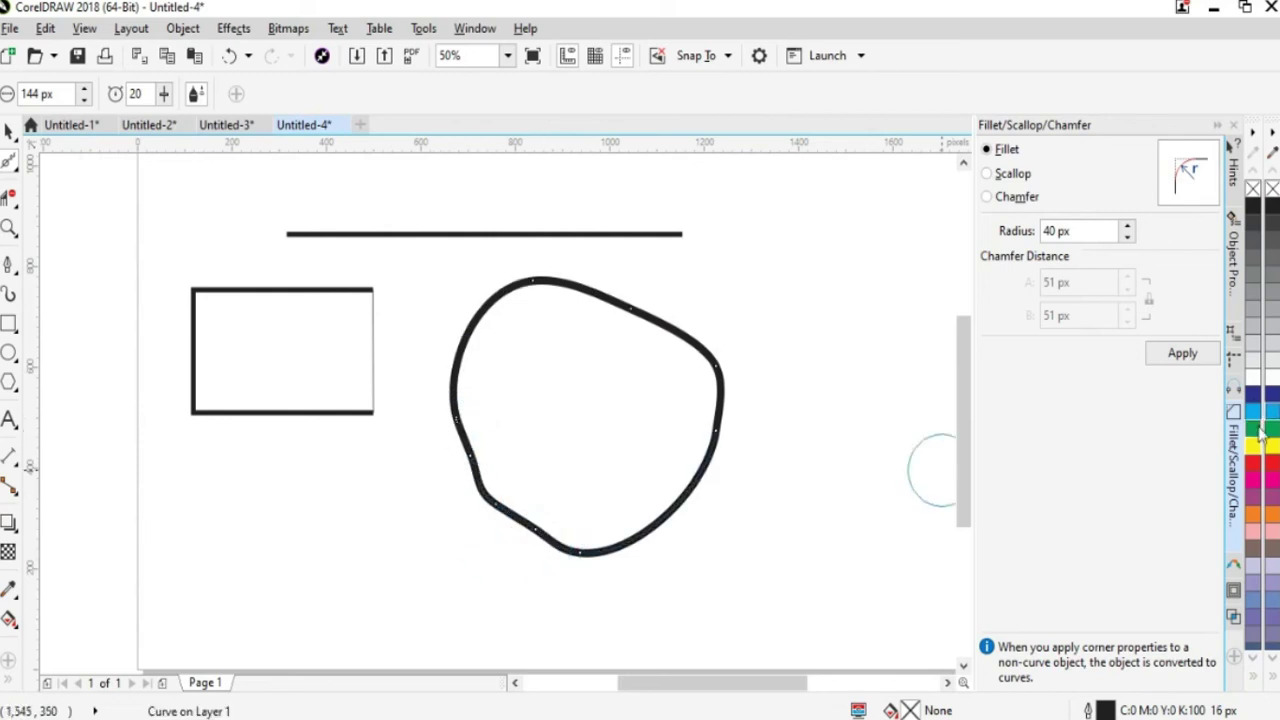
- Fill the closed curve with blue (C:100 M:100 Y:0 K:0) and smooth its lower-left edge further
click(1253, 394)
mouse_move(480, 523)
mouse_down()
mouse_move(463, 443)
mouse_move(490, 520)
mouse_move(449, 457)
mouse_move(474, 474)
mouse_move(431, 446)
mouse_move(498, 538)
mouse_move(518, 538)
mouse_up()
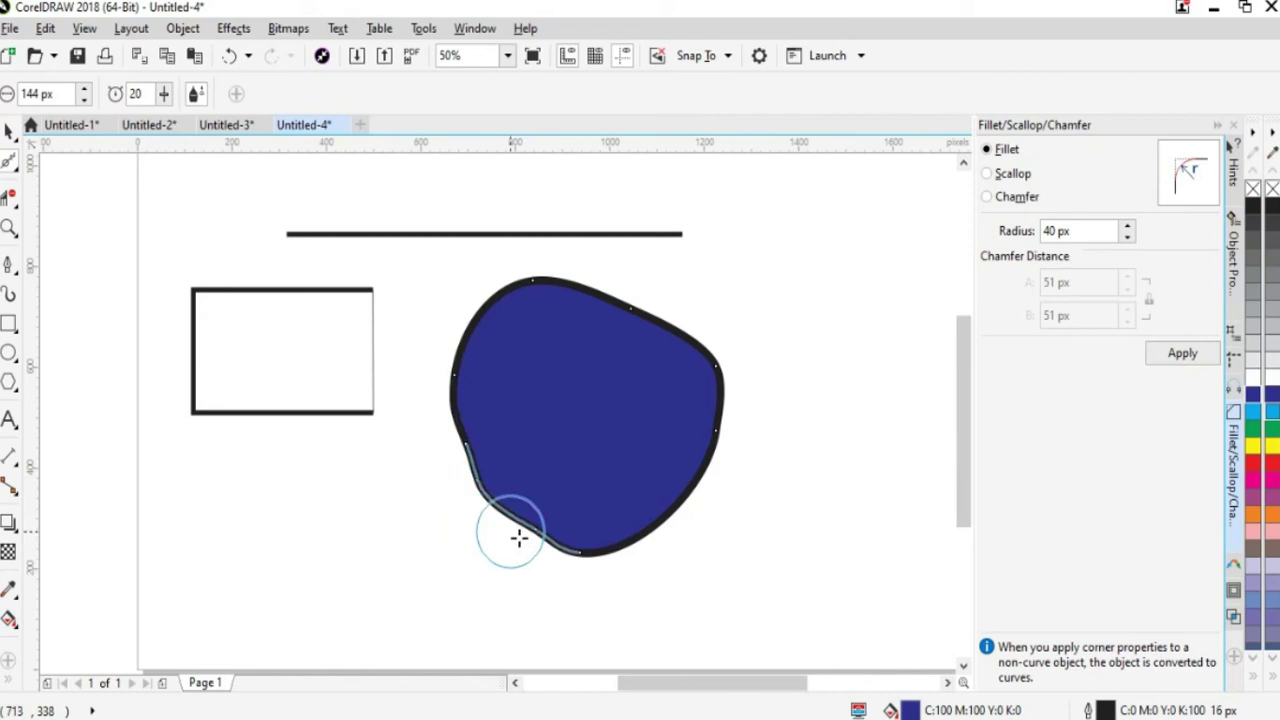
key(space)
scroll(971, 480, up, 1)
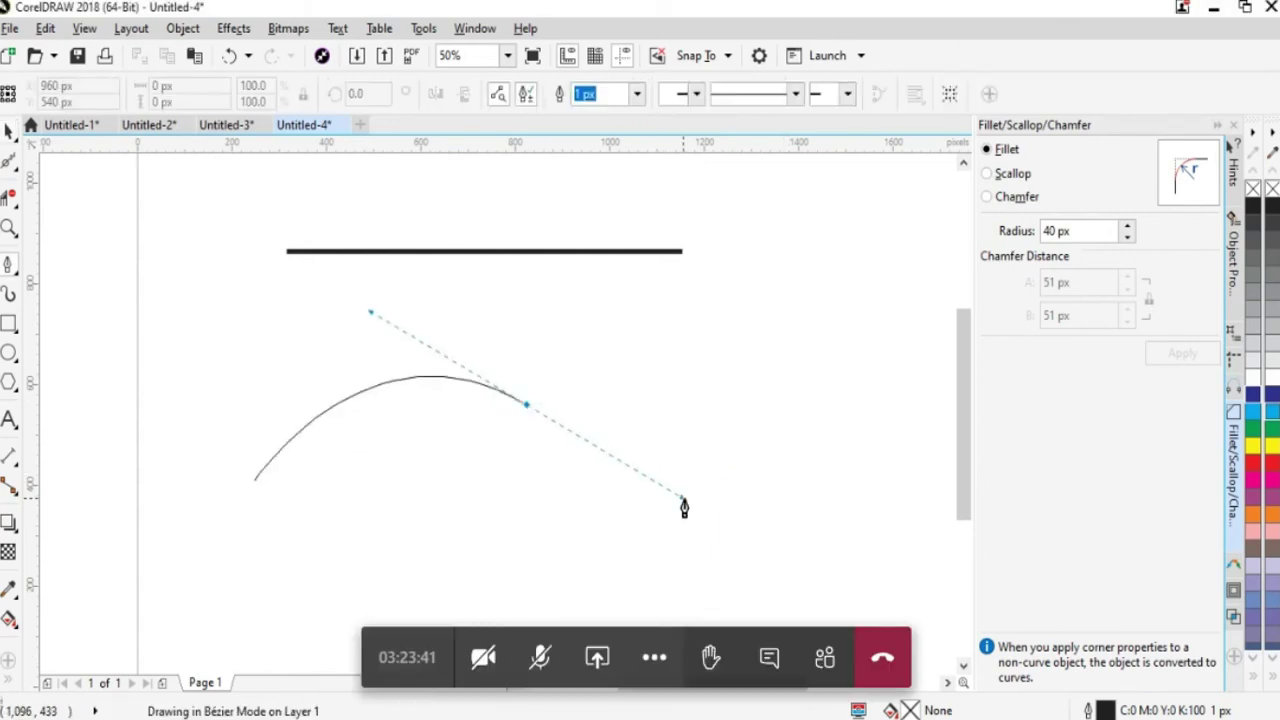
- Try a Pen-drawn arc about 576 by 223 px with its outgoing handle removed and a straight continuation, and delete it
drag(686, 509, 721, 524)
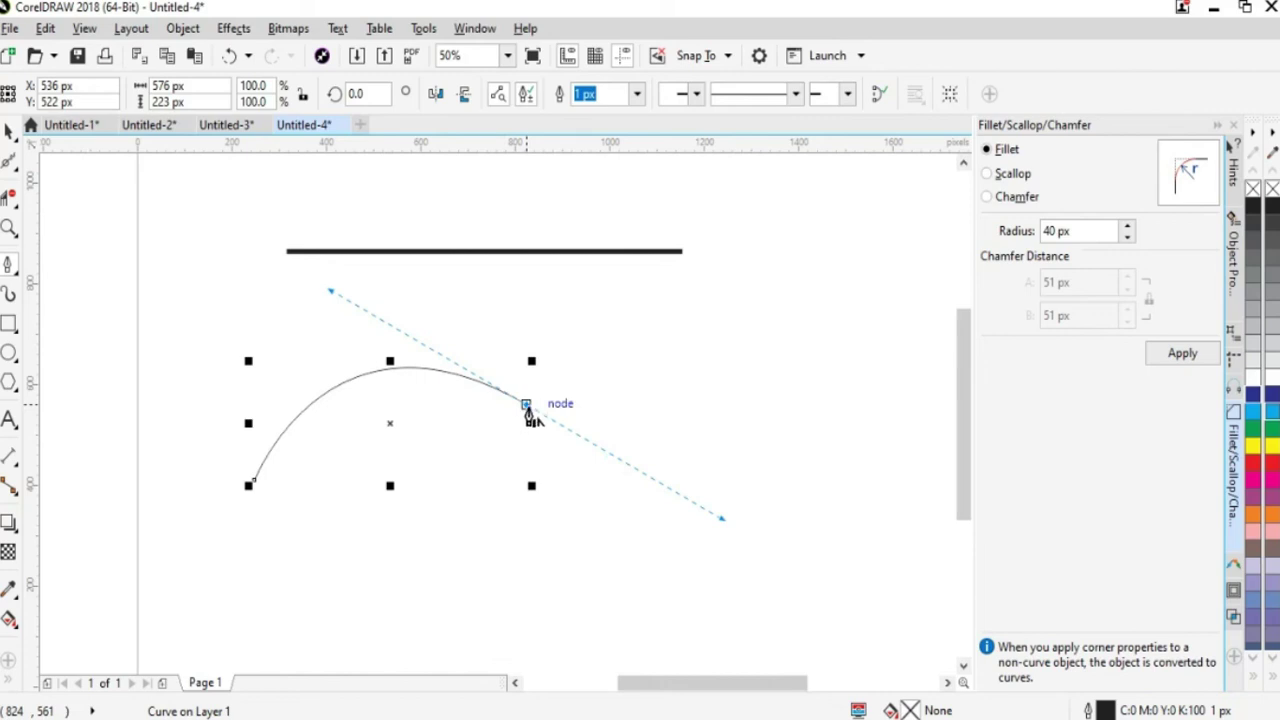
click(527, 406)
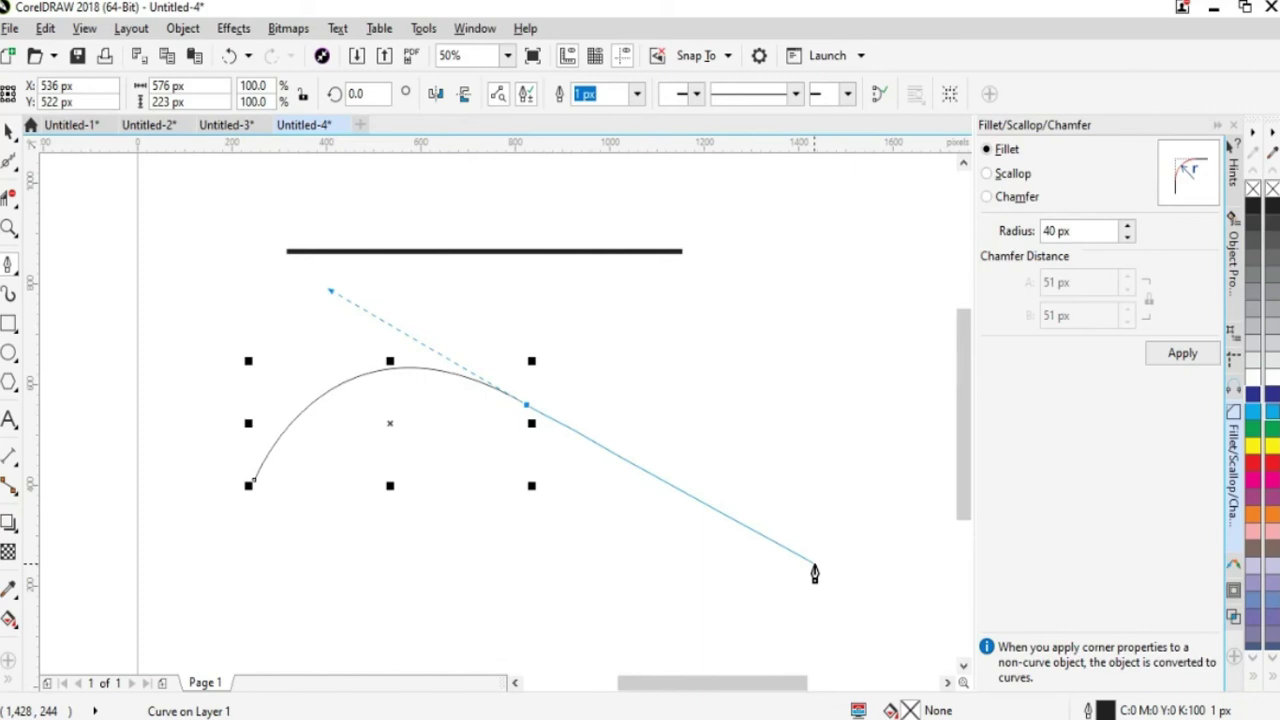
click(659, 399)
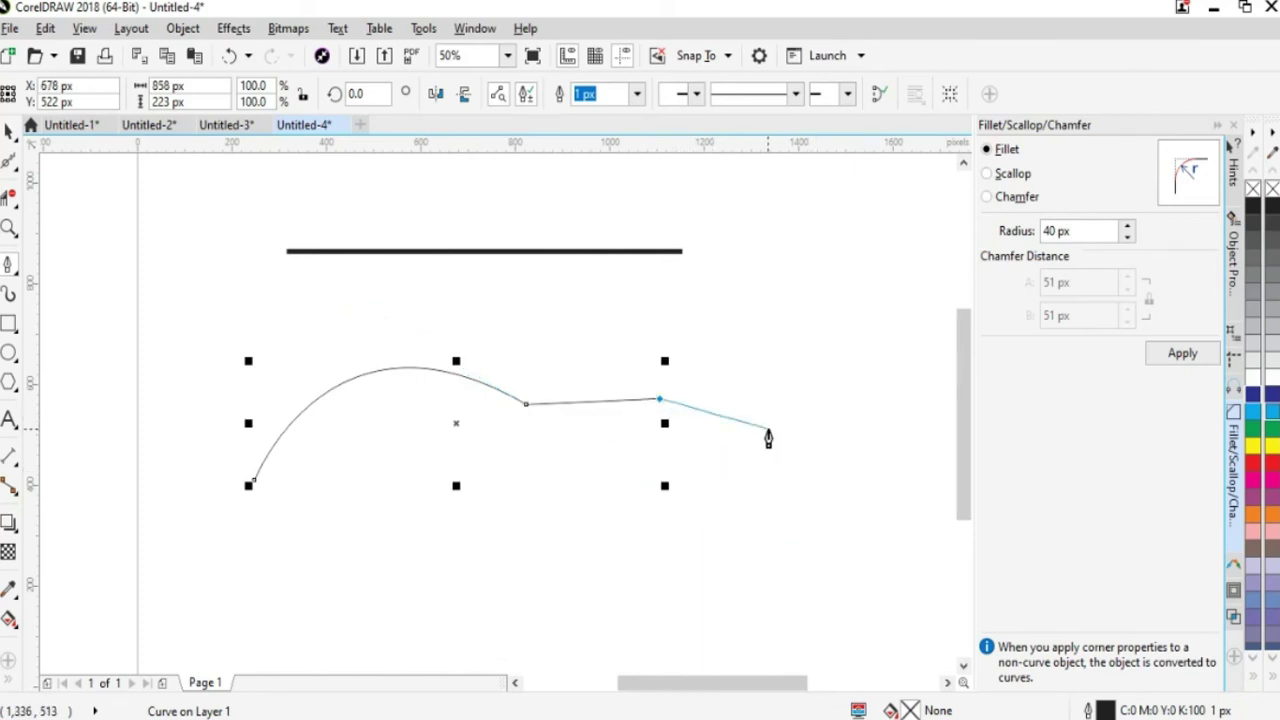
key(ctrl+z)
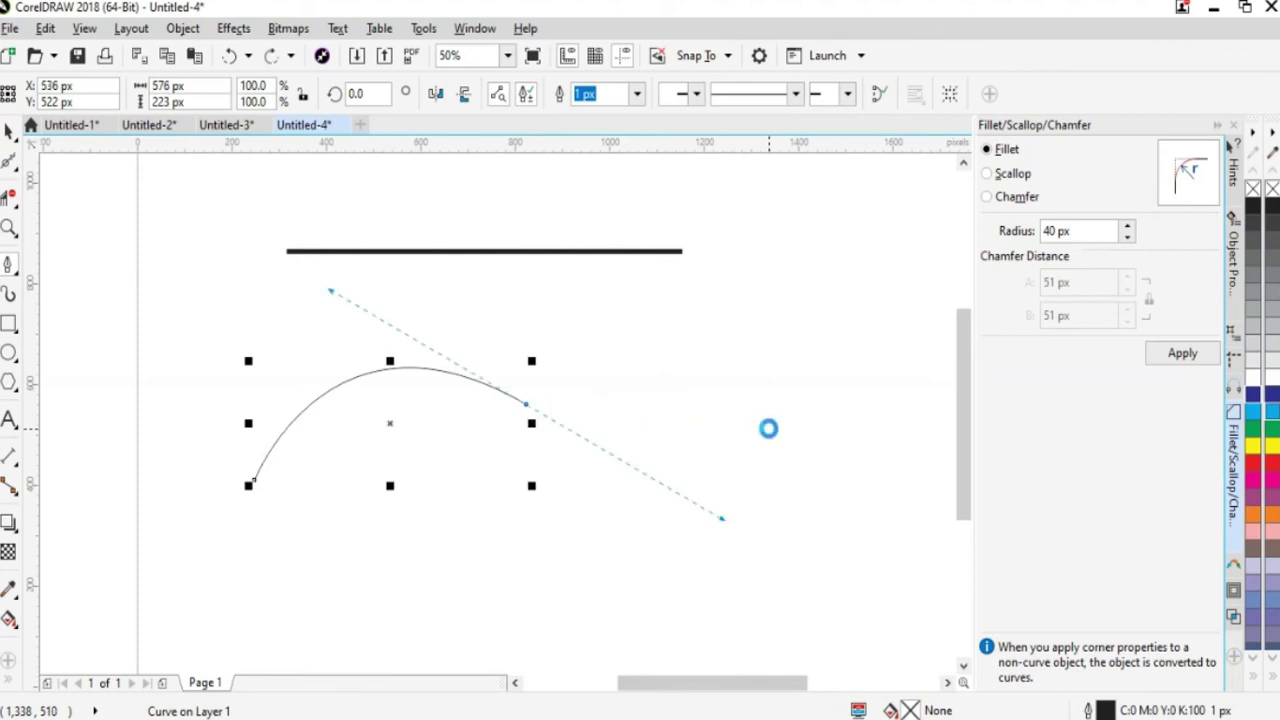
click(527, 405)
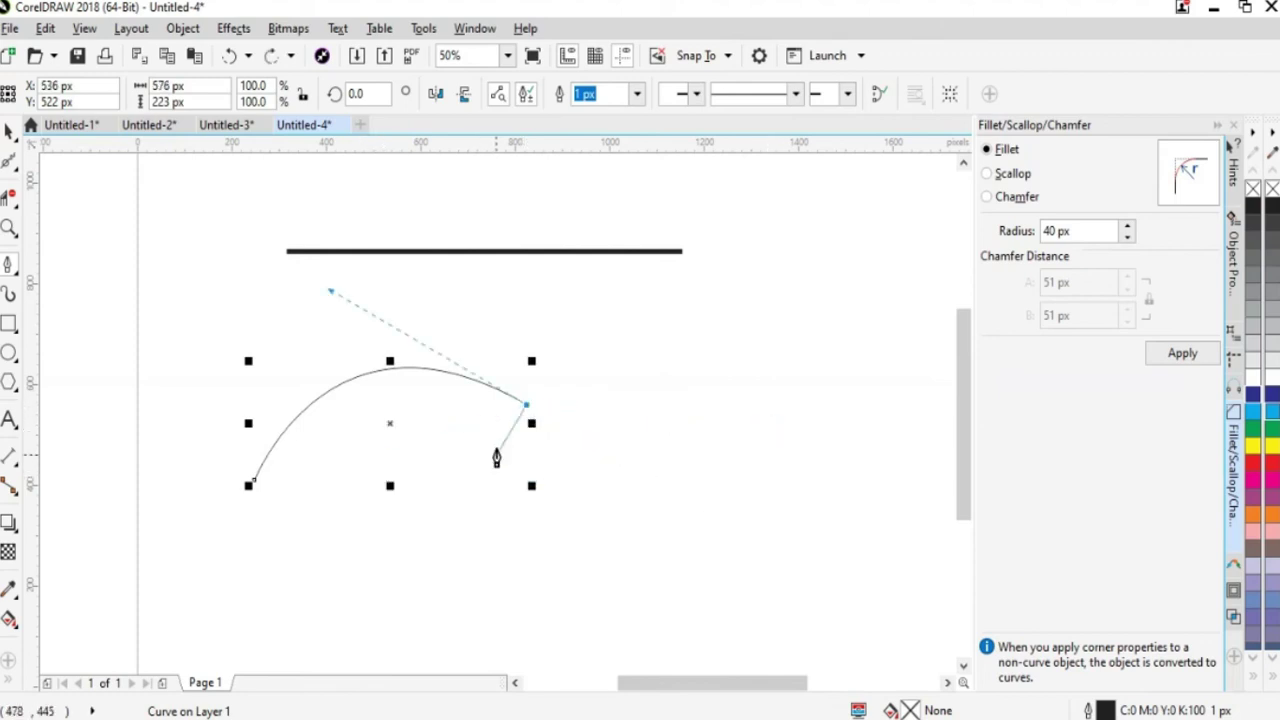
key(Delete)
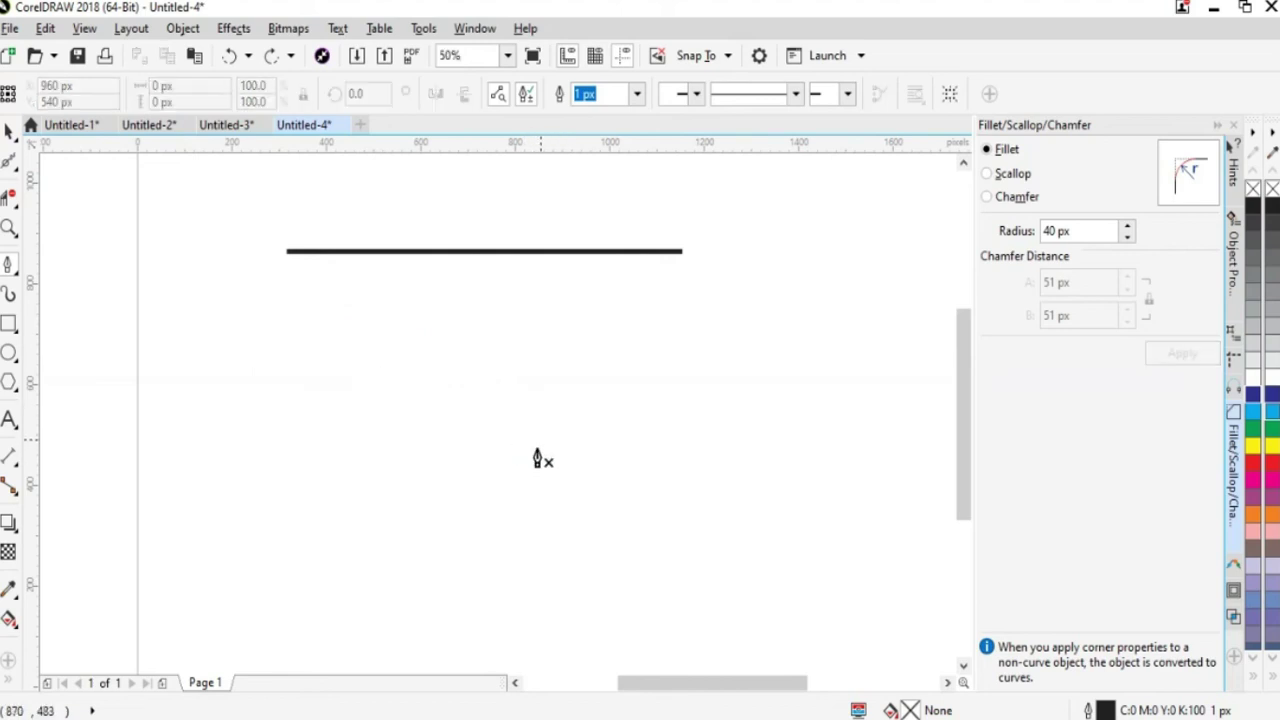
- Draw an open crescent-shaped curve about 450 by 216 px with the Pen tool, with a sharp corner at its right tip, and select it
click(344, 480)
drag(556, 410, 734, 486)
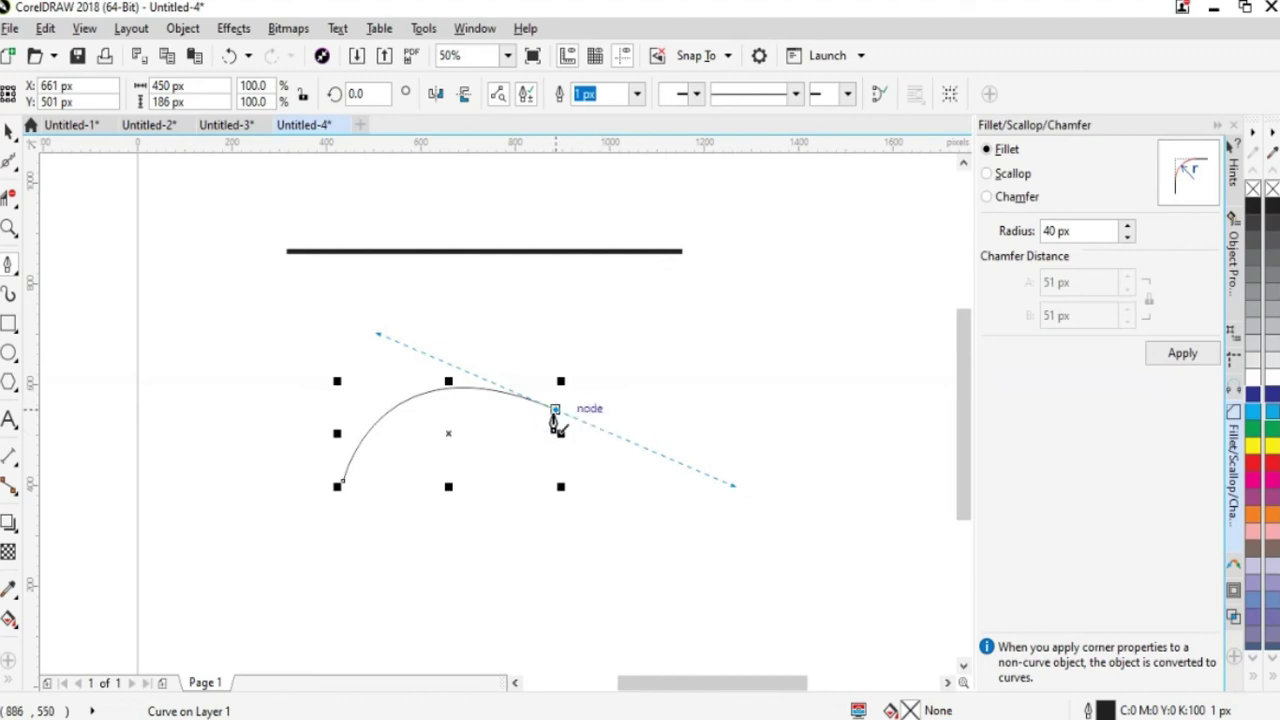
click(555, 411)
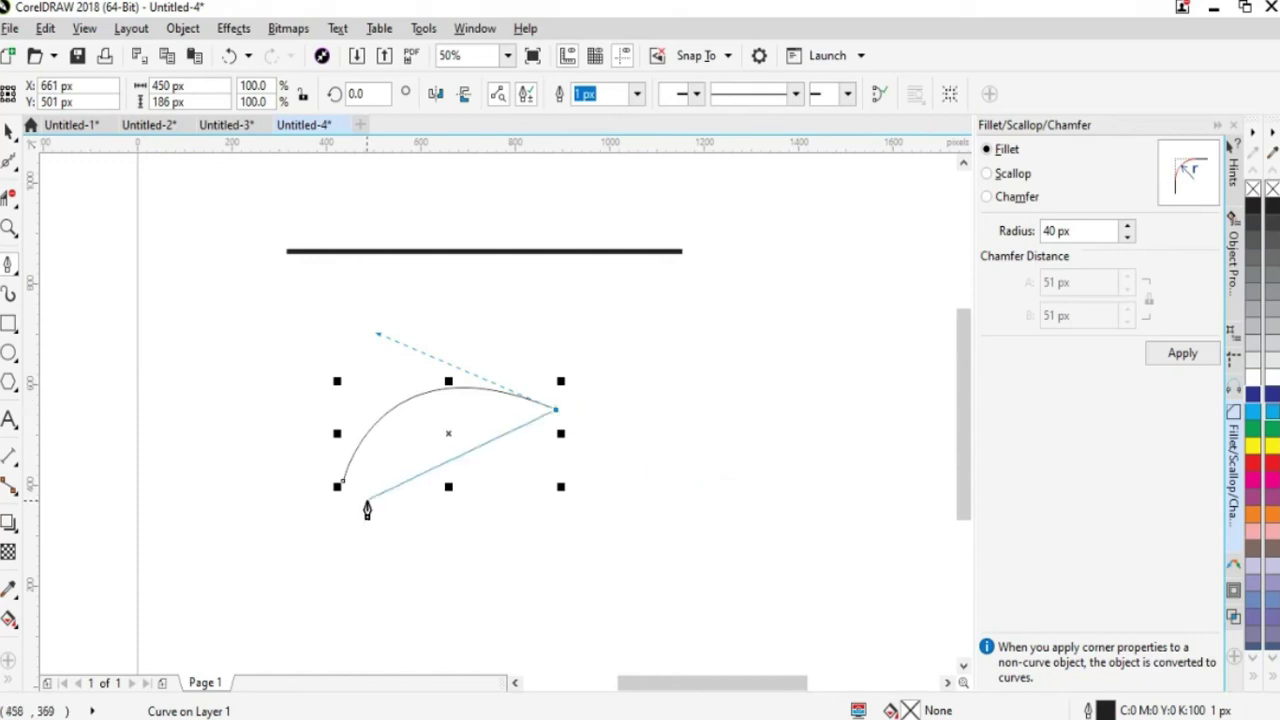
drag(398, 496, 374, 593)
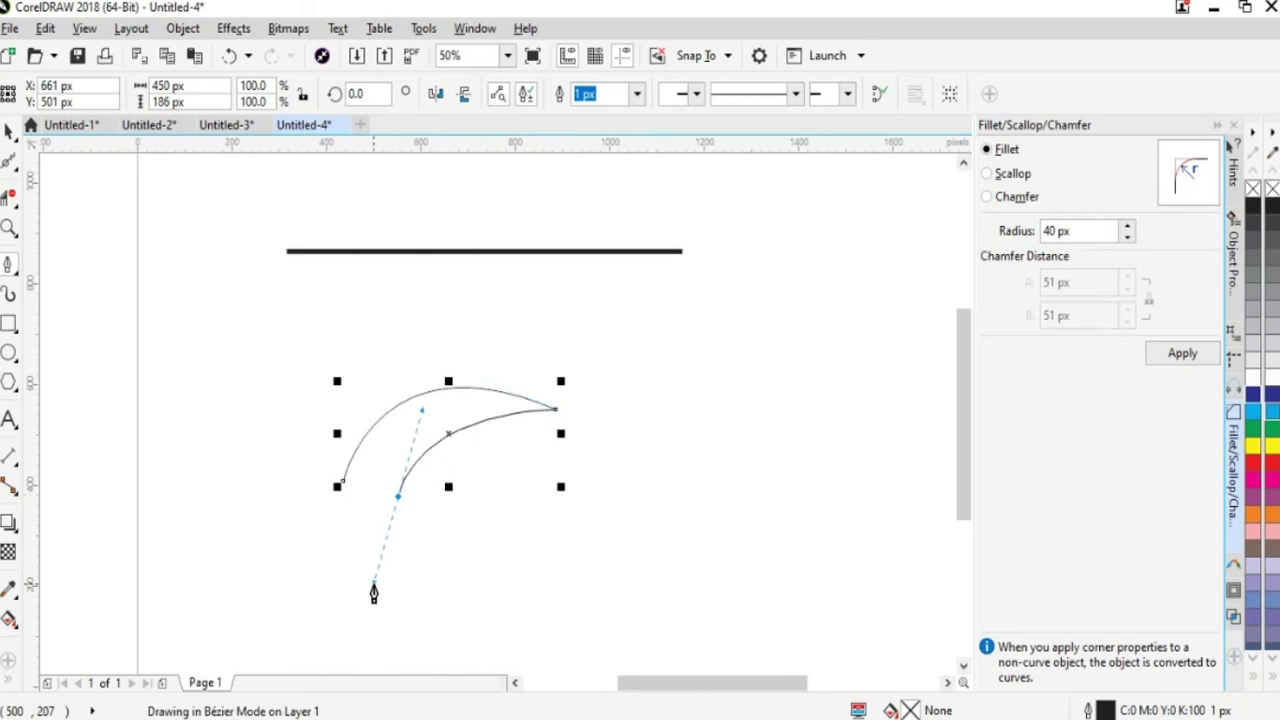
click(398, 498)
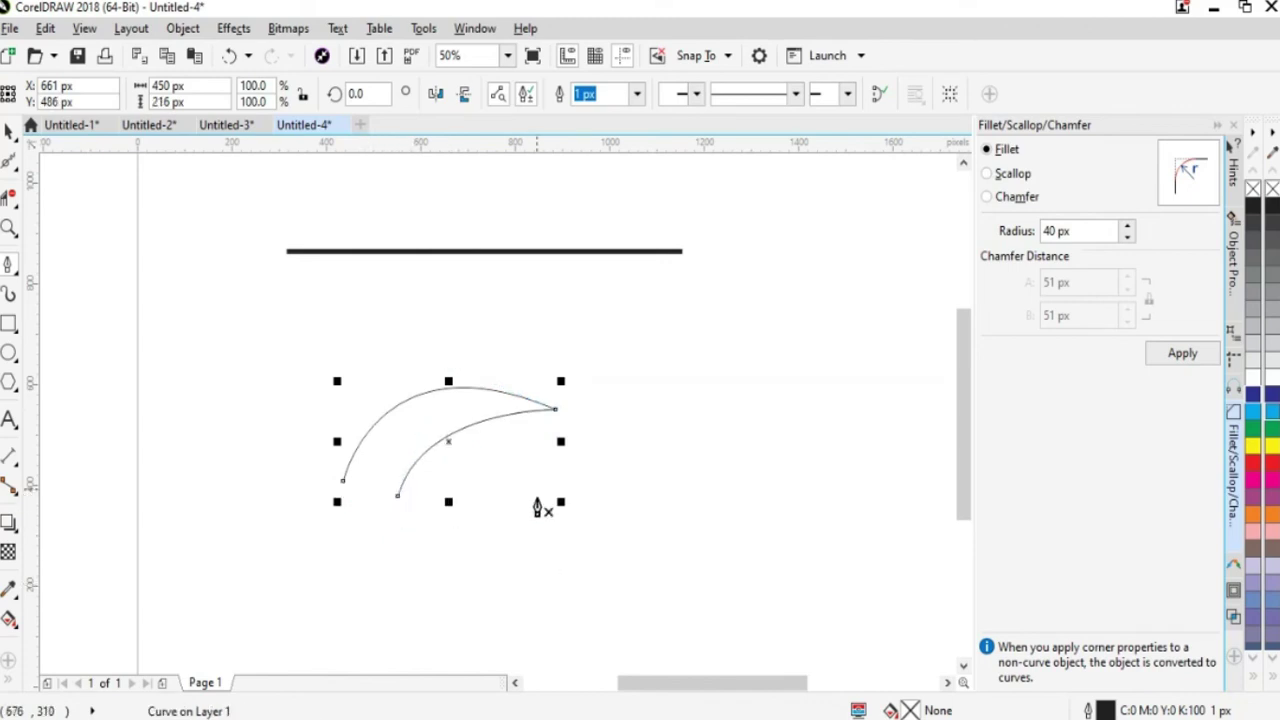
click(8, 131)
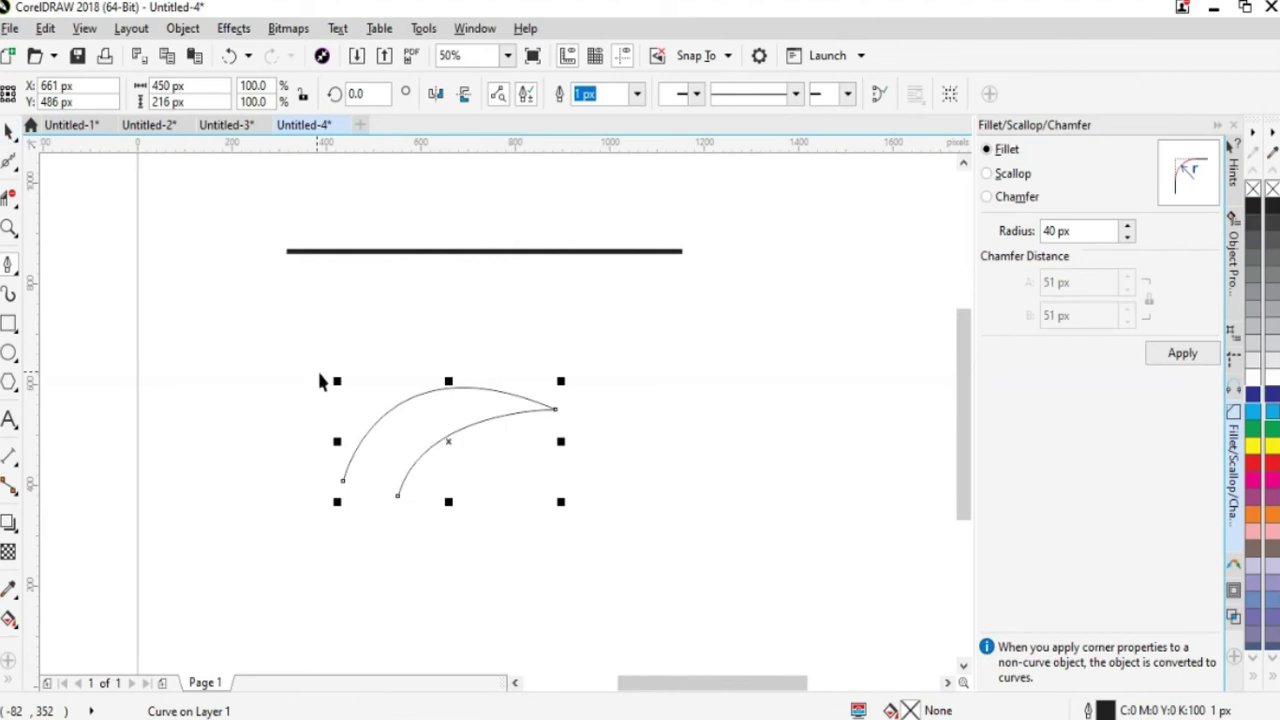
click(457, 388)
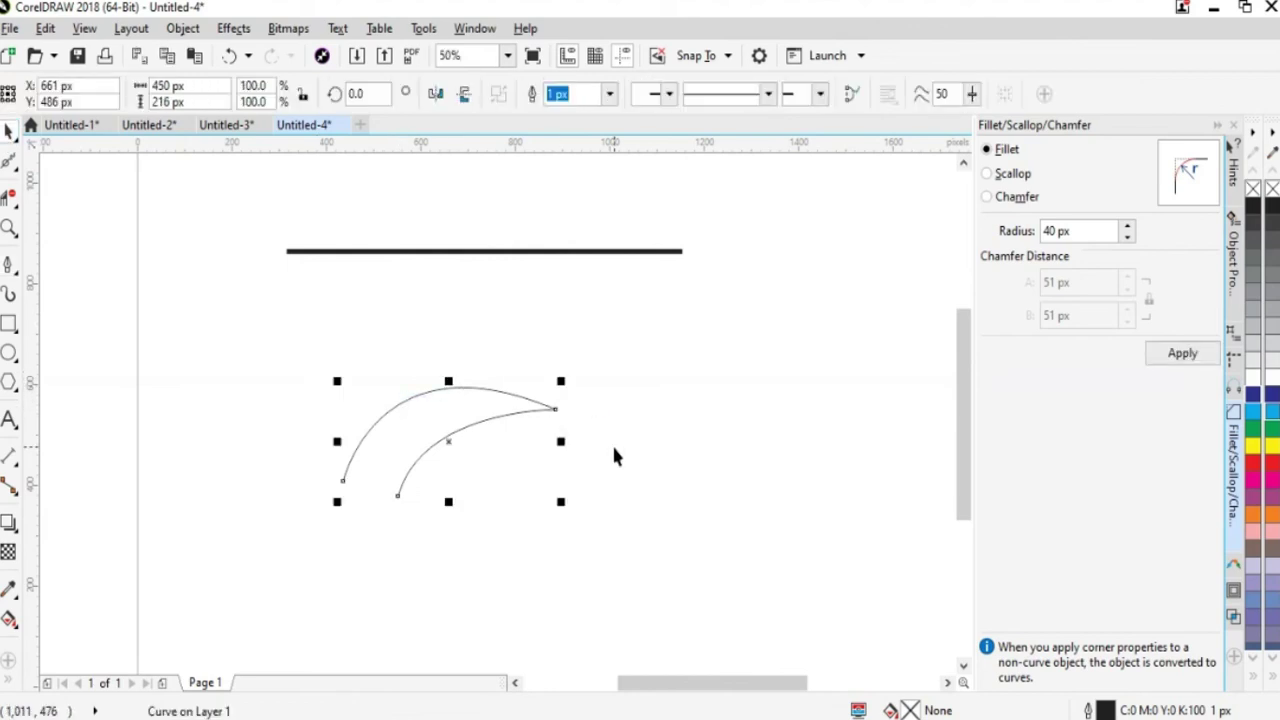